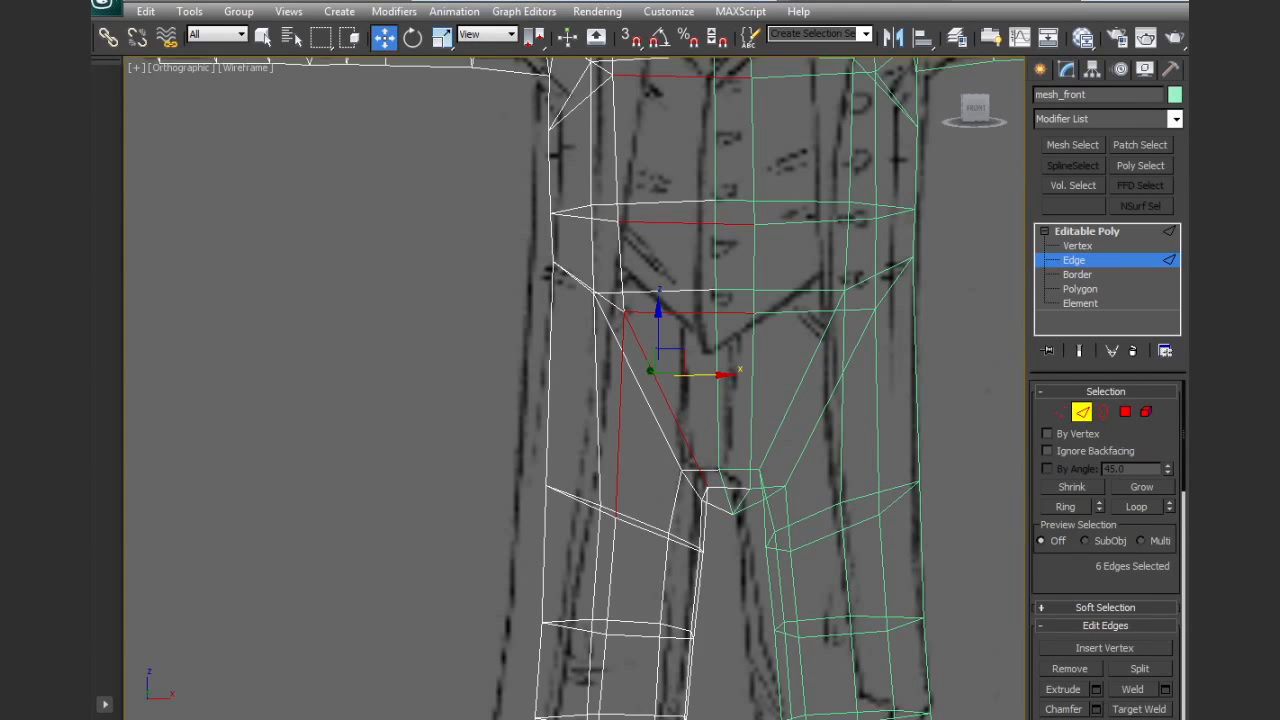
# Connect the selected torso edges with 1 segment, pinch 6 and slide 58, following the jacket opening in the front reference
pyautogui.hotkey('ctrl', 'shift', 'e')
pyautogui.moveTo(768, 350); pyautogui.dragTo(750, 538, button='middle')
pyautogui.press('F3')
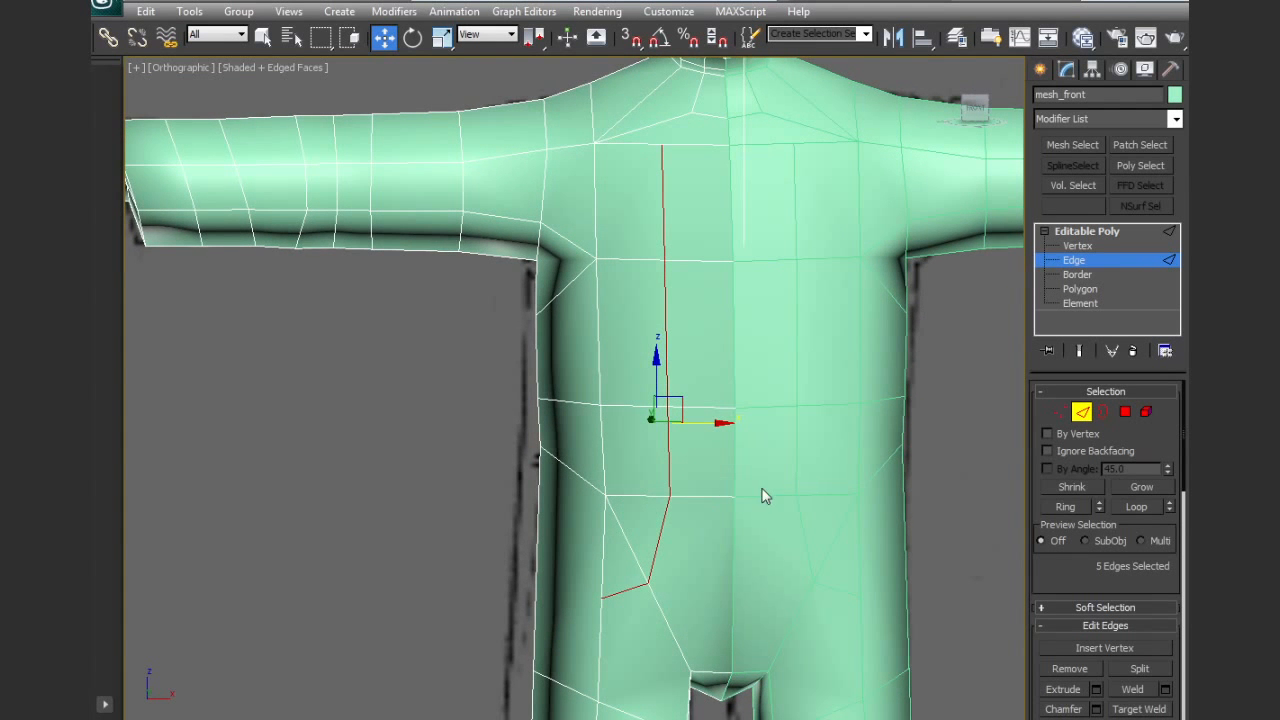
pyautogui.hotkey('alt', 'r')
pyautogui.click(1165, 719)
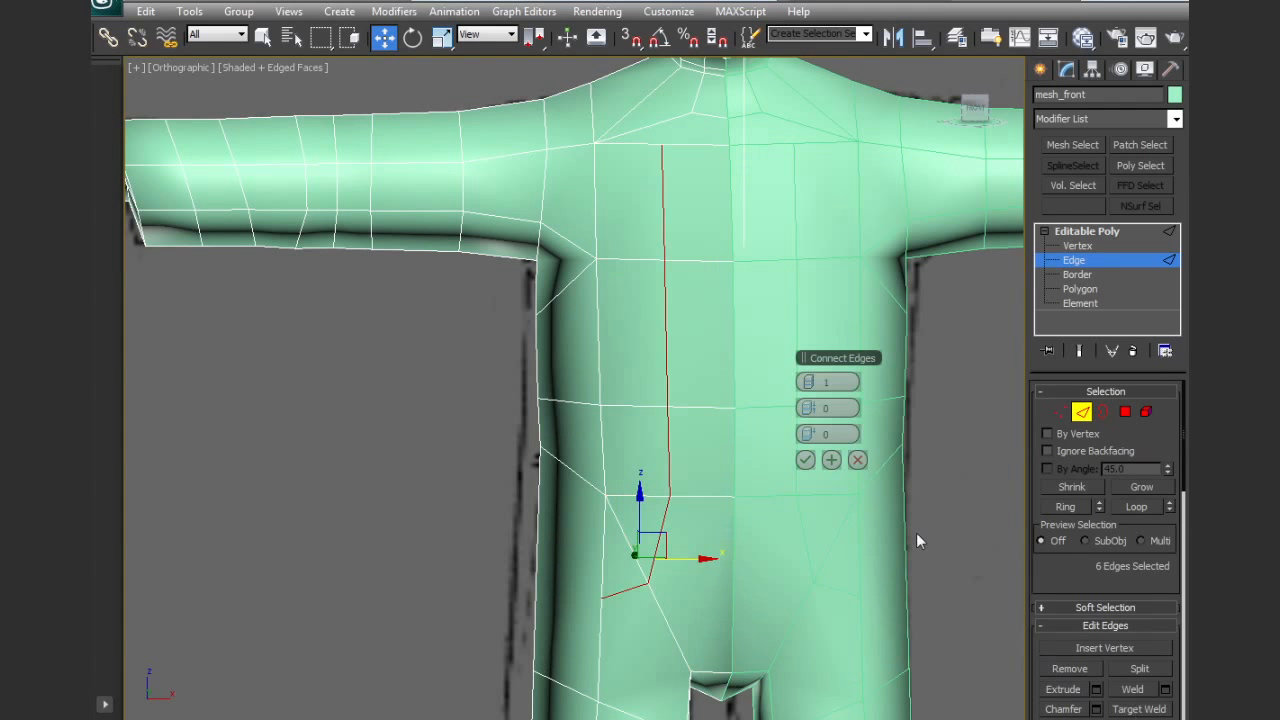
pyautogui.press('F3')
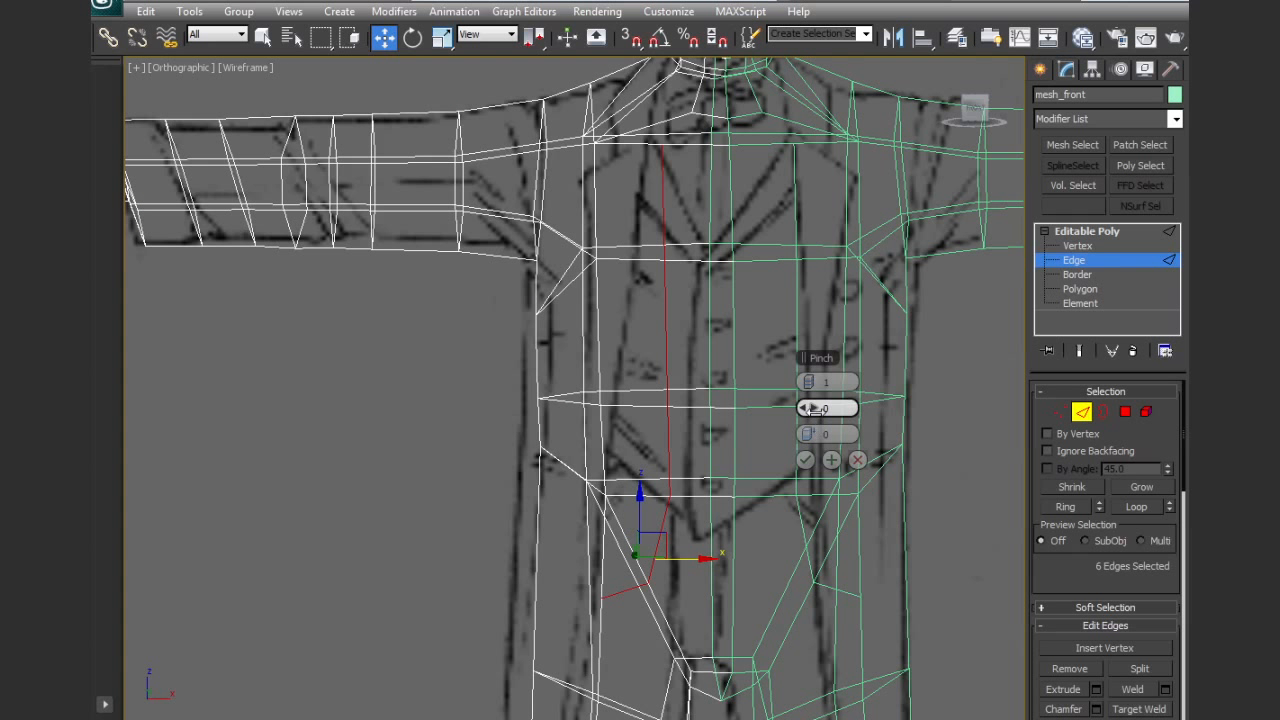
pyautogui.moveTo(828, 433); pyautogui.dragTo(1023, 428)
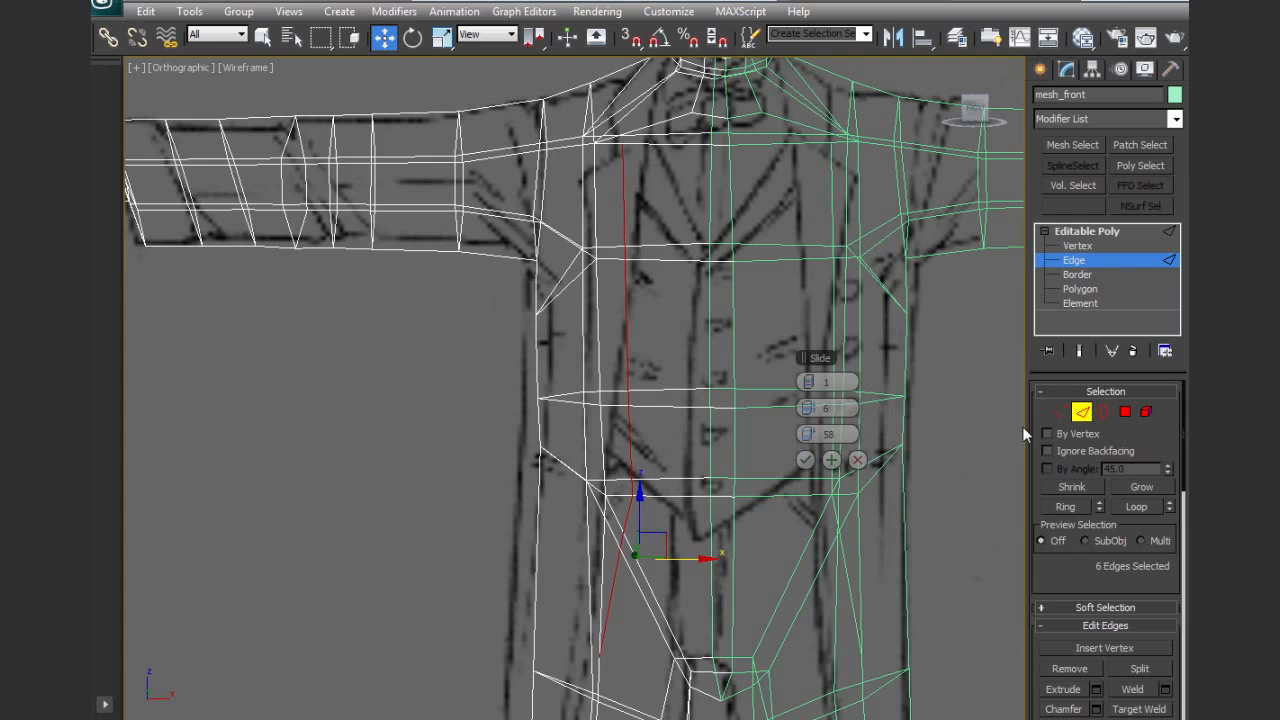
pyautogui.press('f')
pyautogui.press('z')
pyautogui.press('F3')
pyautogui.moveTo(605, 394); pyautogui.dragTo(623, 408, button='middle')
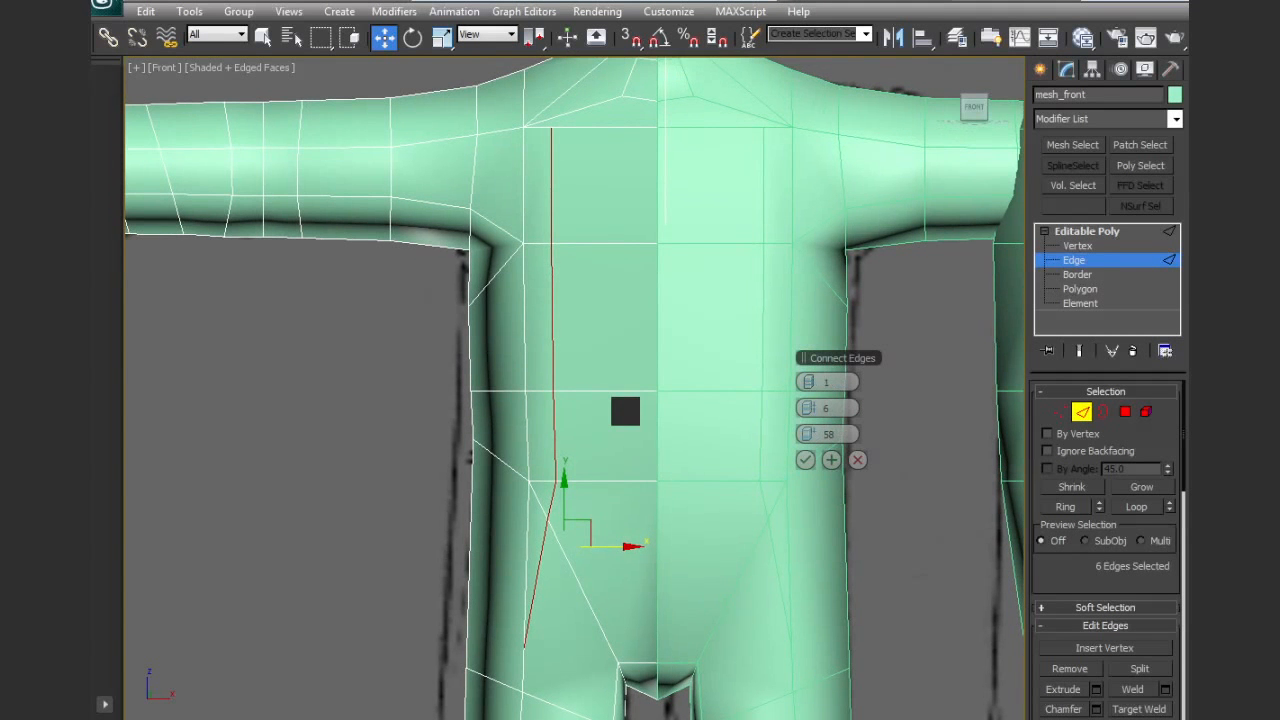
pyautogui.press('F3')
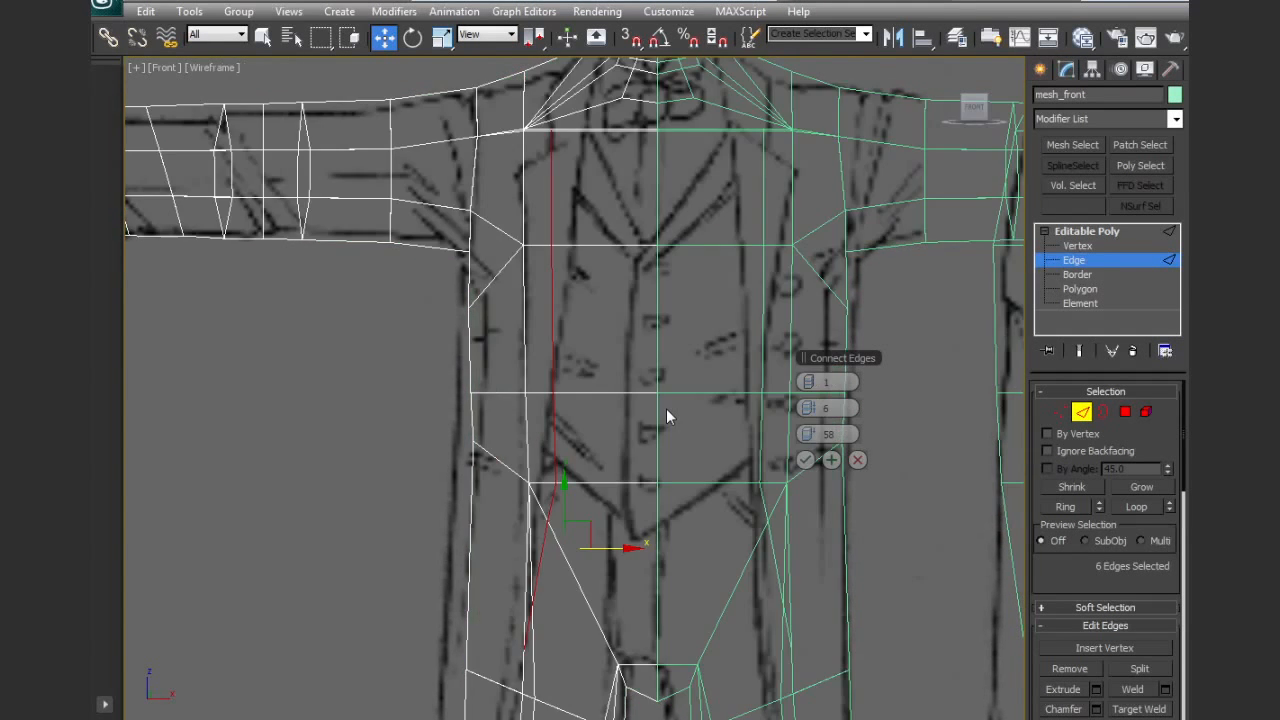
pyautogui.click(805, 459)
# Move the new line's vertices from upper chest to hip sideways onto the jacket opening in the reference drawing
pyautogui.moveTo(720, 408); pyautogui.dragTo(702, 450, button='middle')
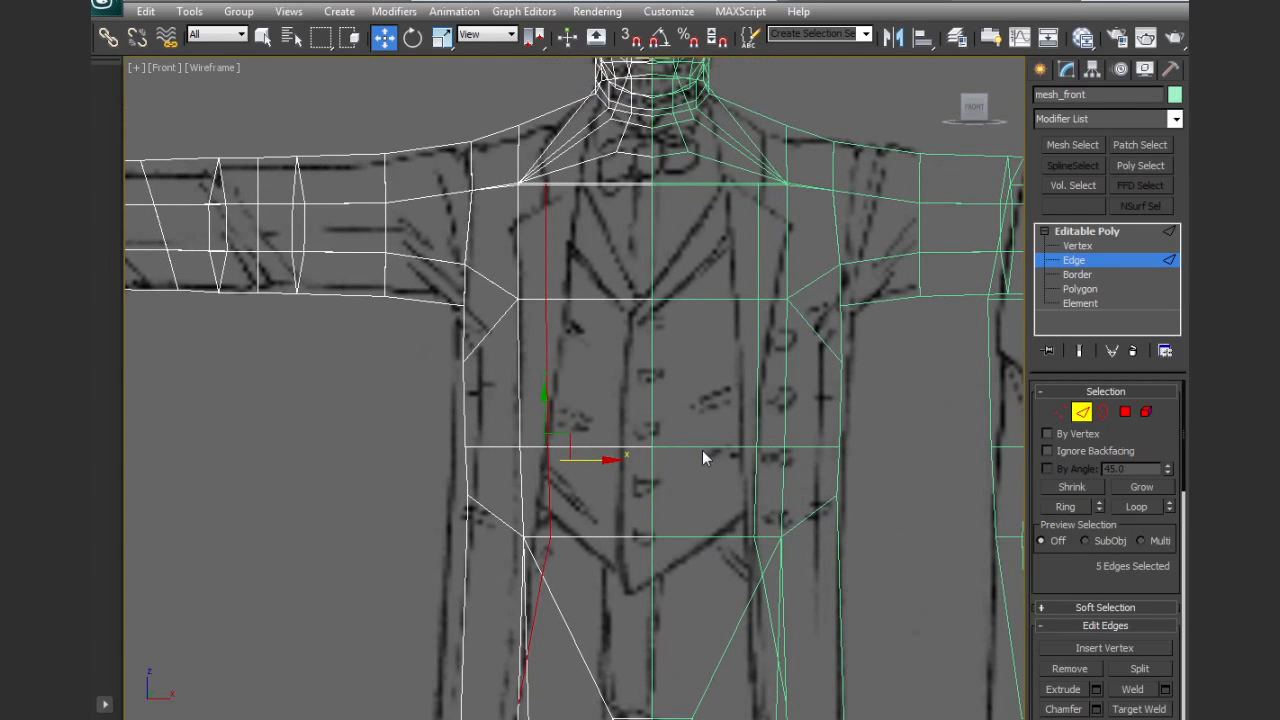
pyautogui.click(1060, 411)
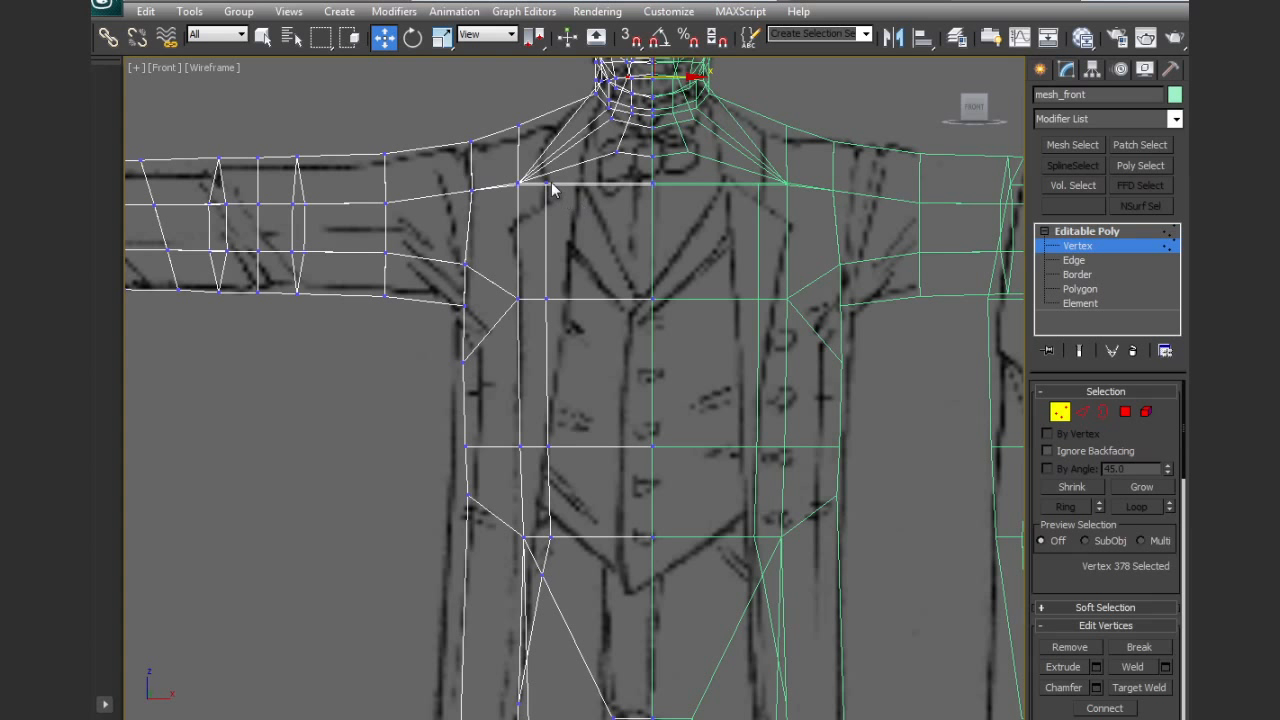
pyautogui.moveTo(552, 184); pyautogui.dragTo(620, 180)
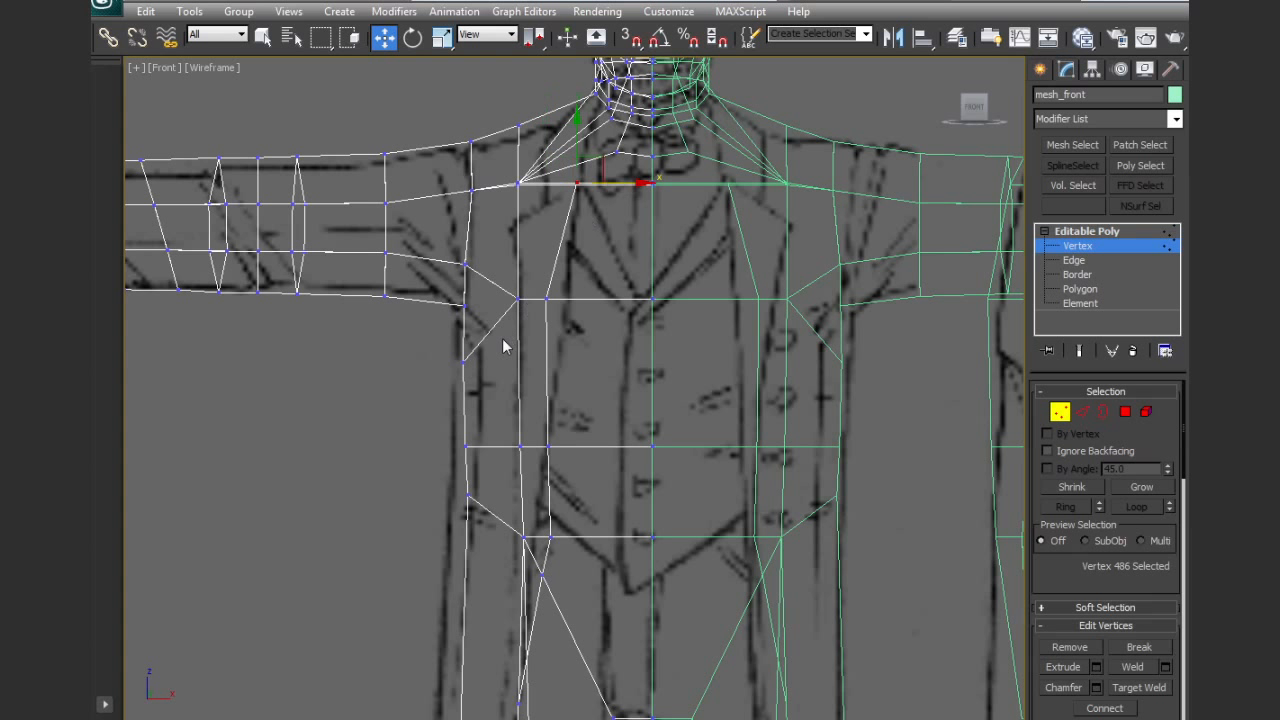
pyautogui.moveTo(546, 299); pyautogui.dragTo(566, 298)
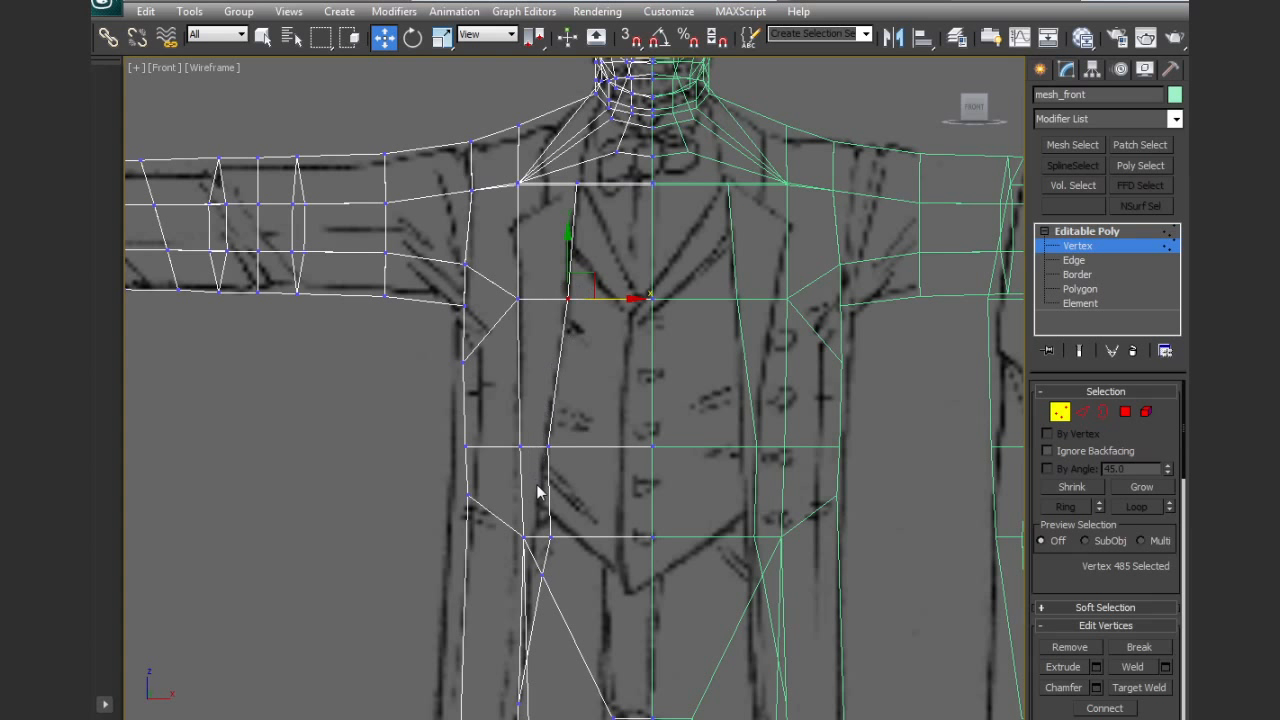
pyautogui.click(540, 574)
# Cut new edges from the top of the jacket line across the collarbone up to the side of the neck
pyautogui.moveTo(656, 325); pyautogui.dragTo(630, 412, button='middle')
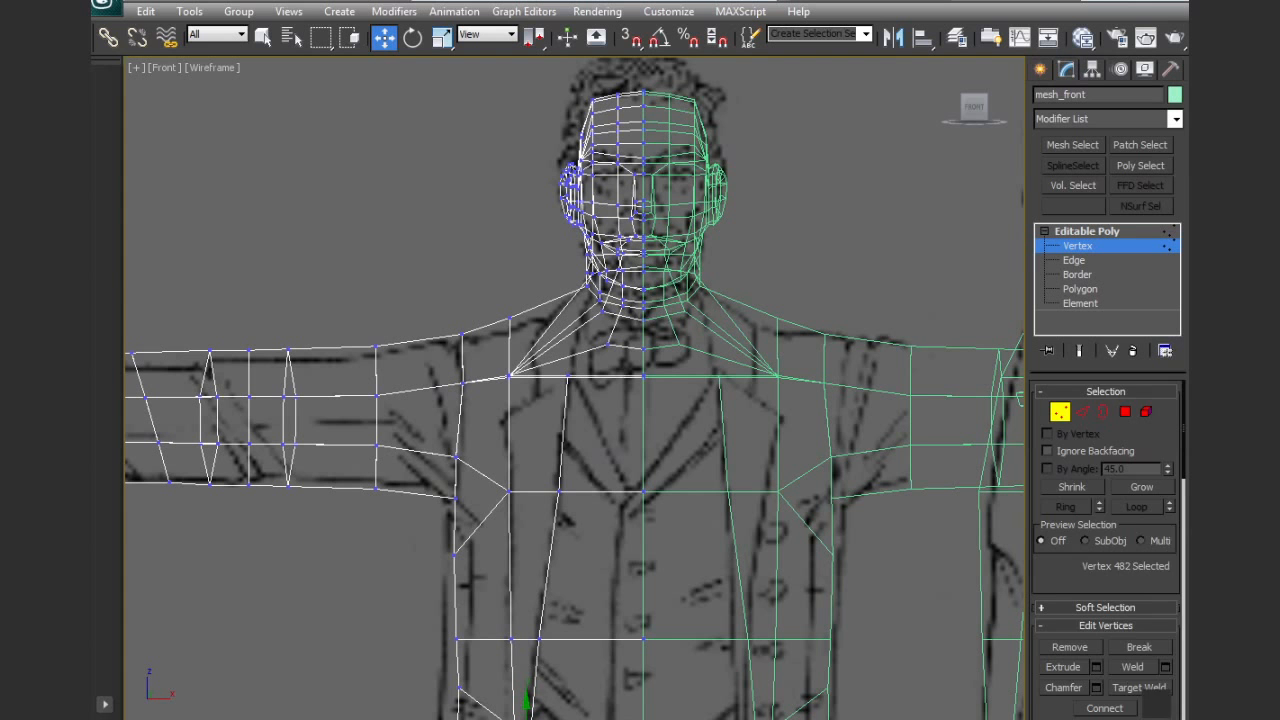
pyautogui.scroll(-5, 1105, 550)
pyautogui.click(1135, 704)
pyautogui.moveTo(585, 346); pyautogui.dragTo(620, 418, button='middle')
pyautogui.scroll(4, 580, 403)
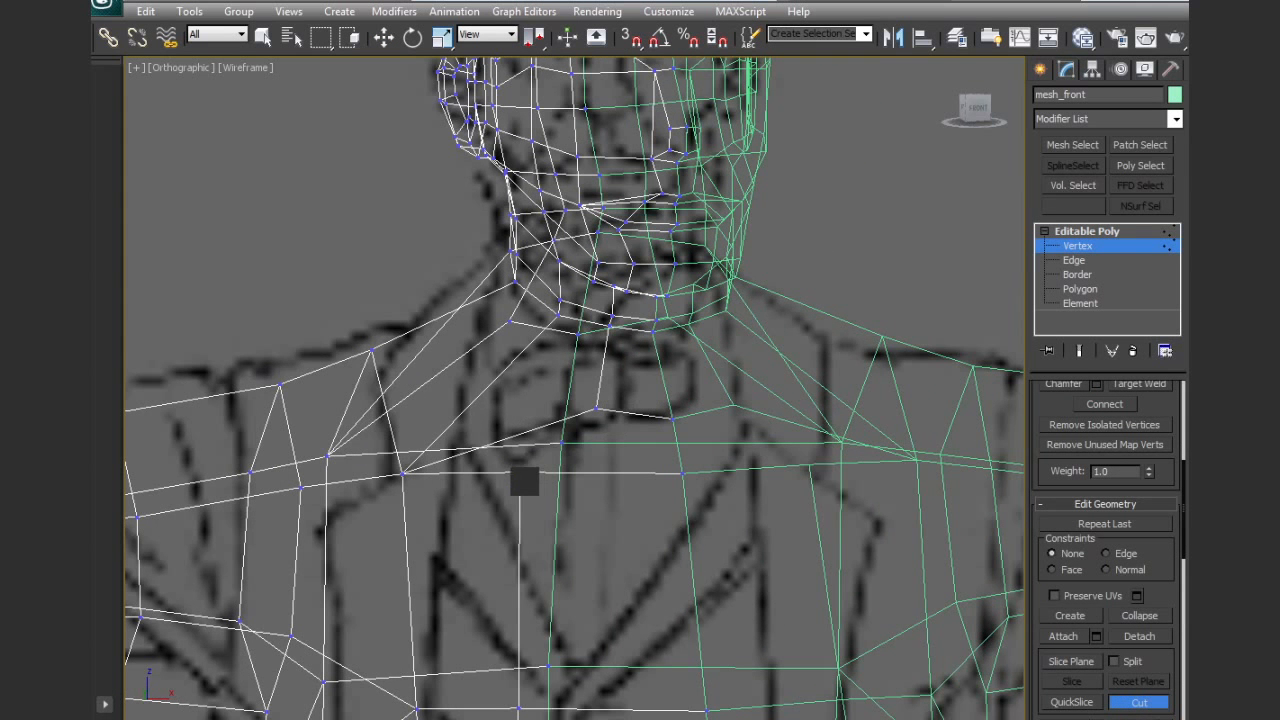
pyautogui.press('F3')
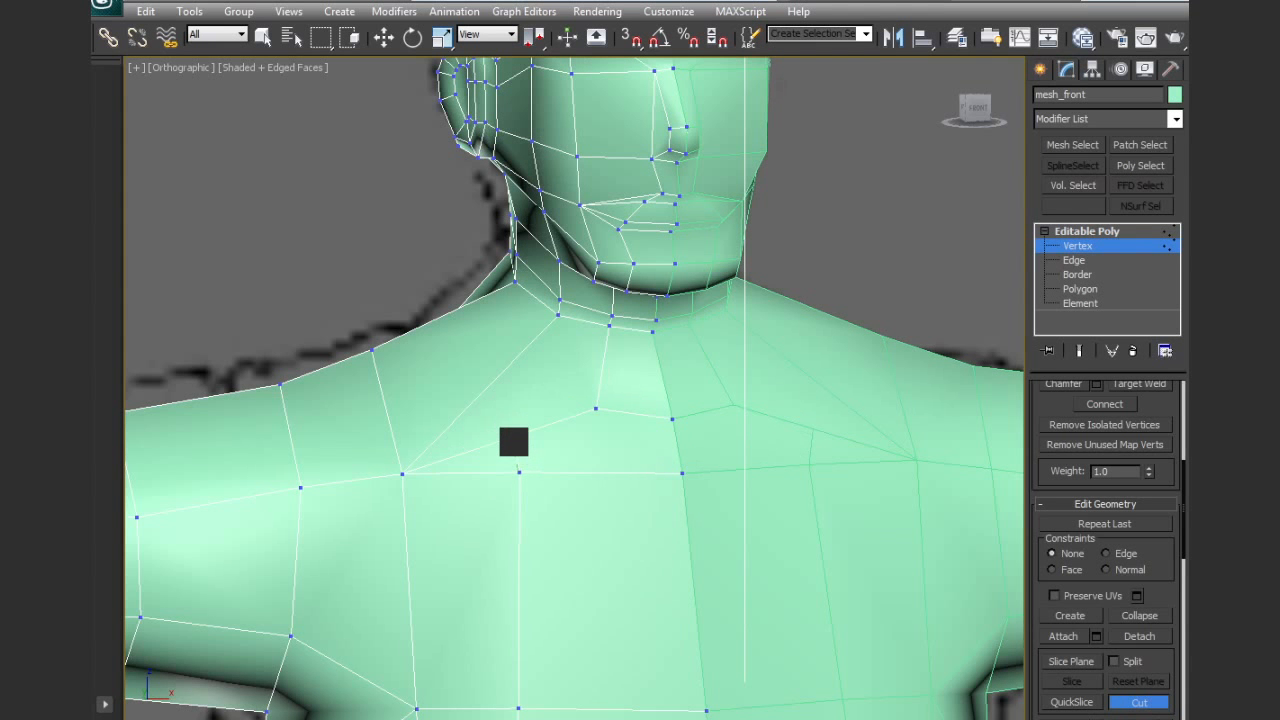
pyautogui.click(513, 438)
pyautogui.click(504, 373)
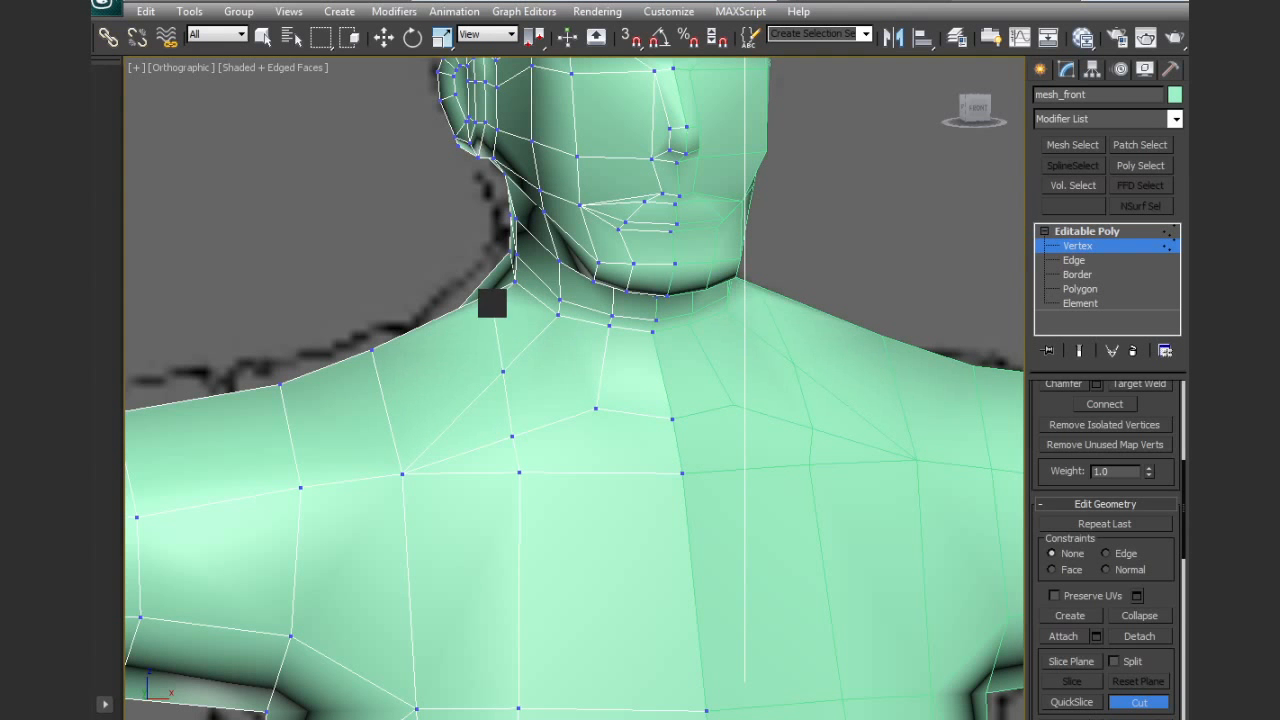
pyautogui.keyDown('alt'); pyautogui.moveTo(486, 293); pyautogui.dragTo(674, 460, button='middle'); pyautogui.keyUp('alt')
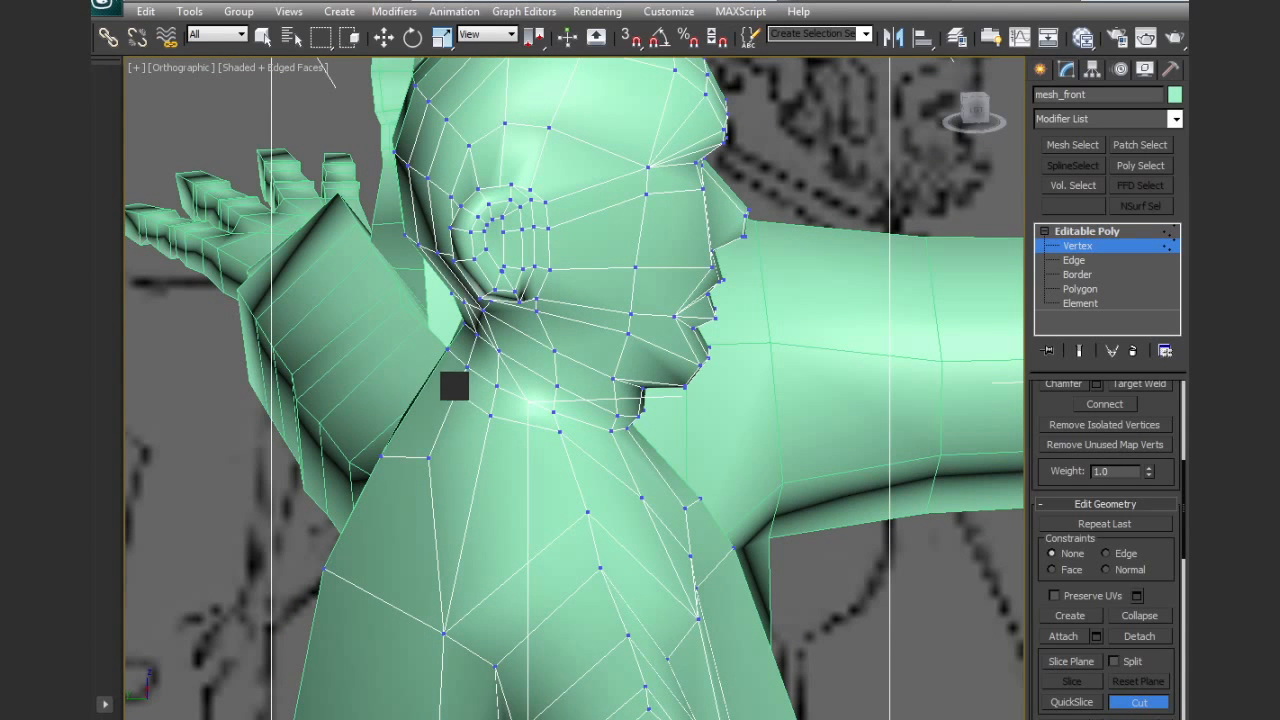
pyautogui.keyDown('alt'); pyautogui.moveTo(692, 548); pyautogui.dragTo(595, 548, button='middle'); pyautogui.keyUp('alt')
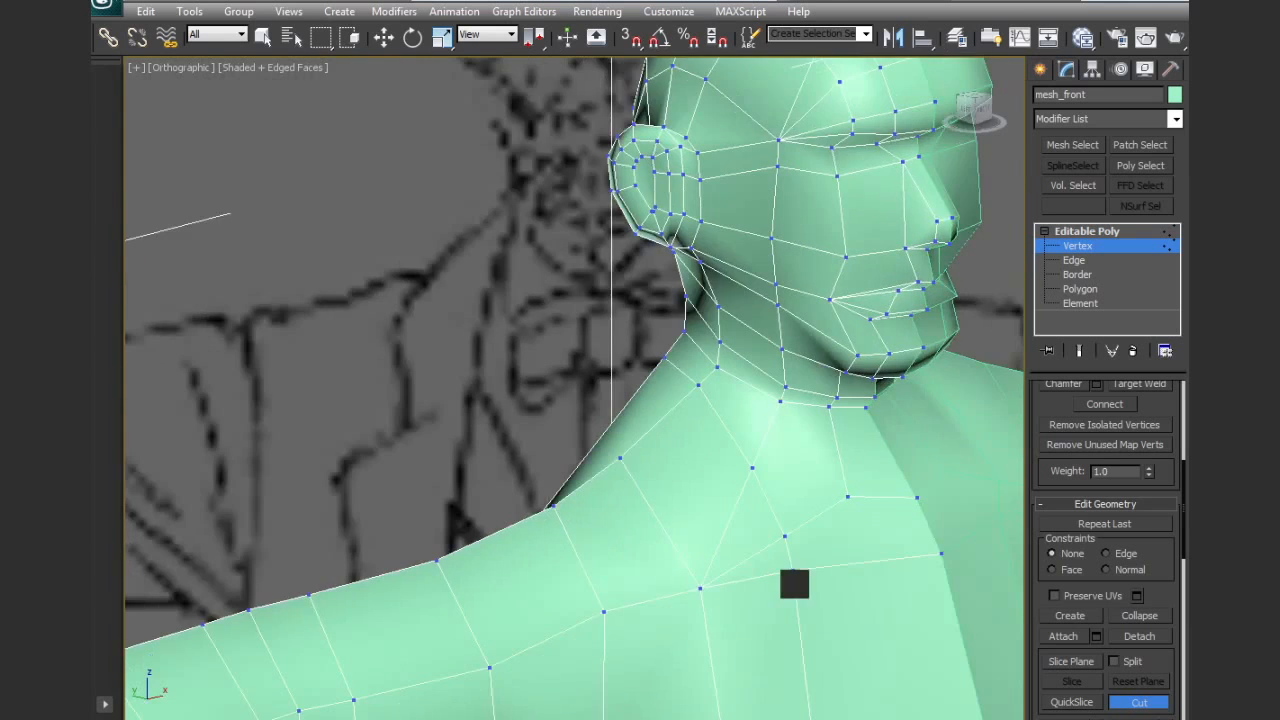
pyautogui.moveTo(795, 583); pyautogui.dragTo(555, 281, button='middle')
pyautogui.scroll(-3, 555, 281)
pyautogui.moveTo(586, 391); pyautogui.dragTo(582, 316, button='middle')
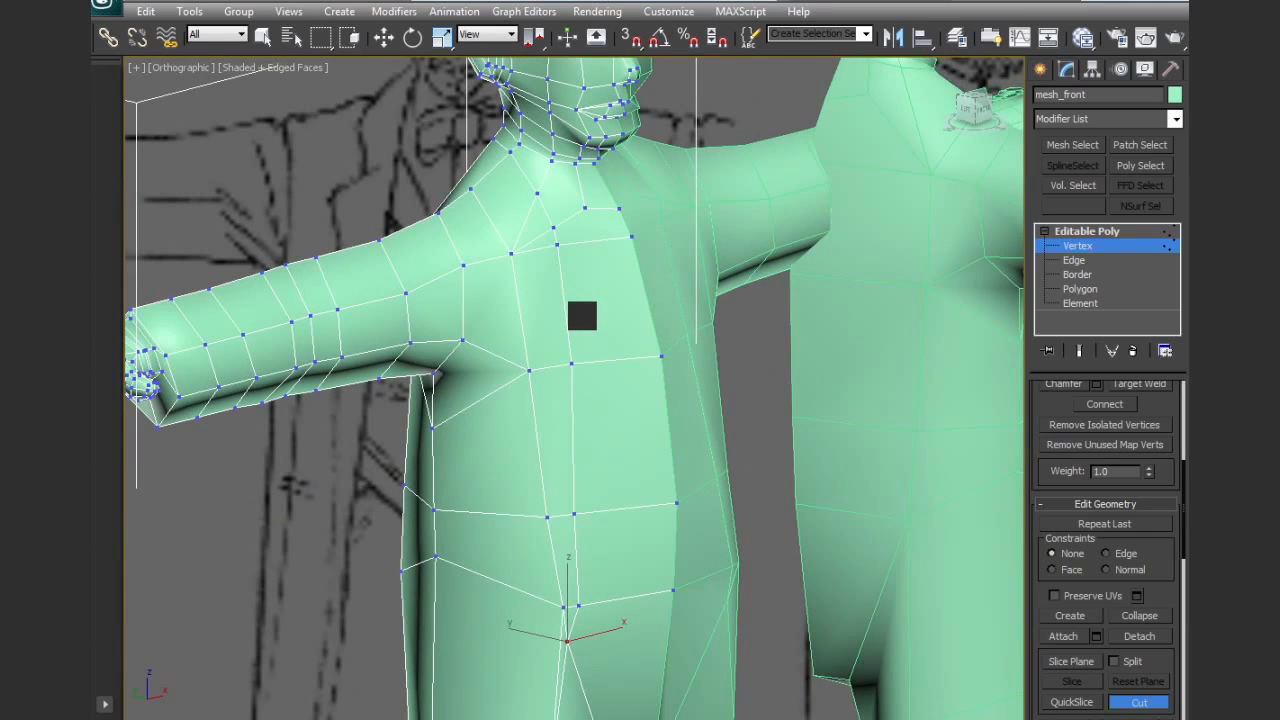
pyautogui.rightClick(582, 316)
# Select the jacket-opening edge line from the neck to the hip, leaving out stray edges on the arms and legs
pyautogui.moveTo(637, 500); pyautogui.dragTo(637, 368, button='middle')
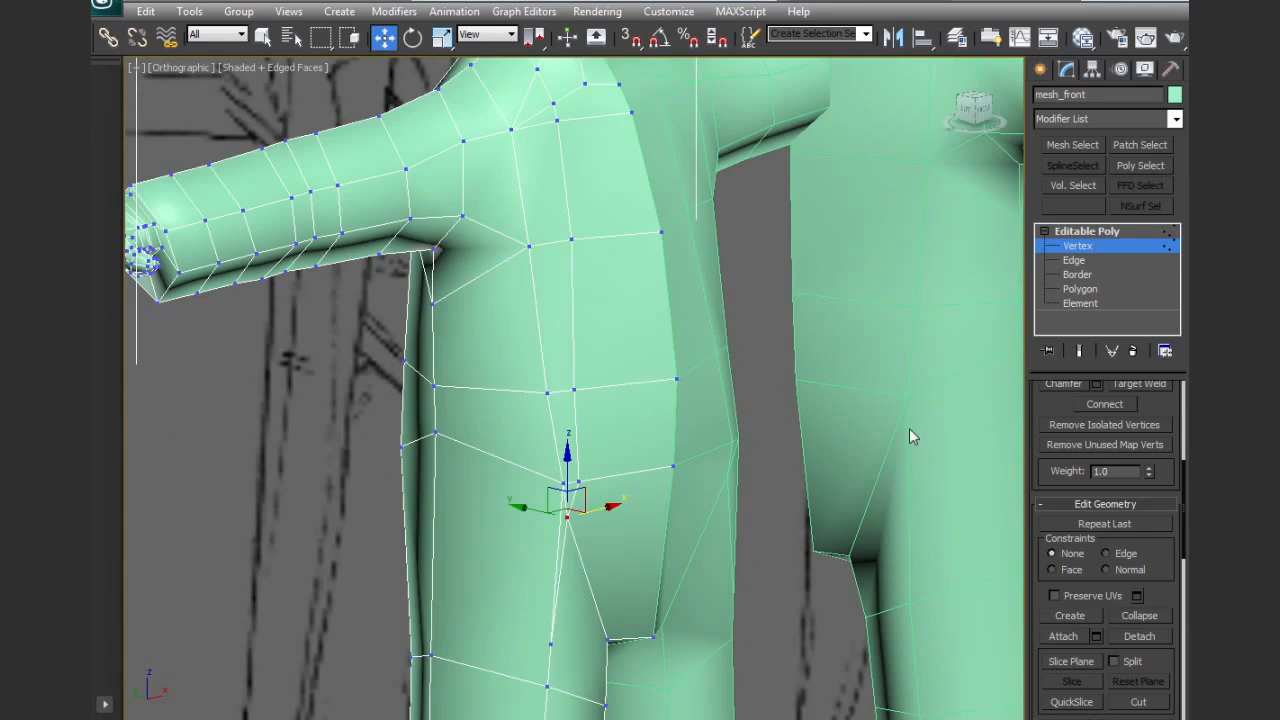
pyautogui.click(1072, 260)
pyautogui.keyDown('alt'); pyautogui.moveTo(598, 627); pyautogui.dragTo(643, 587, button='middle'); pyautogui.keyUp('alt')
pyautogui.scroll(-6, 643, 587)
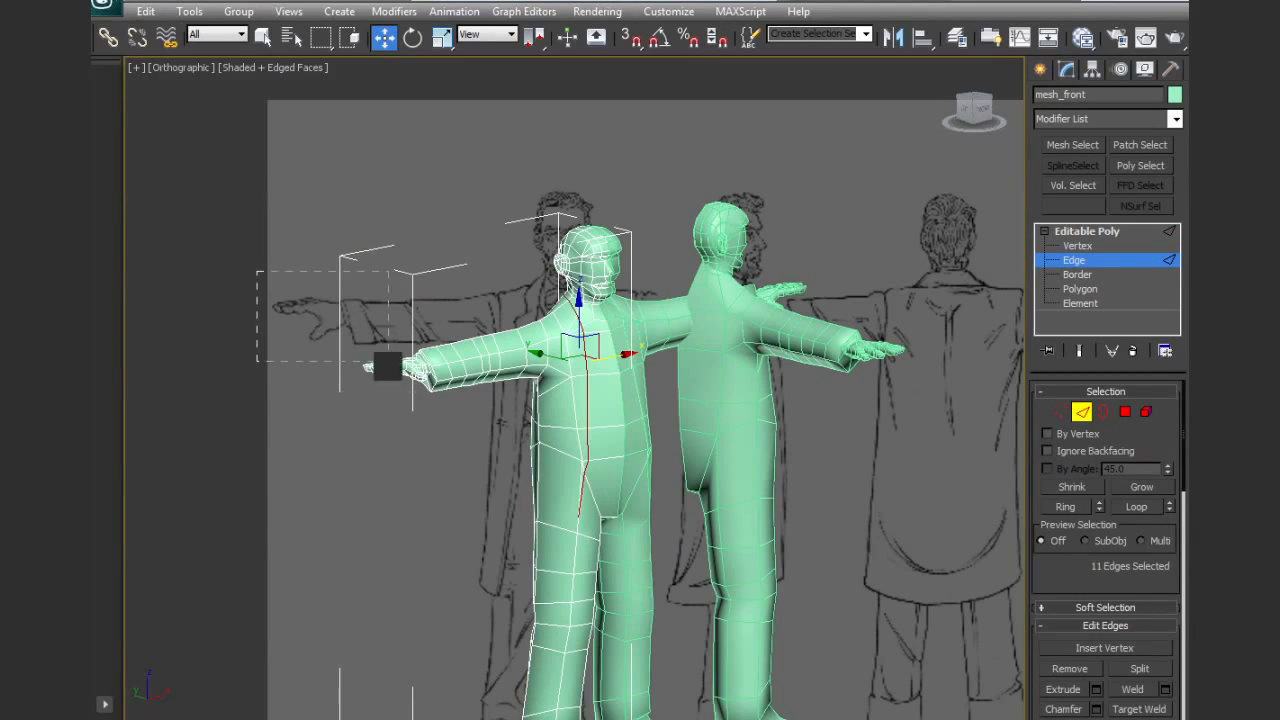
pyautogui.keyDown('alt'); pyautogui.moveTo(476, 536); pyautogui.dragTo(690, 719); pyautogui.keyUp('alt')
pyautogui.moveTo(614, 554); pyautogui.dragTo(630, 590, button='middle')
pyautogui.scroll(4, 627, 452)
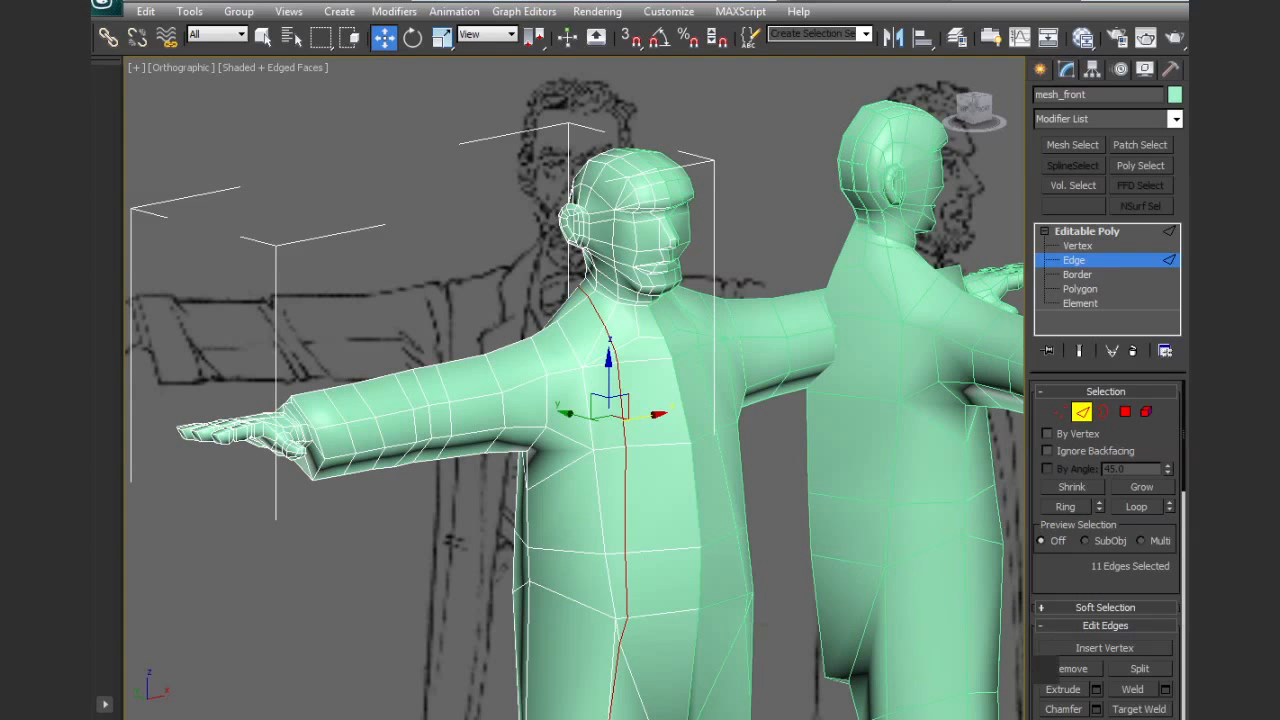
pyautogui.click(1062, 708)
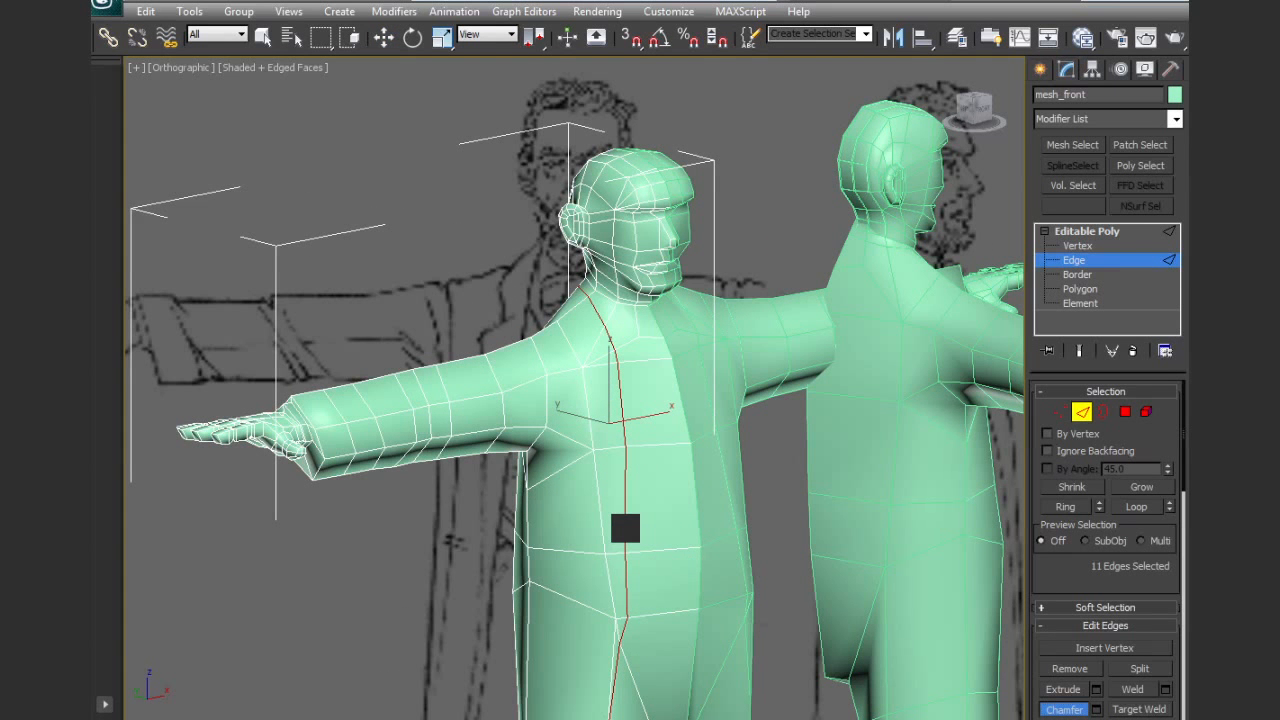
pyautogui.moveTo(625, 528); pyautogui.dragTo(627, 526)
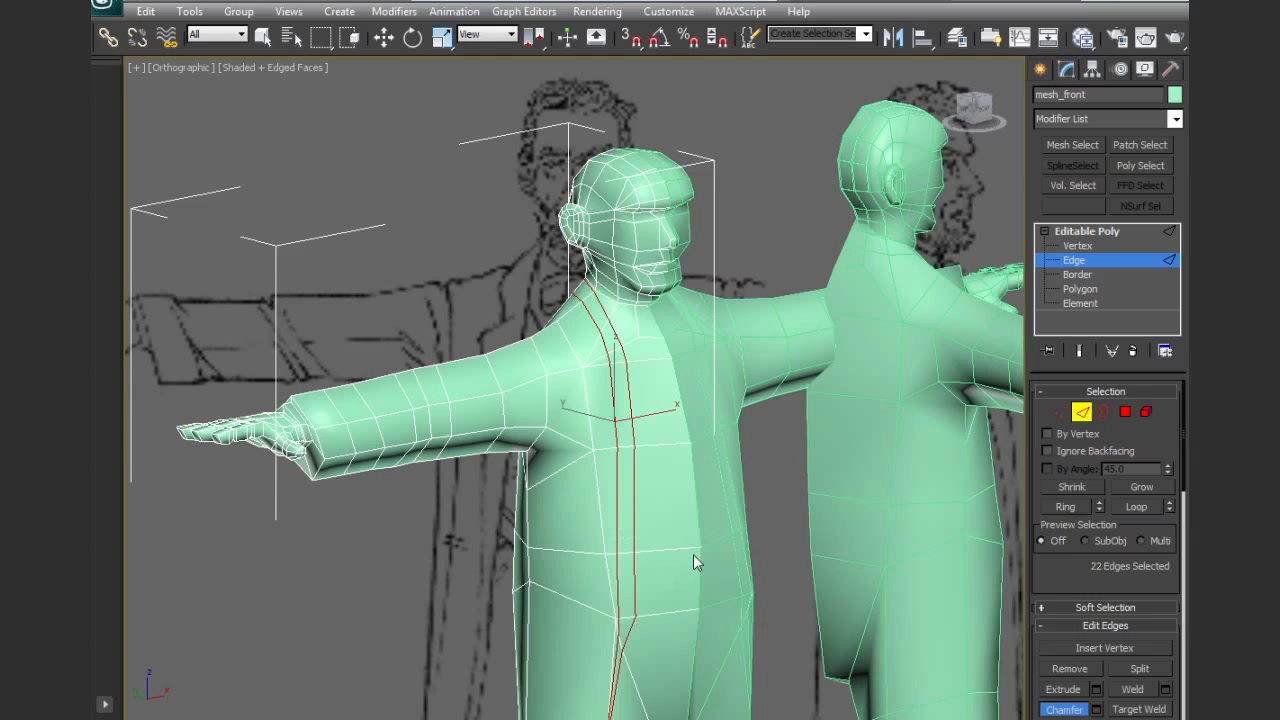
pyautogui.hotkey('ctrl', 'z')
# Chamfer the selected jacket-opening edges by 0.3 with 1 segment
pyautogui.click(1097, 709)
pyautogui.press('w')
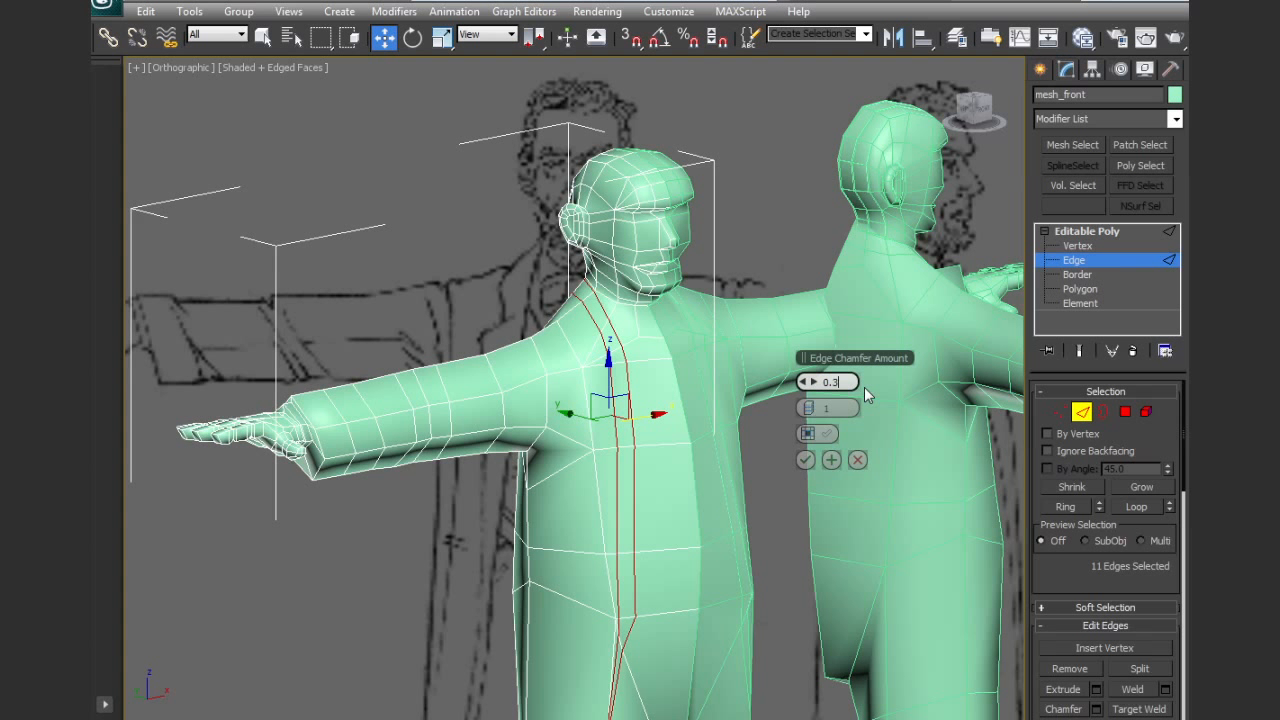
pyautogui.press('Return')
pyautogui.keyDown('alt'); pyautogui.moveTo(711, 504); pyautogui.dragTo(672, 503, button='middle'); pyautogui.keyUp('alt')
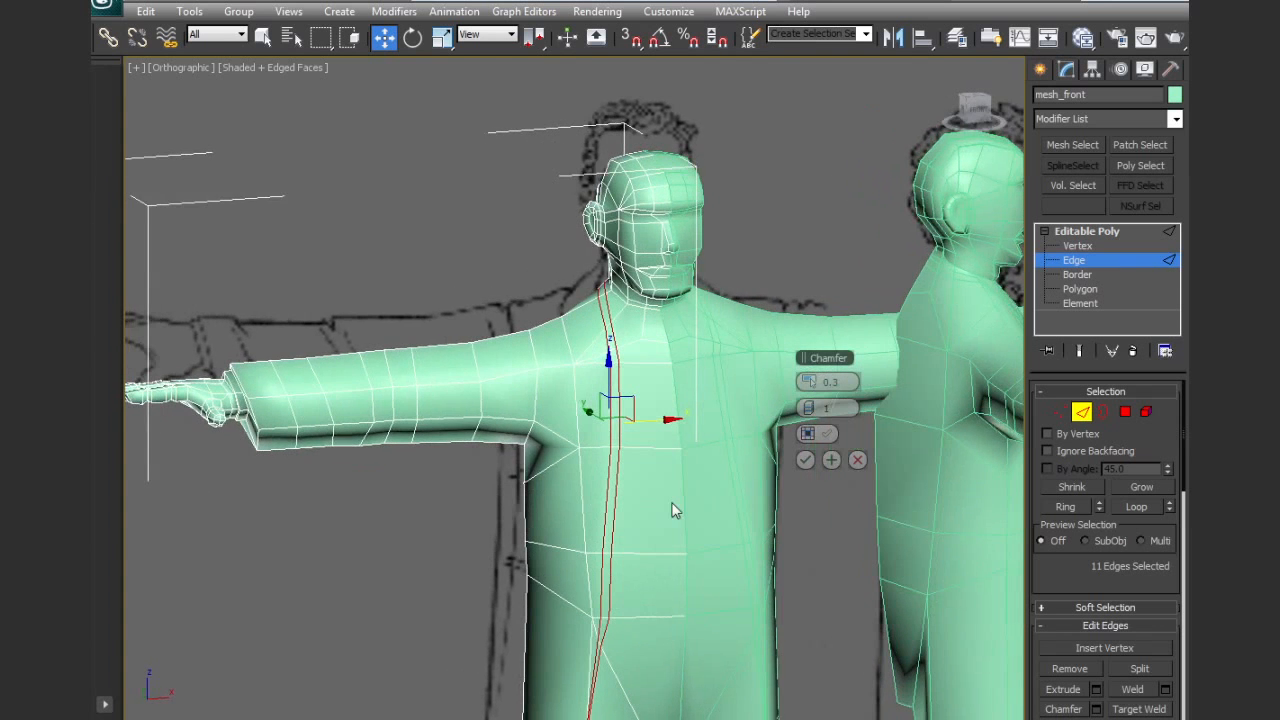
pyautogui.click(805, 459)
pyautogui.scroll(4, 667, 512)
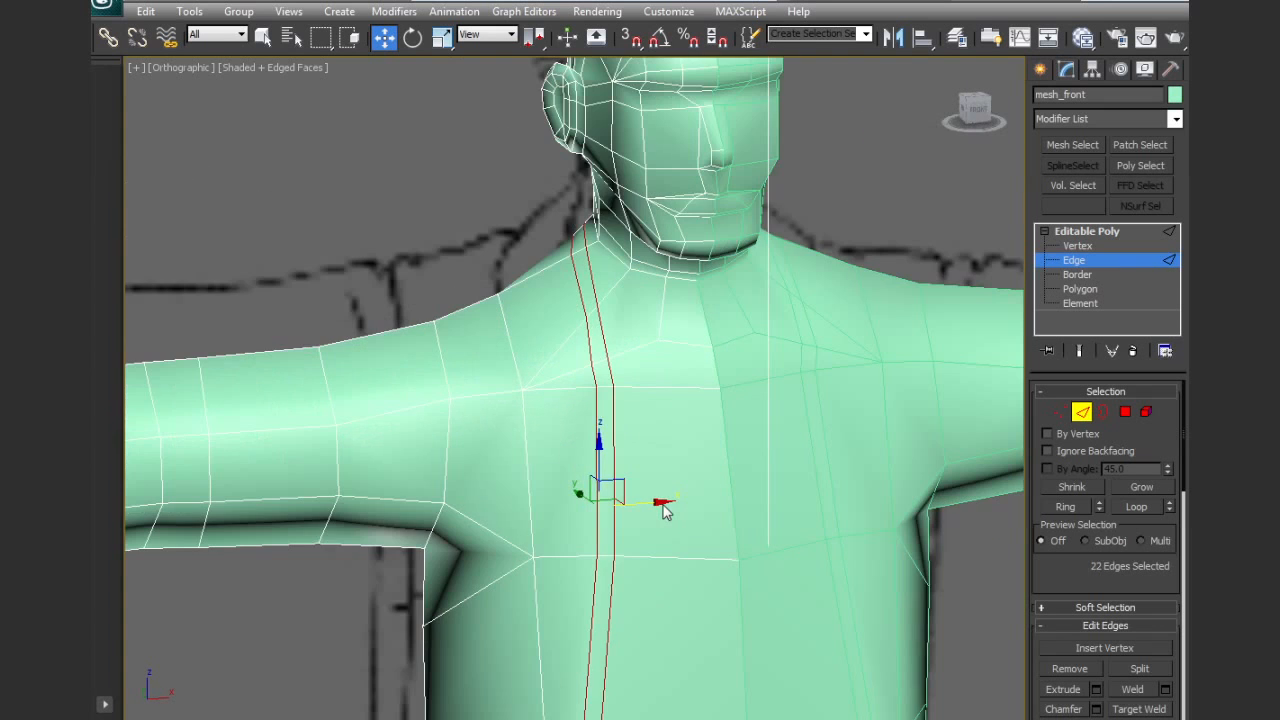
# Shift the chamfered edge pair slightly outward in the front view to line up with the drawn jacket opening
pyautogui.press('f')
pyautogui.scroll(7, 630, 482)
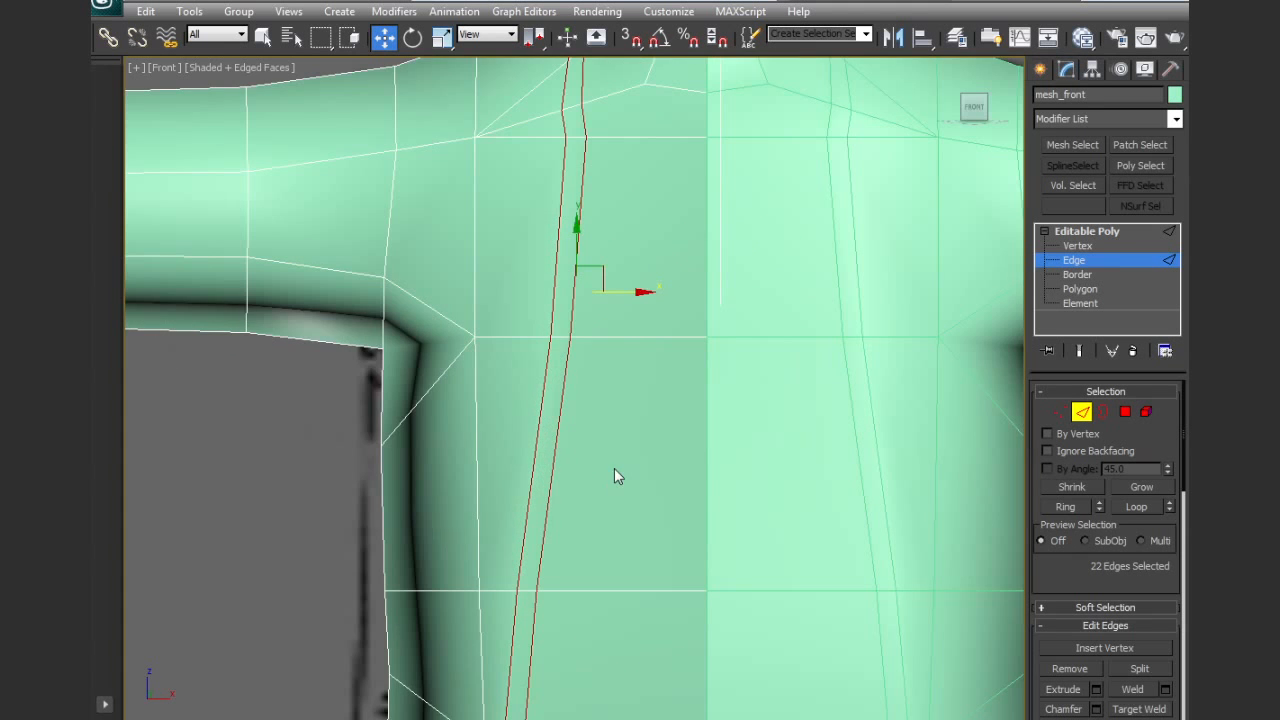
pyautogui.press('F3')
pyautogui.moveTo(605, 462); pyautogui.dragTo(637, 592, button='middle')
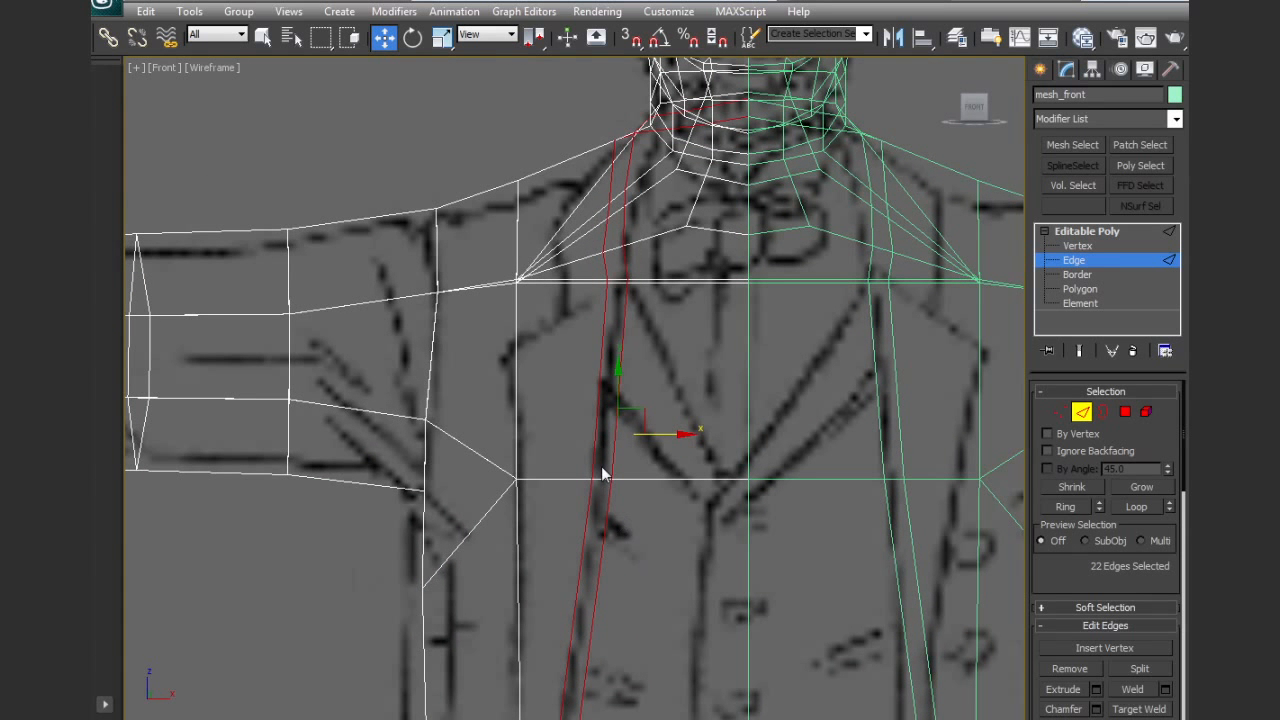
pyautogui.moveTo(656, 436); pyautogui.dragTo(650, 438)
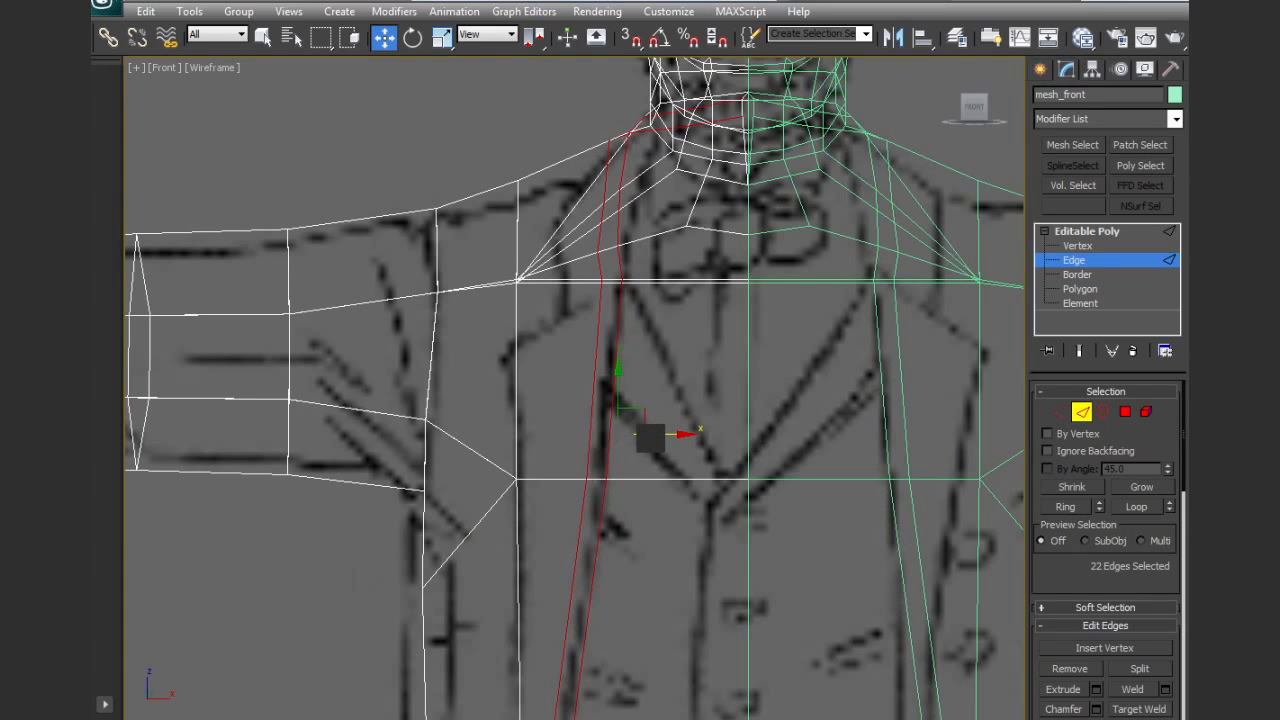
# Pull the outer chamfered edges at the chest and waist forward, away from the body
pyautogui.click(590, 447)
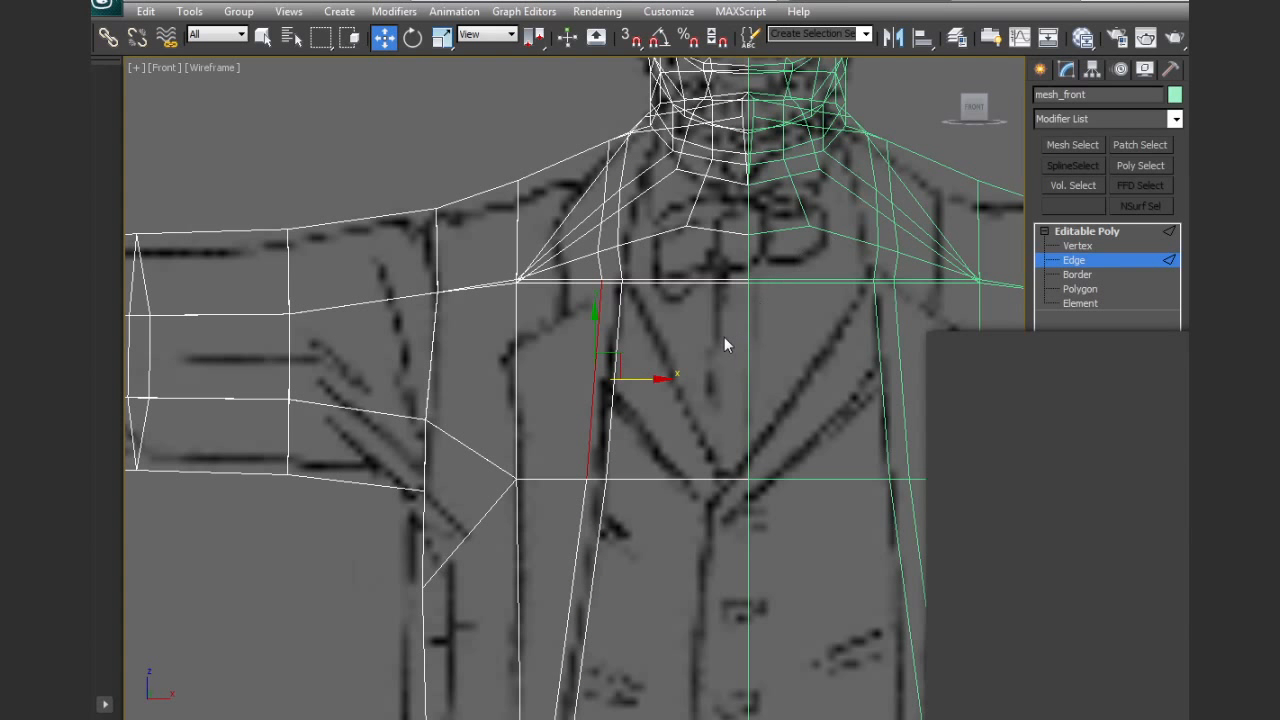
pyautogui.keyDown('alt'); pyautogui.moveTo(682, 340); pyautogui.dragTo(731, 397, button='middle'); pyautogui.keyUp('alt')
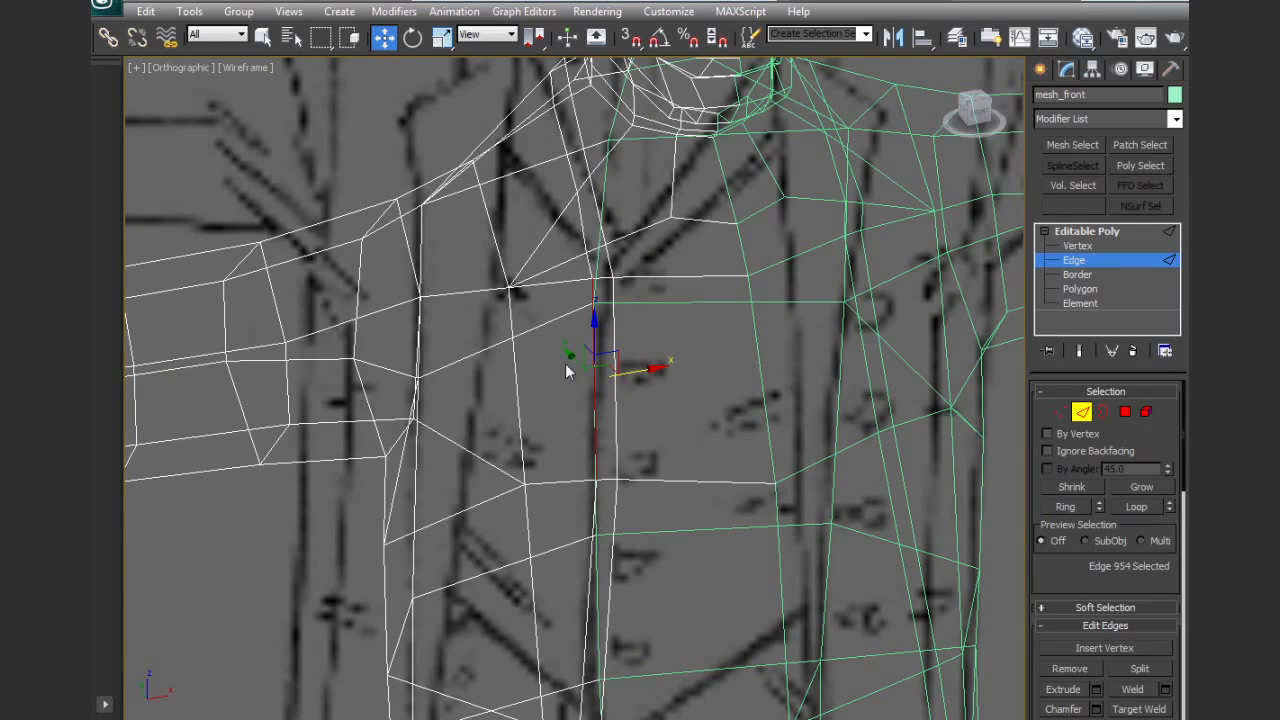
pyautogui.press('F3')
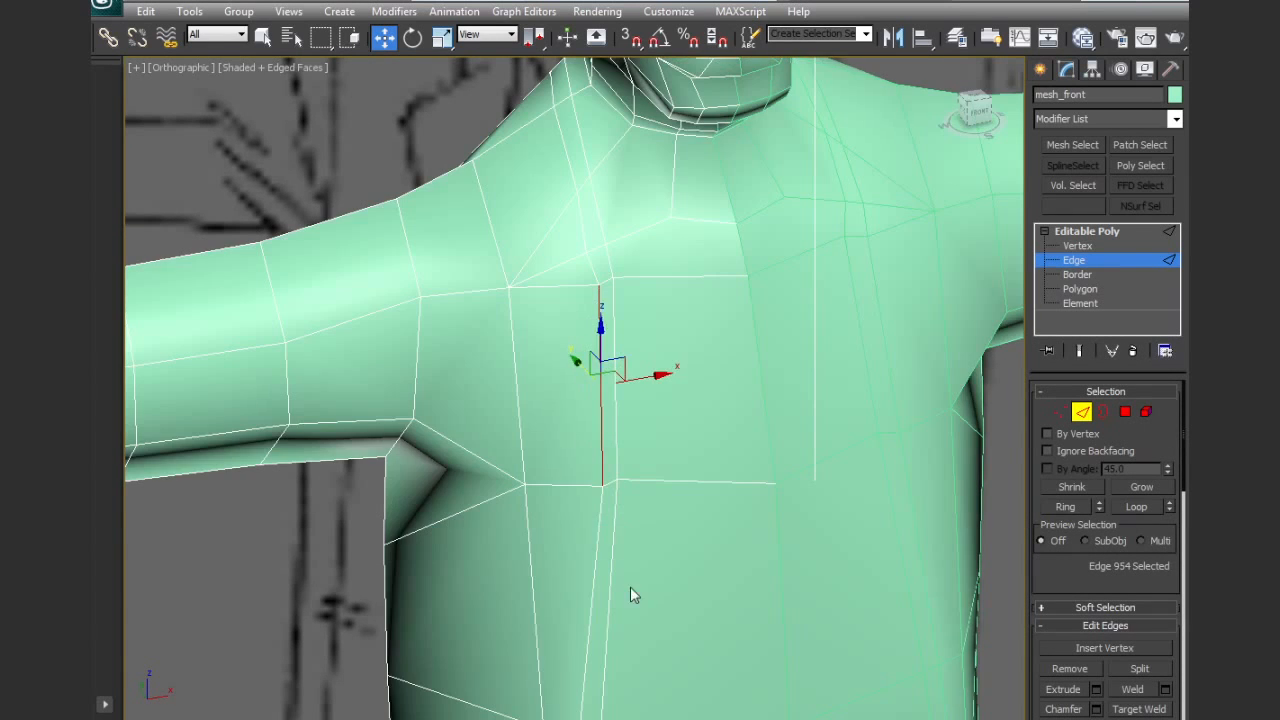
pyautogui.moveTo(637, 587)
pyautogui.mouseDown(button='middle')
pyautogui.moveTo(611, 390)
pyautogui.moveTo(609, 569)
pyautogui.moveTo(640, 505)
pyautogui.mouseUp(button='middle')
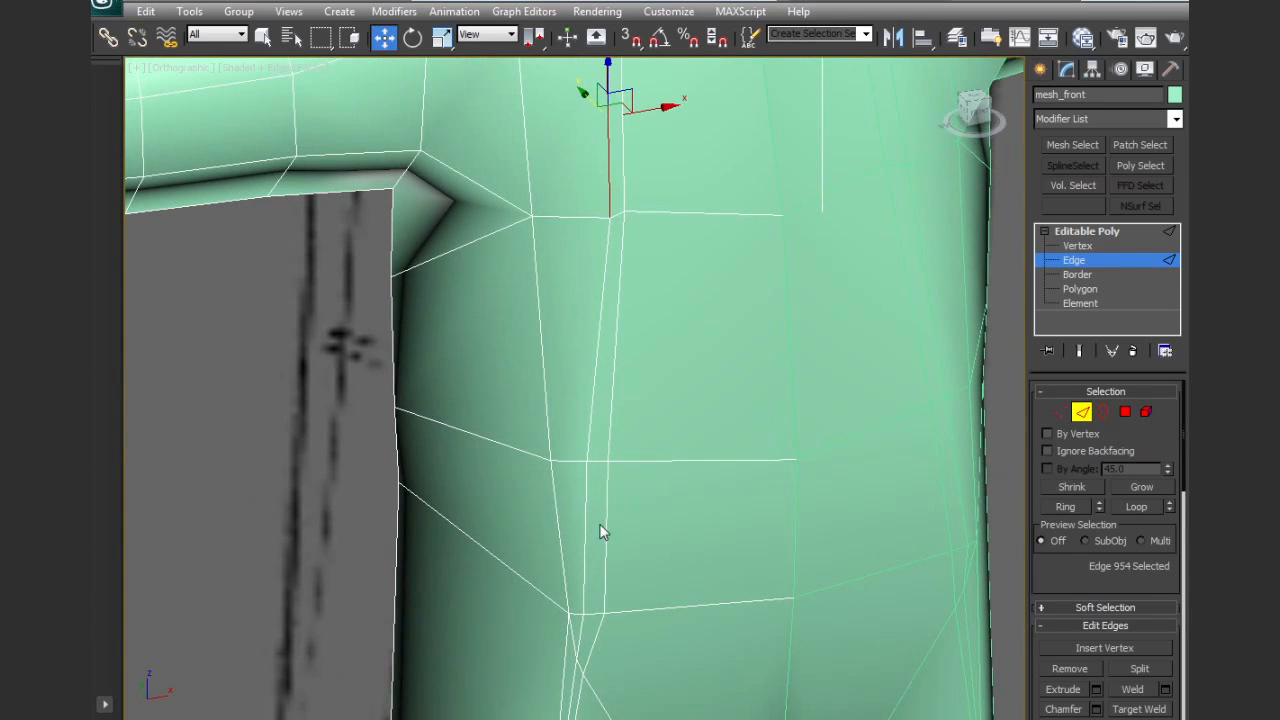
pyautogui.click(585, 530)
pyautogui.keyDown('alt'); pyautogui.moveTo(560, 515); pyautogui.dragTo(636, 373, button='middle'); pyautogui.keyUp('alt')
pyautogui.moveTo(650, 292); pyautogui.dragTo(681, 573, button='middle')
# Pull the two jacket-opening edges between the chest and shoulder away from the body
pyautogui.click(691, 264)
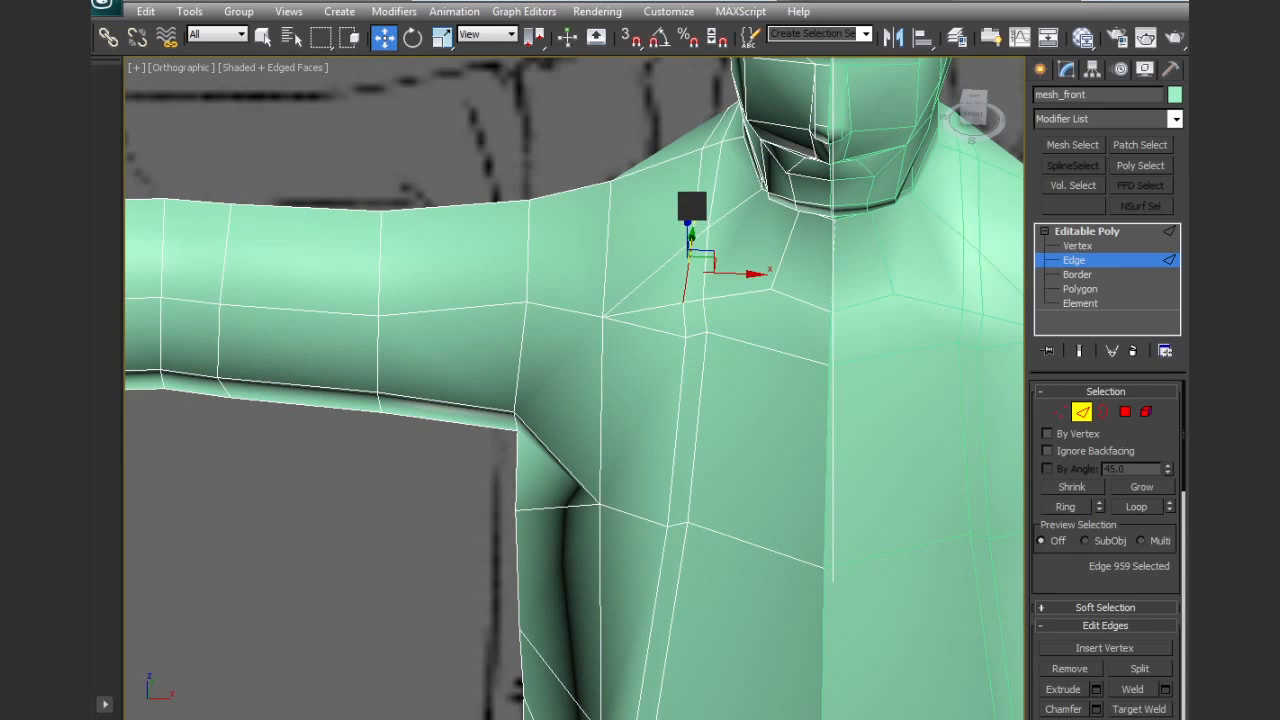
pyautogui.keyDown('ctrl'); pyautogui.click(694, 203); pyautogui.keyUp('ctrl')
pyautogui.keyDown('alt'); pyautogui.moveTo(694, 203); pyautogui.dragTo(752, 228, button='middle'); pyautogui.keyUp('alt')
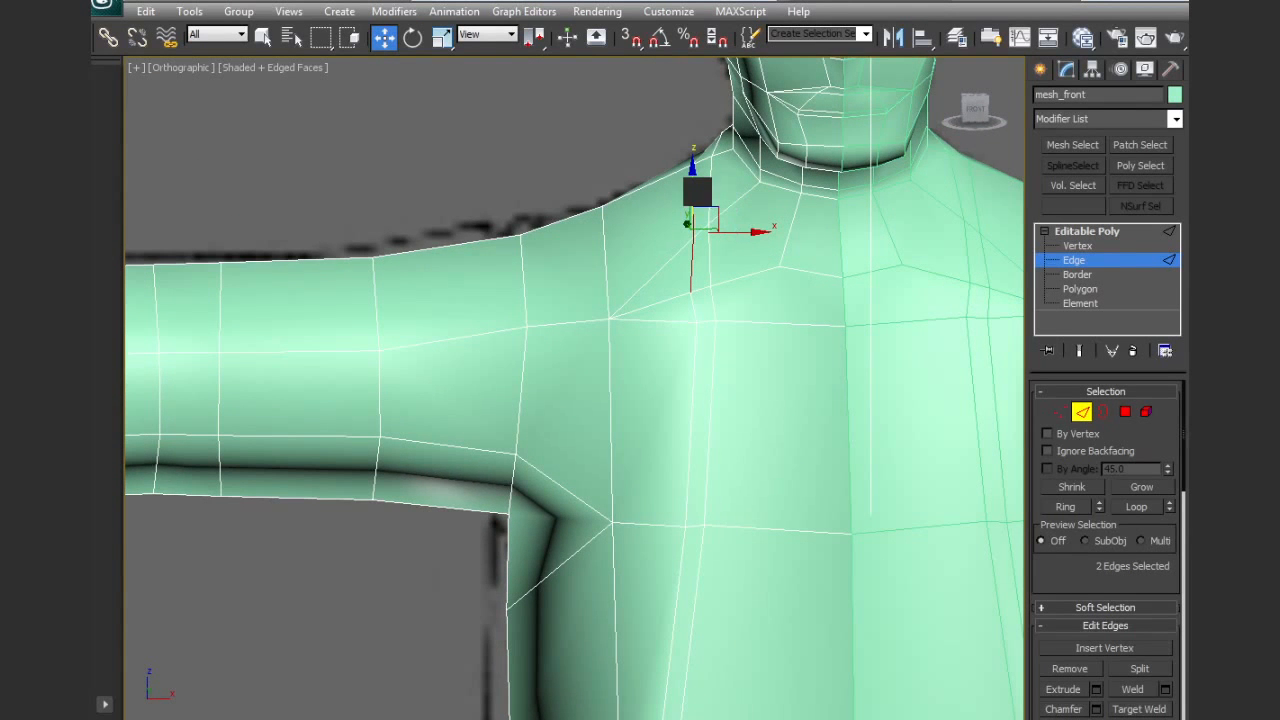
pyautogui.moveTo(692, 185)
pyautogui.keyDown('alt'); pyautogui.mouseDown(button='middle')
pyautogui.moveTo(694, 173)
pyautogui.moveTo(737, 269)
pyautogui.moveTo(814, 260)
pyautogui.moveTo(691, 217)
pyautogui.moveTo(744, 386)
pyautogui.moveTo(826, 392)
pyautogui.mouseUp(button='middle'); pyautogui.keyUp('alt')
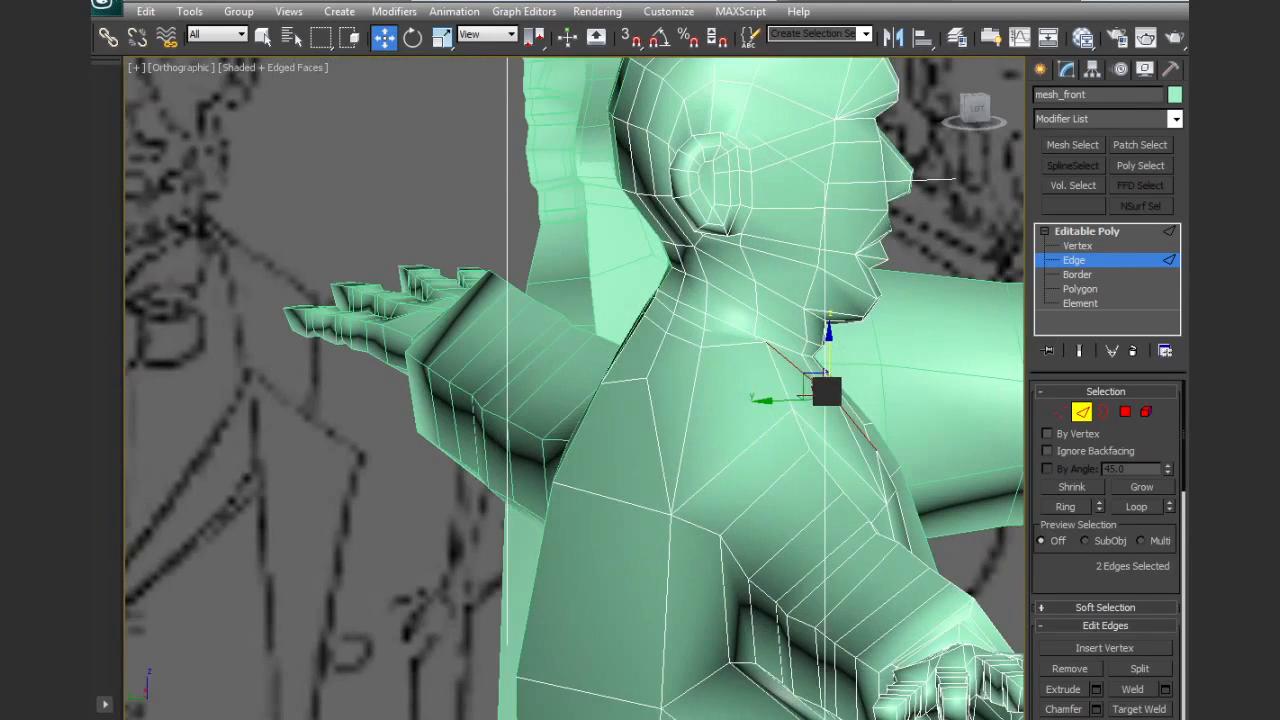
# Pull the collar edges beside the neck outward and rotate the edge nearest the nape to follow the collar
pyautogui.click(668, 340)
pyautogui.keyDown('ctrl'); pyautogui.click(636, 333); pyautogui.keyUp('ctrl')
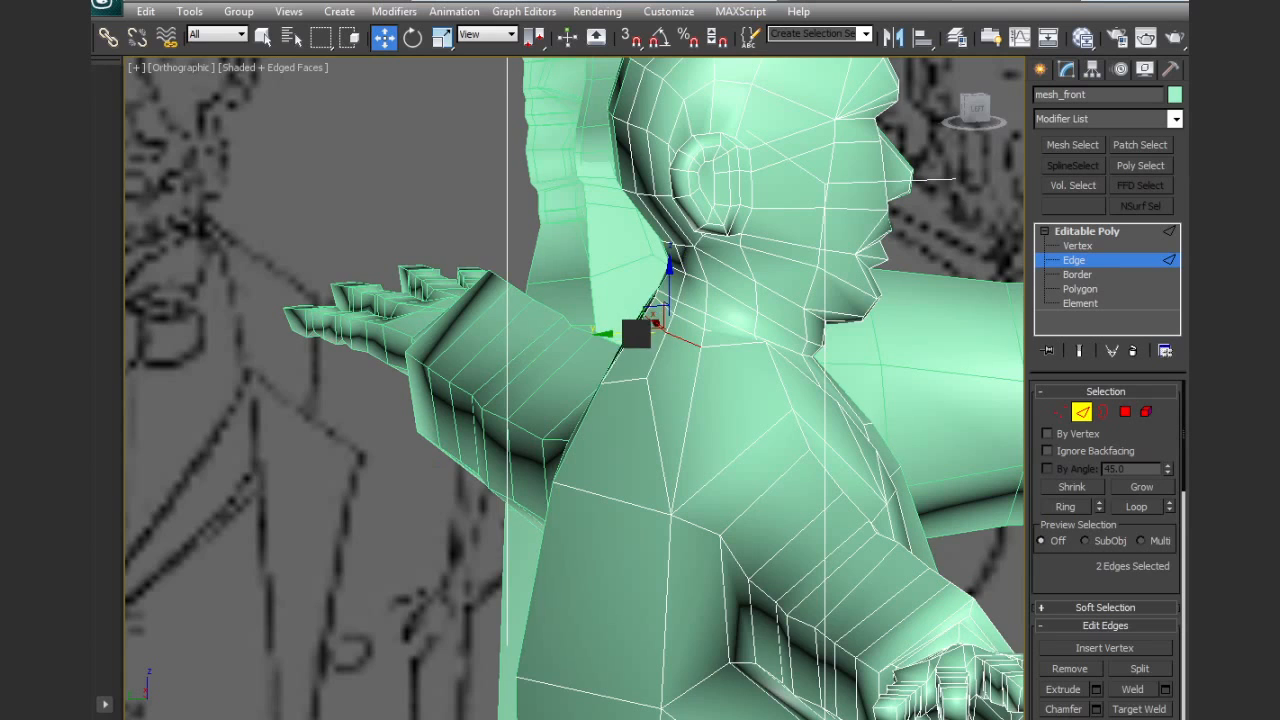
pyautogui.moveTo(606, 334)
pyautogui.keyDown('alt'); pyautogui.mouseDown(button='middle')
pyautogui.moveTo(846, 457)
pyautogui.moveTo(794, 459)
pyautogui.moveTo(824, 463)
pyautogui.mouseUp(button='middle'); pyautogui.keyUp('alt')
pyautogui.click(683, 357)
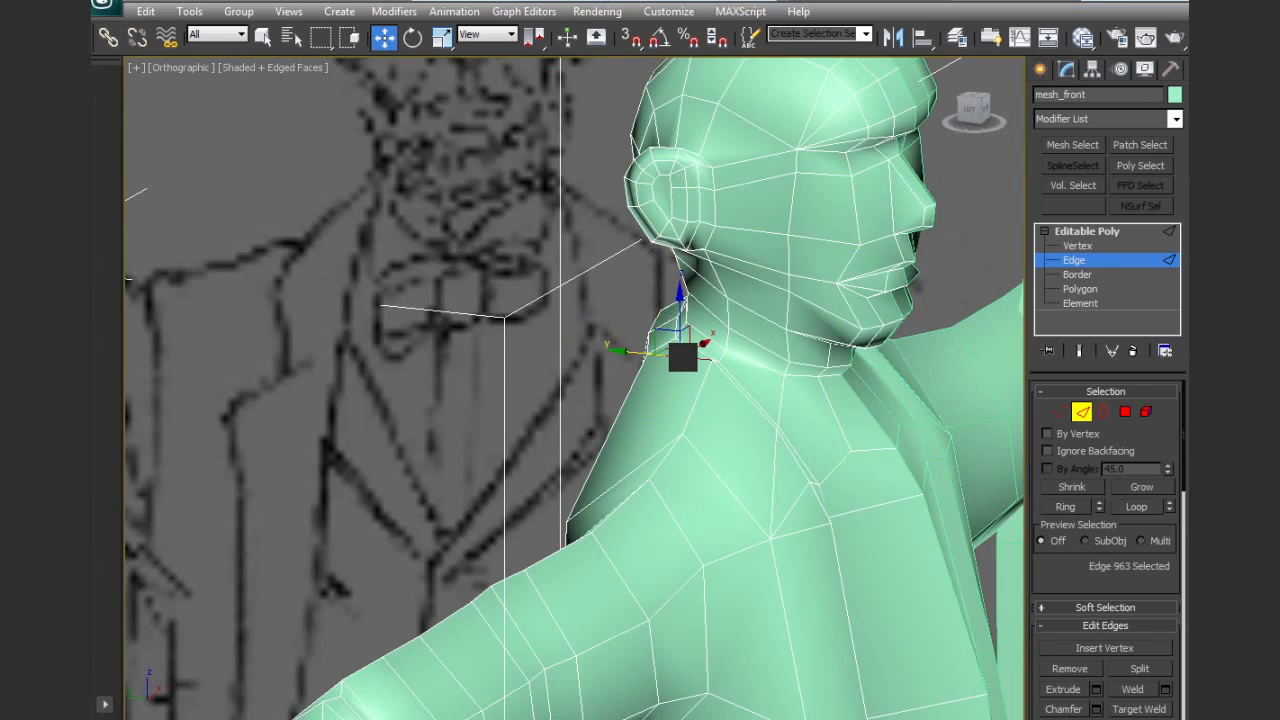
pyautogui.press('e')
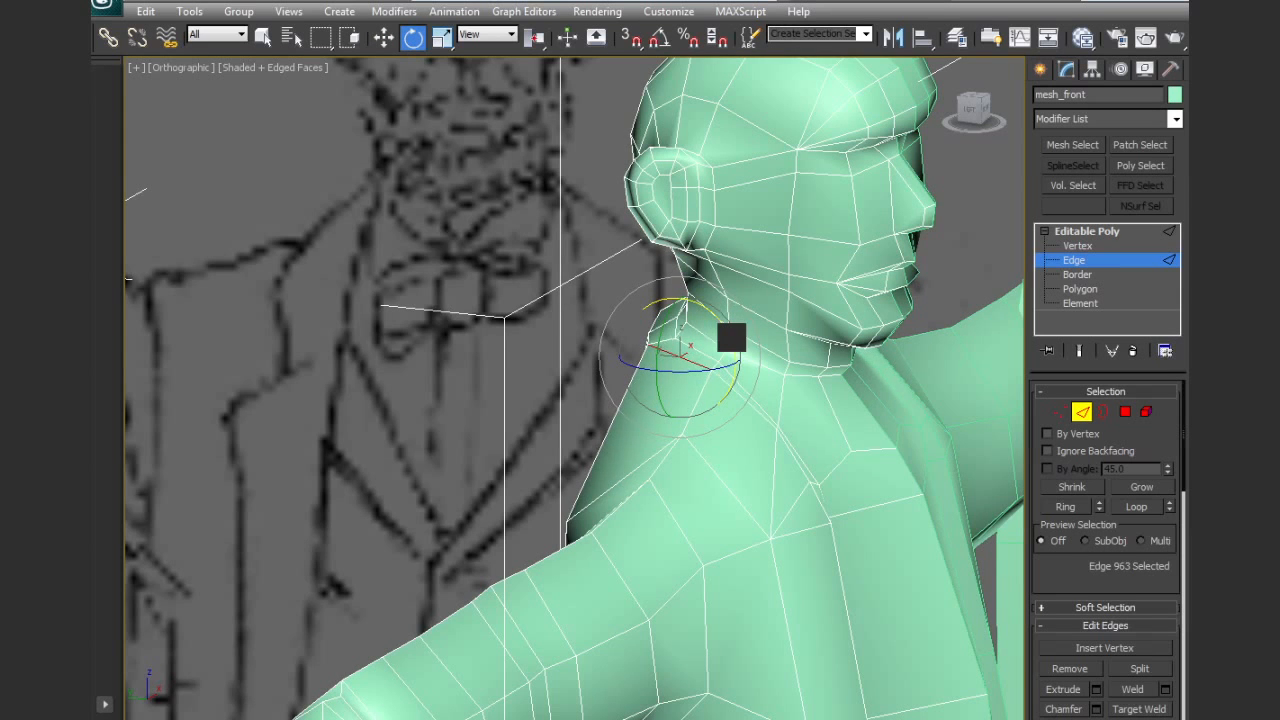
pyautogui.keyDown('alt'); pyautogui.moveTo(892, 494); pyautogui.dragTo(736, 261, button='middle'); pyautogui.keyUp('alt')
# Move the jacket-opening edge at the hip slightly outward so the opening continues evenly down the body
pyautogui.scroll(-3, 763, 397)
pyautogui.moveTo(765, 500); pyautogui.dragTo(770, 335, button='middle')
pyautogui.keyDown('alt'); pyautogui.moveTo(770, 335); pyautogui.dragTo(741, 440, button='middle'); pyautogui.keyUp('alt')
pyautogui.moveTo(737, 571); pyautogui.dragTo(771, 395, button='middle')
pyautogui.scroll(5, 729, 440)
pyautogui.click(796, 455)
pyautogui.press('w')
pyautogui.moveTo(763, 441); pyautogui.dragTo(787, 454)
pyautogui.scroll(-5, 797, 460)
pyautogui.keyDown('alt'); pyautogui.moveTo(812, 478); pyautogui.dragTo(762, 505, button='middle'); pyautogui.keyUp('alt')
pyautogui.moveTo(759, 386); pyautogui.dragTo(767, 520, button='middle')
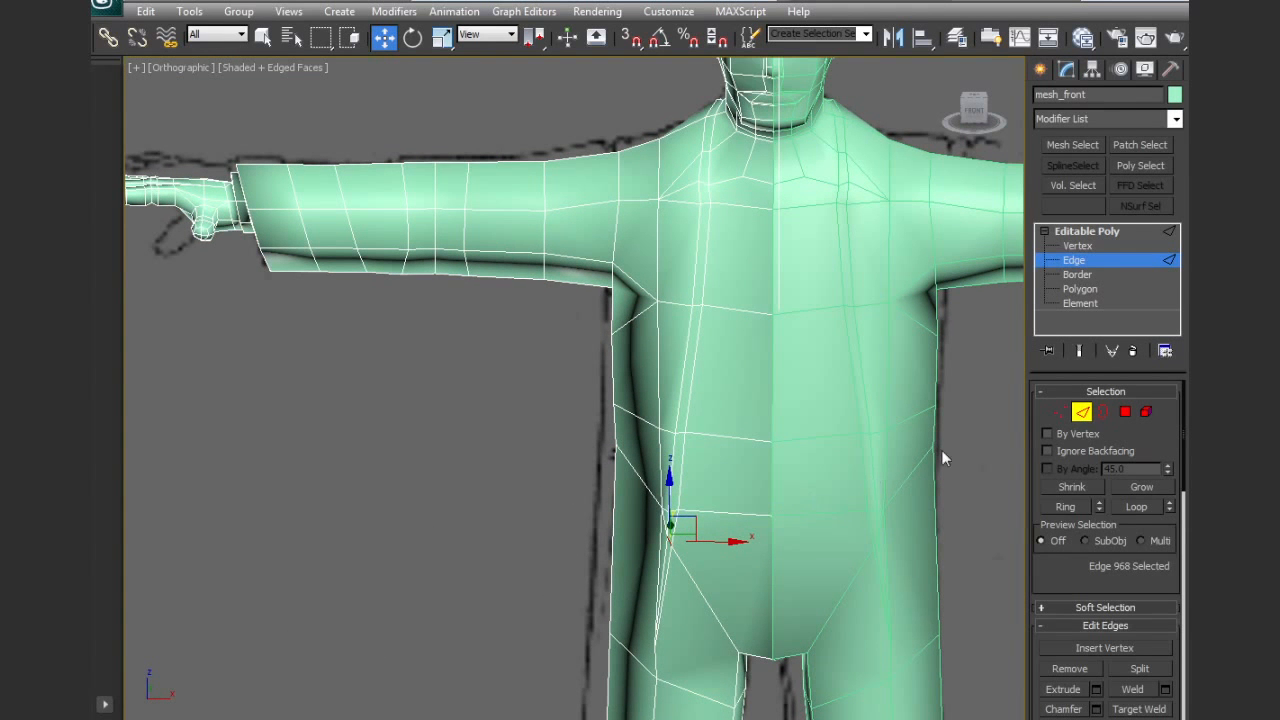
# Select the shirt-front polygons inside the jacket opening, from the neck to the hip, and give them a separate smoothing group
pyautogui.click(1125, 412)
pyautogui.click(714, 130)
pyautogui.keyDown('ctrl'); pyautogui.click(725, 158); pyautogui.keyUp('ctrl')
pyautogui.keyDown('ctrl'); pyautogui.click(737, 188); pyautogui.keyUp('ctrl')
pyautogui.keyDown('ctrl'); pyautogui.click(741, 250); pyautogui.keyUp('ctrl')
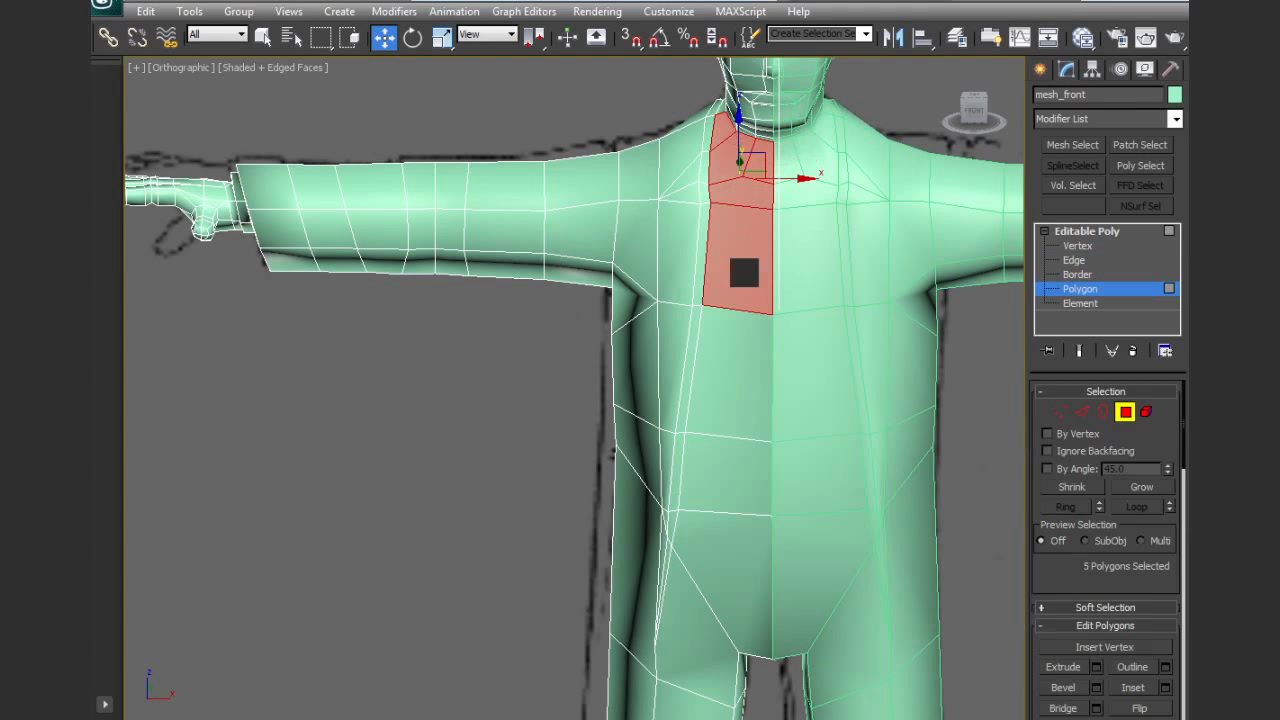
pyautogui.keyDown('ctrl'); pyautogui.click(722, 386); pyautogui.keyUp('ctrl')
pyautogui.keyDown('ctrl'); pyautogui.click(722, 470); pyautogui.keyUp('ctrl')
pyautogui.keyDown('ctrl'); pyautogui.click(717, 584); pyautogui.keyUp('ctrl')
pyautogui.keyDown('ctrl'); pyautogui.click(697, 622); pyautogui.keyUp('ctrl')
pyautogui.moveTo(700, 640); pyautogui.dragTo(726, 382, button='middle')
pyautogui.keyDown('alt'); pyautogui.click(750, 422); pyautogui.keyUp('alt')
pyautogui.moveTo(757, 423); pyautogui.dragTo(777, 514, button='middle')
pyautogui.keyDown('alt'); pyautogui.click(767, 447); pyautogui.keyUp('alt')
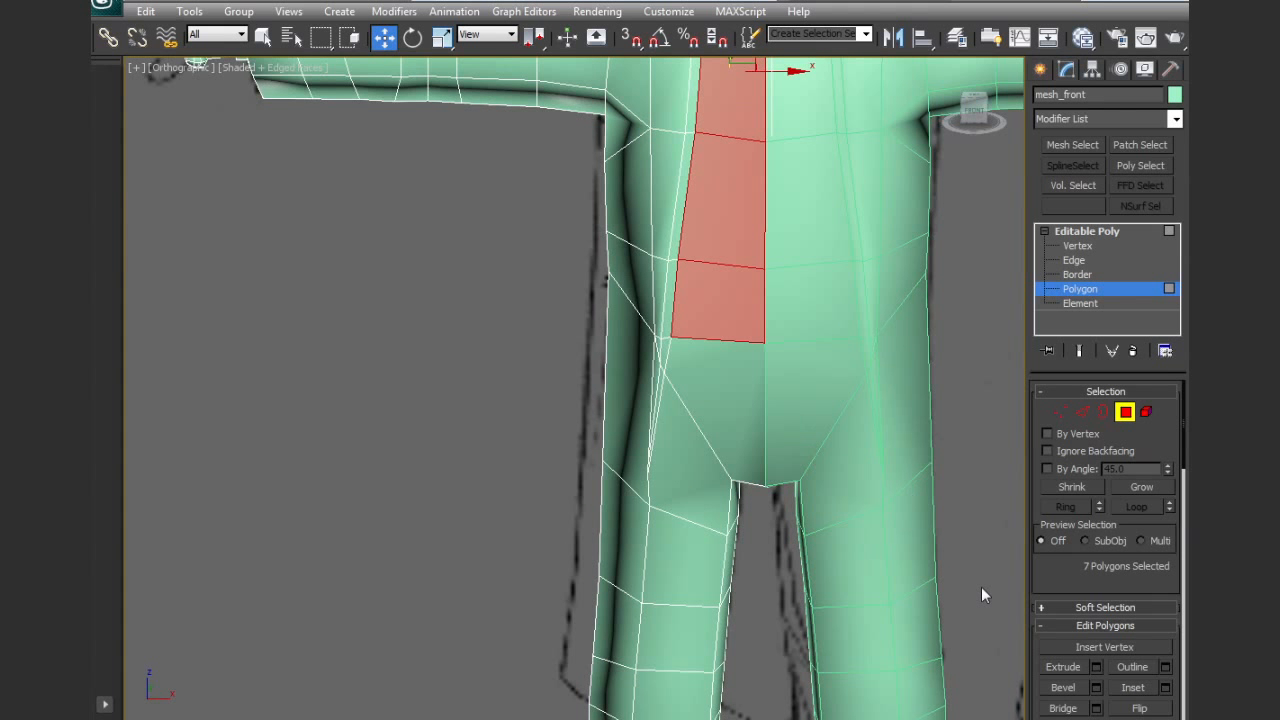
pyautogui.scroll(-10, 1130, 667)
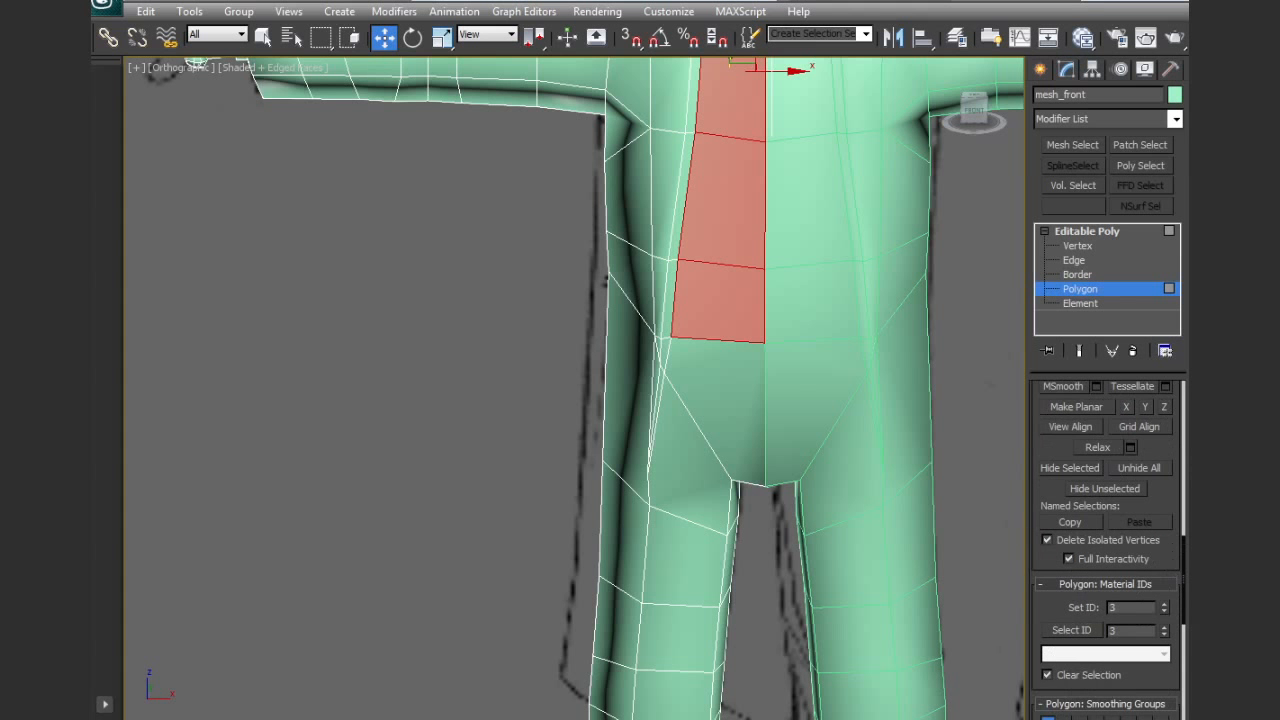
pyautogui.click(518, 383)
# Check the shading of the shirt front and jacket with the wireframe edges hidden and shown
pyautogui.moveTo(518, 383); pyautogui.dragTo(498, 567, button='middle')
pyautogui.press('F4')
pyautogui.moveTo(617, 462)
pyautogui.keyDown('alt'); pyautogui.mouseDown(button='middle')
pyautogui.moveTo(703, 409)
pyautogui.moveTo(734, 323)
pyautogui.moveTo(683, 357)
pyautogui.moveTo(689, 371)
pyautogui.moveTo(669, 263)
pyautogui.mouseUp(button='middle'); pyautogui.keyUp('alt')
pyautogui.press('F4')
pyautogui.moveTo(669, 337)
pyautogui.keyDown('alt'); pyautogui.mouseDown(button='middle')
pyautogui.moveTo(786, 343)
pyautogui.moveTo(686, 363)
pyautogui.moveTo(749, 467)
pyautogui.moveTo(743, 269)
pyautogui.moveTo(743, 329)
pyautogui.moveTo(629, 400)
pyautogui.moveTo(713, 400)
pyautogui.mouseUp(button='middle'); pyautogui.keyUp('alt')
pyautogui.moveTo(659, 492); pyautogui.dragTo(664, 435, button='middle')
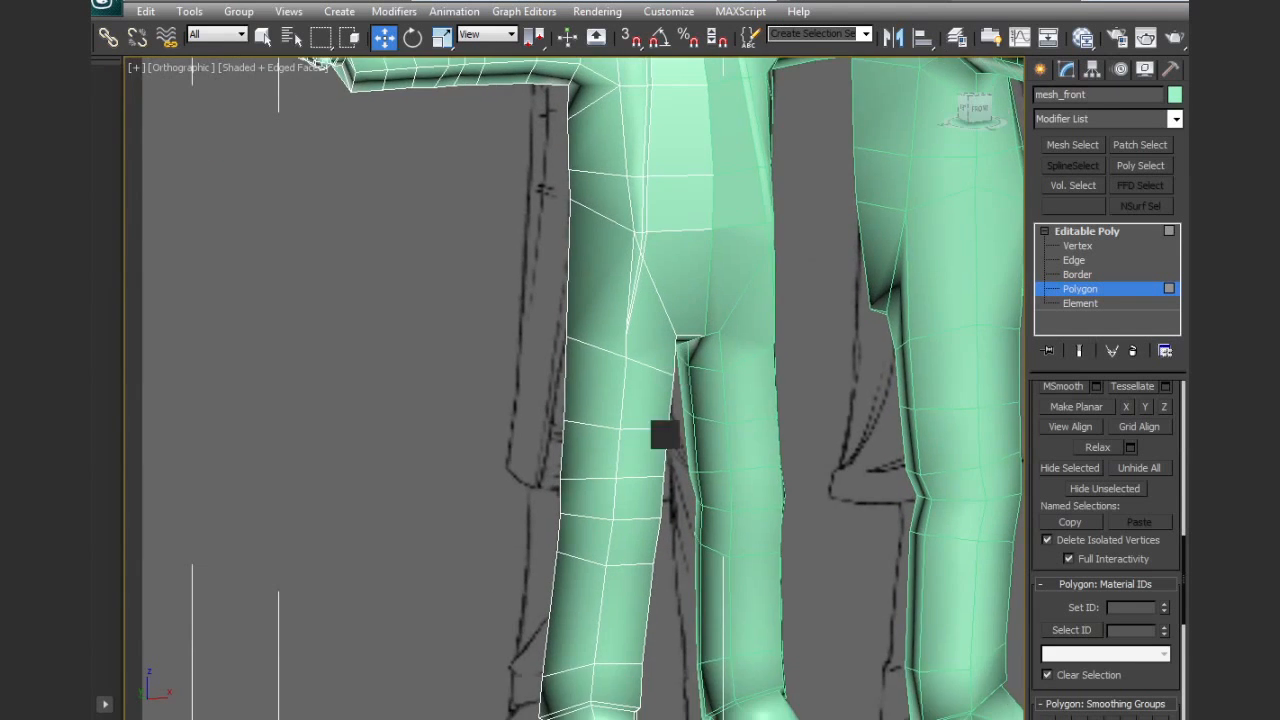
# Select the thigh edge level with the jacket's lower hem in the side reference and inspect it from behind
pyautogui.scroll(3, 649, 480)
pyautogui.moveTo(650, 488)
pyautogui.keyDown('alt'); pyautogui.mouseDown(button='middle')
pyautogui.moveTo(795, 474)
pyautogui.moveTo(391, 531)
pyautogui.moveTo(695, 424)
pyautogui.mouseUp(button='middle'); pyautogui.keyUp('alt')
pyautogui.click(1074, 260)
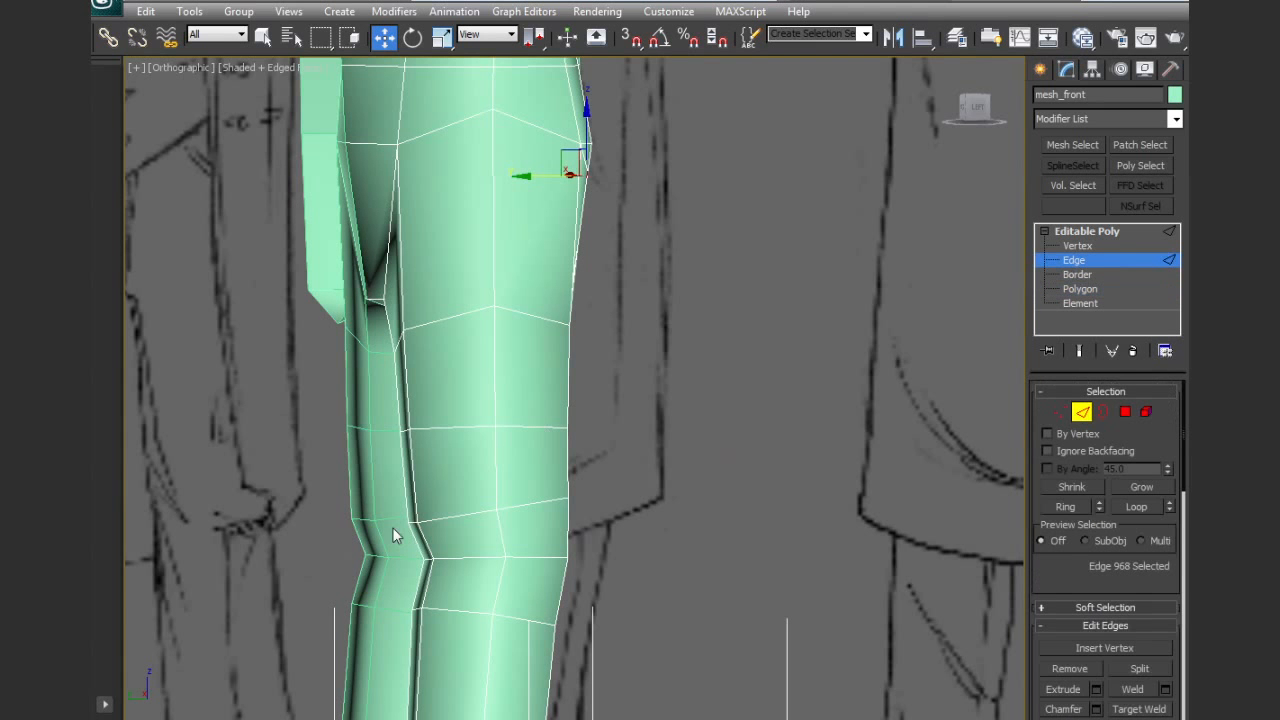
pyautogui.click(432, 521)
pyautogui.keyDown('alt'); pyautogui.moveTo(426, 523); pyautogui.dragTo(591, 523, button='middle'); pyautogui.keyUp('alt')
pyautogui.scroll(3, 489, 520)
pyautogui.moveTo(489, 520); pyautogui.dragTo(588, 518, button='middle')
pyautogui.moveTo(537, 417)
pyautogui.keyDown('alt'); pyautogui.mouseDown(button='middle')
pyautogui.moveTo(519, 456)
pyautogui.moveTo(517, 426)
pyautogui.mouseUp(button='middle'); pyautogui.keyUp('alt')
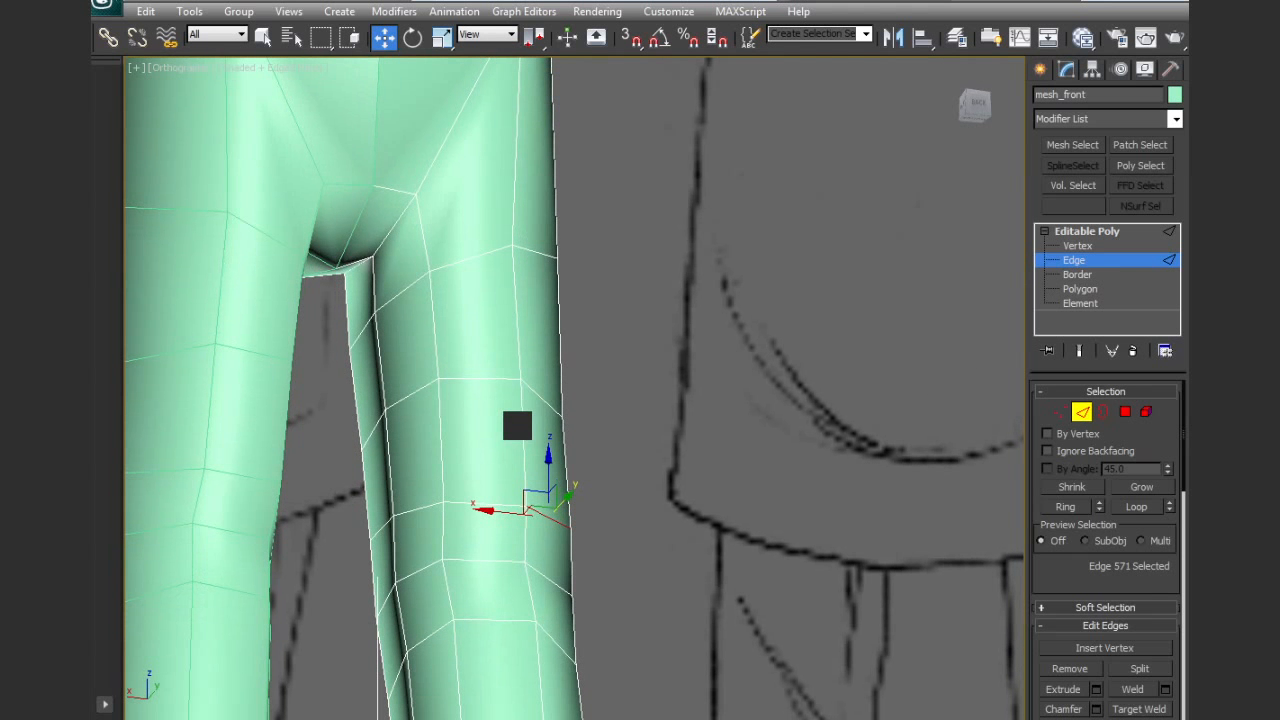
# Extrude the four polygons on the seat and back of the thigh outward to form the jacket tail
pyautogui.click(1125, 411)
pyautogui.moveTo(437, 271)
pyautogui.keyDown('alt'); pyautogui.mouseDown(button='middle')
pyautogui.moveTo(449, 289)
pyautogui.moveTo(452, 260)
pyautogui.mouseUp(button='middle'); pyautogui.keyUp('alt')
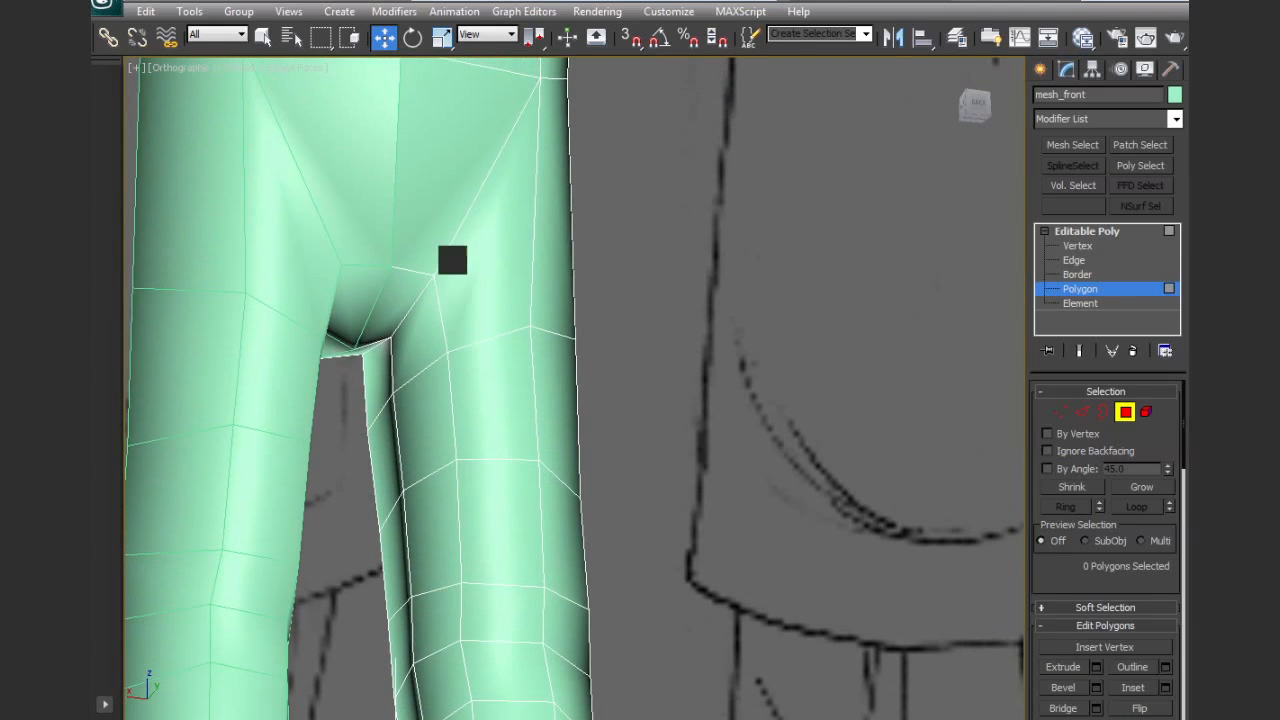
pyautogui.click(458, 266)
pyautogui.keyDown('ctrl'); pyautogui.click(466, 320); pyautogui.keyUp('ctrl')
pyautogui.keyDown('ctrl'); pyautogui.click(474, 426); pyautogui.keyUp('ctrl')
pyautogui.keyDown('ctrl'); pyautogui.click(476, 495); pyautogui.keyUp('ctrl')
pyautogui.keyDown('alt'); pyautogui.moveTo(519, 527); pyautogui.dragTo(494, 460, button='middle'); pyautogui.keyUp('alt')
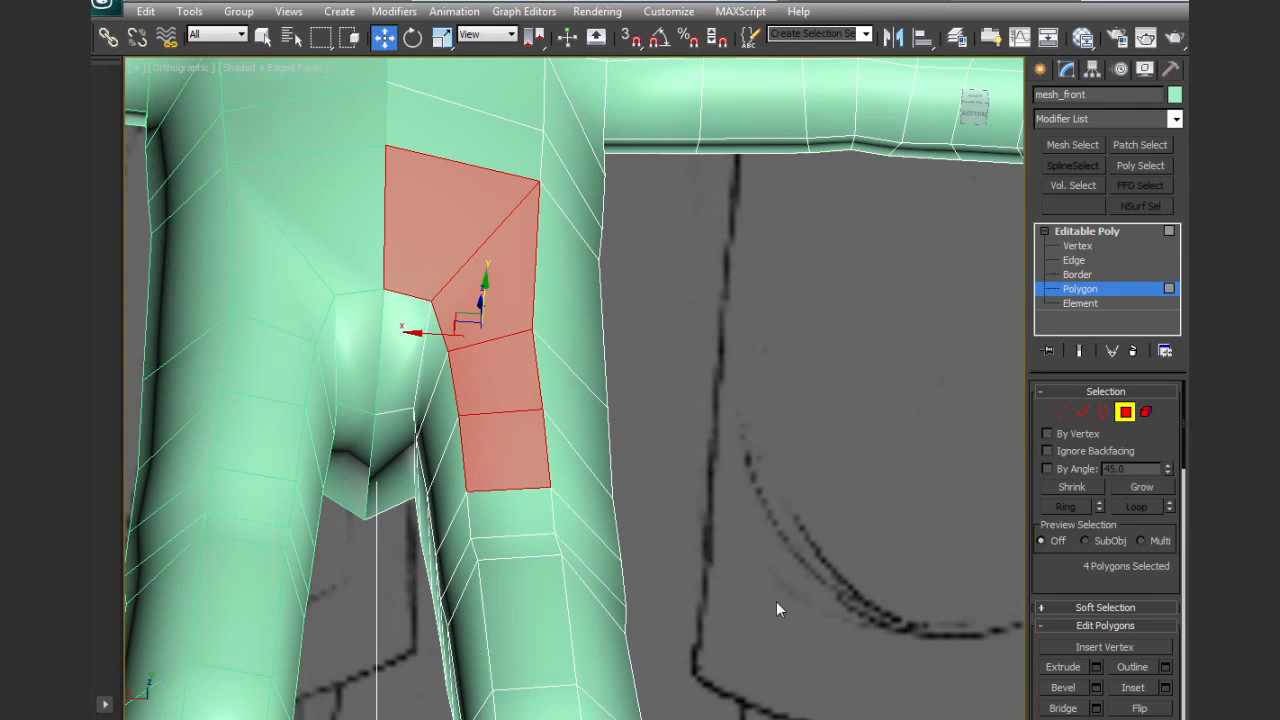
pyautogui.moveTo(1058, 583); pyautogui.dragTo(1086, 502)
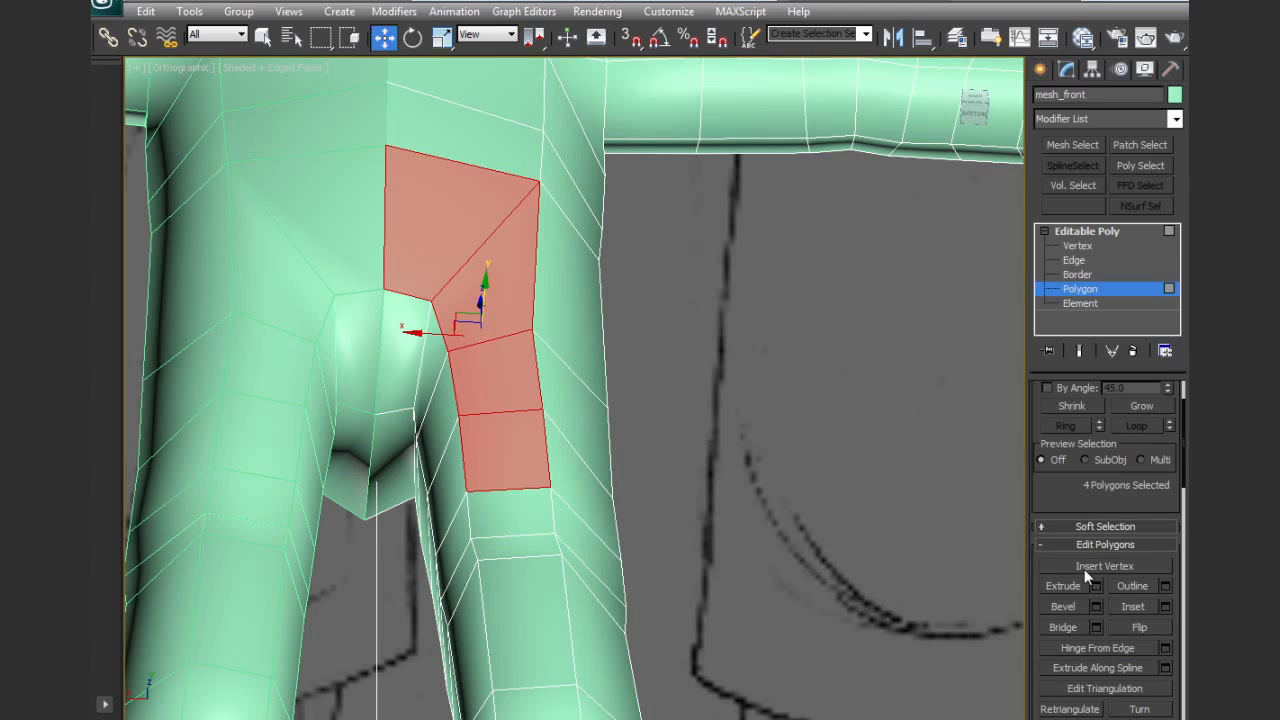
pyautogui.moveTo(501, 407)
pyautogui.mouseDown()
pyautogui.moveTo(514, 377)
pyautogui.moveTo(494, 403)
pyautogui.mouseUp()
pyautogui.press('w')
pyautogui.keyDown('alt'); pyautogui.moveTo(497, 402); pyautogui.dragTo(534, 377, button='middle'); pyautogui.keyUp('alt')
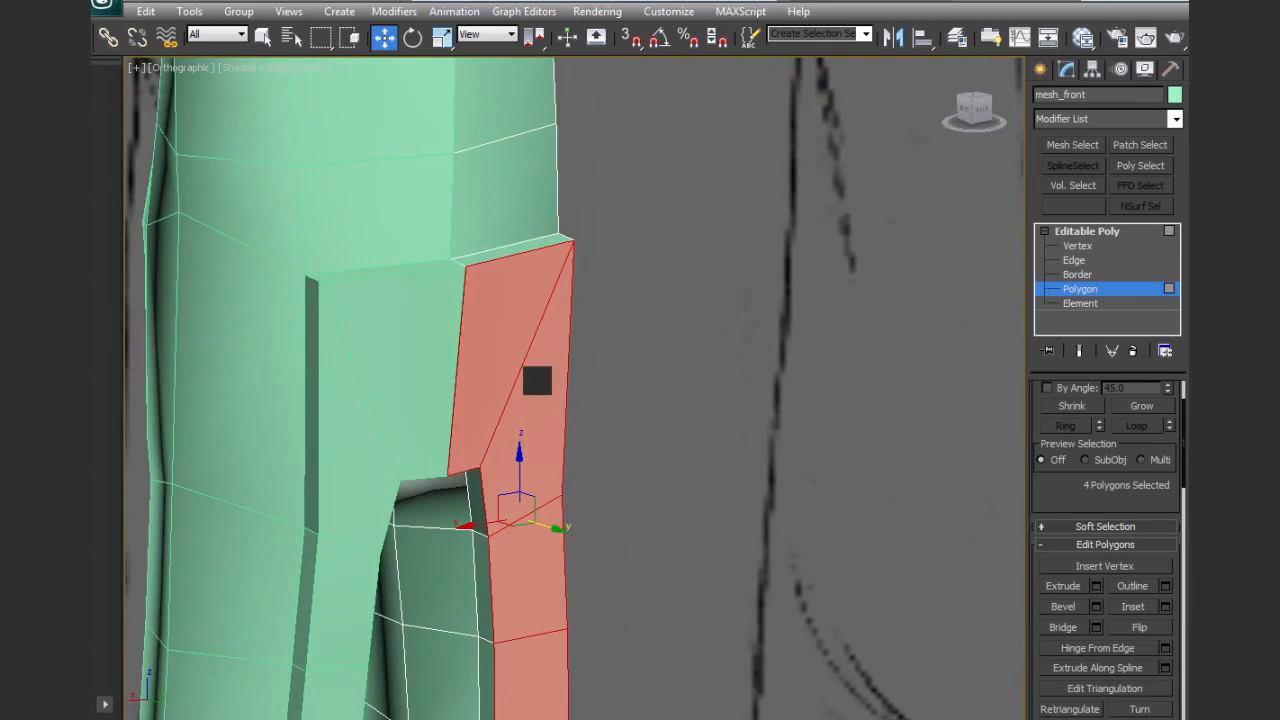
pyautogui.click(453, 318)
pyautogui.keyDown('alt'); pyautogui.click(453, 318); pyautogui.keyUp('alt')
pyautogui.keyDown('alt'); pyautogui.moveTo(514, 323); pyautogui.dragTo(443, 321, button='middle'); pyautogui.keyUp('alt')
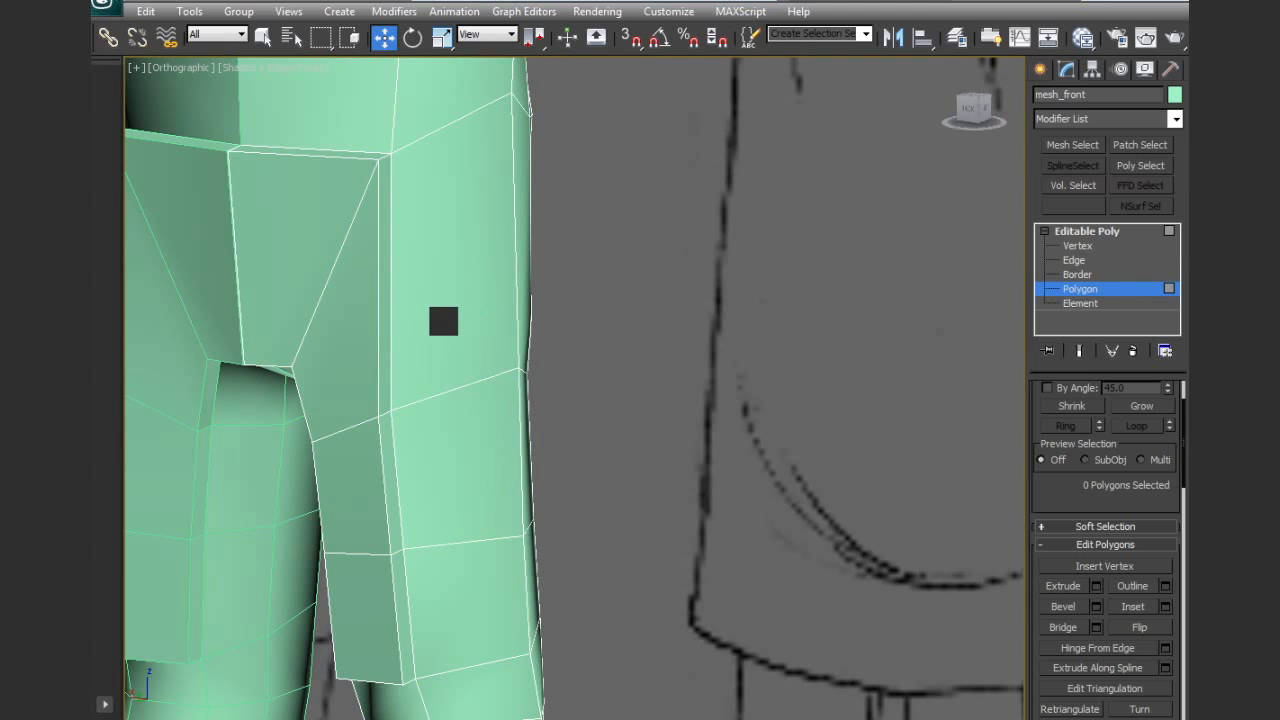
# Collapse the five short edges along the jacket tail's top, outer side and lower outer corner to merge it with the body
pyautogui.click(1069, 260)
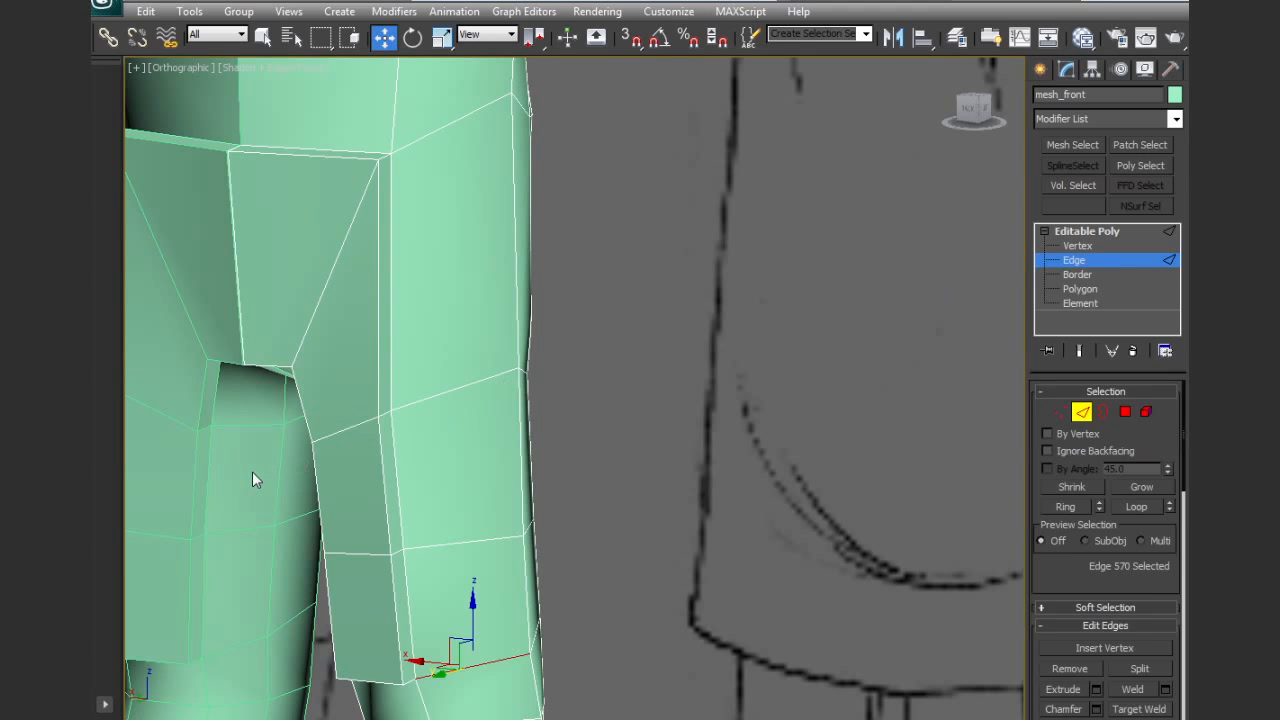
pyautogui.click(387, 414)
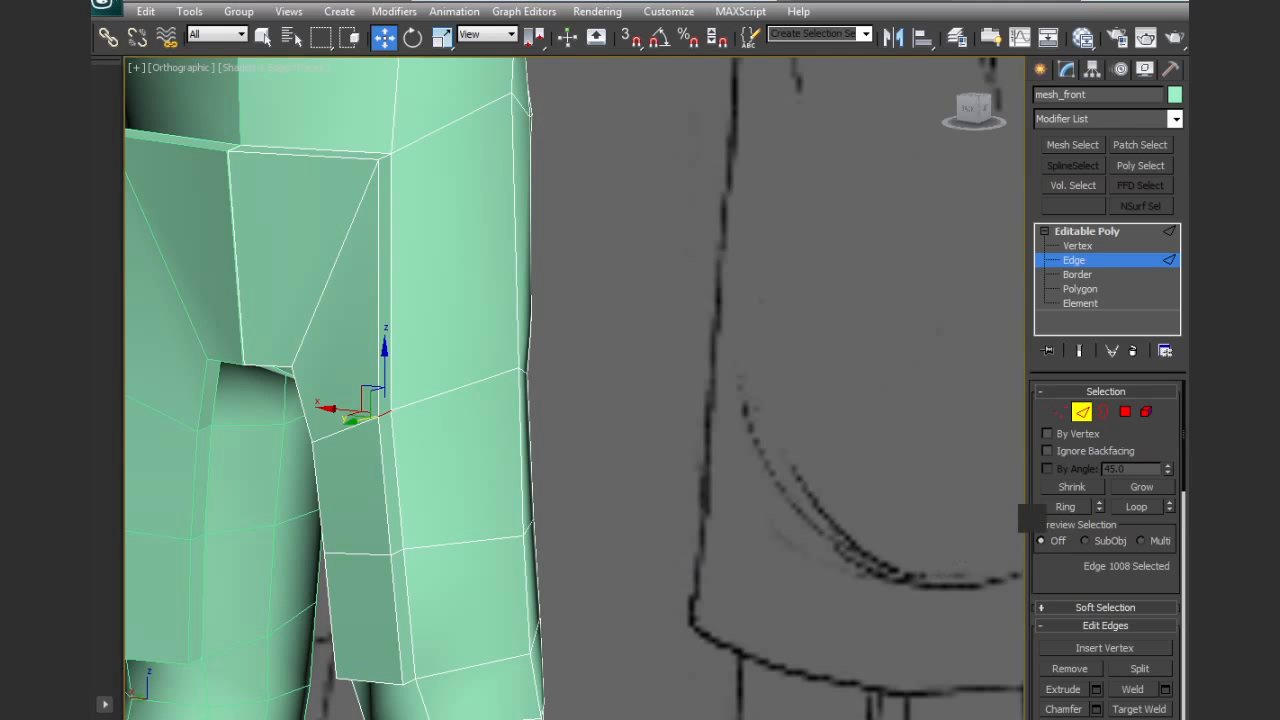
pyautogui.click(1062, 506)
pyautogui.keyDown('alt'); pyautogui.moveTo(458, 586); pyautogui.dragTo(465, 534, button='middle'); pyautogui.keyUp('alt')
pyautogui.moveTo(217, 342); pyautogui.dragTo(349, 703)
pyautogui.keyDown('alt'); pyautogui.moveTo(366, 586); pyautogui.dragTo(344, 622, button='middle'); pyautogui.keyUp('alt')
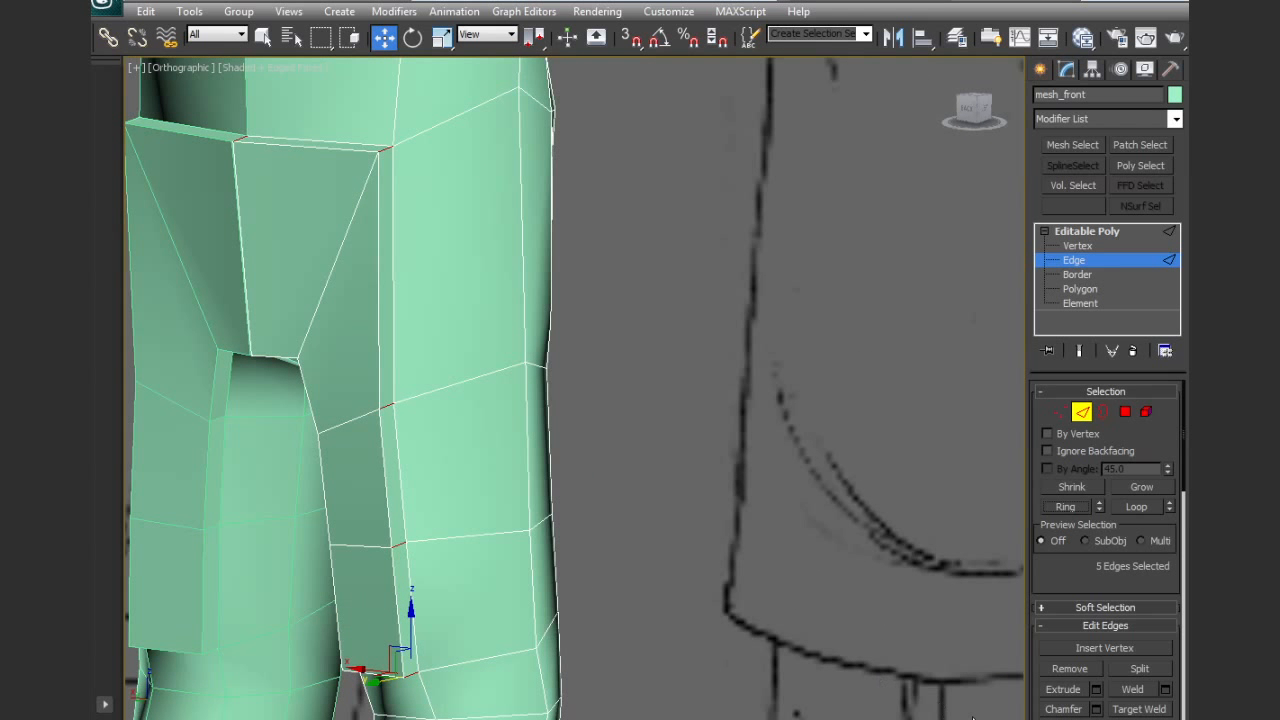
pyautogui.scroll(-5, 1063, 700)
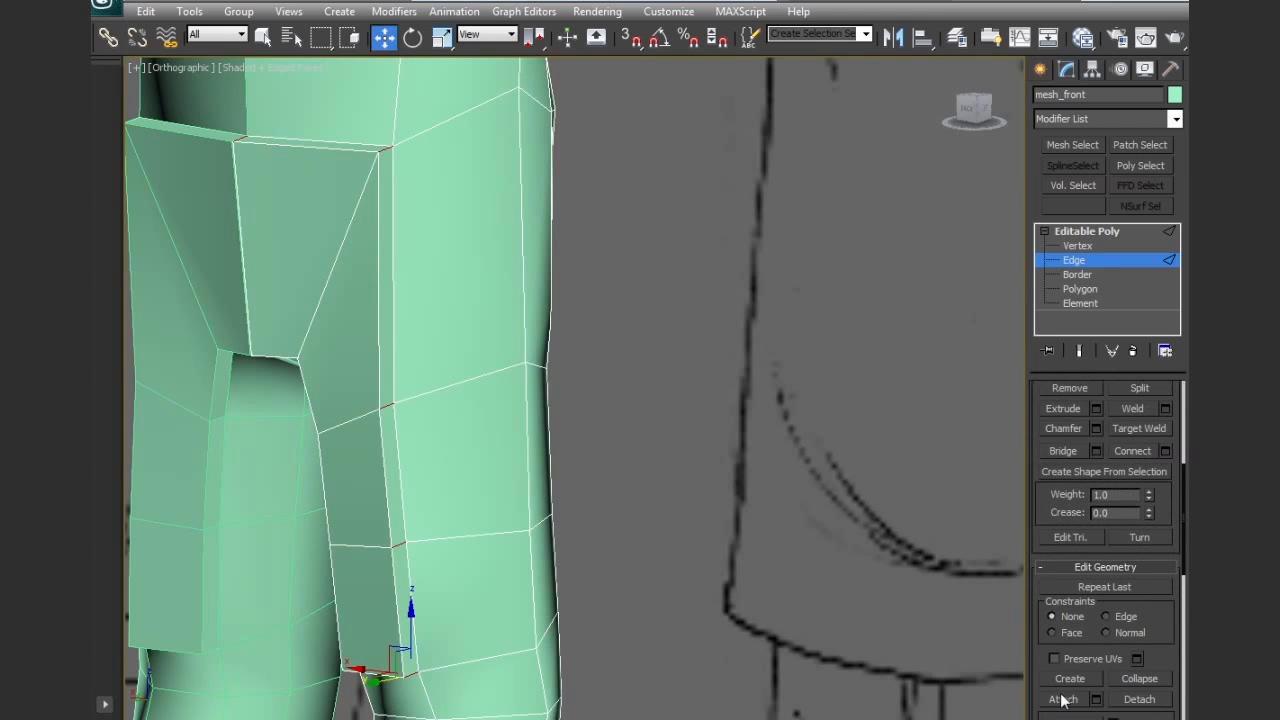
pyautogui.click(1133, 680)
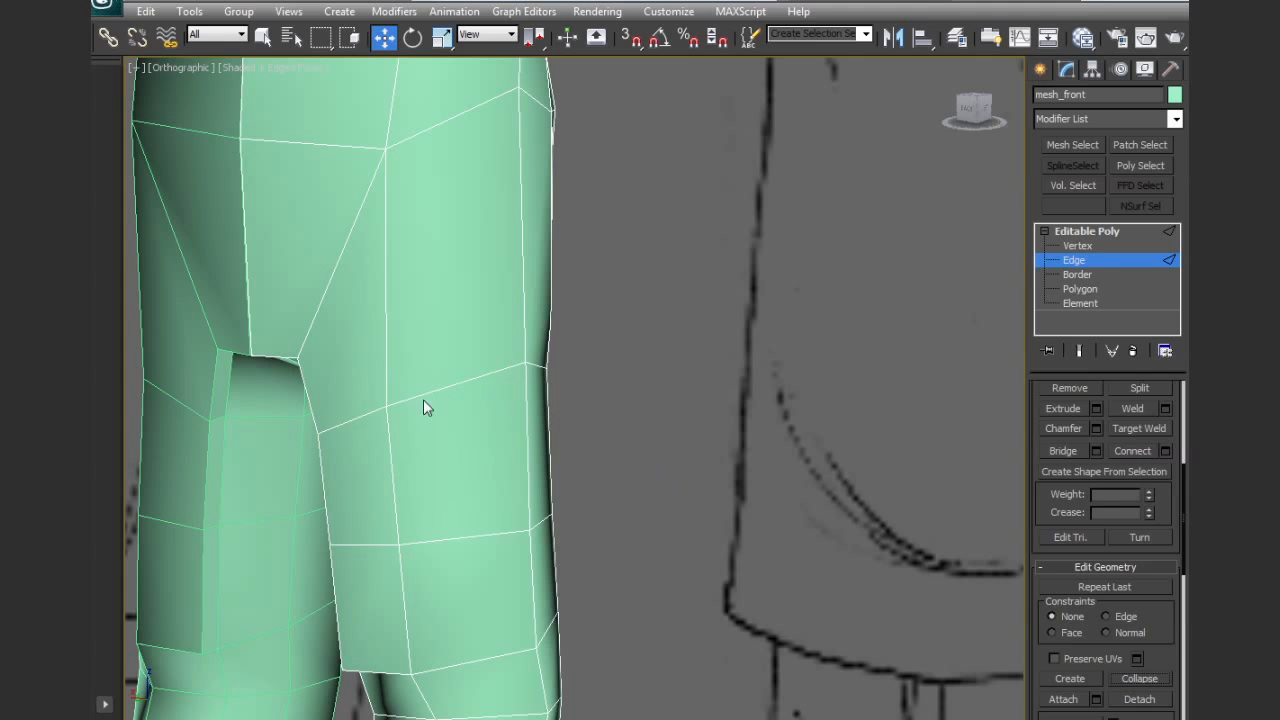
pyautogui.click(357, 420)
pyautogui.keyDown('alt'); pyautogui.moveTo(391, 423); pyautogui.dragTo(593, 328, button='middle'); pyautogui.keyUp('alt')
# Extrude the four inner side polygons of the jacket tail across the gap between the legs
pyautogui.click(1080, 289)
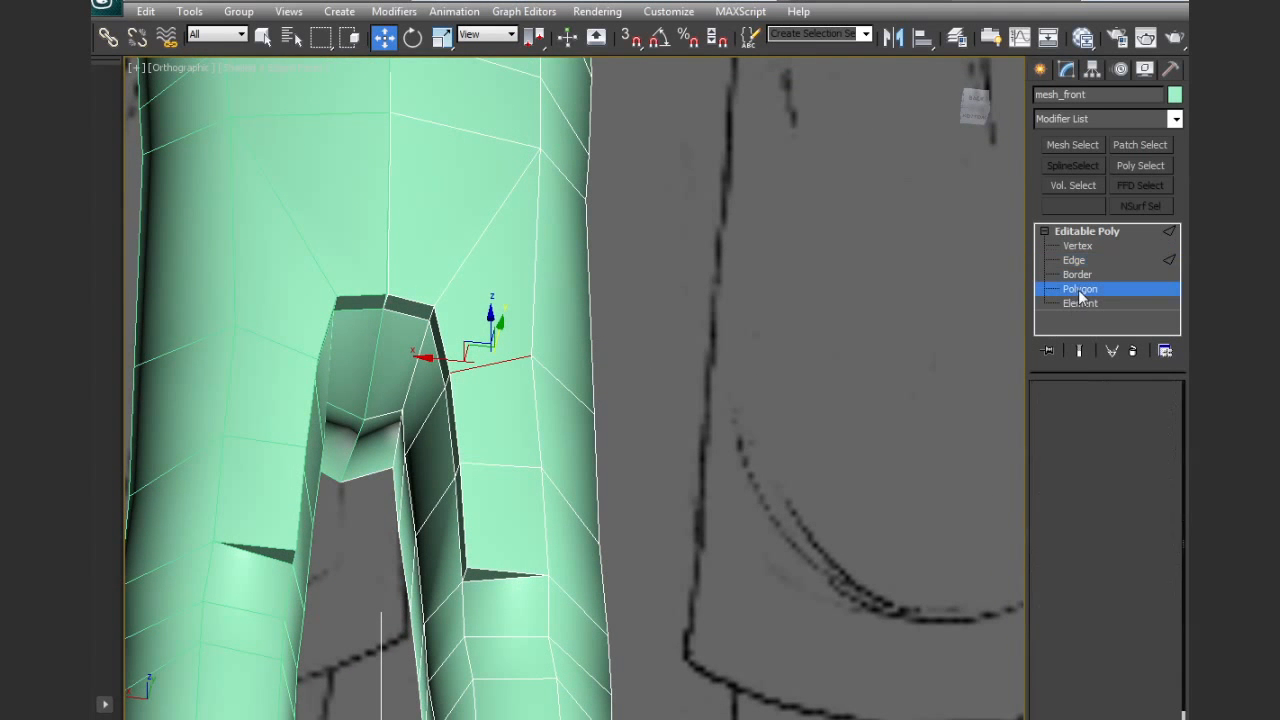
pyautogui.click(450, 429)
pyautogui.keyDown('ctrl'); pyautogui.click(451, 427); pyautogui.keyUp('ctrl')
pyautogui.keyDown('ctrl'); pyautogui.click(444, 364); pyautogui.keyUp('ctrl')
pyautogui.keyDown('ctrl'); pyautogui.click(417, 308); pyautogui.keyUp('ctrl')
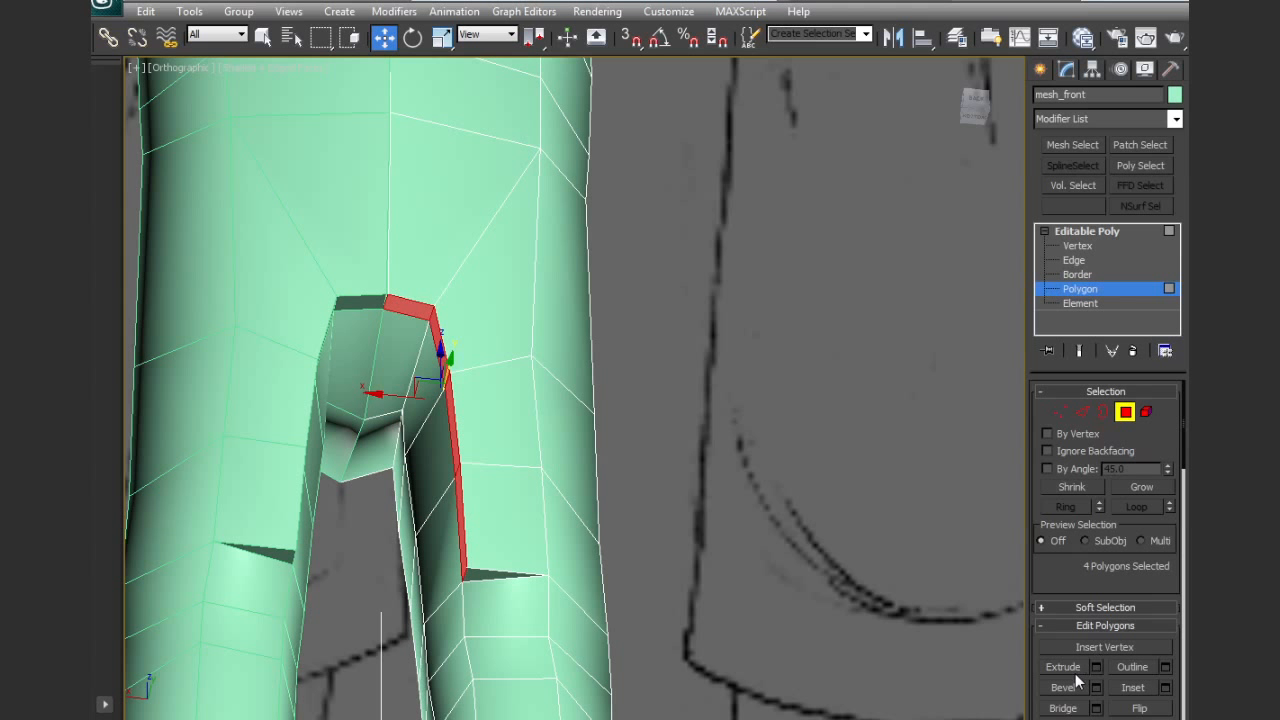
pyautogui.click(1064, 667)
pyautogui.moveTo(463, 526); pyautogui.dragTo(469, 503)
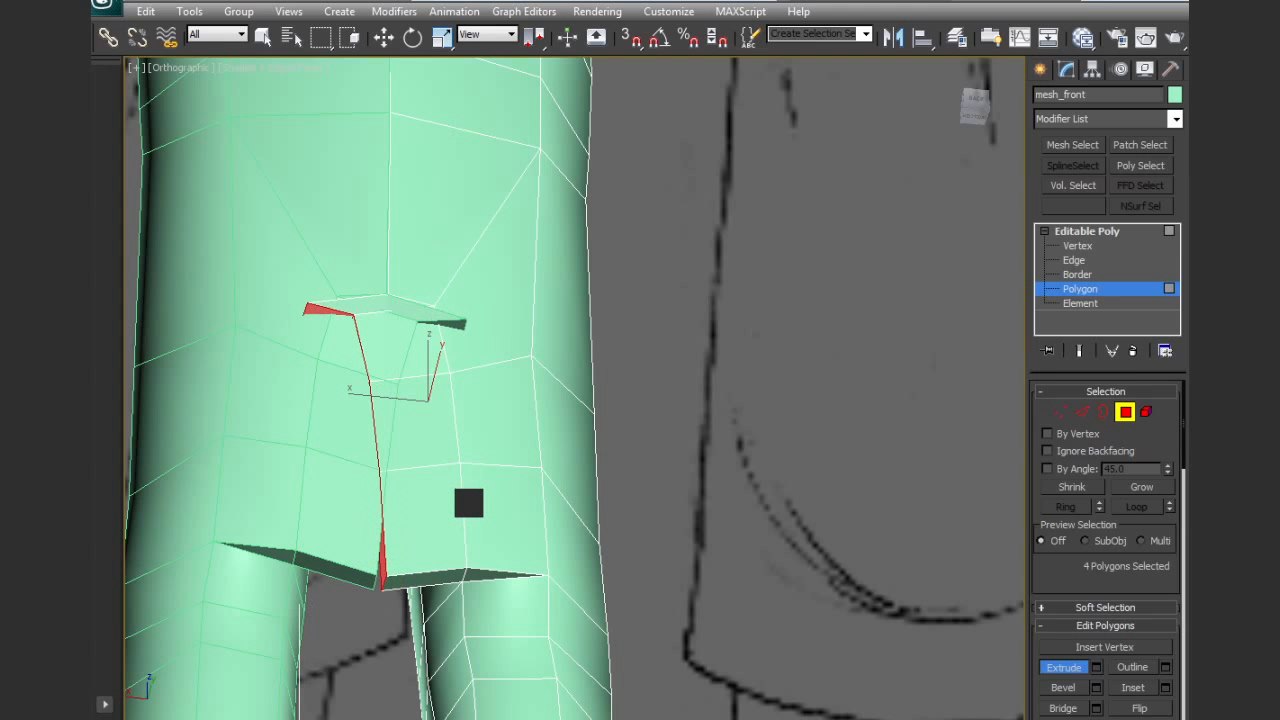
pyautogui.keyDown('alt'); pyautogui.moveTo(469, 469); pyautogui.dragTo(456, 525, button='middle'); pyautogui.keyUp('alt')
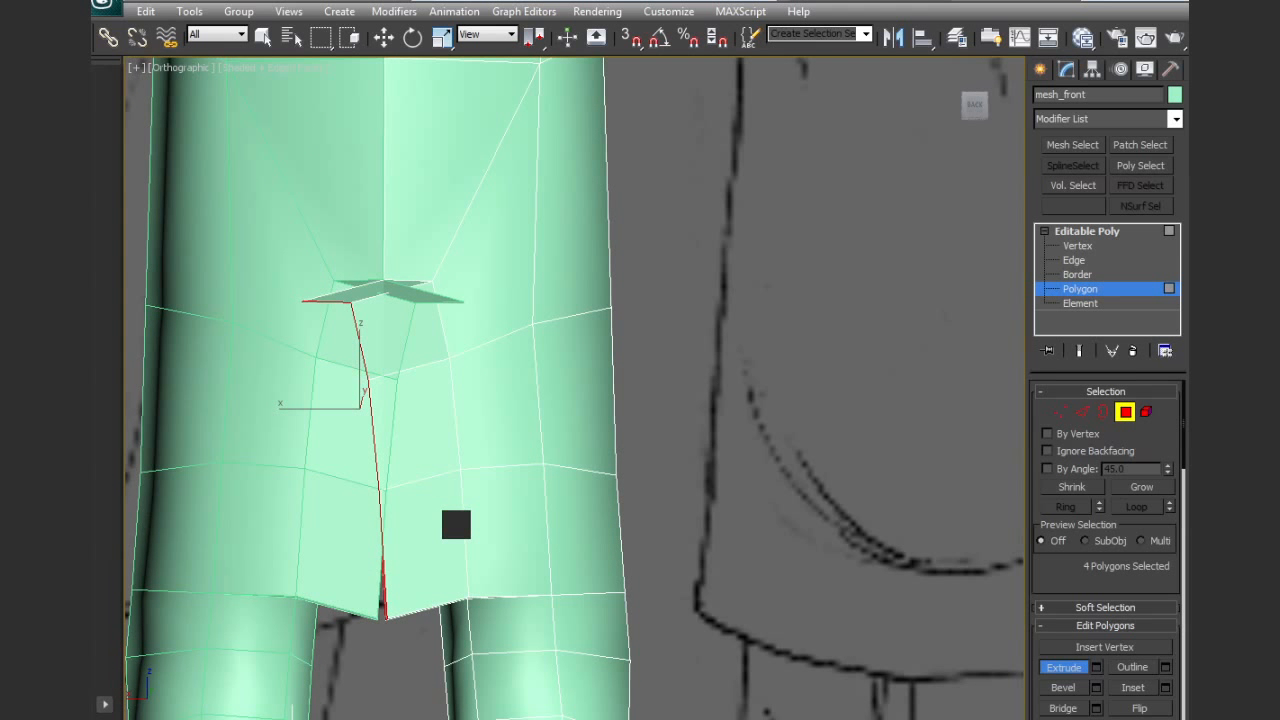
# Flatten the extruded inner faces along the X axis and move them onto the body's centre line
pyautogui.press('r')
pyautogui.moveTo(291, 411); pyautogui.dragTo(788, 437)
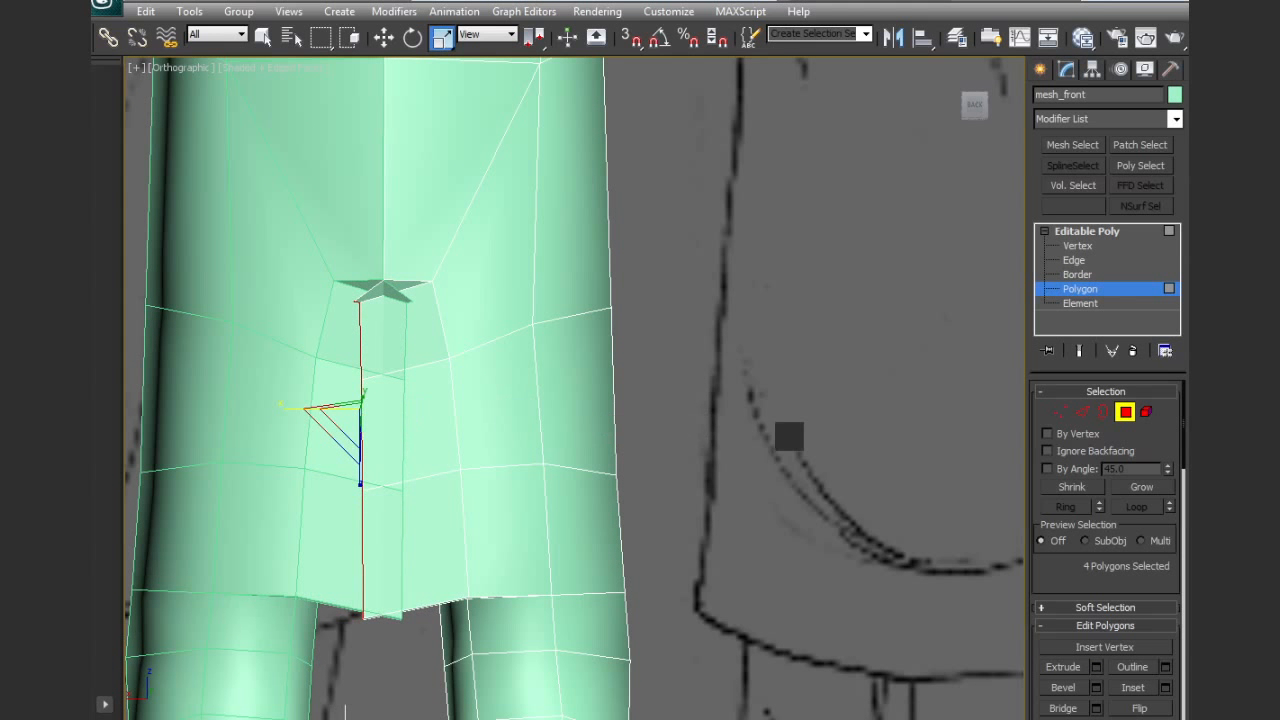
pyautogui.moveTo(287, 411); pyautogui.dragTo(937, 431)
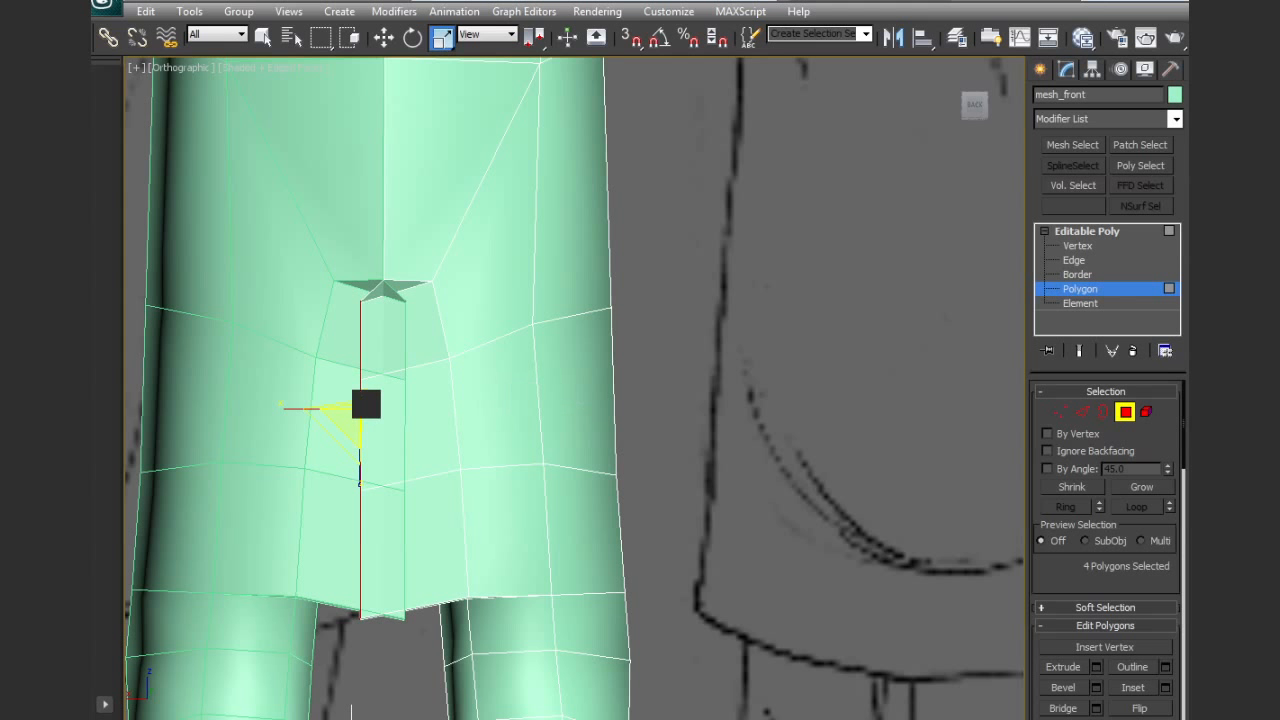
pyautogui.moveTo(298, 409); pyautogui.dragTo(825, 417)
pyautogui.press('w')
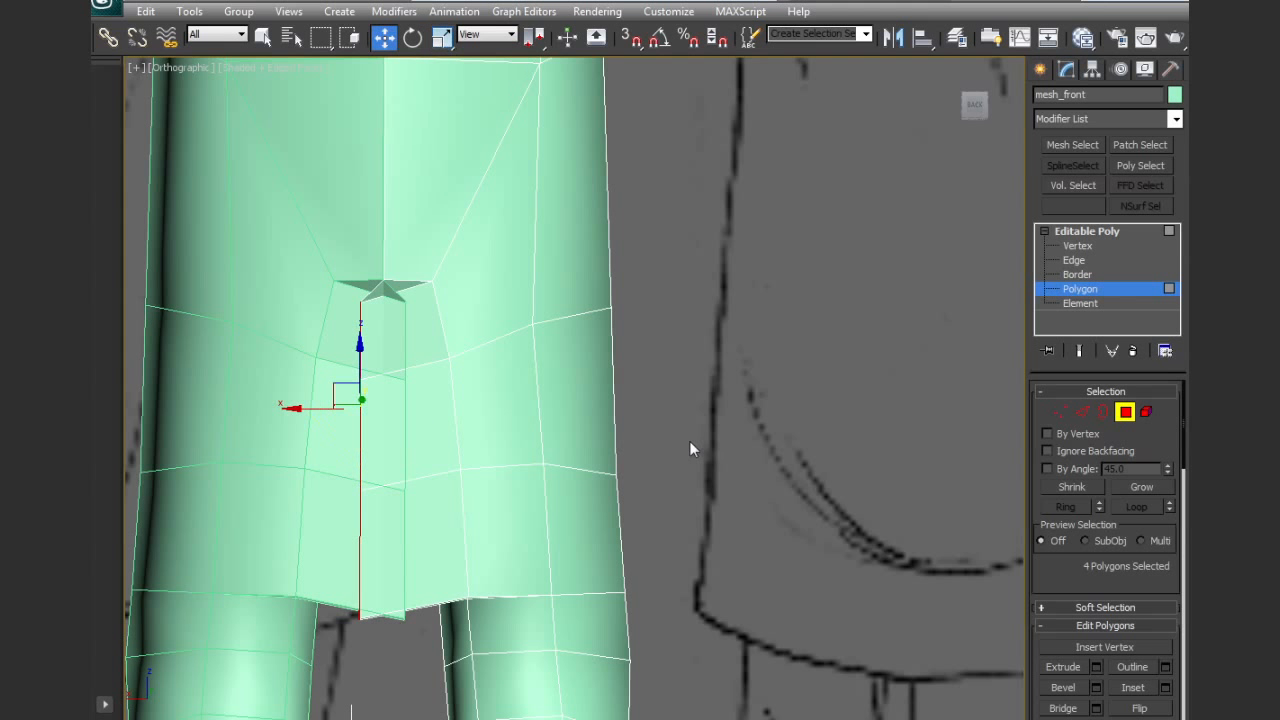
pyautogui.moveTo(311, 408)
pyautogui.mouseDown()
pyautogui.moveTo(343, 403)
pyautogui.moveTo(333, 409)
pyautogui.mouseUp()
pyautogui.keyDown('alt'); pyautogui.moveTo(333, 409); pyautogui.dragTo(755, 414, button='middle'); pyautogui.keyUp('alt')
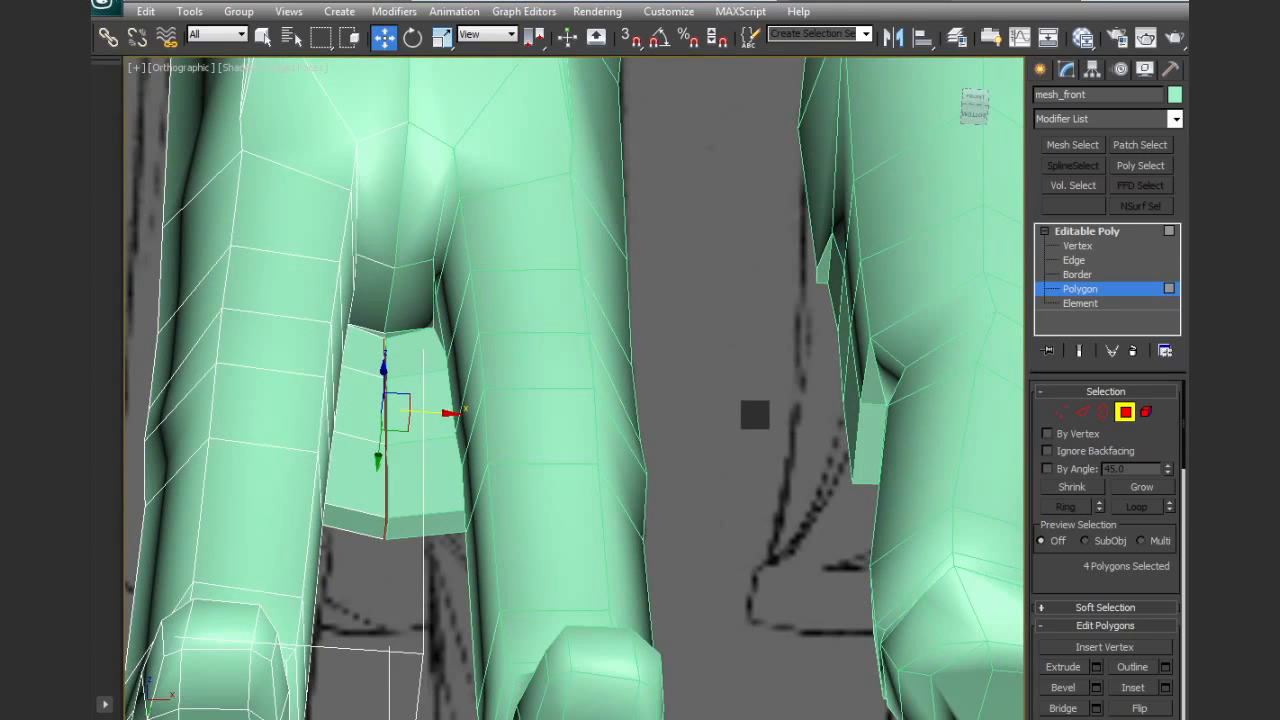
# Remove the extra vertex beside the triangular gap above the jacket tail's inner extension and select the neighbouring vertex
pyautogui.click(733, 413)
pyautogui.scroll(5, 524, 468)
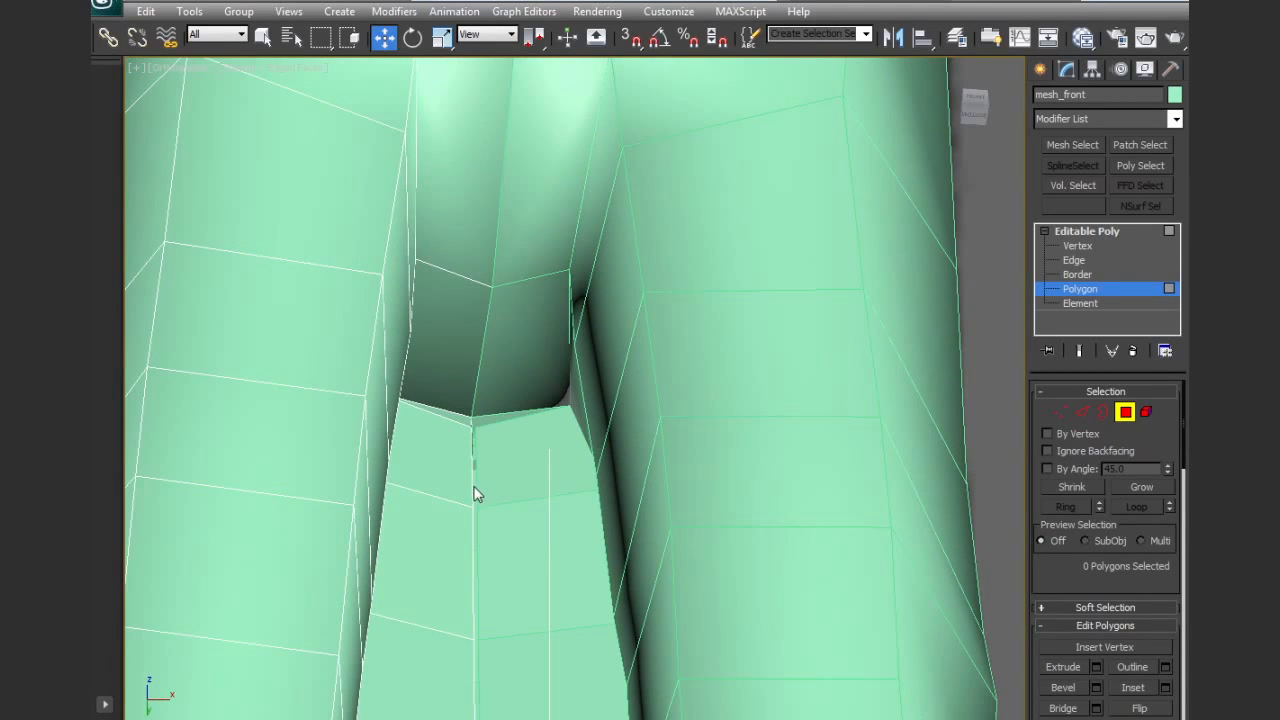
pyautogui.click(472, 494)
pyautogui.keyDown('alt'); pyautogui.moveTo(517, 508); pyautogui.dragTo(540, 400, button='middle'); pyautogui.keyUp('alt')
pyautogui.click(1057, 411)
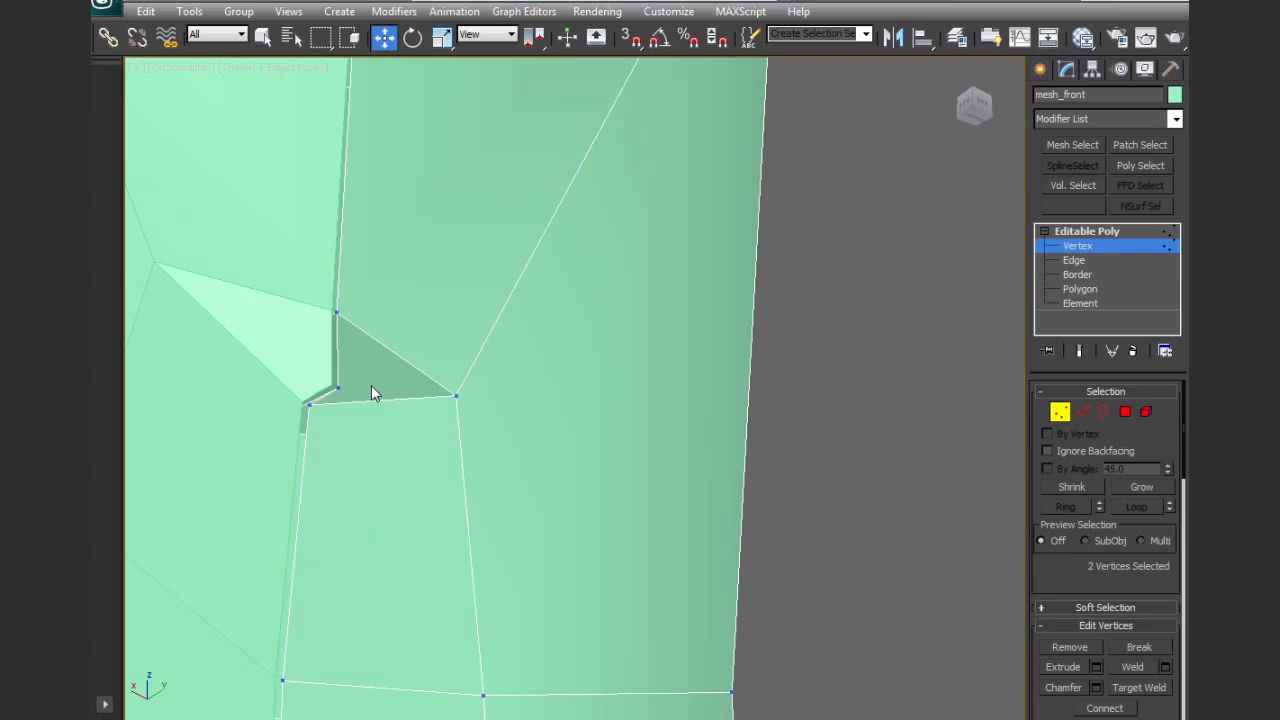
pyautogui.click(339, 389)
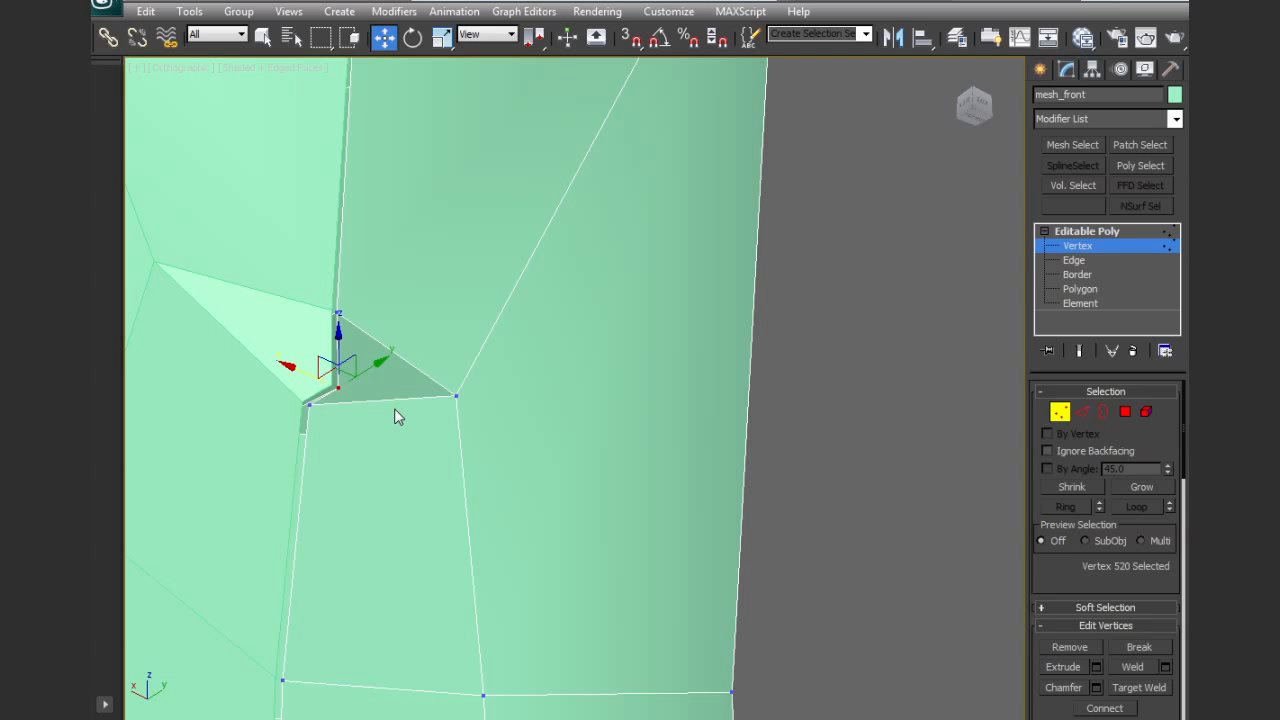
pyautogui.press('BackSpace')
pyautogui.keyDown('alt'); pyautogui.moveTo(333, 403); pyautogui.dragTo(297, 465, button='middle'); pyautogui.keyUp('alt')
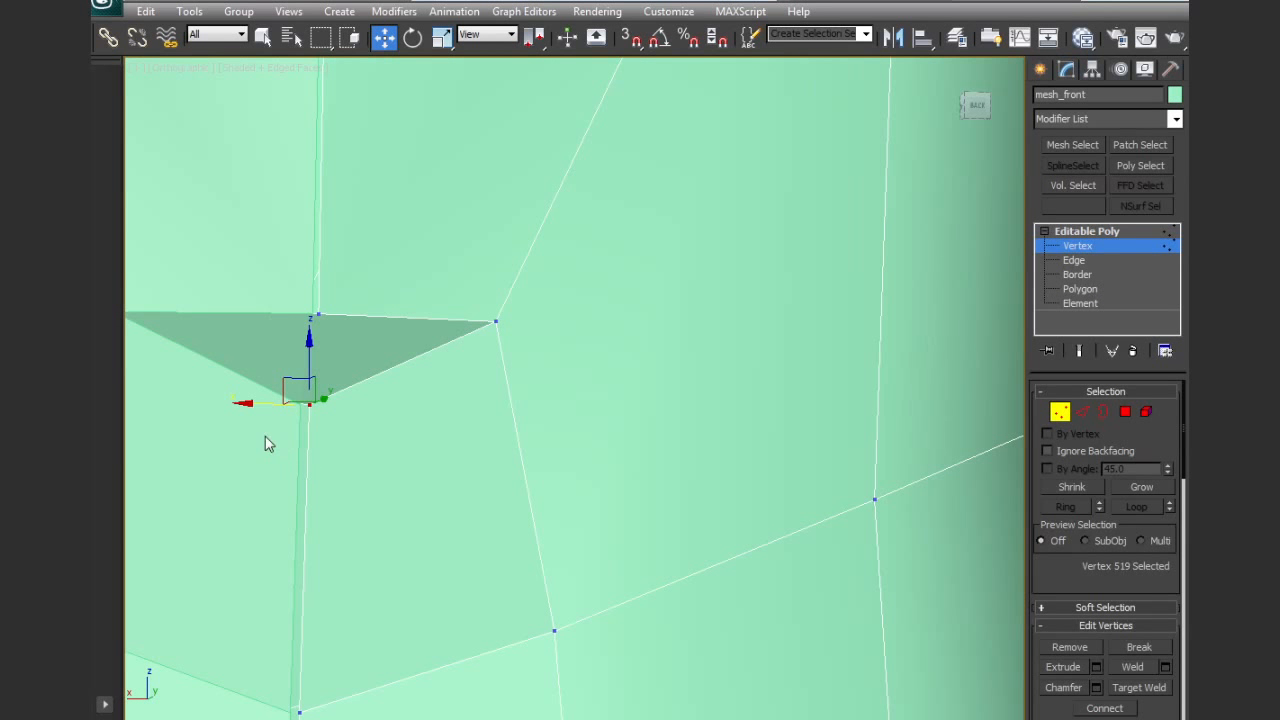
# Select the two inner vertices at the triangular gap above the tail's inner extension and move them along the Y axis
pyautogui.keyDown('alt'); pyautogui.moveTo(259, 405); pyautogui.dragTo(376, 393, button='middle'); pyautogui.keyUp('alt')
pyautogui.moveTo(376, 393); pyautogui.dragTo(387, 391)
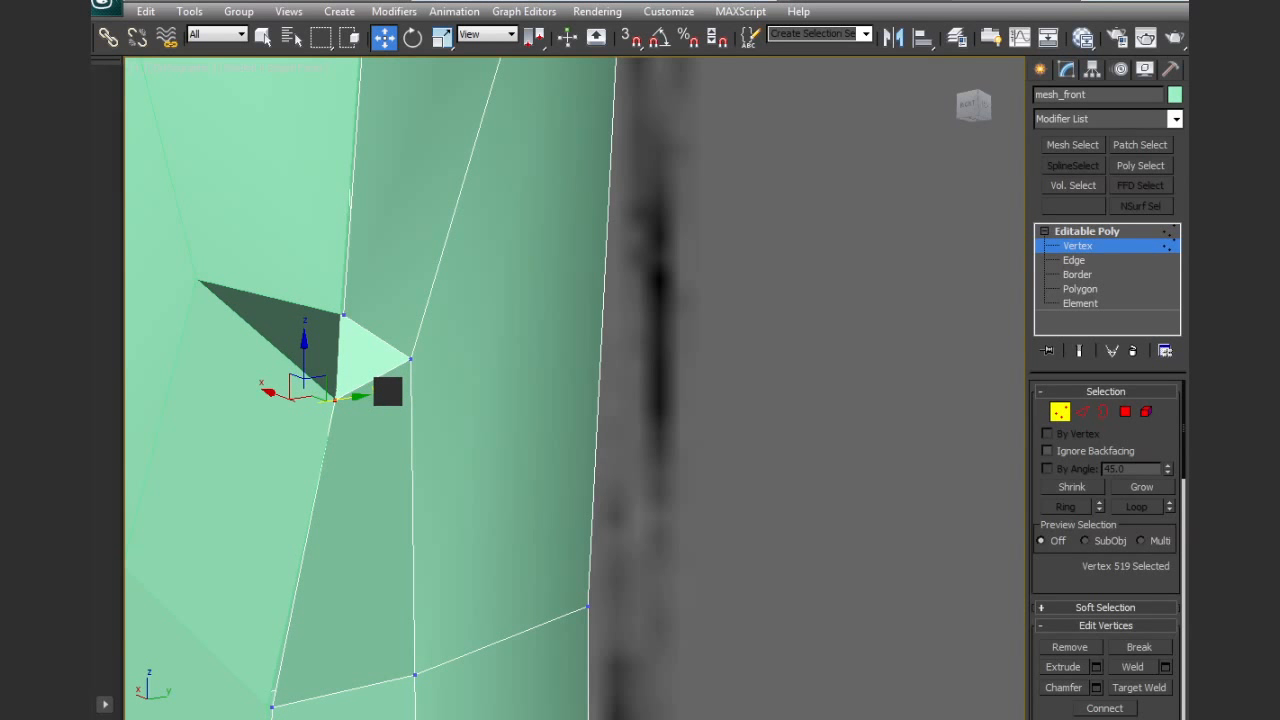
pyautogui.press('F3')
pyautogui.moveTo(383, 386)
pyautogui.keyDown('alt'); pyautogui.mouseDown(button='middle')
pyautogui.moveTo(389, 371)
pyautogui.moveTo(374, 389)
pyautogui.moveTo(286, 360)
pyautogui.moveTo(355, 427)
pyautogui.moveTo(450, 421)
pyautogui.moveTo(313, 393)
pyautogui.mouseUp(button='middle'); pyautogui.keyUp('alt')
pyautogui.click(264, 311)
pyautogui.keyDown('ctrl'); pyautogui.click(268, 398); pyautogui.keyUp('ctrl')
pyautogui.moveTo(297, 347); pyautogui.dragTo(345, 345)
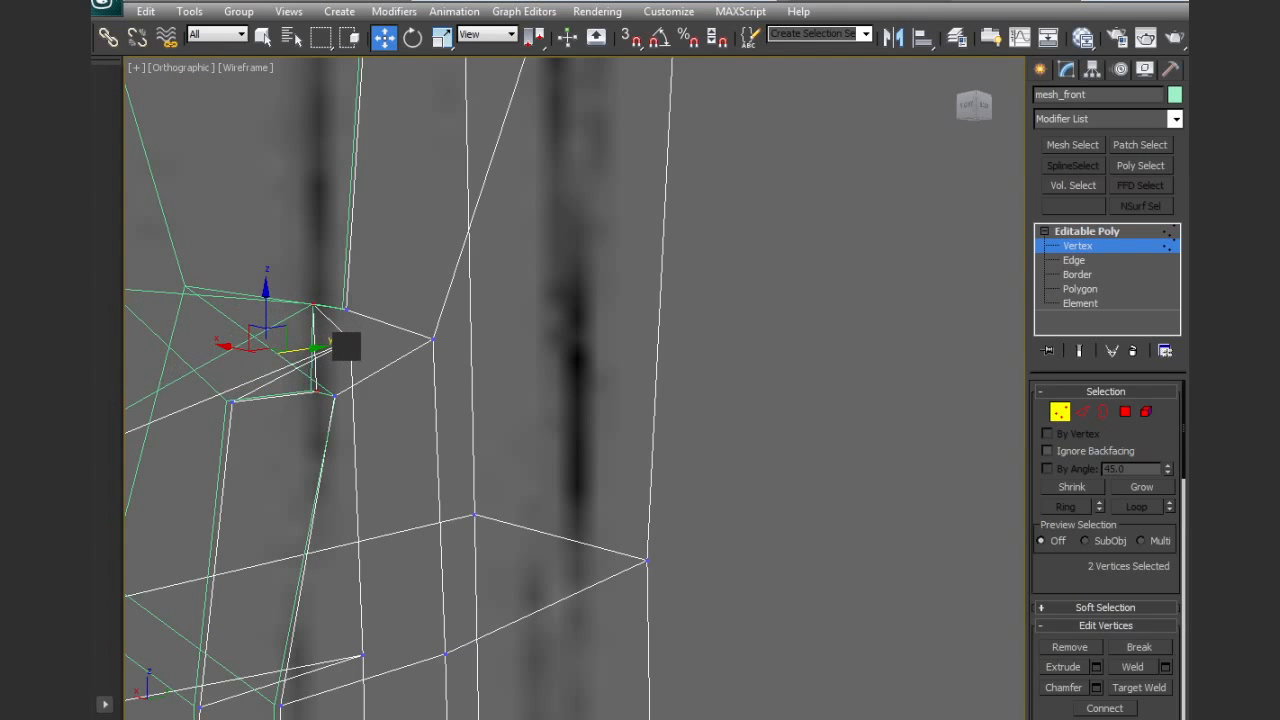
# Move the front top vertex of the tail's inner extension up to the crotch vertex between the legs
pyautogui.moveTo(350, 346)
pyautogui.keyDown('alt'); pyautogui.mouseDown(button='middle')
pyautogui.moveTo(375, 422)
pyautogui.moveTo(529, 411)
pyautogui.moveTo(519, 382)
pyautogui.moveTo(477, 434)
pyautogui.moveTo(517, 410)
pyautogui.moveTo(529, 438)
pyautogui.moveTo(406, 465)
pyautogui.mouseUp(button='middle'); pyautogui.keyUp('alt')
pyautogui.scroll(-3, 359, 390)
pyautogui.press('F3')
pyautogui.scroll(4, 500, 426)
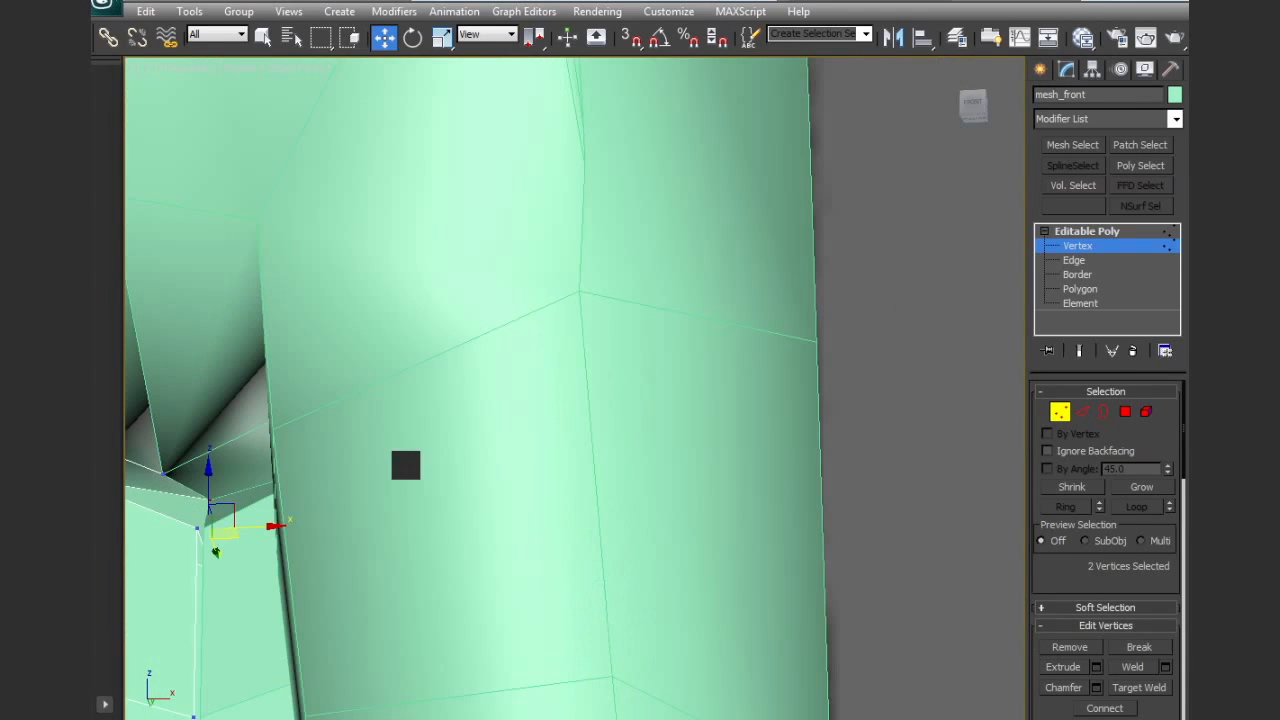
pyautogui.moveTo(283, 558); pyautogui.dragTo(423, 521, button='middle')
pyautogui.click(350, 458)
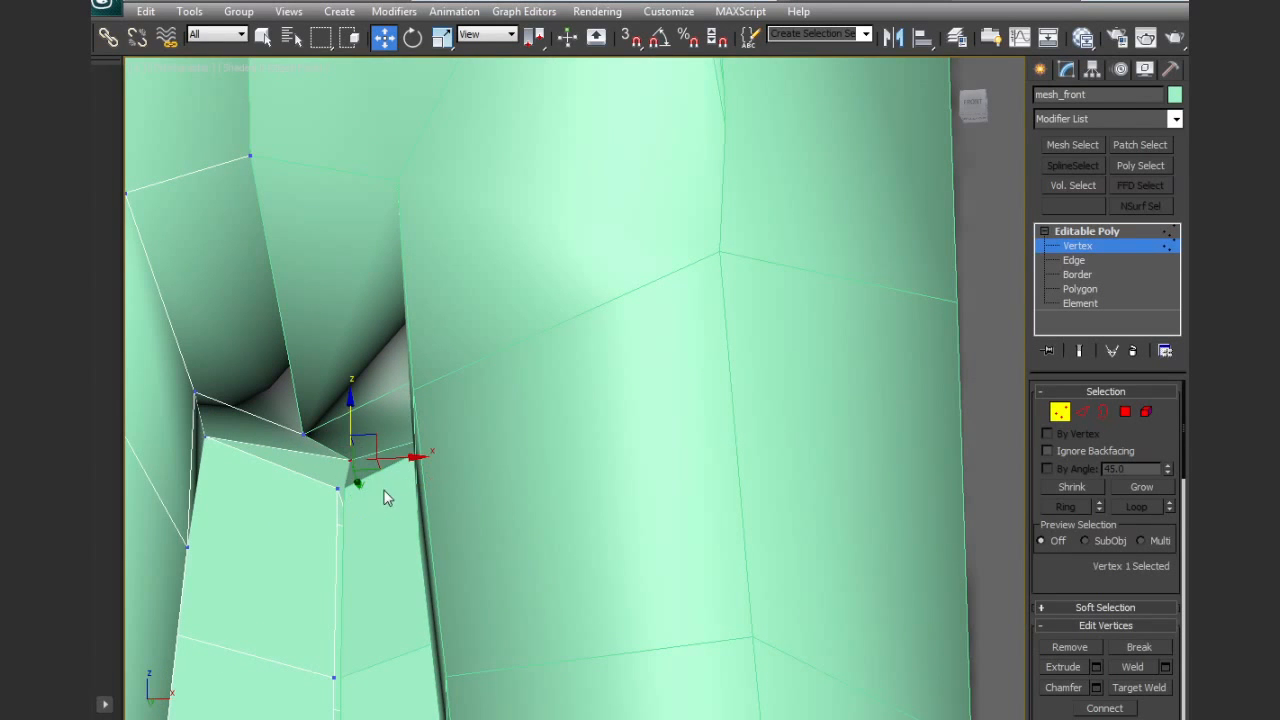
pyautogui.moveTo(355, 484); pyautogui.dragTo(340, 462)
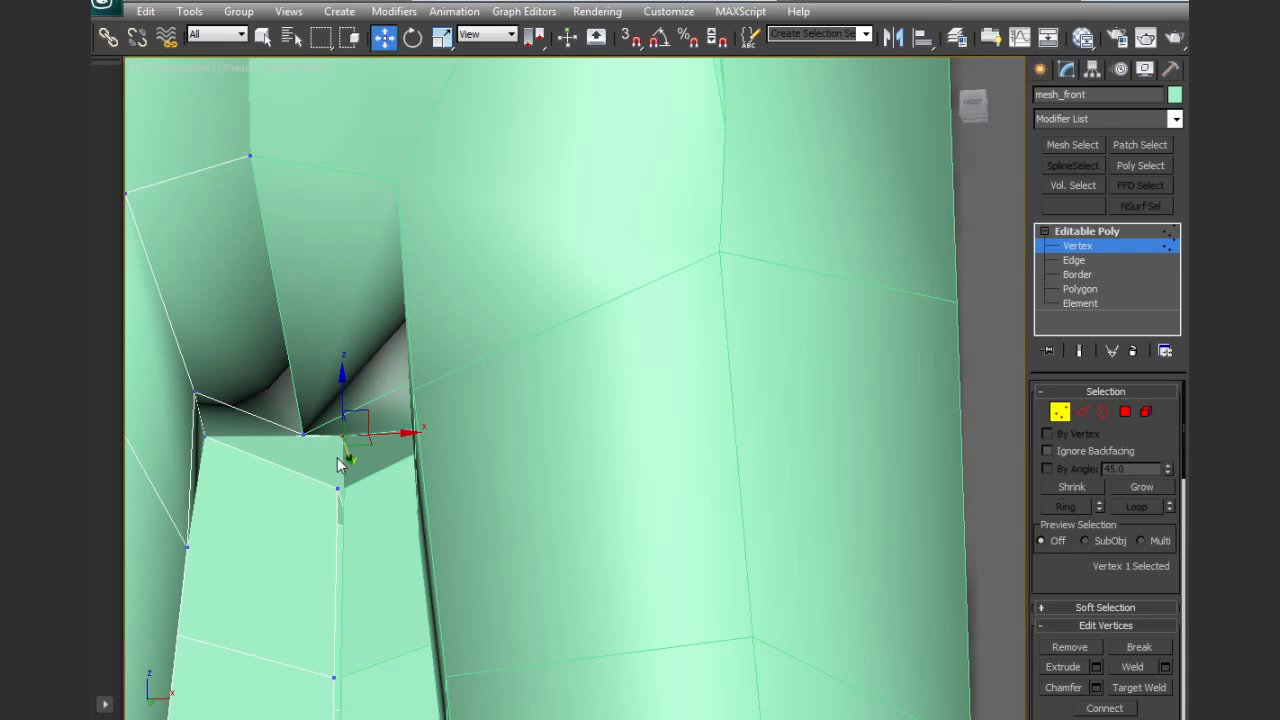
pyautogui.moveTo(343, 400); pyautogui.dragTo(343, 430)
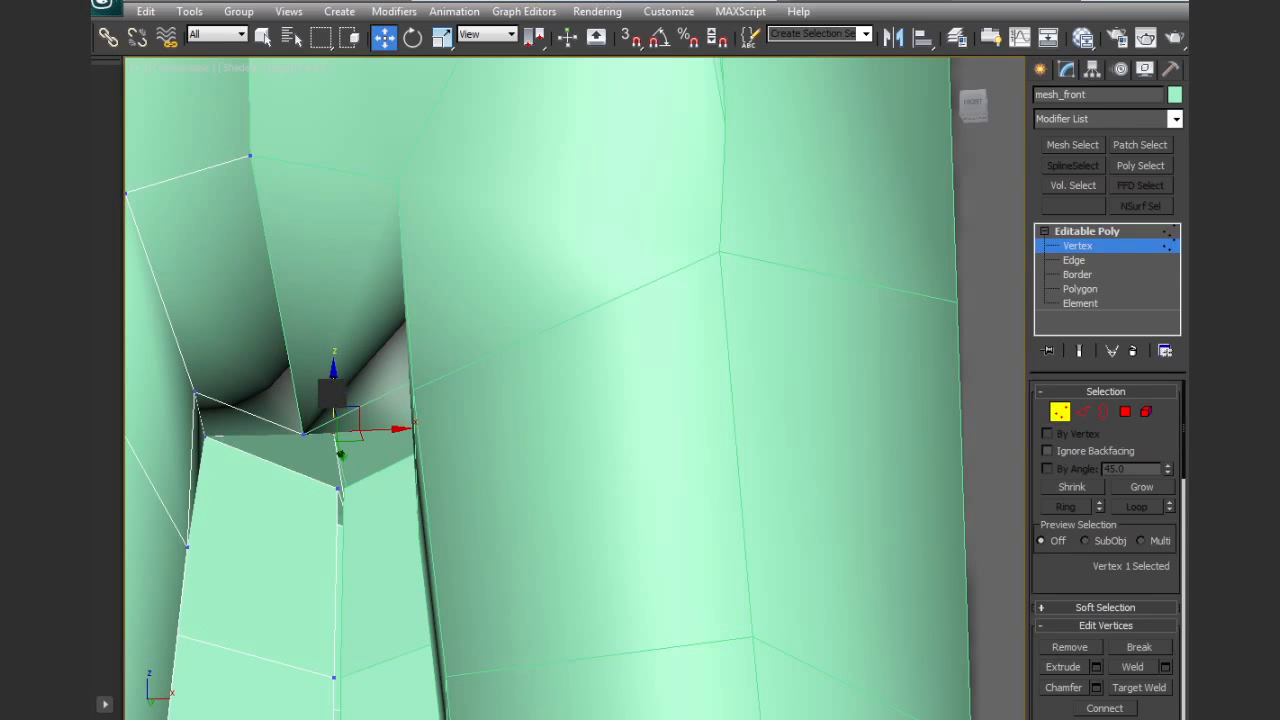
pyautogui.keyDown('alt'); pyautogui.moveTo(375, 500); pyautogui.dragTo(405, 478, button='middle'); pyautogui.keyUp('alt')
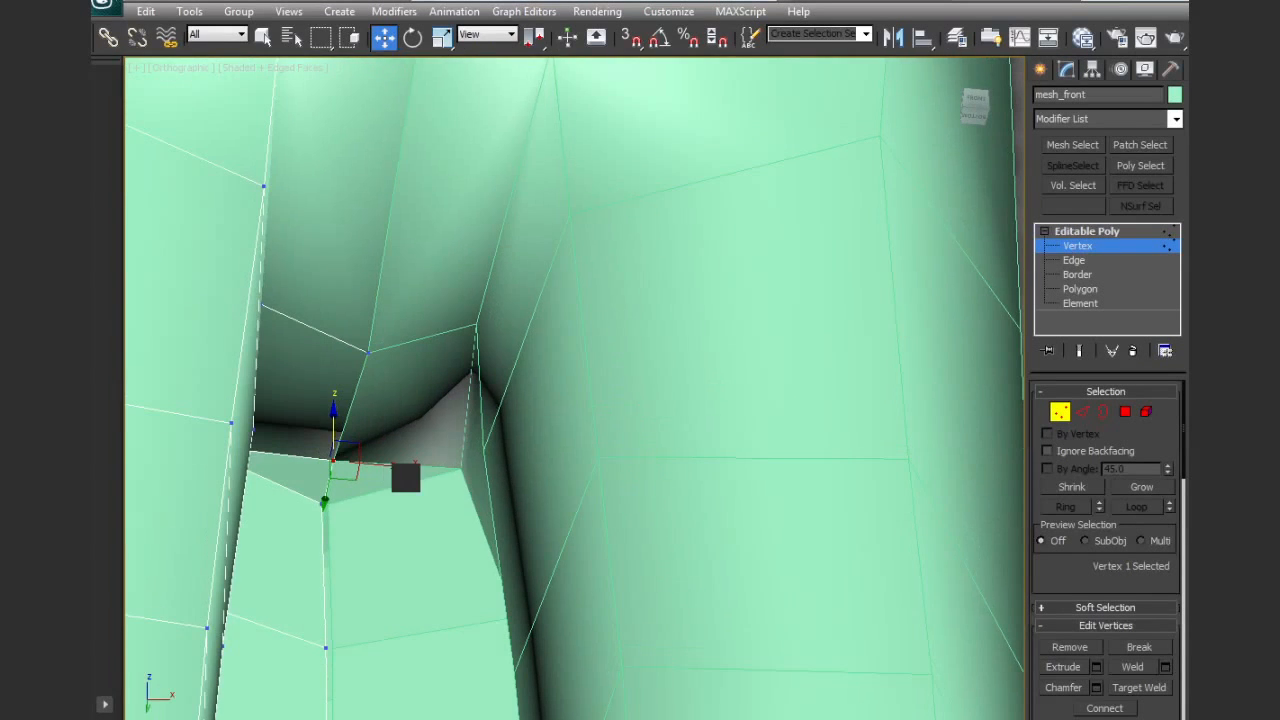
# Delete the hidden inner polygons inside the triangular gap above the tail's inner extension
pyautogui.press('F3')
pyautogui.moveTo(368, 529)
pyautogui.keyDown('alt'); pyautogui.mouseDown(button='middle')
pyautogui.moveTo(317, 546)
pyautogui.moveTo(389, 543)
pyautogui.moveTo(292, 577)
pyautogui.mouseUp(button='middle'); pyautogui.keyUp('alt')
pyautogui.click(1124, 411)
pyautogui.keyDown('alt'); pyautogui.moveTo(523, 437); pyautogui.dragTo(423, 473, button='middle'); pyautogui.keyUp('alt')
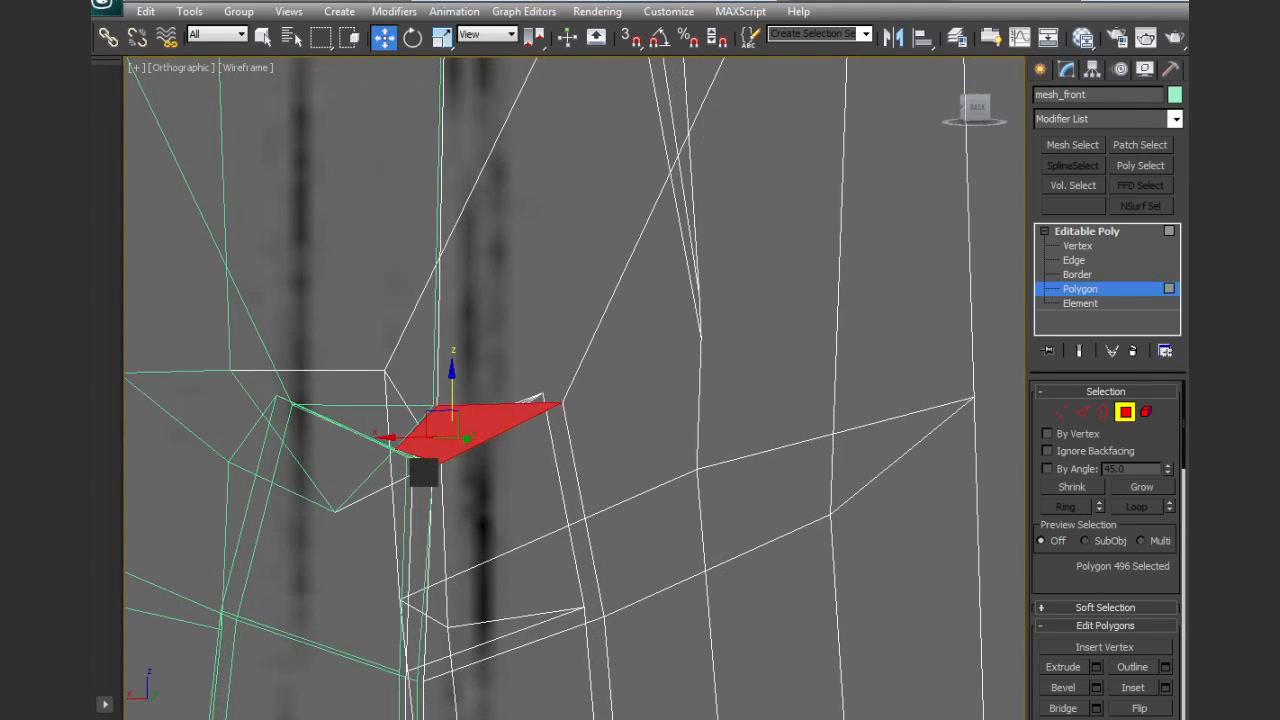
pyautogui.click(425, 440)
pyautogui.press('F3')
pyautogui.click(480, 455)
pyautogui.moveTo(491, 457)
pyautogui.keyDown('alt'); pyautogui.mouseDown(button='middle')
pyautogui.moveTo(491, 480)
pyautogui.moveTo(477, 476)
pyautogui.mouseUp(button='middle'); pyautogui.keyUp('alt')
pyautogui.click(424, 440)
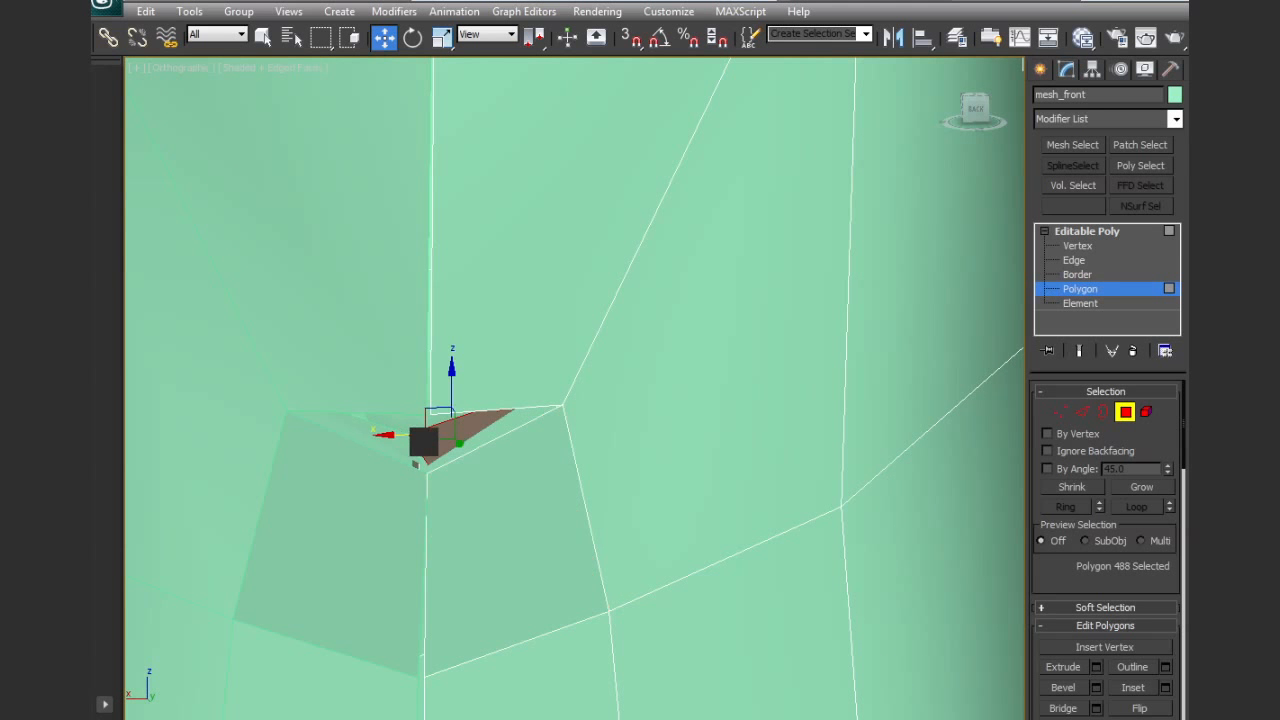
pyautogui.click(469, 472)
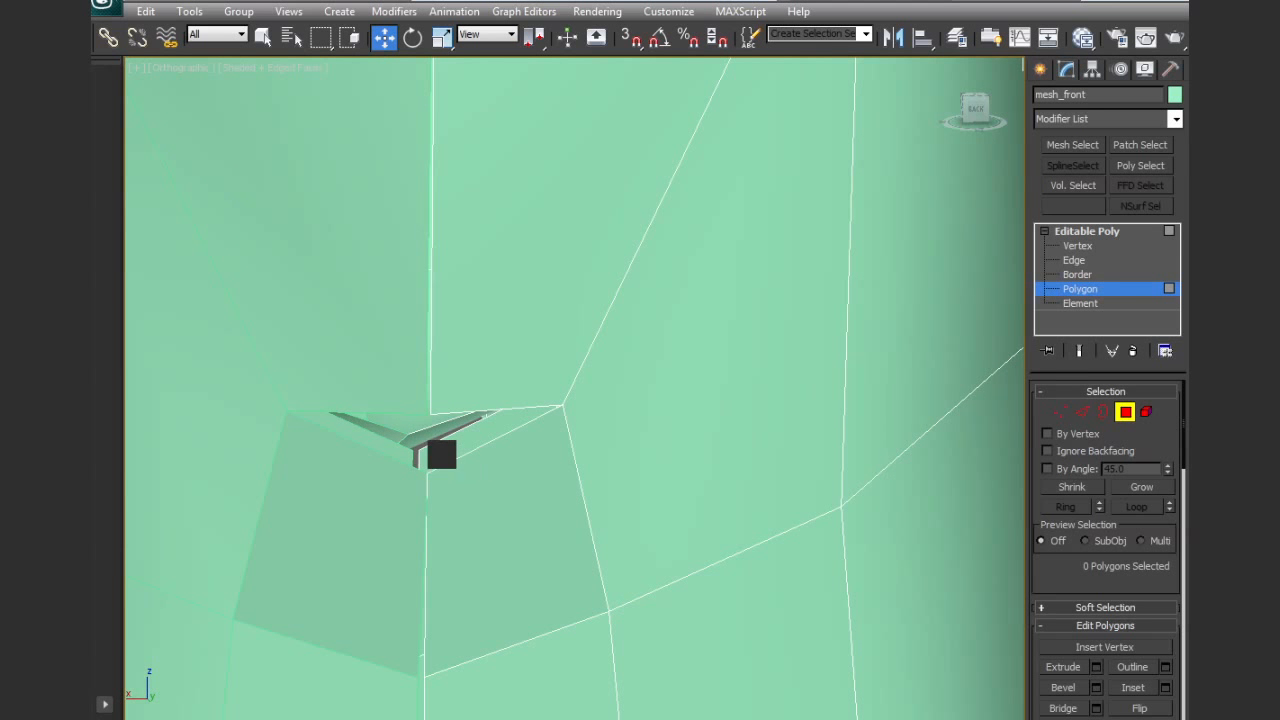
# Target Weld the front top centre vertex of the tail's inner extension to the crotch vertex just above it
pyautogui.click(427, 438)
pyautogui.keyDown('alt'); pyautogui.moveTo(427, 438); pyautogui.dragTo(744, 357, button='middle'); pyautogui.keyUp('alt')
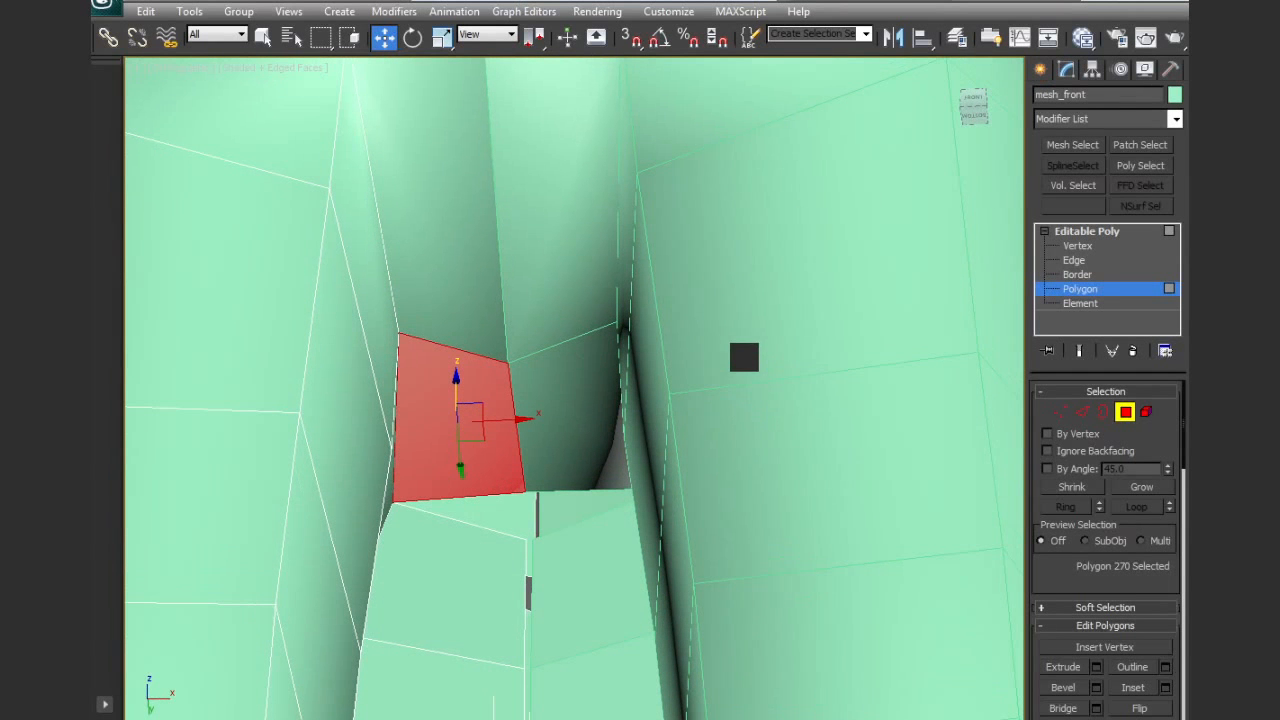
pyautogui.click(1063, 412)
pyautogui.click(1139, 689)
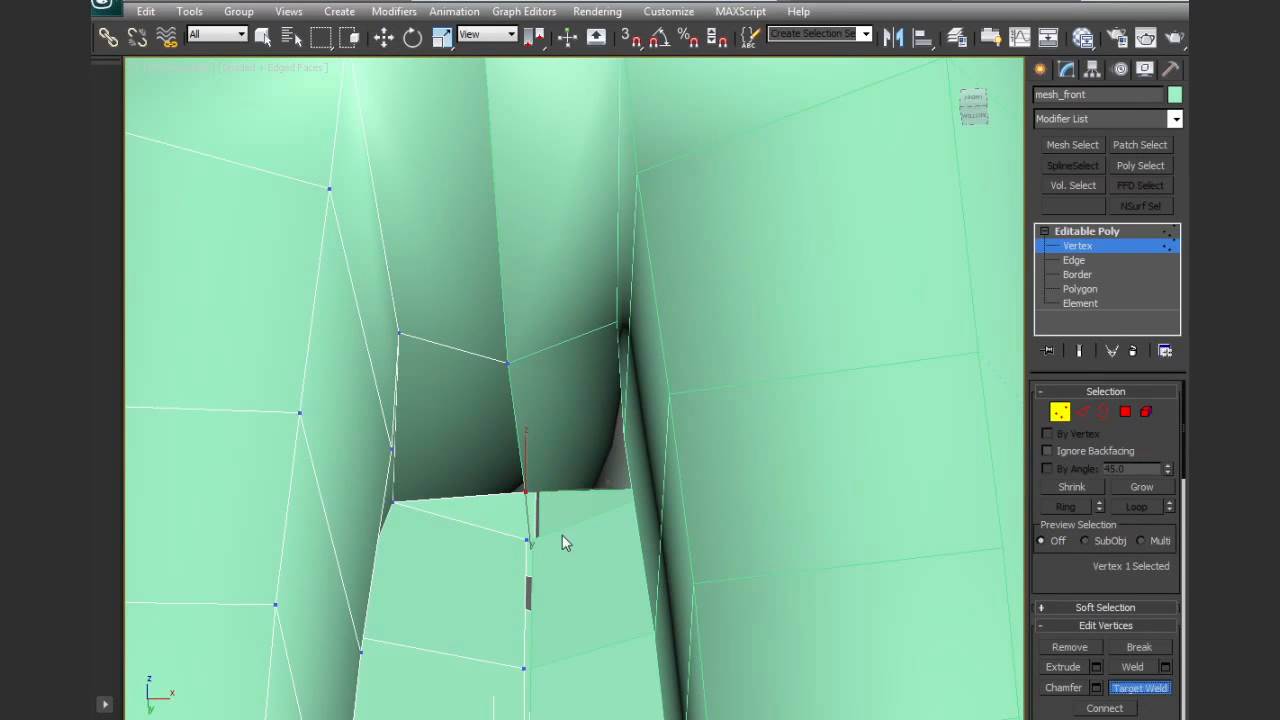
pyautogui.click(521, 495)
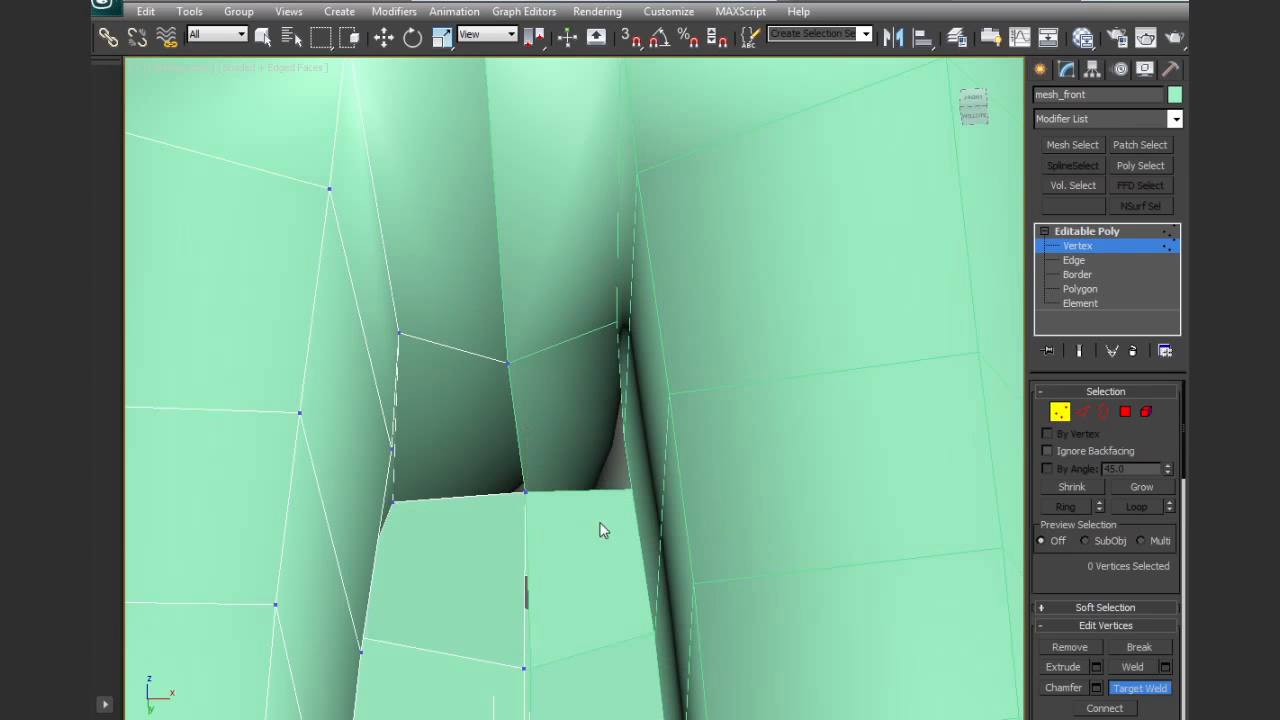
pyautogui.scroll(10, 607, 517)
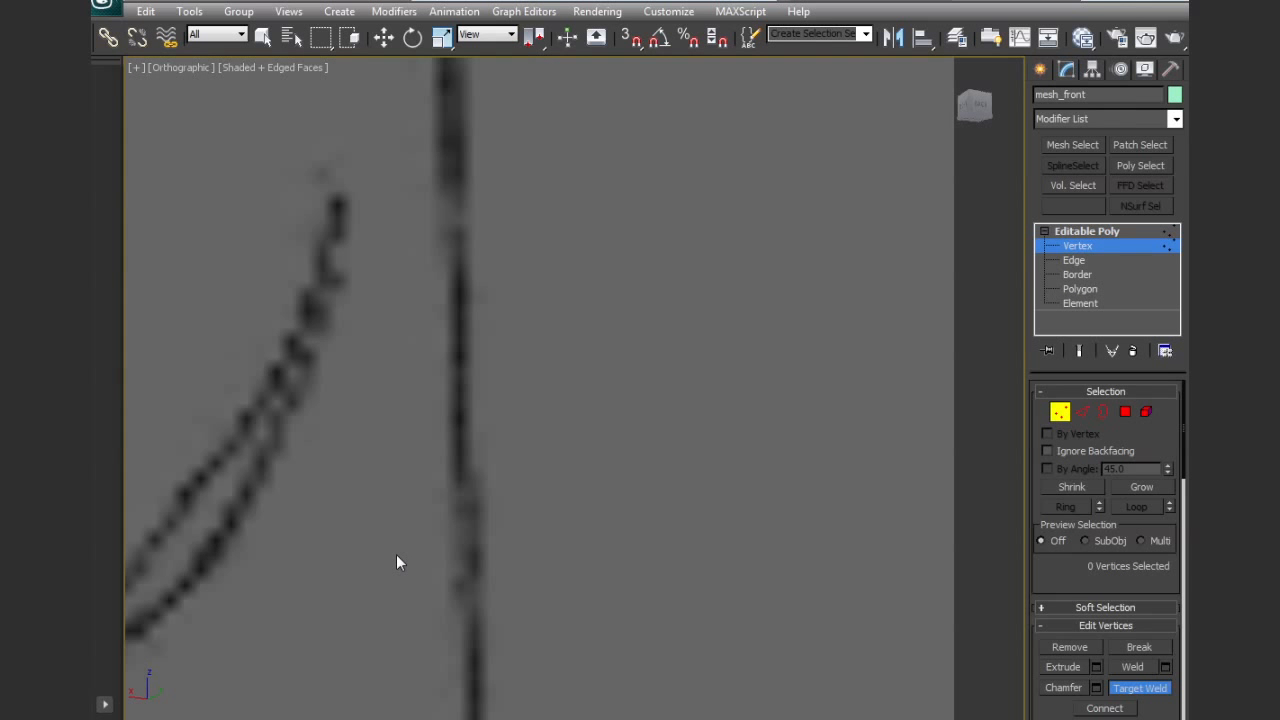
# Close the triangular gap at the back by target welding the tail extension's top centre vertex to the body vertex above it
pyautogui.scroll(-8, 396, 556)
pyautogui.press('w')
pyautogui.click(525, 493)
pyautogui.keyDown('alt'); pyautogui.moveTo(525, 494); pyautogui.dragTo(725, 512, button='middle'); pyautogui.keyUp('alt')
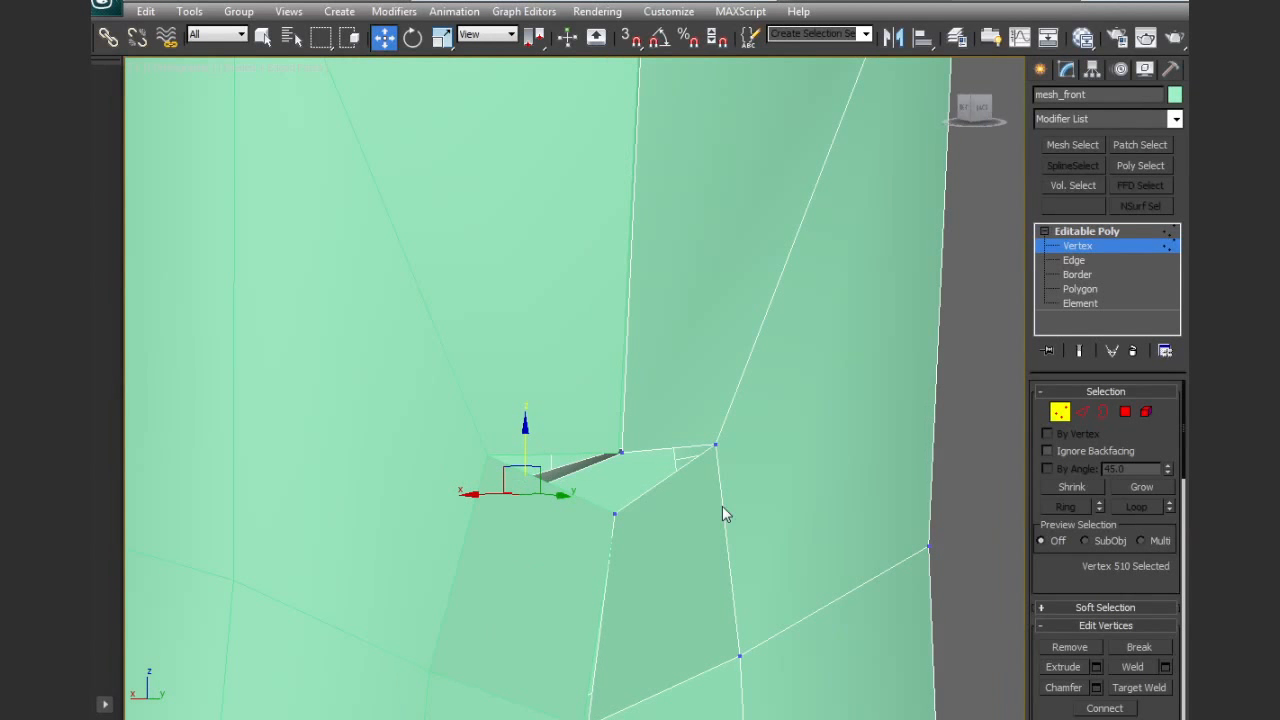
pyautogui.click(1146, 688)
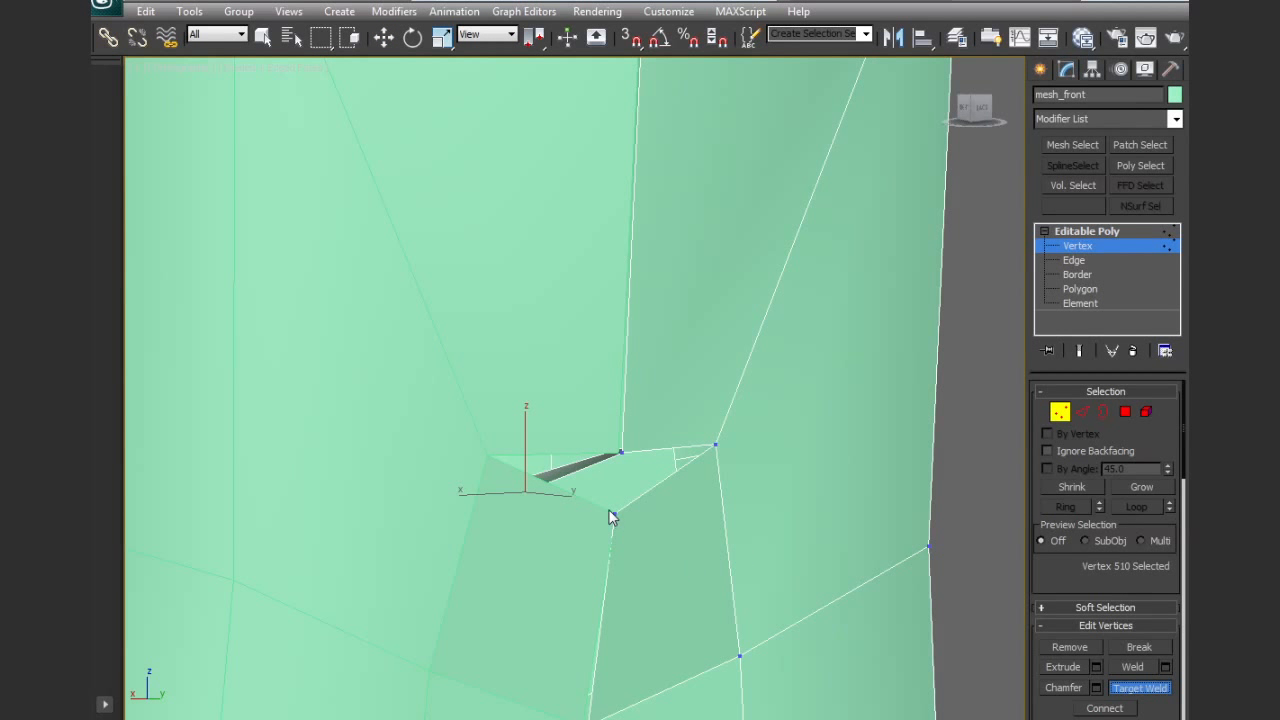
pyautogui.click(622, 453)
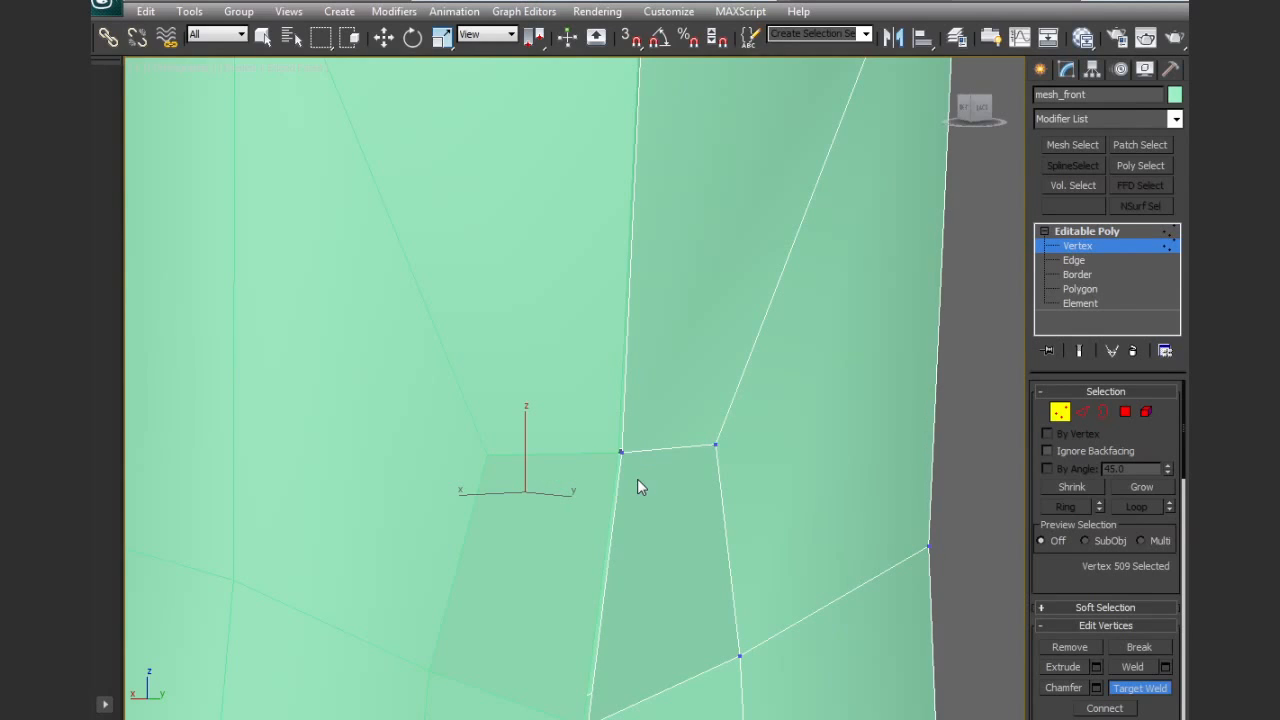
pyautogui.rightClick(637, 478)
# In the Front view, move the centre-line vertex pairs of the jacket tail upward, including the pair at its lower tip
pyautogui.scroll(-6, 643, 464)
pyautogui.keyDown('alt'); pyautogui.moveTo(643, 464); pyautogui.dragTo(610, 490, button='middle'); pyautogui.keyUp('alt')
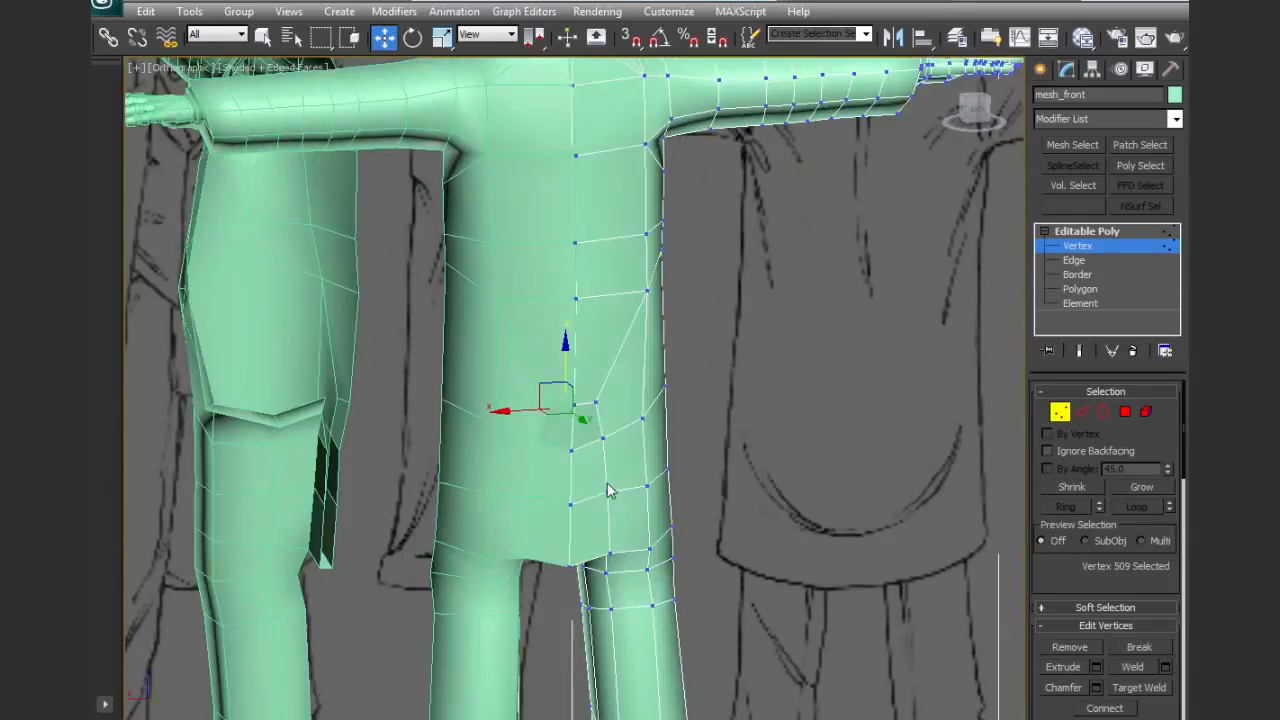
pyautogui.keyDown('alt'); pyautogui.moveTo(608, 484); pyautogui.dragTo(628, 392); pyautogui.keyUp('alt')
pyautogui.keyDown('alt'); pyautogui.moveTo(628, 392); pyautogui.dragTo(464, 241, button='middle'); pyautogui.keyUp('alt')
pyautogui.press('f')
pyautogui.scroll(-4, 520, 370)
pyautogui.moveTo(529, 387); pyautogui.dragTo(499, 191, button='middle')
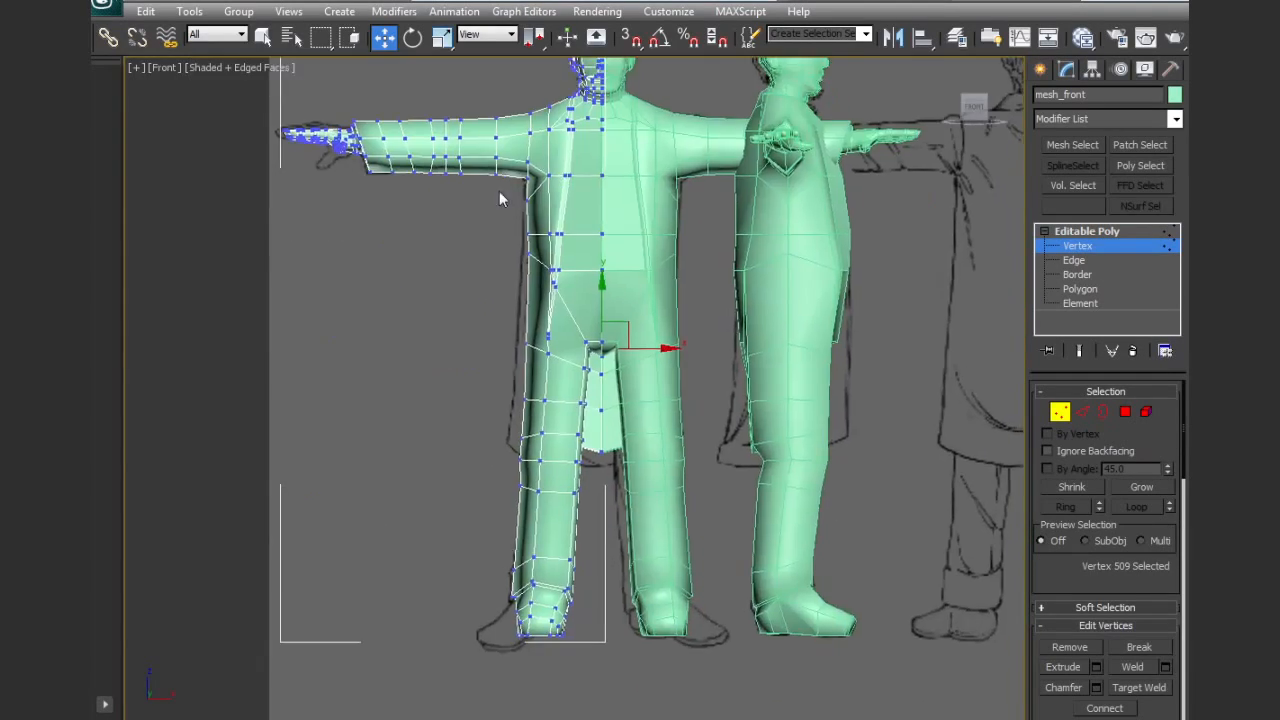
pyautogui.scroll(5, 651, 451)
pyautogui.moveTo(610, 509); pyautogui.dragTo(657, 500)
pyautogui.scroll(2, 640, 450)
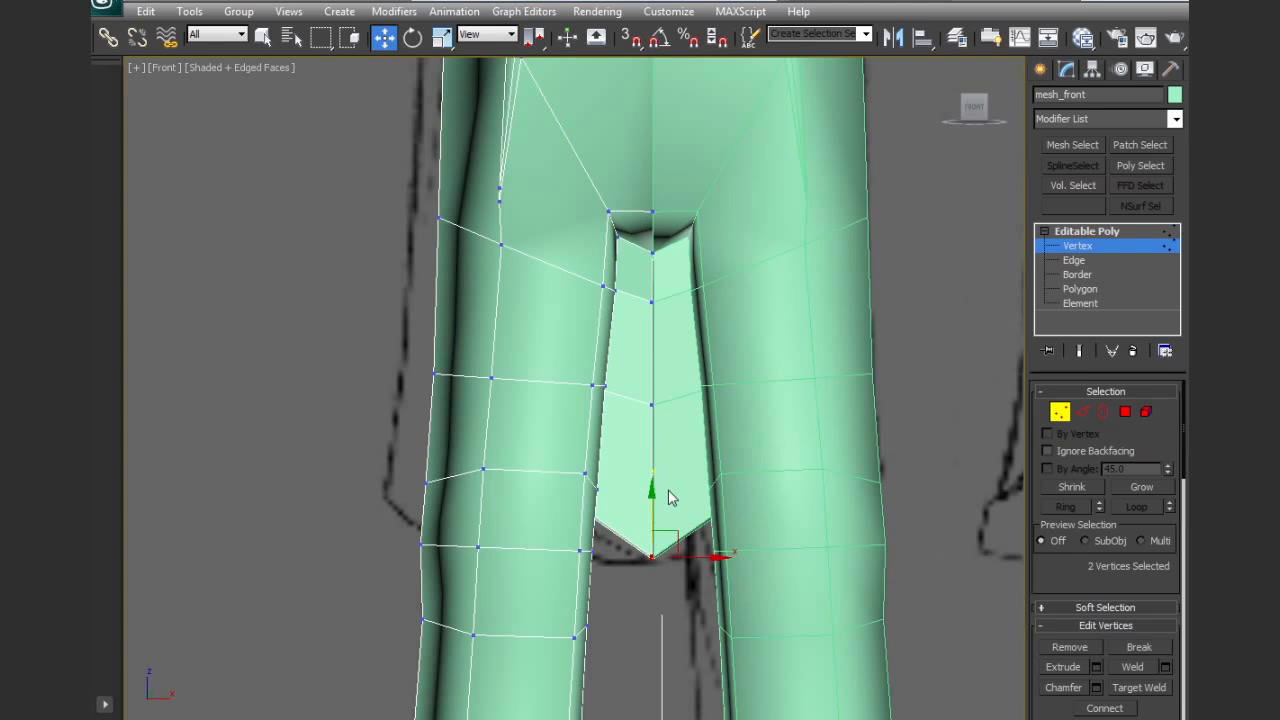
pyautogui.moveTo(658, 392); pyautogui.dragTo(657, 390)
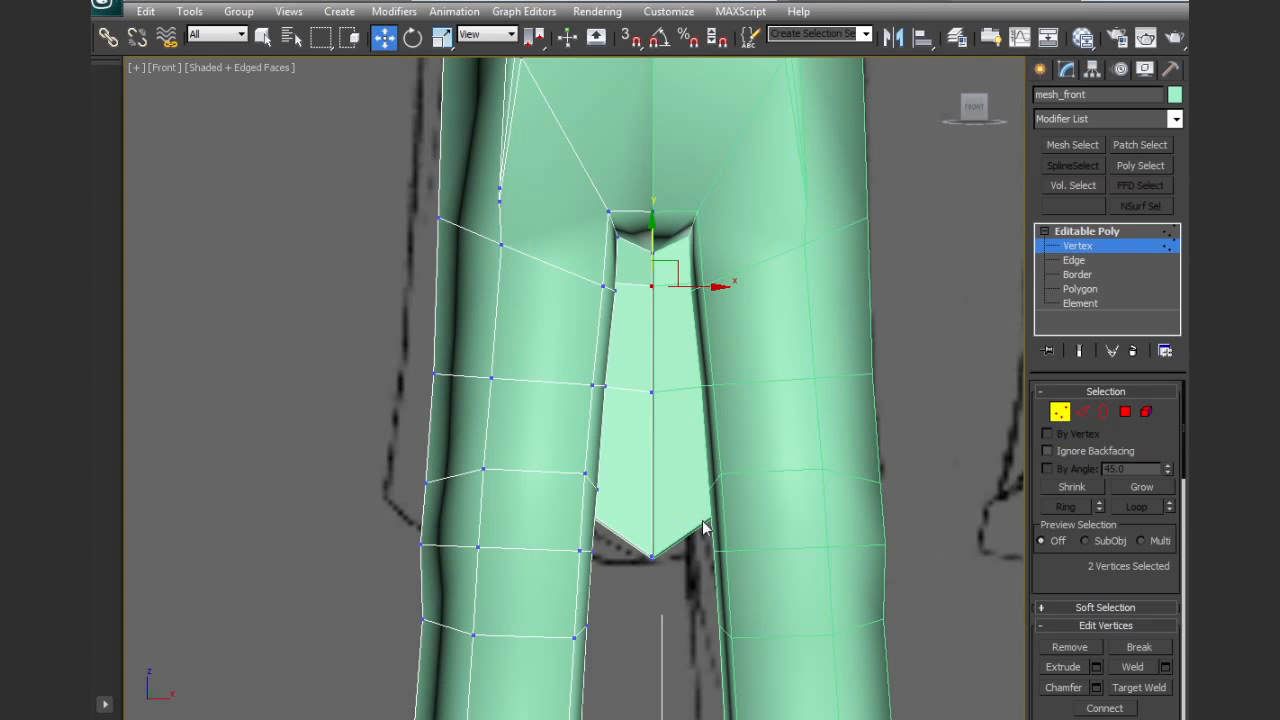
pyautogui.moveTo(654, 514); pyautogui.dragTo(655, 471)
pyautogui.keyDown('alt'); pyautogui.moveTo(652, 486); pyautogui.dragTo(944, 420, button='middle'); pyautogui.keyUp('alt')
# Extrude the tail's outer underside polygon together with the back leg polygon directly below it
pyautogui.click(1125, 412)
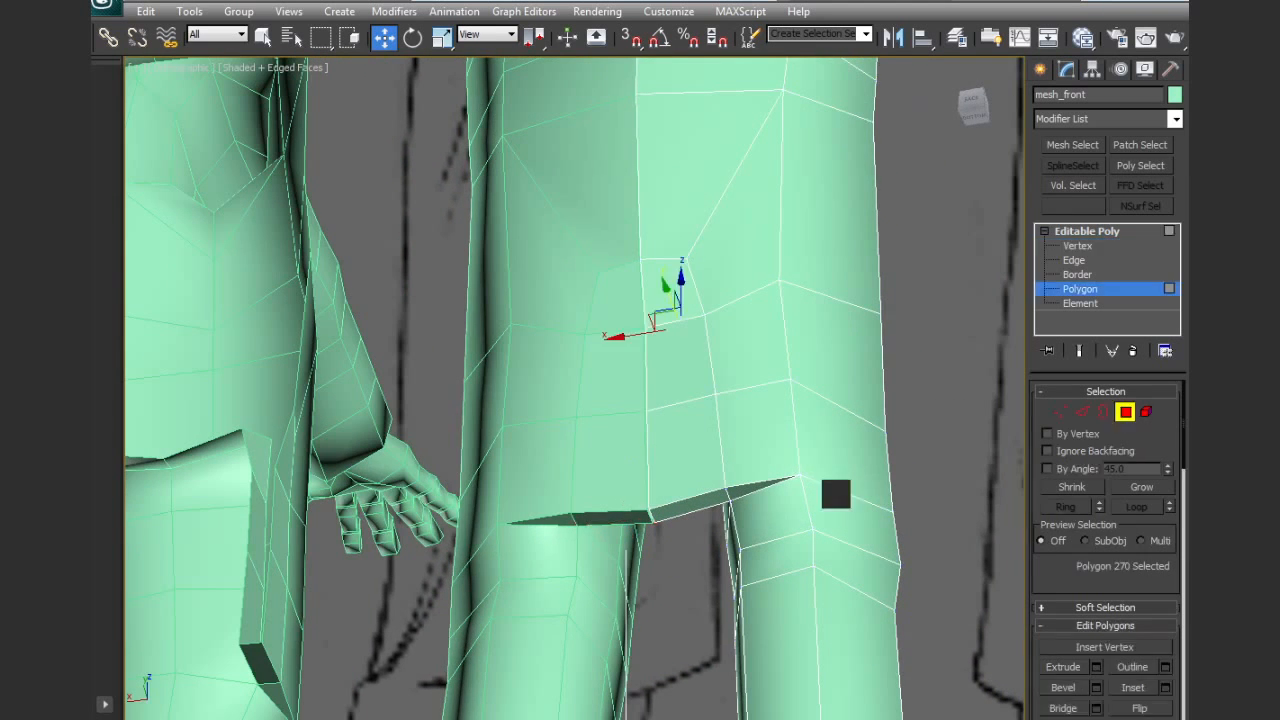
pyautogui.click(733, 495)
pyautogui.keyDown('ctrl'); pyautogui.click(765, 512); pyautogui.keyUp('ctrl')
pyautogui.keyDown('alt'); pyautogui.moveTo(747, 535); pyautogui.dragTo(817, 570, button='middle'); pyautogui.keyUp('alt')
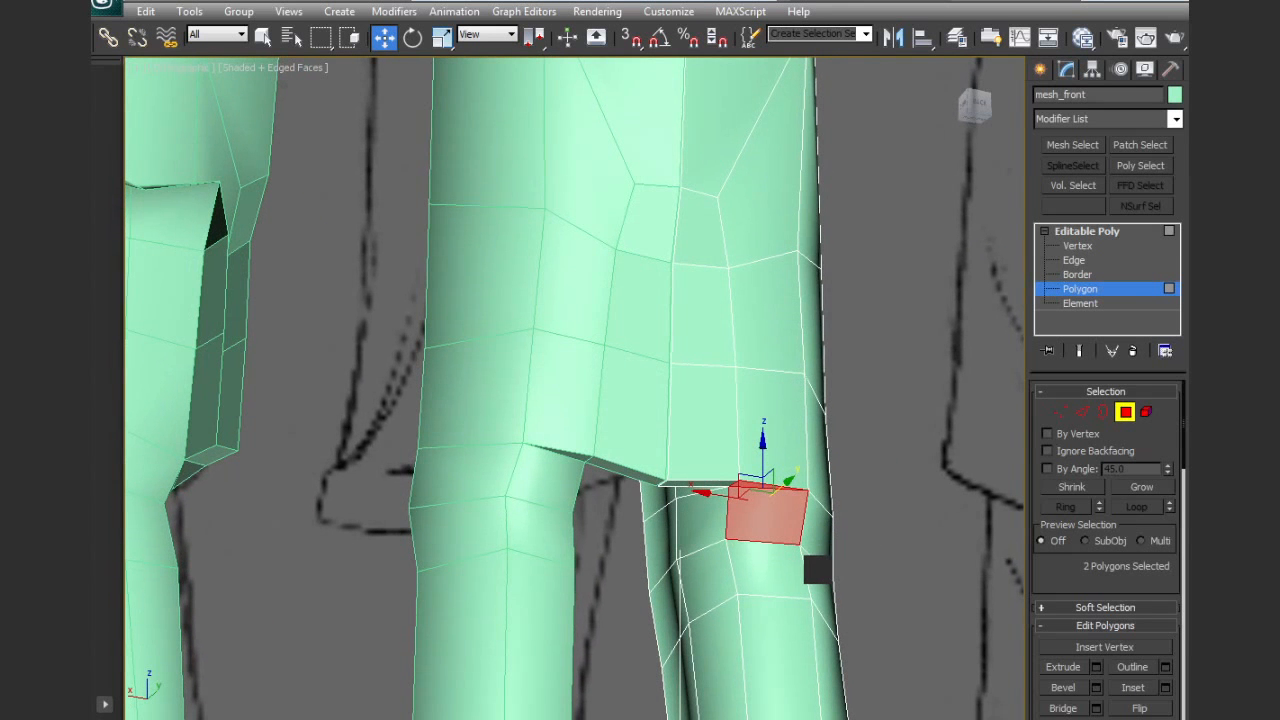
pyautogui.click(1064, 668)
pyautogui.moveTo(751, 513); pyautogui.dragTo(774, 523)
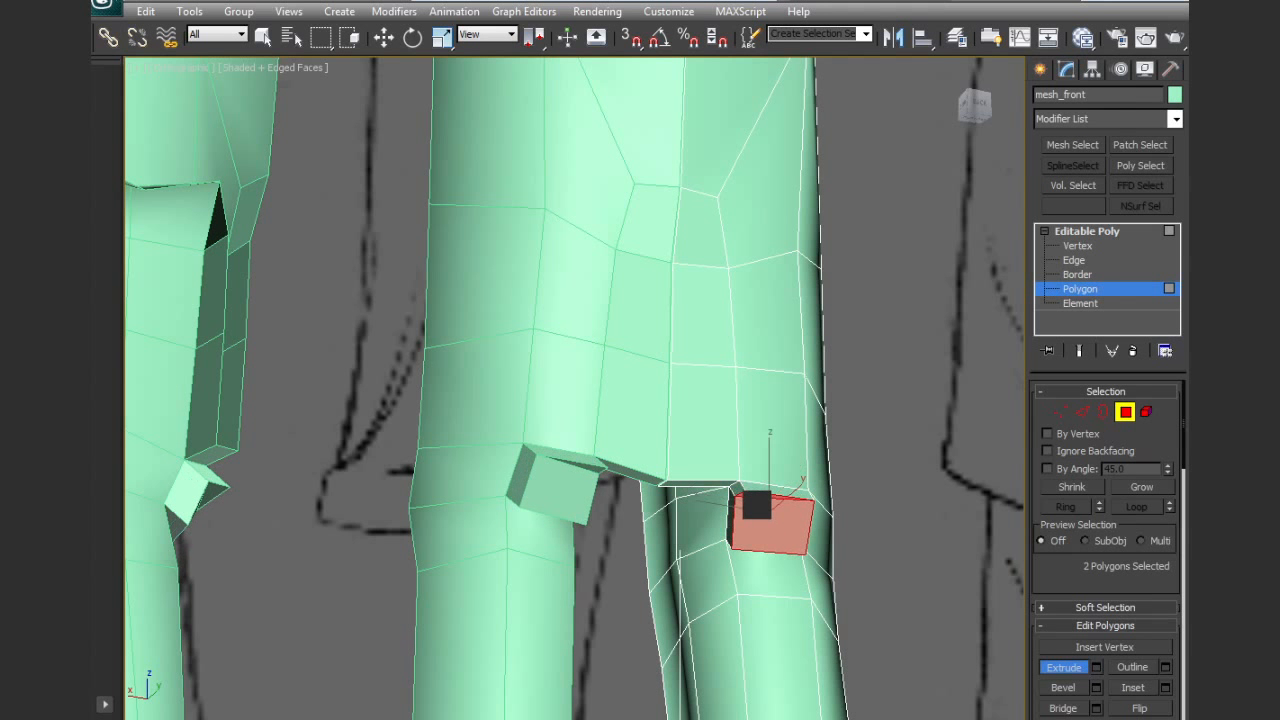
pyautogui.scroll(5, 774, 523)
pyautogui.moveTo(780, 562); pyautogui.dragTo(665, 467, button='middle')
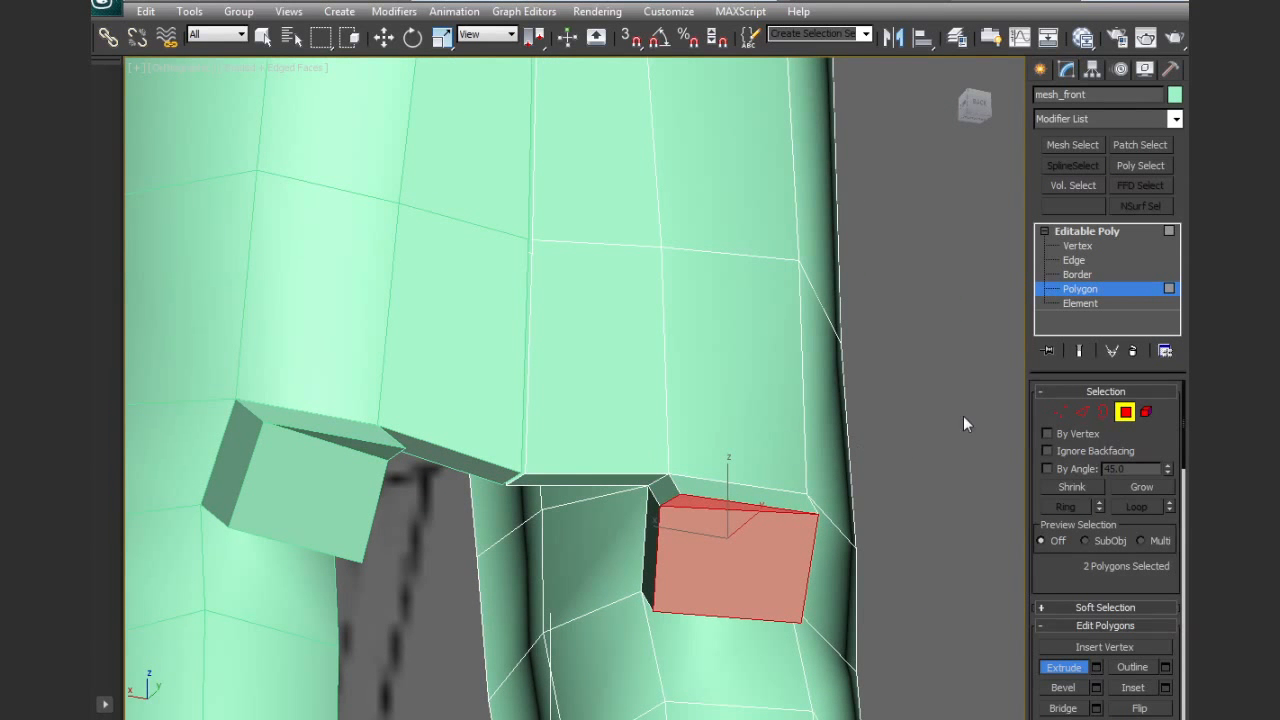
# Collapse the two short edges at the upper corners where the extruded block meets the tail's lower edge
pyautogui.click(1082, 412)
pyautogui.keyDown('alt'); pyautogui.moveTo(794, 513); pyautogui.dragTo(699, 566, button='middle'); pyautogui.keyUp('alt')
pyautogui.keyDown('ctrl'); pyautogui.click(823, 479); pyautogui.keyUp('ctrl')
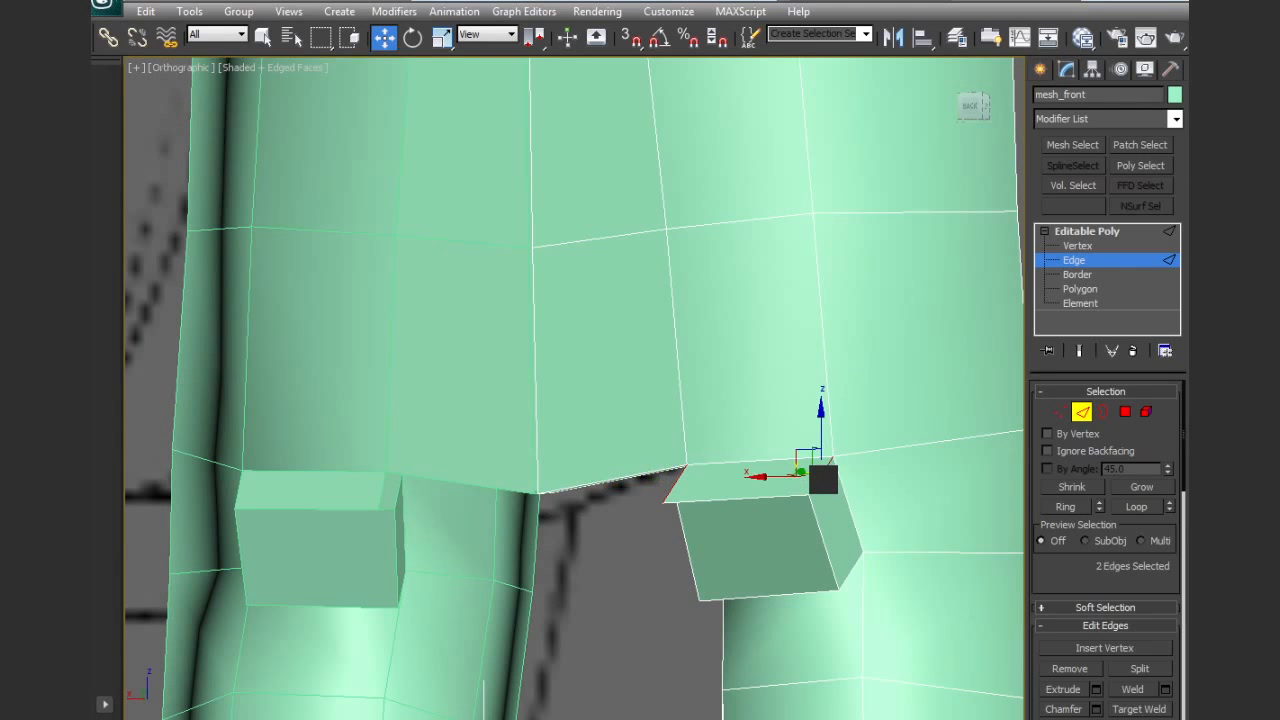
pyautogui.scroll(-5, 1105, 550)
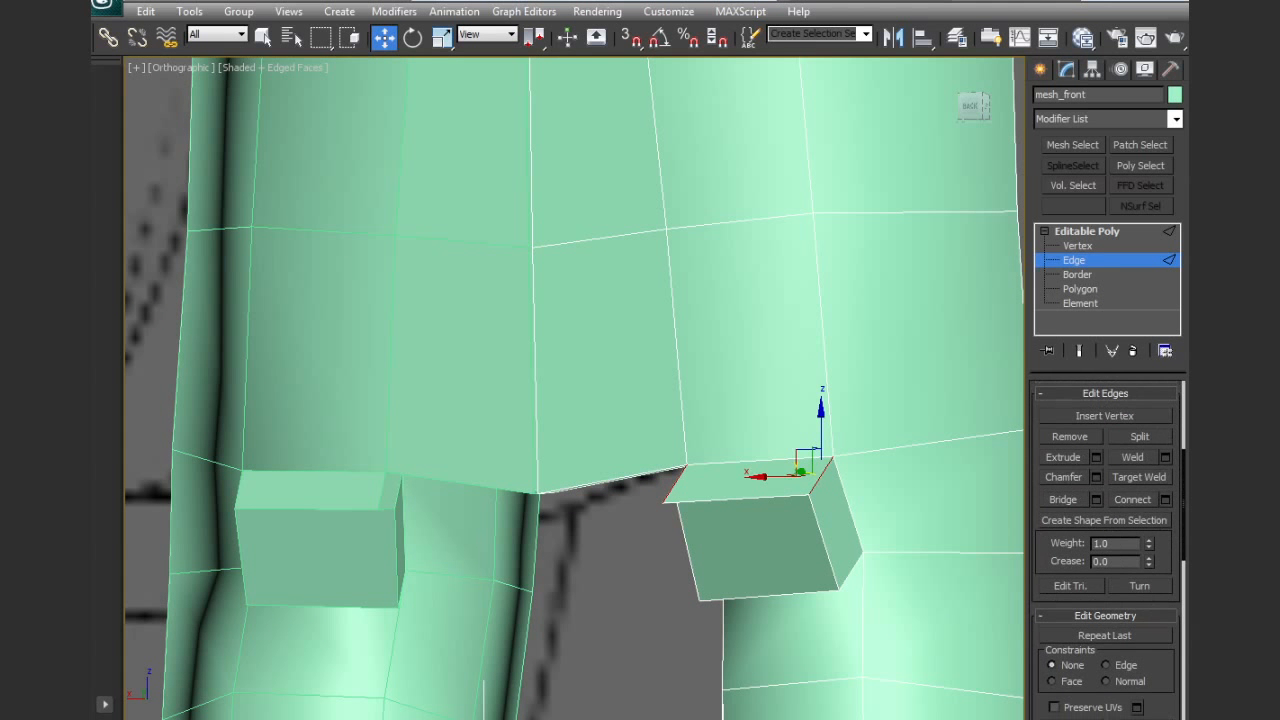
pyautogui.click(1140, 719)
# Select the outer vertical edge of the extruded block and move it along the Y axis
pyautogui.click(837, 518)
pyautogui.keyDown('alt'); pyautogui.moveTo(786, 529); pyautogui.dragTo(914, 500, button='middle'); pyautogui.keyUp('alt')
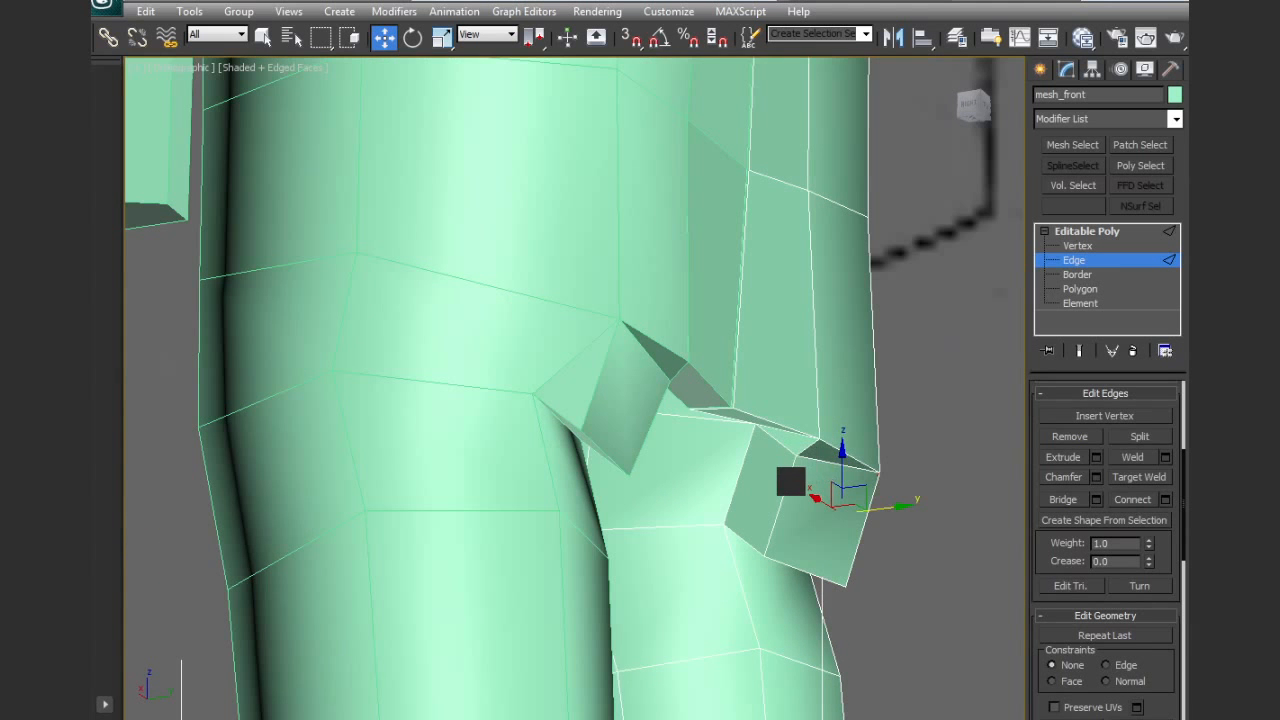
pyautogui.keyDown('alt'); pyautogui.moveTo(823, 509); pyautogui.dragTo(849, 503, button='middle'); pyautogui.keyUp('alt')
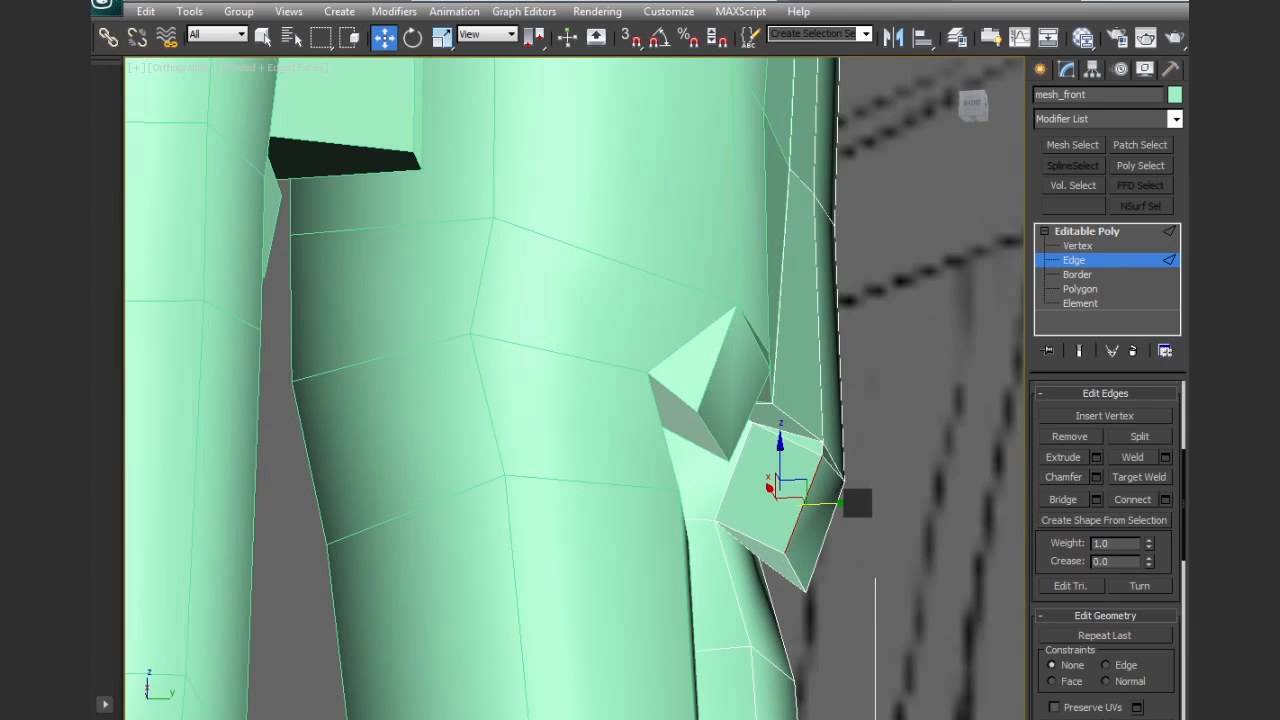
# Delete the two polygons on the tail's underside beside the extruded block
pyautogui.keyDown('ctrl'); pyautogui.click(1080, 288); pyautogui.keyUp('ctrl')
pyautogui.click(787, 429)
pyautogui.keyDown('ctrl'); pyautogui.click(797, 437); pyautogui.keyUp('ctrl')
pyautogui.keyDown('ctrl'); pyautogui.click(780, 462); pyautogui.keyUp('ctrl')
pyautogui.keyDown('alt'); pyautogui.moveTo(826, 461); pyautogui.dragTo(749, 420, button='middle'); pyautogui.keyUp('alt')
pyautogui.click(749, 420)
pyautogui.keyDown('ctrl'); pyautogui.click(813, 438); pyautogui.keyUp('ctrl')
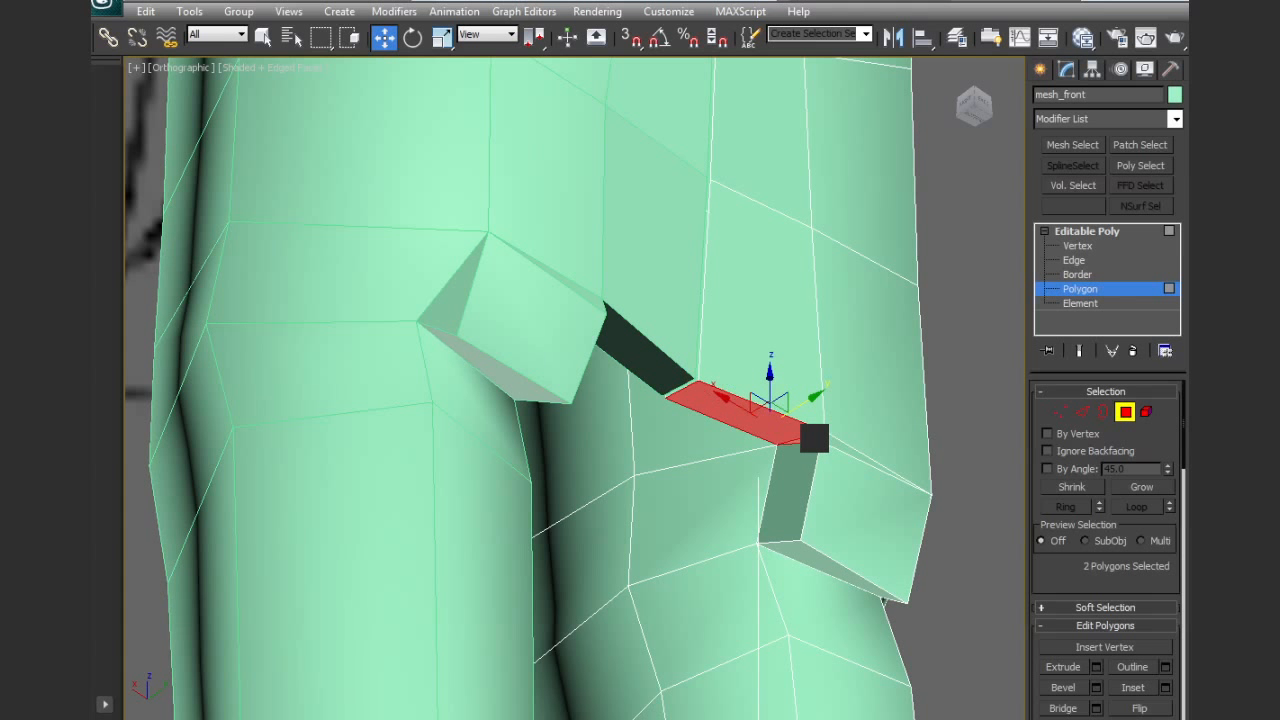
pyautogui.press('Delete')
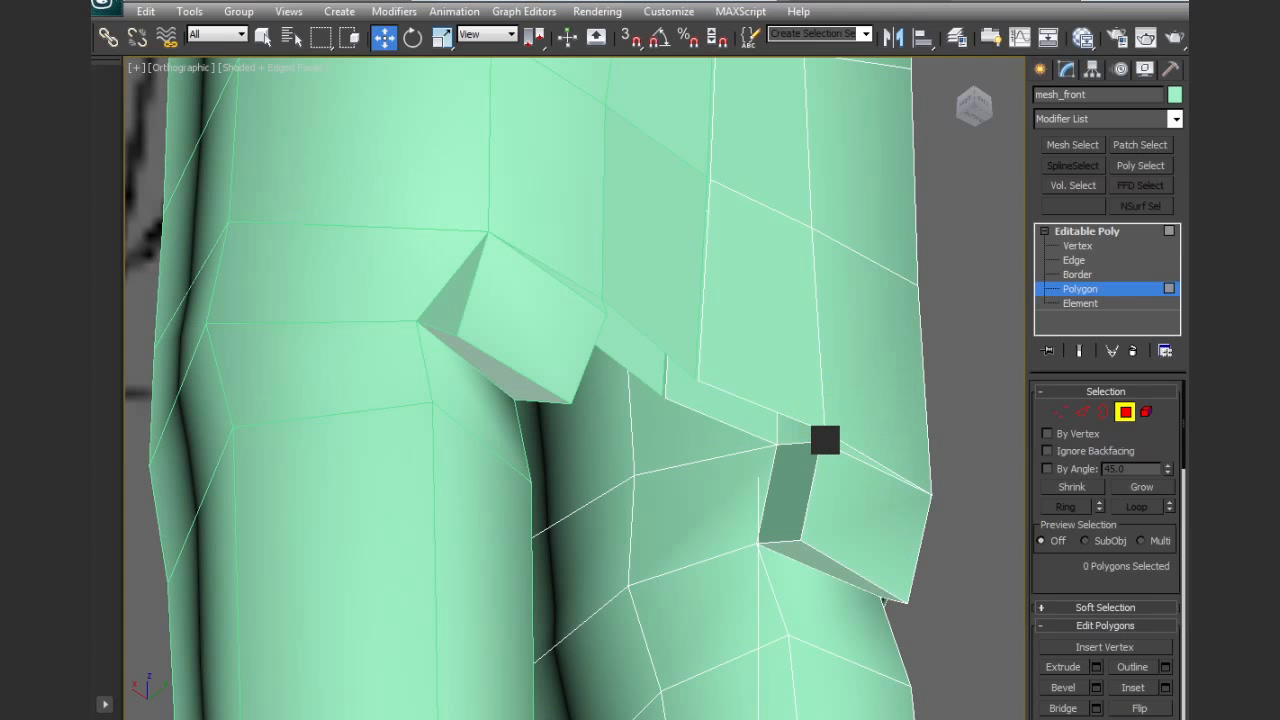
# Collapse the short edge between the tail's lower edge and the top inner corner of the extruded block
pyautogui.click(1080, 411)
pyautogui.click(820, 434)
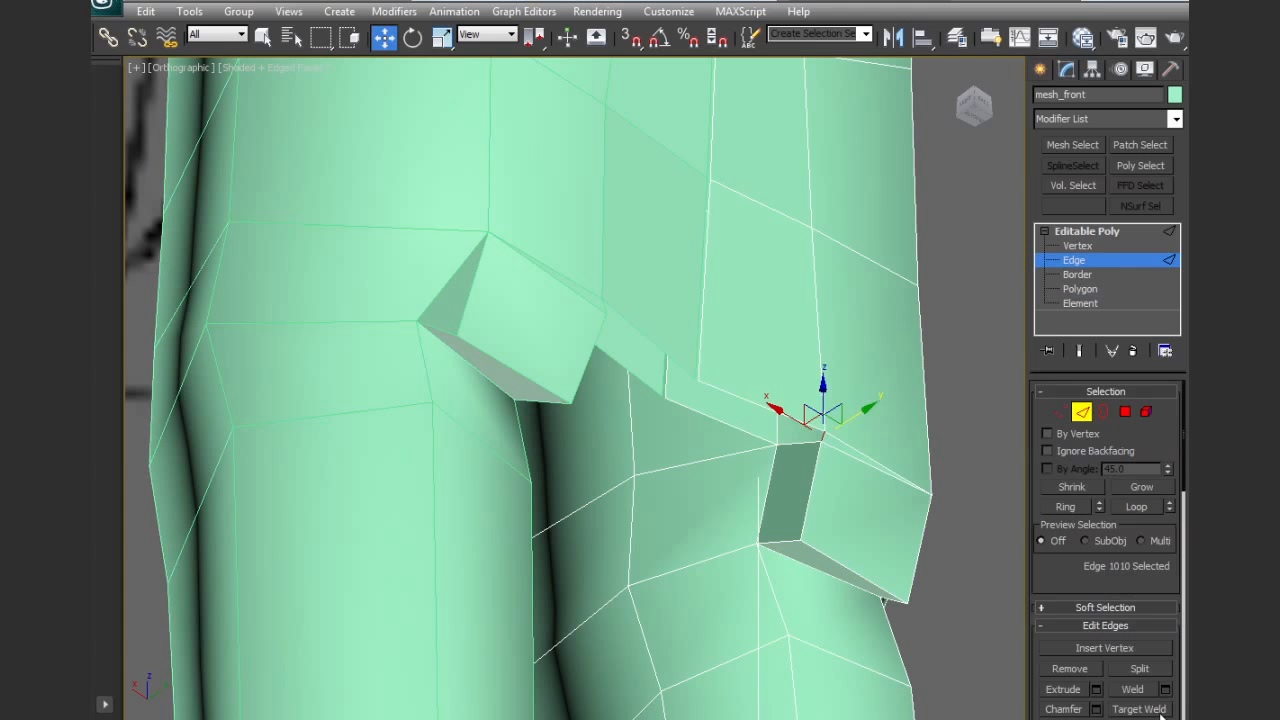
pyautogui.scroll(-5, 1105, 550)
pyautogui.click(1139, 641)
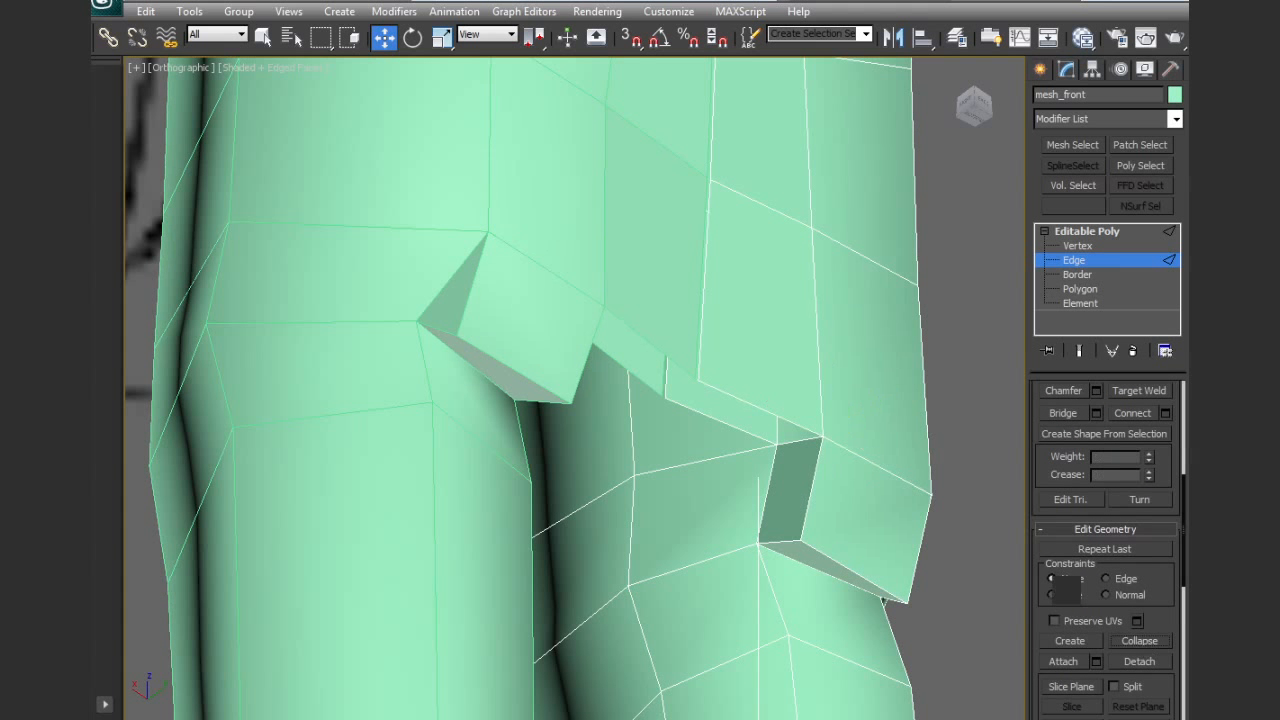
# Extrude the block's inner side polygon to the body's centre line and delete its end face
pyautogui.click(1085, 289)
pyautogui.click(810, 475)
pyautogui.click(1064, 667)
pyautogui.moveTo(790, 488); pyautogui.dragTo(753, 434)
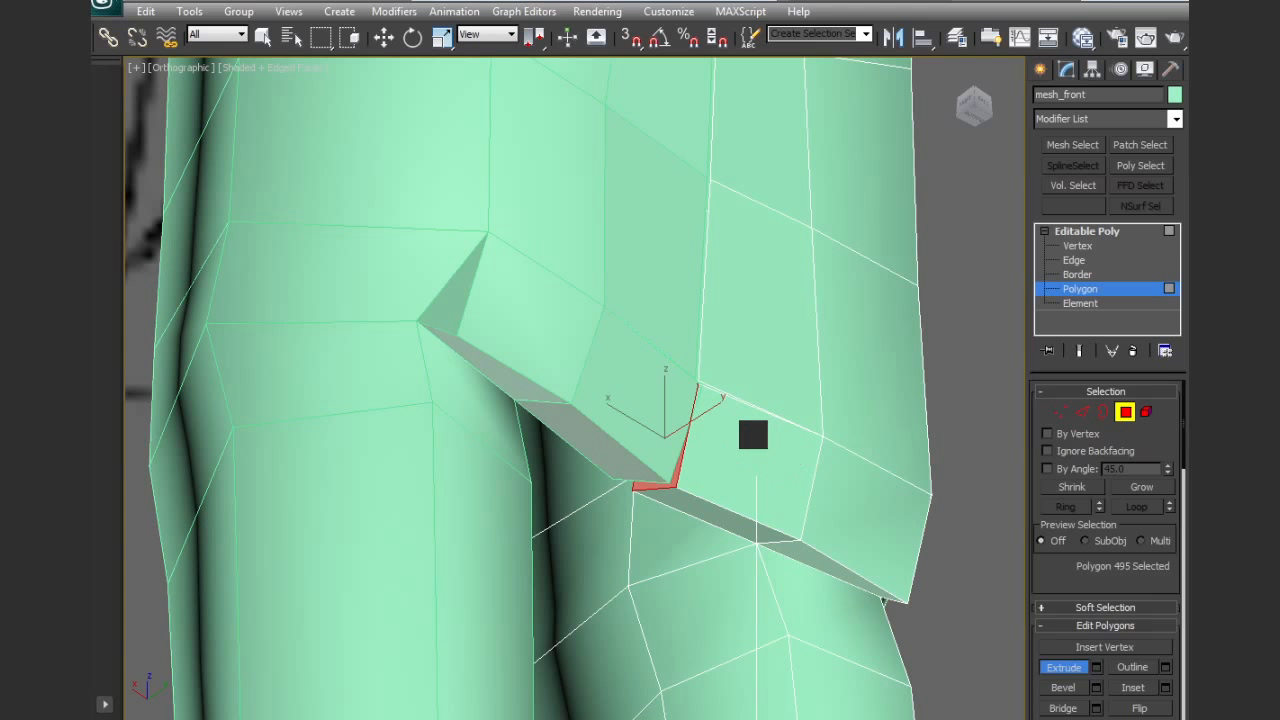
pyautogui.press('Delete')
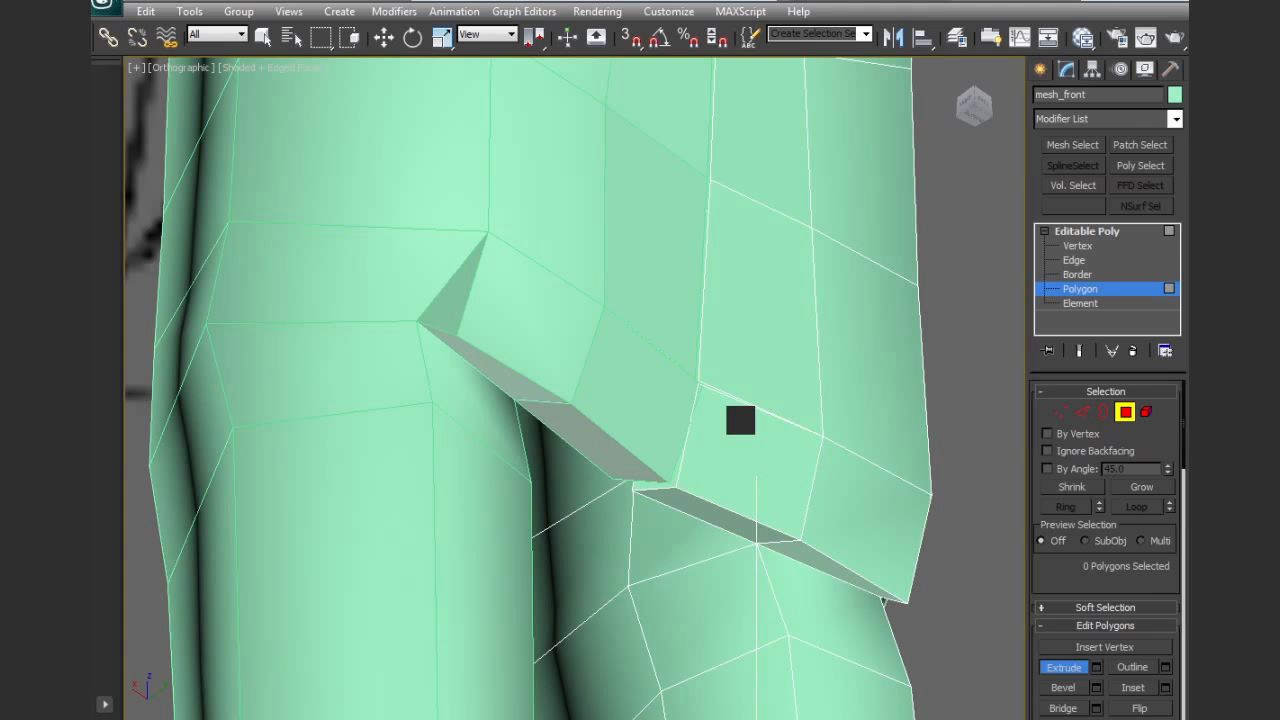
# Delete the hidden polygon inside the extruded block at the tail's lower edge
pyautogui.press('F3')
pyautogui.click(740, 420)
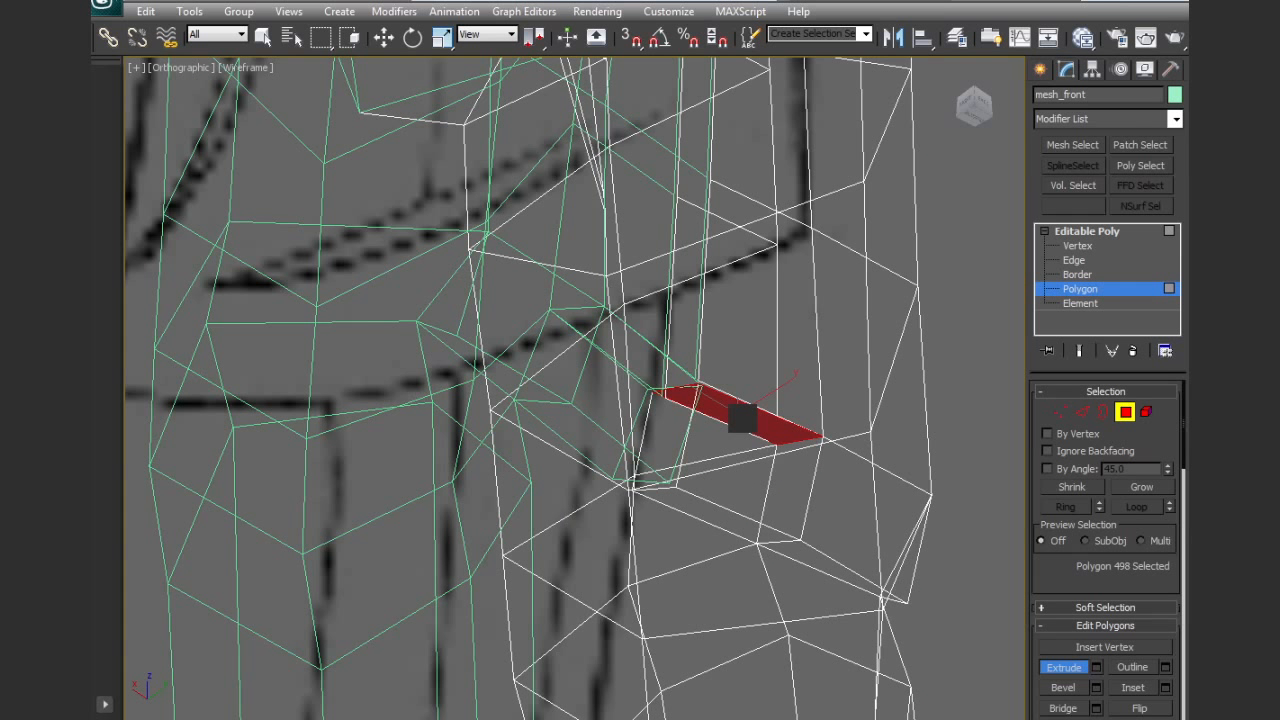
pyautogui.press('Delete')
# Select the two vertices at the block's top inner corner and collapse them into one
pyautogui.click(1058, 413)
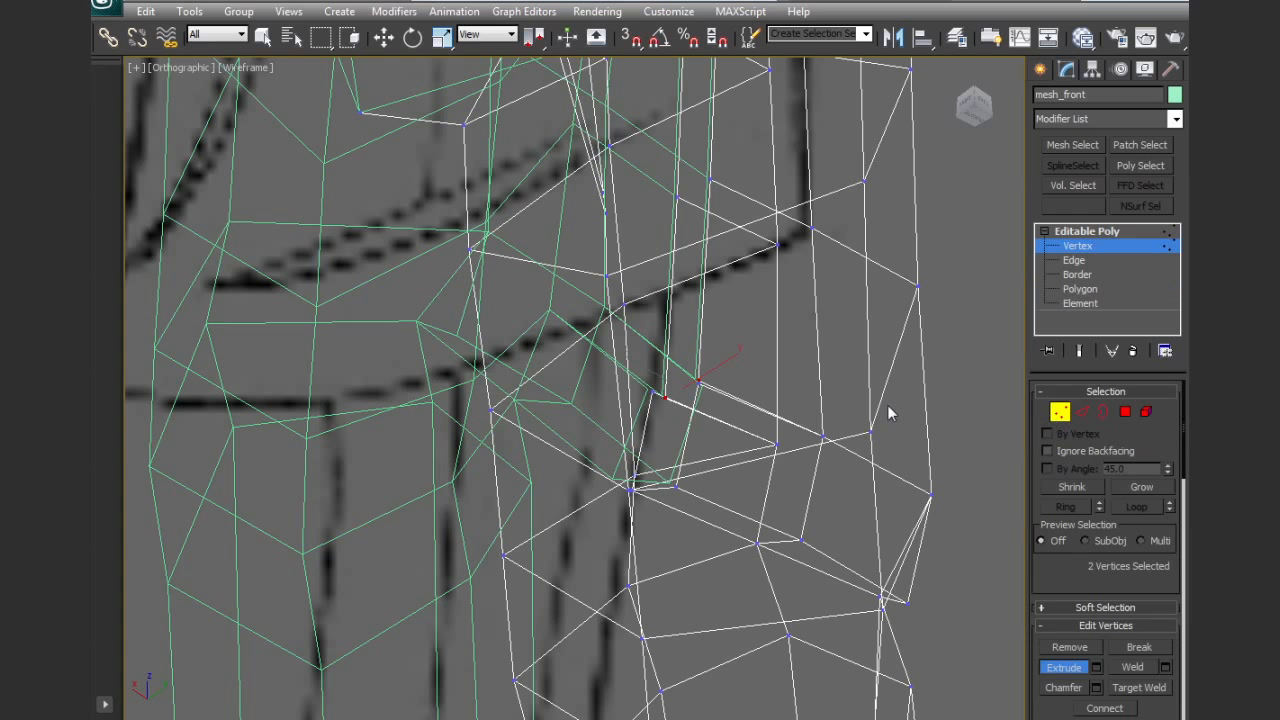
pyautogui.press('w')
pyautogui.moveTo(714, 375)
pyautogui.keyDown('alt'); pyautogui.mouseDown(button='middle')
pyautogui.moveTo(766, 471)
pyautogui.moveTo(886, 423)
pyautogui.moveTo(994, 457)
pyautogui.moveTo(1011, 514)
pyautogui.moveTo(831, 446)
pyautogui.moveTo(782, 460)
pyautogui.mouseUp(button='middle'); pyautogui.keyUp('alt')
pyautogui.press('F3')
pyautogui.scroll(-5, 1183, 558)
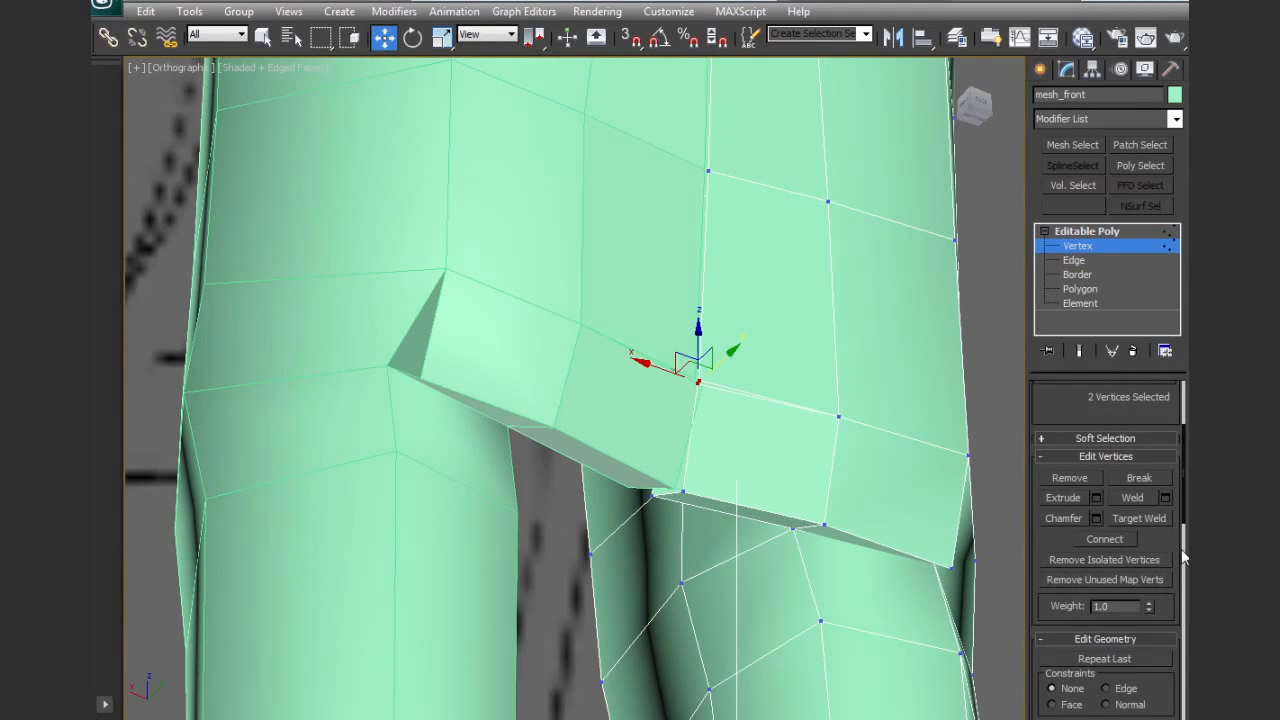
pyautogui.scroll(-3, 1146, 670)
pyautogui.keyDown('alt'); pyautogui.moveTo(651, 508); pyautogui.dragTo(910, 532, button='middle'); pyautogui.keyUp('alt')
pyautogui.moveTo(661, 328); pyautogui.dragTo(688, 380)
pyautogui.keyDown('alt'); pyautogui.moveTo(688, 380); pyautogui.dragTo(722, 362, button='middle'); pyautogui.keyUp('alt')
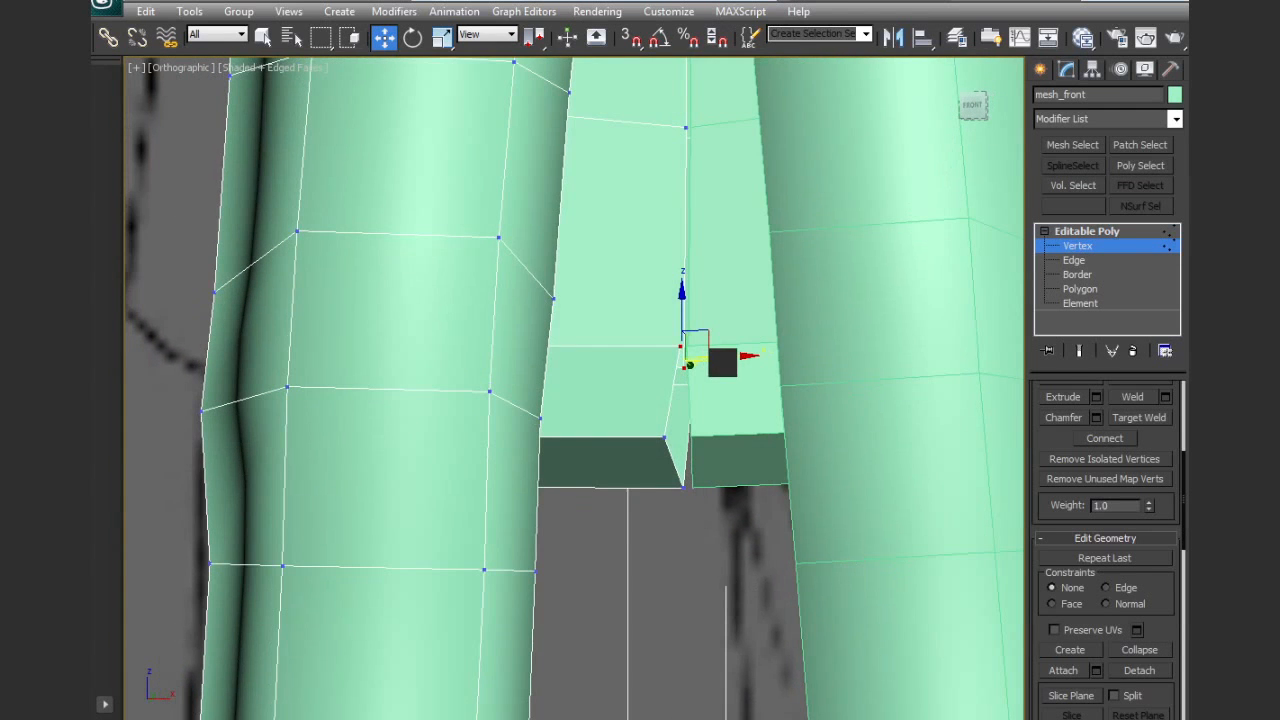
pyautogui.click(1157, 651)
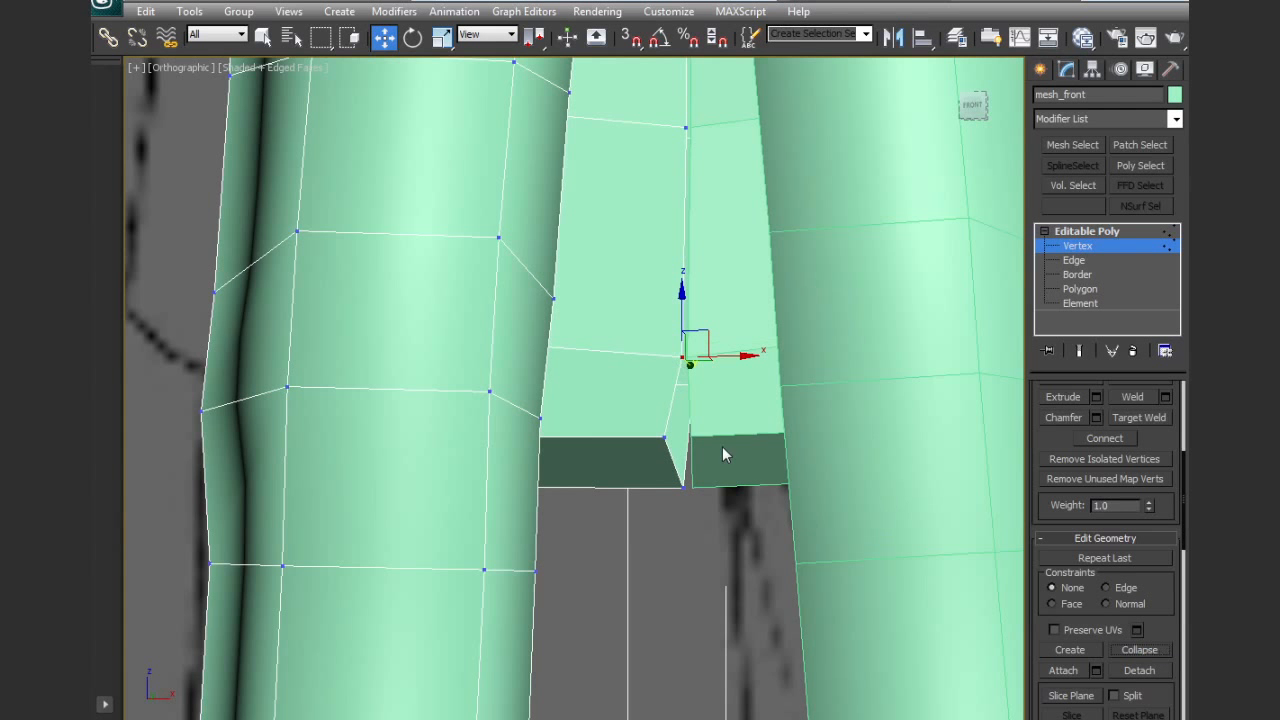
# Align the block's two bottom inner-corner vertices along X and place them on the body's centre line
pyautogui.keyDown('alt'); pyautogui.moveTo(718, 434); pyautogui.dragTo(735, 436, button='middle'); pyautogui.keyUp('alt')
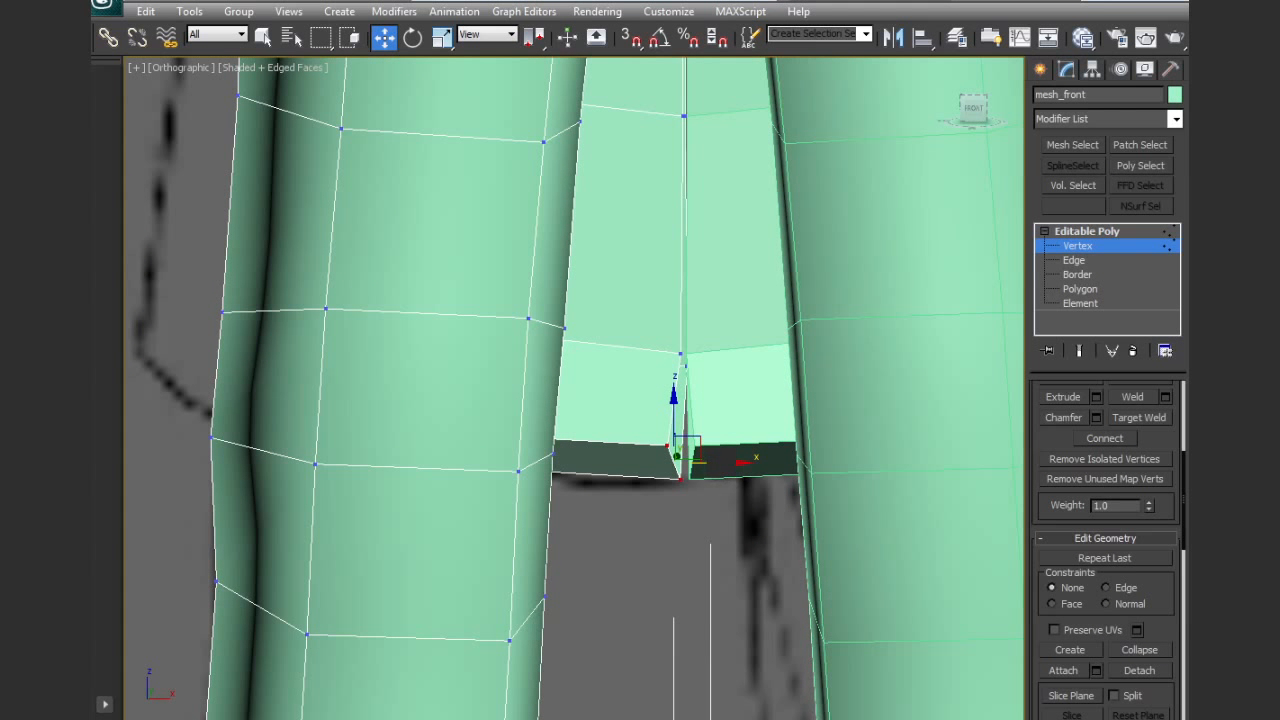
pyautogui.moveTo(722, 462); pyautogui.dragTo(731, 462)
pyautogui.press('r')
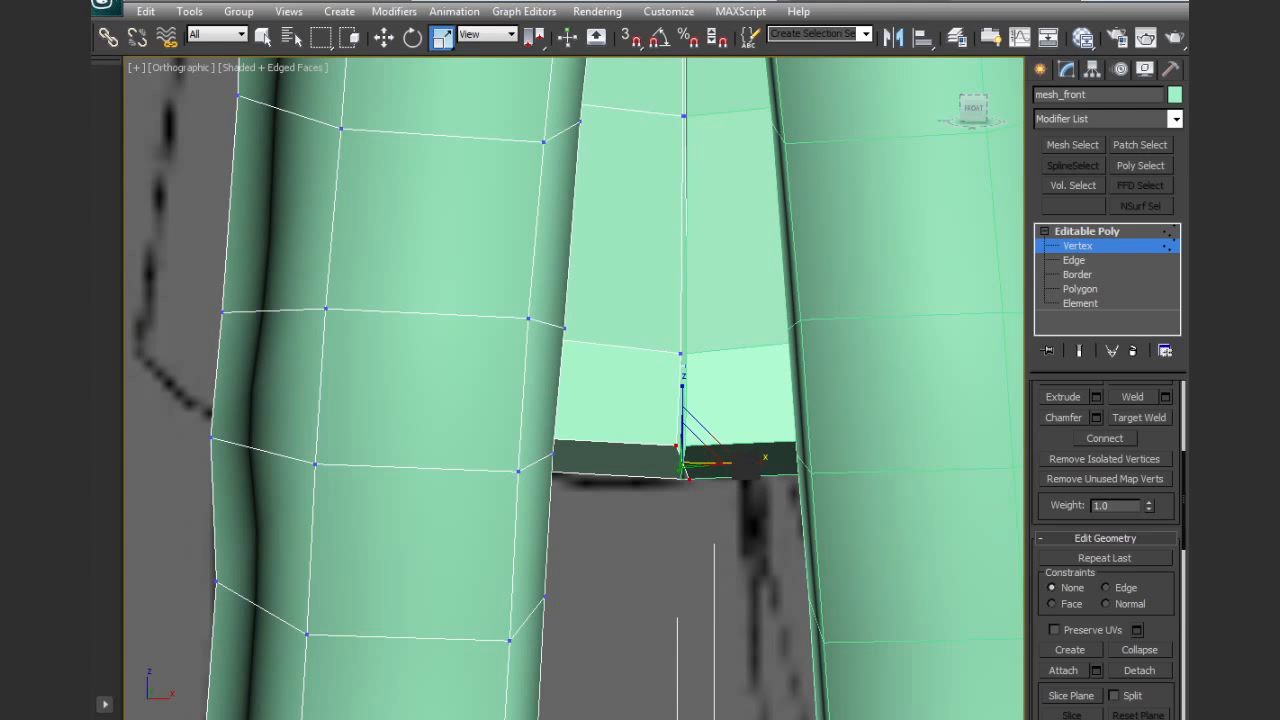
pyautogui.press('w')
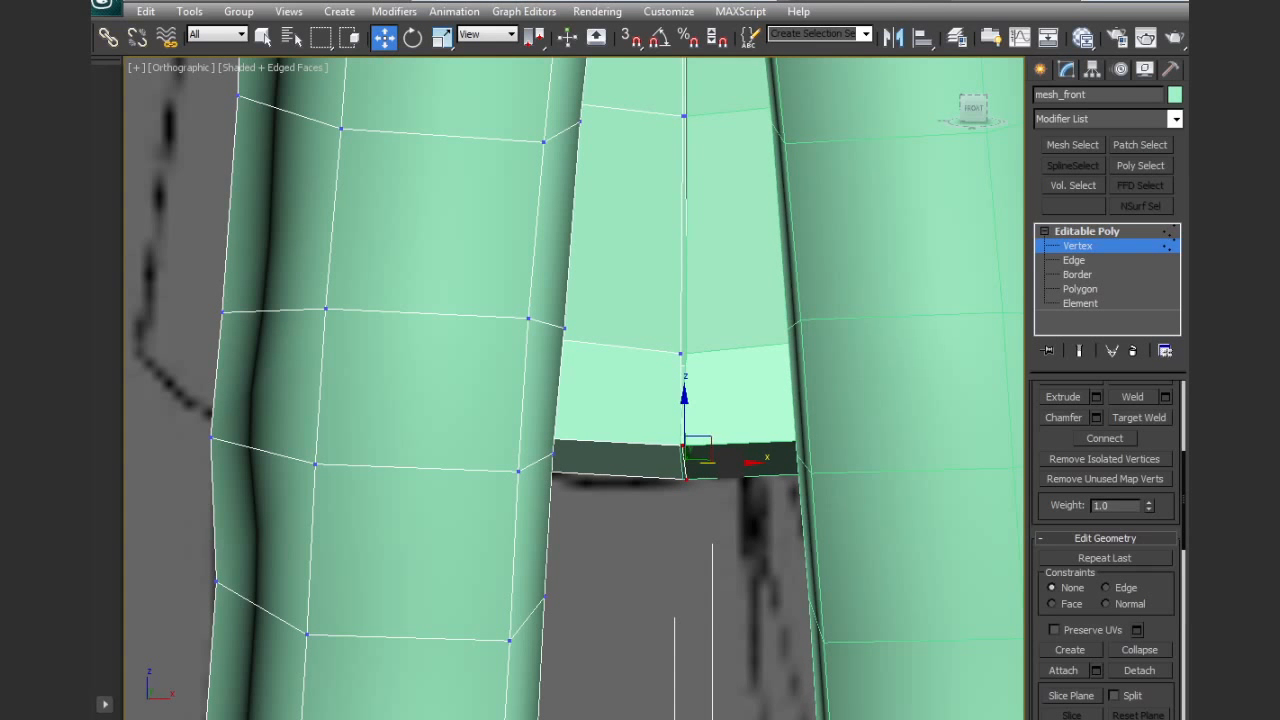
# Select the tail's four lower centre-line vertices, scale them along Y into a straight line and move them outward along Y
pyautogui.scroll(-3, 738, 420)
pyautogui.keyDown('alt'); pyautogui.moveTo(740, 412); pyautogui.dragTo(654, 413, button='middle'); pyautogui.keyUp('alt')
pyautogui.keyDown('alt'); pyautogui.moveTo(485, 386); pyautogui.dragTo(779, 463, button='middle'); pyautogui.keyUp('alt')
pyautogui.scroll(3, 724, 414)
pyautogui.click(628, 528)
pyautogui.keyDown('ctrl'); pyautogui.click(648, 453); pyautogui.keyUp('ctrl')
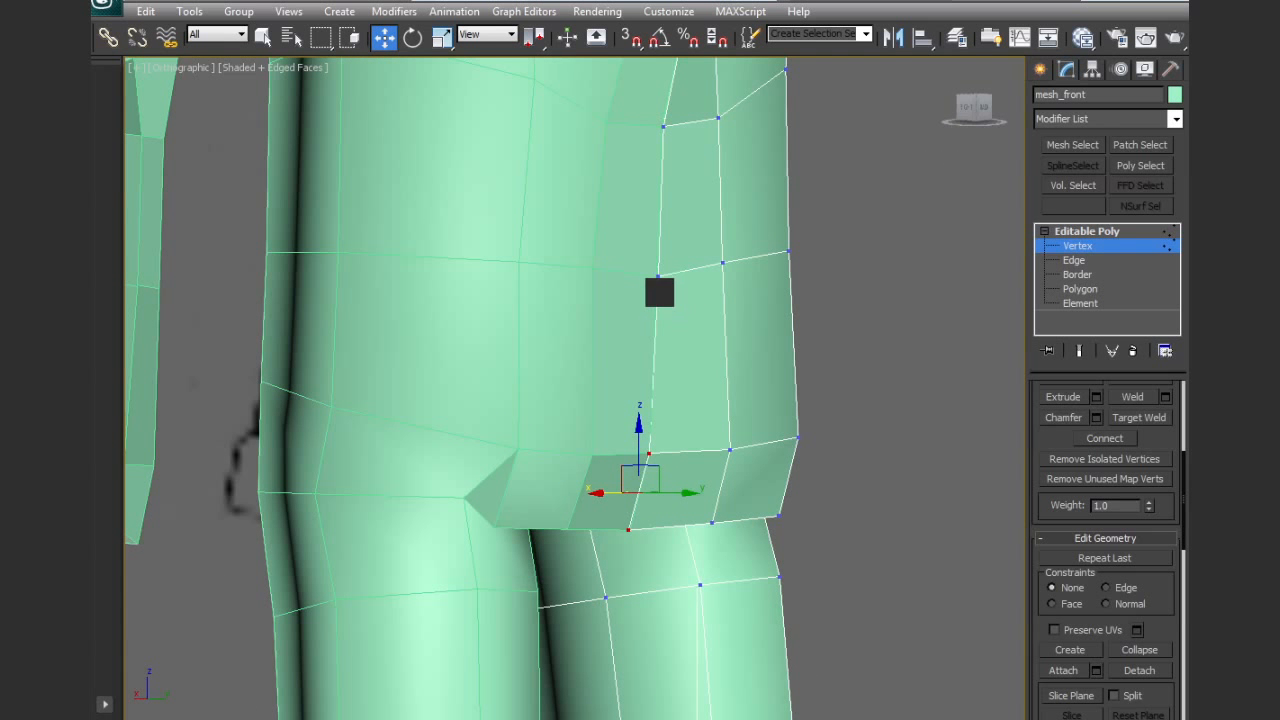
pyautogui.keyDown('ctrl'); pyautogui.click(658, 276); pyautogui.keyUp('ctrl')
pyautogui.keyDown('ctrl'); pyautogui.click(663, 128); pyautogui.keyUp('ctrl')
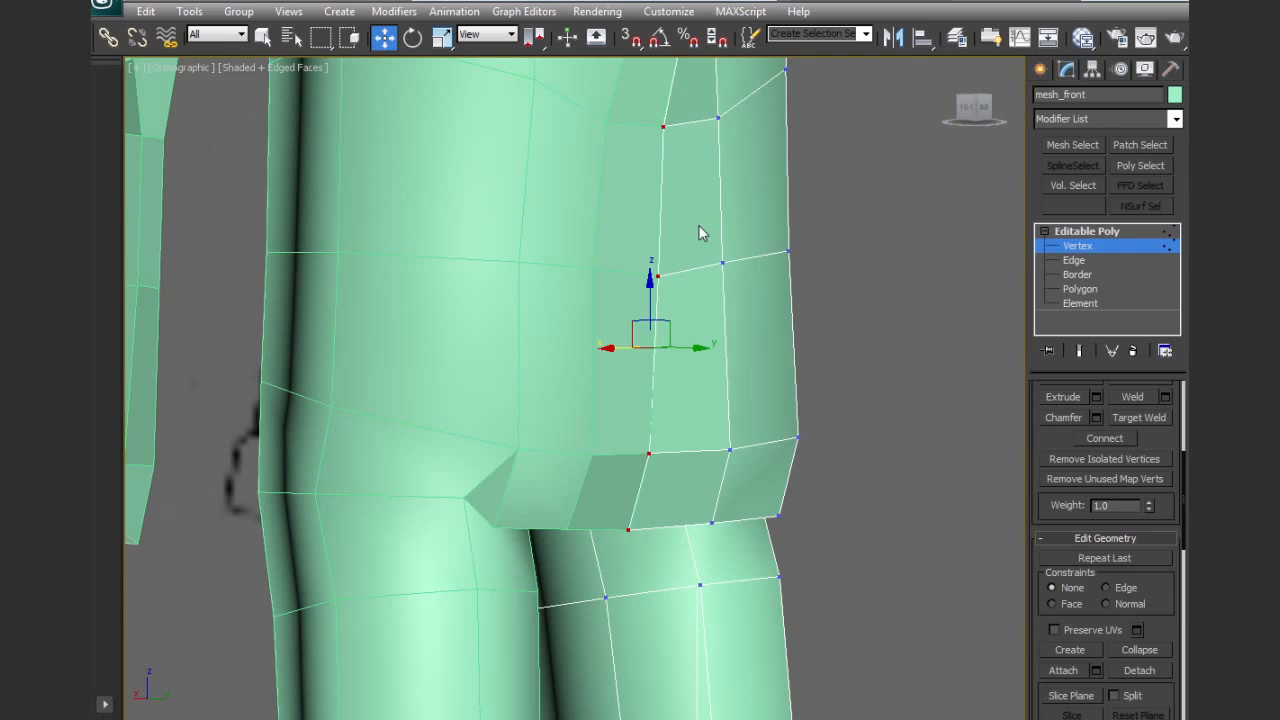
pyautogui.press('r')
pyautogui.moveTo(701, 346); pyautogui.dragTo(421, 322)
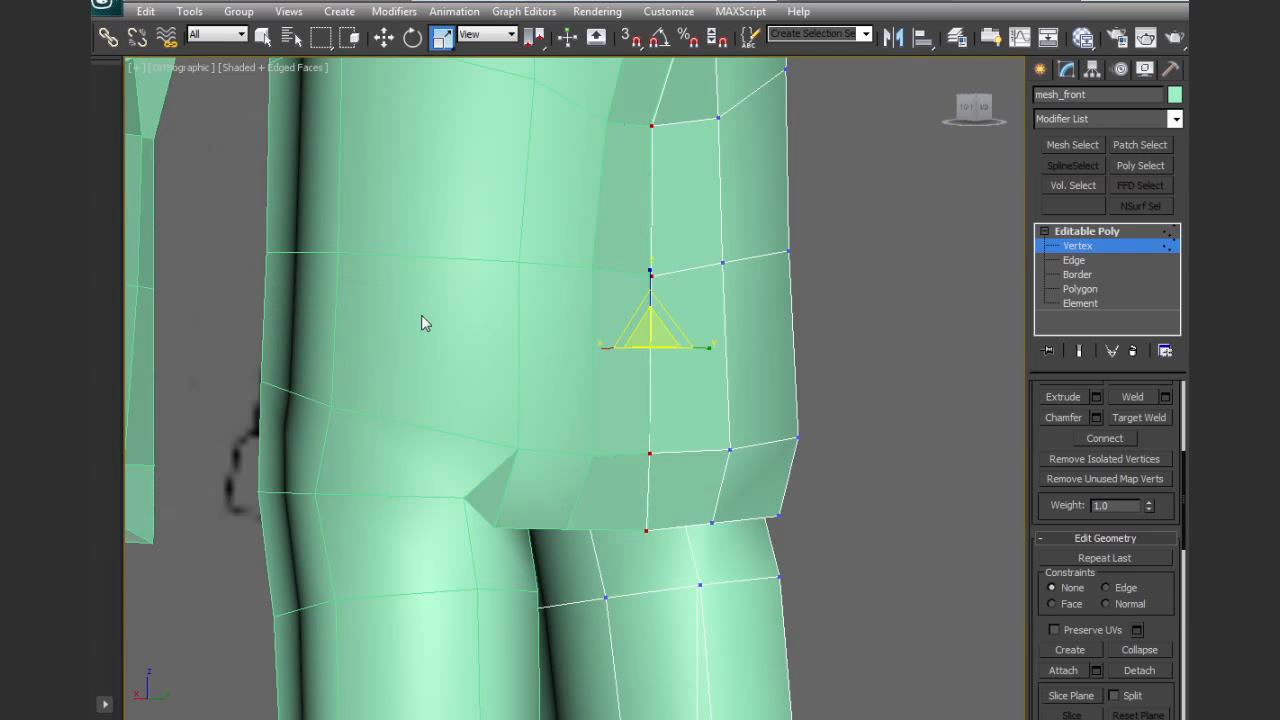
pyautogui.press('w')
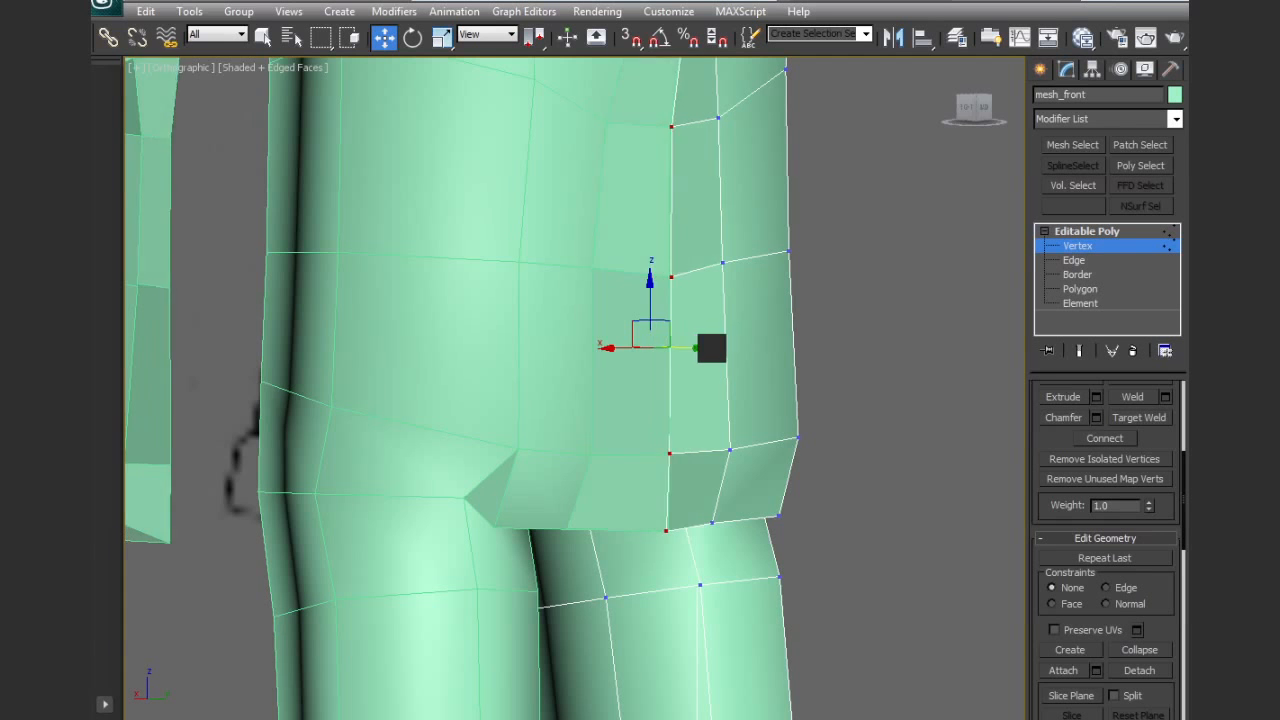
# Select the nine polygons on the lower back of the jacket beside the centre line and flatten them along Y
pyautogui.scroll(-5, 737, 366)
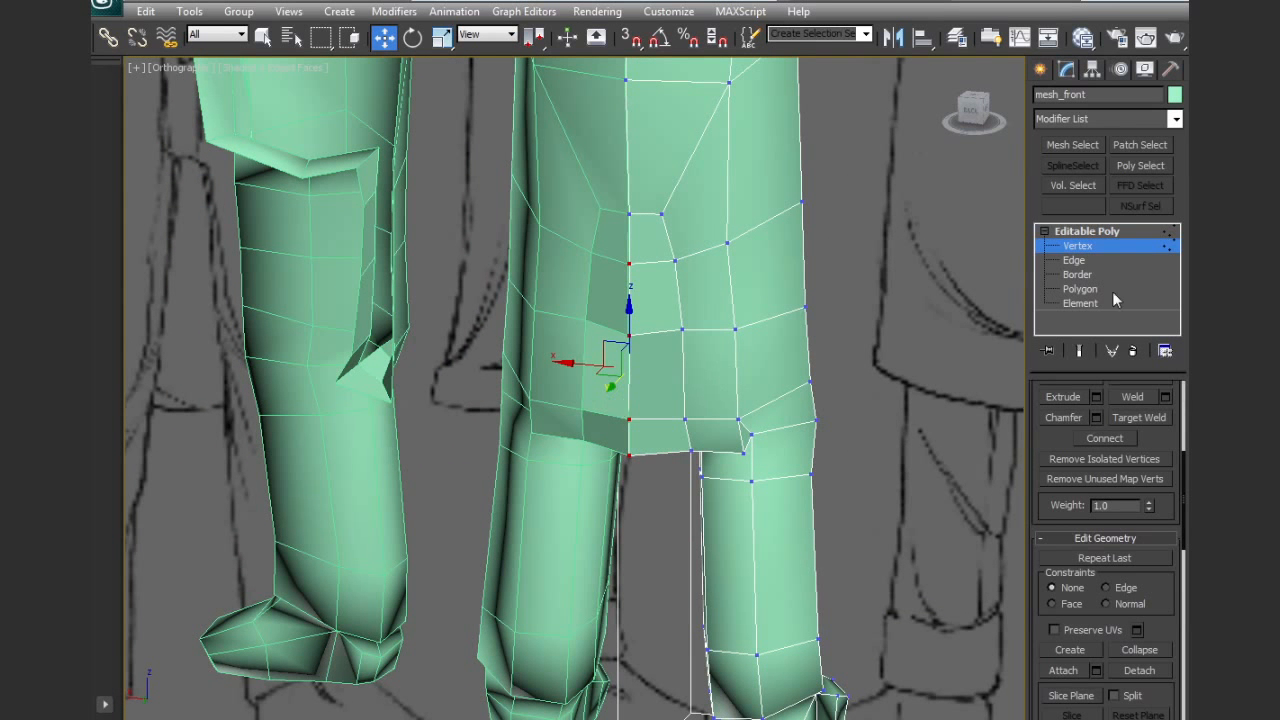
pyautogui.click(1082, 289)
pyautogui.click(715, 436)
pyautogui.keyDown('ctrl'); pyautogui.click(660, 437); pyautogui.keyUp('ctrl')
pyautogui.keyDown('ctrl'); pyautogui.click(673, 383); pyautogui.keyUp('ctrl')
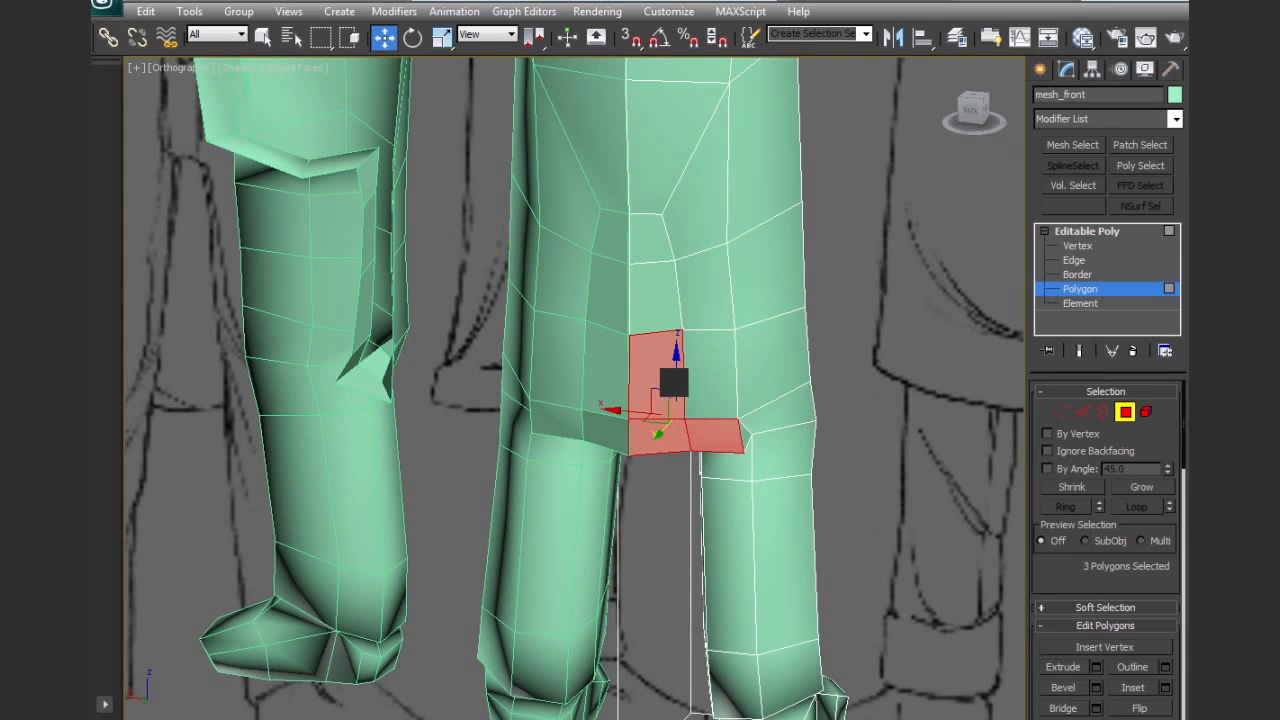
pyautogui.keyDown('ctrl'); pyautogui.click(702, 378); pyautogui.keyUp('ctrl')
pyautogui.keyDown('ctrl'); pyautogui.click(673, 321); pyautogui.keyUp('ctrl')
pyautogui.keyDown('ctrl'); pyautogui.click(692, 306); pyautogui.keyUp('ctrl')
pyautogui.keyDown('ctrl'); pyautogui.click(681, 238); pyautogui.keyUp('ctrl')
pyautogui.keyDown('ctrl'); pyautogui.click(655, 237); pyautogui.keyUp('ctrl')
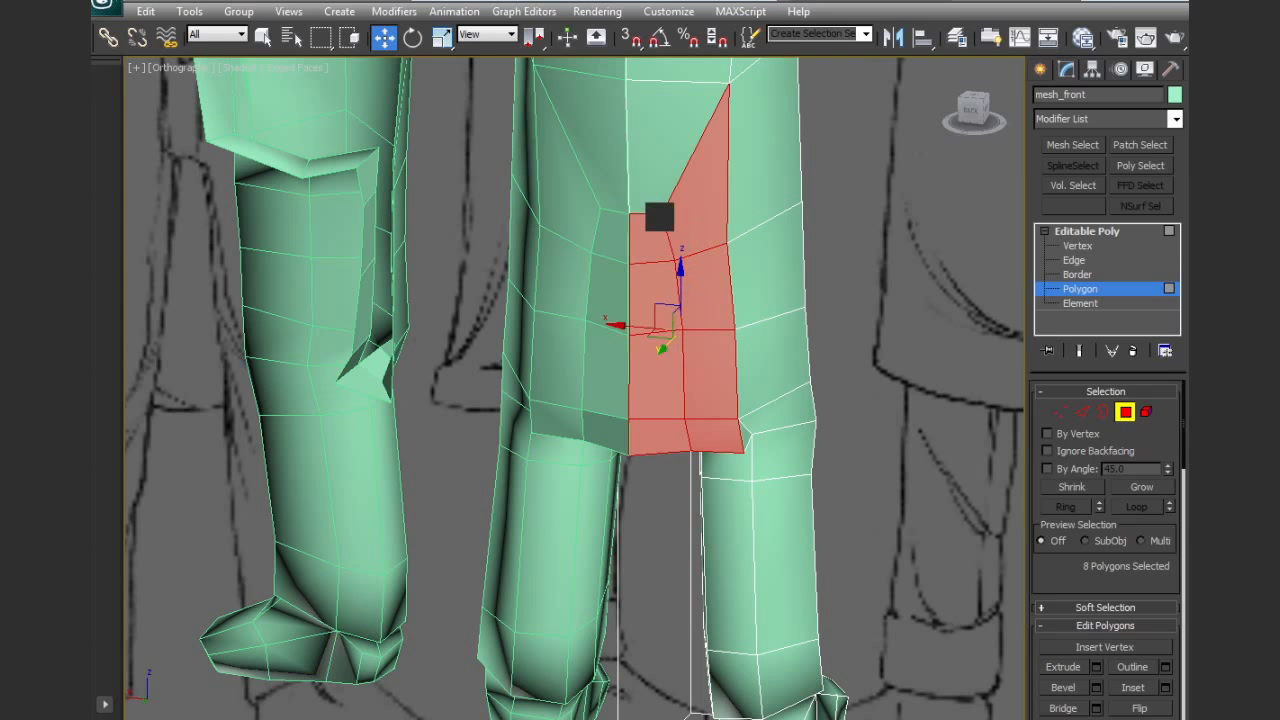
pyautogui.keyDown('ctrl'); pyautogui.click(659, 217); pyautogui.keyUp('ctrl')
pyautogui.keyDown('alt'); pyautogui.moveTo(749, 266); pyautogui.dragTo(731, 189, button='middle'); pyautogui.keyUp('alt')
pyautogui.press('r')
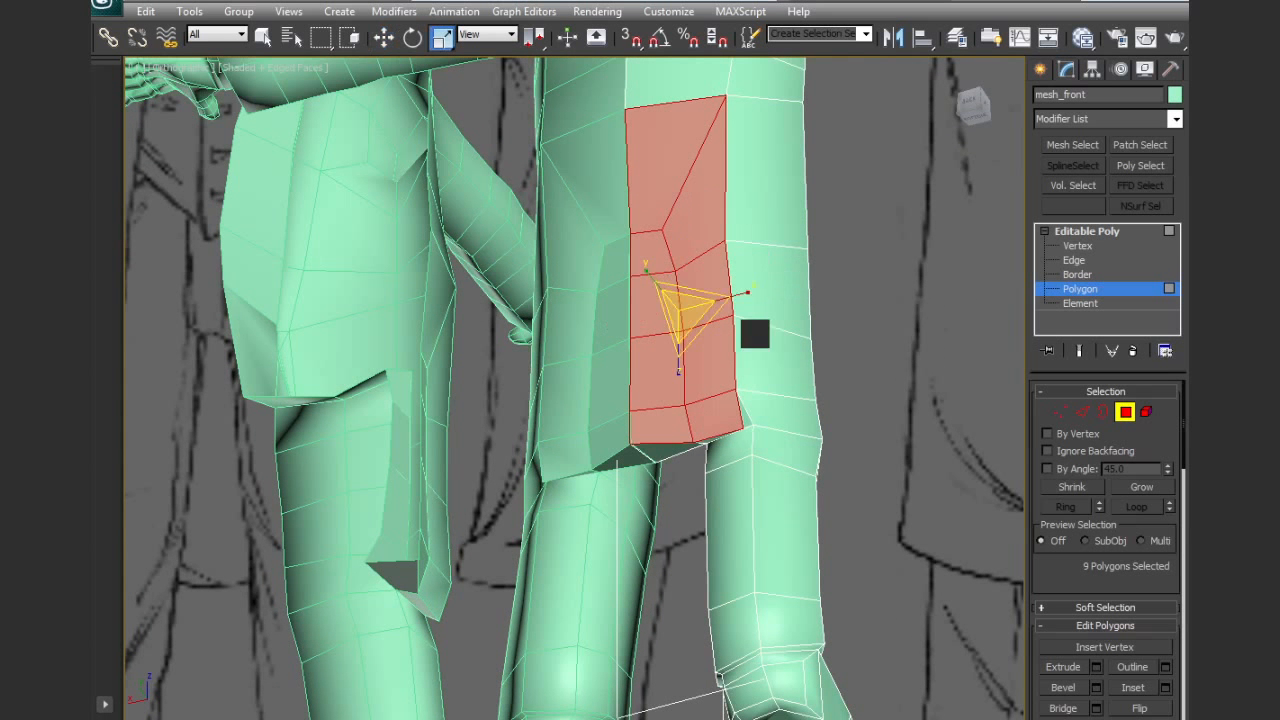
pyautogui.moveTo(645, 267); pyautogui.dragTo(855, 457)
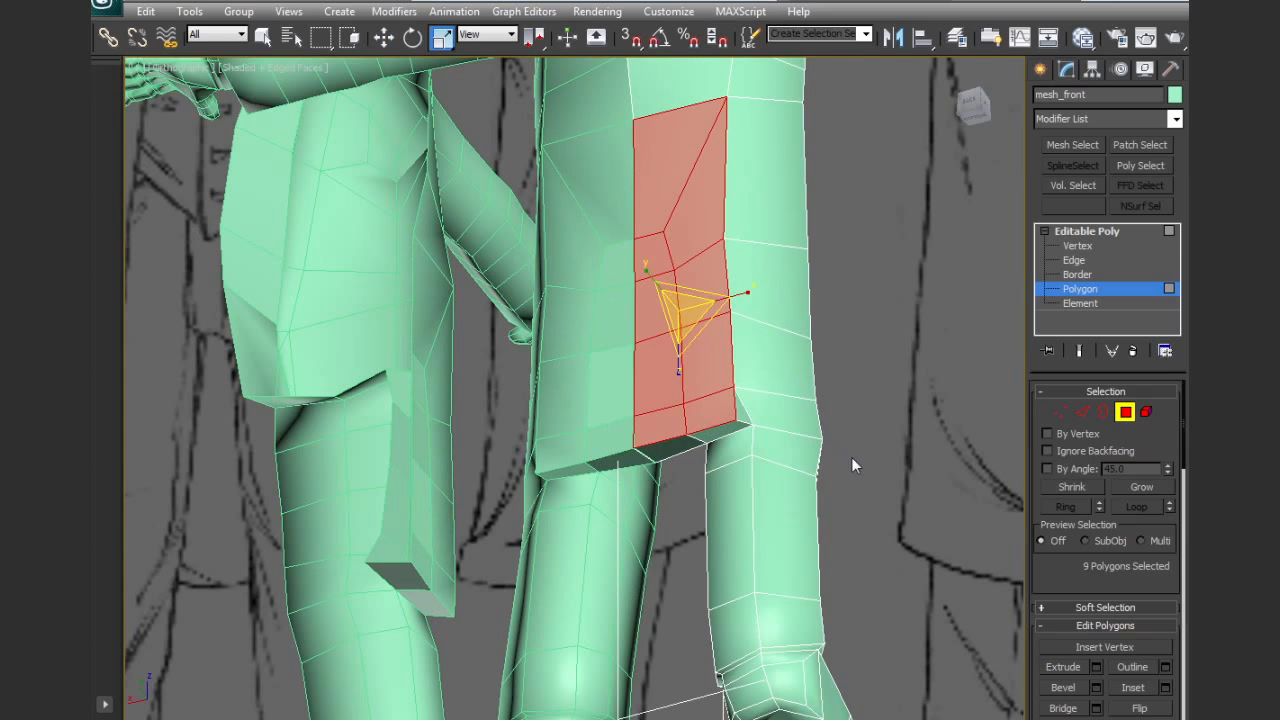
# Move the nine flattened back polygons outward along Y and rotate them slightly
pyautogui.press('w')
pyautogui.keyDown('alt'); pyautogui.moveTo(651, 277); pyautogui.dragTo(648, 271, button='middle'); pyautogui.keyUp('alt')
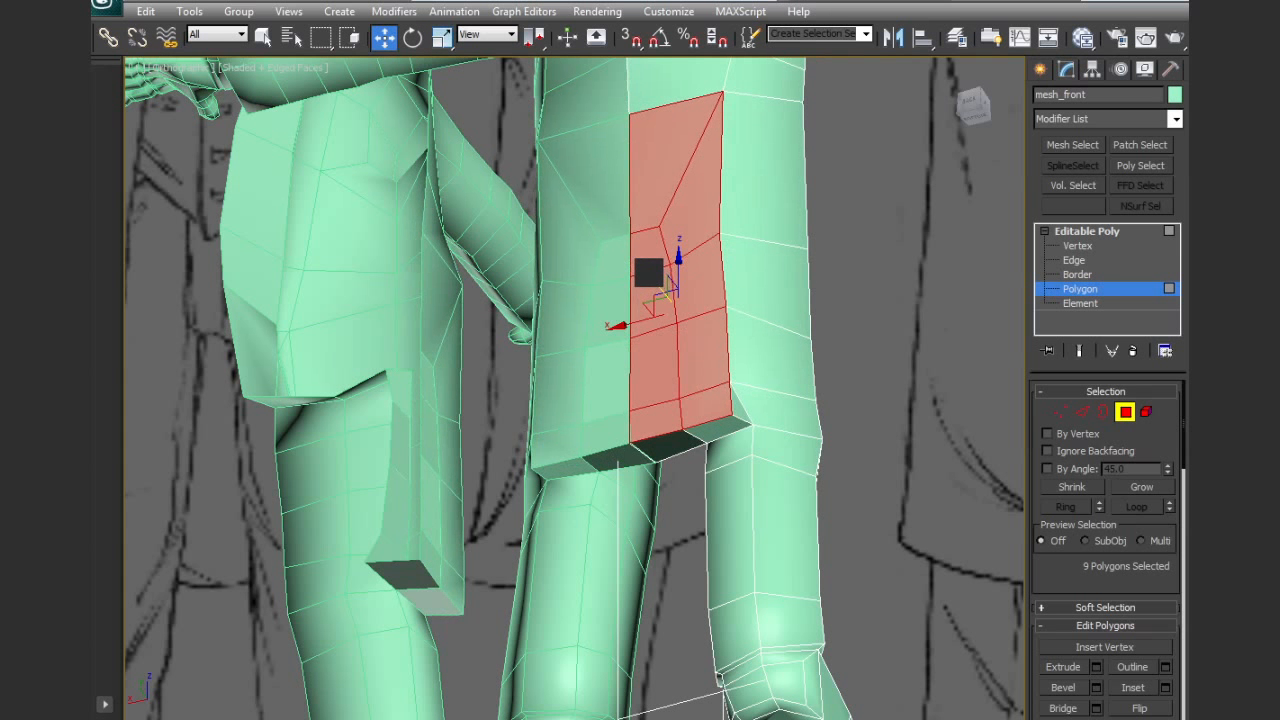
pyautogui.press('e')
pyautogui.moveTo(701, 275); pyautogui.dragTo(723, 278)
# Leave sub-object editing, hide the mesh edges and examine the jacket's overall shape from several angles
pyautogui.keyDown('alt'); pyautogui.moveTo(835, 363); pyautogui.dragTo(818, 461, button='middle'); pyautogui.keyUp('alt')
pyautogui.click(1062, 412)
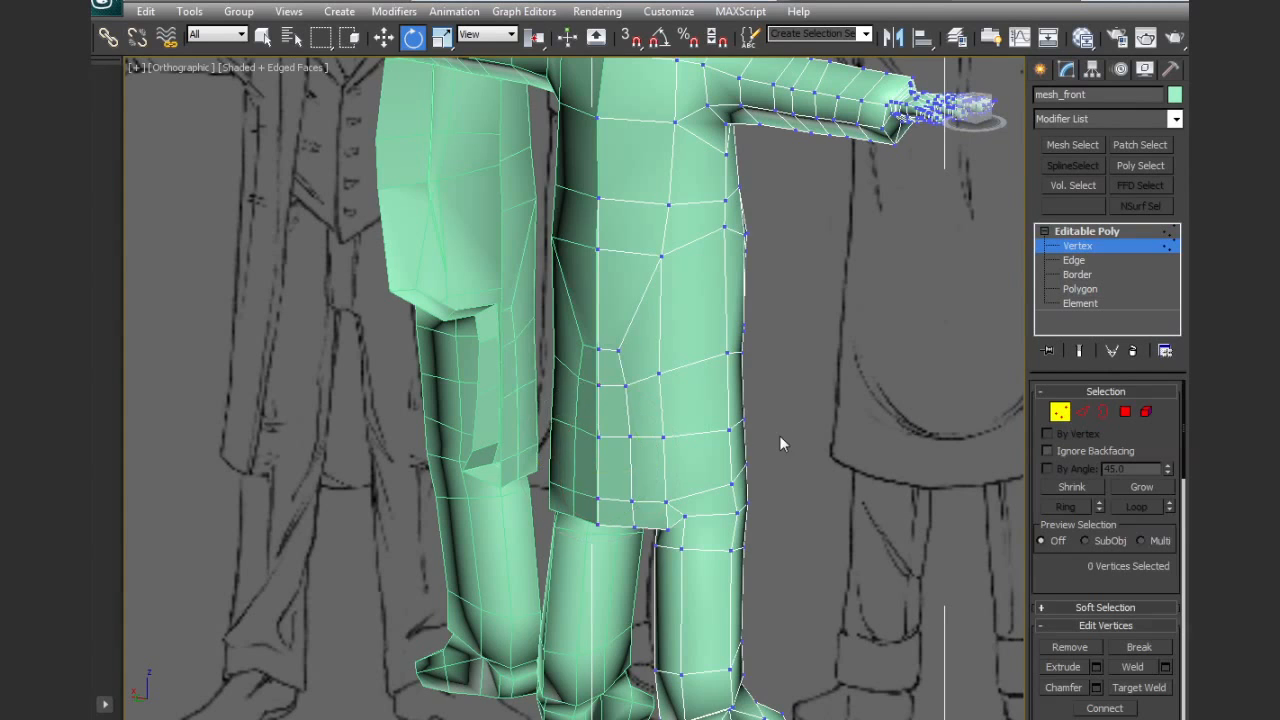
pyautogui.press('F4')
pyautogui.keyDown('alt'); pyautogui.moveTo(724, 465); pyautogui.dragTo(563, 467, button='middle'); pyautogui.keyUp('alt')
pyautogui.keyDown('alt'); pyautogui.moveTo(931, 383); pyautogui.dragTo(918, 348, button='middle'); pyautogui.keyUp('alt')
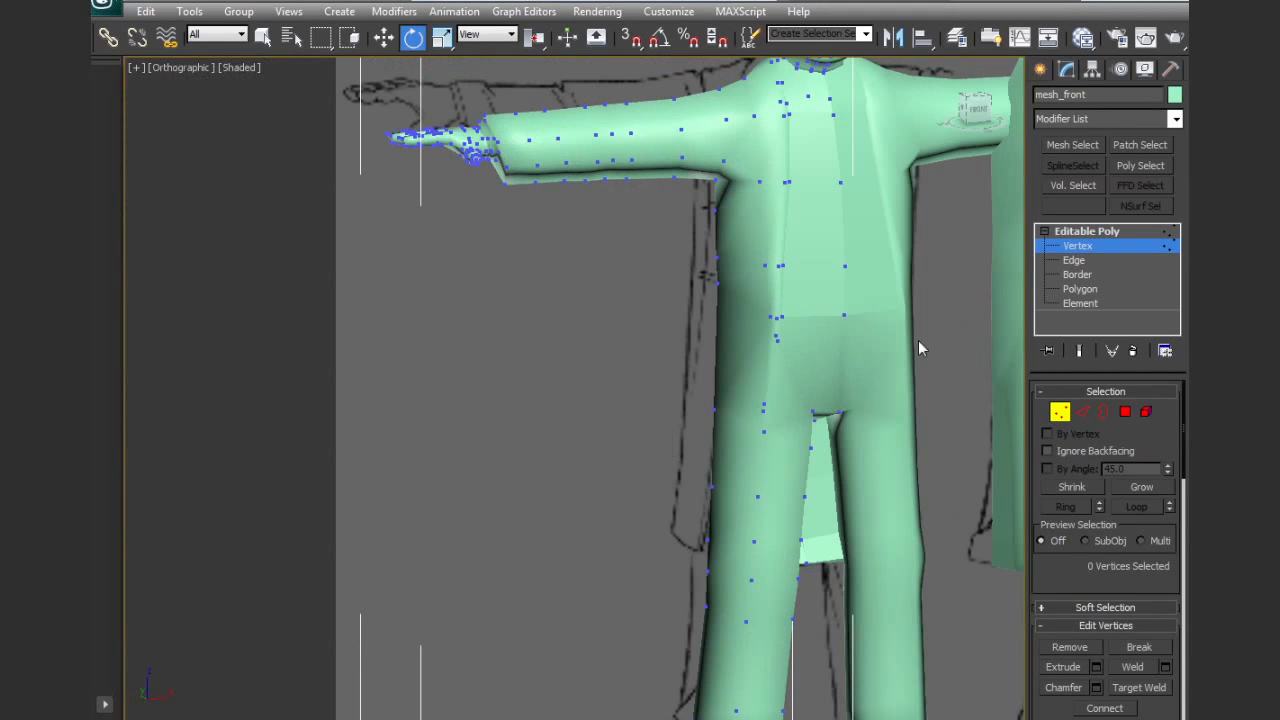
pyautogui.click(1066, 411)
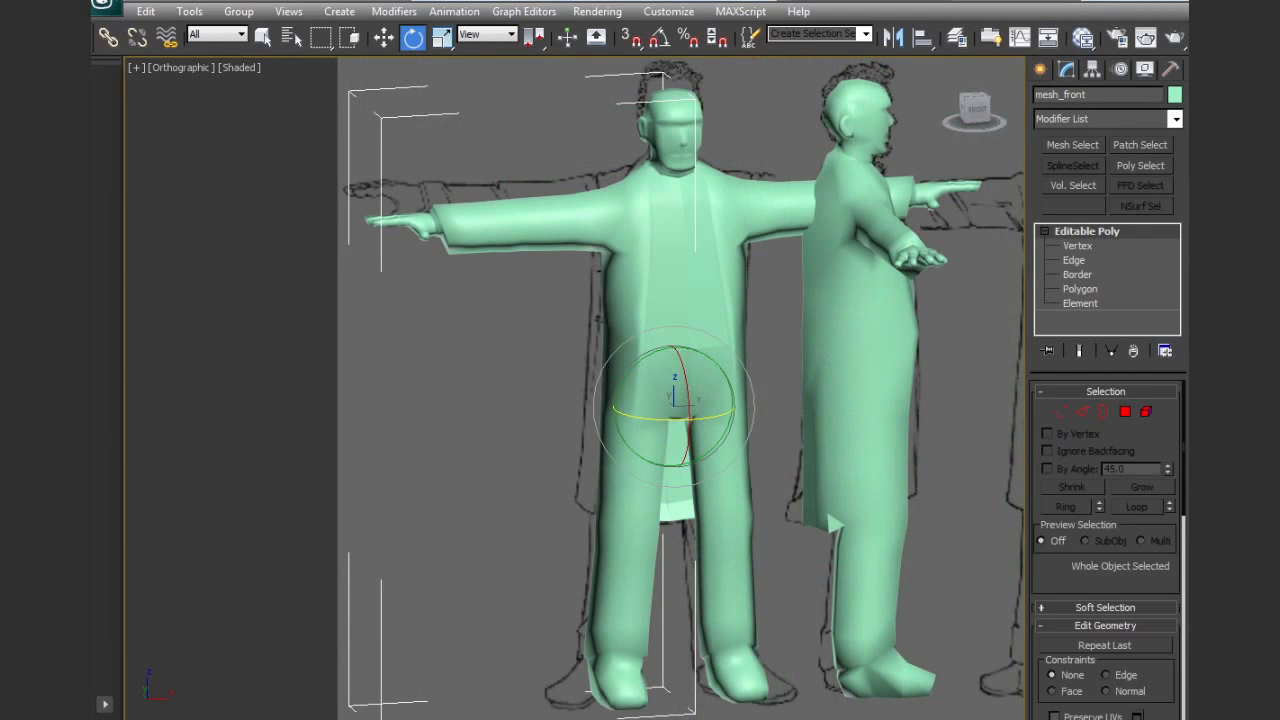
pyautogui.keyDown('alt'); pyautogui.moveTo(808, 306); pyautogui.dragTo(766, 354, button='middle'); pyautogui.keyUp('alt')
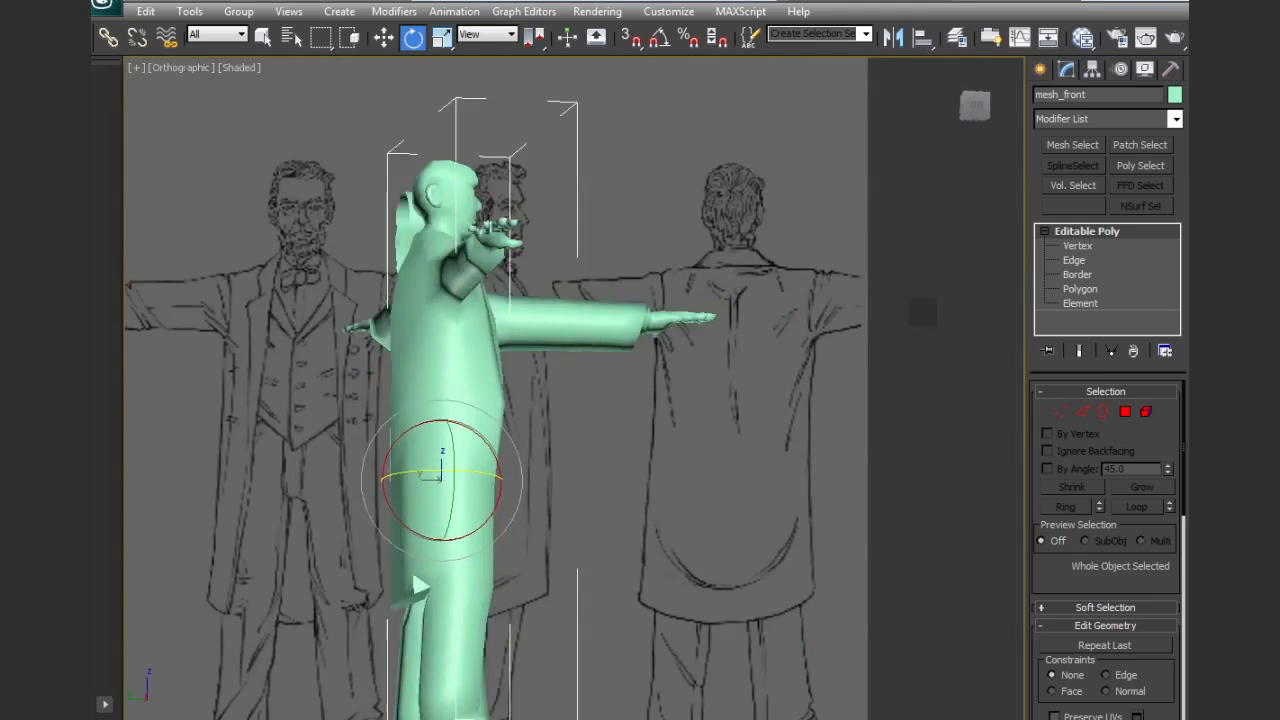
pyautogui.keyDown('alt'); pyautogui.moveTo(420, 587); pyautogui.dragTo(795, 570, button='middle'); pyautogui.keyUp('alt')
pyautogui.moveTo(748, 368)
pyautogui.keyDown('alt'); pyautogui.mouseDown(button='middle')
pyautogui.moveTo(746, 349)
pyautogui.moveTo(768, 381)
pyautogui.mouseUp(button='middle'); pyautogui.keyUp('alt')
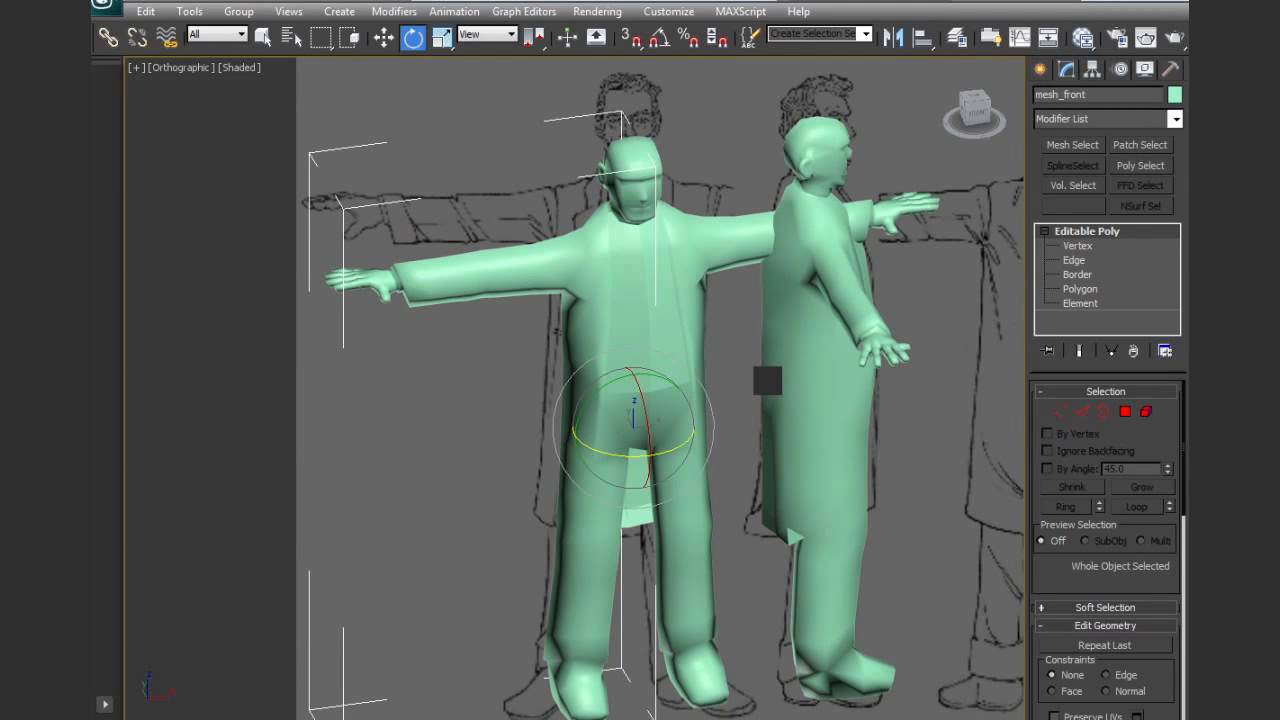
pyautogui.keyDown('alt'); pyautogui.moveTo(767, 380); pyautogui.dragTo(776, 370, button='middle'); pyautogui.keyUp('alt')
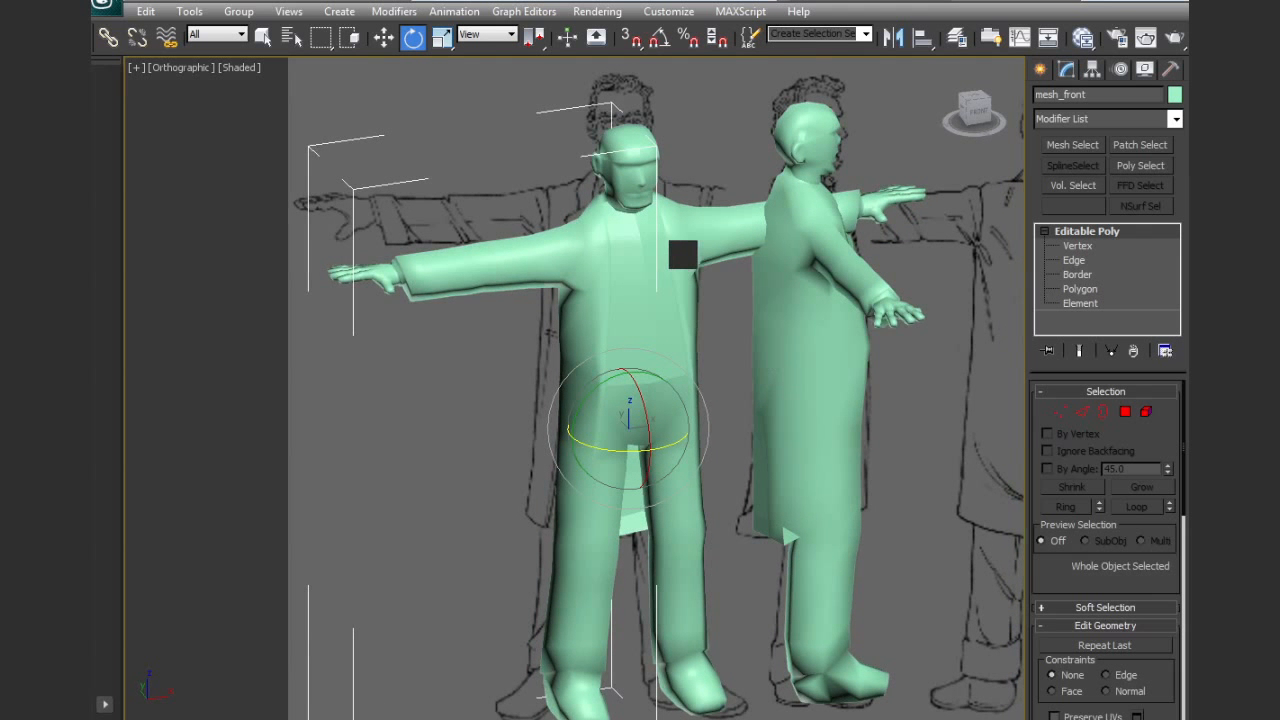
pyautogui.moveTo(683, 255); pyautogui.dragTo(712, 350, button='middle')
# Frame the head in the front view with its edges shown and compare the face mesh with the reference drawing
pyautogui.press('f')
pyautogui.press('z')
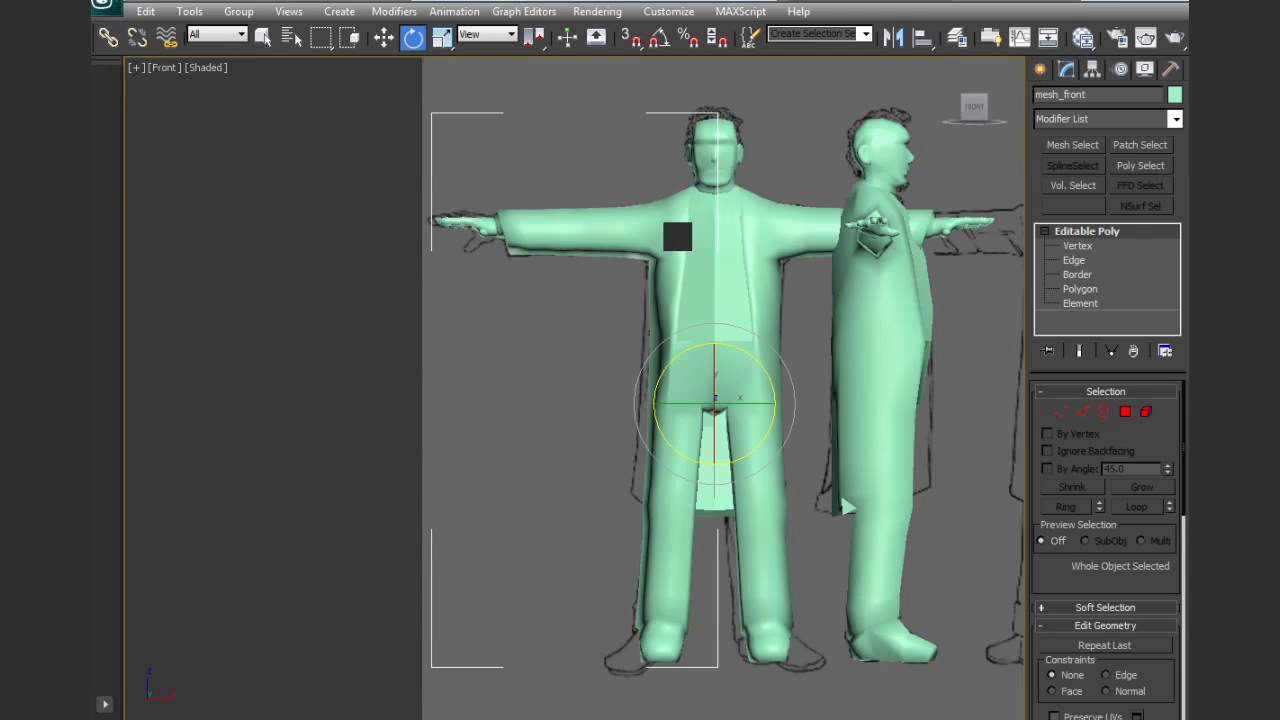
pyautogui.moveTo(677, 237); pyautogui.dragTo(589, 480, button='middle')
pyautogui.scroll(5, 676, 402)
pyautogui.scroll(5, 675, 401)
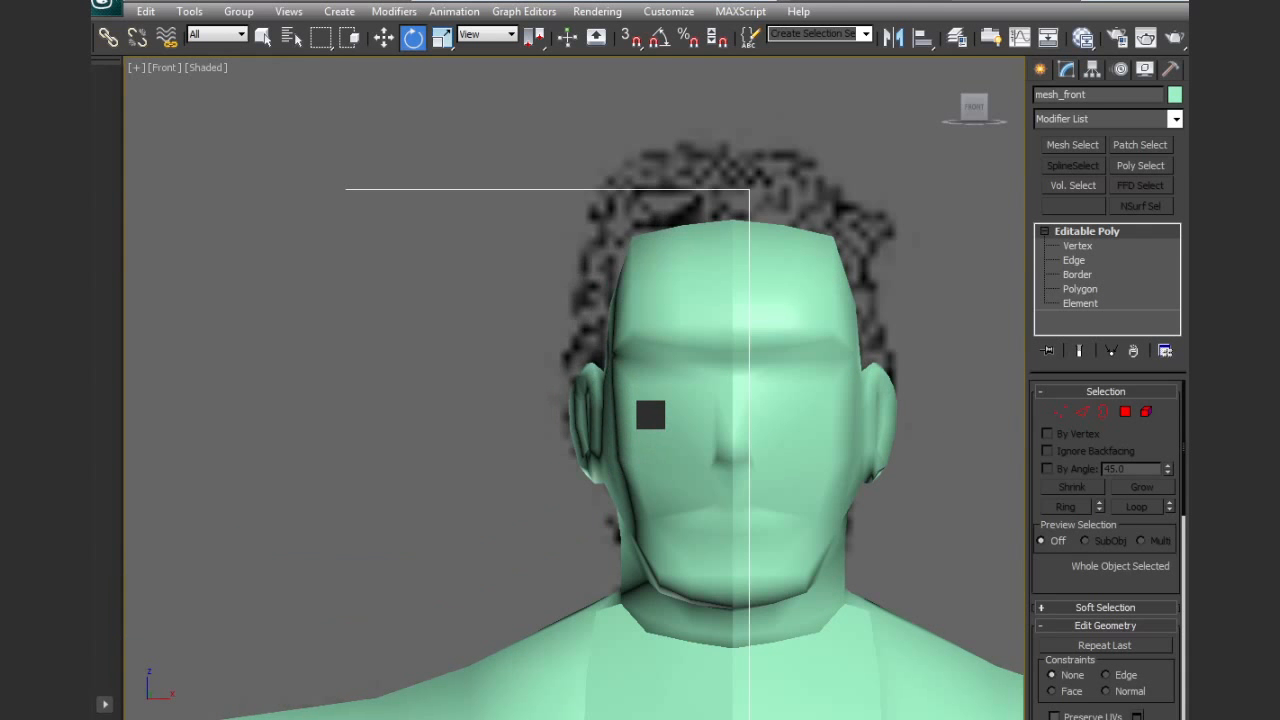
pyautogui.press('F4')
pyautogui.scroll(4, 665, 415)
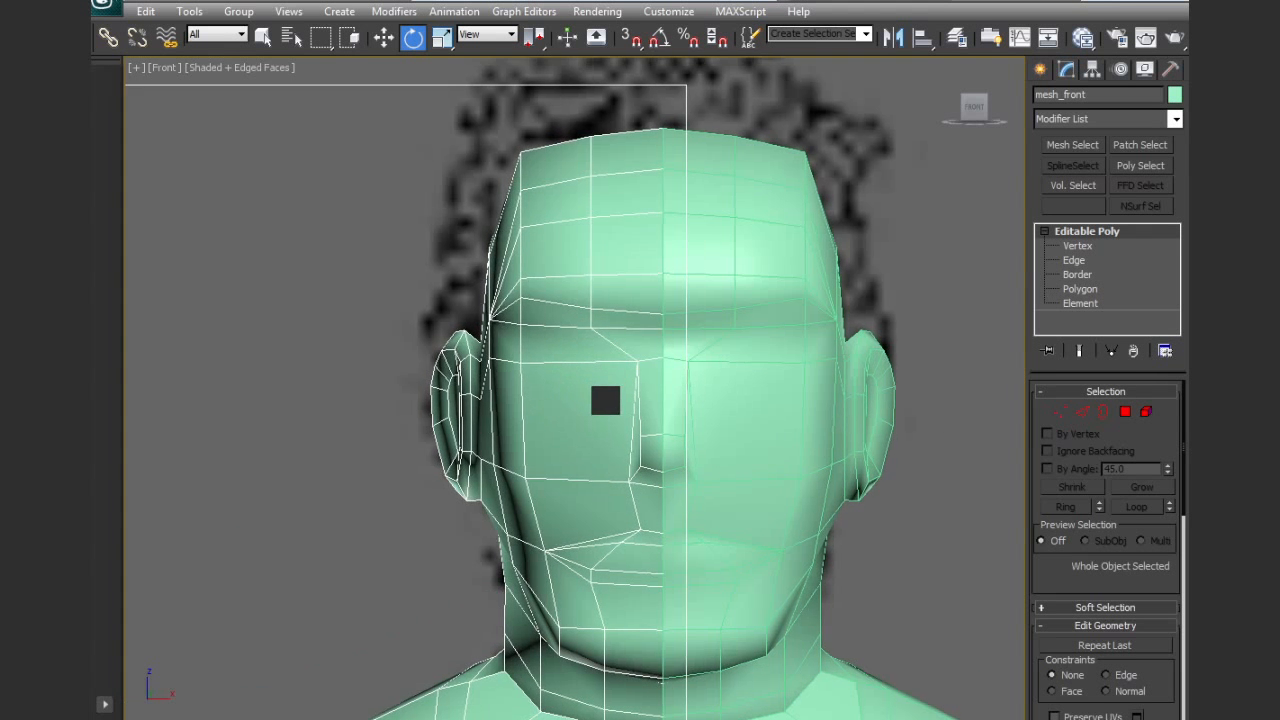
pyautogui.press('w')
pyautogui.scroll(5, 640, 405)
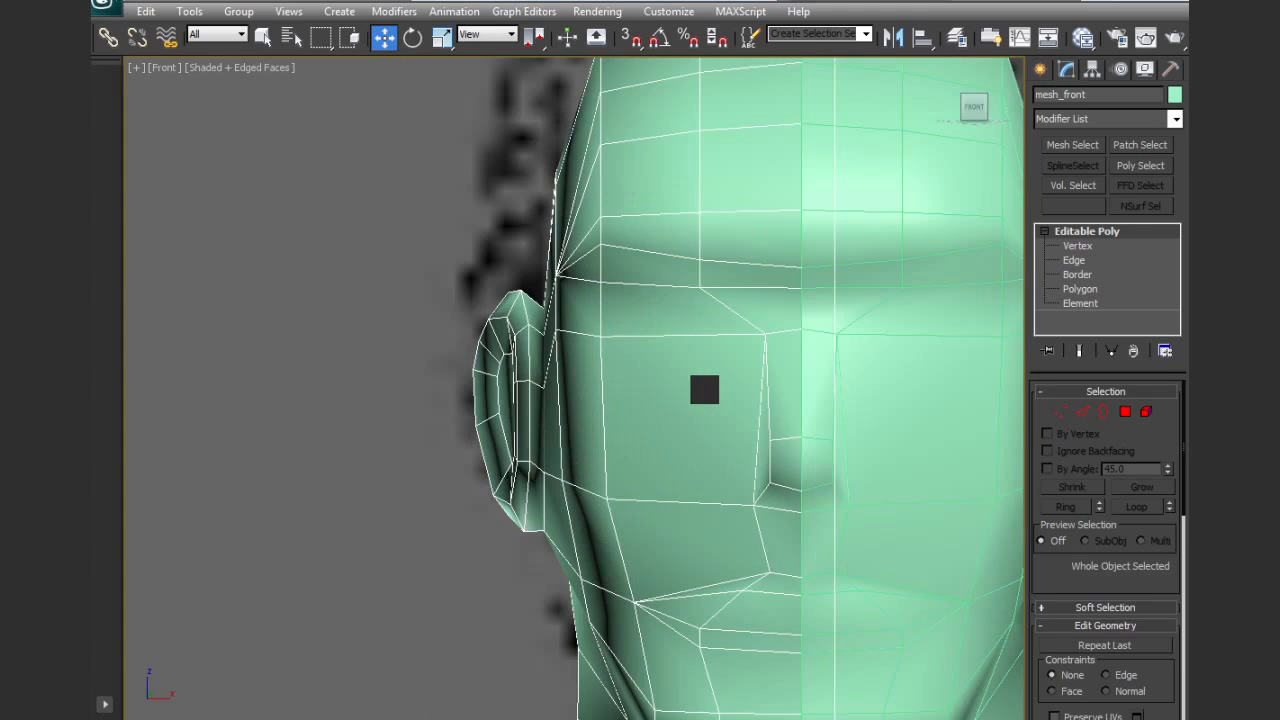
pyautogui.press('F3')
pyautogui.moveTo(704, 390); pyautogui.dragTo(657, 428, button='middle')
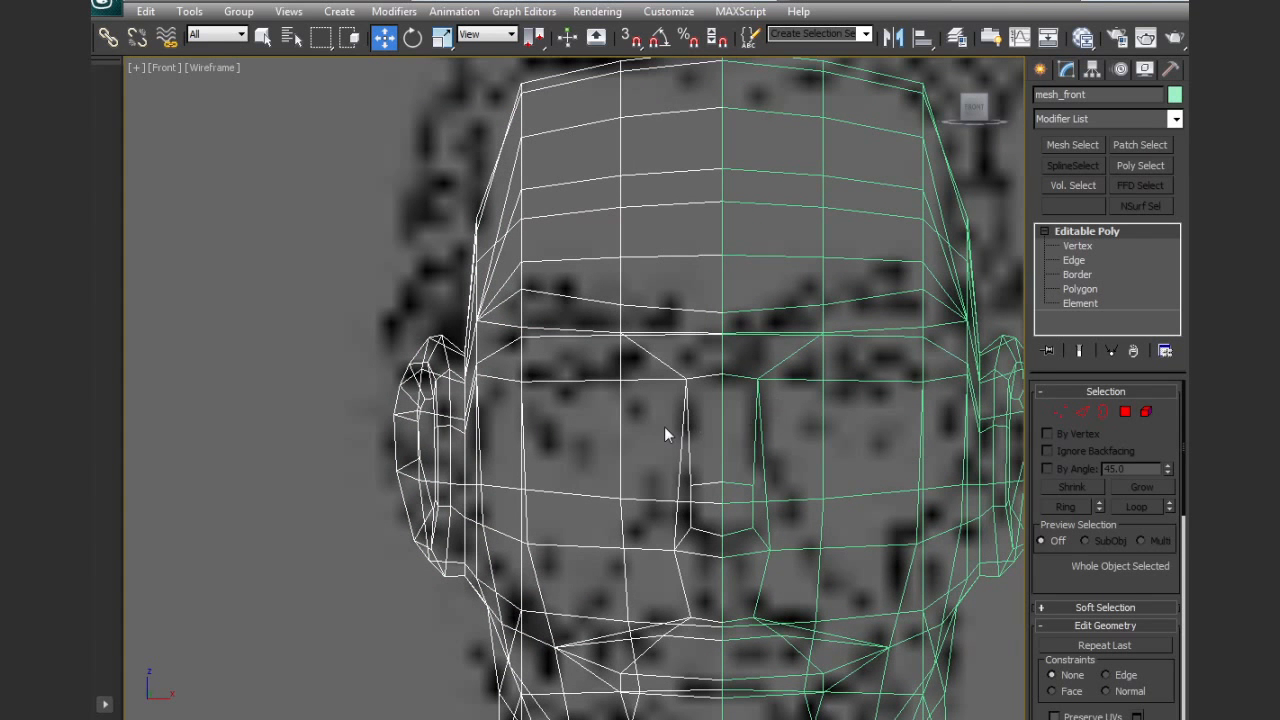
pyautogui.press('F3')
pyautogui.scroll(-3, 1118, 420)
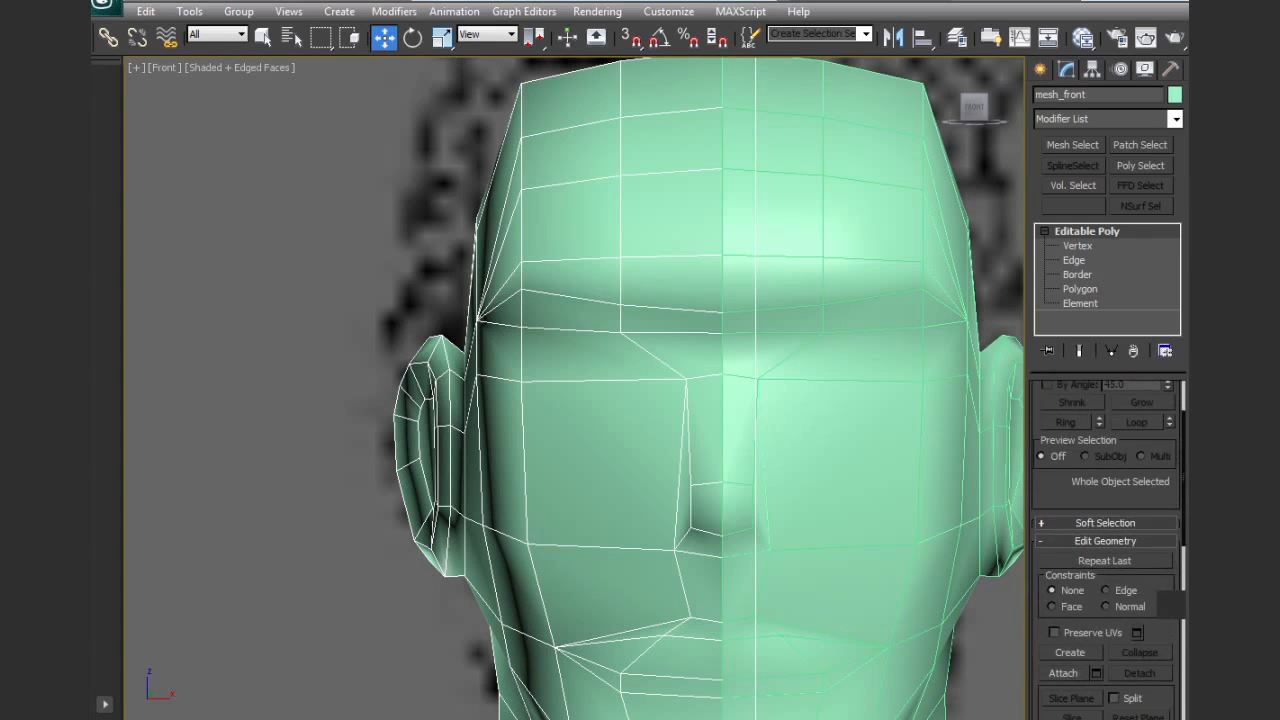
# Cut new edges from the side of the nose around the nostril down to the cheek's horizontal edge
pyautogui.click(1071, 289)
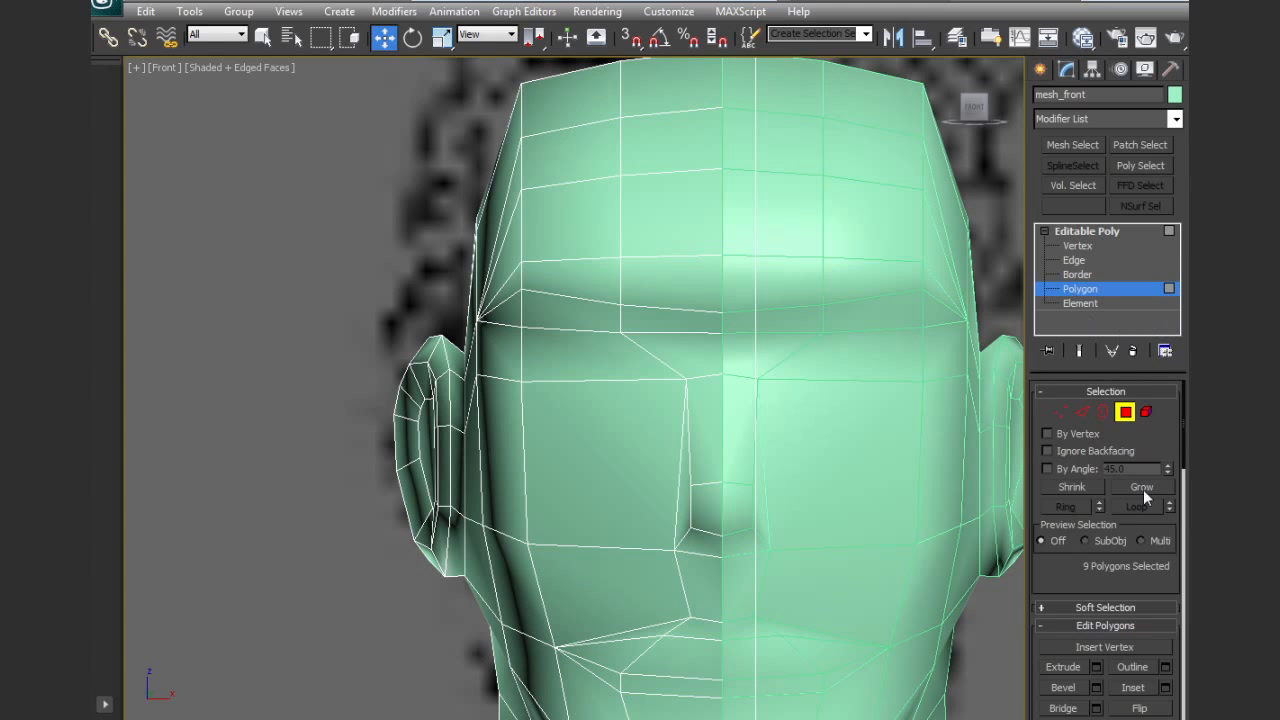
pyautogui.scroll(-5, 1107, 537)
pyautogui.click(1150, 704)
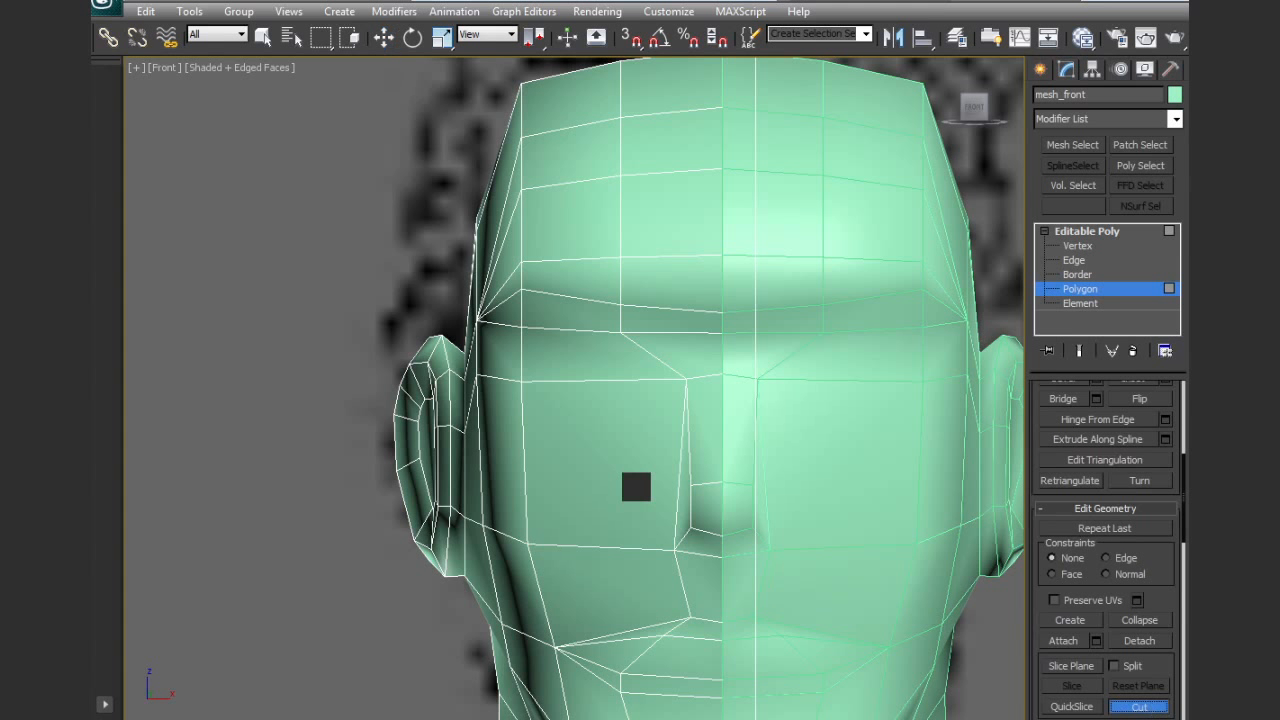
pyautogui.press('F3')
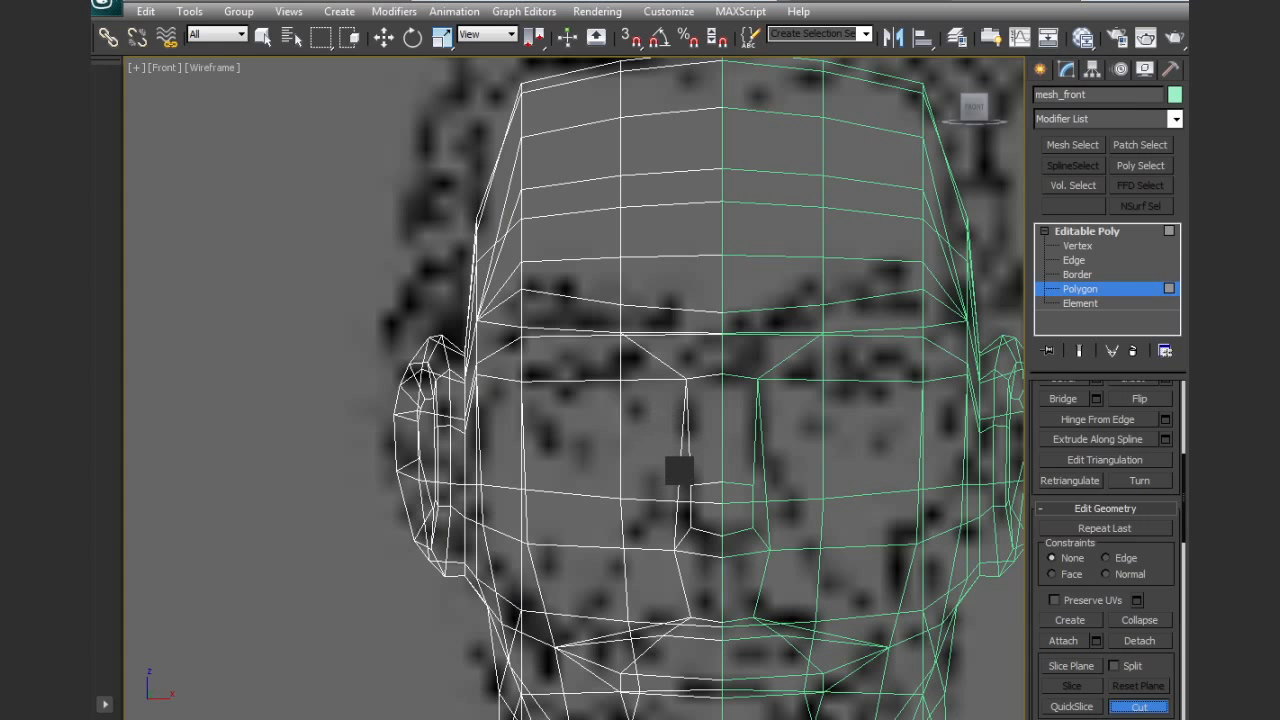
pyautogui.press('F3')
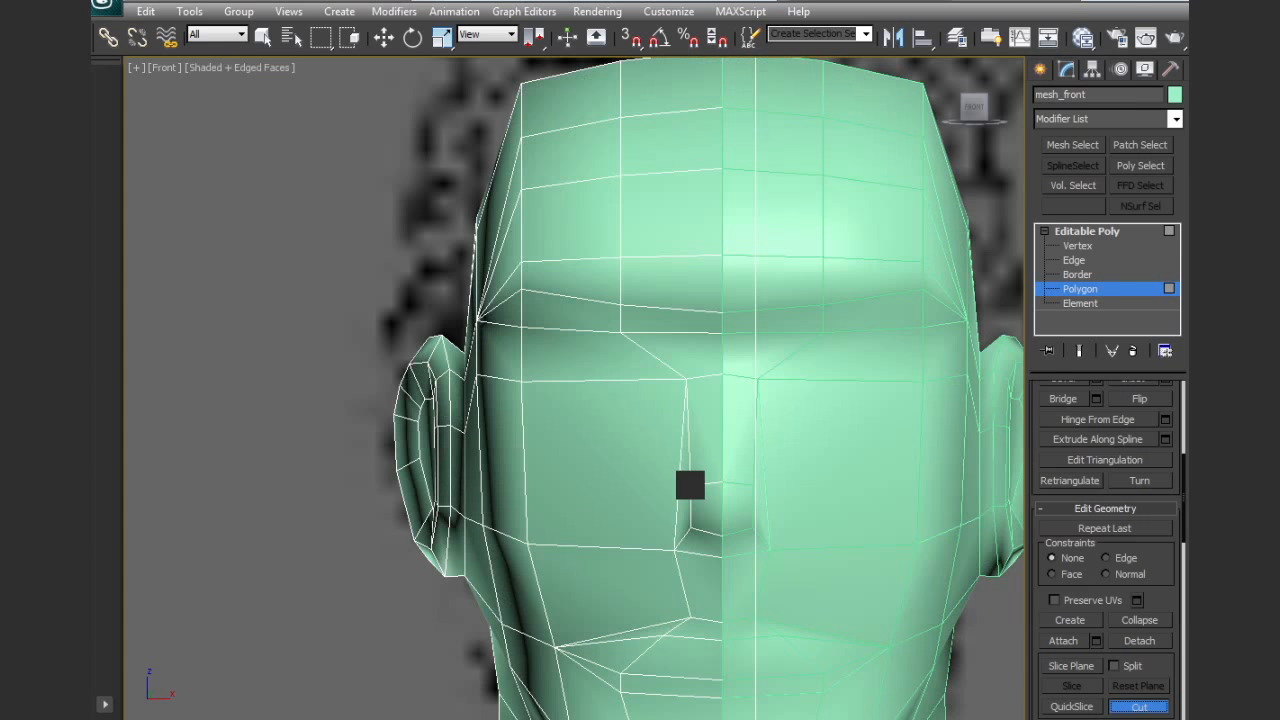
pyautogui.click(645, 512)
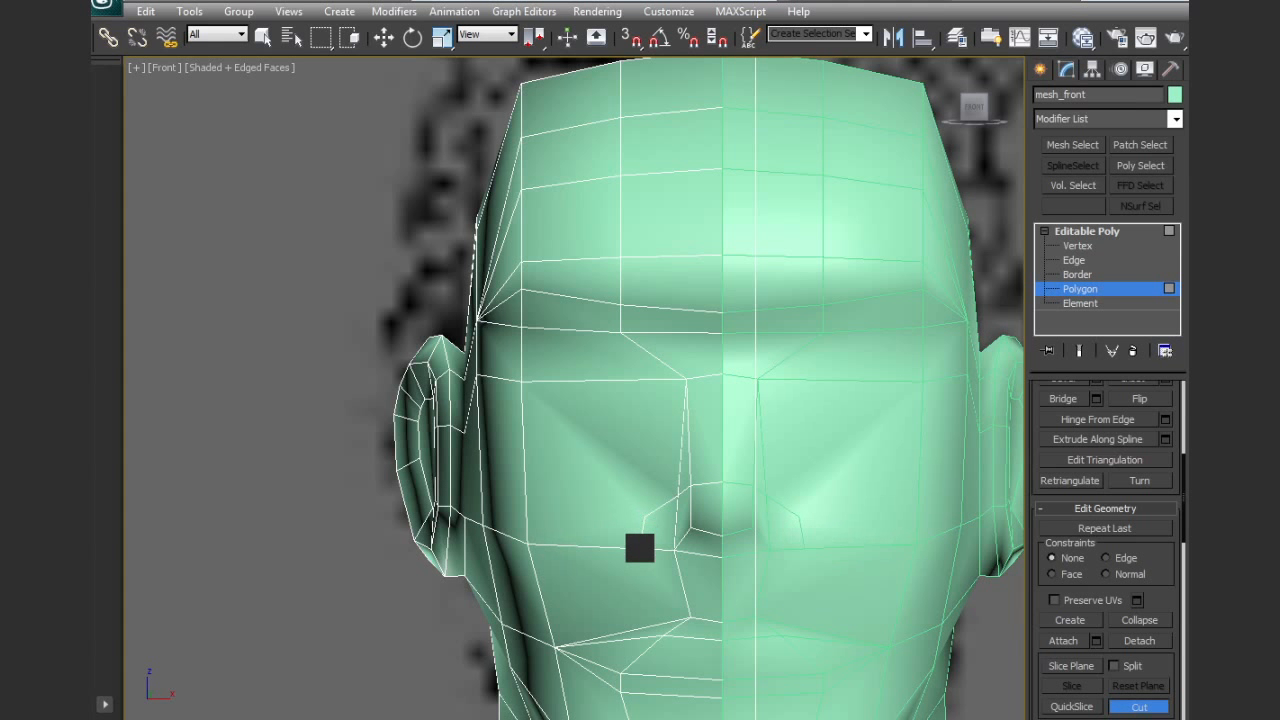
pyautogui.click(643, 549)
pyautogui.rightClick(643, 549)
# Cut edges from the nose bridge and from the nostril across the cheek to the ear
pyautogui.click(722, 429)
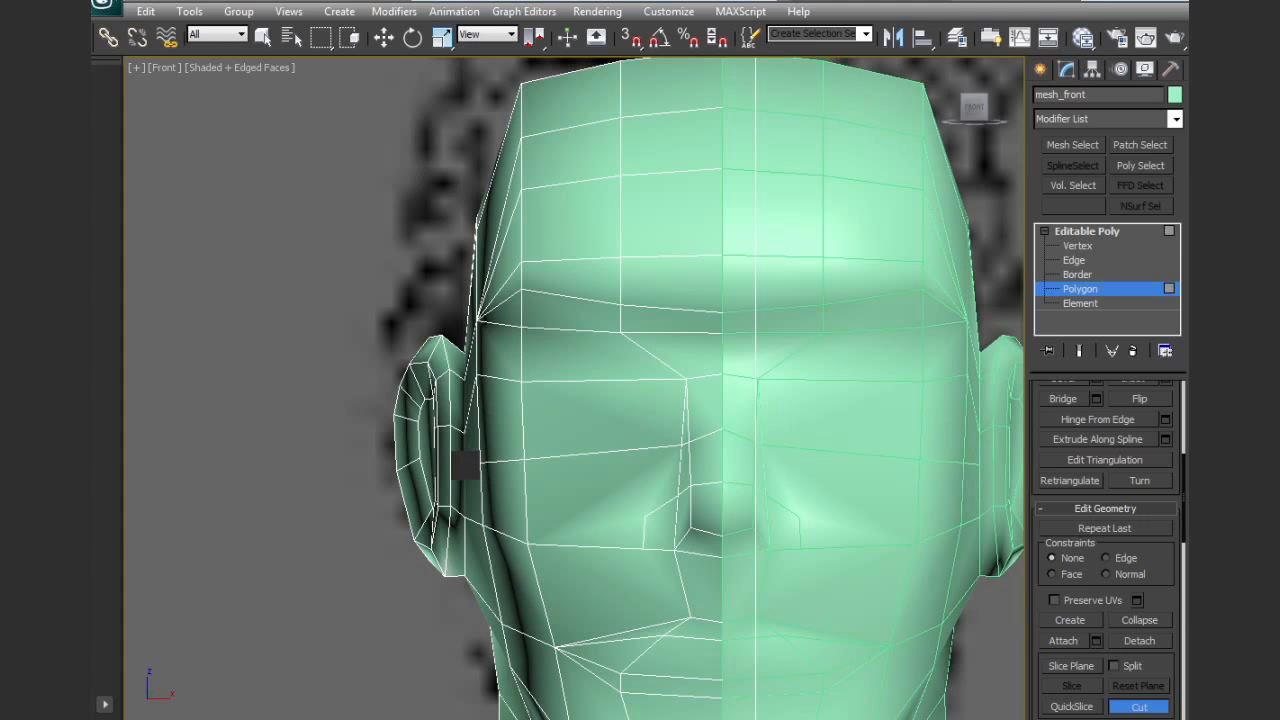
pyautogui.keyDown('alt'); pyautogui.moveTo(614, 506); pyautogui.dragTo(826, 491, button='middle'); pyautogui.keyUp('alt')
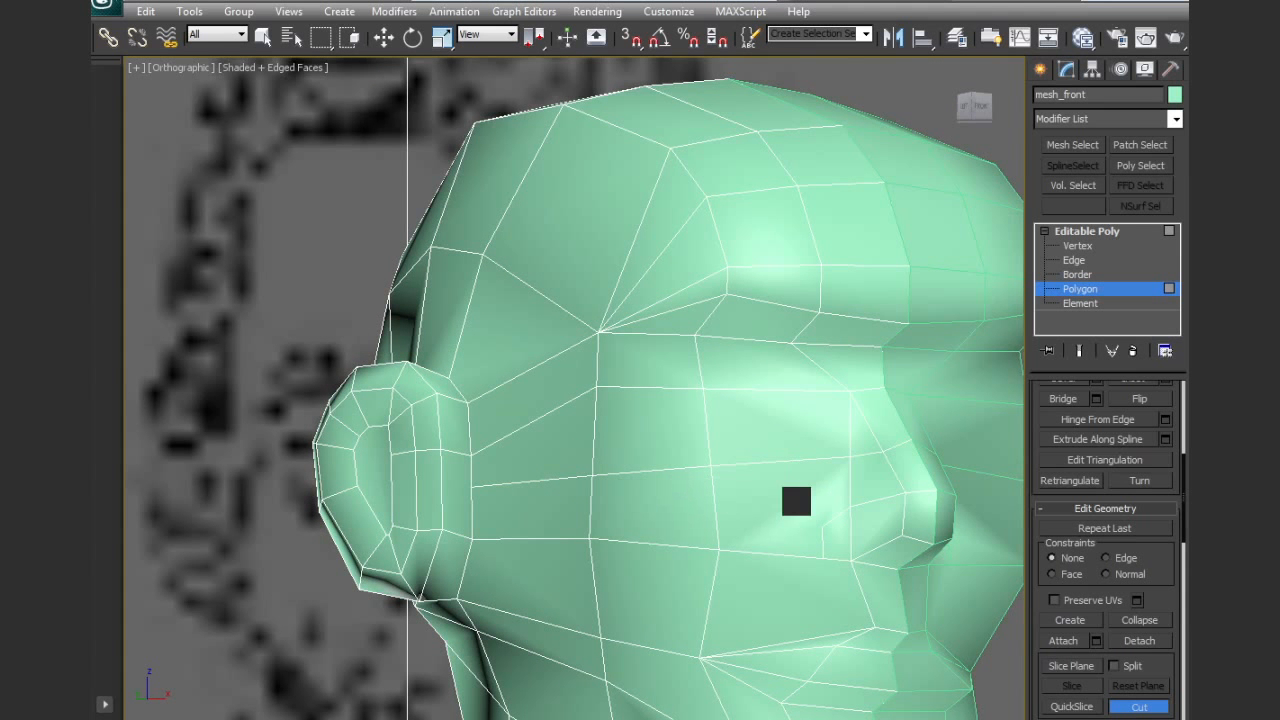
pyautogui.click(706, 512)
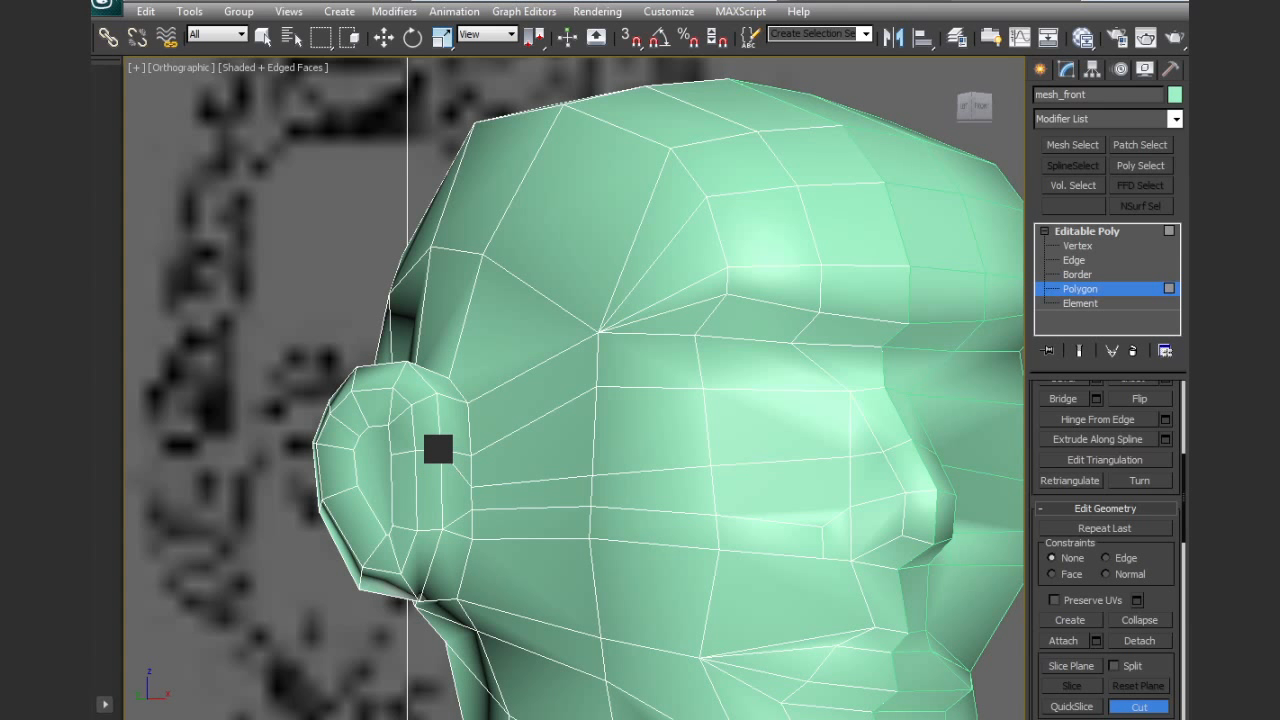
# Bevel the two polygons at the side of the nose outward by a small height with a 0.0 outline to form the nostril
pyautogui.moveTo(856, 451); pyautogui.dragTo(699, 395, button='middle')
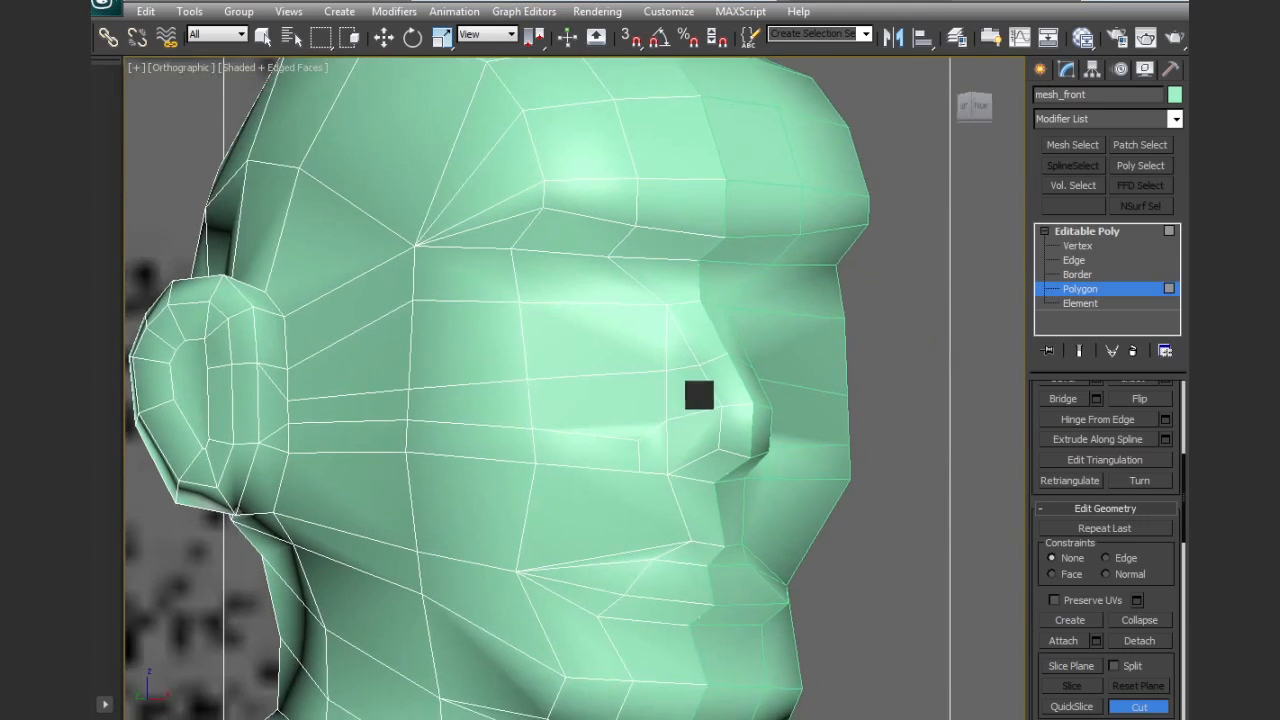
pyautogui.scroll(2, 699, 395)
pyautogui.press('w')
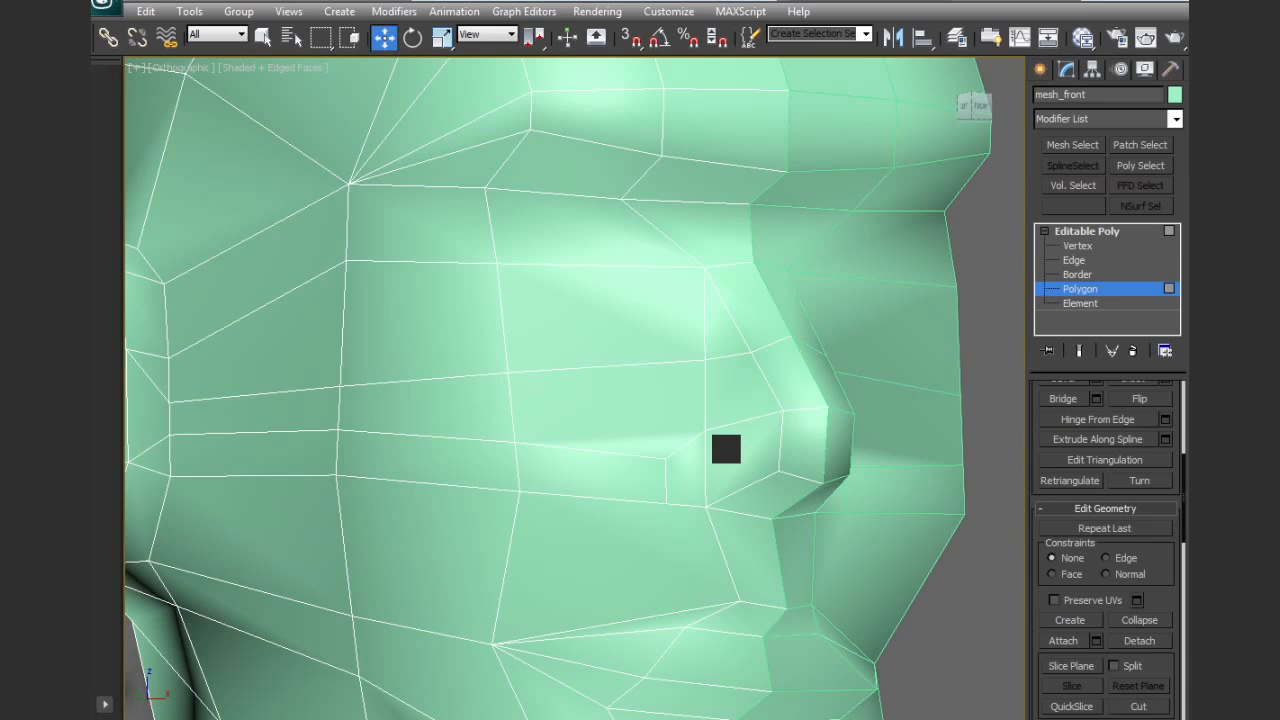
pyautogui.press('5')
pyautogui.click(724, 465)
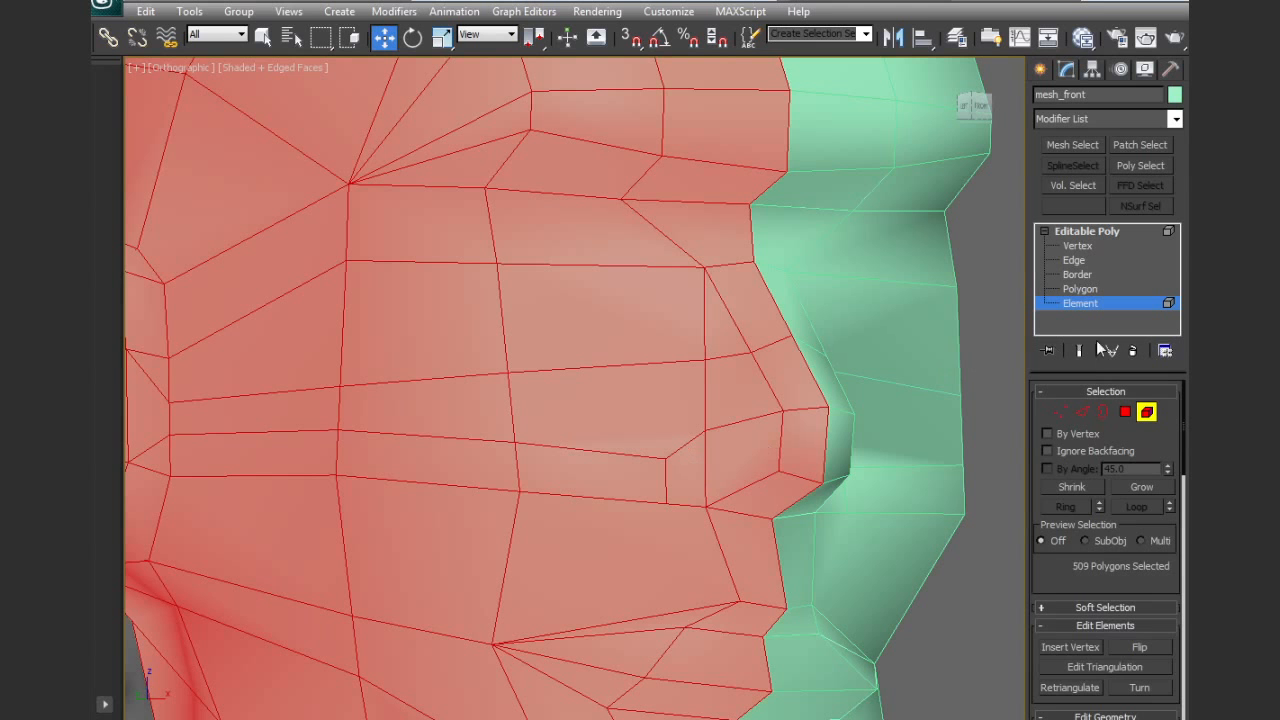
pyautogui.press('4')
pyautogui.click(688, 468)
pyautogui.keyDown('ctrl'); pyautogui.click(729, 451); pyautogui.keyUp('ctrl')
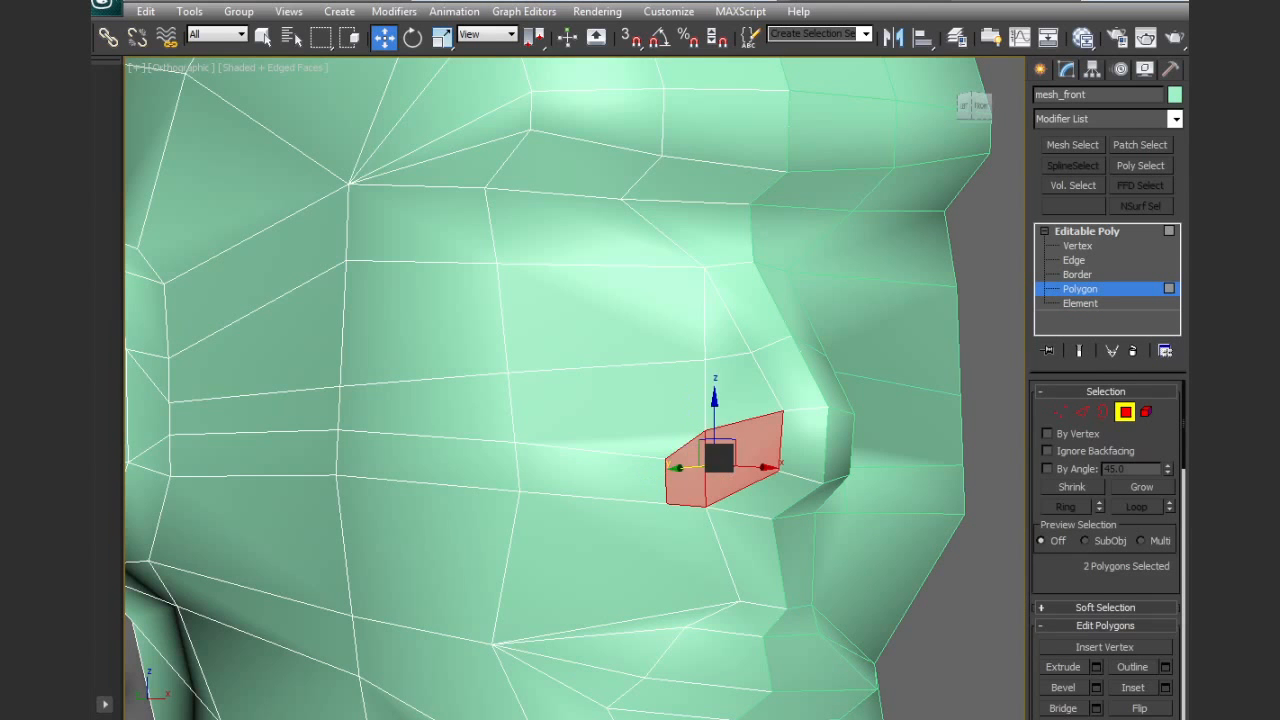
pyautogui.keyDown('alt'); pyautogui.moveTo(758, 484); pyautogui.dragTo(815, 538, button='middle'); pyautogui.keyUp('alt')
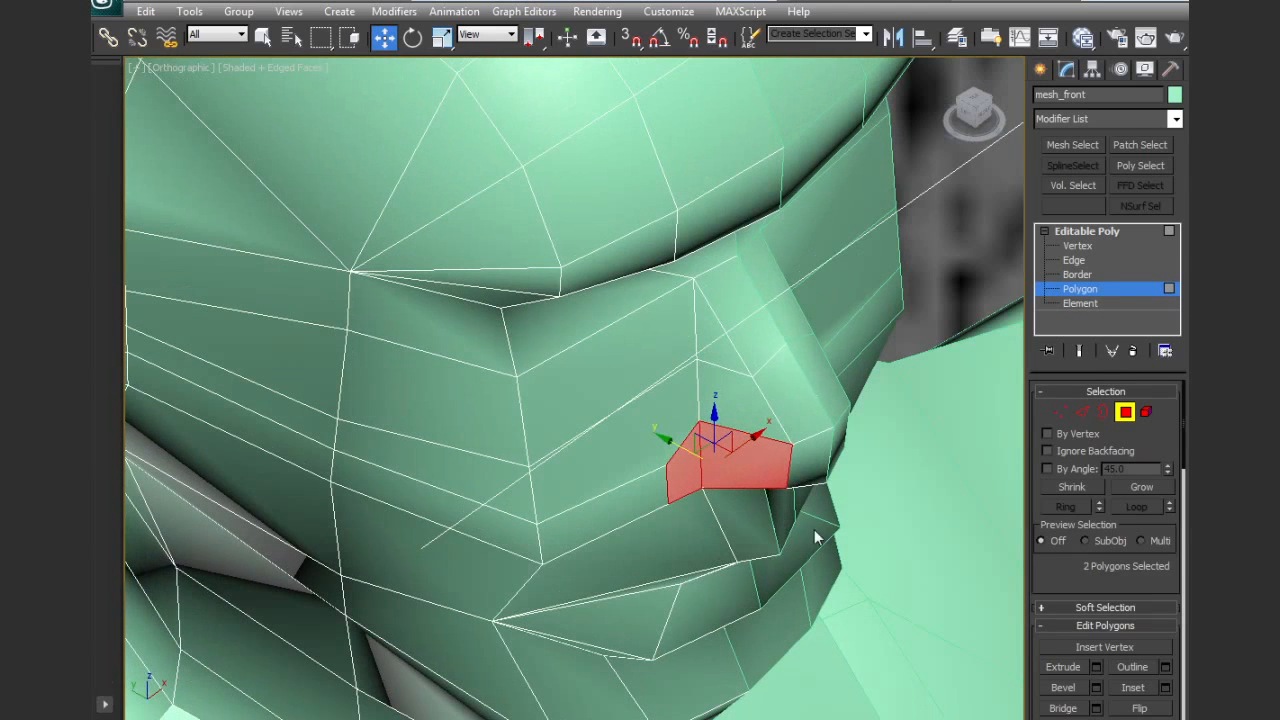
pyautogui.click(1096, 687)
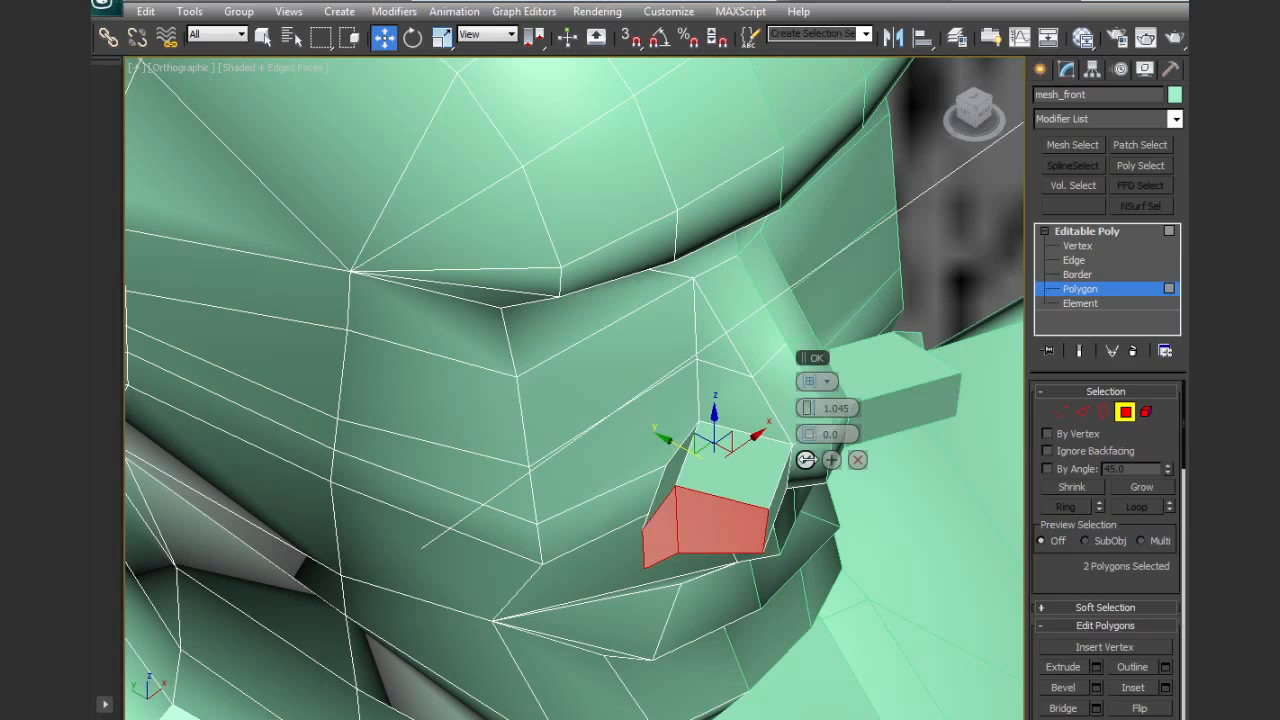
pyautogui.moveTo(812, 408); pyautogui.dragTo(811, 421)
pyautogui.click(806, 460)
# Reposition the vertical edges of the bevelled nostril to taper its outer wall toward the face
pyautogui.press('2')
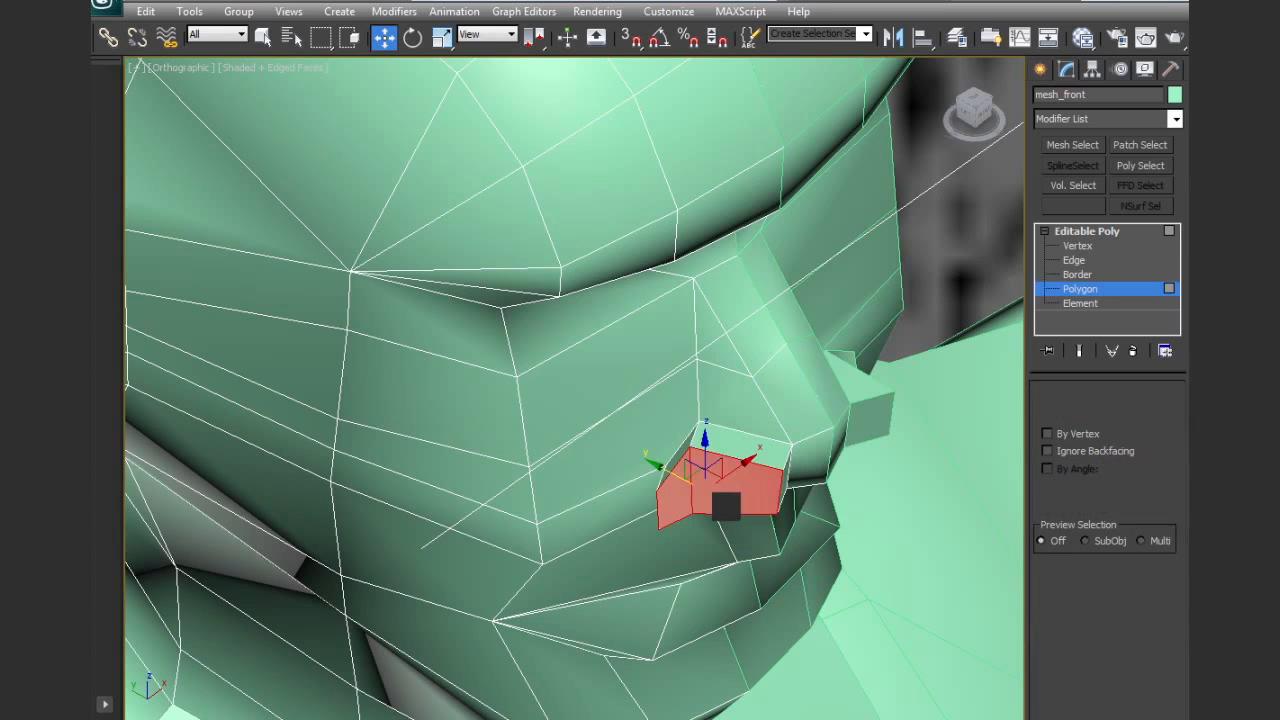
pyautogui.click(691, 499)
pyautogui.moveTo(742, 473)
pyautogui.keyDown('alt'); pyautogui.mouseDown(button='middle')
pyautogui.moveTo(749, 525)
pyautogui.moveTo(700, 452)
pyautogui.moveTo(758, 485)
pyautogui.mouseUp(button='middle'); pyautogui.keyUp('alt')
pyautogui.moveTo(782, 510); pyautogui.dragTo(757, 489)
pyautogui.click(660, 505)
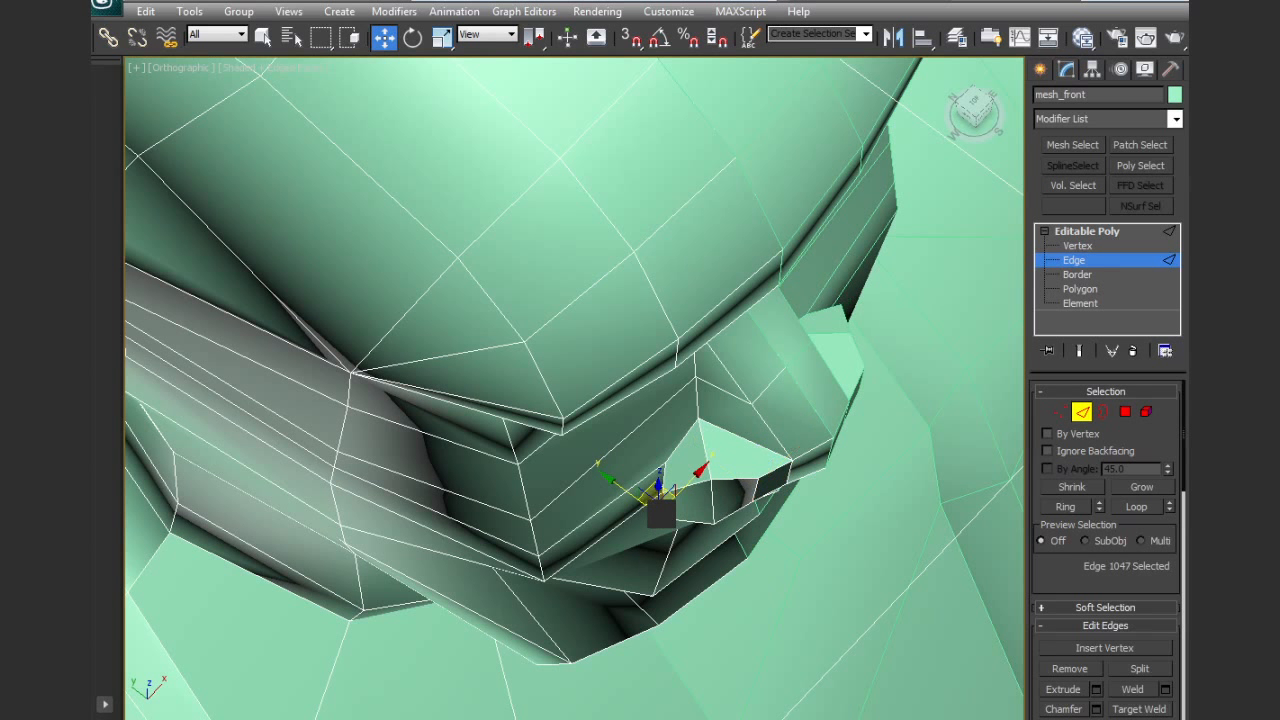
pyautogui.moveTo(668, 496); pyautogui.dragTo(750, 479)
pyautogui.keyDown('alt'); pyautogui.moveTo(750, 480); pyautogui.dragTo(740, 385, button='middle'); pyautogui.keyUp('alt')
pyautogui.press('r')
pyautogui.moveTo(747, 479); pyautogui.dragTo(714, 583)
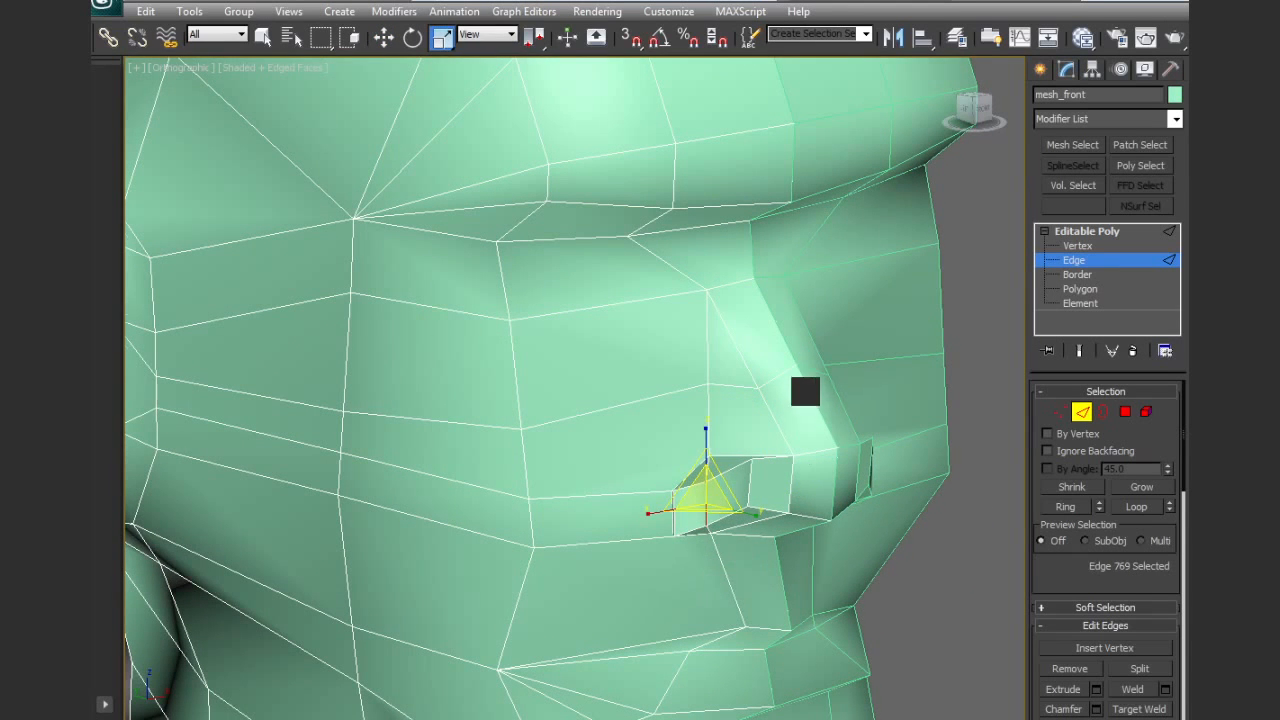
# Move the upper front vertex of the bevelled nostril downward and inward
pyautogui.scroll(5, 738, 370)
pyautogui.press('w')
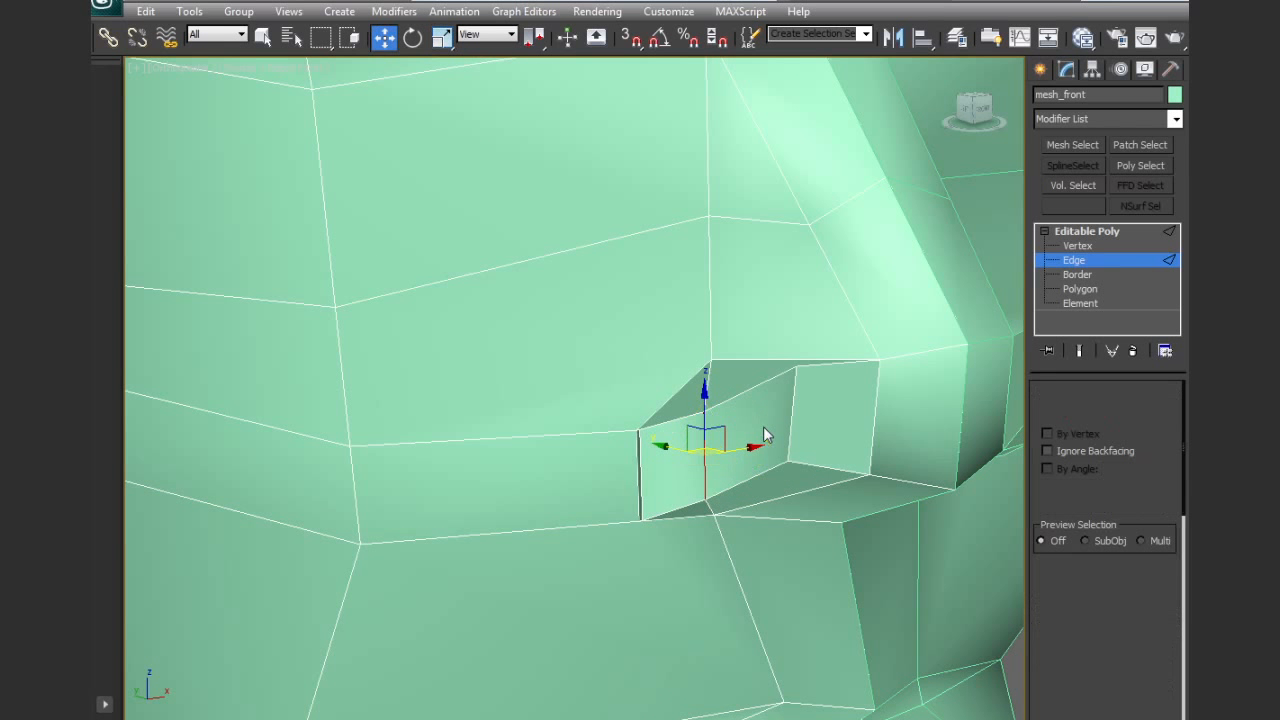
pyautogui.press('1')
pyautogui.click(794, 362)
pyautogui.moveTo(794, 362); pyautogui.dragTo(800, 418)
pyautogui.moveTo(786, 429); pyautogui.dragTo(764, 402, button='middle')
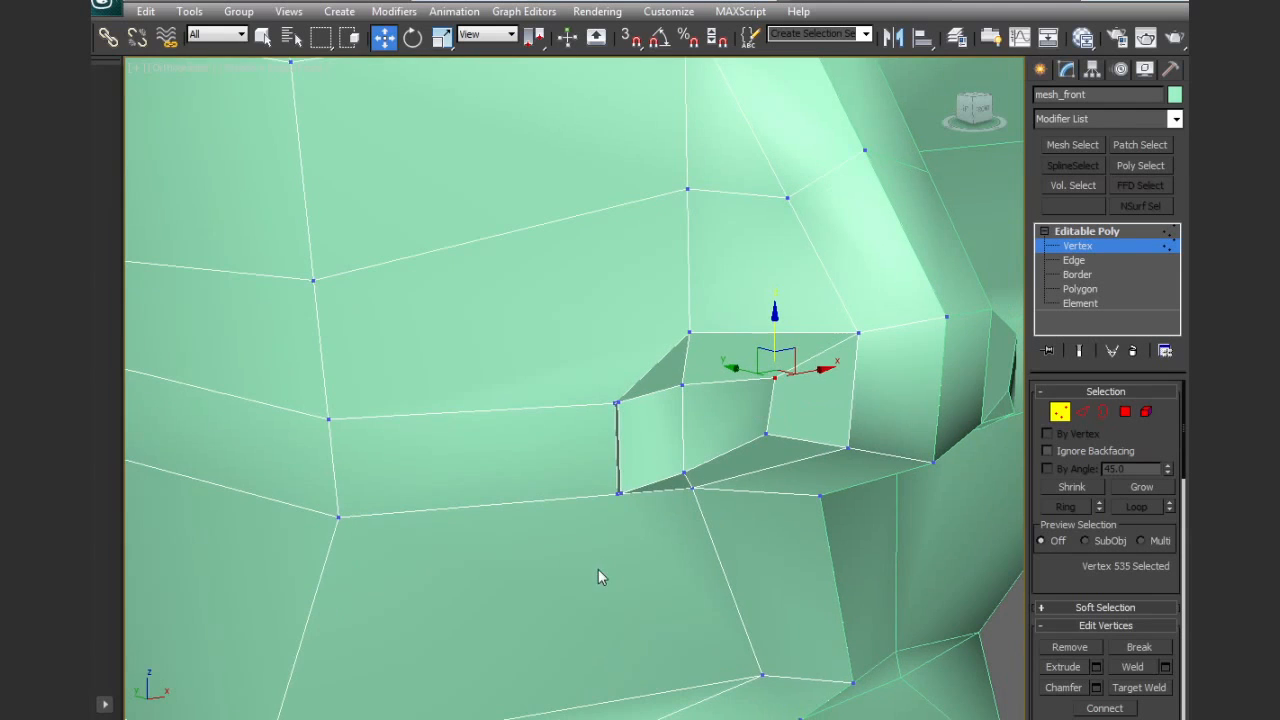
# Move the nostril's middle and rear outer vertical edges forward toward the nose tip
pyautogui.click(621, 490)
pyautogui.keyDown('alt'); pyautogui.moveTo(621, 490); pyautogui.dragTo(712, 548, button='middle'); pyautogui.keyUp('alt')
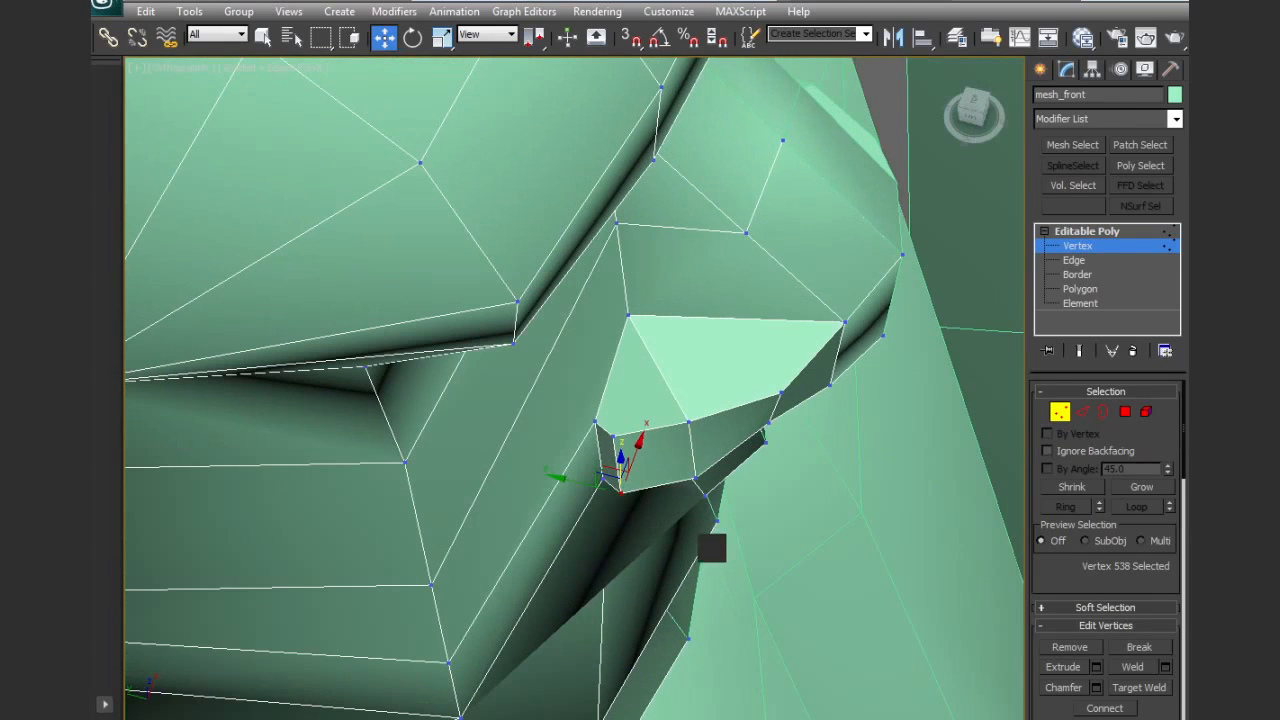
pyautogui.keyDown('alt'); pyautogui.moveTo(605, 476); pyautogui.dragTo(641, 478, button='middle'); pyautogui.keyUp('alt')
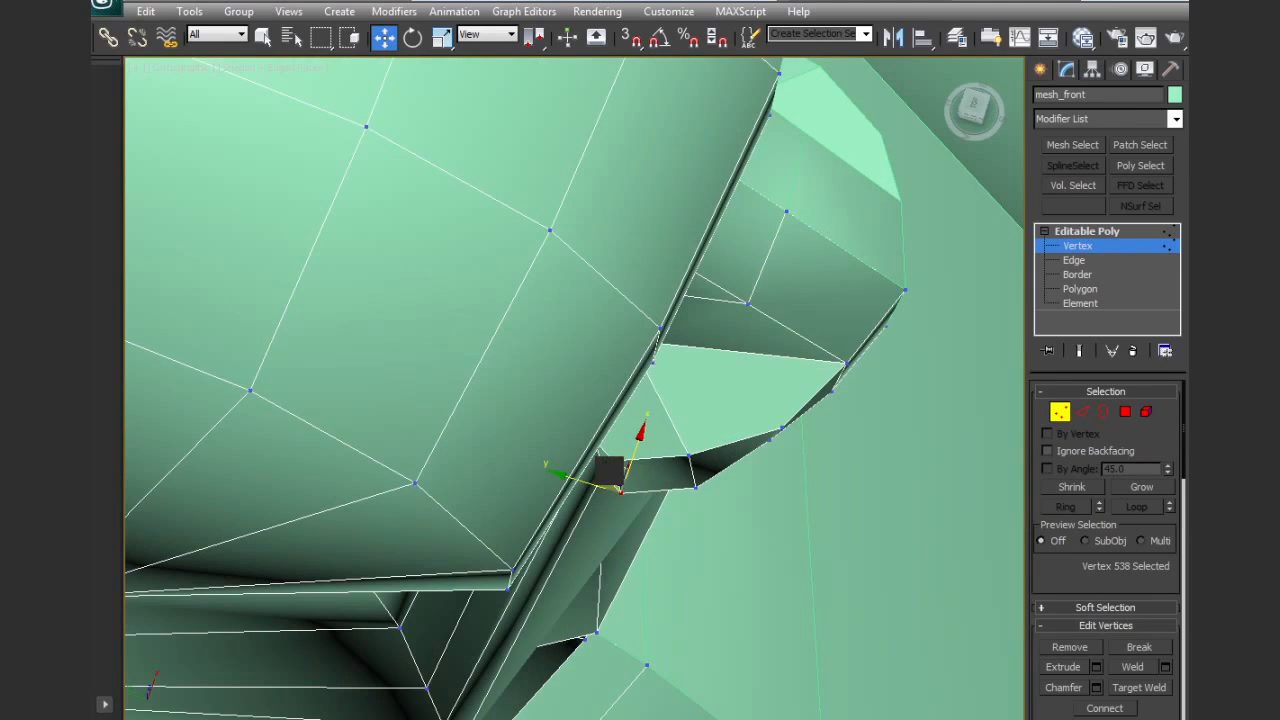
pyautogui.click(1081, 412)
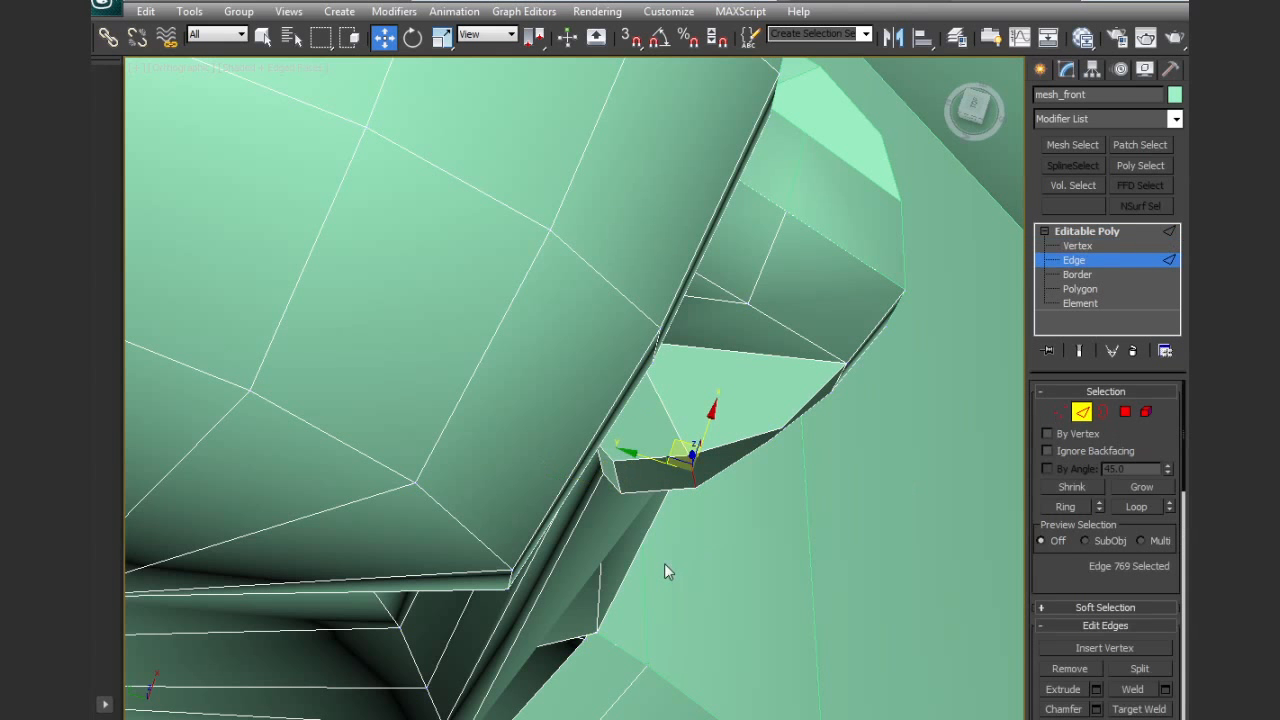
pyautogui.moveTo(675, 447); pyautogui.dragTo(697, 443)
pyautogui.click(616, 472)
# Shift the nostril's front vertex and the adjoining nose vertex to smooth the transition into the nose tip
pyautogui.click(1059, 412)
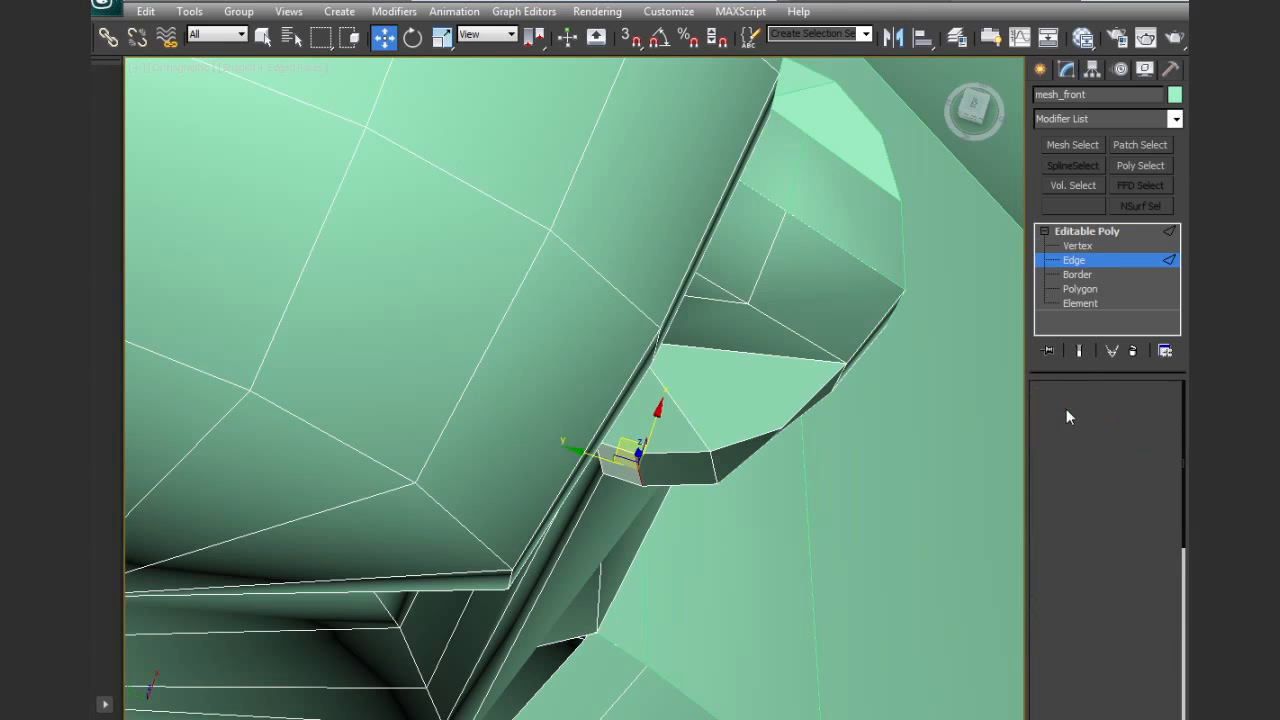
pyautogui.moveTo(782, 429); pyautogui.dragTo(761, 419)
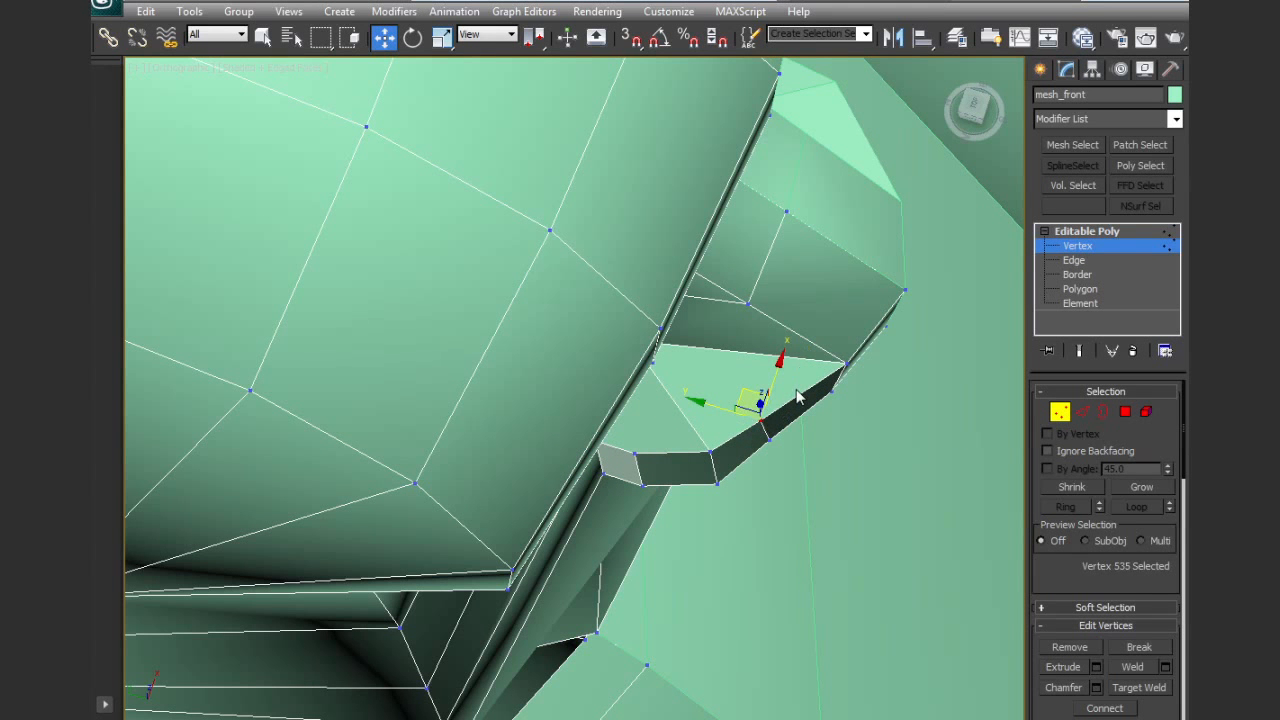
pyautogui.moveTo(846, 362); pyautogui.dragTo(835, 360)
pyautogui.moveTo(853, 392)
pyautogui.keyDown('alt'); pyautogui.mouseDown(button='middle')
pyautogui.moveTo(823, 312)
pyautogui.moveTo(828, 388)
pyautogui.mouseUp(button='middle'); pyautogui.keyUp('alt')
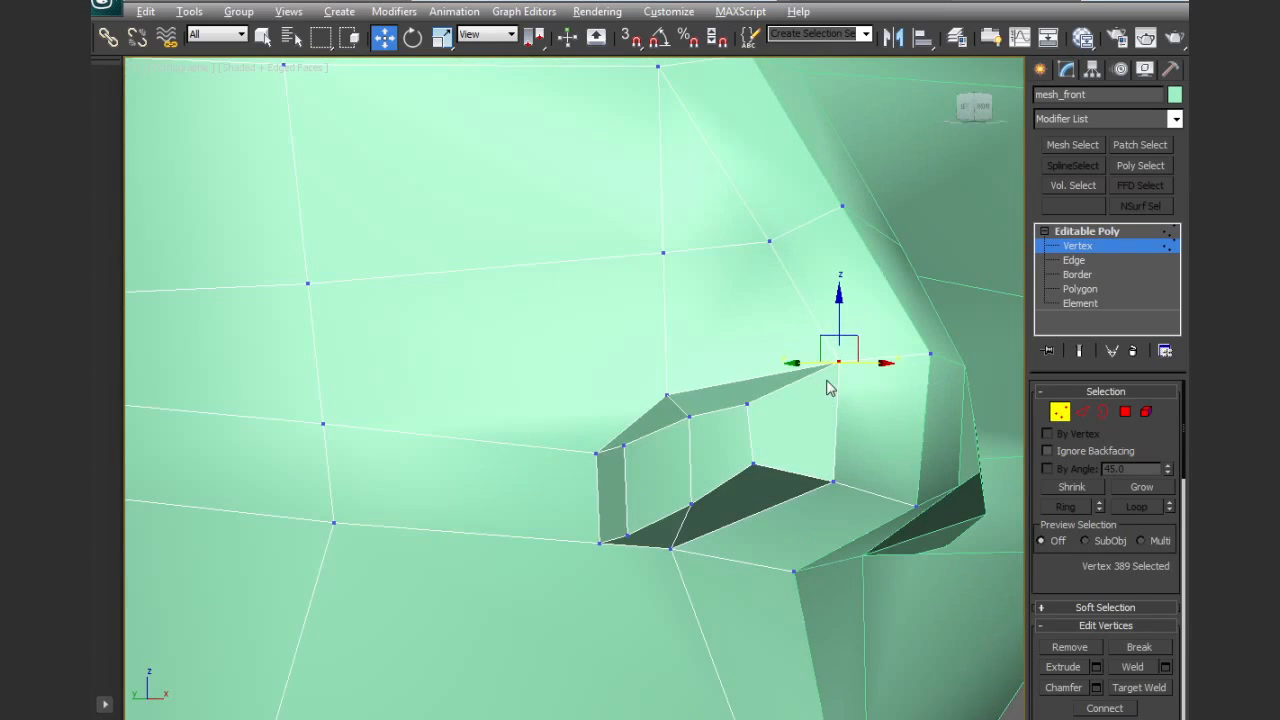
pyautogui.moveTo(843, 461)
pyautogui.keyDown('alt'); pyautogui.mouseDown(button='middle')
pyautogui.moveTo(826, 423)
pyautogui.moveTo(832, 479)
pyautogui.mouseUp(button='middle'); pyautogui.keyUp('alt')
# Cut an edge from the vertex on the side of the nose down over the nostril wall to its lower rim
pyautogui.moveTo(1061, 579); pyautogui.dragTo(1069, 525)
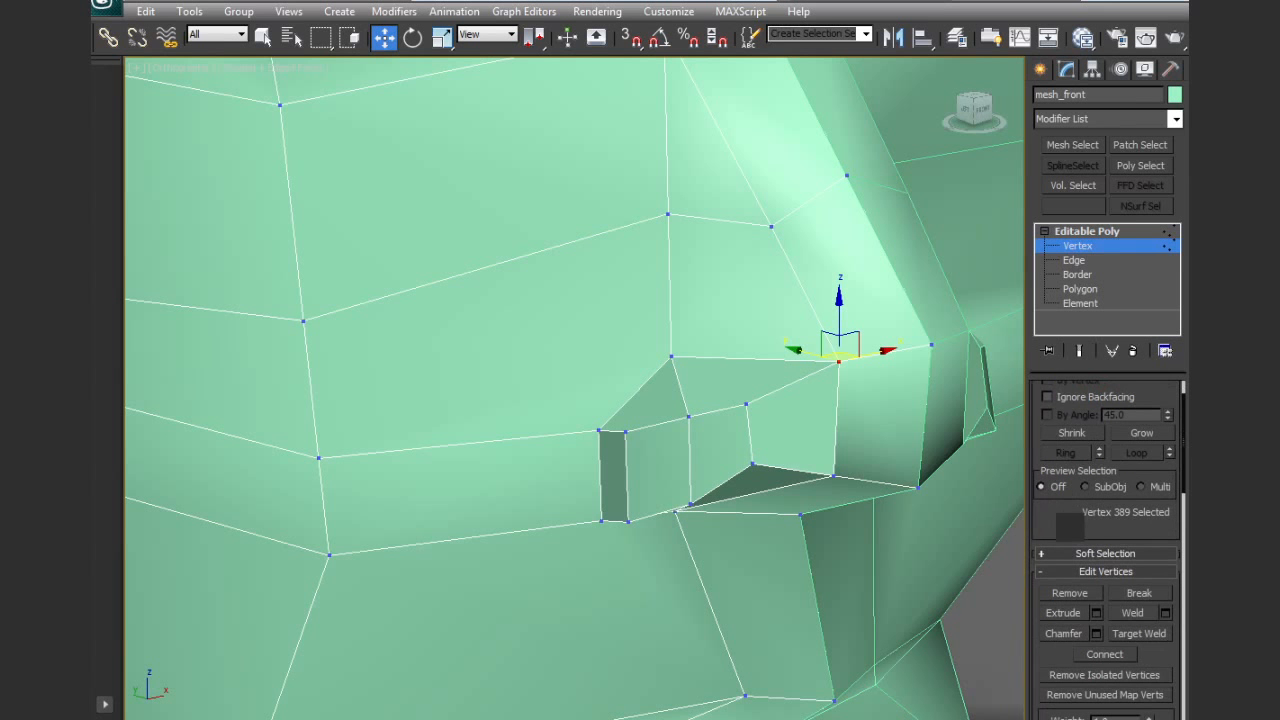
pyautogui.moveTo(957, 543); pyautogui.dragTo(954, 578, button='middle')
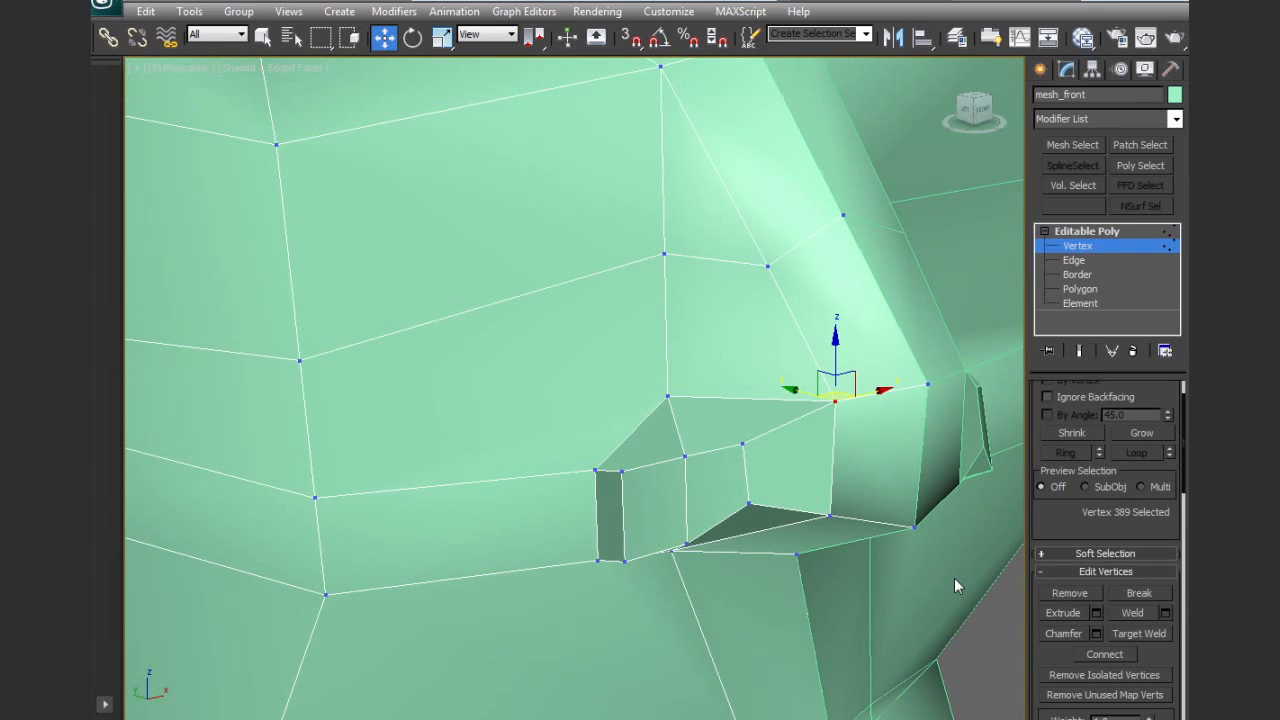
pyautogui.moveTo(1146, 643); pyautogui.dragTo(1158, 355)
pyautogui.click(1137, 656)
pyautogui.keyDown('alt'); pyautogui.moveTo(834, 494); pyautogui.dragTo(831, 466, button='middle'); pyautogui.keyUp('alt')
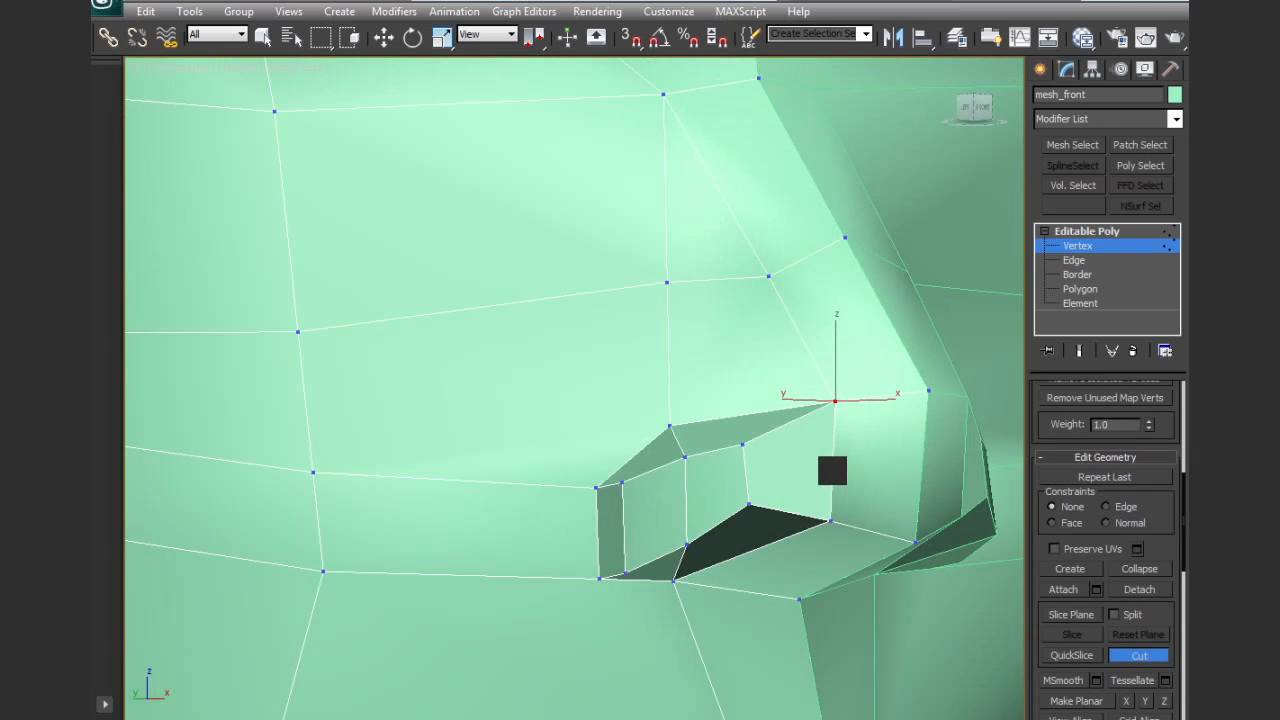
pyautogui.click(767, 277)
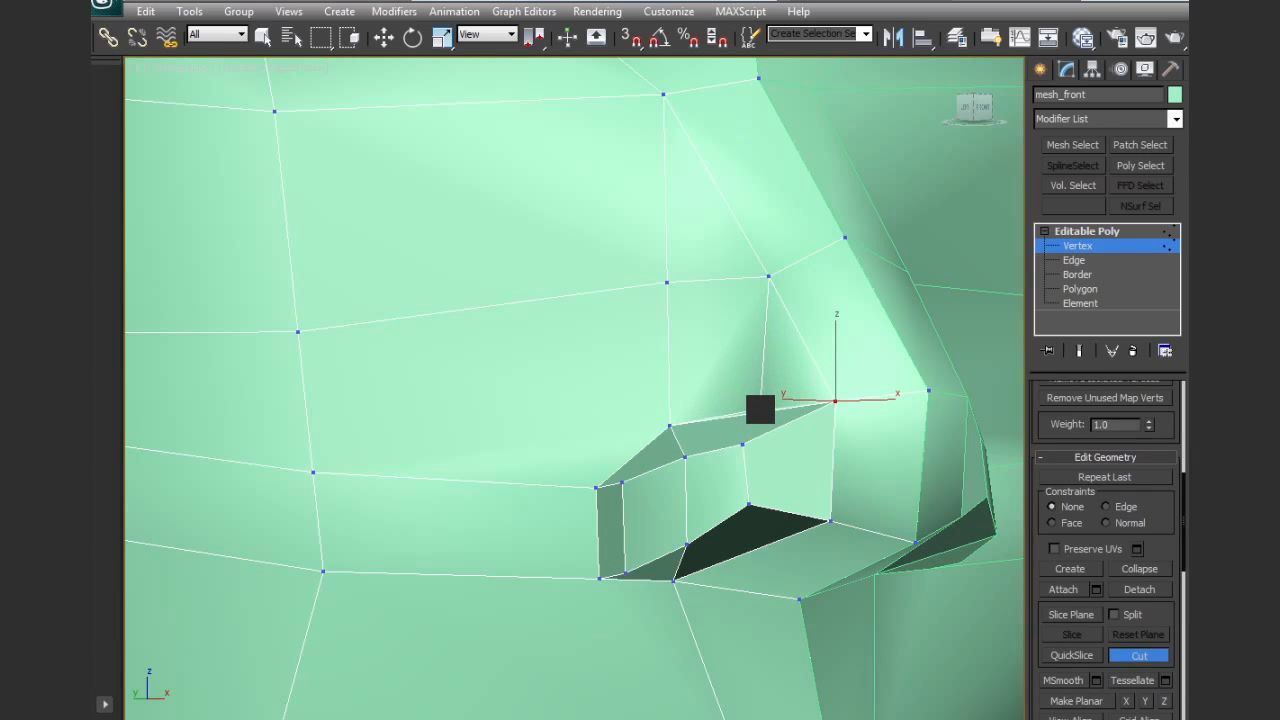
pyautogui.click(779, 427)
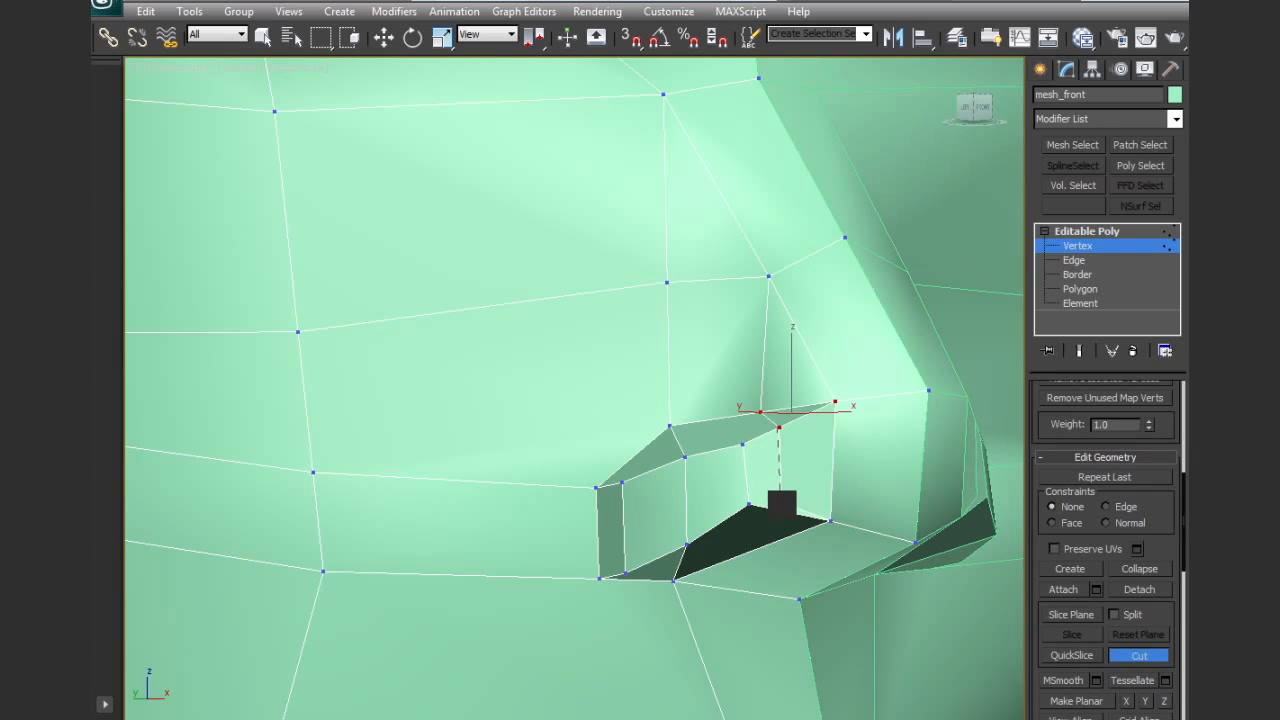
pyautogui.click(779, 508)
pyautogui.click(764, 547)
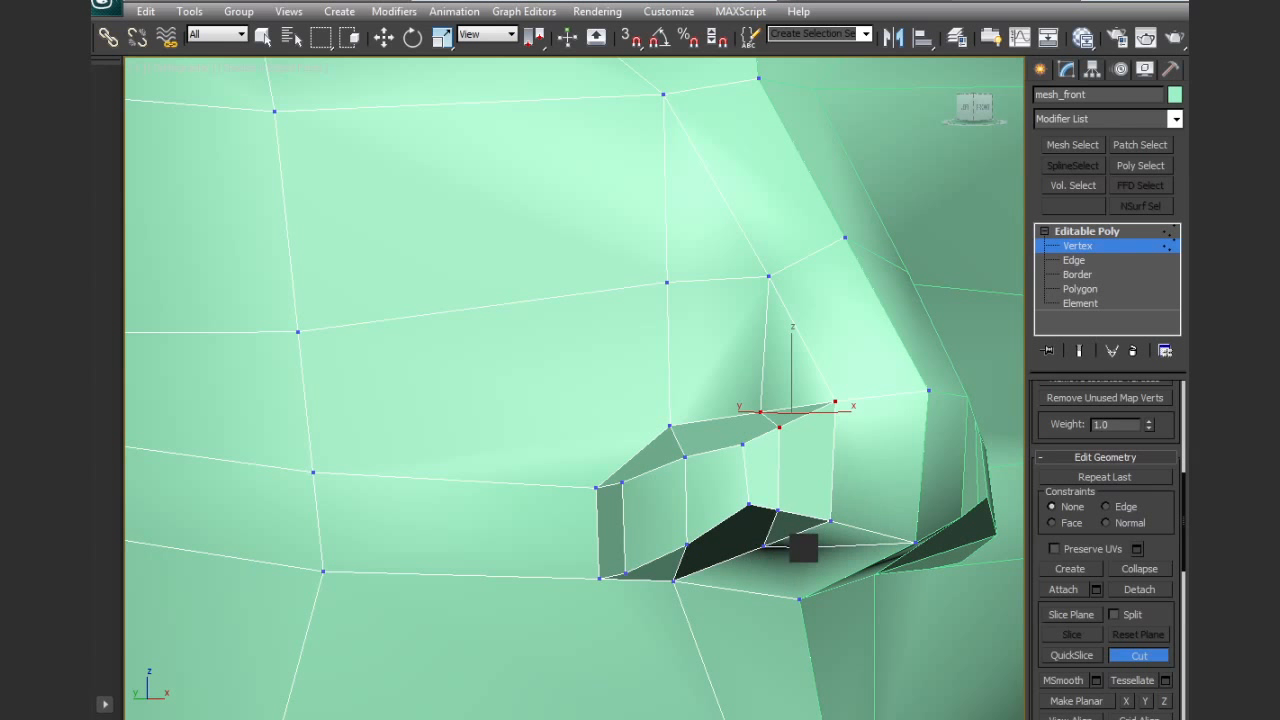
# Cut another edge from the nostril's lower rim across the underside of the nose
pyautogui.rightClick(866, 576)
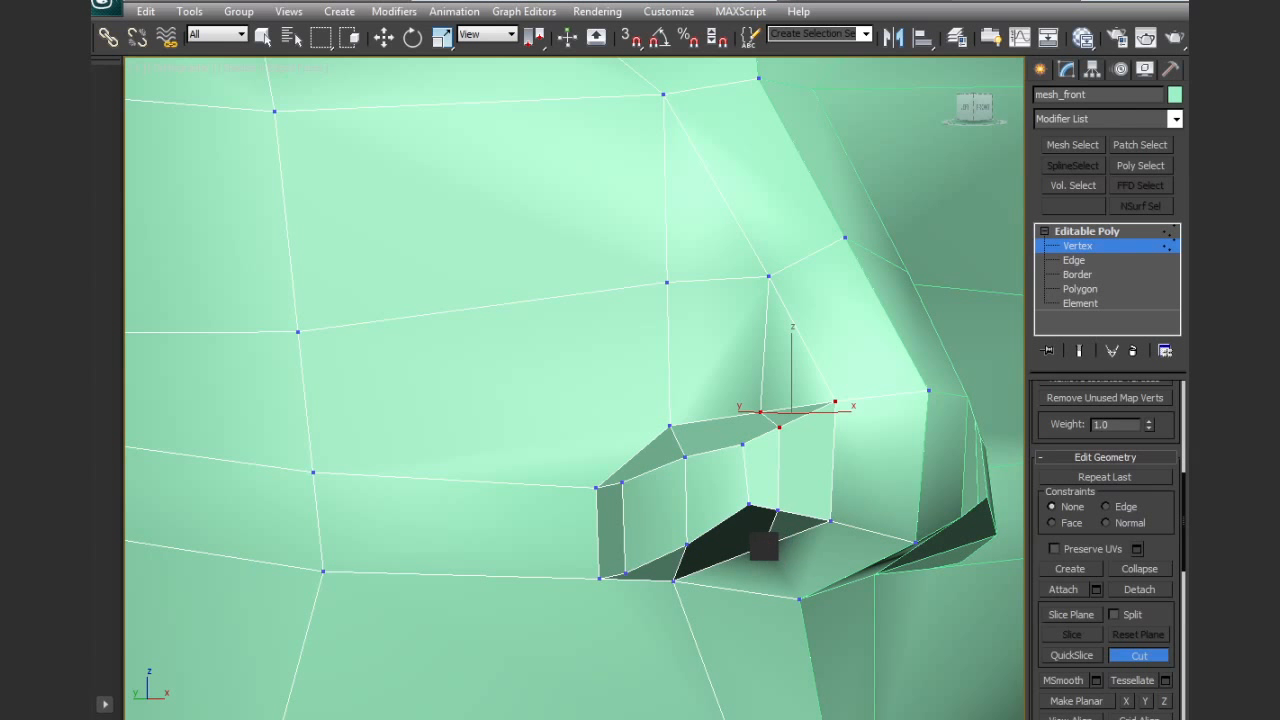
pyautogui.click(764, 547)
pyautogui.rightClick(832, 552)
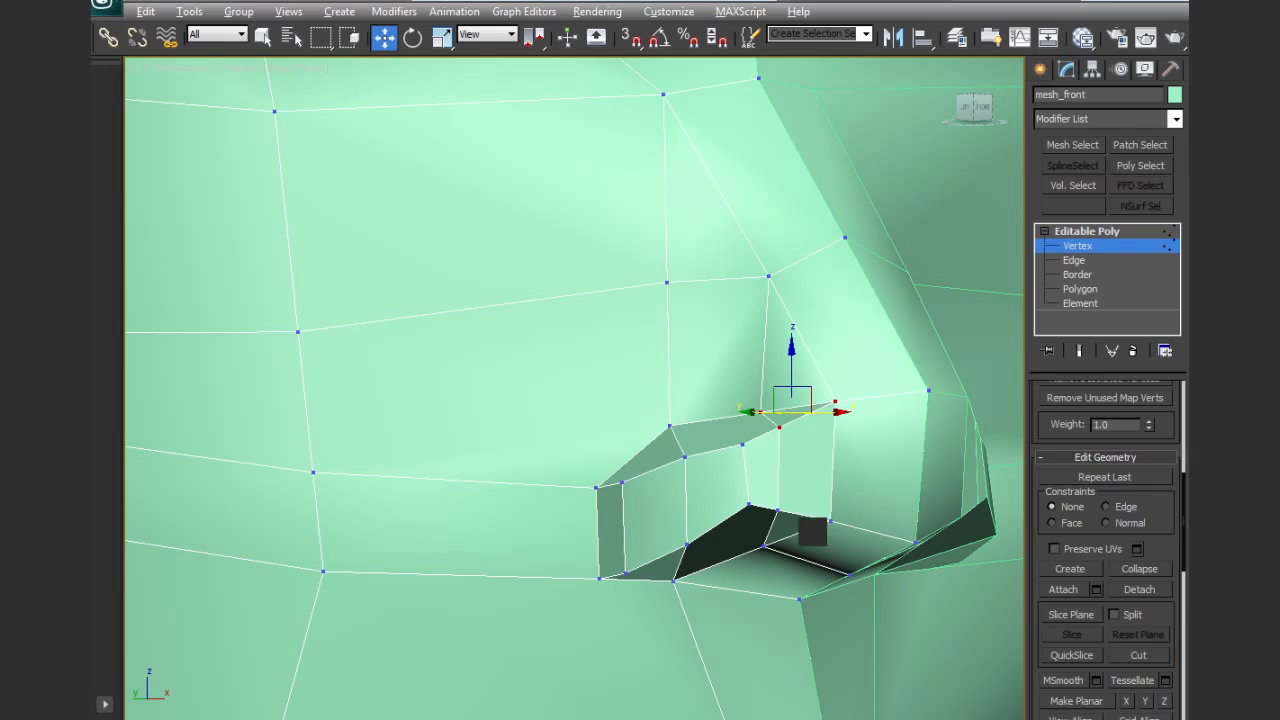
pyautogui.keyDown('alt'); pyautogui.moveTo(812, 533); pyautogui.dragTo(823, 605, button='middle'); pyautogui.keyUp('alt')
# Select the narrow polygon on the front part of the nostril wall and push it in toward the nose
pyautogui.click(1079, 289)
pyautogui.click(766, 486)
pyautogui.click(766, 483)
pyautogui.keyDown('alt'); pyautogui.moveTo(794, 456); pyautogui.dragTo(790, 497, button='middle'); pyautogui.keyUp('alt')
pyautogui.moveTo(766, 440); pyautogui.dragTo(748, 404)
pyautogui.keyDown('alt'); pyautogui.moveTo(777, 423); pyautogui.dragTo(775, 385, button='middle'); pyautogui.keyUp('alt')
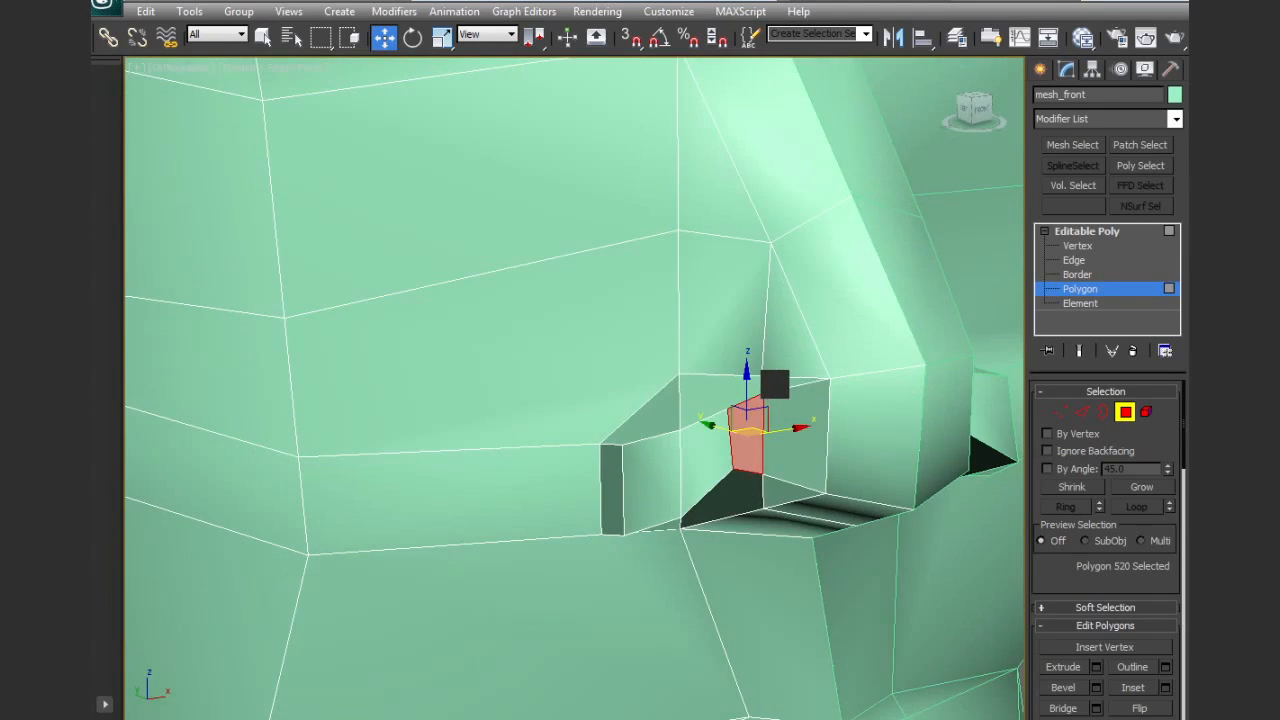
# Collapse the short upper edge between the nostril wall and the side of the nose
pyautogui.keyDown('alt'); pyautogui.moveTo(894, 437); pyautogui.dragTo(936, 507, button='middle'); pyautogui.keyUp('alt')
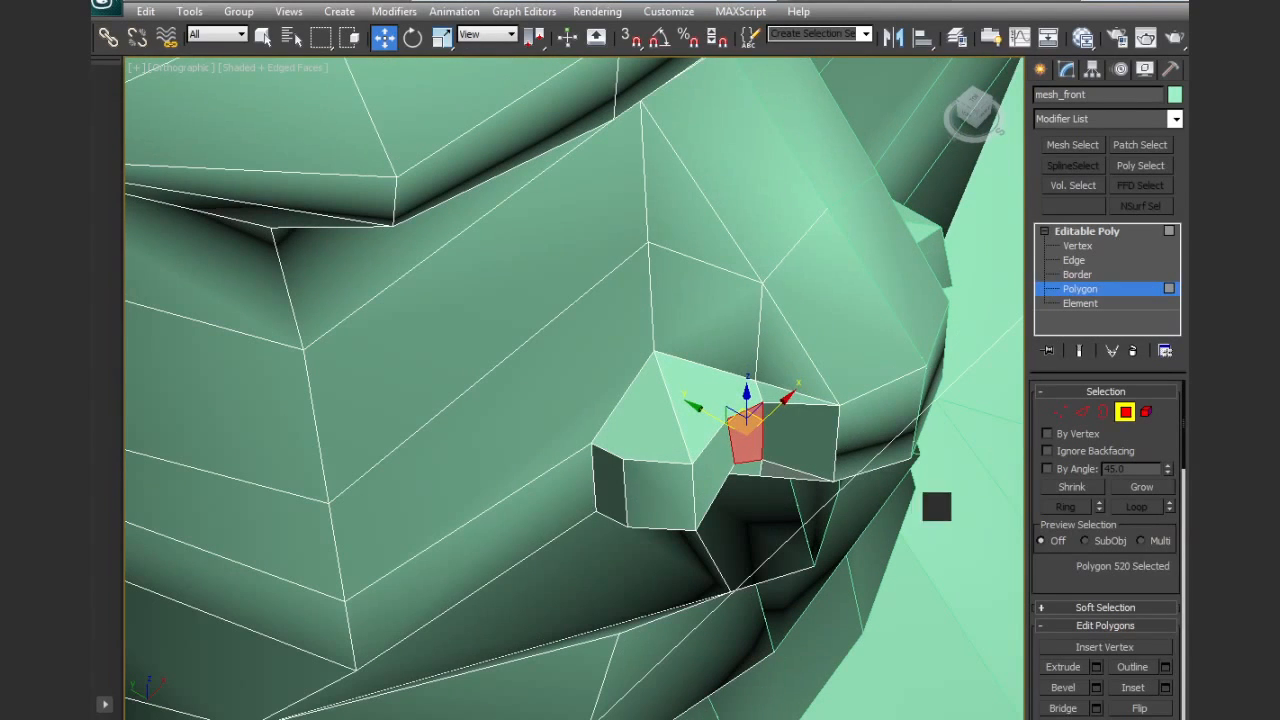
pyautogui.click(1083, 411)
pyautogui.click(760, 390)
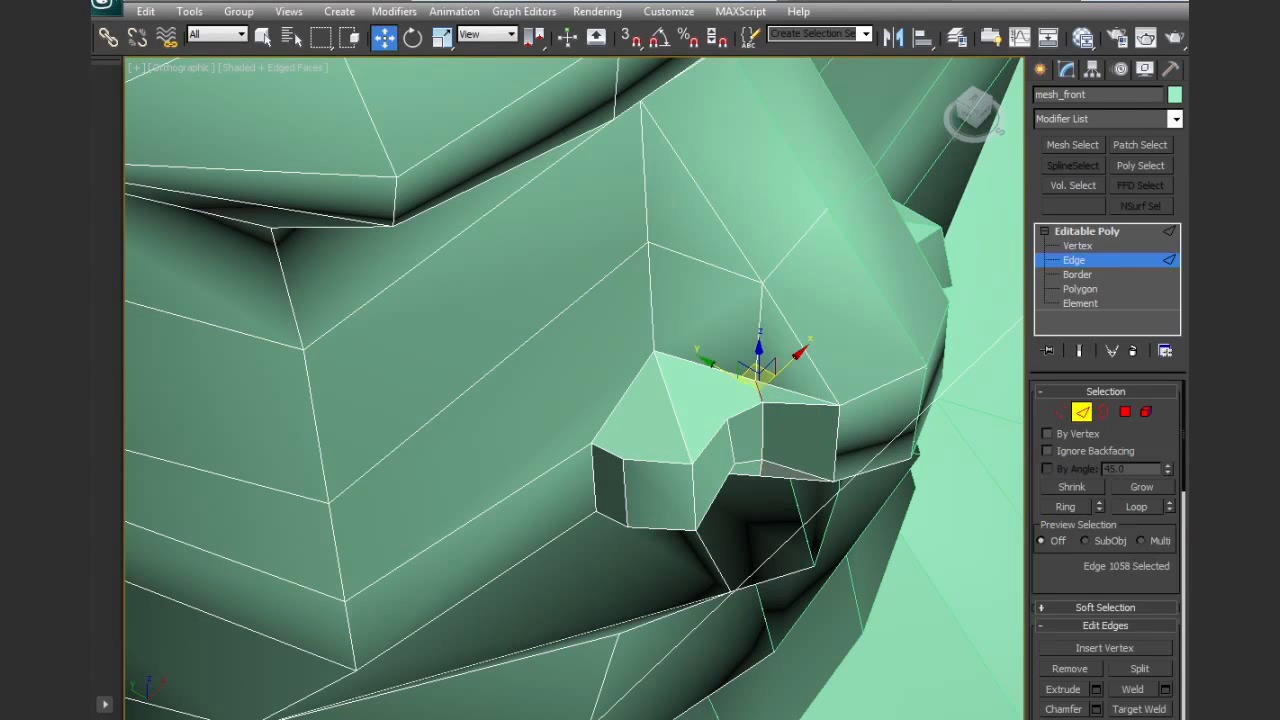
pyautogui.scroll(-5, 1089, 590)
pyautogui.click(1139, 570)
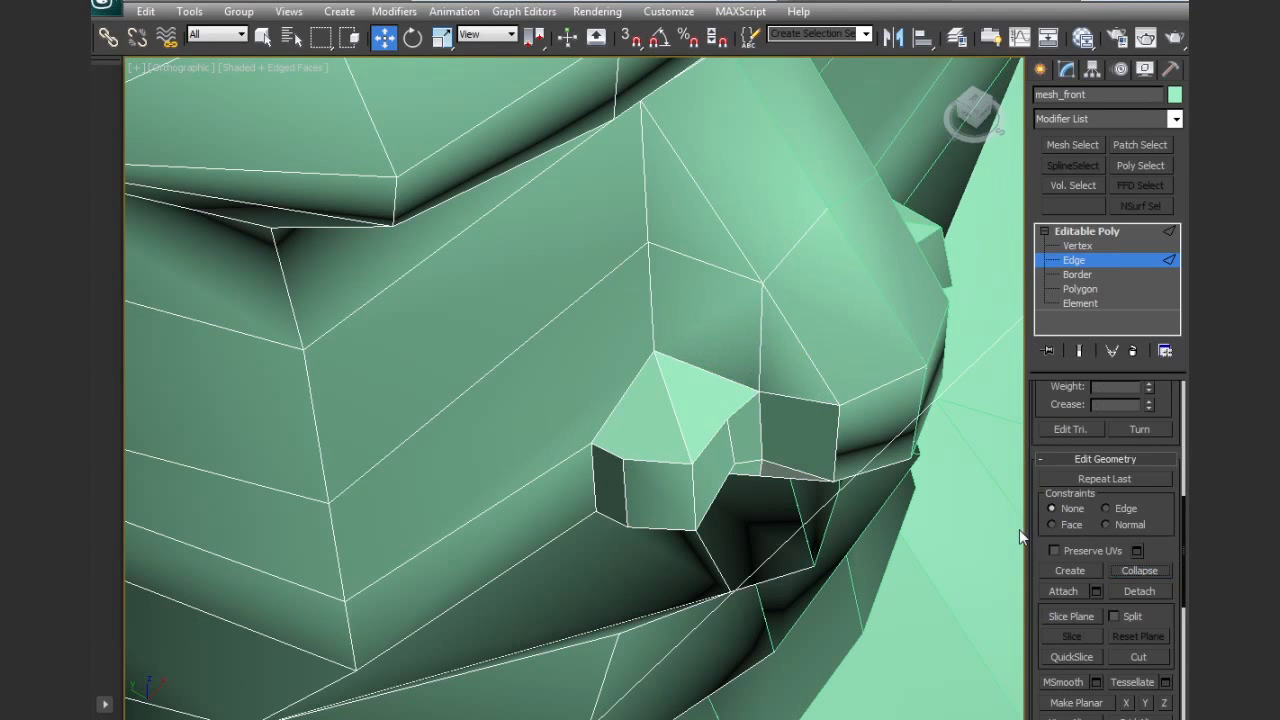
# Adjust the vertical edges on the middle and front of the nostril wall to round its profile
pyautogui.keyDown('alt'); pyautogui.moveTo(830, 495); pyautogui.dragTo(863, 555, button='middle'); pyautogui.keyUp('alt')
pyautogui.click(924, 616)
pyautogui.moveTo(920, 600); pyautogui.dragTo(834, 499, button='middle')
pyautogui.moveTo(798, 581); pyautogui.dragTo(778, 562)
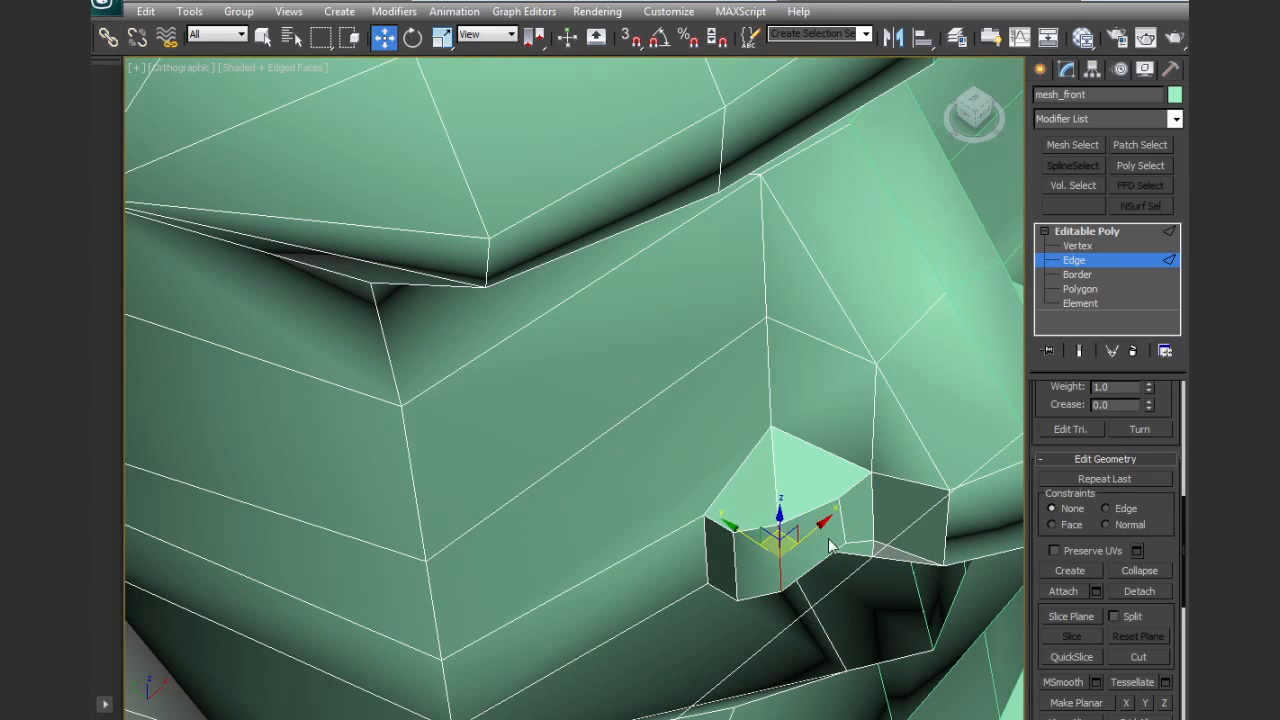
pyautogui.moveTo(840, 521); pyautogui.dragTo(885, 514)
pyautogui.keyDown('alt'); pyautogui.moveTo(886, 529); pyautogui.dragTo(819, 627, button='middle'); pyautogui.keyUp('alt')
# Reposition the rear and middle vertical edges of the nostril wall to even out its curve
pyautogui.click(752, 590)
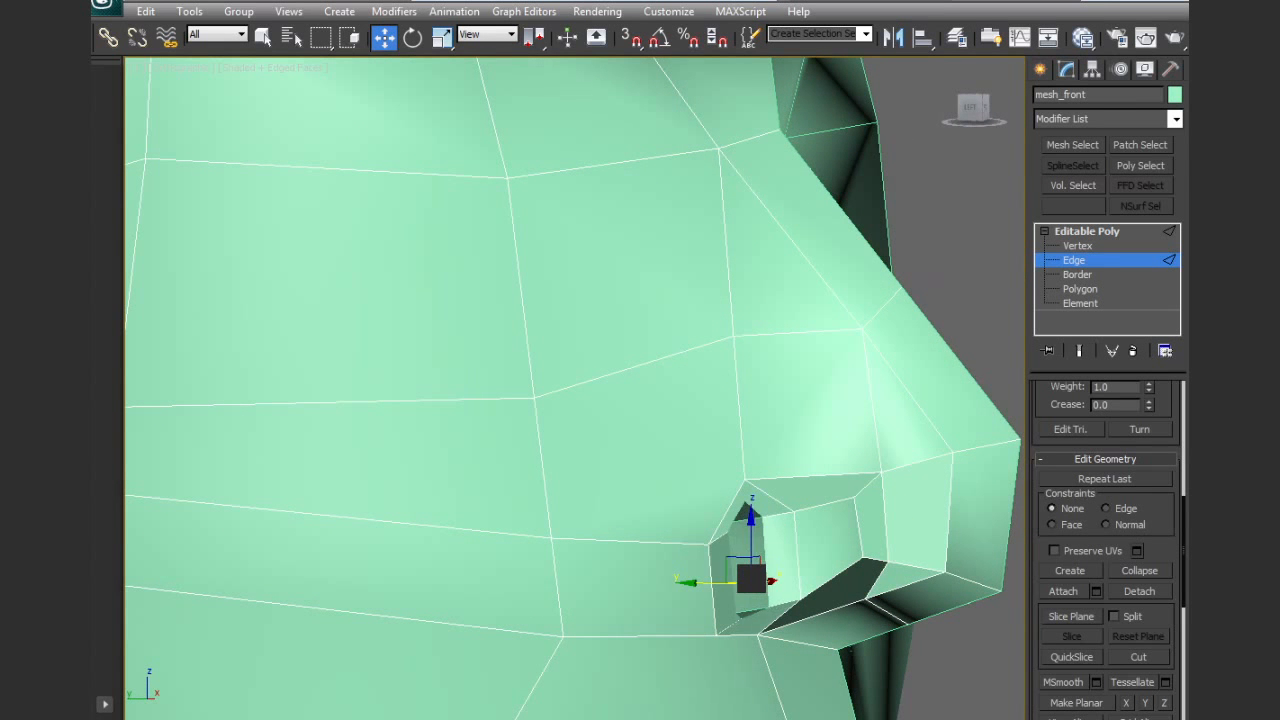
pyautogui.moveTo(753, 521); pyautogui.dragTo(798, 533)
pyautogui.keyDown('alt'); pyautogui.moveTo(854, 523); pyautogui.dragTo(834, 548, button='middle'); pyautogui.keyUp('alt')
pyautogui.keyDown('alt'); pyautogui.moveTo(910, 541); pyautogui.dragTo(861, 535, button='middle'); pyautogui.keyUp('alt')
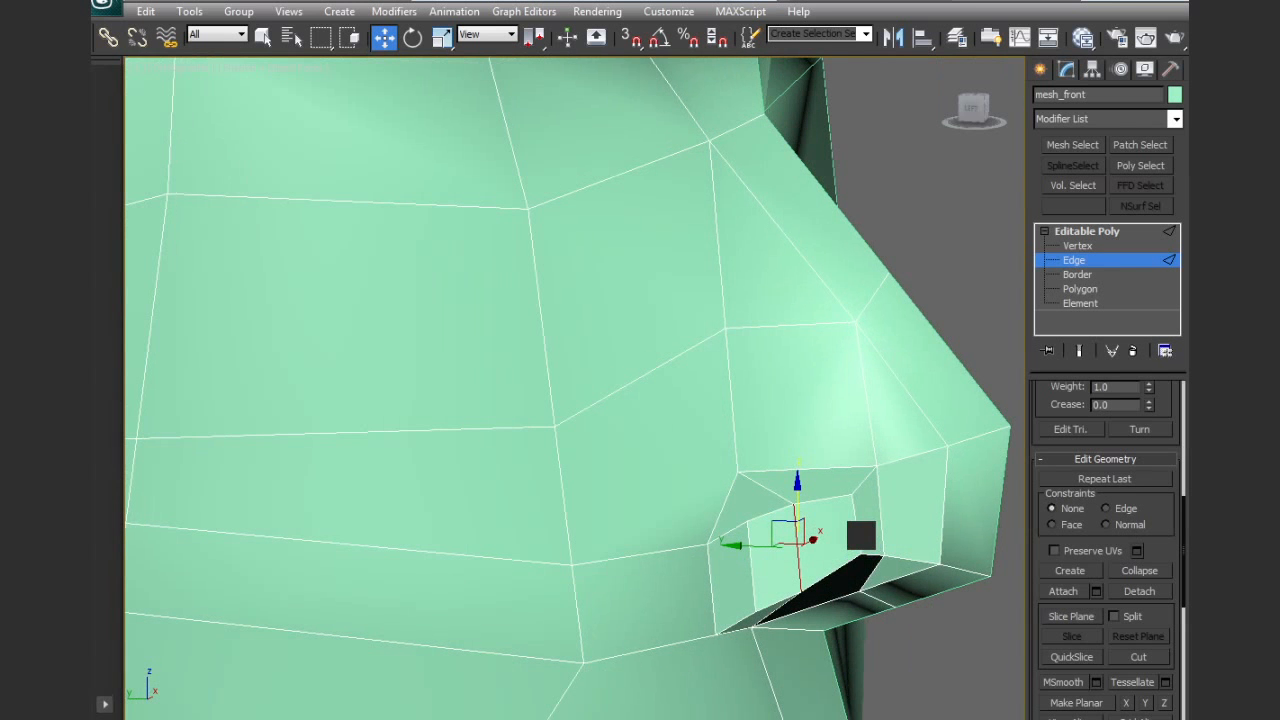
# Reposition the individual vertices at the rear corner and along the lower rim of the nostril to even out its opening
pyautogui.click(1077, 245)
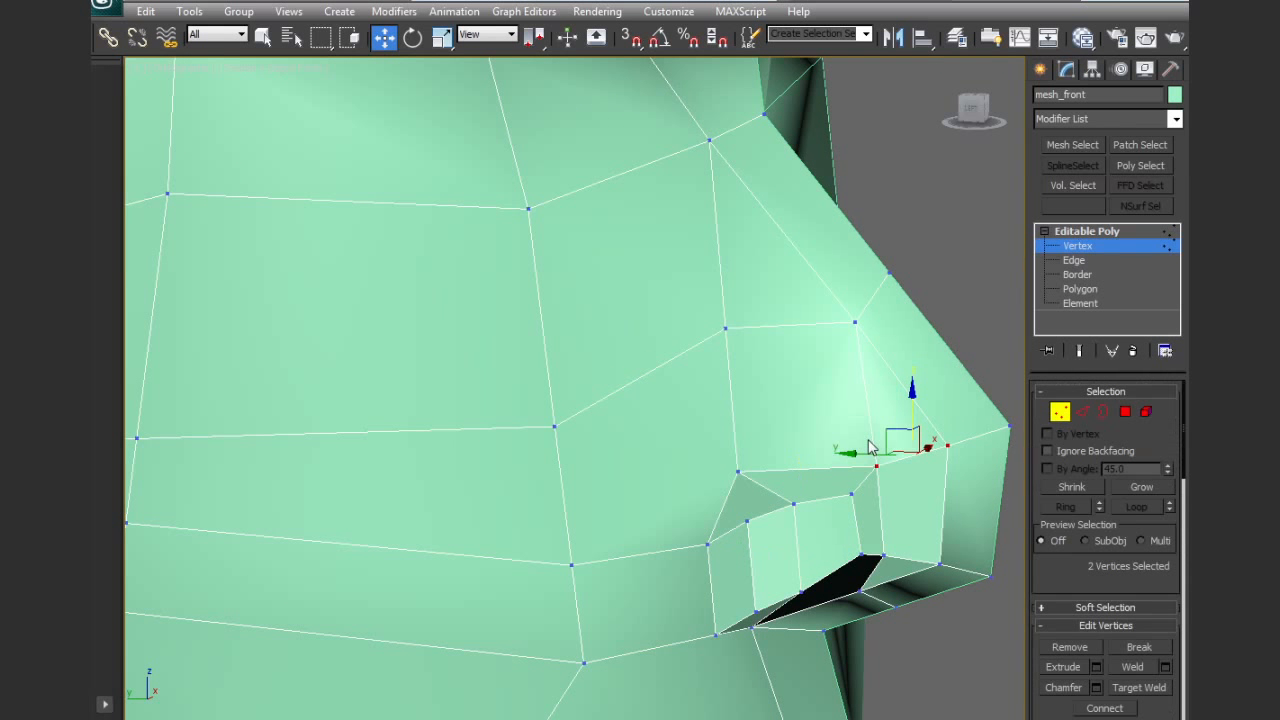
pyautogui.click(708, 510)
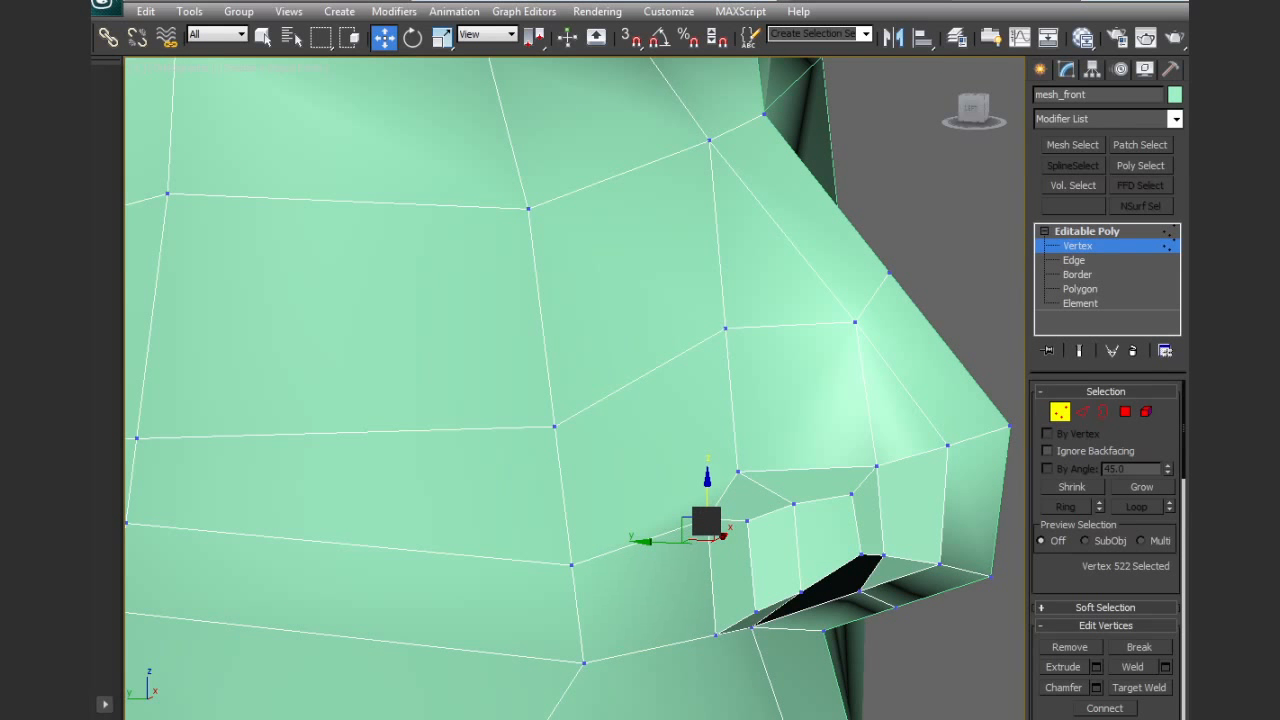
pyautogui.moveTo(727, 646); pyautogui.dragTo(762, 593)
pyautogui.click(859, 558)
pyautogui.moveTo(859, 558); pyautogui.dragTo(862, 602)
pyautogui.click(895, 608)
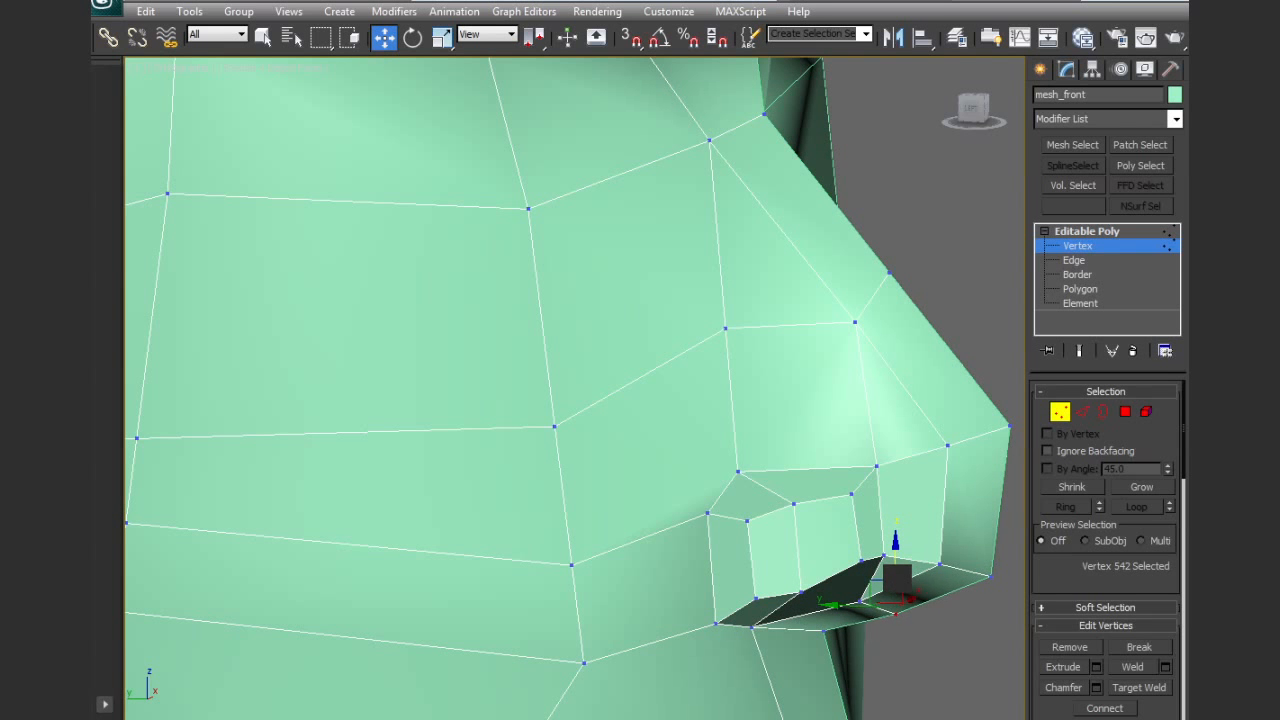
pyautogui.moveTo(855, 513); pyautogui.dragTo(783, 566, button='middle')
# Compare the eye and brow area with the reference drawing in the front view, using wireframe display
pyautogui.scroll(-4, 850, 542)
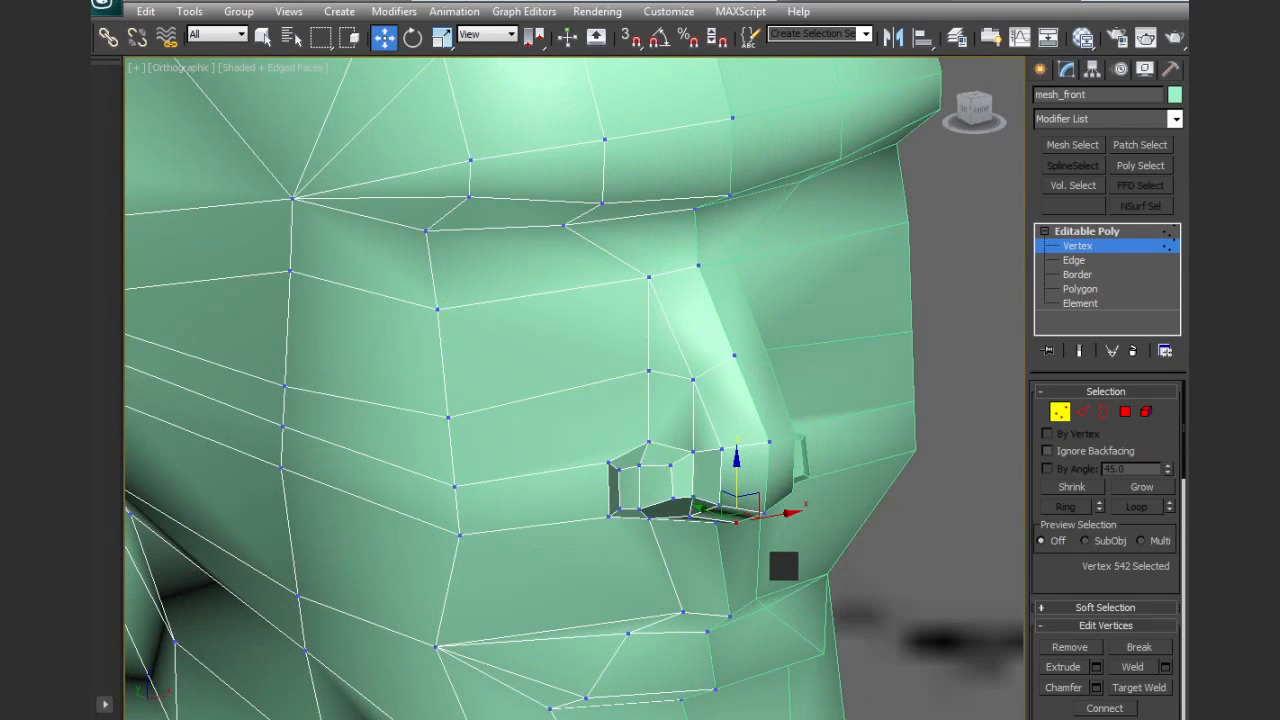
pyautogui.moveTo(720, 483); pyautogui.dragTo(785, 562, button='middle')
pyautogui.scroll(-3, 1140, 585)
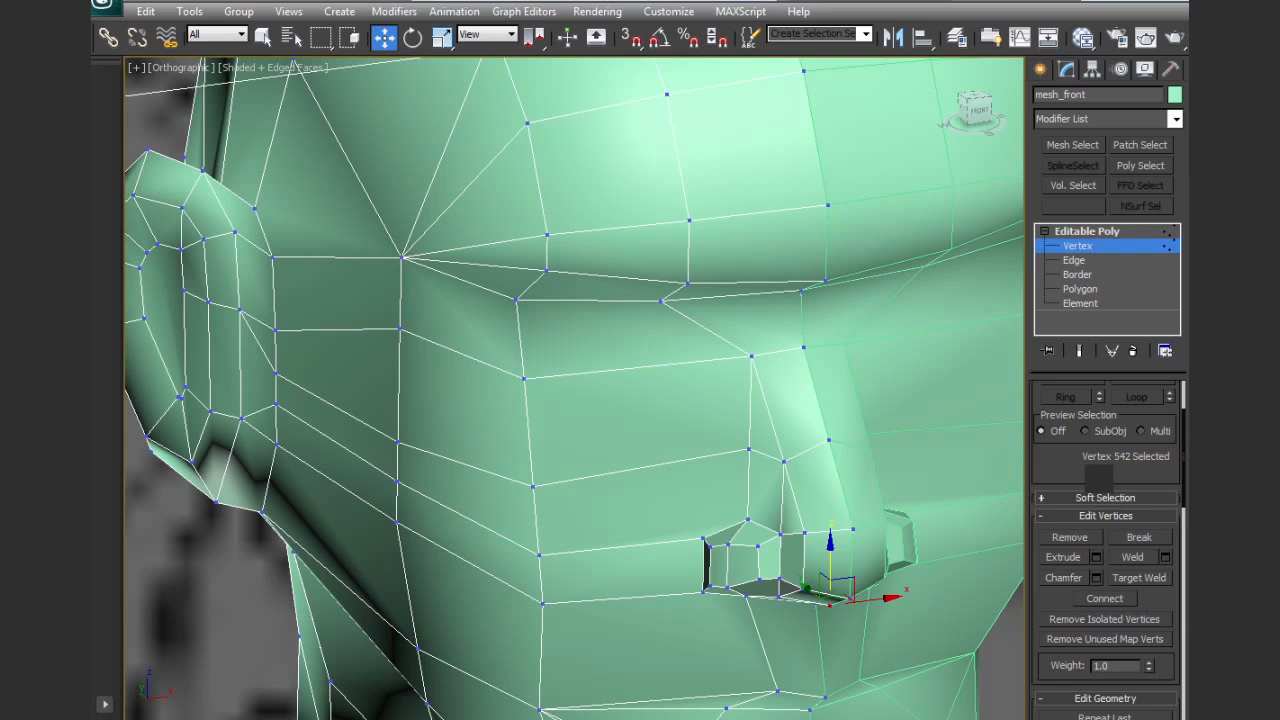
pyautogui.scroll(-4, 1099, 383)
pyautogui.hotkey('alt', 'c')
pyautogui.moveTo(706, 526); pyautogui.dragTo(706, 427, button='middle')
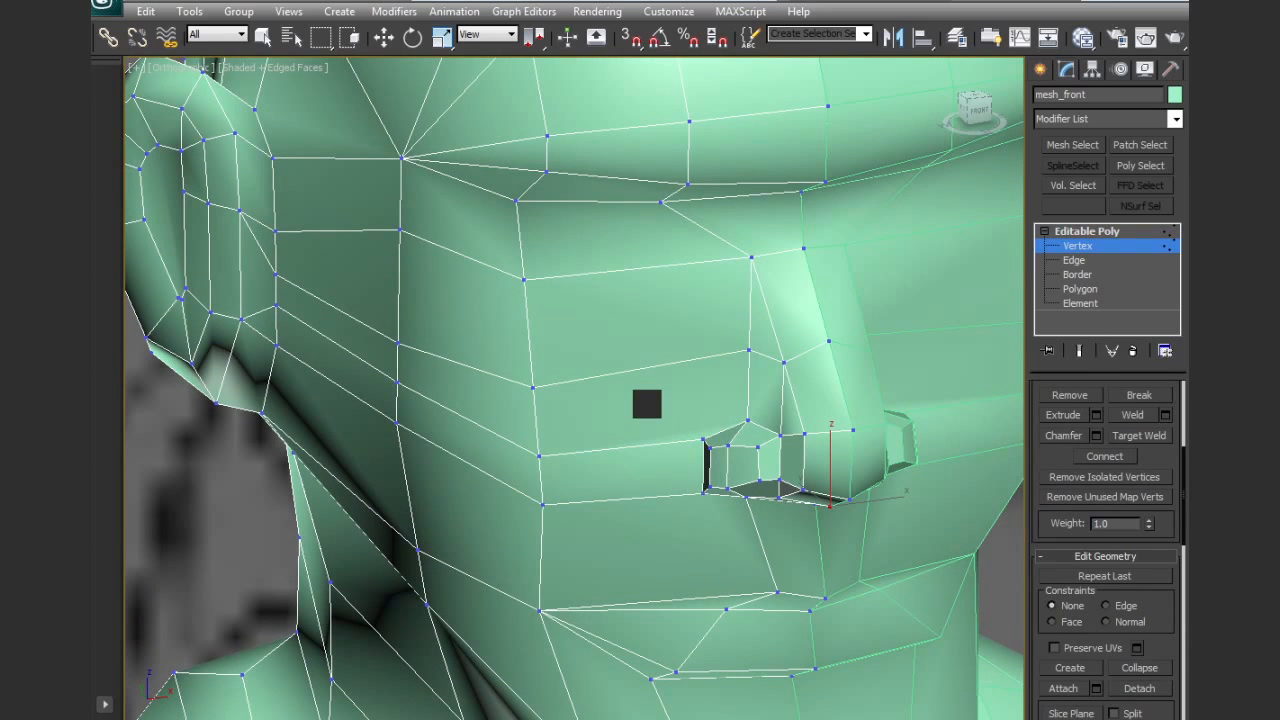
pyautogui.scroll(-3, 677, 500)
pyautogui.press('f')
pyautogui.moveTo(679, 498); pyautogui.dragTo(335, 516, button='middle')
pyautogui.moveTo(561, 472); pyautogui.dragTo(636, 494, button='middle')
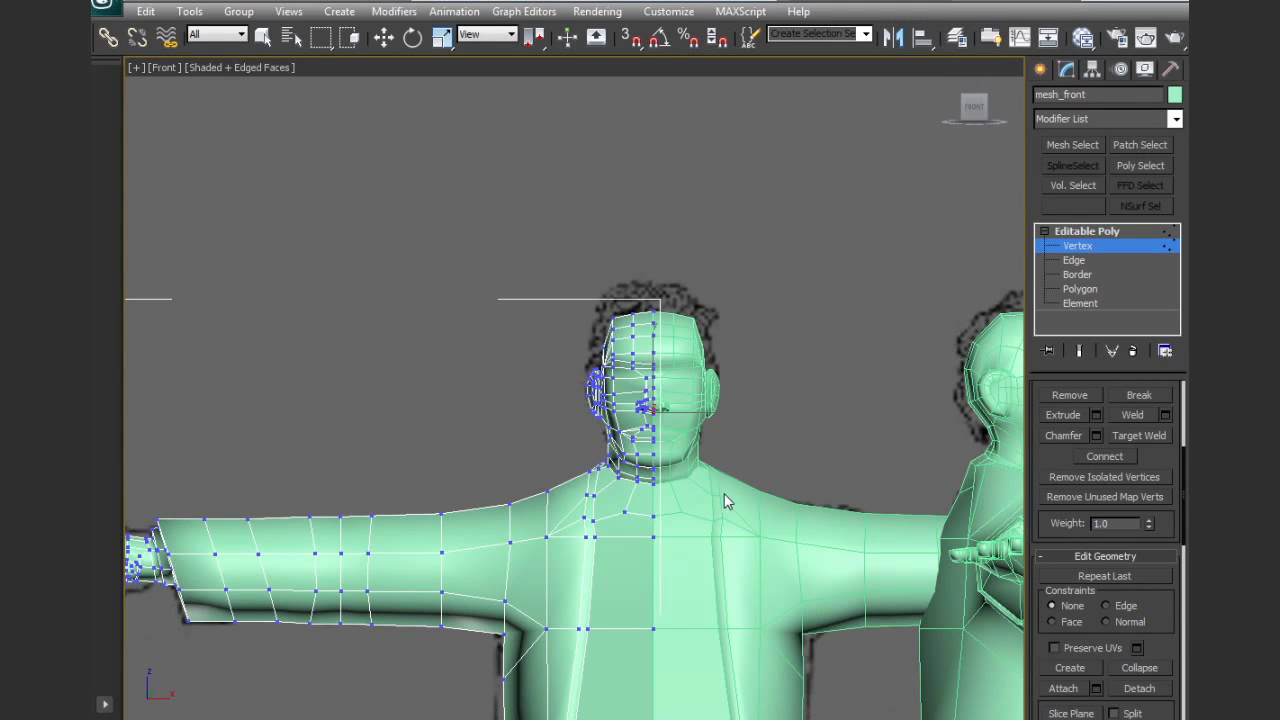
pyautogui.scroll(8, 722, 511)
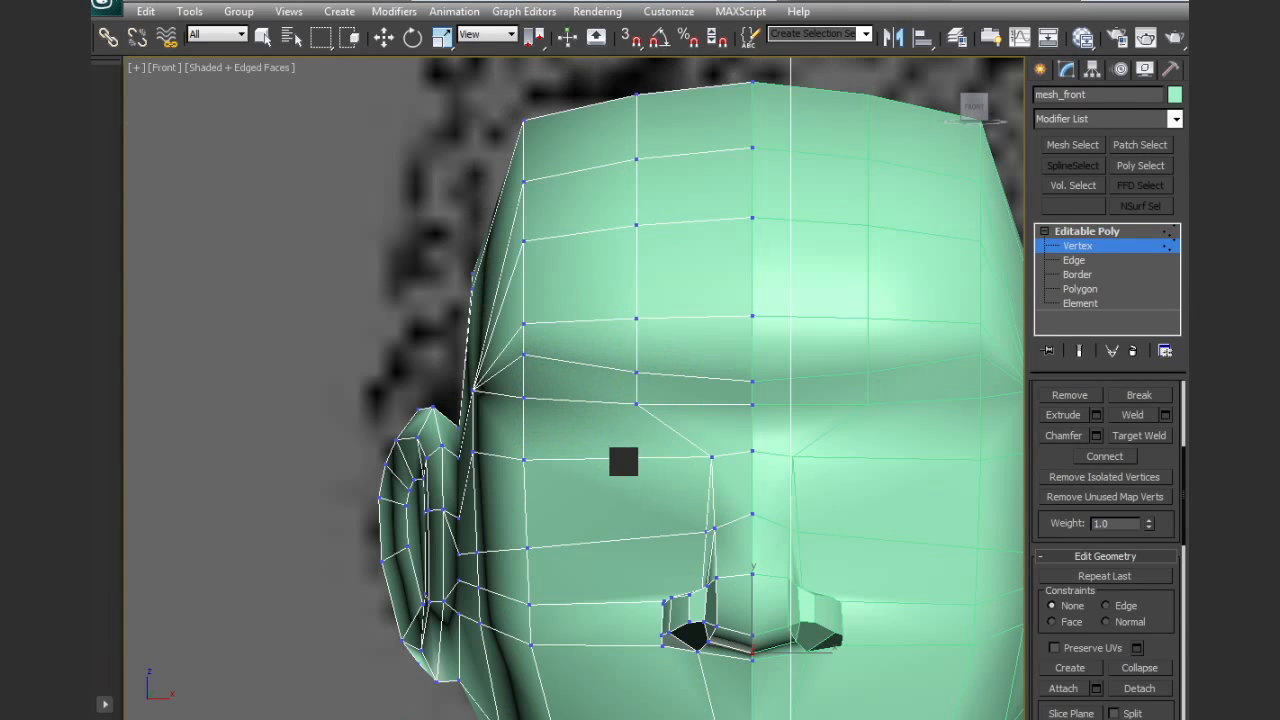
pyautogui.moveTo(623, 461); pyautogui.dragTo(620, 423, button='middle')
pyautogui.press('F3')
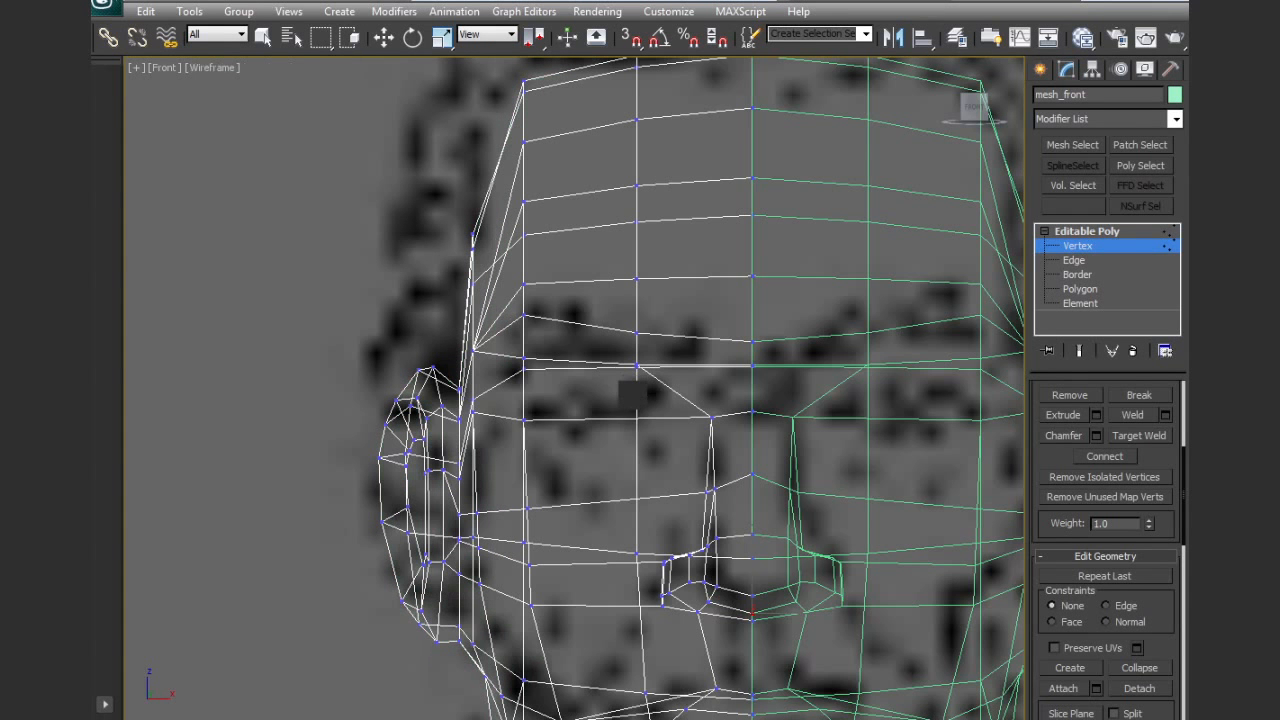
pyautogui.press('F3')
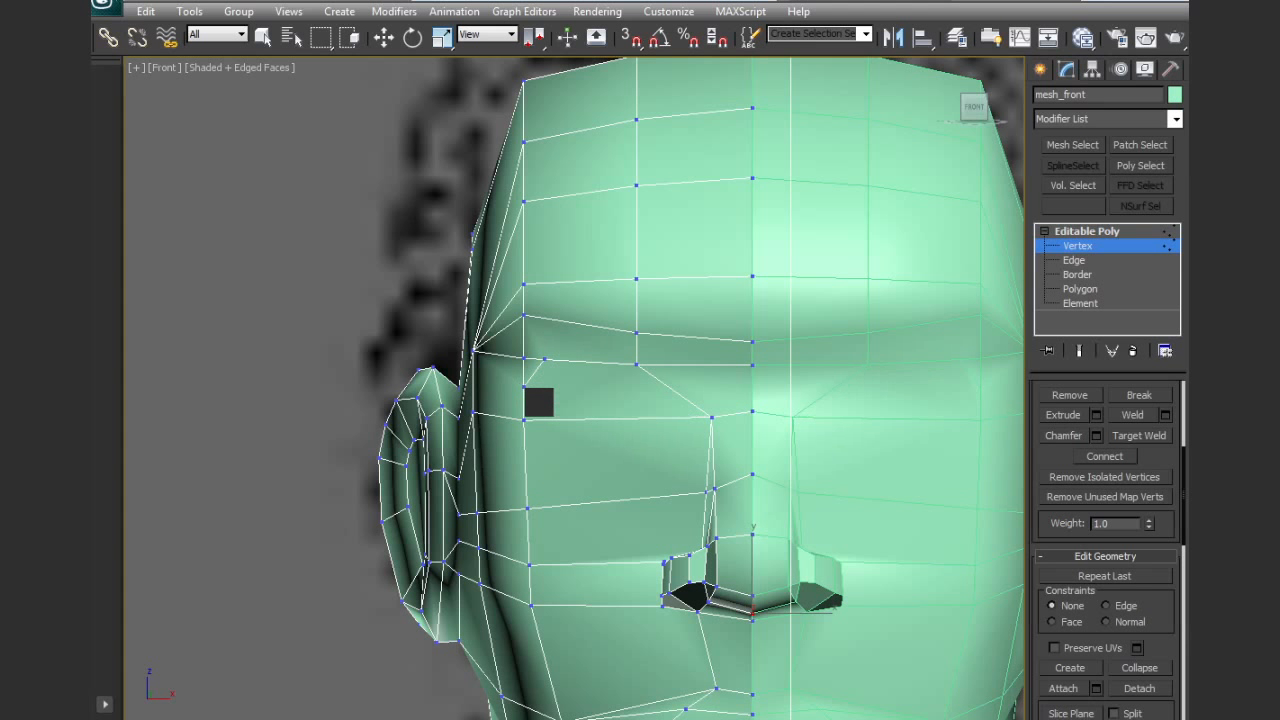
# Cut the outline of the eye below the brow, from the outer corner along the lower lid to the inner corner
pyautogui.click(524, 386)
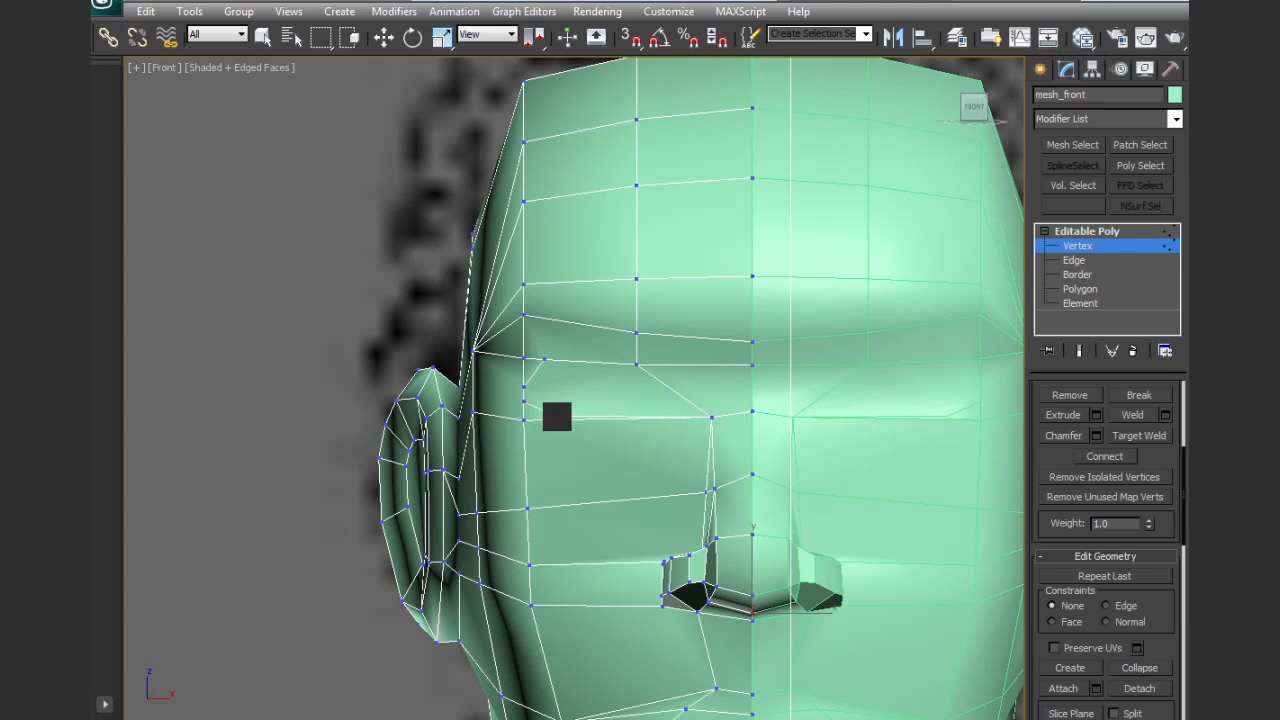
pyautogui.click(561, 418)
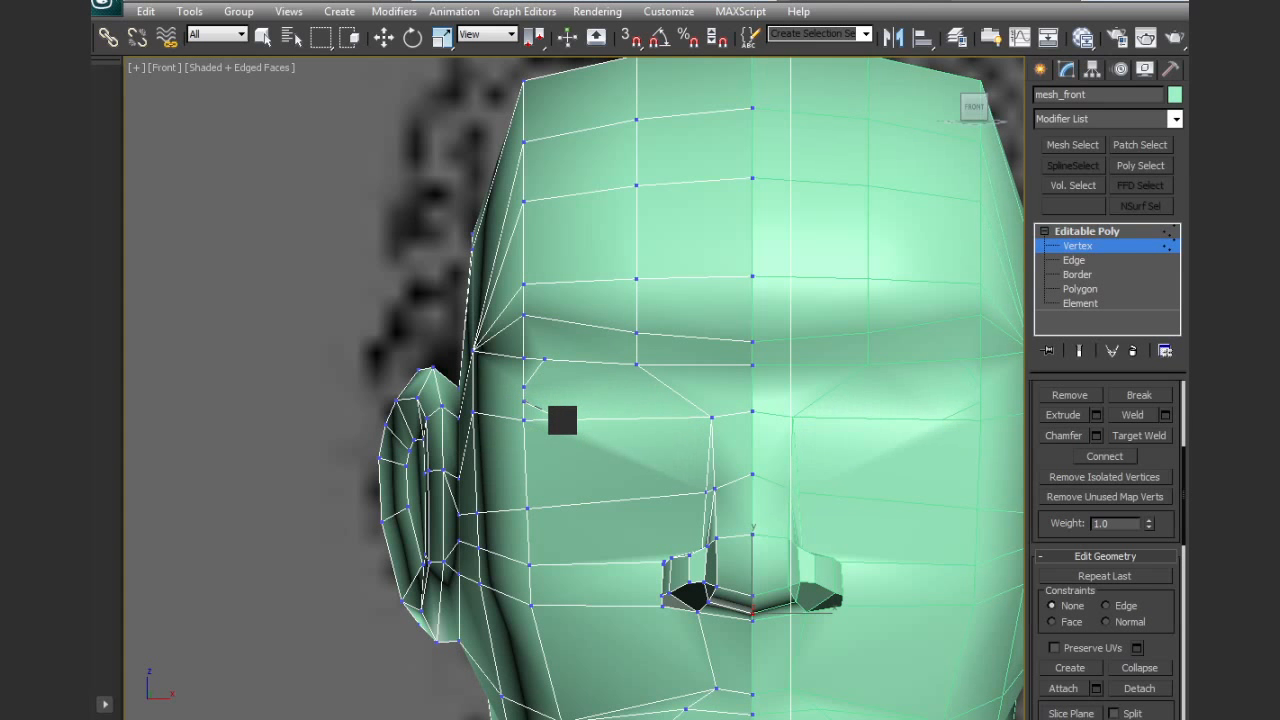
pyautogui.click(620, 418)
pyautogui.click(656, 396)
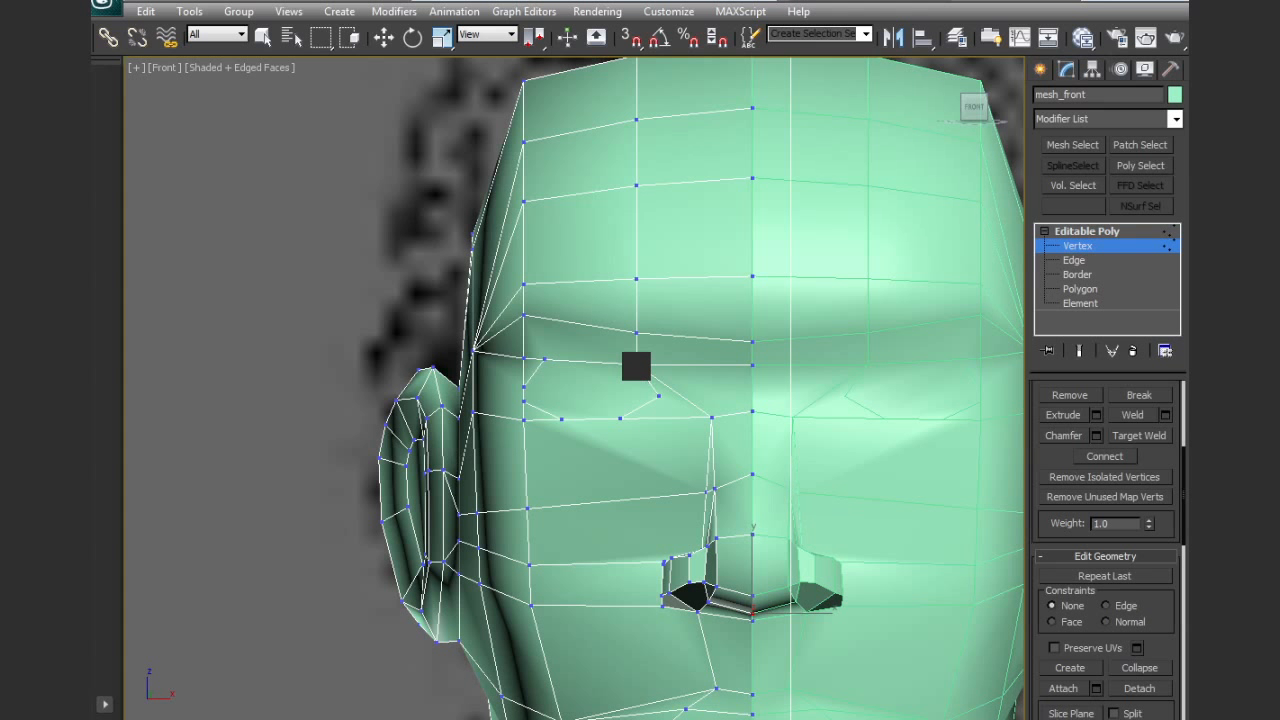
pyautogui.moveTo(634, 577); pyautogui.dragTo(623, 472, button='middle')
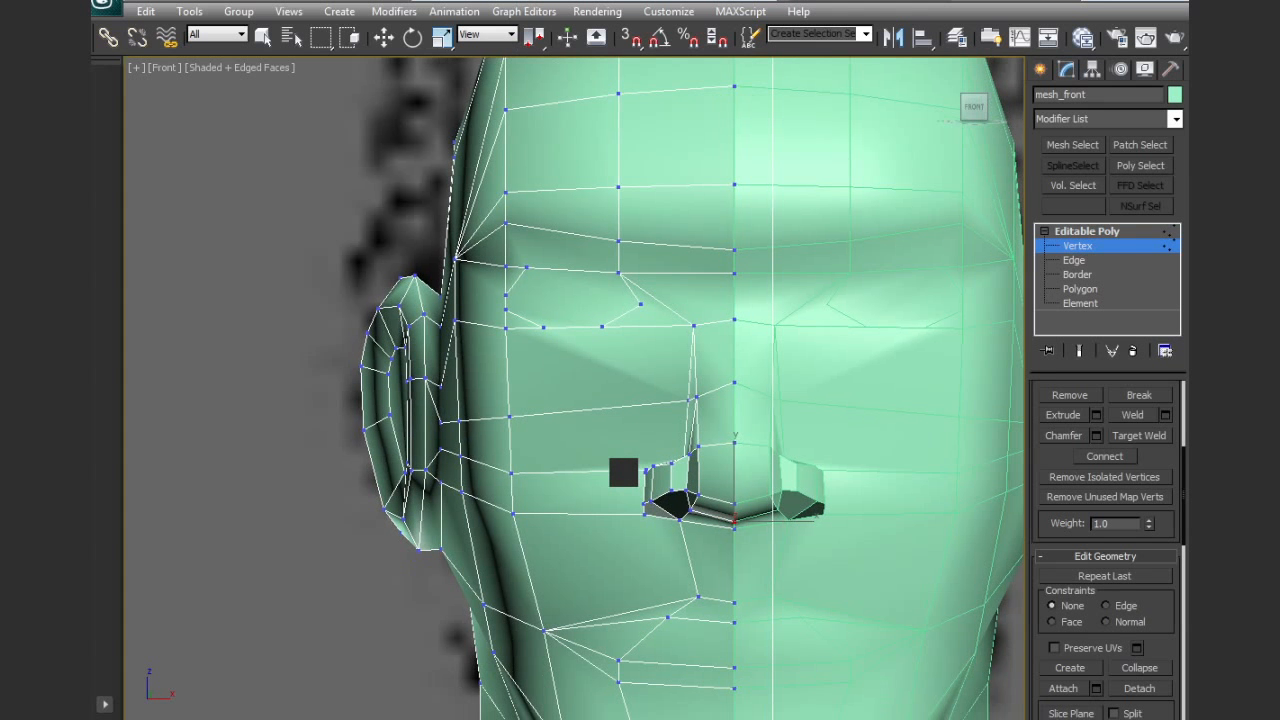
# Cut a vertical edge line from the middle of the lower eyelid down across the cheek to the mouth
pyautogui.click(568, 327)
pyautogui.click(574, 411)
pyautogui.click(582, 470)
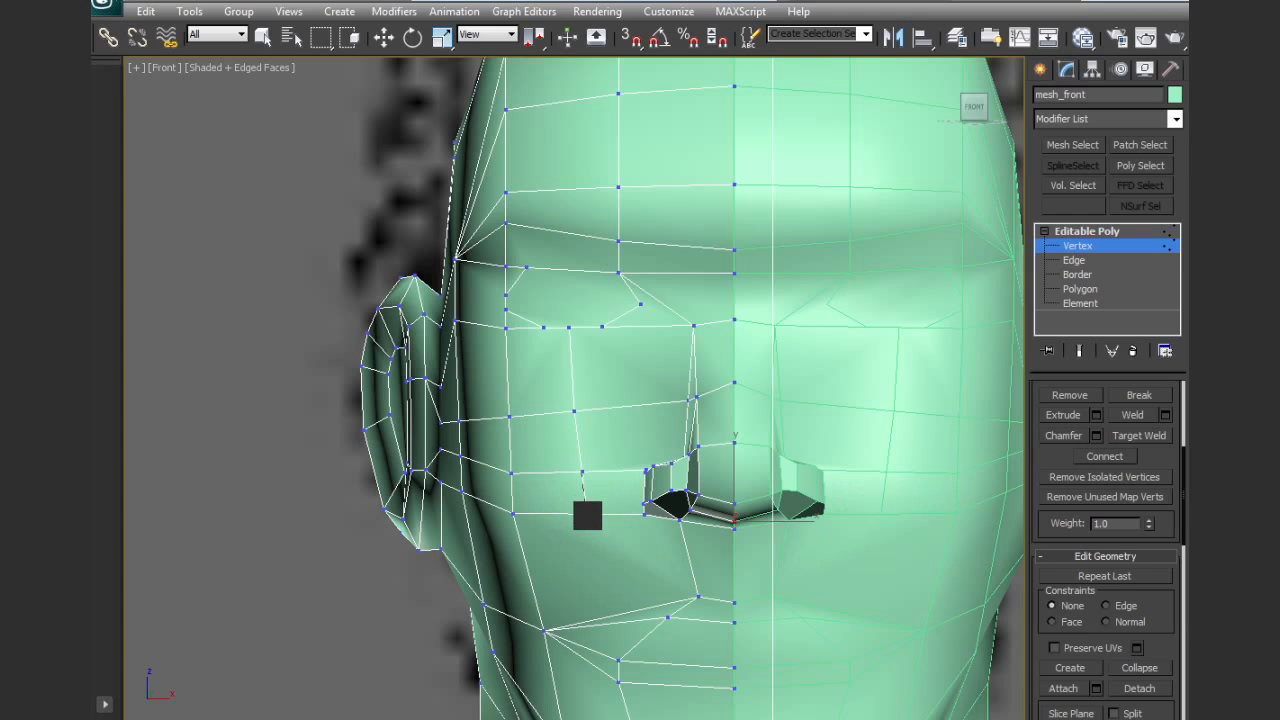
pyautogui.click(587, 514)
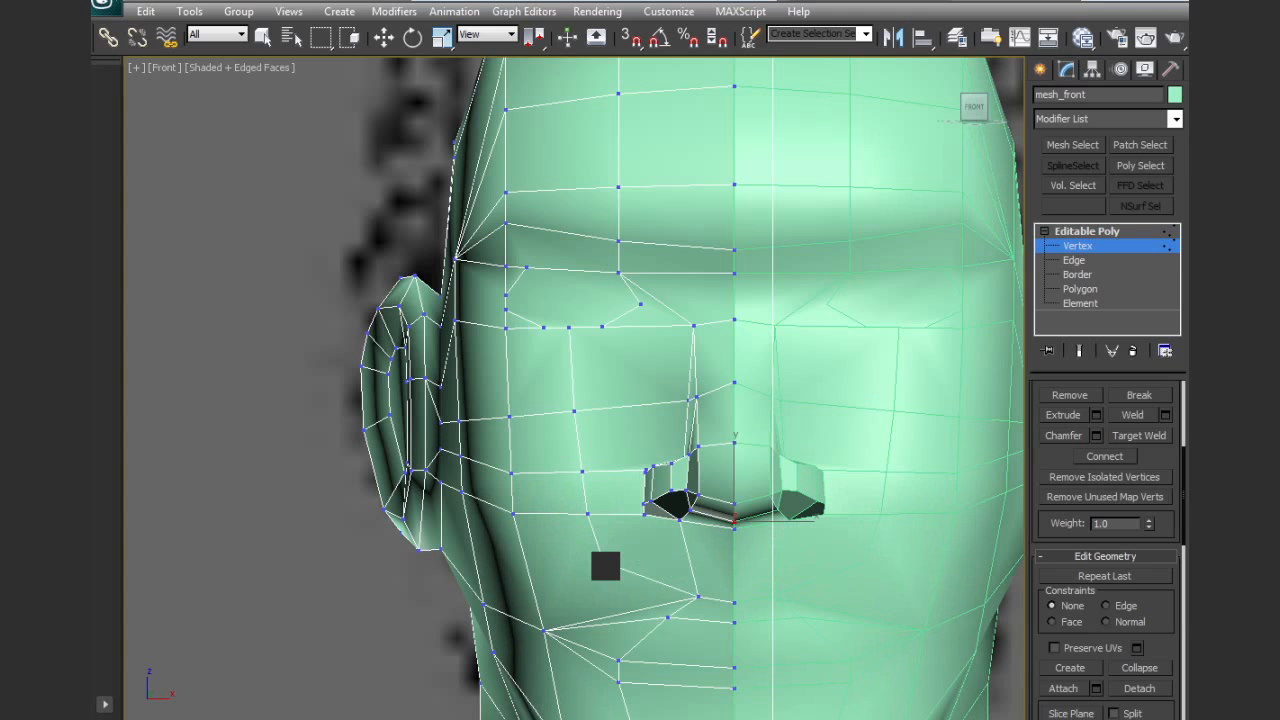
pyautogui.click(619, 617)
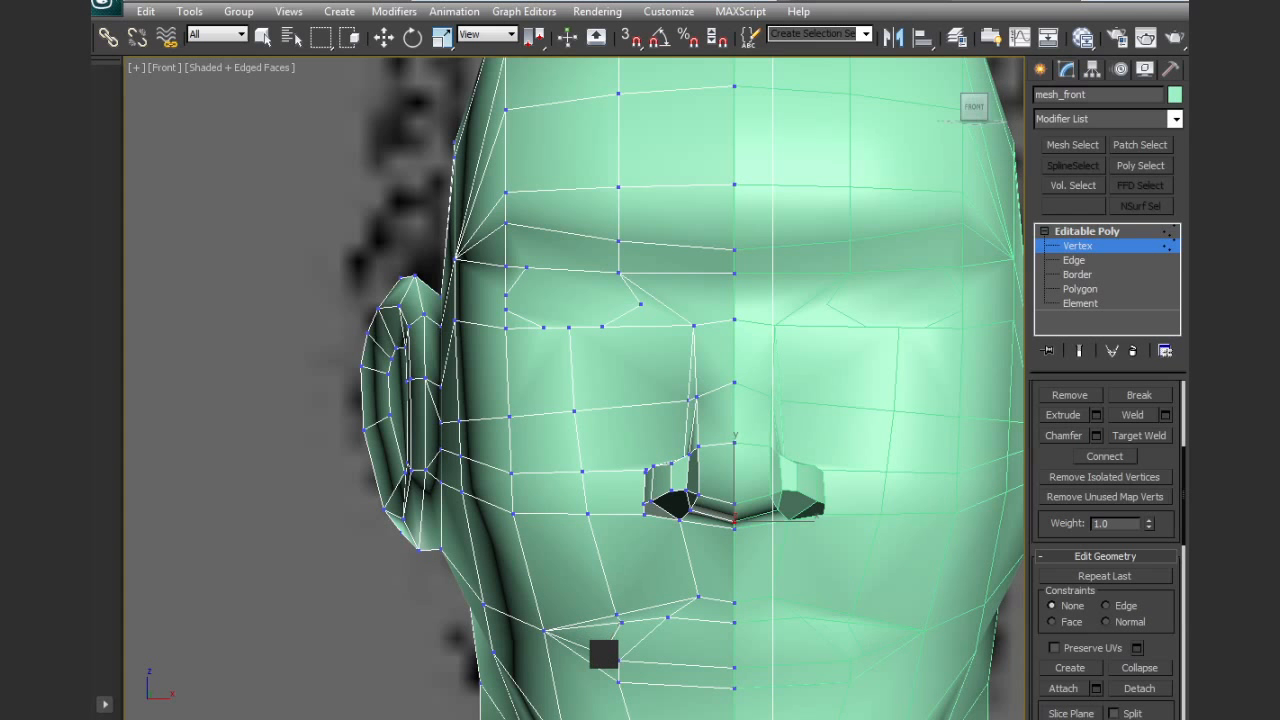
pyautogui.moveTo(692, 605)
pyautogui.mouseDown(button='middle')
pyautogui.moveTo(663, 506)
pyautogui.moveTo(660, 432)
pyautogui.moveTo(692, 591)
pyautogui.mouseUp(button='middle')
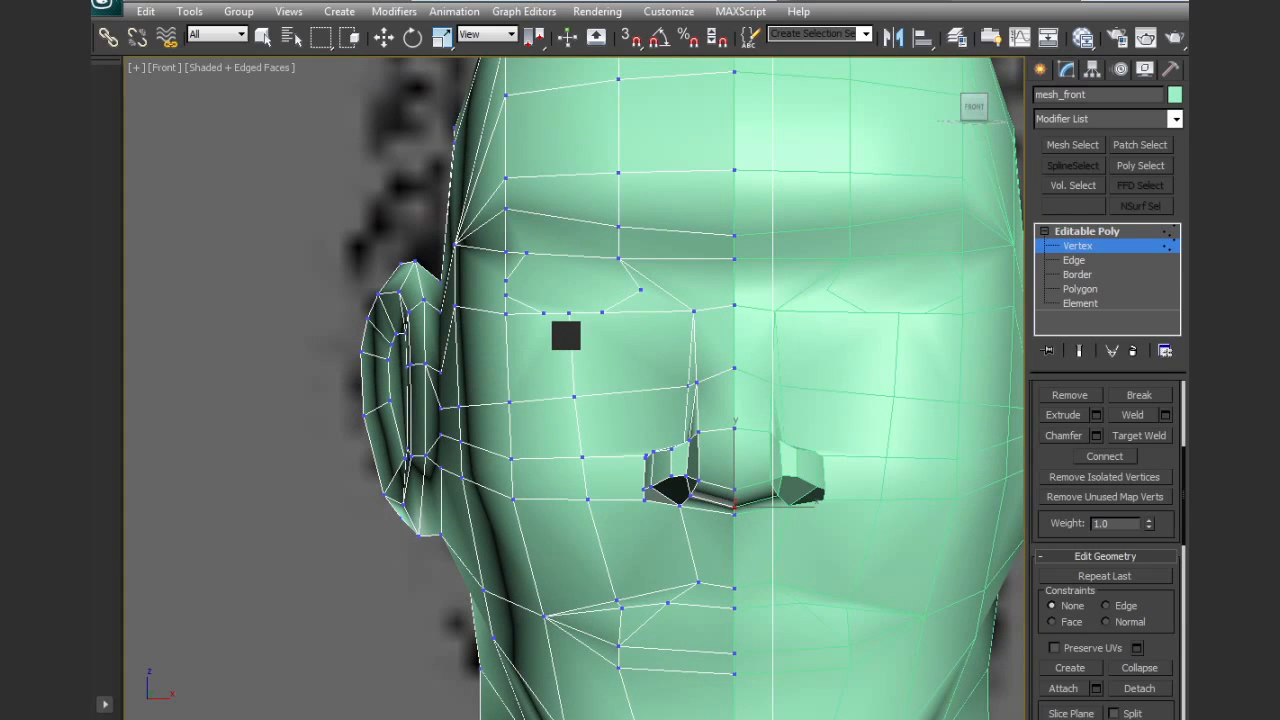
# Move the lower lid and the inner and outer corner vertices to round the eye outline, checking against the reference drawing
pyautogui.moveTo(566, 337); pyautogui.dragTo(591, 403, button='middle')
pyautogui.press('w')
pyautogui.click(590, 380)
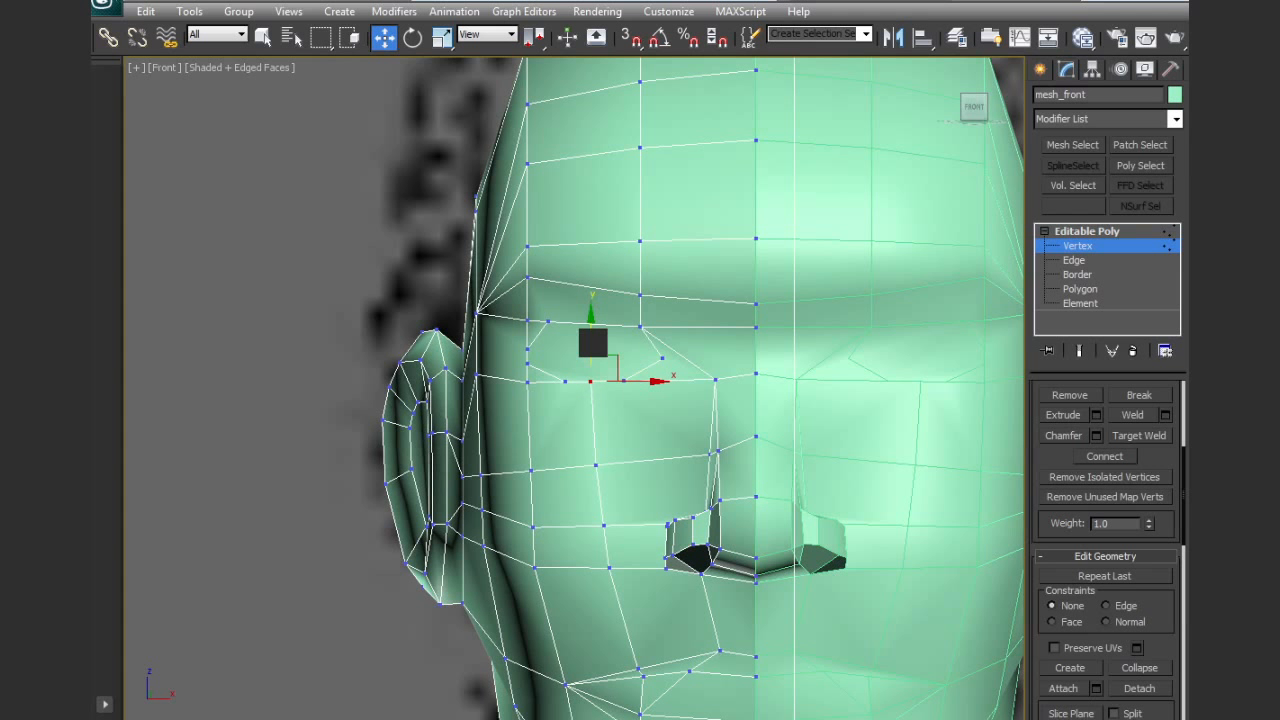
pyautogui.click(528, 349)
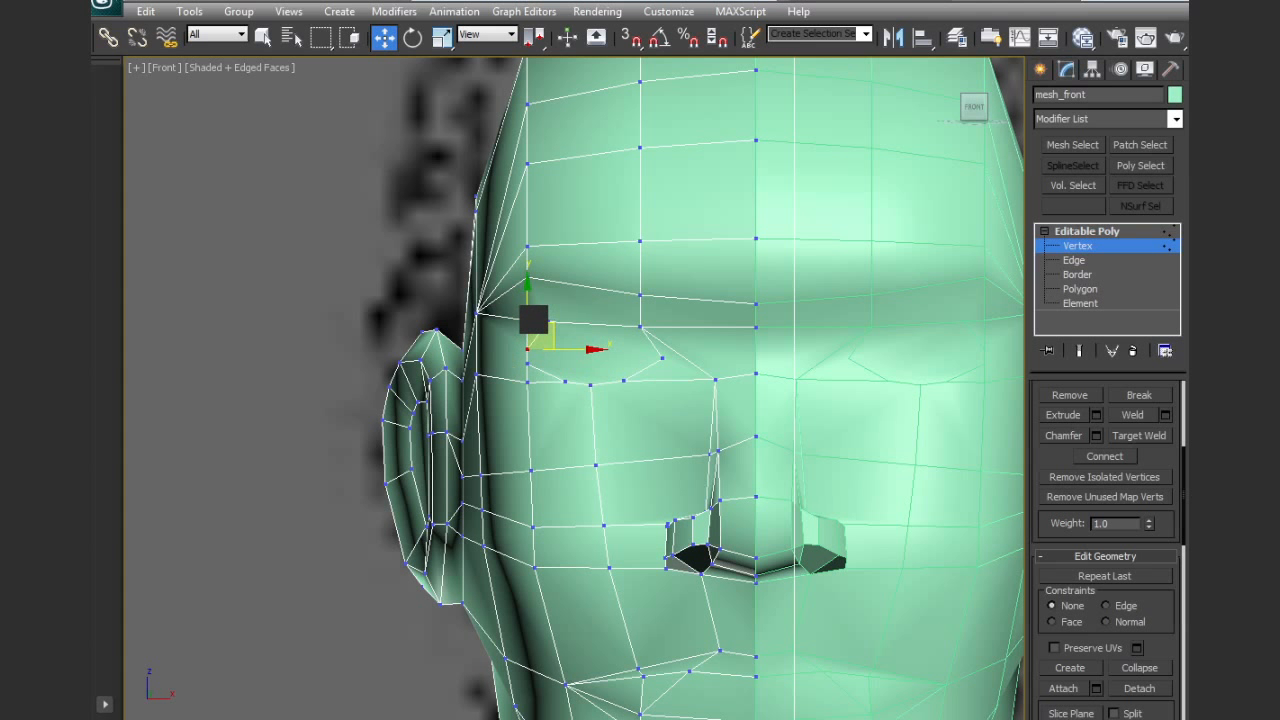
pyautogui.moveTo(540, 320); pyautogui.dragTo(542, 314)
pyautogui.moveTo(528, 366); pyautogui.dragTo(524, 363)
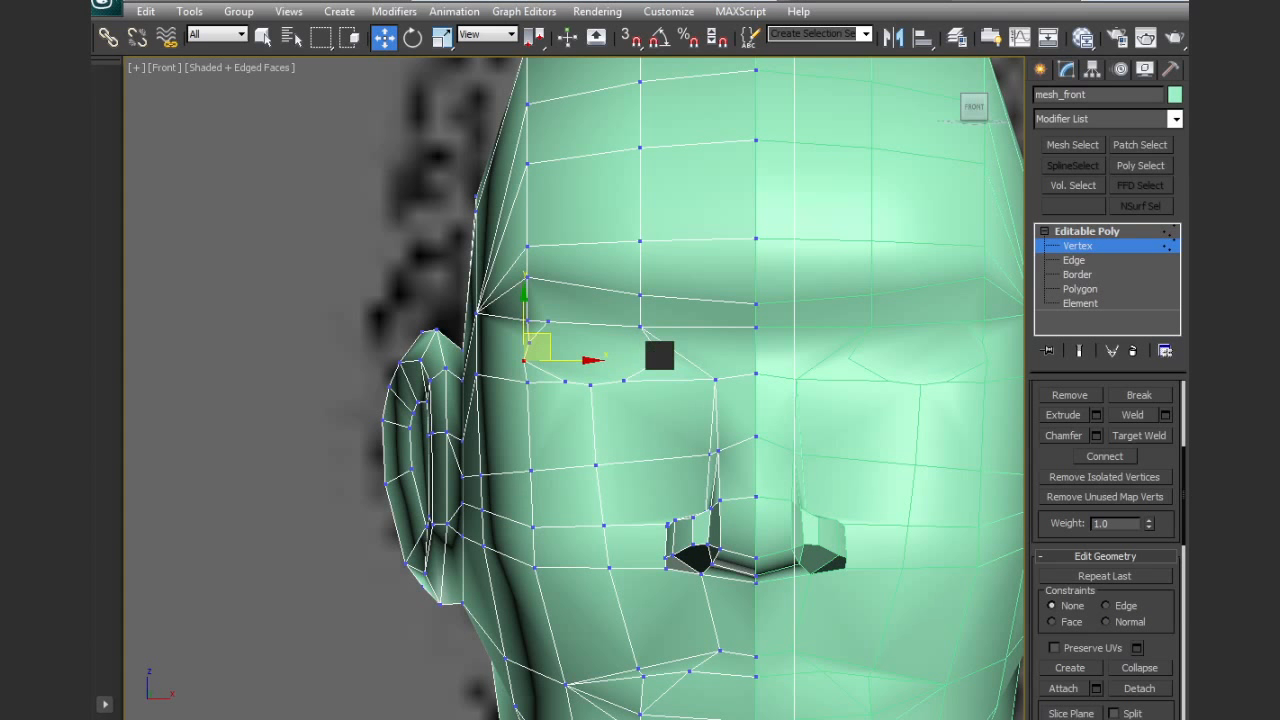
pyautogui.click(659, 355)
pyautogui.moveTo(619, 389); pyautogui.dragTo(627, 421, button='middle')
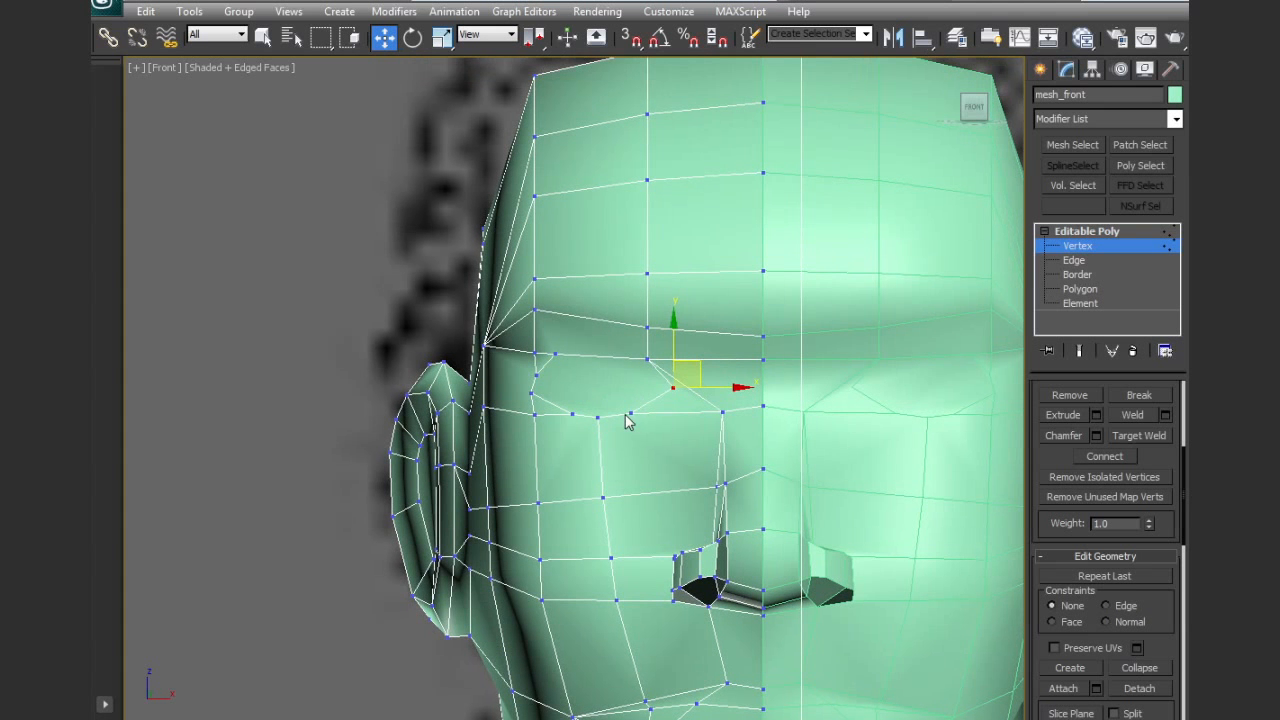
pyautogui.press('F3')
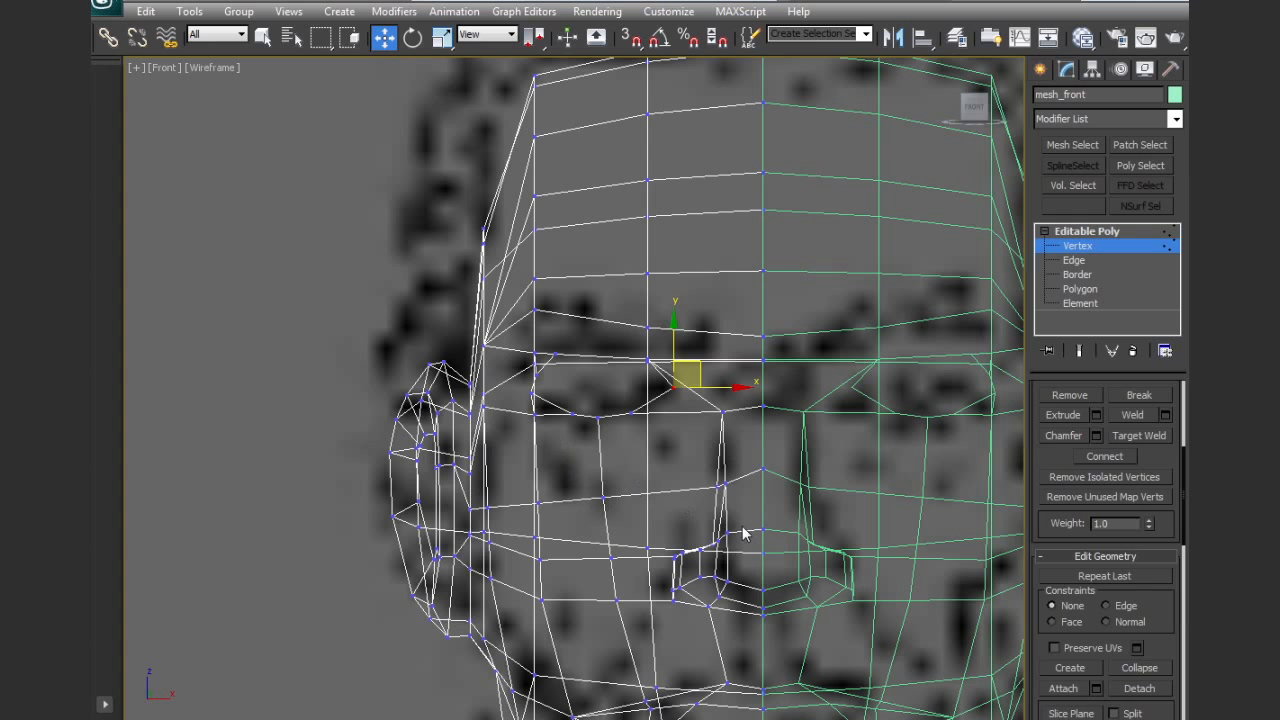
pyautogui.press('F3')
# Cut an outer edge ring from the inner brow down beside the nose and beneath the eye, with a branch down to the nostril
pyautogui.press('q')
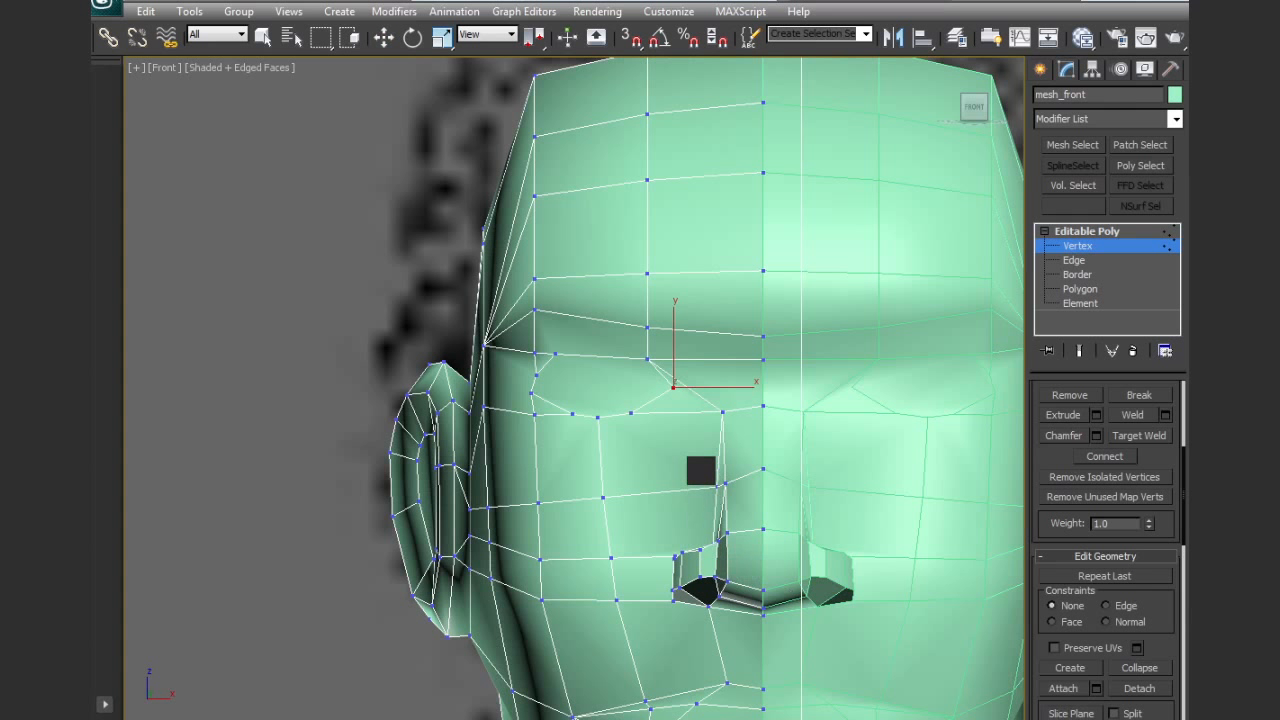
pyautogui.click(701, 332)
pyautogui.click(707, 358)
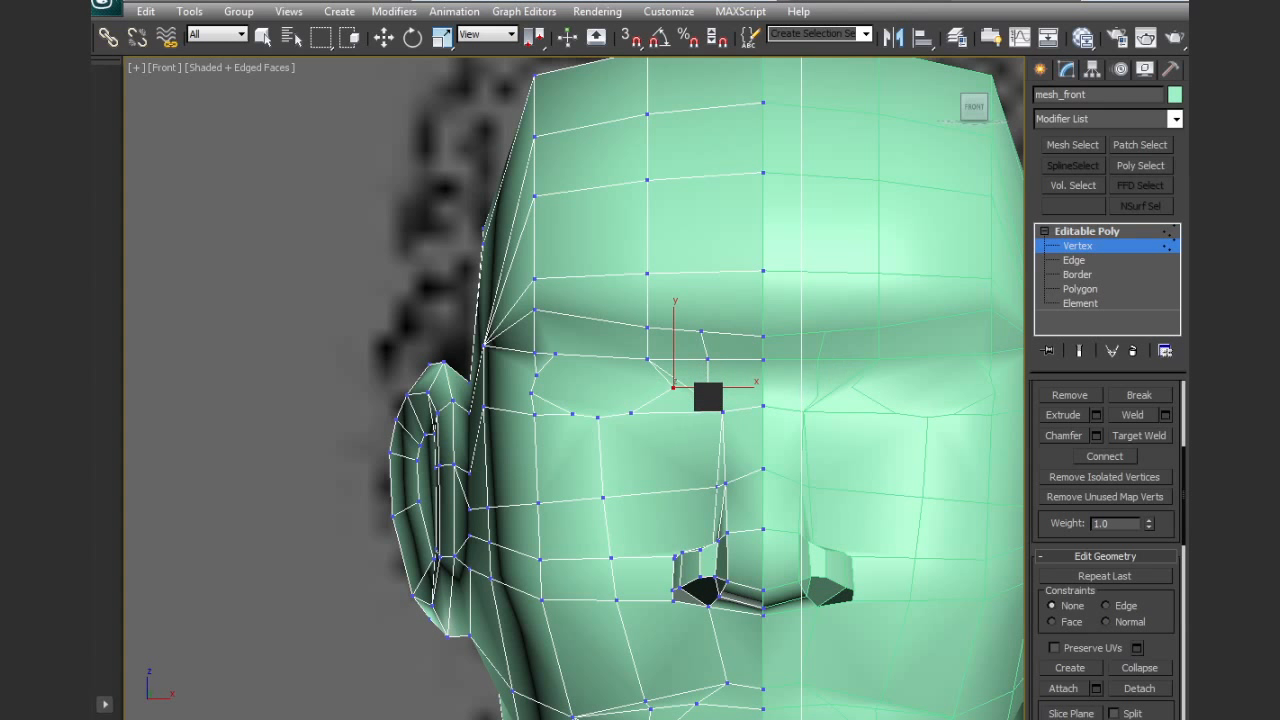
pyautogui.click(674, 470)
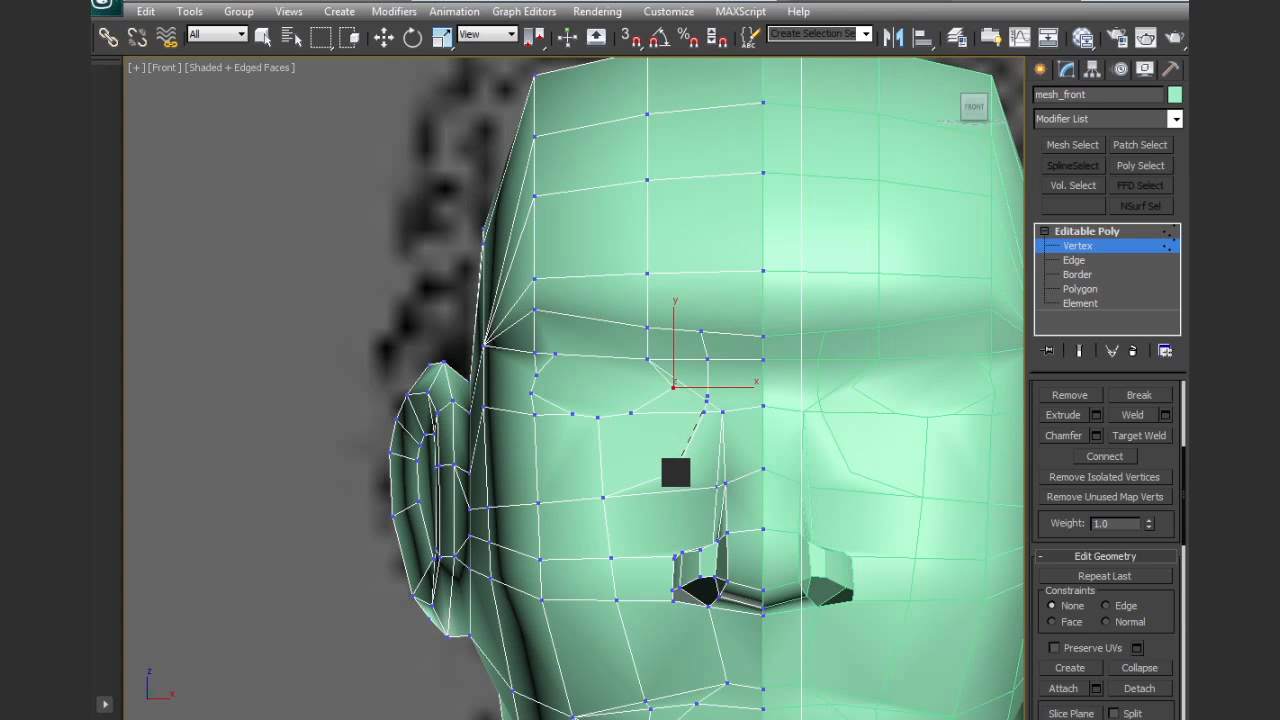
pyautogui.click(603, 475)
pyautogui.click(552, 467)
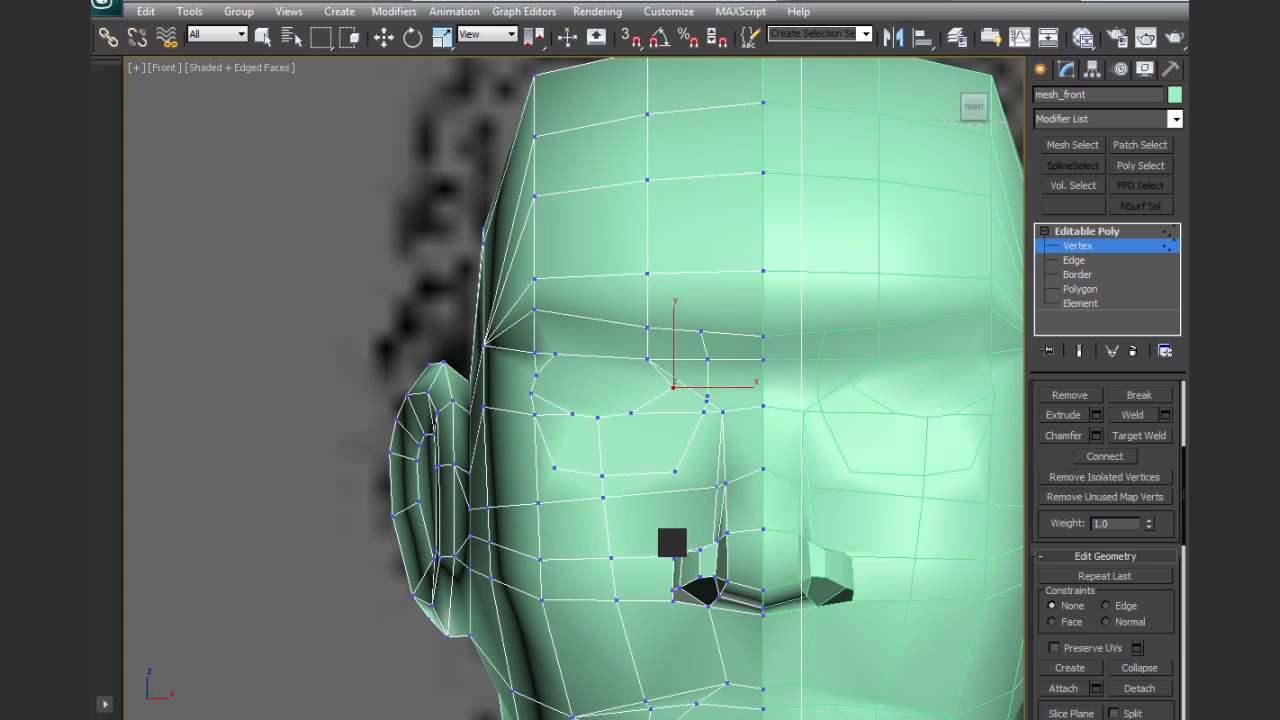
pyautogui.moveTo(672, 553)
pyautogui.keyDown('alt'); pyautogui.mouseDown(button='middle')
pyautogui.moveTo(692, 539)
pyautogui.moveTo(681, 551)
pyautogui.mouseUp(button='middle'); pyautogui.keyUp('alt')
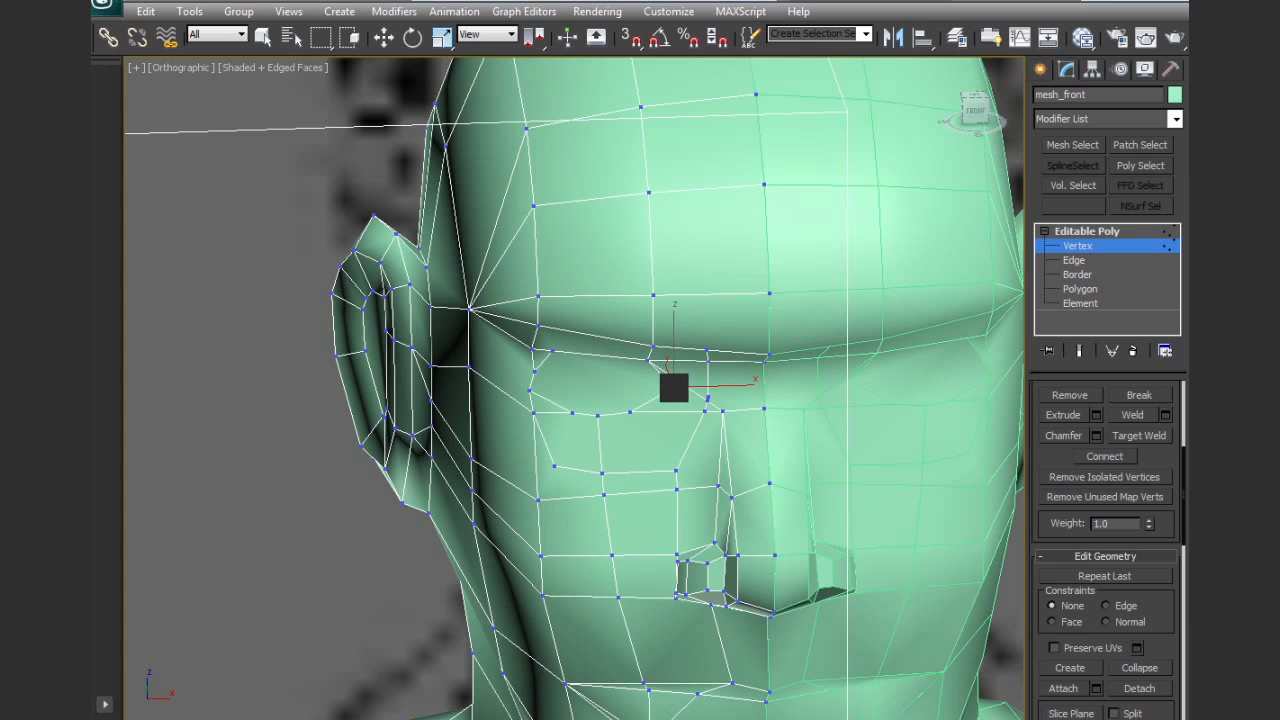
# Collapse the closely spaced vertices between the inner eye corner and the nose bridge into one
pyautogui.rightClick(706, 400)
pyautogui.moveTo(706, 400); pyautogui.dragTo(661, 438, button='middle')
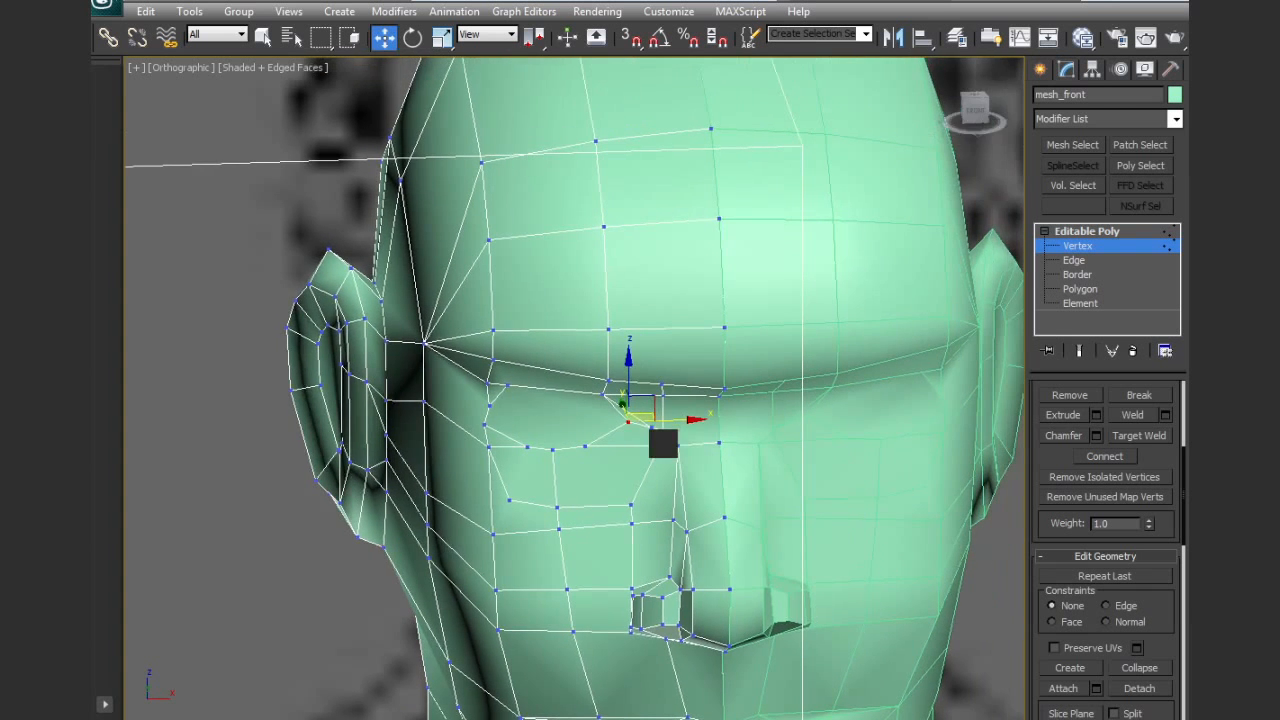
pyautogui.scroll(5, 680, 450)
pyautogui.moveTo(814, 500); pyautogui.dragTo(826, 485)
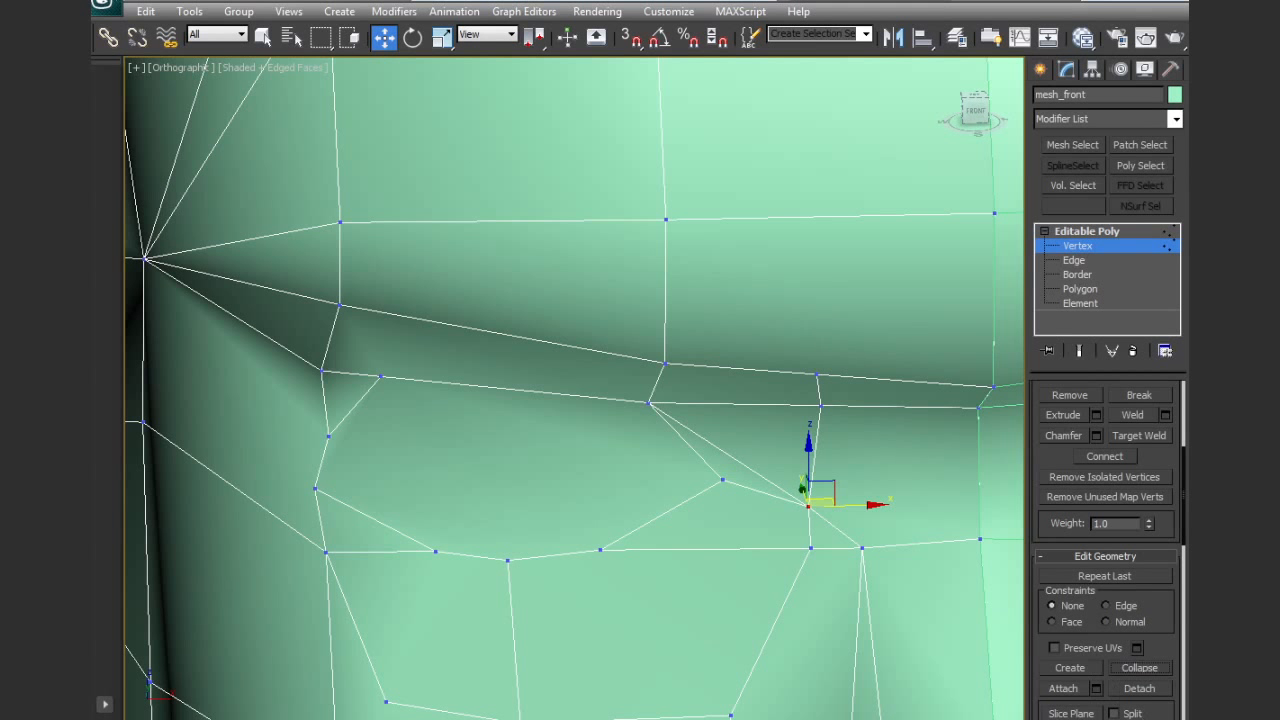
pyautogui.click(1140, 668)
# Cut an edge from the upper vertex on the side of the nose to the inner brow vertex
pyautogui.hotkey('alt', 'c')
pyautogui.click(863, 547)
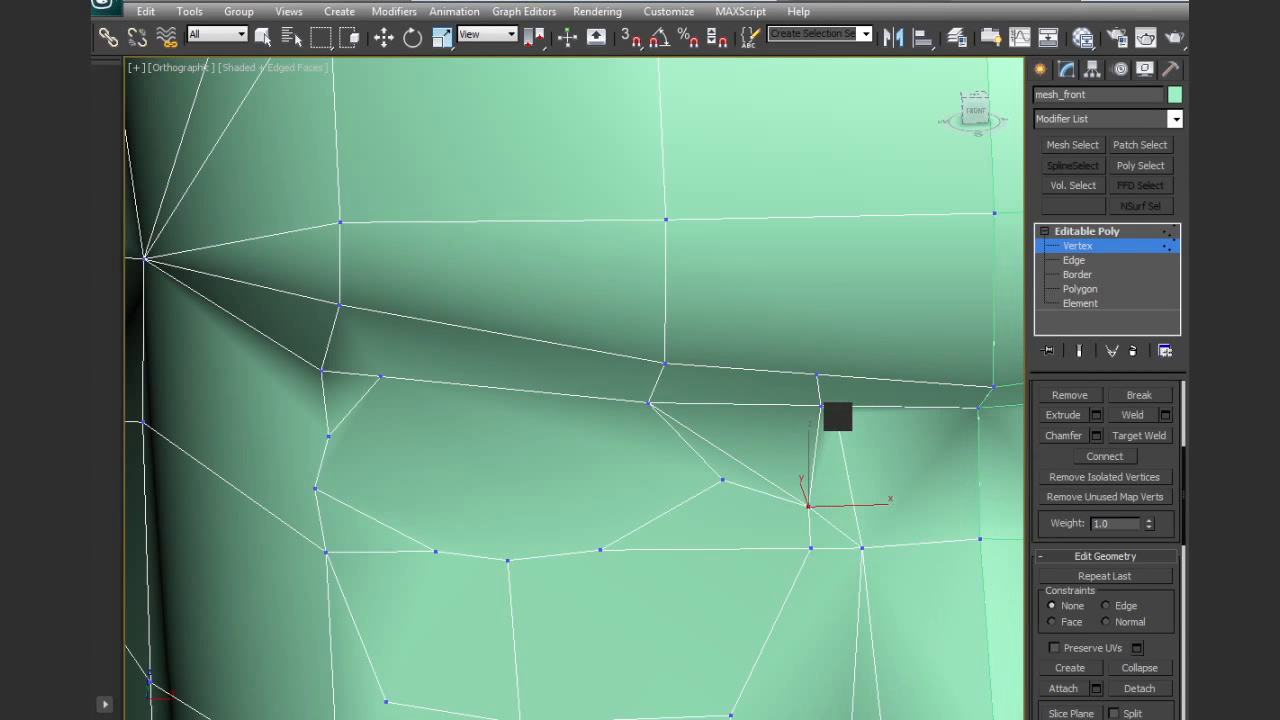
pyautogui.click(821, 405)
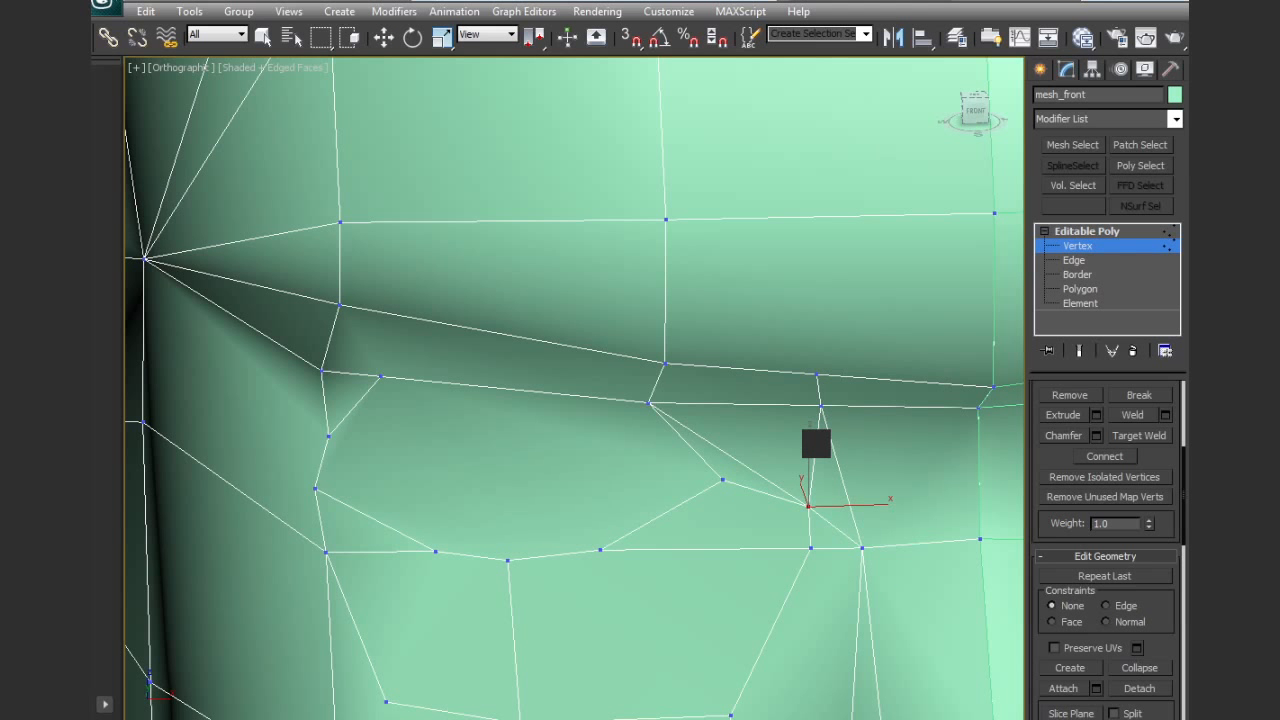
# Remove the two diagonal edge segments running from the brow to the side of the nose bridge
pyautogui.press('2')
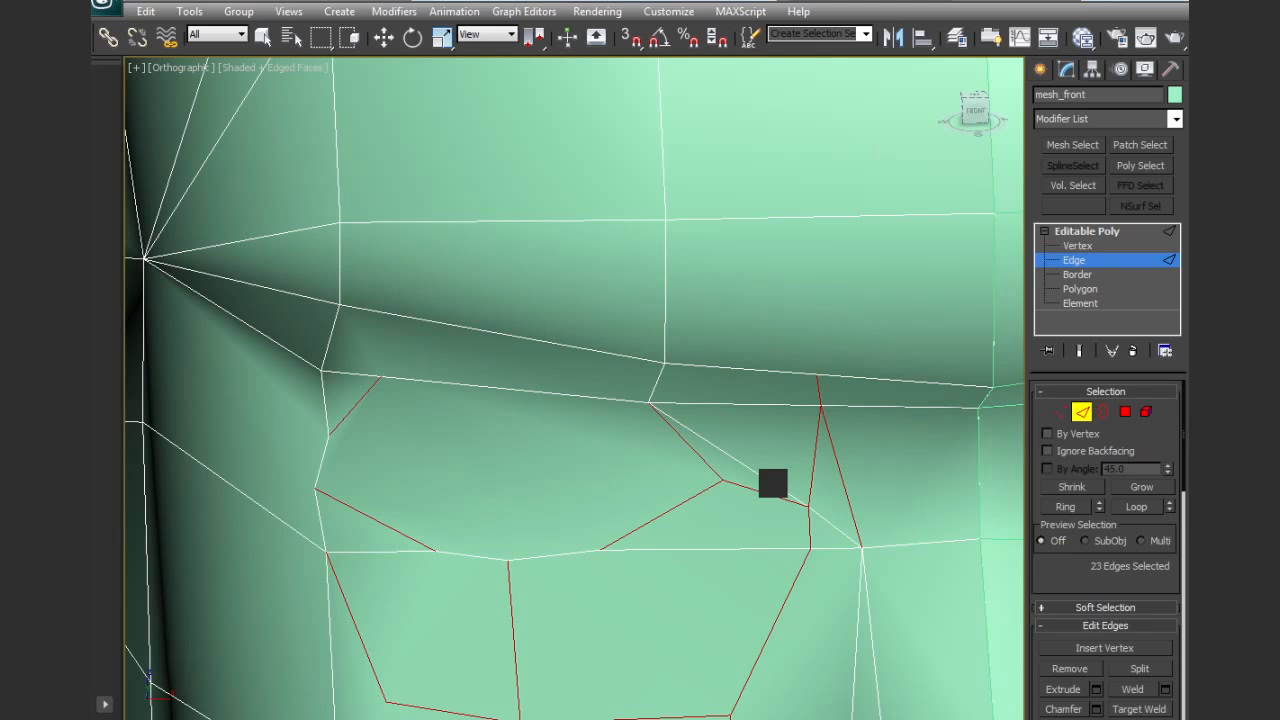
pyautogui.press('w')
pyautogui.click(773, 483)
pyautogui.keyDown('ctrl'); pyautogui.click(833, 527); pyautogui.keyUp('ctrl')
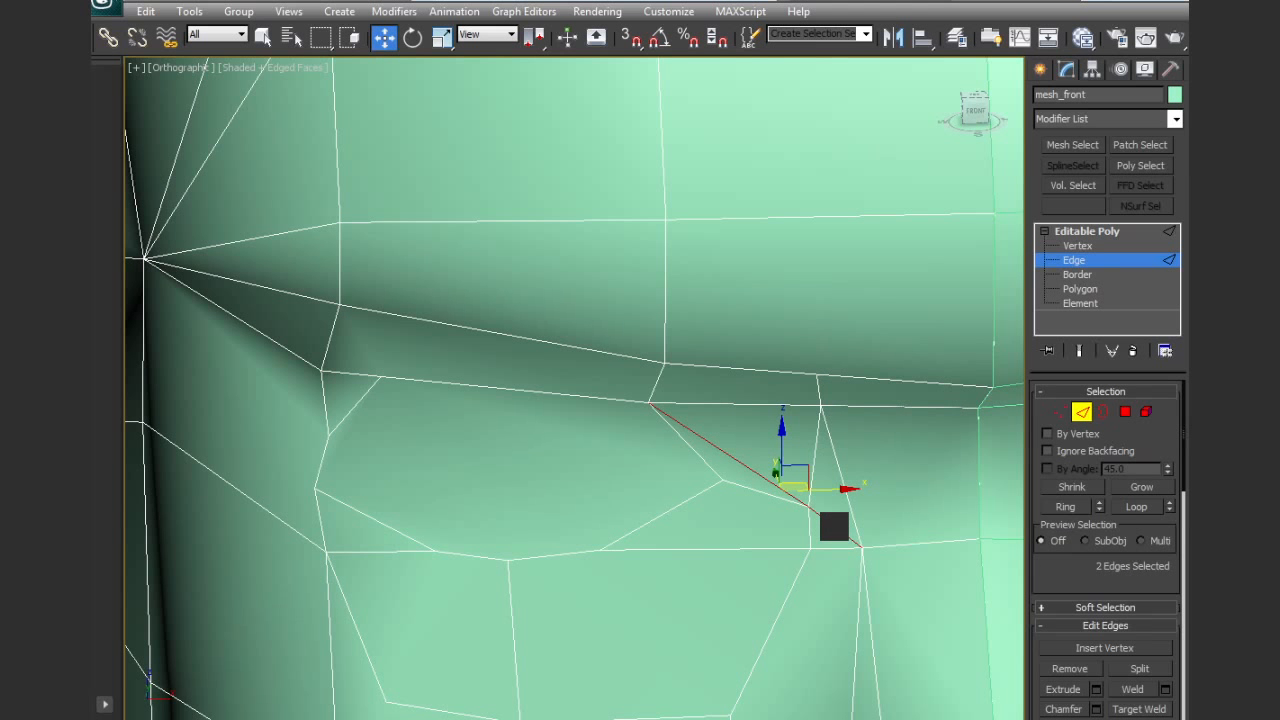
pyautogui.press('BackSpace')
pyautogui.moveTo(784, 547); pyautogui.dragTo(797, 493, button='middle')
pyautogui.scroll(-3, 797, 493)
pyautogui.moveTo(675, 558); pyautogui.dragTo(656, 420, button='middle')
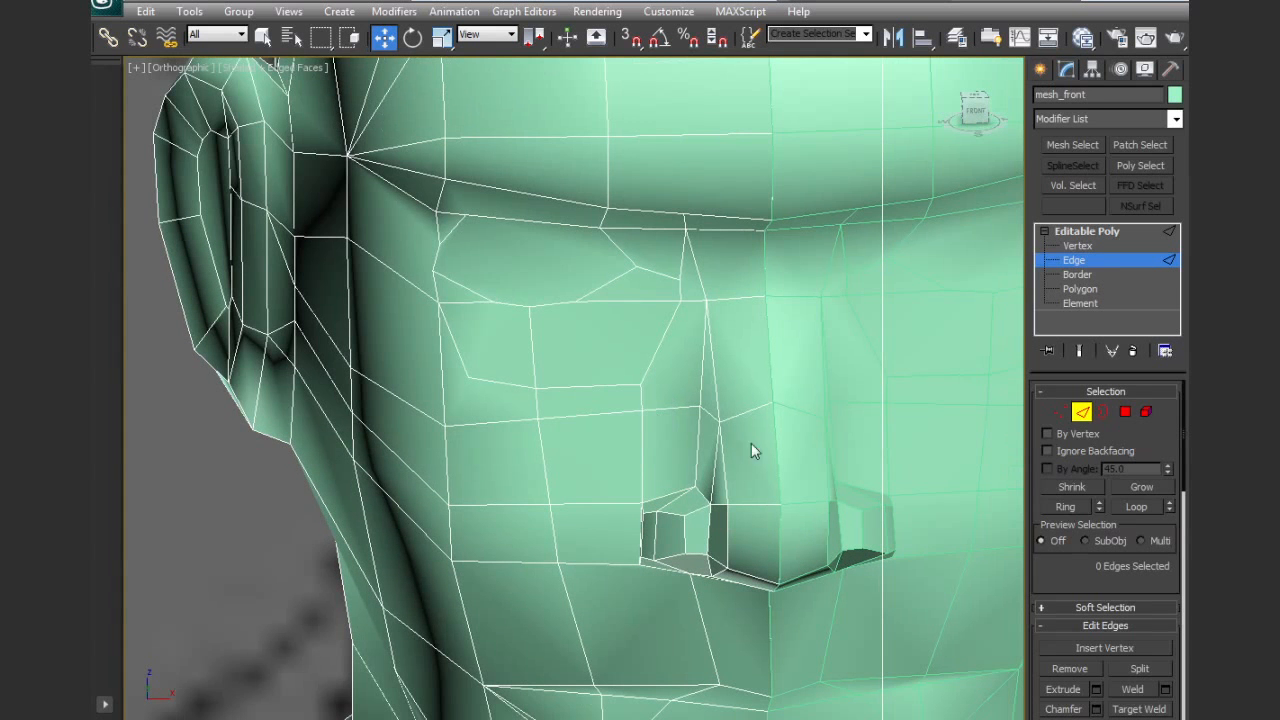
pyautogui.scroll(-8, 1110, 600)
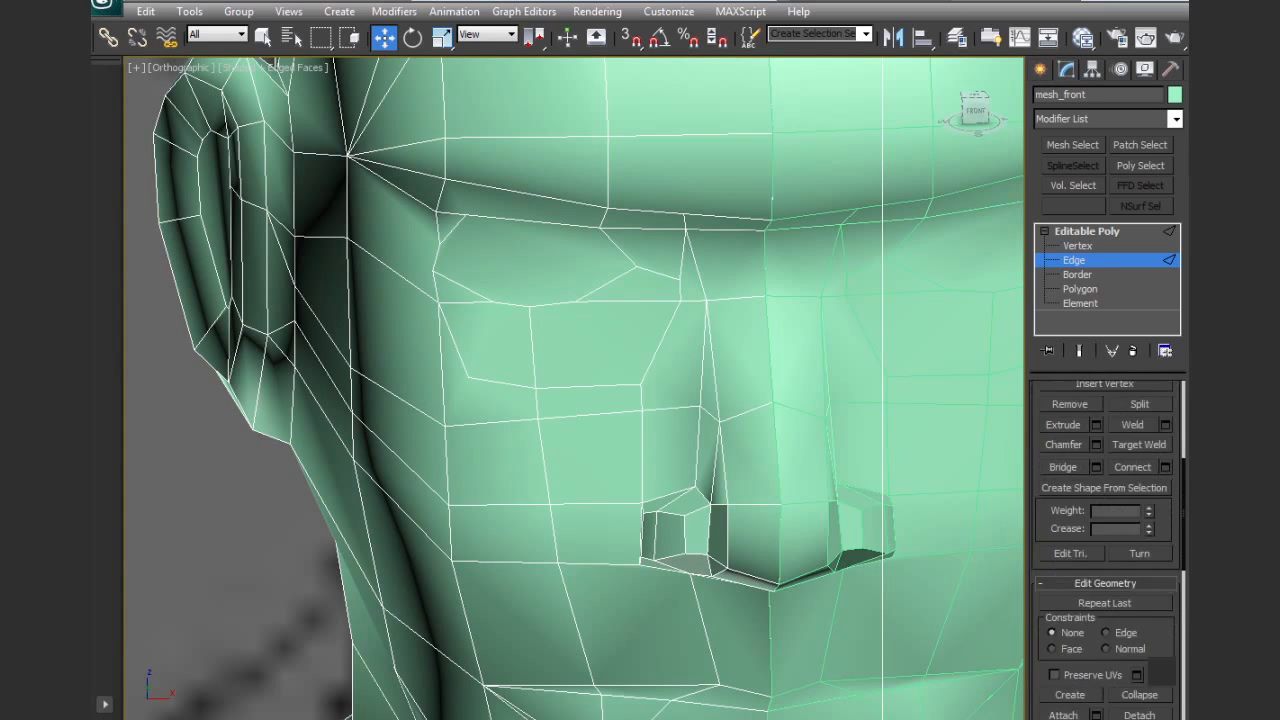
# Cut an edge path from the lower eye ring's outer vertex around the outer eye corner to the brow, with a branch to the eye outline
pyautogui.click(1138, 676)
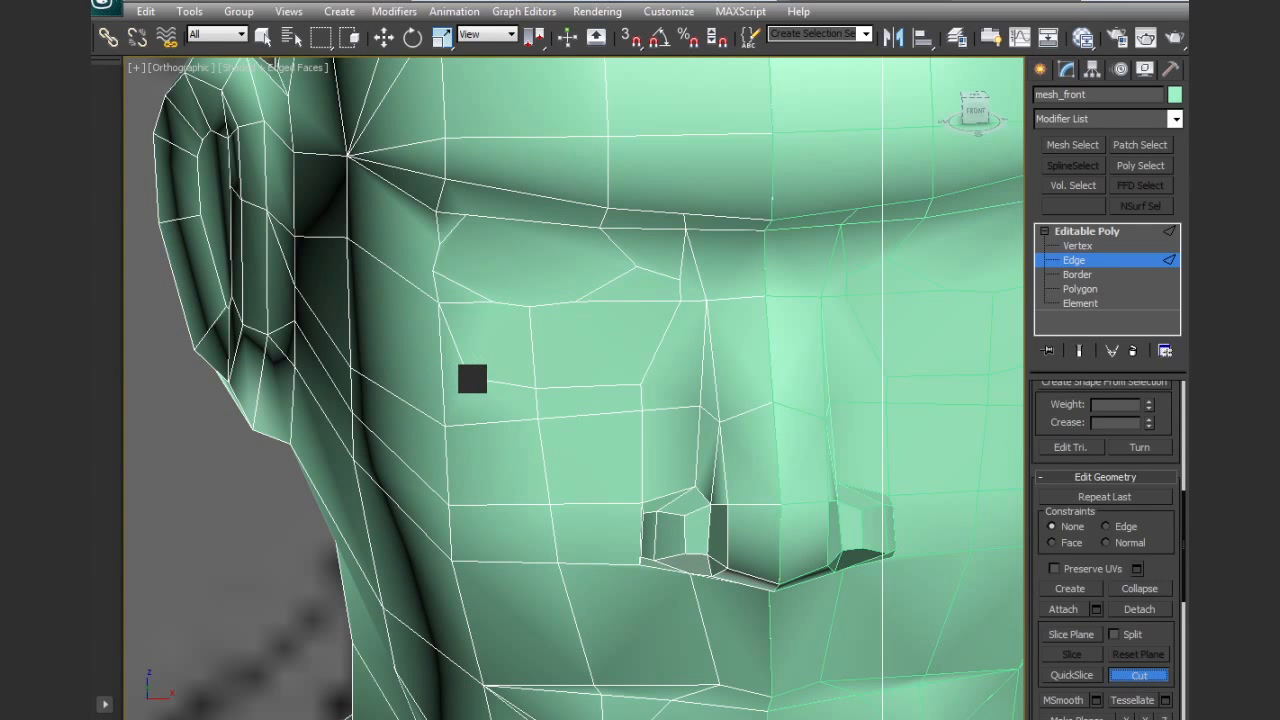
pyautogui.click(468, 378)
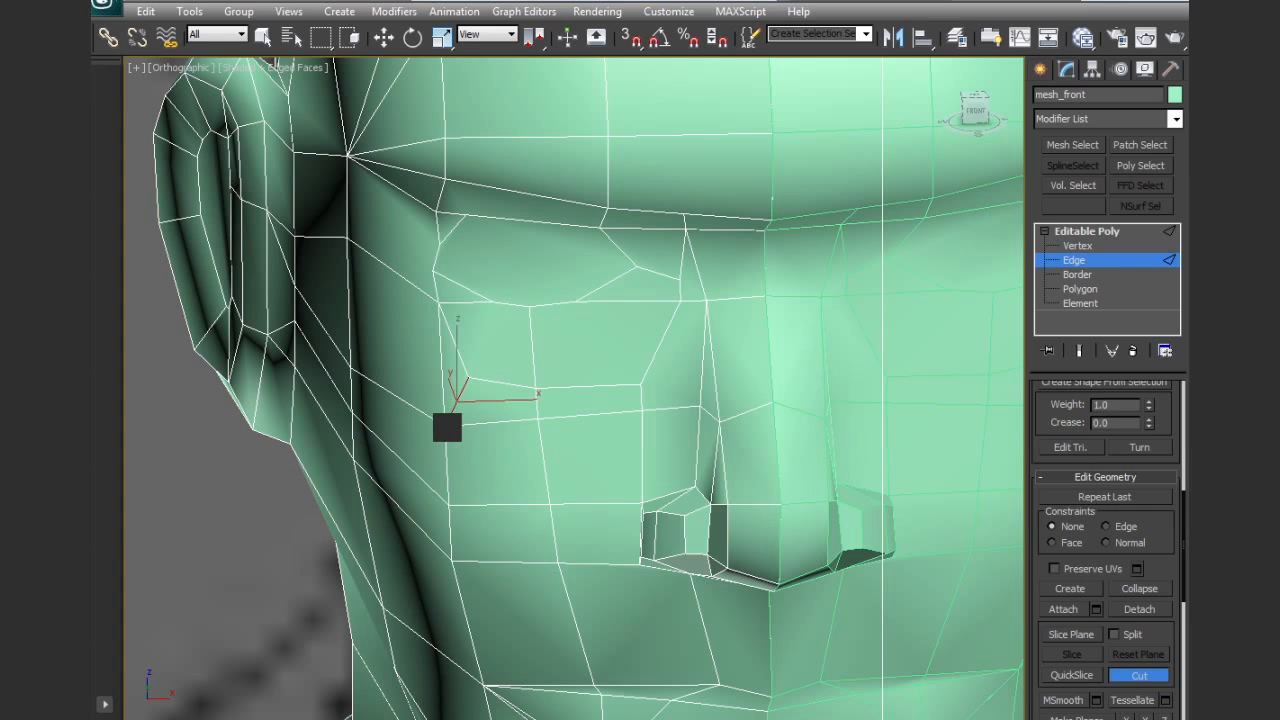
pyautogui.scroll(4, 447, 428)
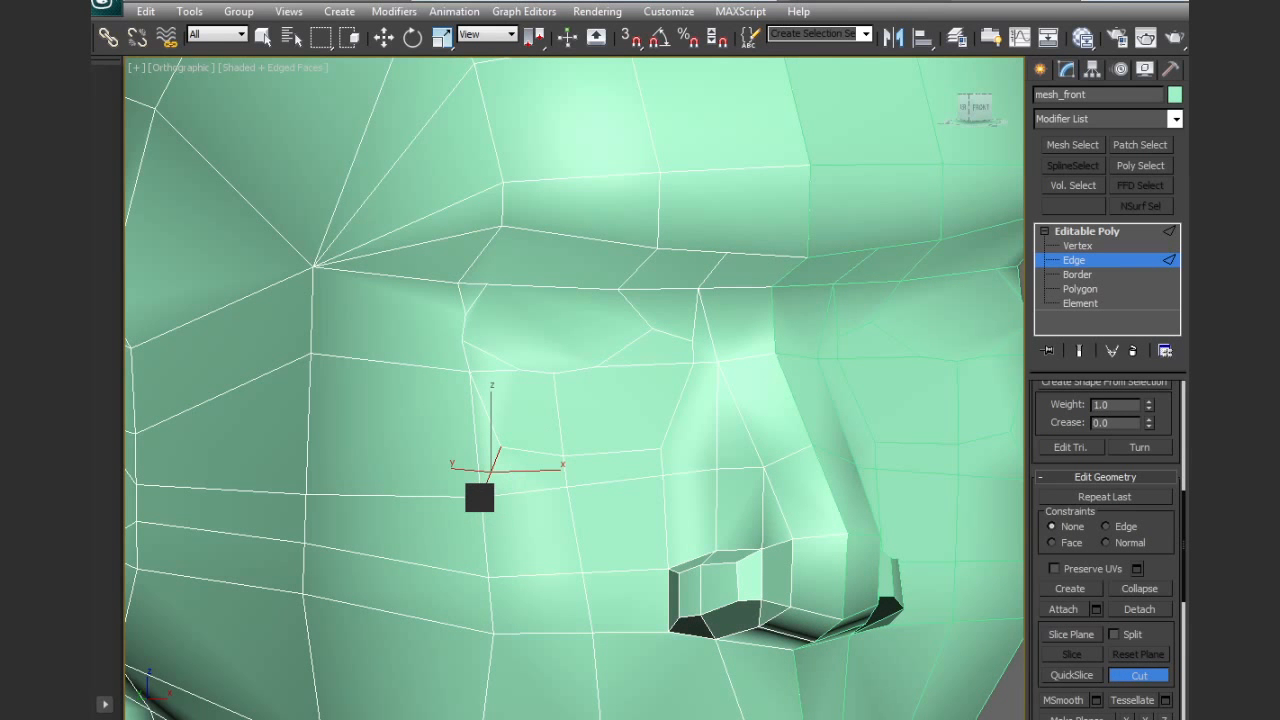
pyautogui.click(408, 366)
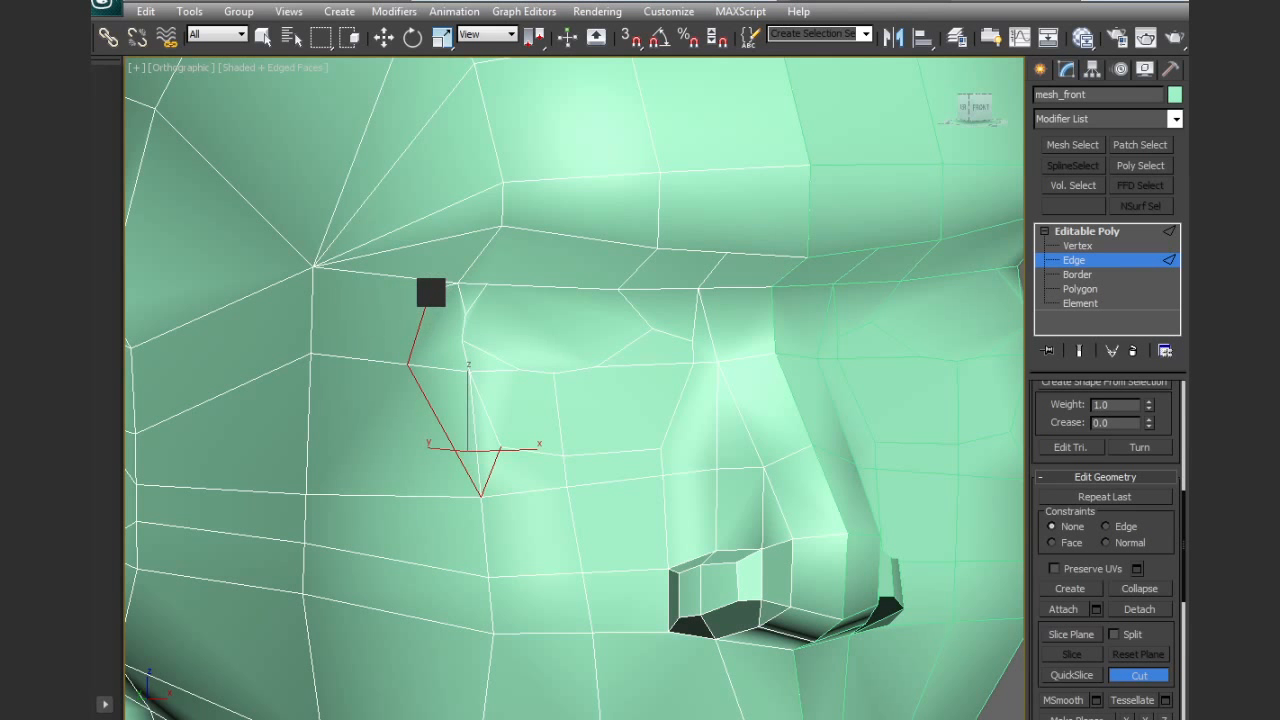
pyautogui.click(415, 278)
pyautogui.click(500, 228)
pyautogui.rightClick(503, 240)
pyautogui.click(409, 364)
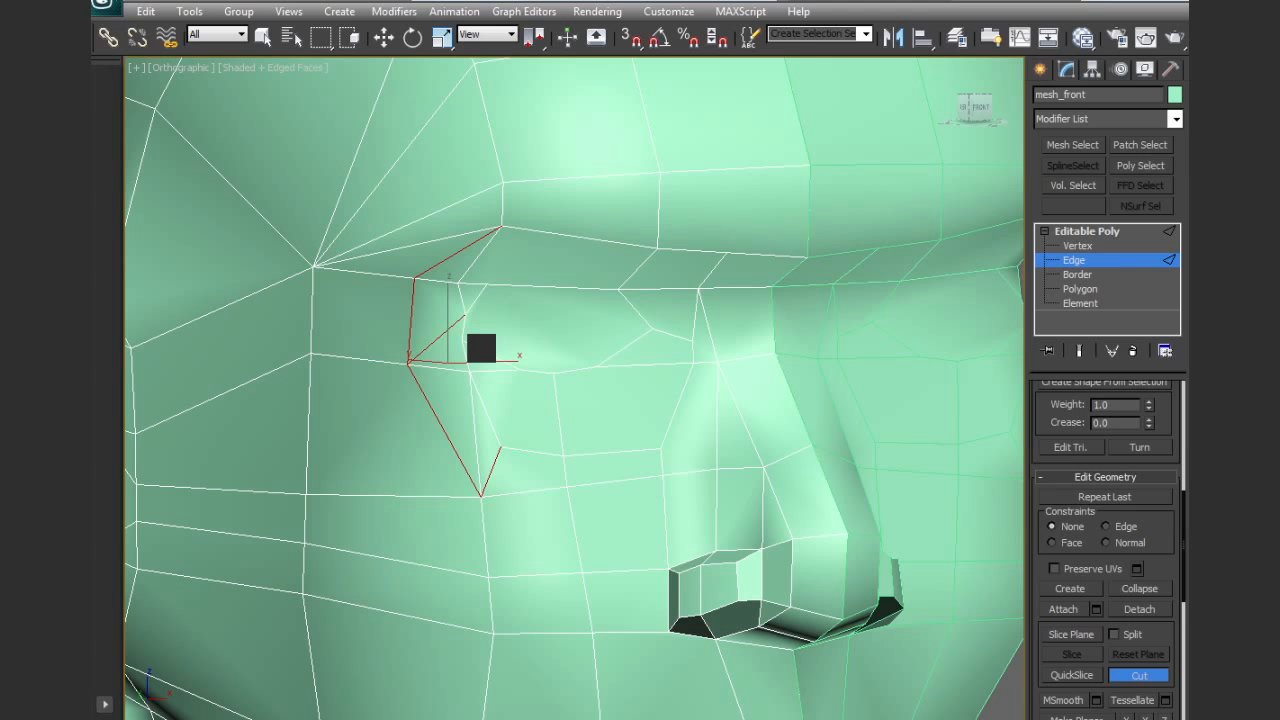
# Remove the old edge running down from the outer eye corner inside the newly cut ring
pyautogui.press('w')
pyautogui.click(474, 409)
pyautogui.press('BackSpace')
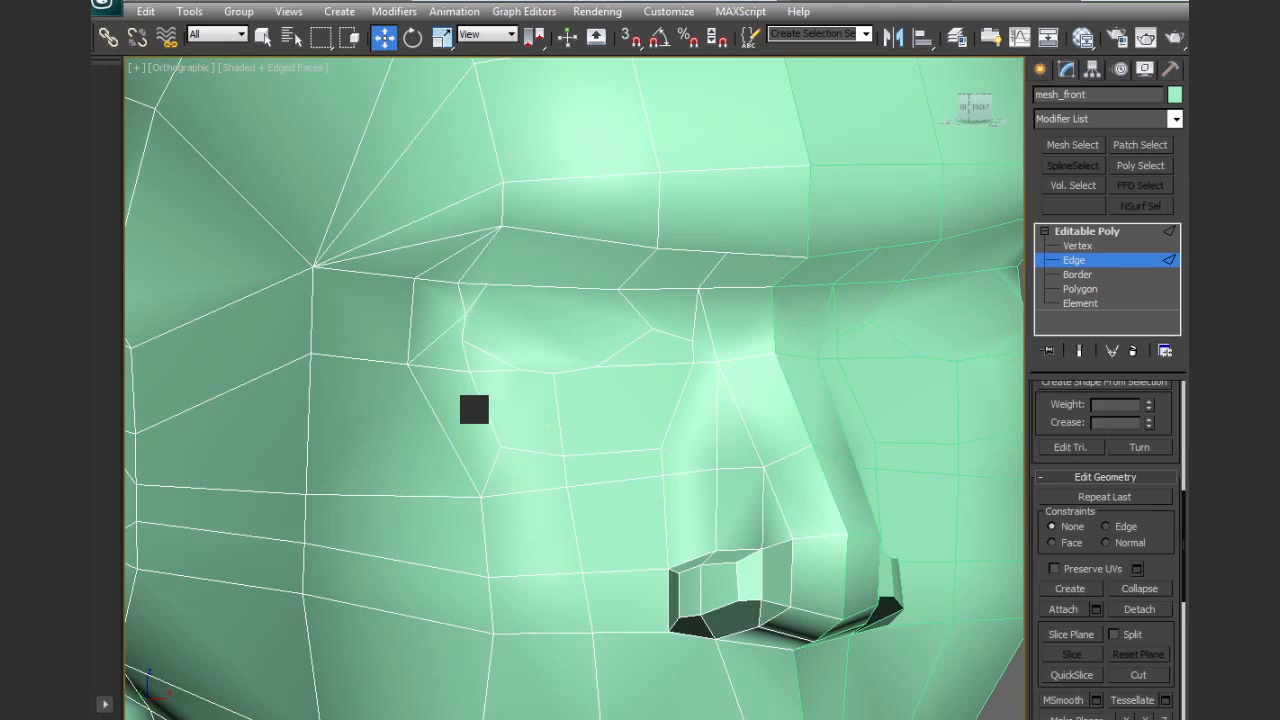
# Move the vertices at the outer corner of the eye outline outward to round its shape
pyautogui.click(1076, 246)
pyautogui.click(463, 316)
pyautogui.keyDown('alt'); pyautogui.moveTo(463, 316); pyautogui.dragTo(531, 349, button='middle'); pyautogui.keyUp('alt')
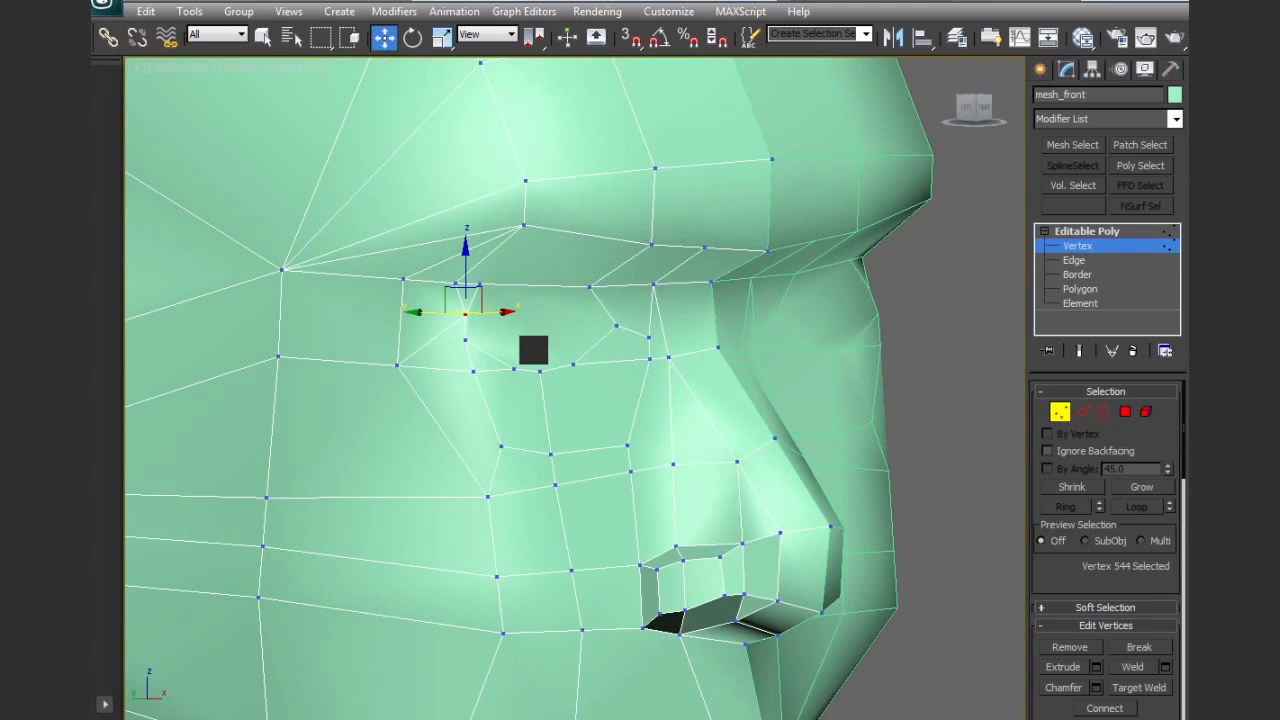
pyautogui.moveTo(447, 289); pyautogui.dragTo(433, 291)
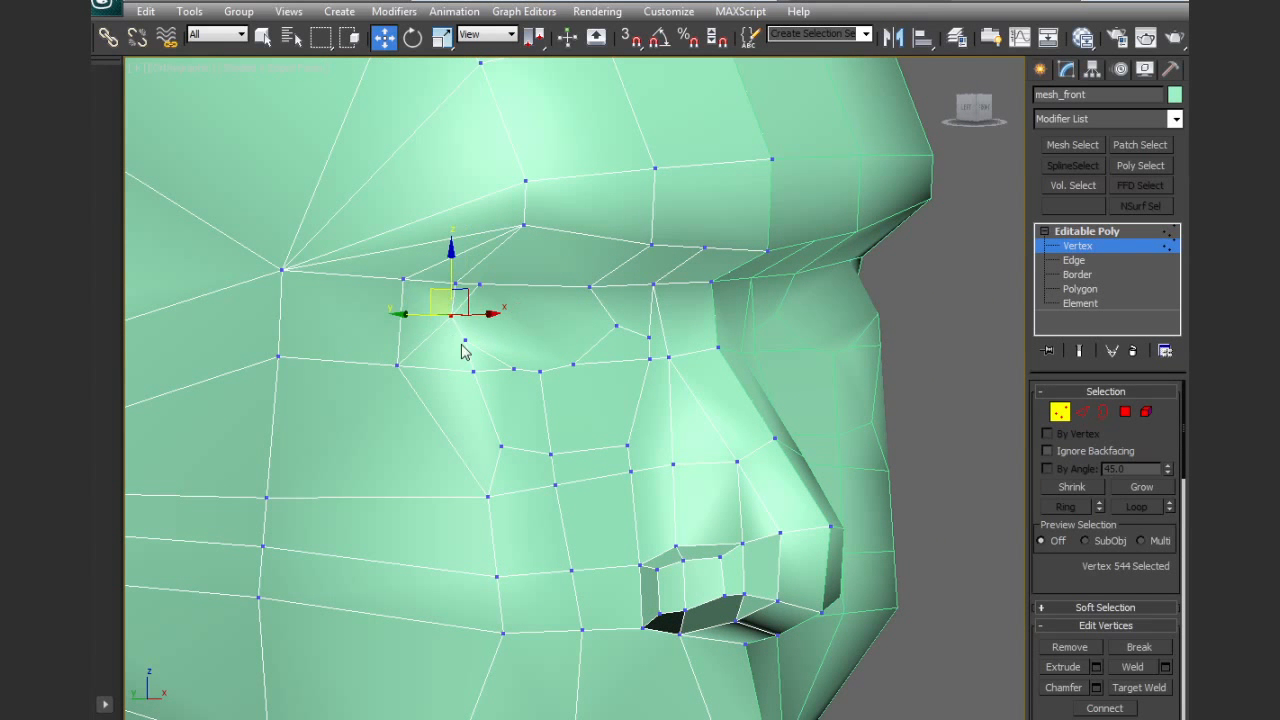
pyautogui.click(462, 342)
pyautogui.keyDown('alt'); pyautogui.moveTo(534, 397); pyautogui.dragTo(548, 433, button='middle'); pyautogui.keyUp('alt')
pyautogui.click(475, 370)
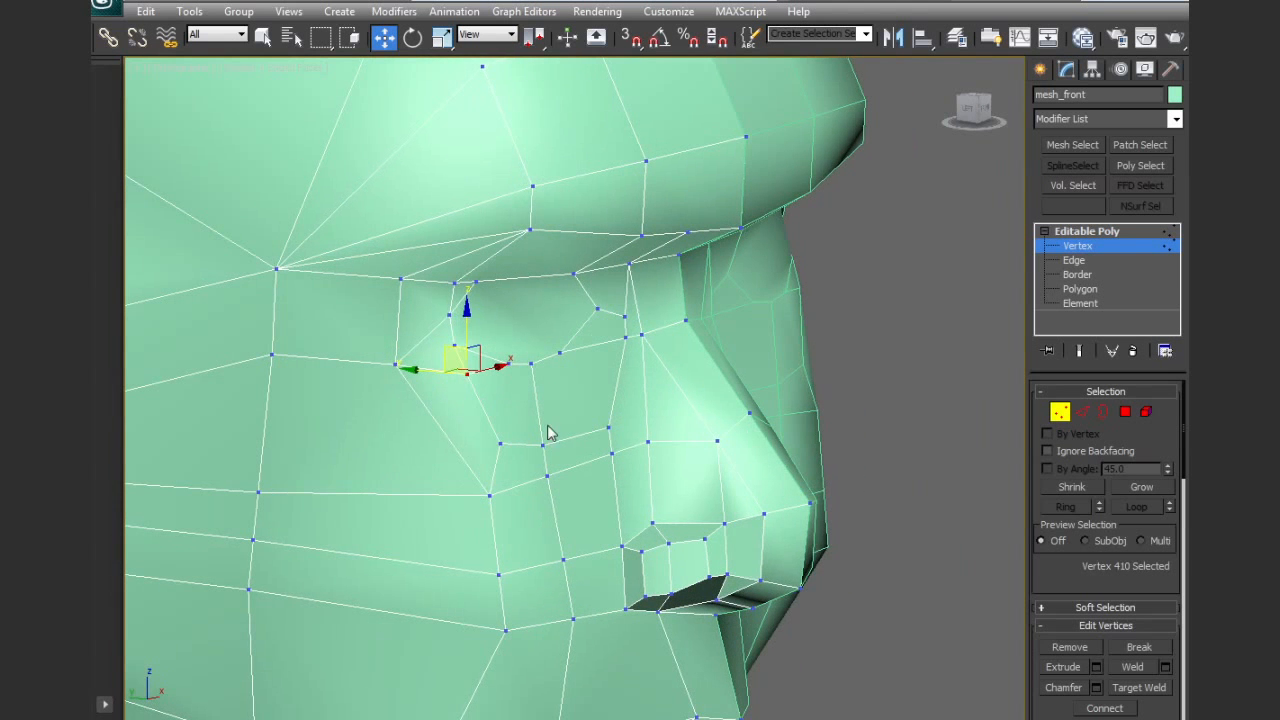
# Adjust the vertices along and beneath the lower eyelid to follow the curve of the face
pyautogui.click(543, 441)
pyautogui.keyDown('ctrl'); pyautogui.click(609, 425); pyautogui.keyUp('ctrl')
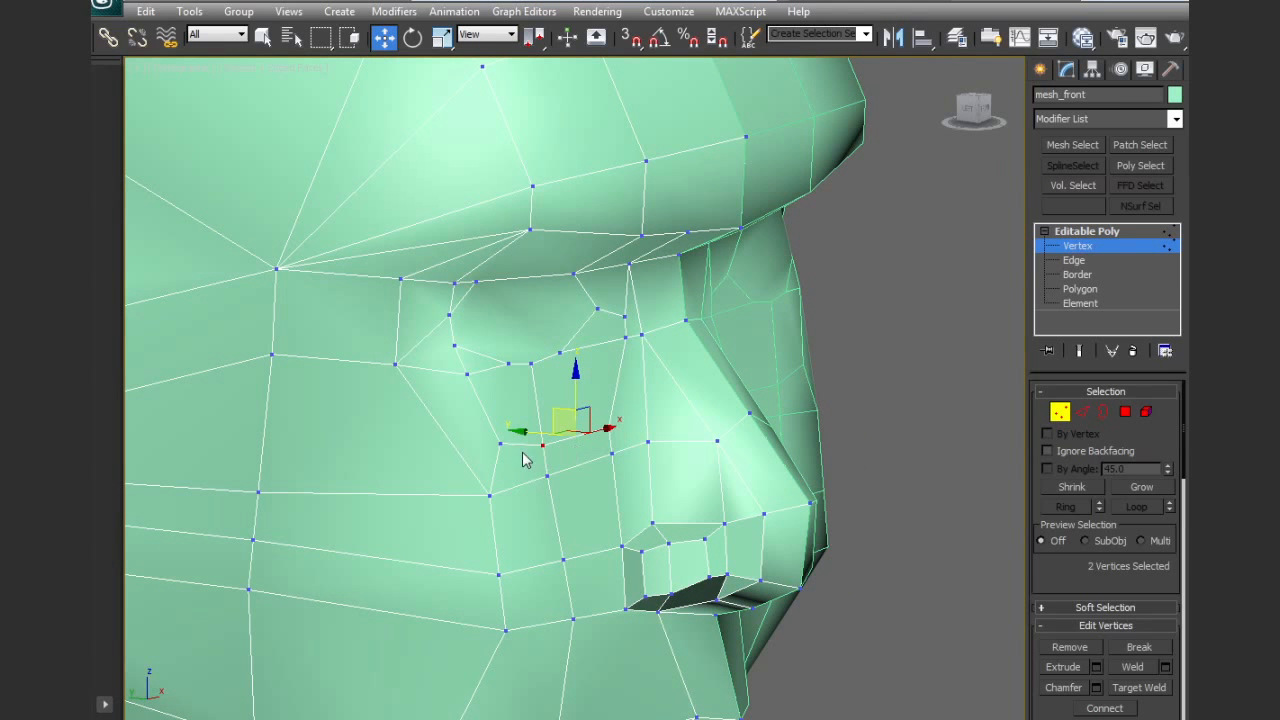
pyautogui.keyDown('alt'); pyautogui.moveTo(608, 426); pyautogui.dragTo(597, 390, button='middle'); pyautogui.keyUp('alt')
pyautogui.moveTo(527, 363); pyautogui.dragTo(509, 365)
pyautogui.keyDown('alt'); pyautogui.moveTo(566, 379); pyautogui.dragTo(452, 387, button='middle'); pyautogui.keyUp('alt')
# Cut an edge line above the upper eyelid from the inner brow vertex across to the outer ring vertex
pyautogui.scroll(-3, 1062, 580)
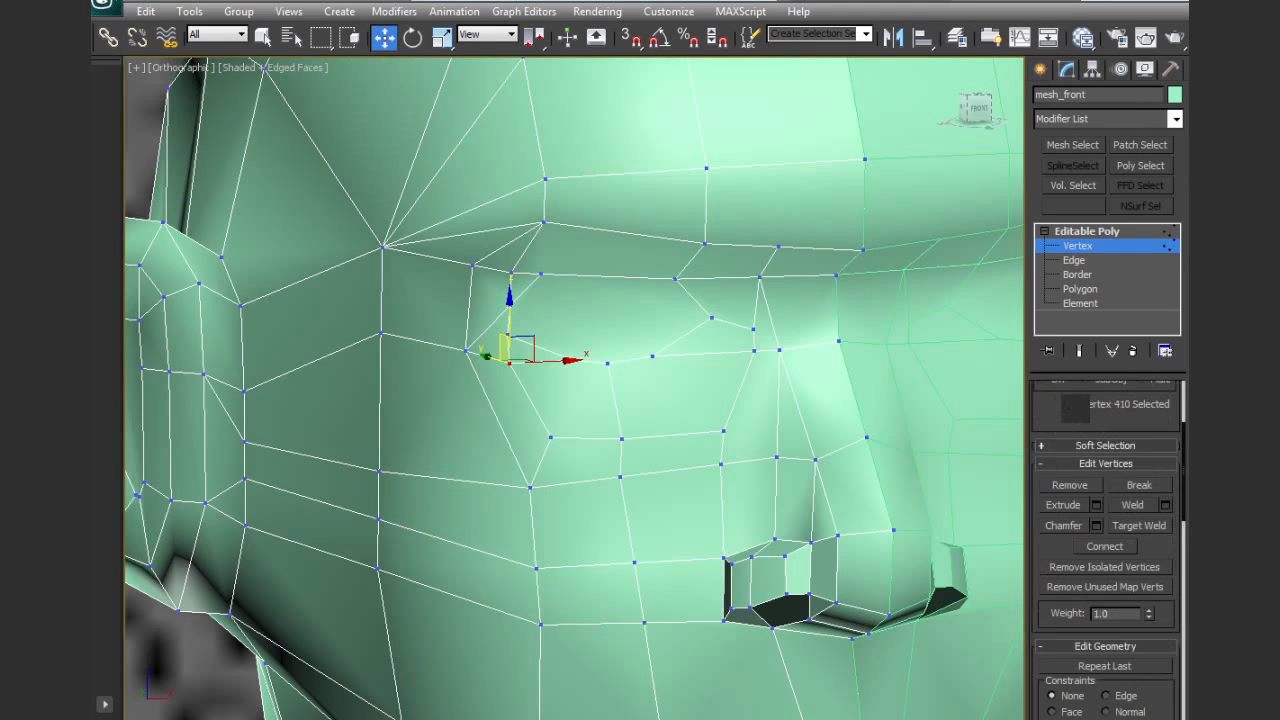
pyautogui.scroll(-3, 1160, 566)
pyautogui.click(1155, 698)
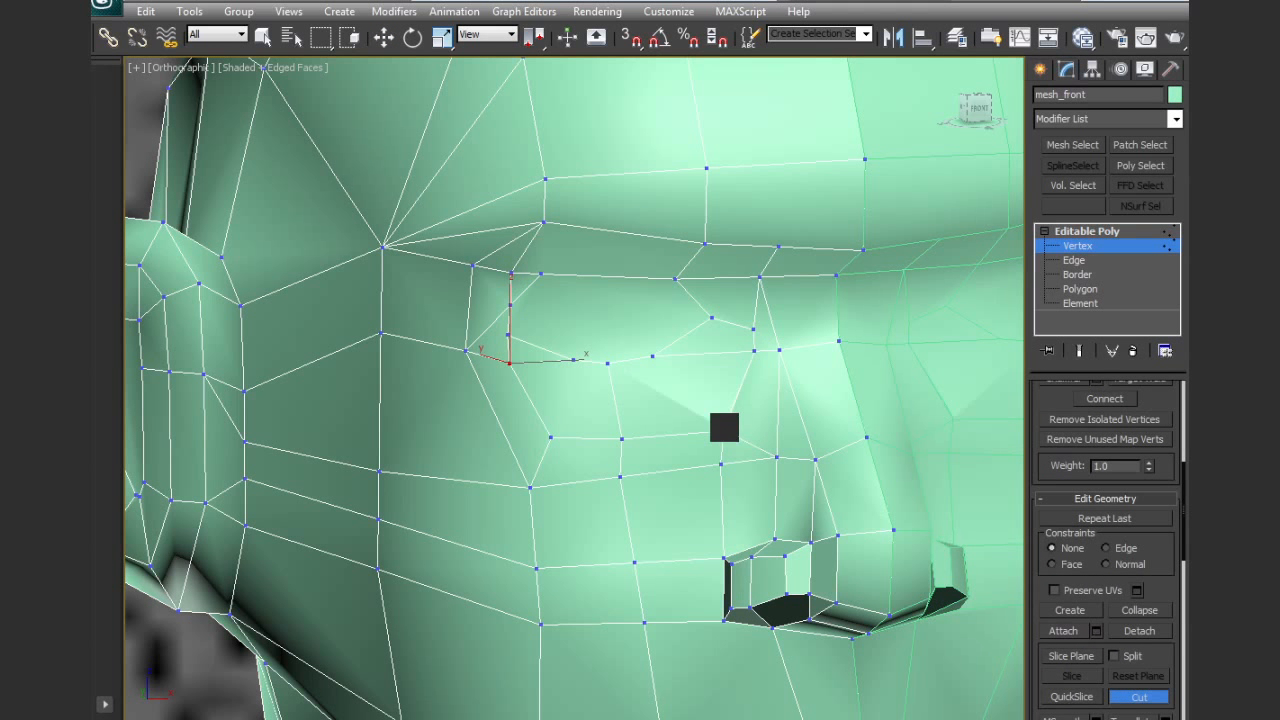
pyautogui.keyDown('alt'); pyautogui.moveTo(726, 366); pyautogui.dragTo(713, 409, button='middle'); pyautogui.keyUp('alt')
pyautogui.keyDown('alt'); pyautogui.moveTo(626, 406); pyautogui.dragTo(691, 420, button='middle'); pyautogui.keyUp('alt')
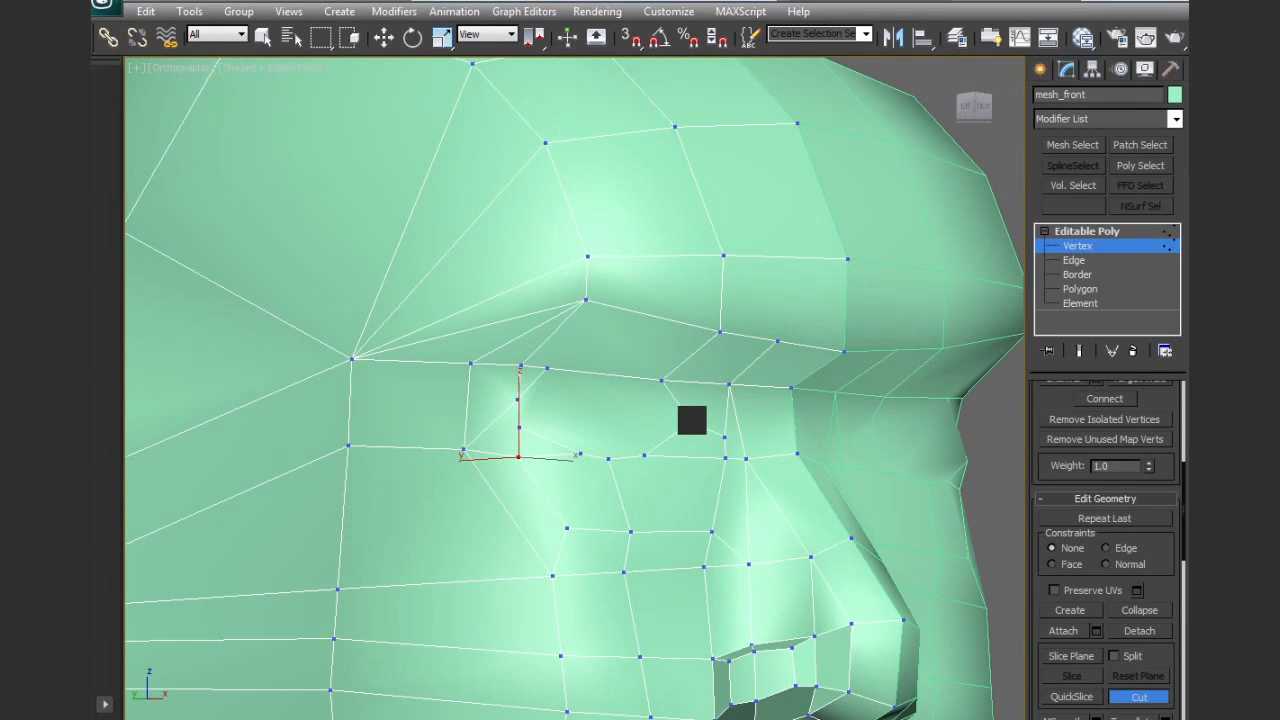
pyautogui.click(730, 384)
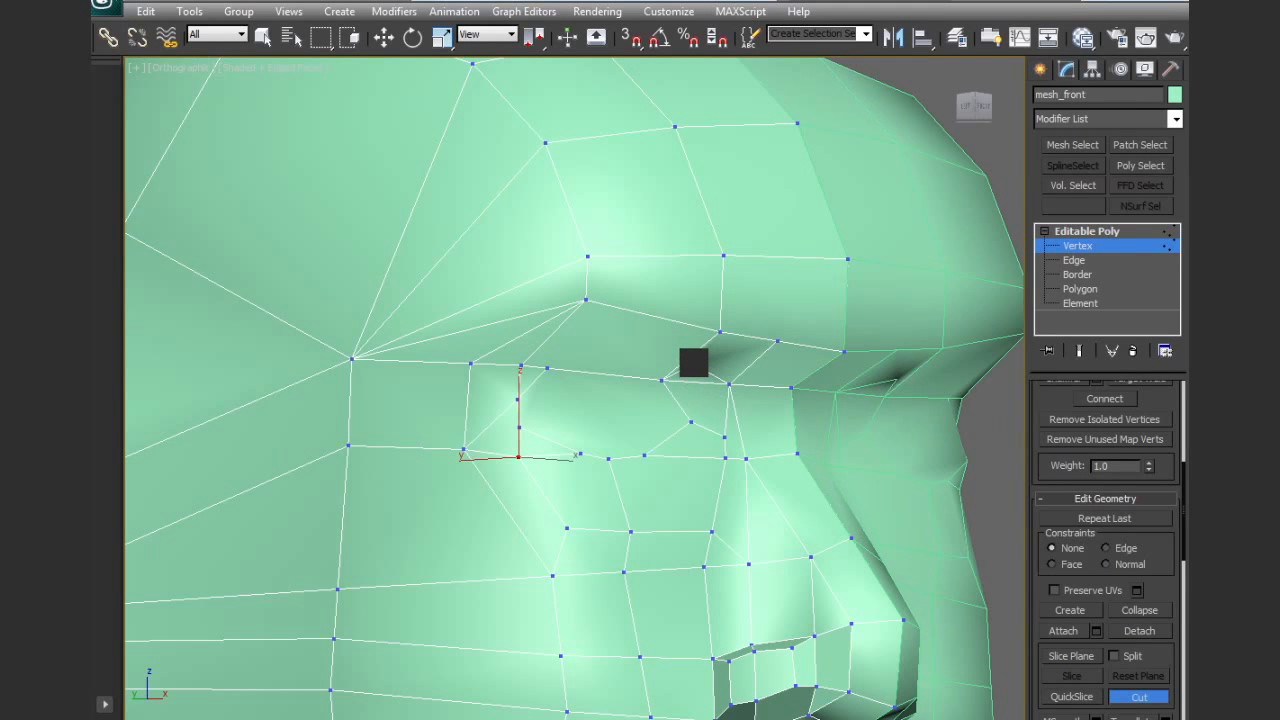
pyautogui.click(691, 355)
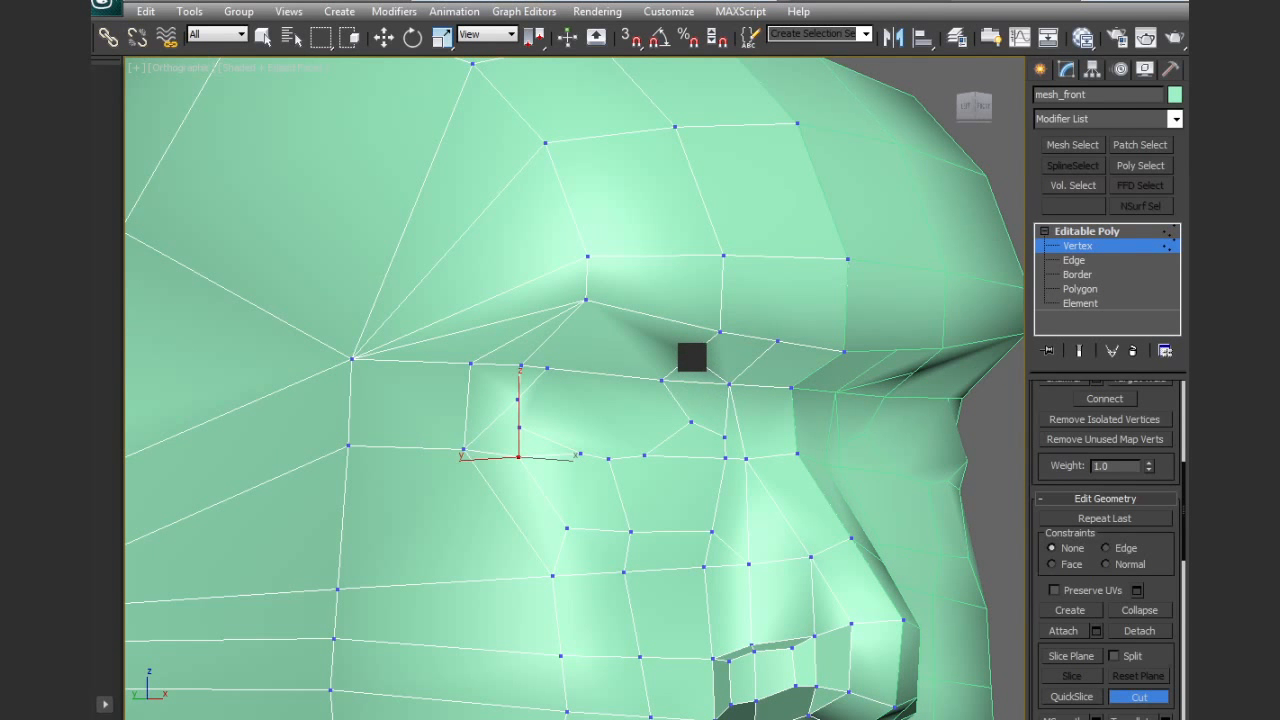
pyautogui.click(545, 343)
pyautogui.click(470, 364)
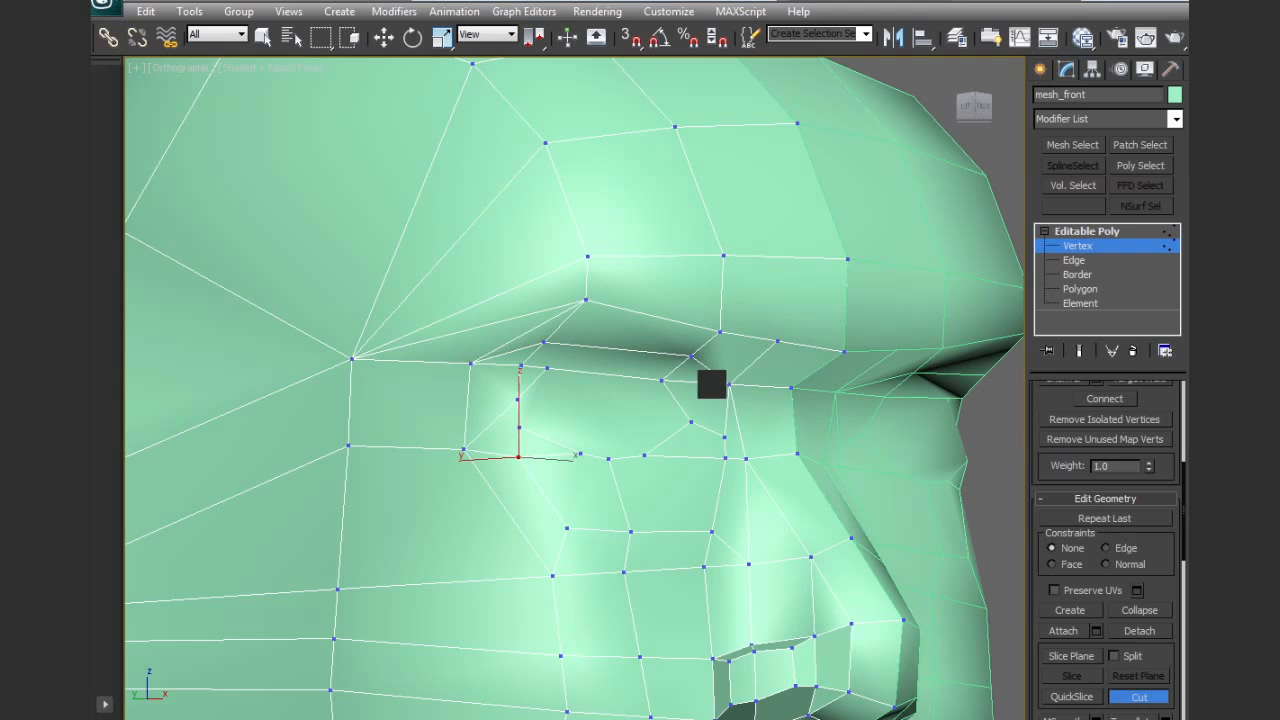
# Target-weld the extra vertex at the outer end of the upper eyelid to its neighbour
pyautogui.scroll(3, 1105, 500)
pyautogui.click(1139, 441)
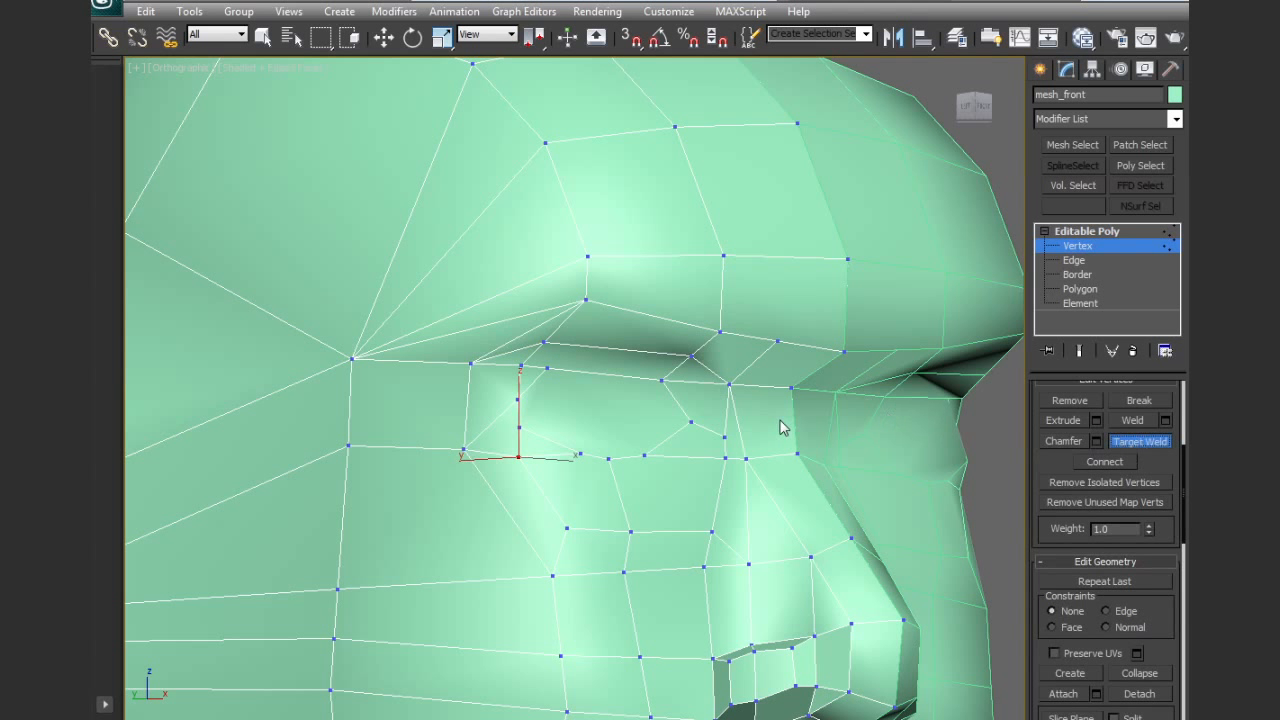
pyautogui.press('w')
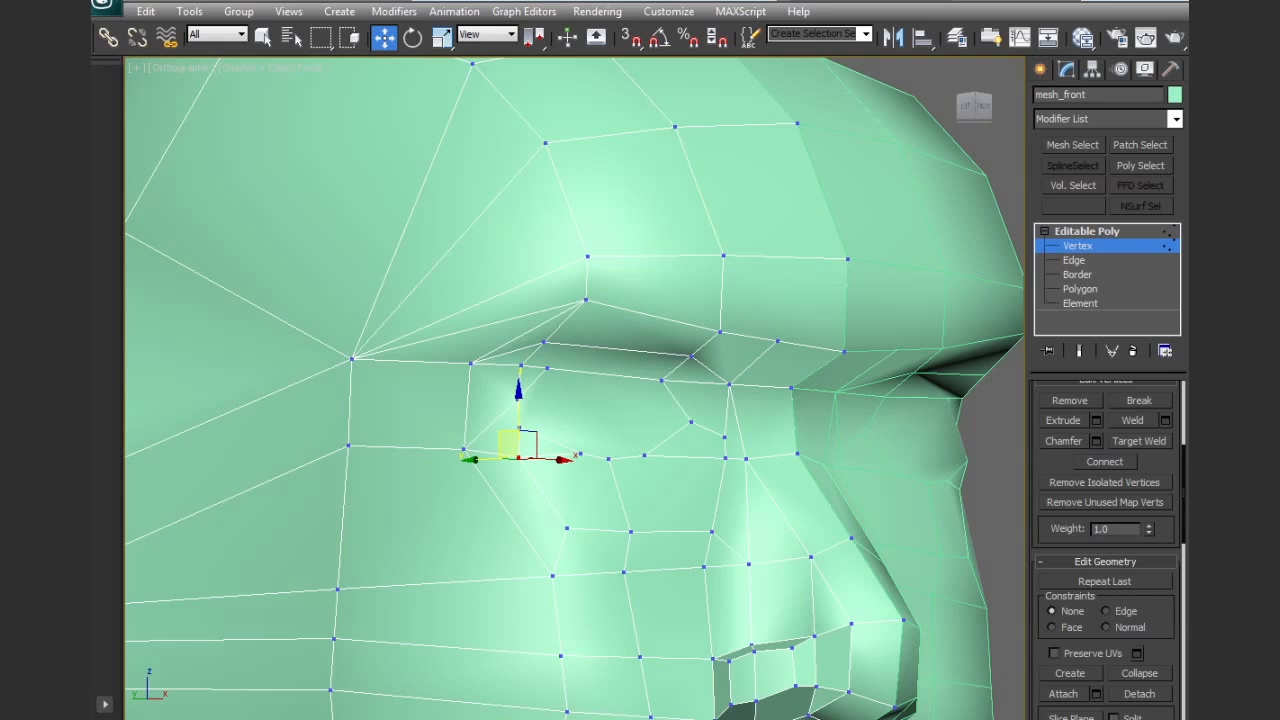
pyautogui.click(1140, 440)
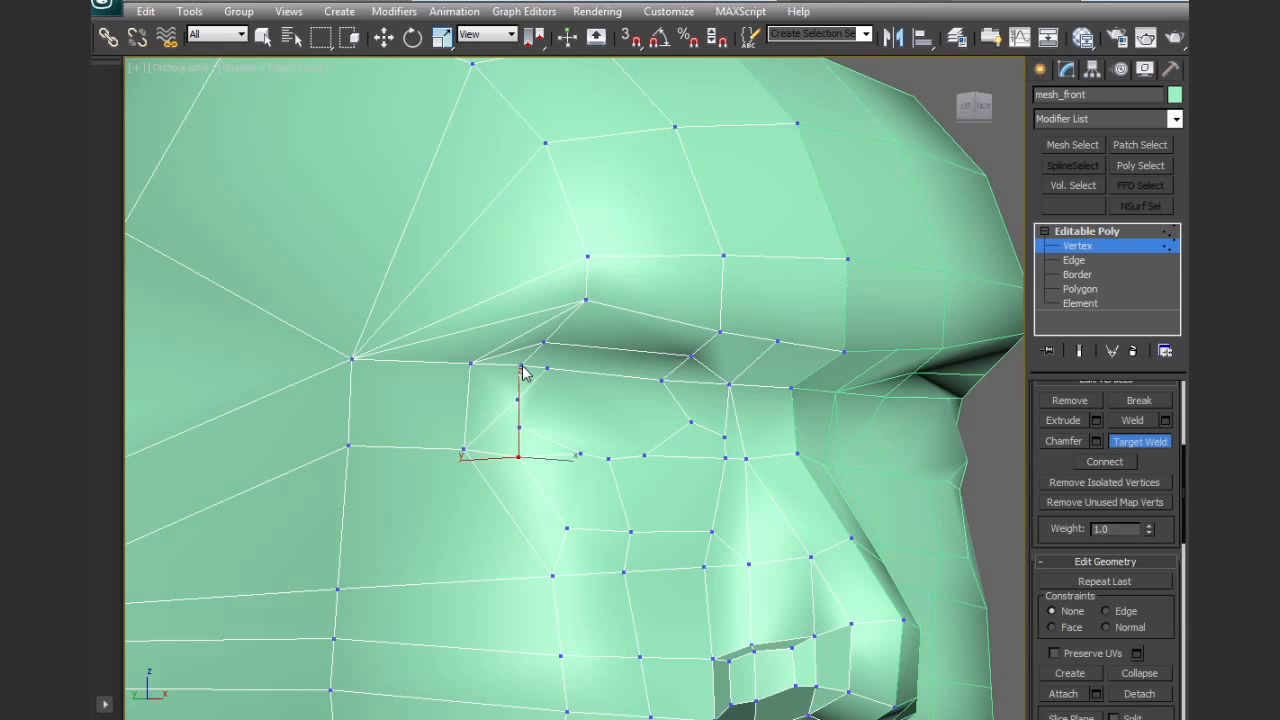
pyautogui.keyDown('alt'); pyautogui.moveTo(576, 389); pyautogui.dragTo(507, 462, button='middle'); pyautogui.keyUp('alt')
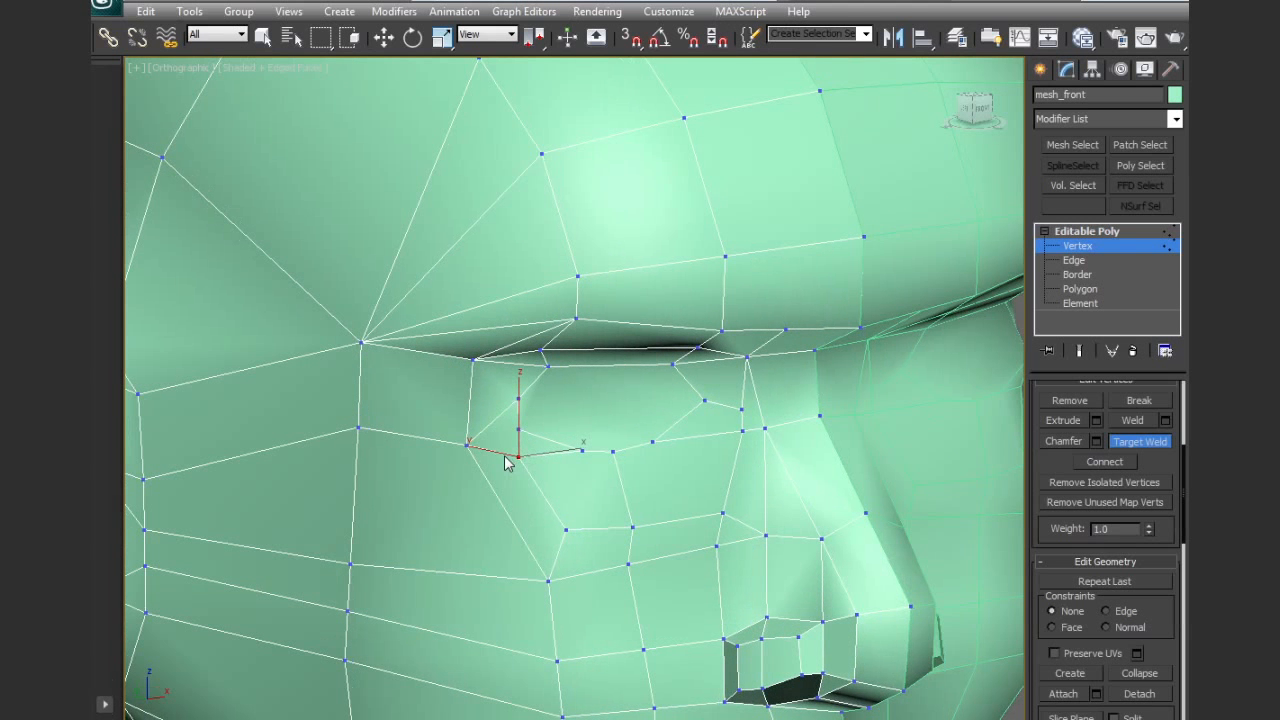
# Collapse the short edge at the outer part of the lower eyelid into a single vertex
pyautogui.press('w')
pyautogui.press('2')
pyautogui.click(549, 440)
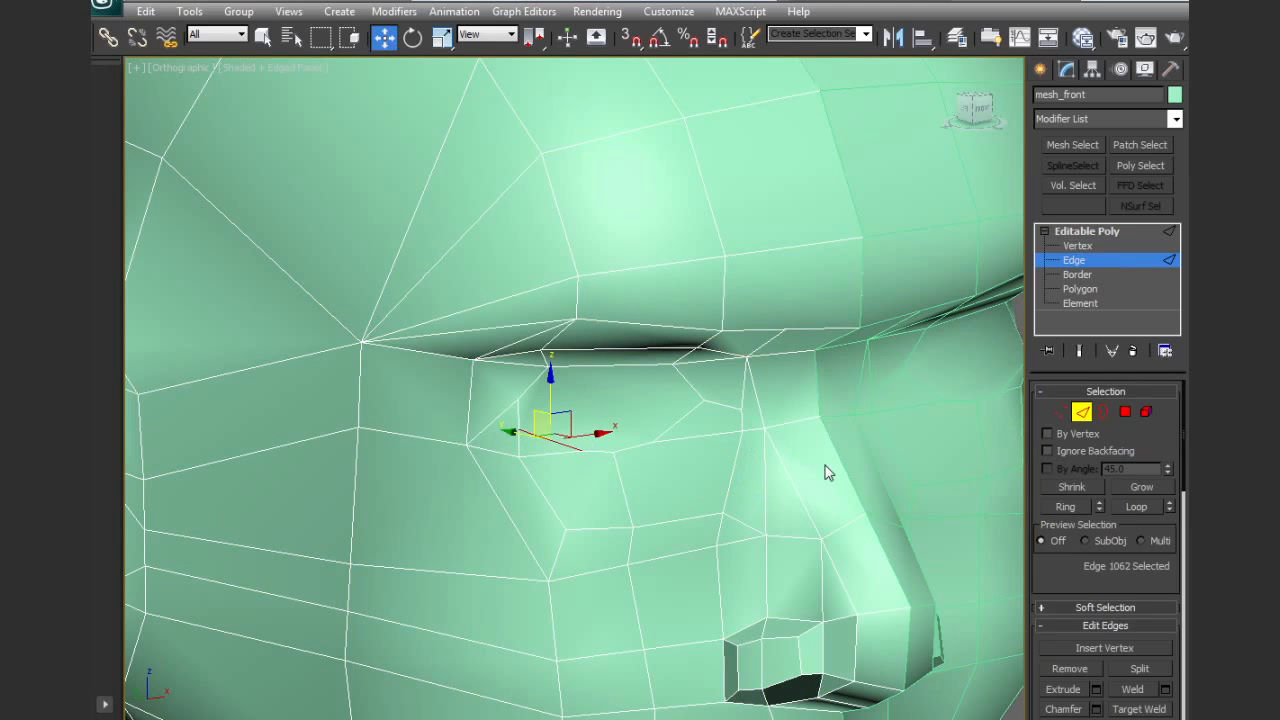
pyautogui.moveTo(1075, 578); pyautogui.dragTo(1066, 356)
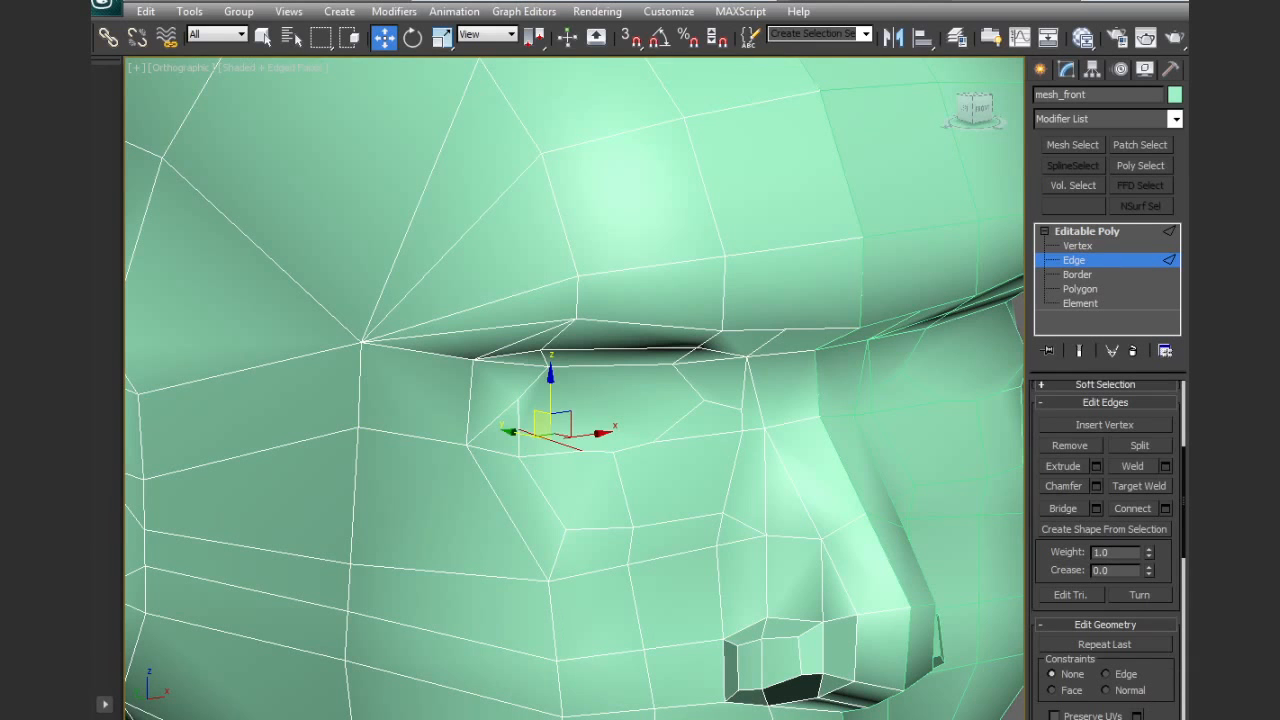
pyautogui.click(706, 555)
pyautogui.click(585, 438)
pyautogui.keyDown('alt'); pyautogui.moveTo(585, 440); pyautogui.dragTo(650, 494, button='middle'); pyautogui.keyUp('alt')
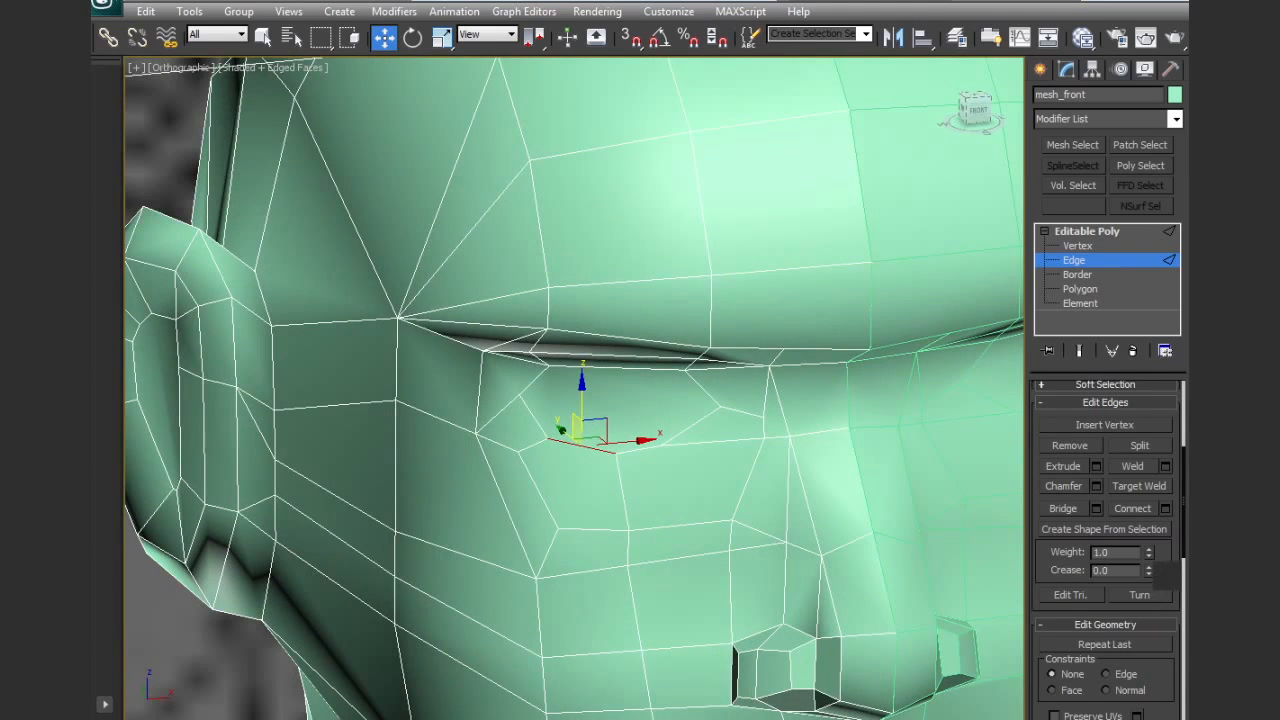
# Cut two diagonal edges joining the lower eyelid vertices to the inner and outer corners of the ring below the eye
pyautogui.moveTo(1162, 604); pyautogui.dragTo(1160, 455)
pyautogui.click(1140, 673)
pyautogui.click(729, 517)
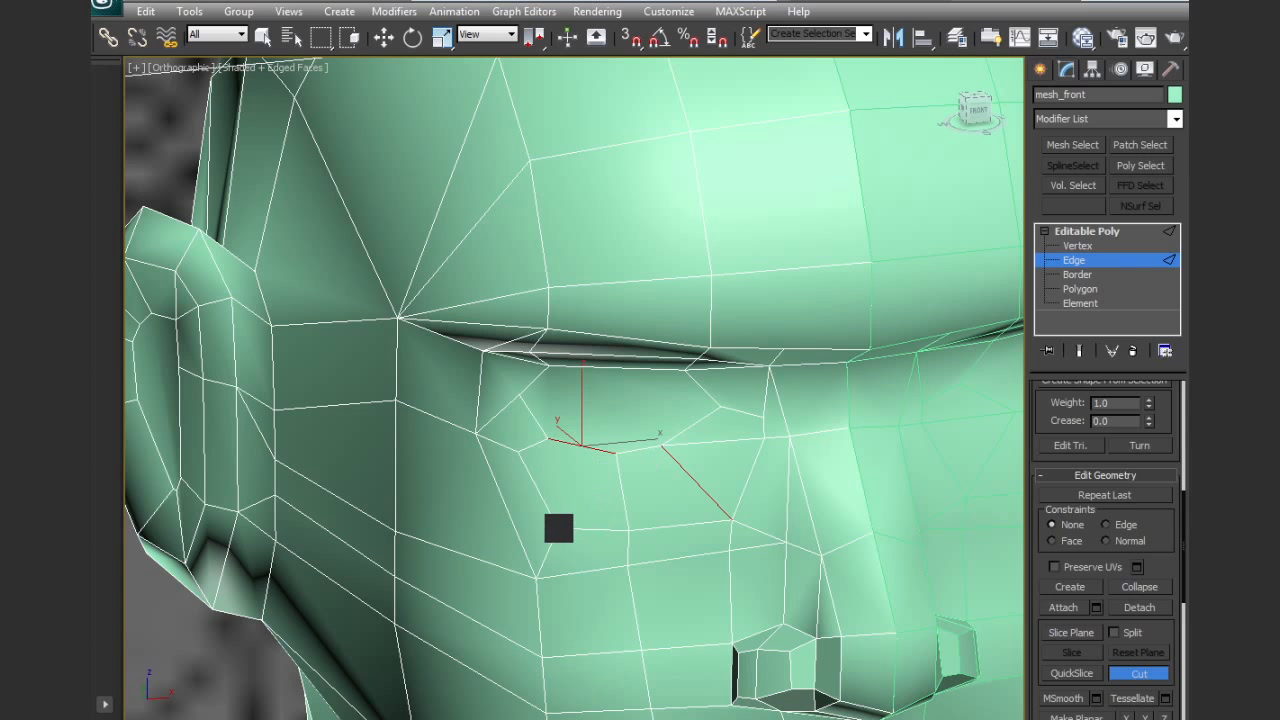
pyautogui.click(559, 527)
pyautogui.click(616, 453)
pyautogui.rightClick(618, 453)
# Cut an edge from the inner side of the eye ring across the side of the nose to the bridge's centre line
pyautogui.keyDown('alt'); pyautogui.moveTo(645, 469); pyautogui.dragTo(711, 485, button='middle'); pyautogui.keyUp('alt')
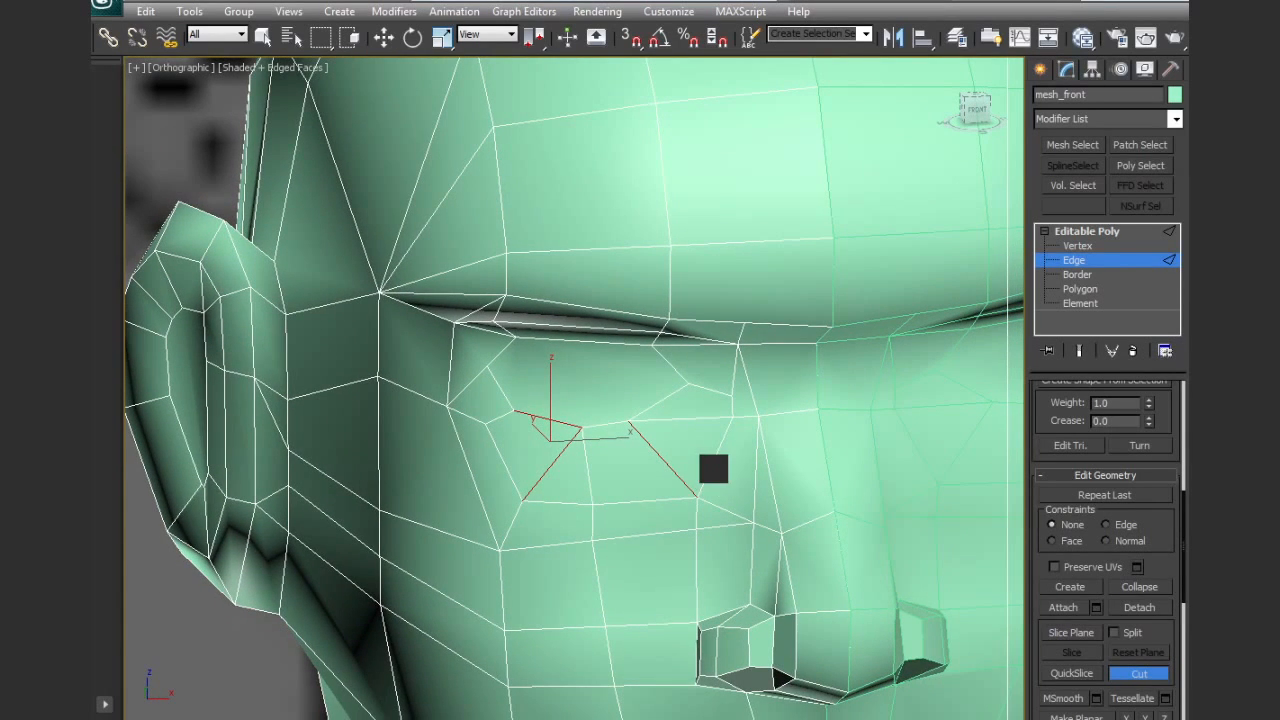
pyautogui.click(711, 467)
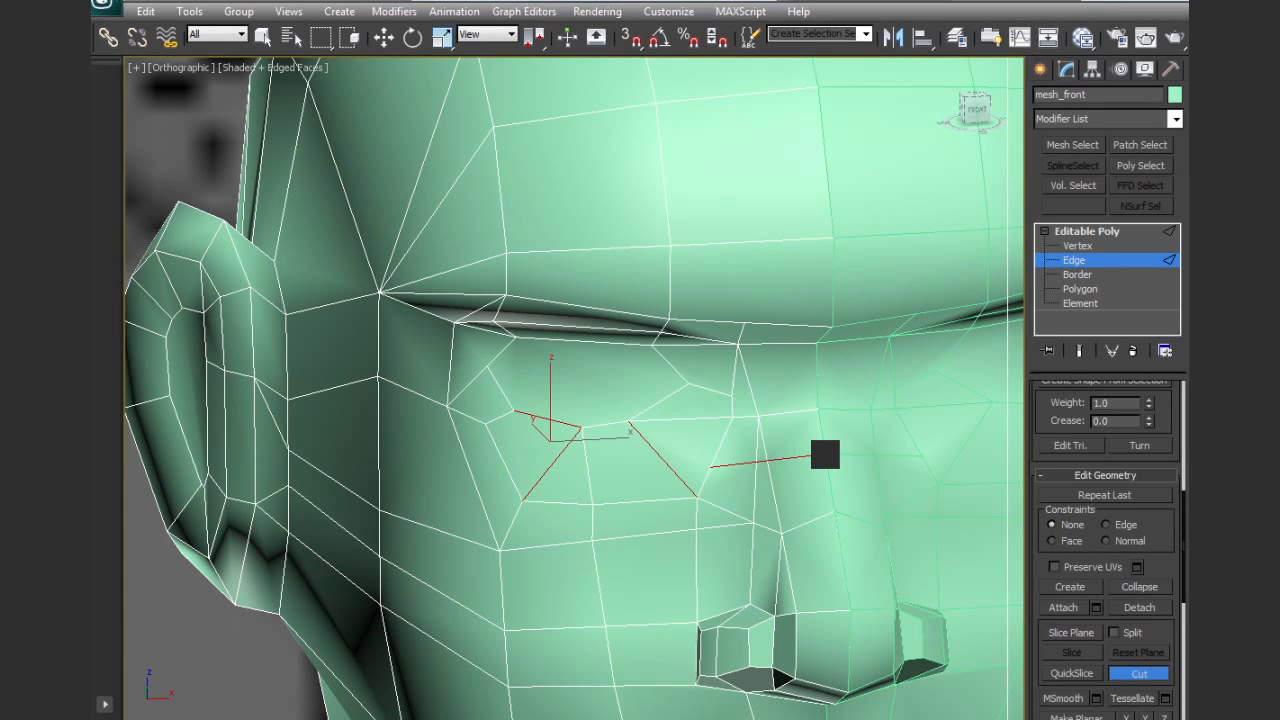
pyautogui.rightClick(825, 454)
# Shift the new vertices on the side of the nose to smooth the edge line running to the bridge
pyautogui.press('2')
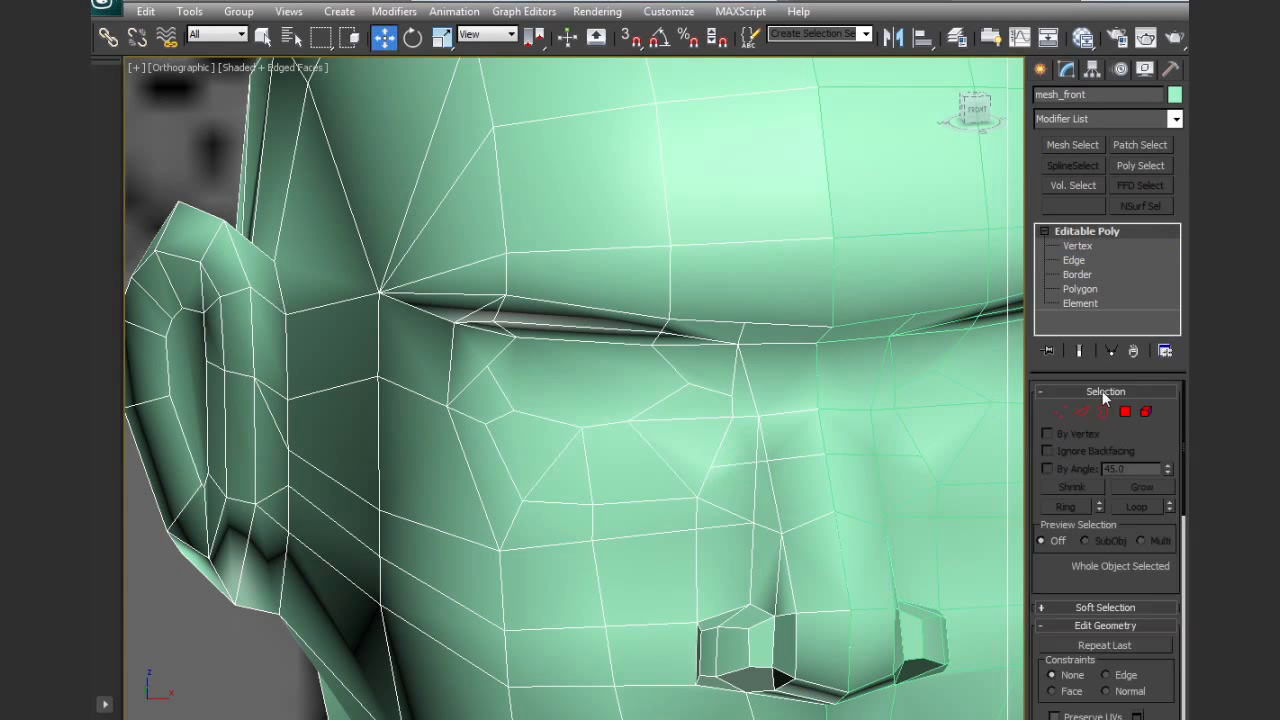
pyautogui.click(1064, 410)
pyautogui.click(766, 461)
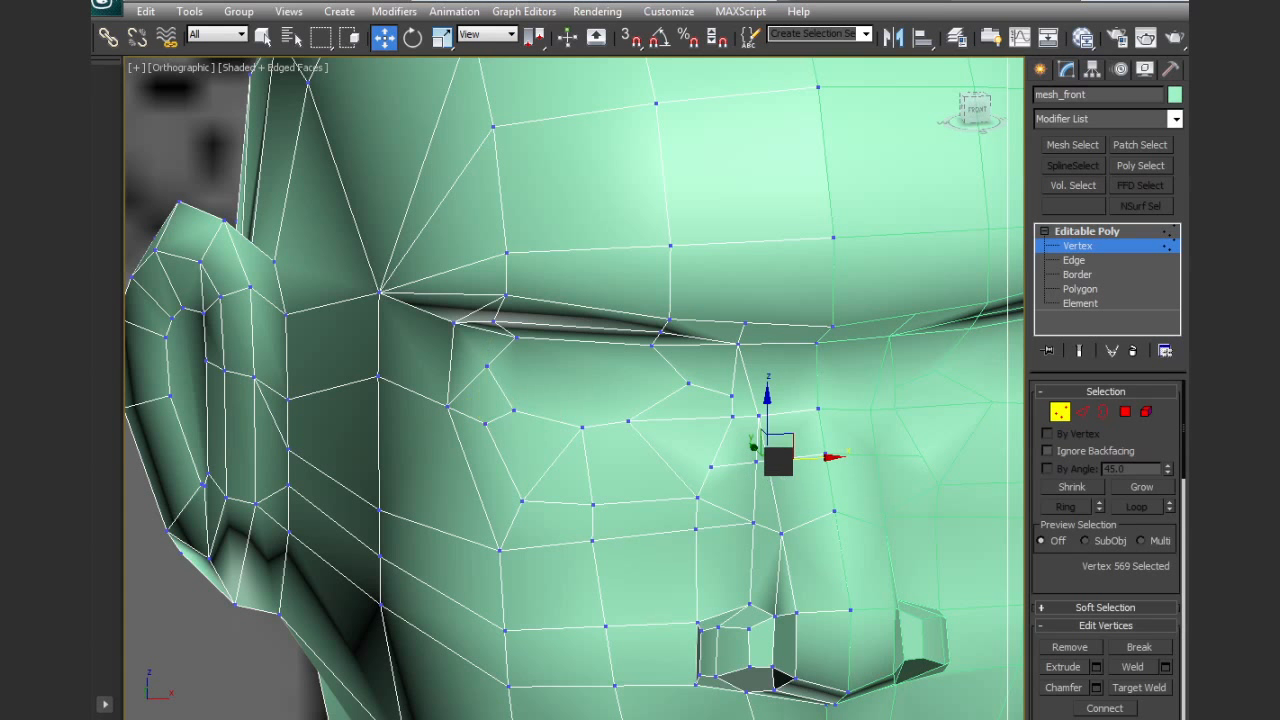
pyautogui.click(756, 461)
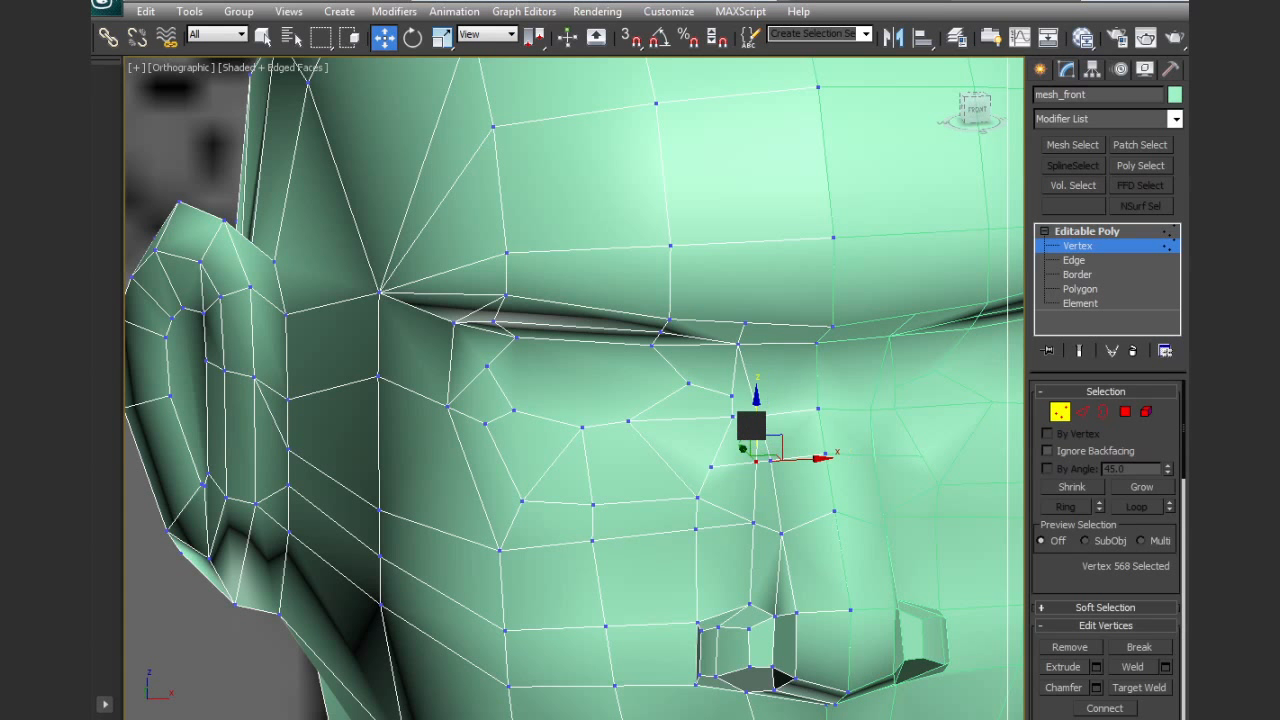
pyautogui.moveTo(757, 424); pyautogui.dragTo(757, 430)
pyautogui.click(712, 468)
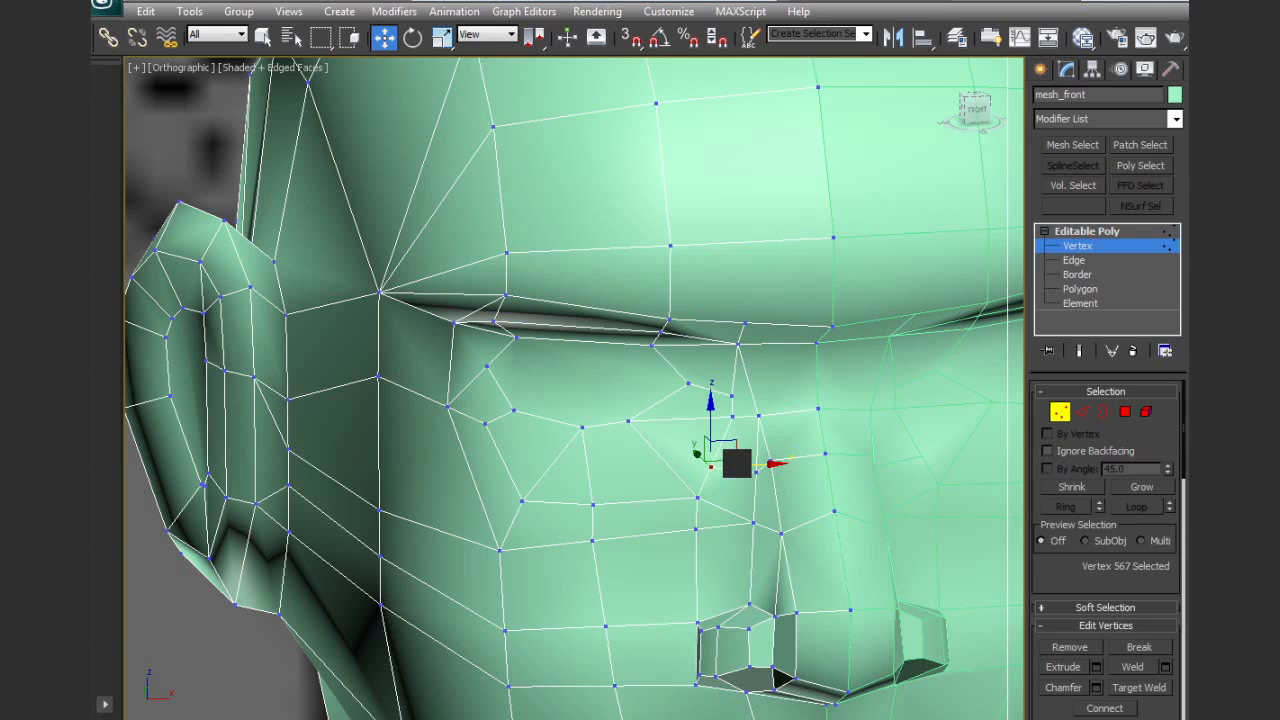
pyautogui.keyDown('alt'); pyautogui.moveTo(766, 457); pyautogui.dragTo(790, 478, button='middle'); pyautogui.keyUp('alt')
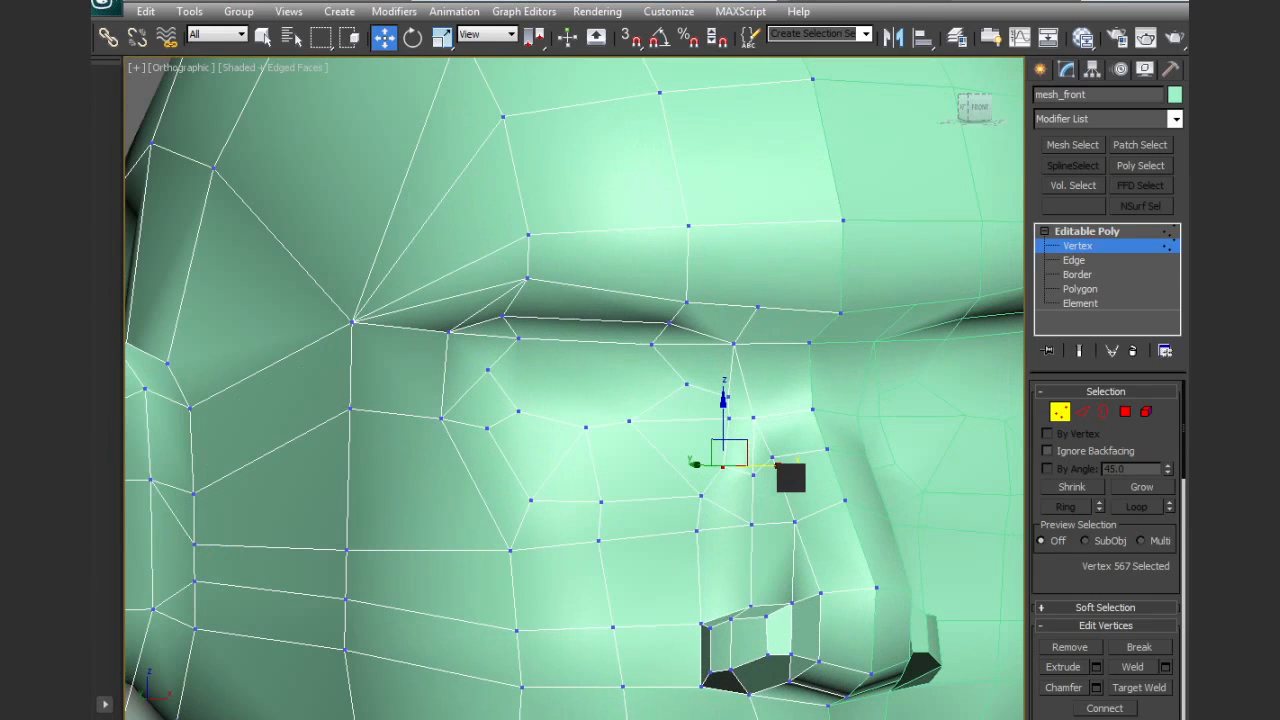
# Adjust the two cheek vertices beneath the eye ring beside the nose
pyautogui.click(598, 550)
pyautogui.click(697, 529)
pyautogui.keyDown('alt'); pyautogui.moveTo(689, 534); pyautogui.dragTo(743, 530, button='middle'); pyautogui.keyUp('alt')
# Cut a vertical edge from the middle of the upper eyelid up through the lid strip to the brow edge
pyautogui.click(1126, 413)
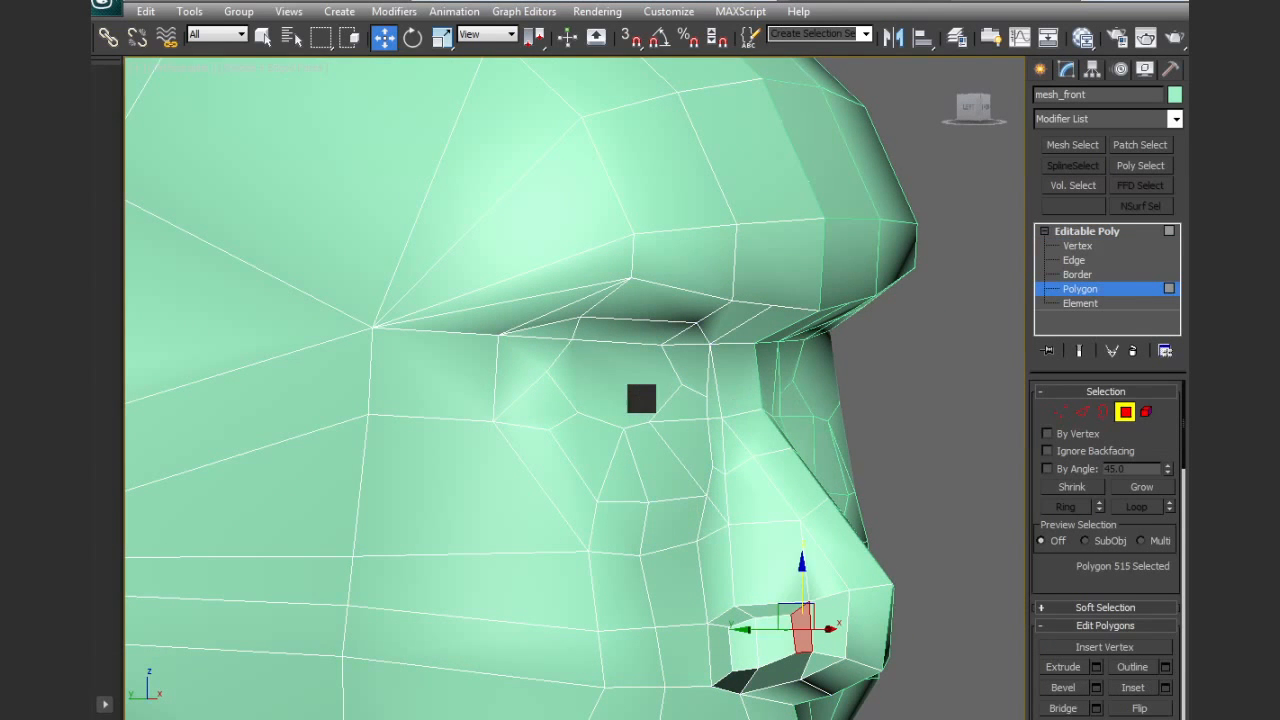
pyautogui.click(643, 397)
pyautogui.scroll(4, 650, 402)
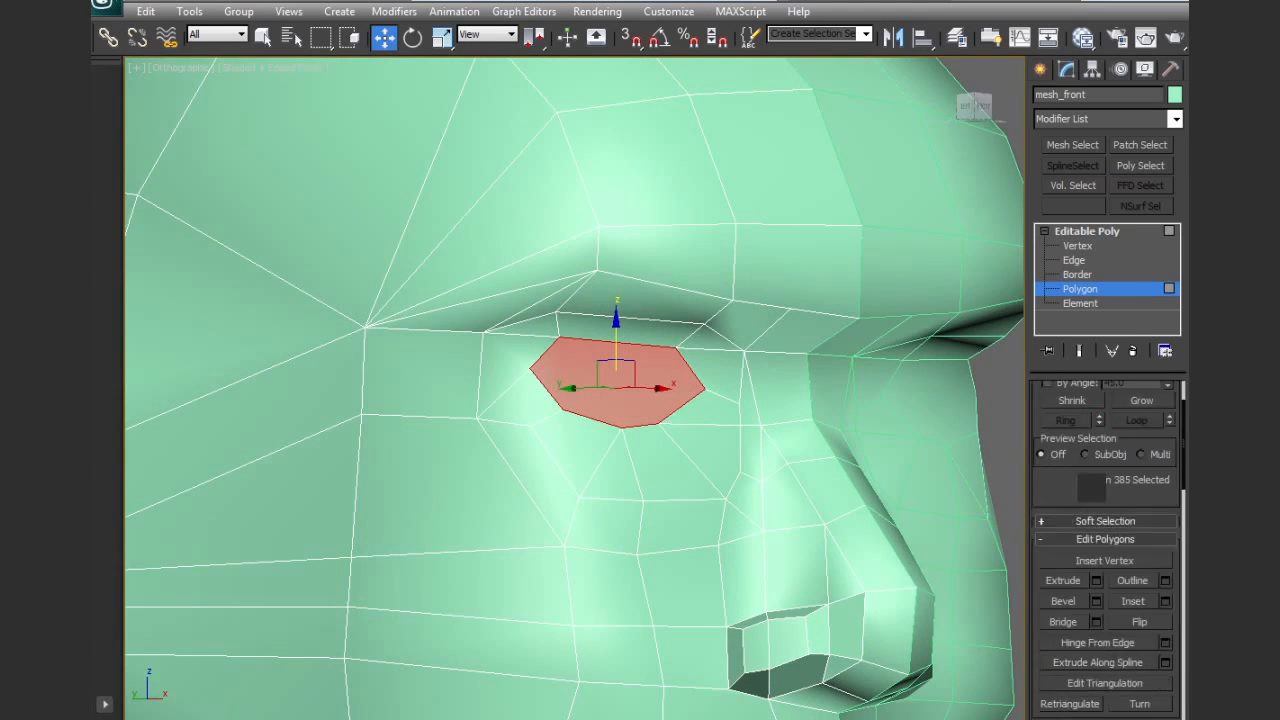
pyautogui.scroll(-5, 1074, 565)
pyautogui.click(1143, 712)
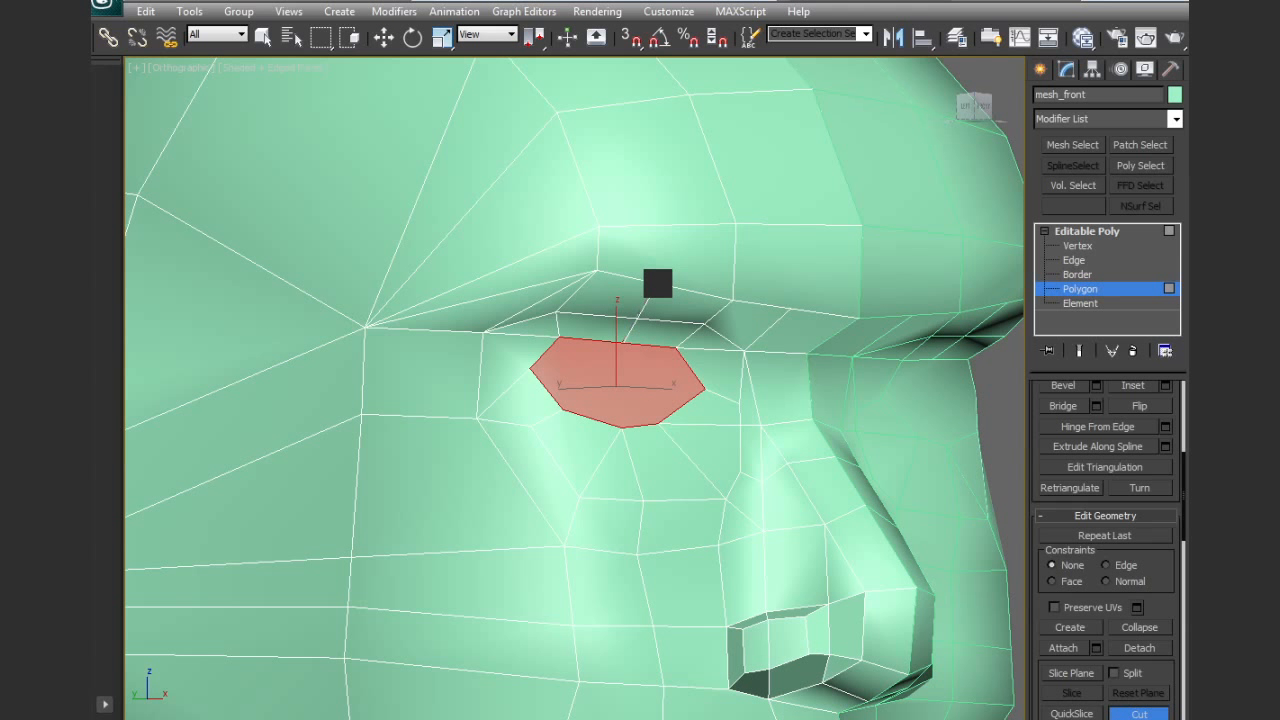
pyautogui.rightClick(639, 335)
# Raise the middle vertices of the upper eyelid and brow edges to form an arch above the eye
pyautogui.press('2')
pyautogui.click(632, 328)
pyautogui.keyDown('ctrl'); pyautogui.click(646, 301); pyautogui.keyUp('ctrl')
pyautogui.moveTo(639, 269); pyautogui.dragTo(640, 265)
pyautogui.keyDown('alt'); pyautogui.moveTo(640, 265); pyautogui.dragTo(673, 398, button='middle'); pyautogui.keyUp('alt')
# Bevel the eye polygon inward with a height of -0.2 and an outline of -0.14
pyautogui.click(1125, 411)
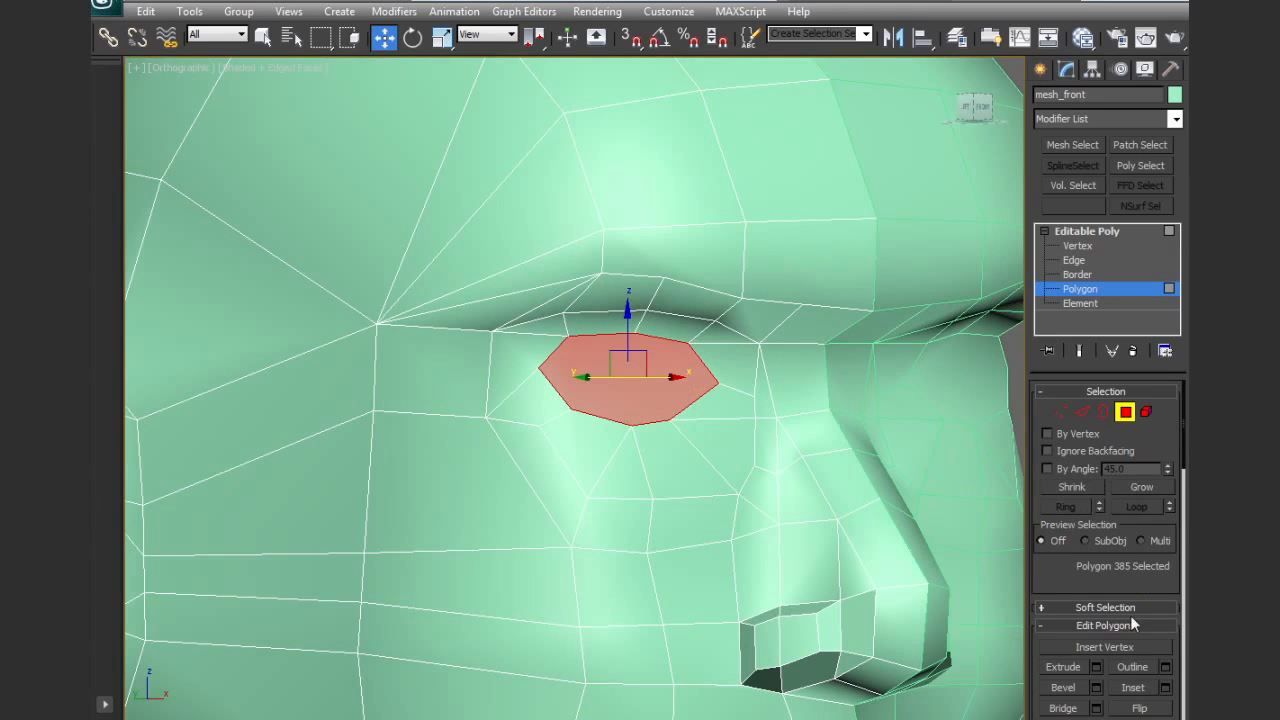
pyautogui.scroll(-3, 1075, 577)
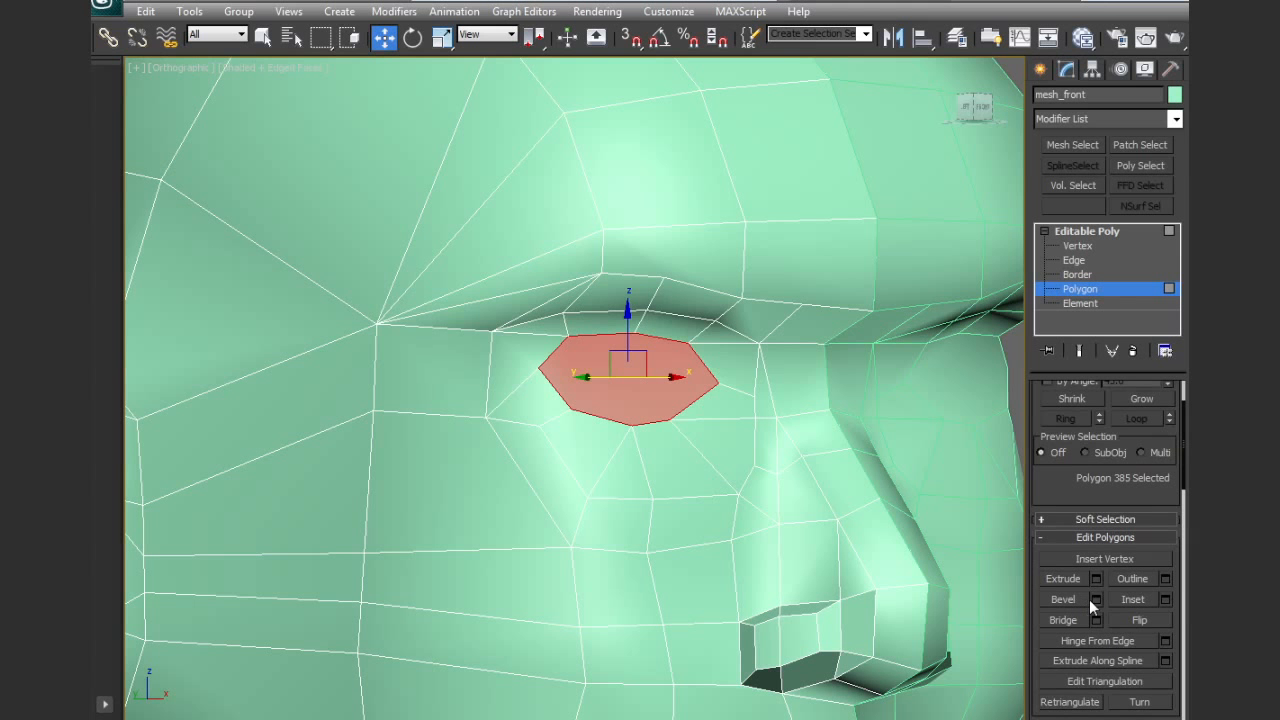
pyautogui.click(1096, 600)
pyautogui.keyDown('alt'); pyautogui.moveTo(777, 546); pyautogui.dragTo(788, 543, button='middle'); pyautogui.keyUp('alt')
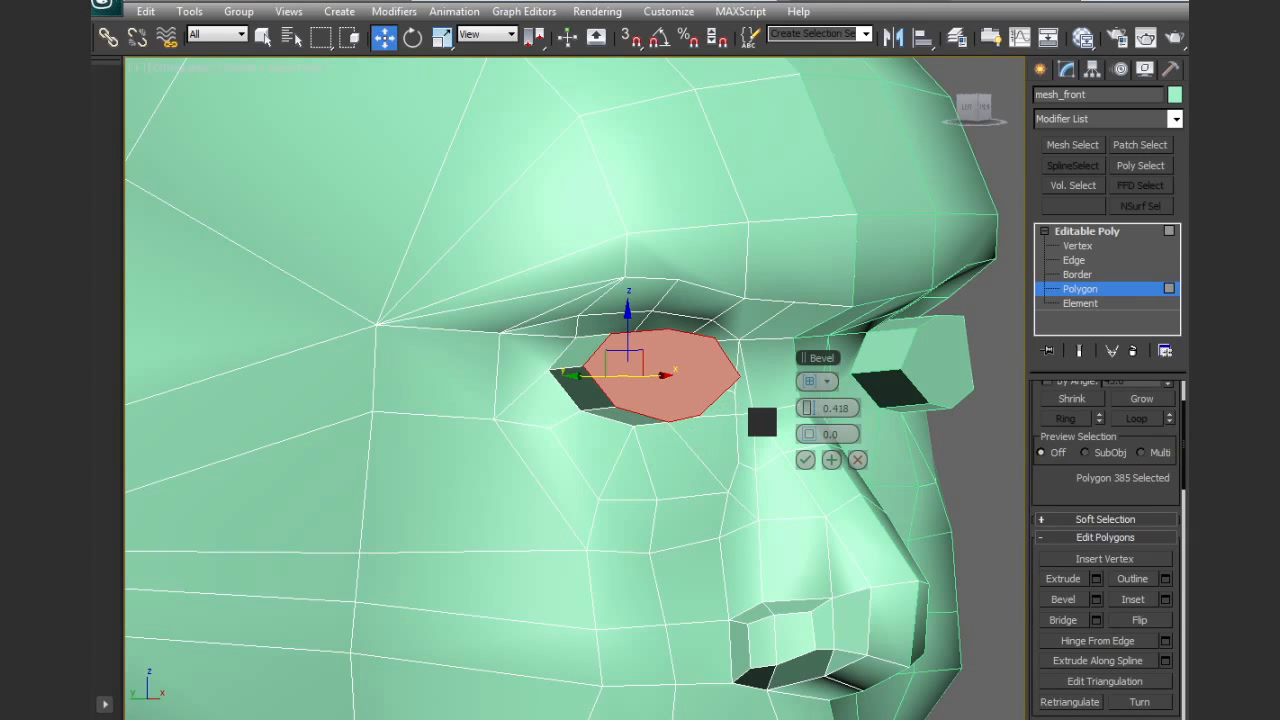
pyautogui.moveTo(801, 408); pyautogui.dragTo(812, 437)
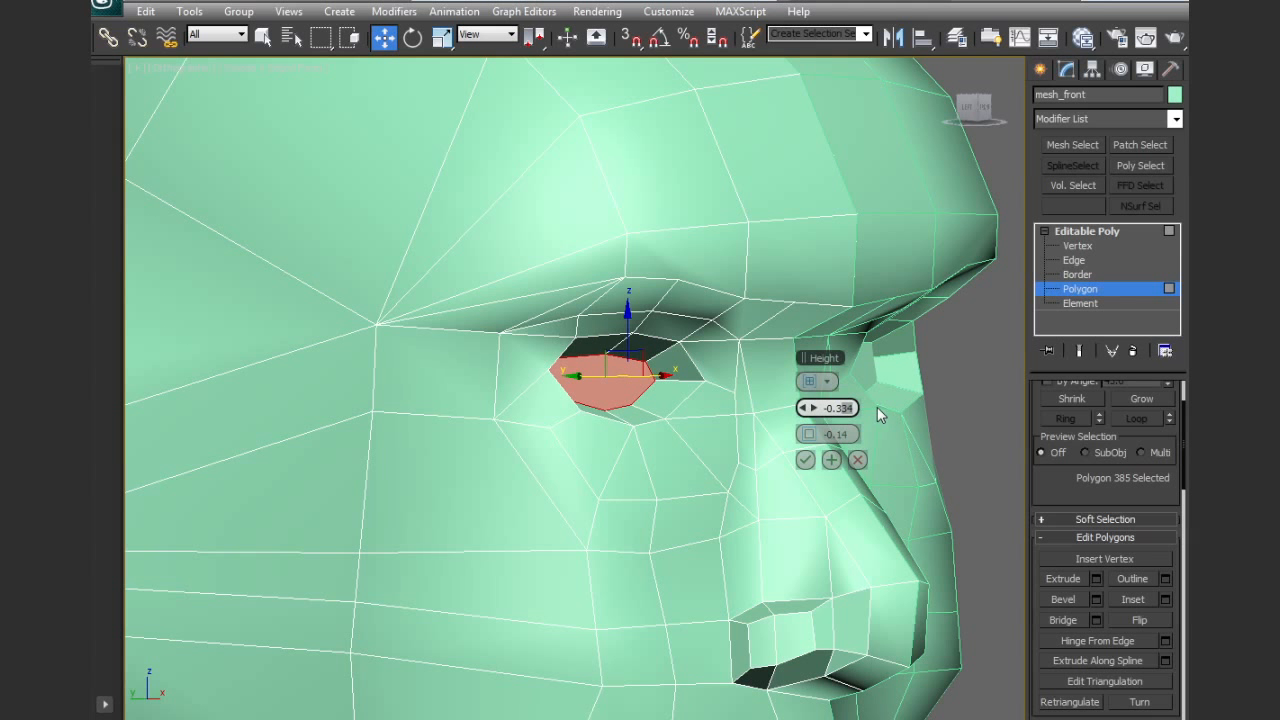
pyautogui.press('Return')
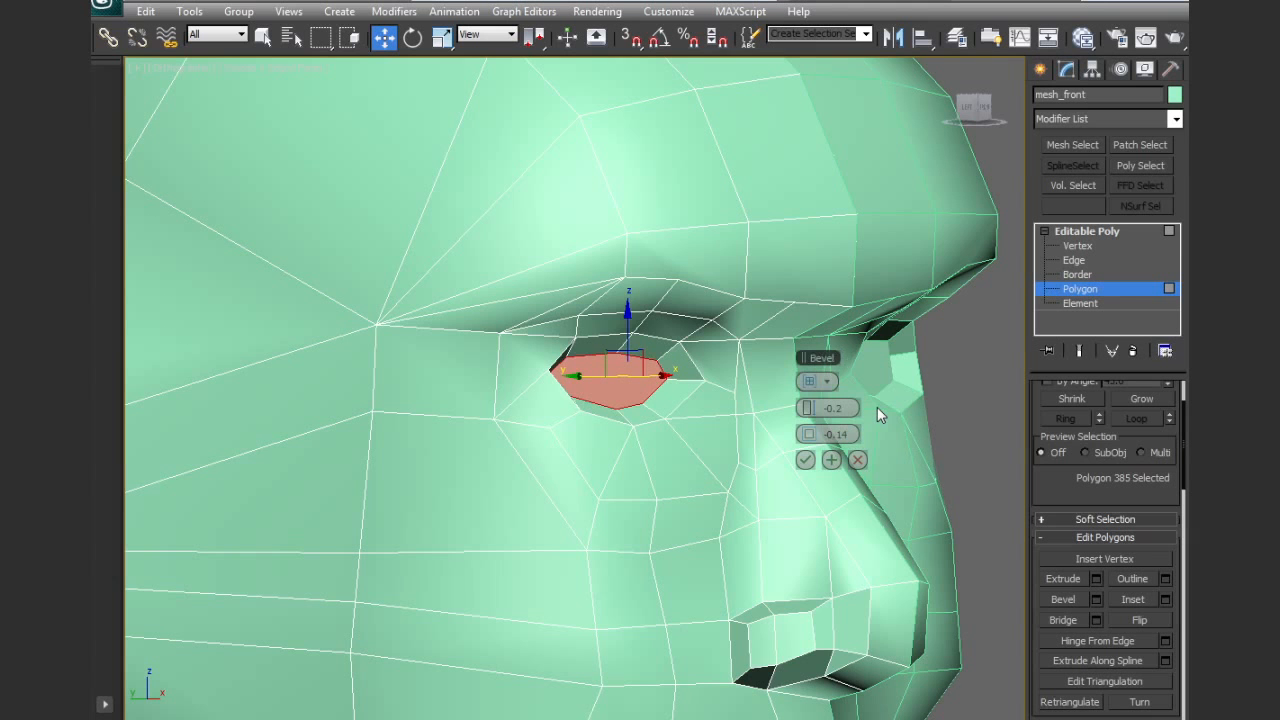
# Set the eye bevel's height and outline both to -0.1 and apply it, keeping the Bevel tool open
pyautogui.keyDown('alt'); pyautogui.moveTo(594, 420); pyautogui.dragTo(749, 417, button='middle'); pyautogui.keyUp('alt')
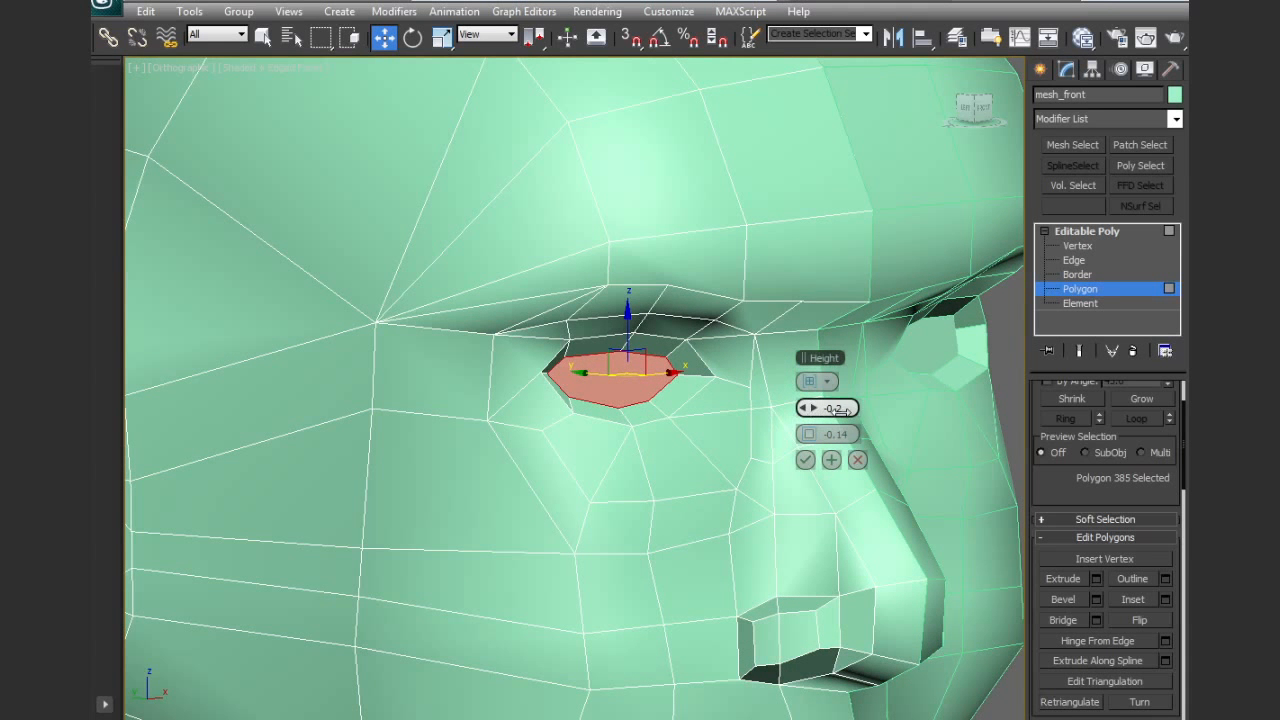
pyautogui.write('1')
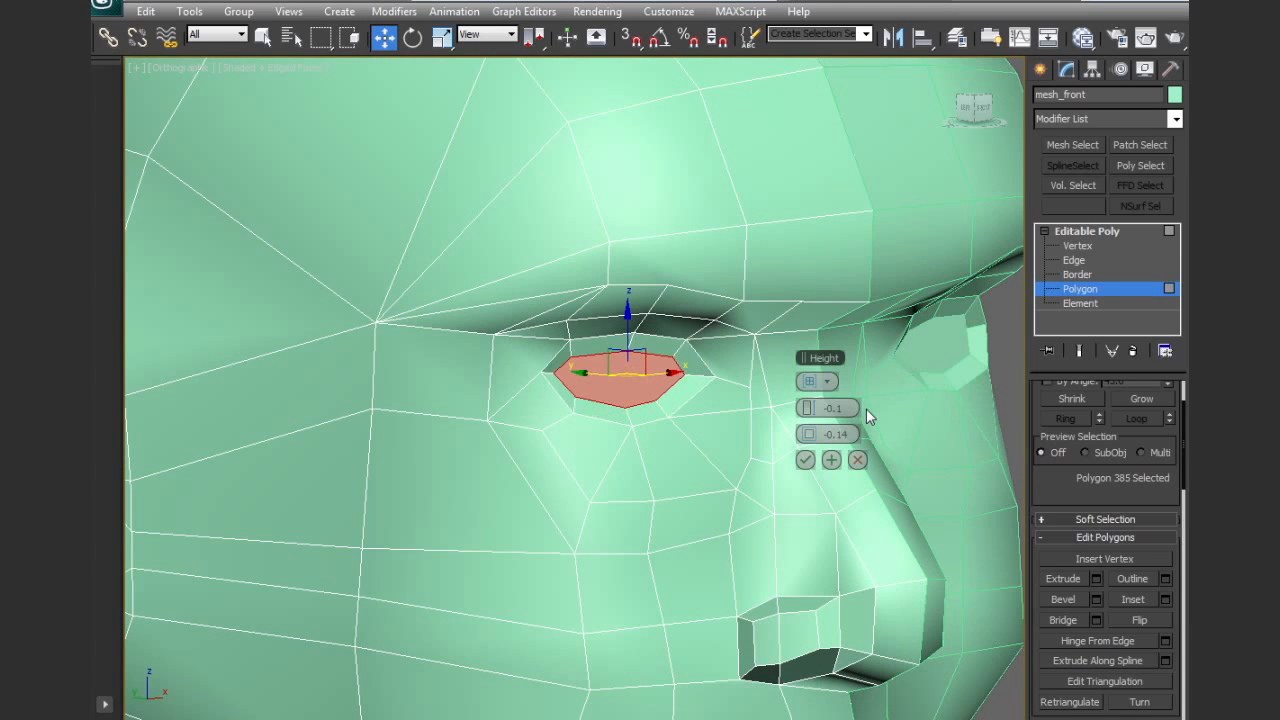
pyautogui.press('Return')
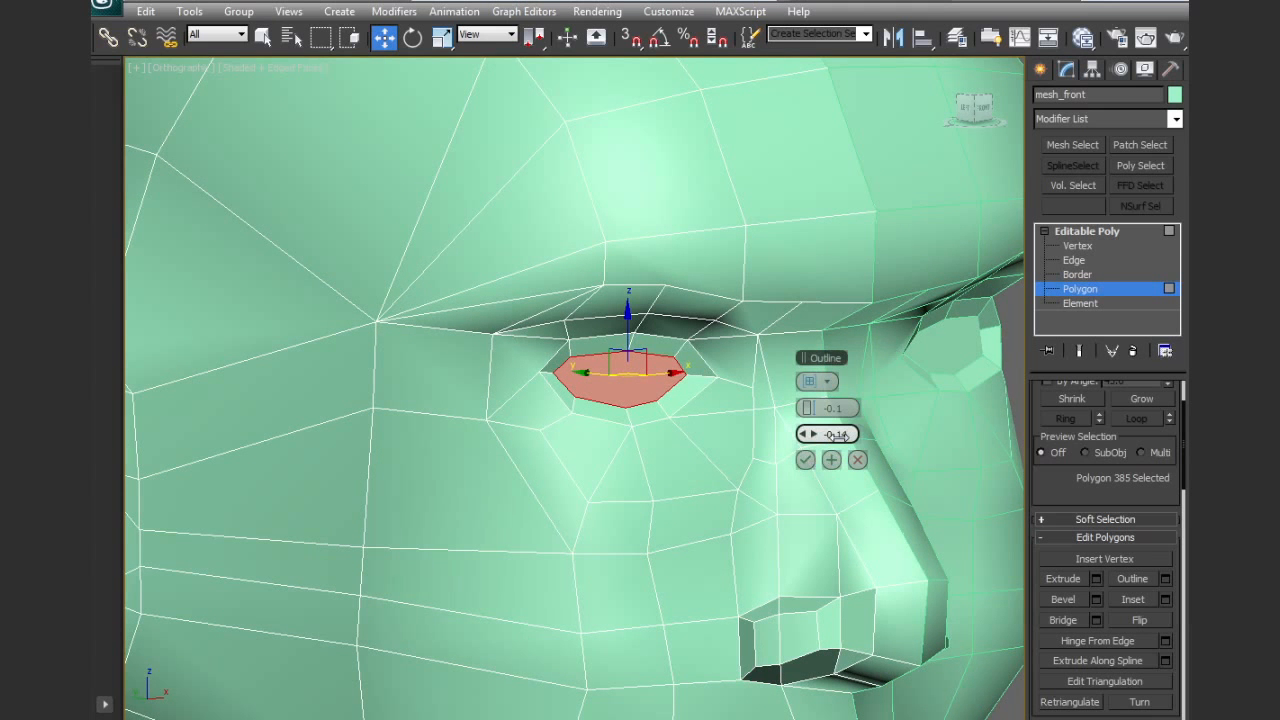
pyautogui.write('1')
pyautogui.press('Return')
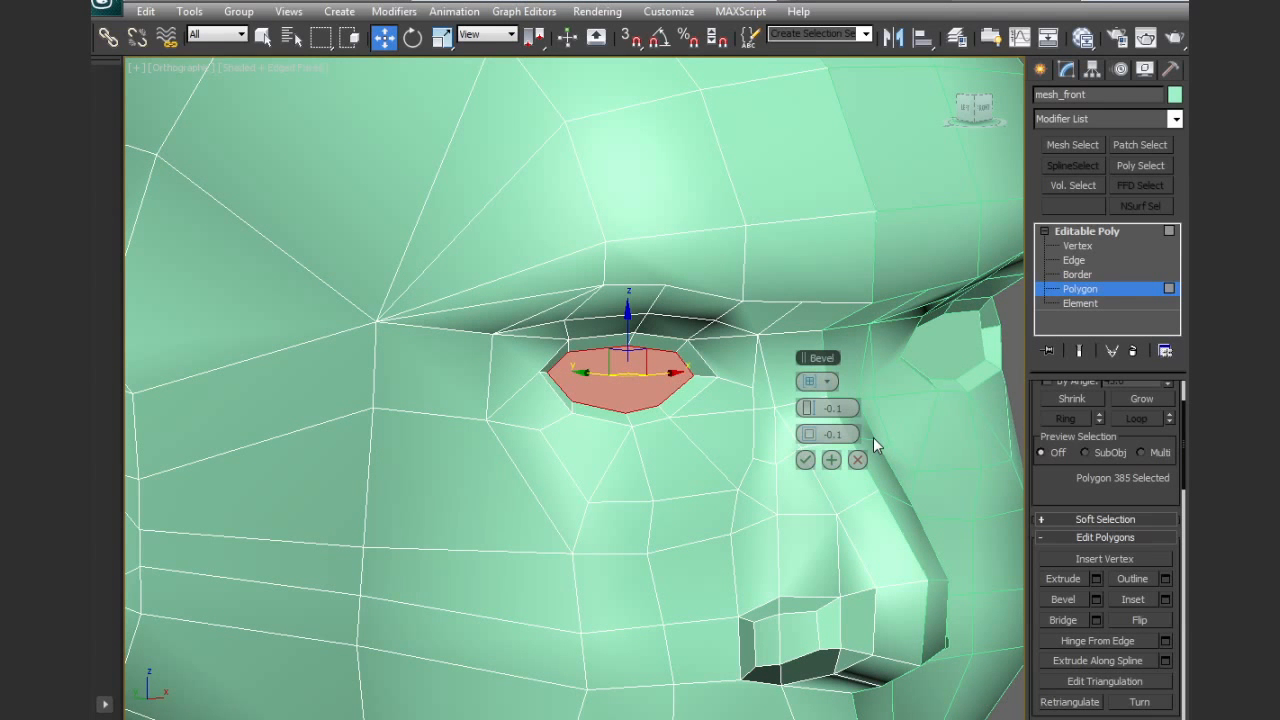
pyautogui.keyDown('alt'); pyautogui.moveTo(701, 435); pyautogui.dragTo(706, 433, button='middle'); pyautogui.keyUp('alt')
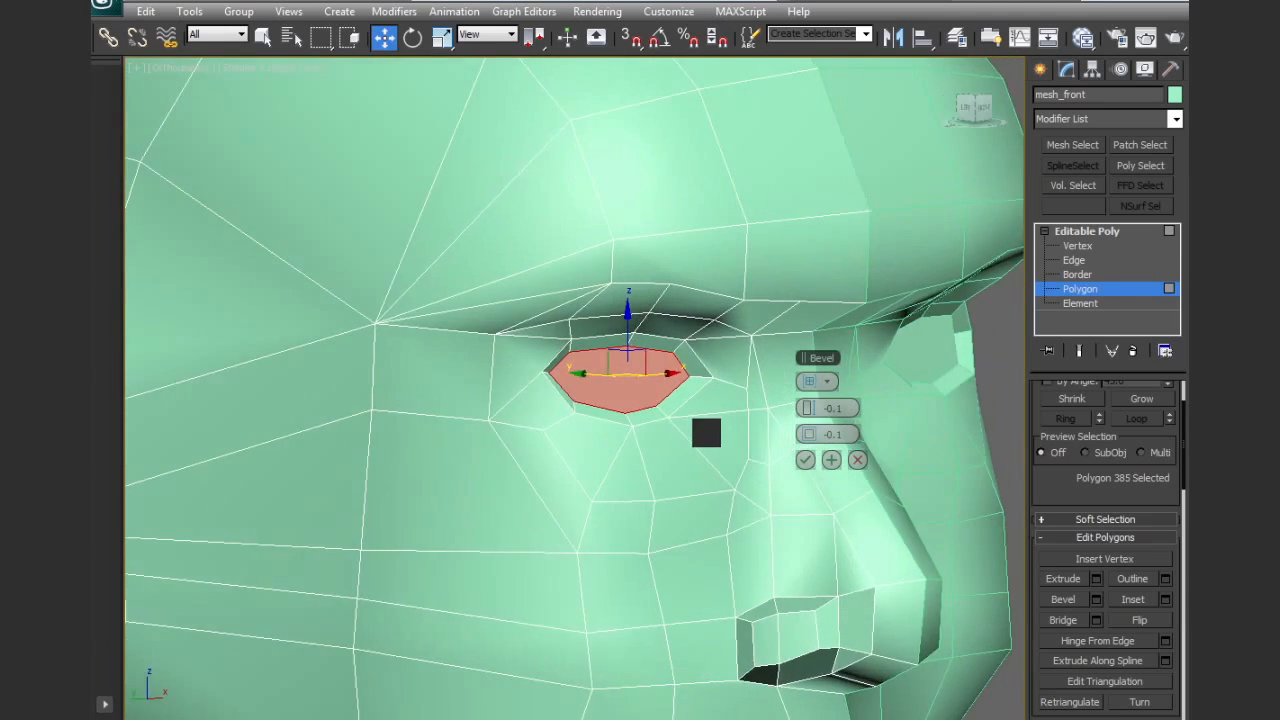
pyautogui.click(830, 459)
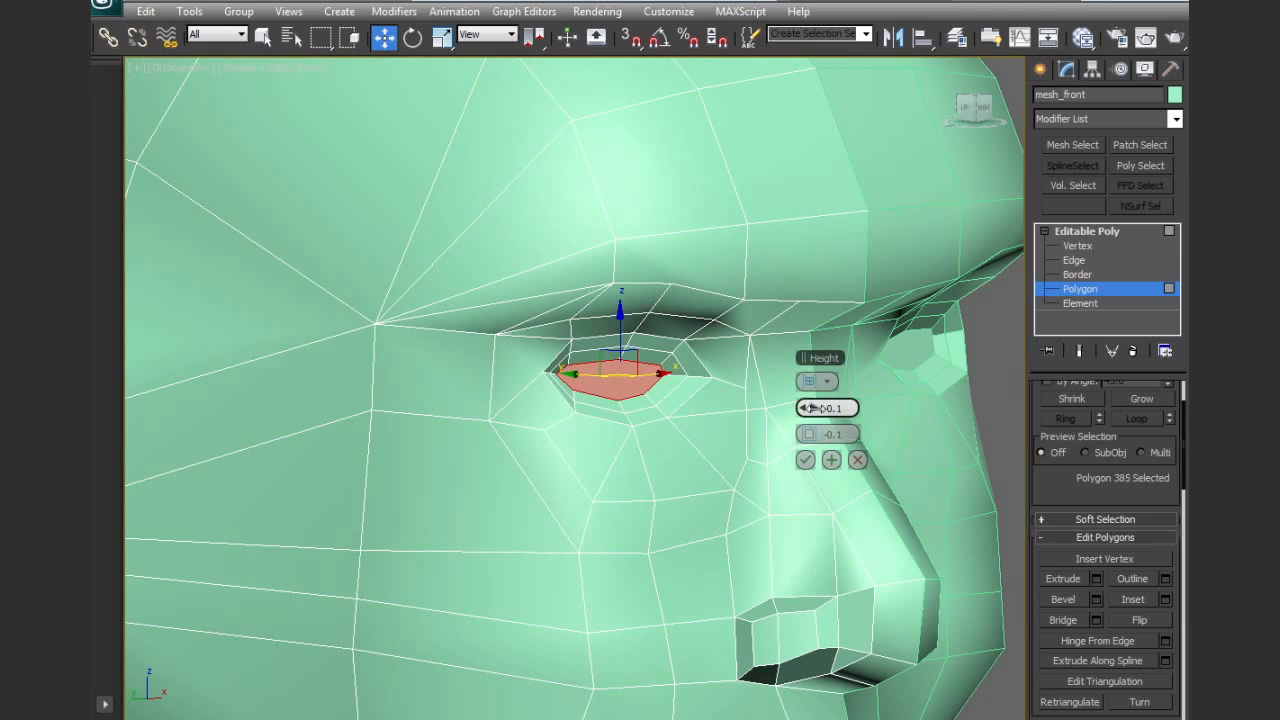
# Bevel the inner eye polygon a second time with a height of 0.1 and an outline of -0.1
pyautogui.moveTo(812, 408); pyautogui.dragTo(812, 404)
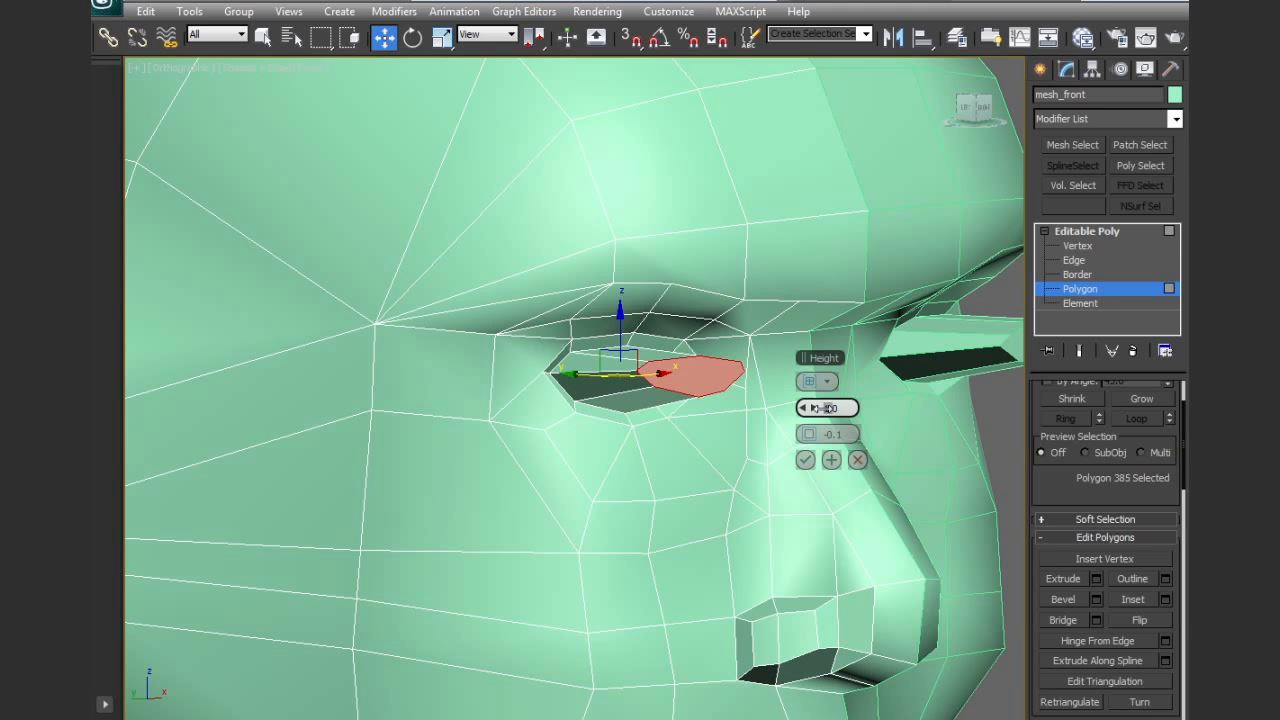
pyautogui.rightClick(814, 408)
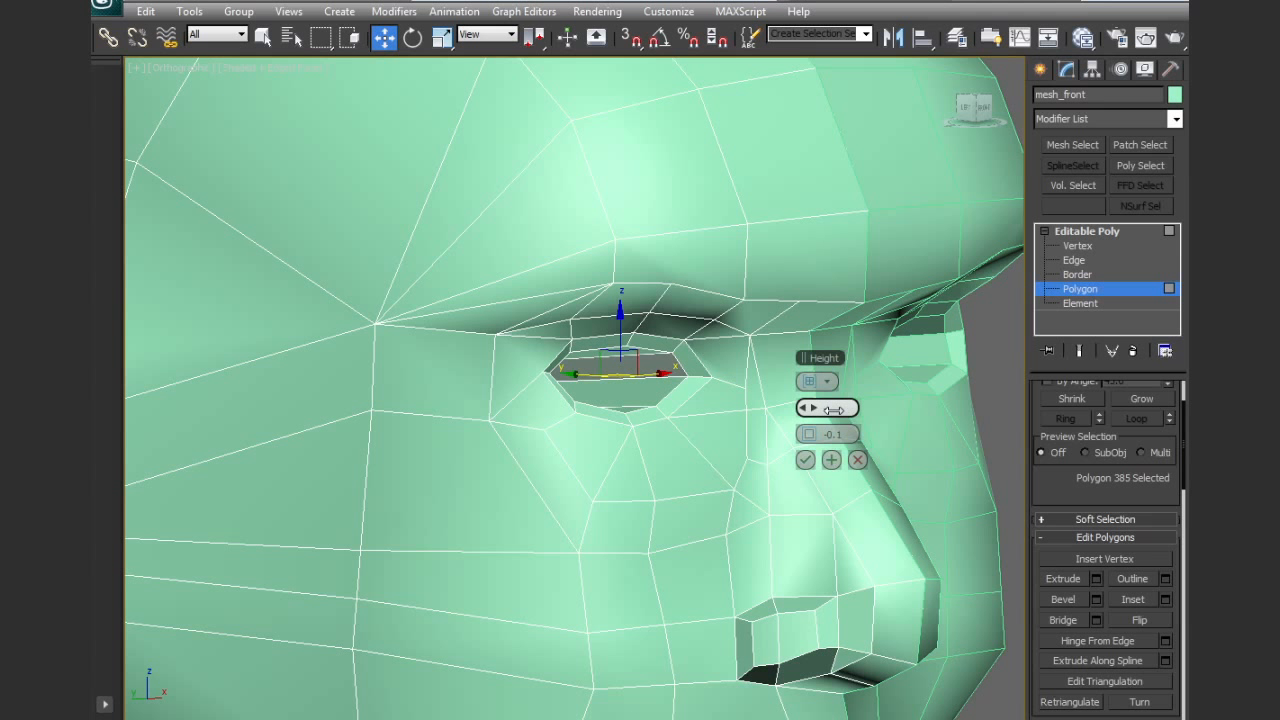
pyautogui.moveTo(834, 409); pyautogui.dragTo(832, 409)
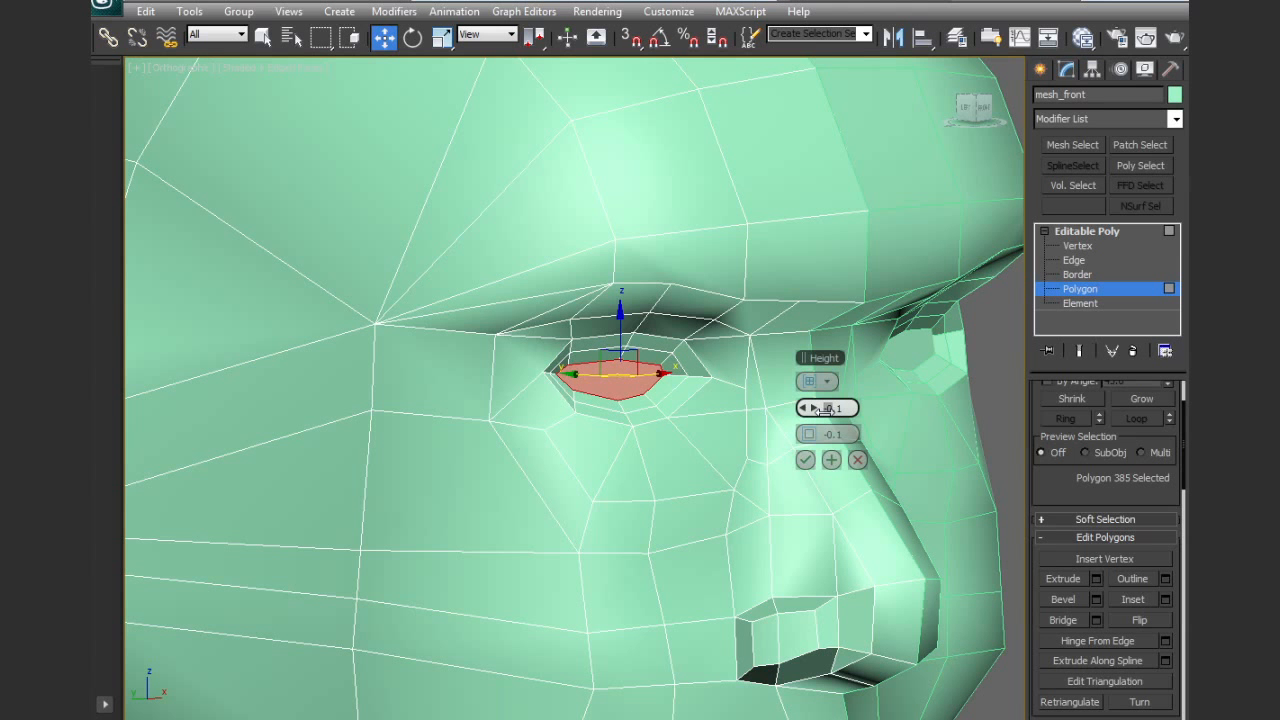
pyautogui.moveTo(826, 409); pyautogui.dragTo(824, 410)
pyautogui.moveTo(729, 429)
pyautogui.keyDown('alt'); pyautogui.mouseDown(button='middle')
pyautogui.moveTo(666, 434)
pyautogui.moveTo(726, 437)
pyautogui.mouseUp(button='middle'); pyautogui.keyUp('alt')
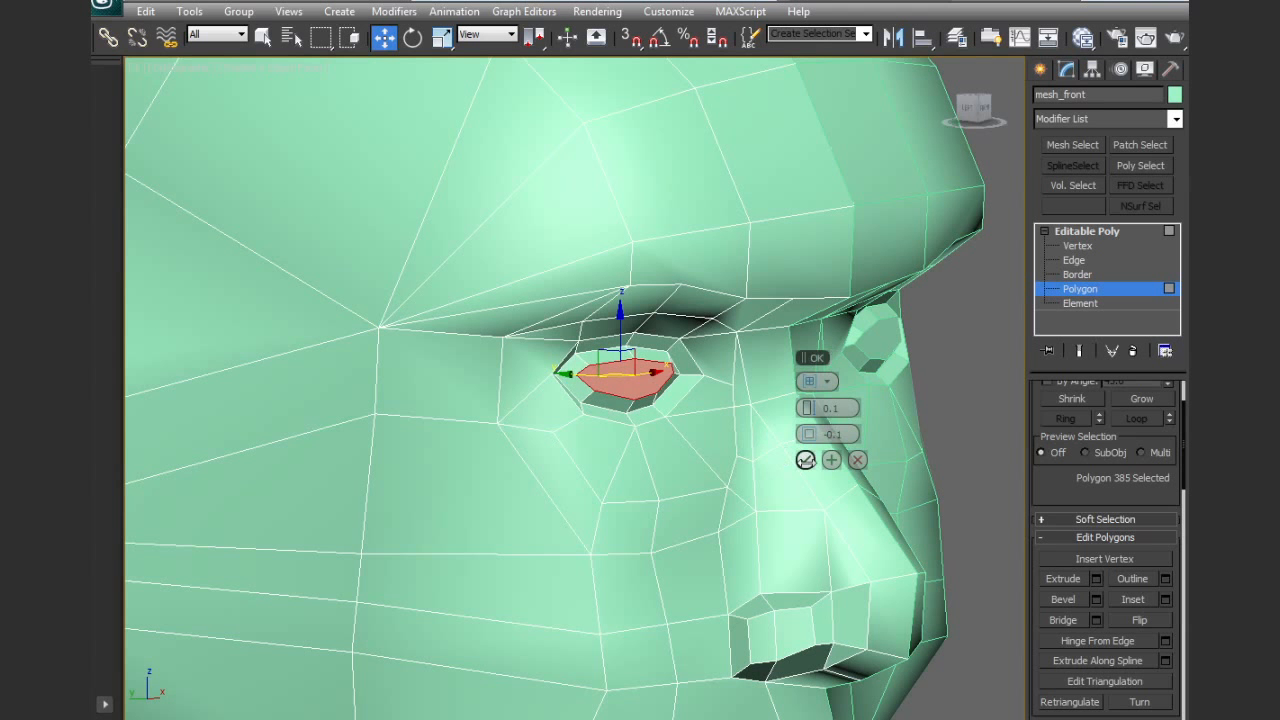
pyautogui.click(805, 460)
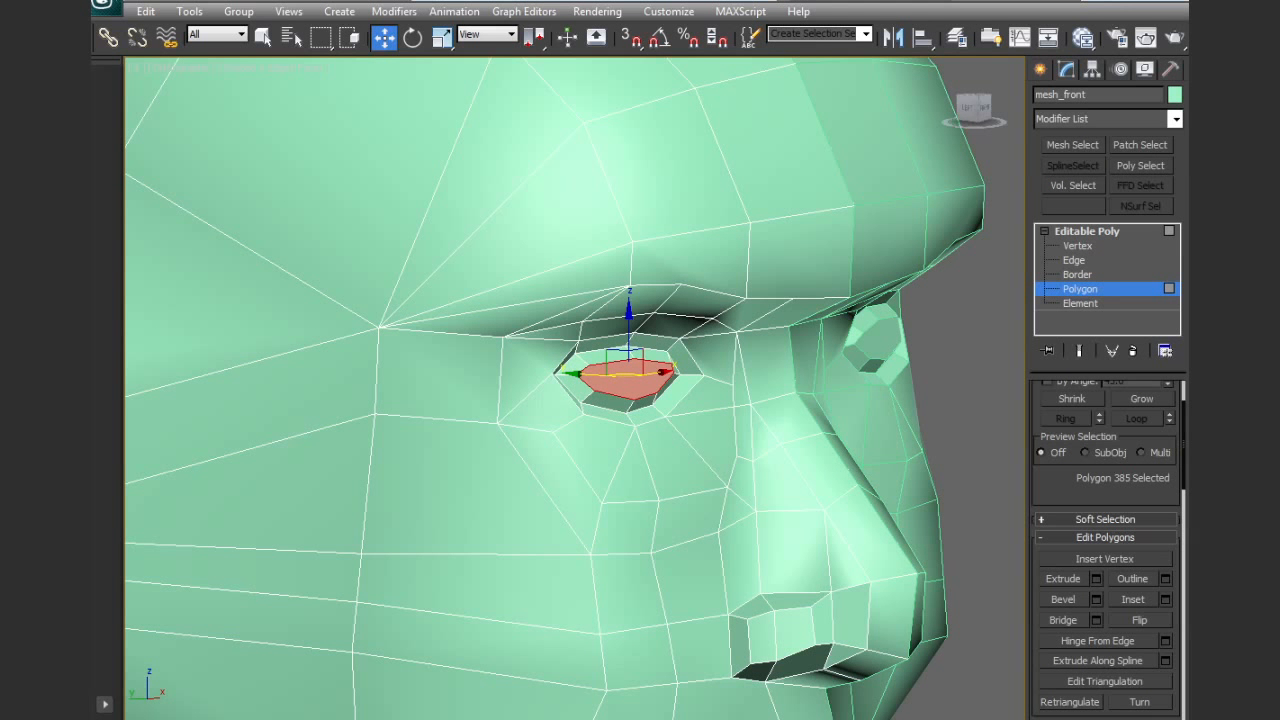
# Grow the selection twice to cover both bevelled eye rings and add the inner nostril polygons
pyautogui.keyDown('alt'); pyautogui.moveTo(801, 366); pyautogui.dragTo(732, 384, button='middle'); pyautogui.keyUp('alt')
pyautogui.moveTo(1077, 477); pyautogui.dragTo(1082, 540)
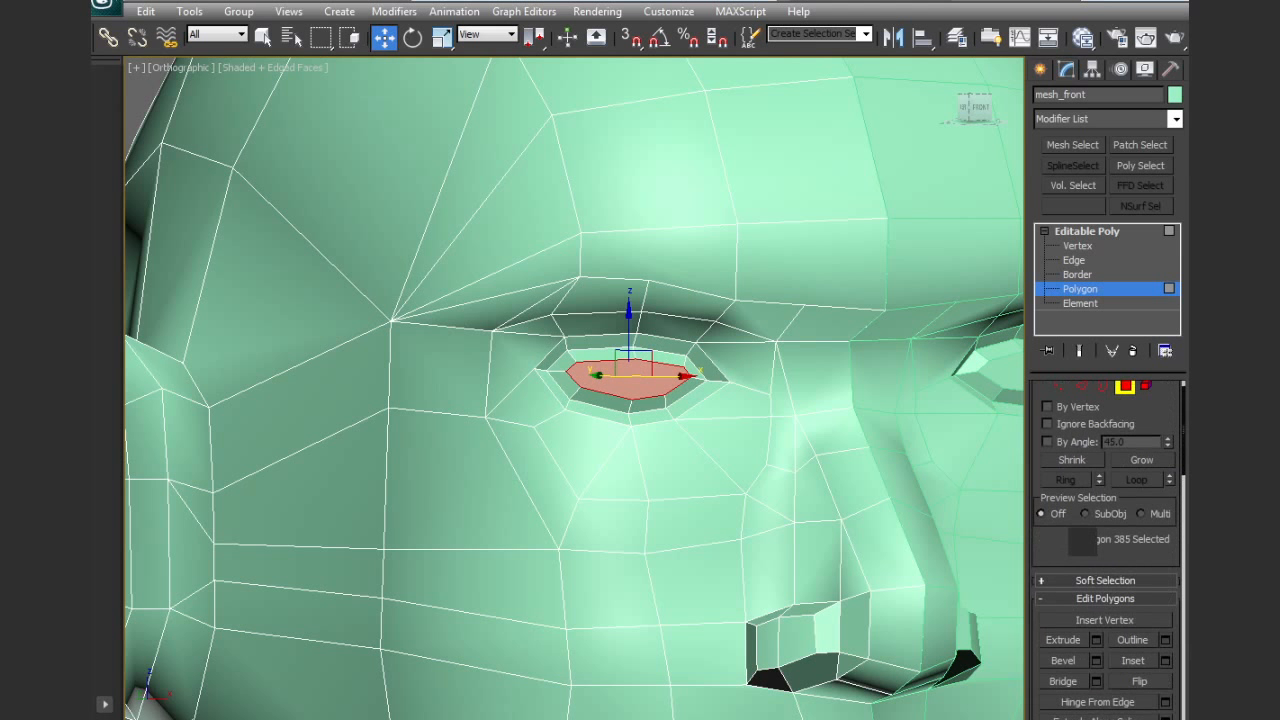
pyautogui.click(1136, 459)
pyautogui.click(1136, 459)
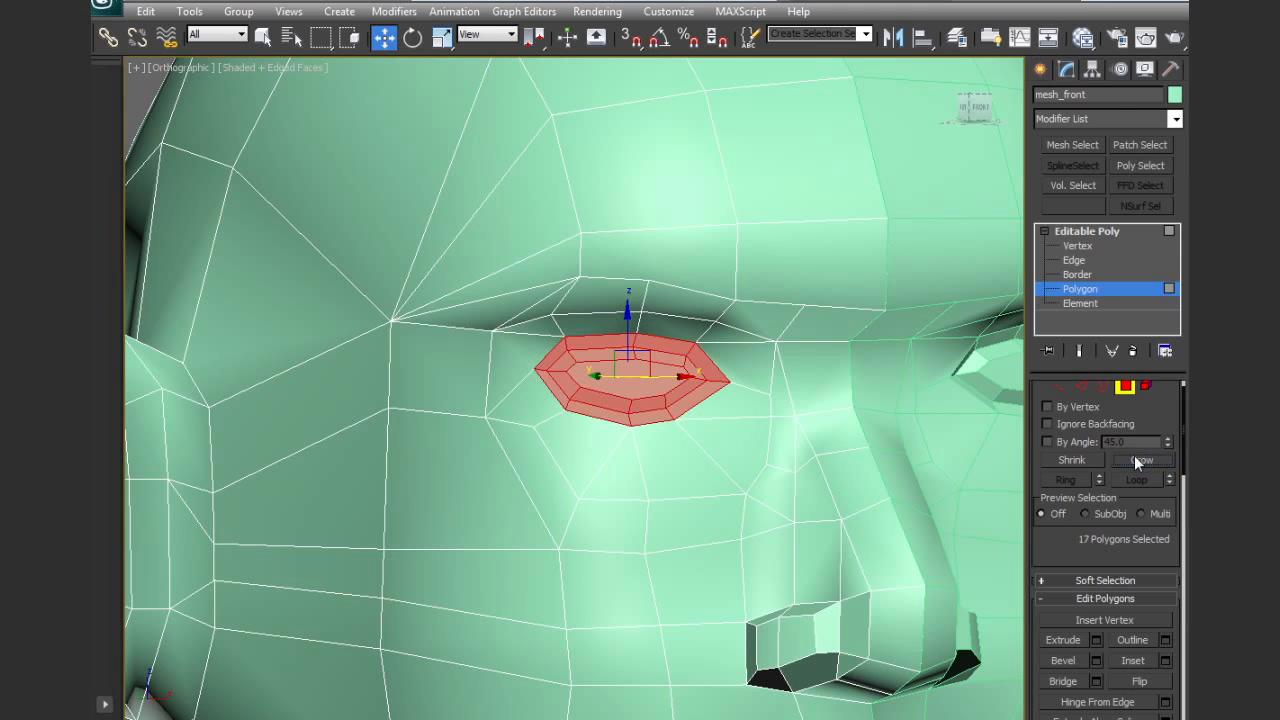
pyautogui.scroll(-8, 1078, 534)
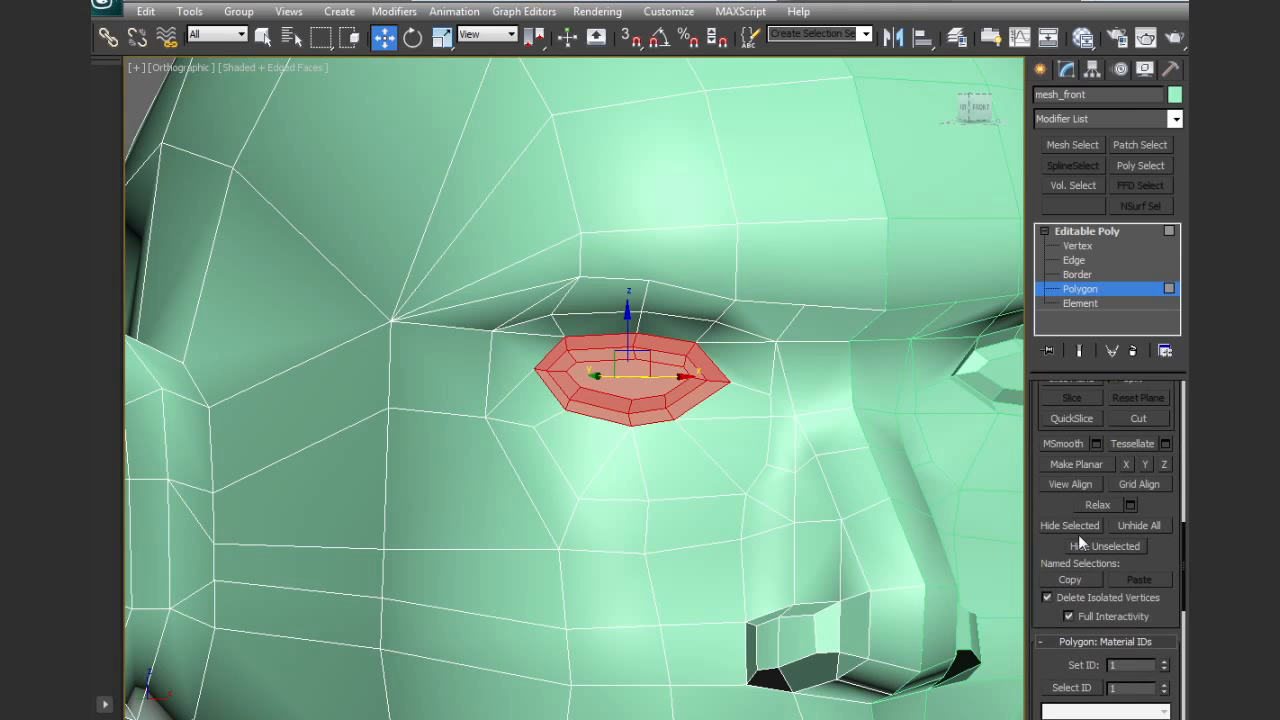
pyautogui.click(785, 645)
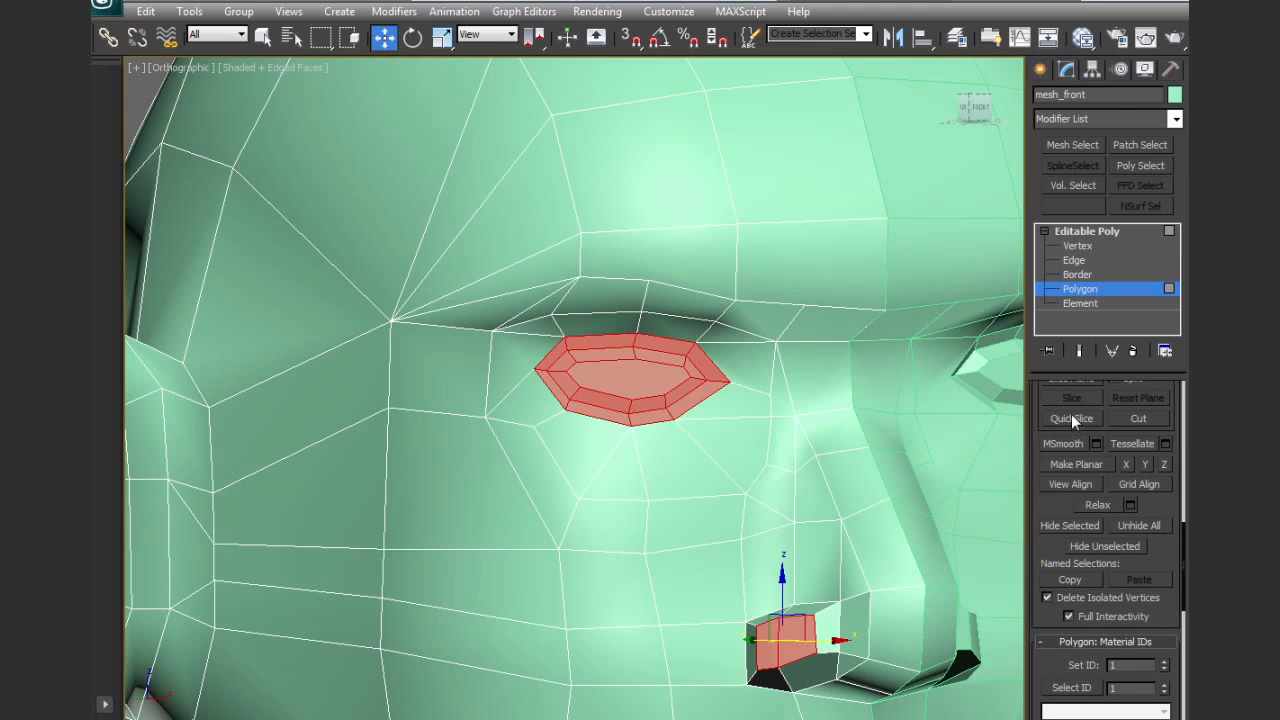
# Grow the selection over the surrounding eye, cheek and nose polygons and assign them to smoothing group 1
pyautogui.scroll(3, 1170, 422)
pyautogui.scroll(4, 1160, 430)
pyautogui.scroll(3, 1105, 450)
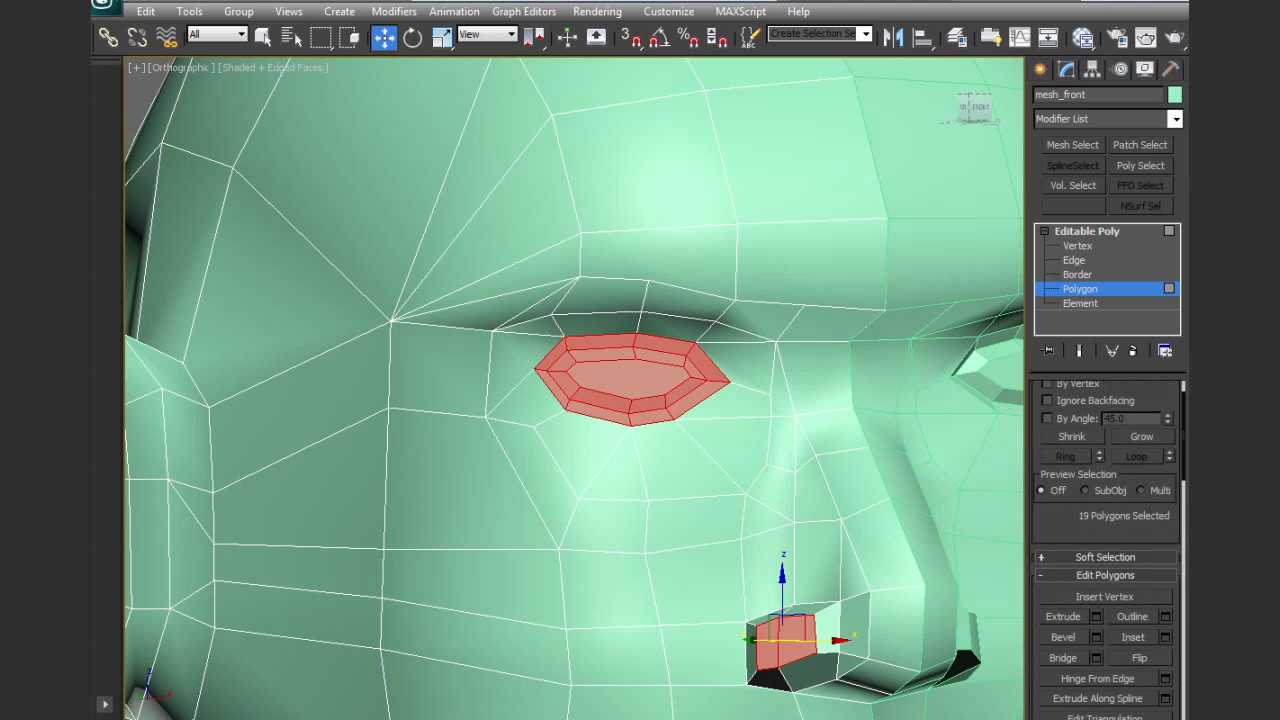
pyautogui.click(1143, 438)
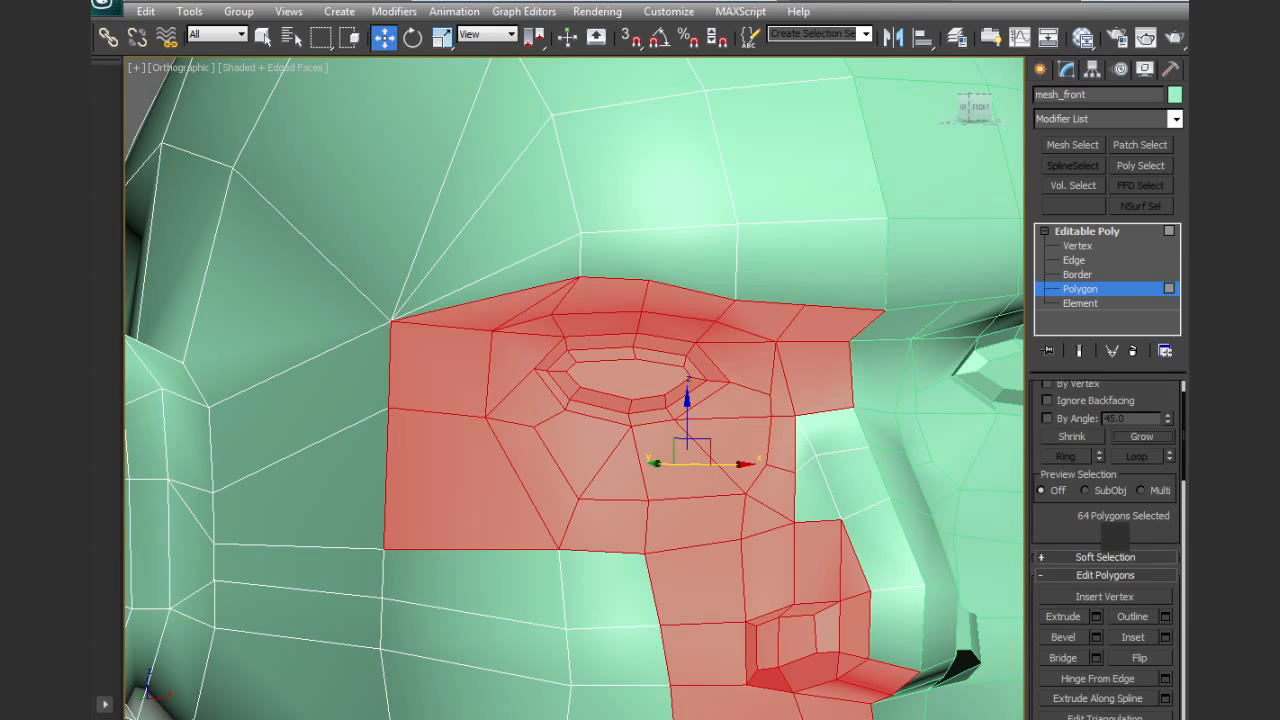
pyautogui.scroll(-5, 1105, 450)
pyautogui.scroll(-3, 1044, 664)
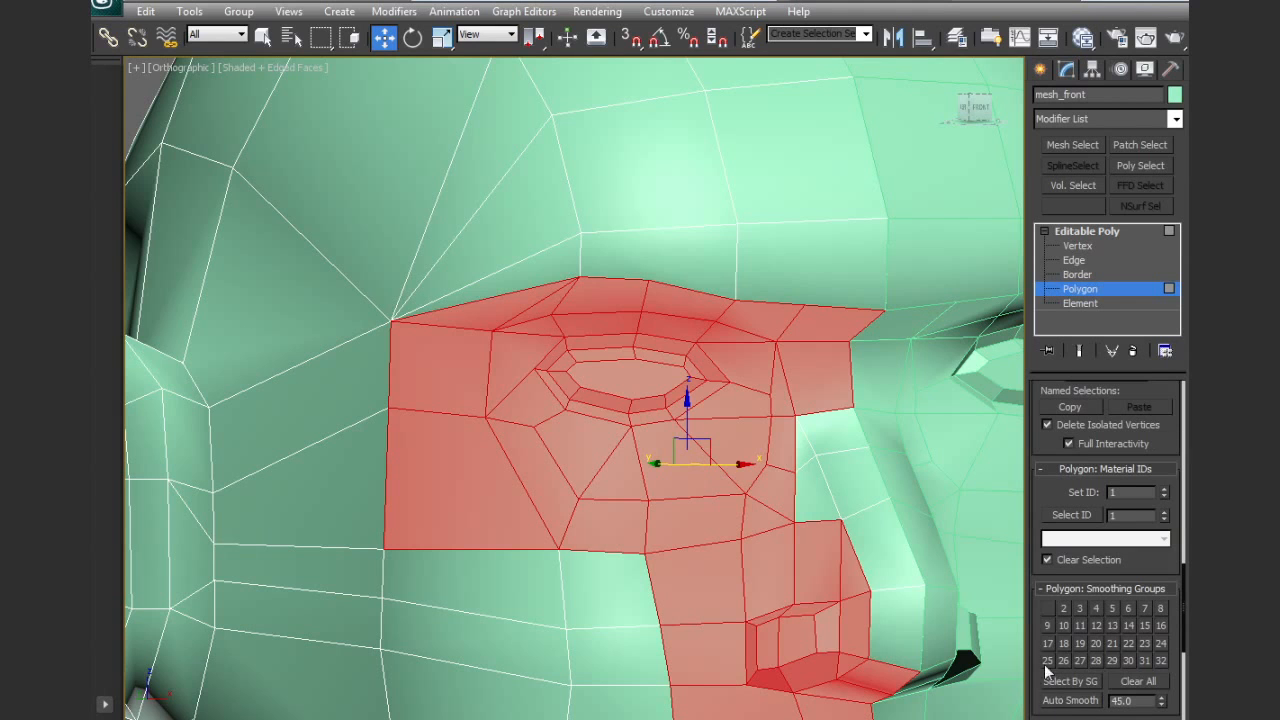
pyautogui.click(1047, 611)
# Select the innermost eye polygon and start the Cut tool on it
pyautogui.click(677, 380)
pyautogui.moveTo(711, 430)
pyautogui.keyDown('alt'); pyautogui.mouseDown(button='middle')
pyautogui.moveTo(742, 375)
pyautogui.moveTo(700, 434)
pyautogui.mouseUp(button='middle'); pyautogui.keyUp('alt')
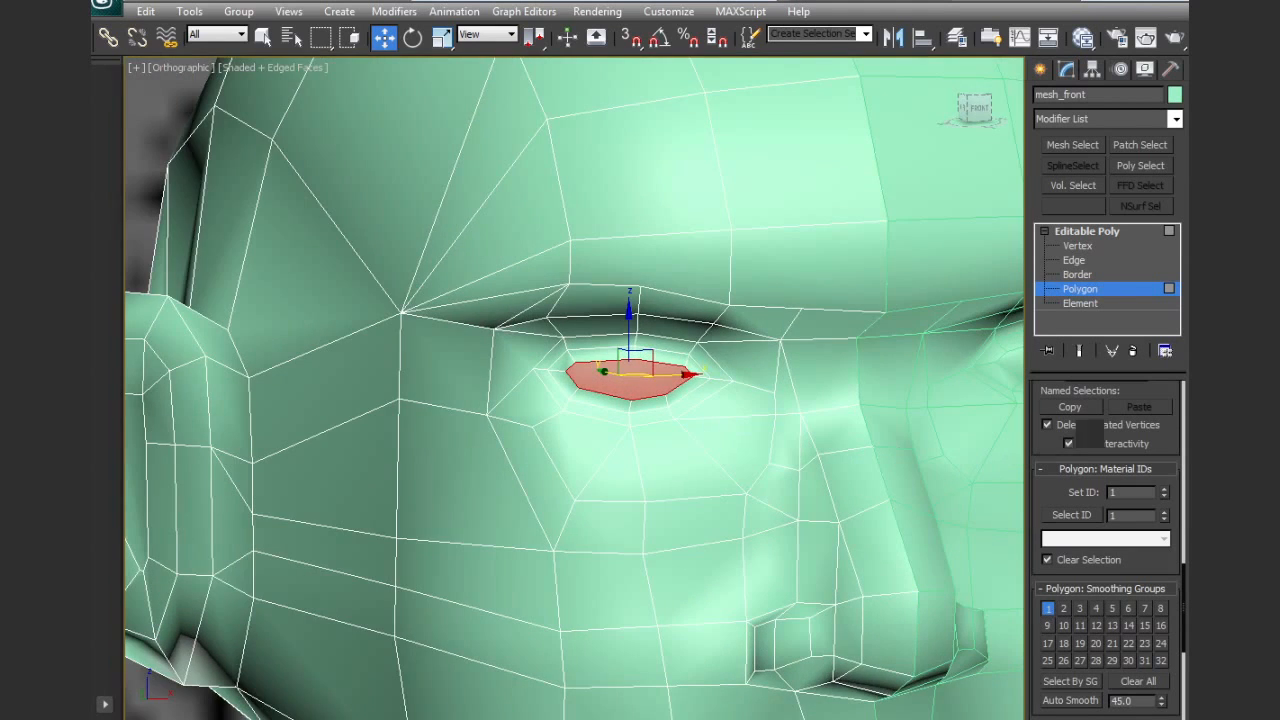
pyautogui.scroll(5, 1105, 550)
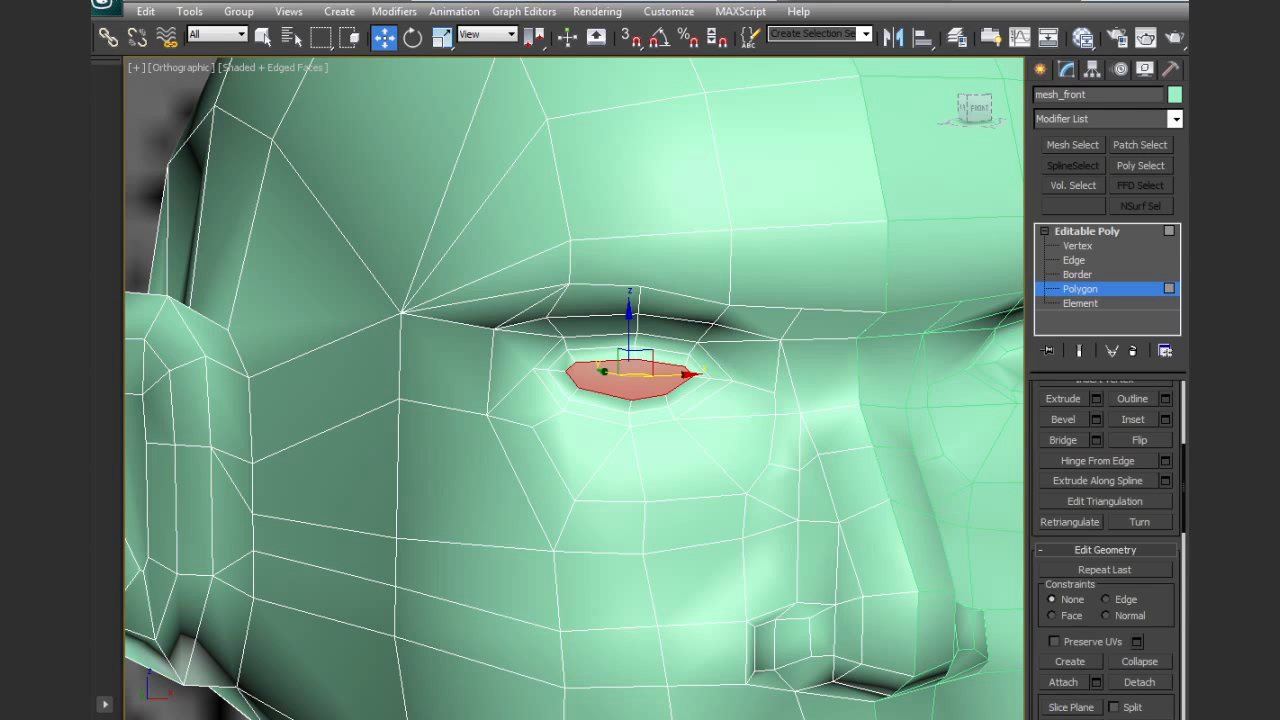
pyautogui.hotkey('alt', 'c')
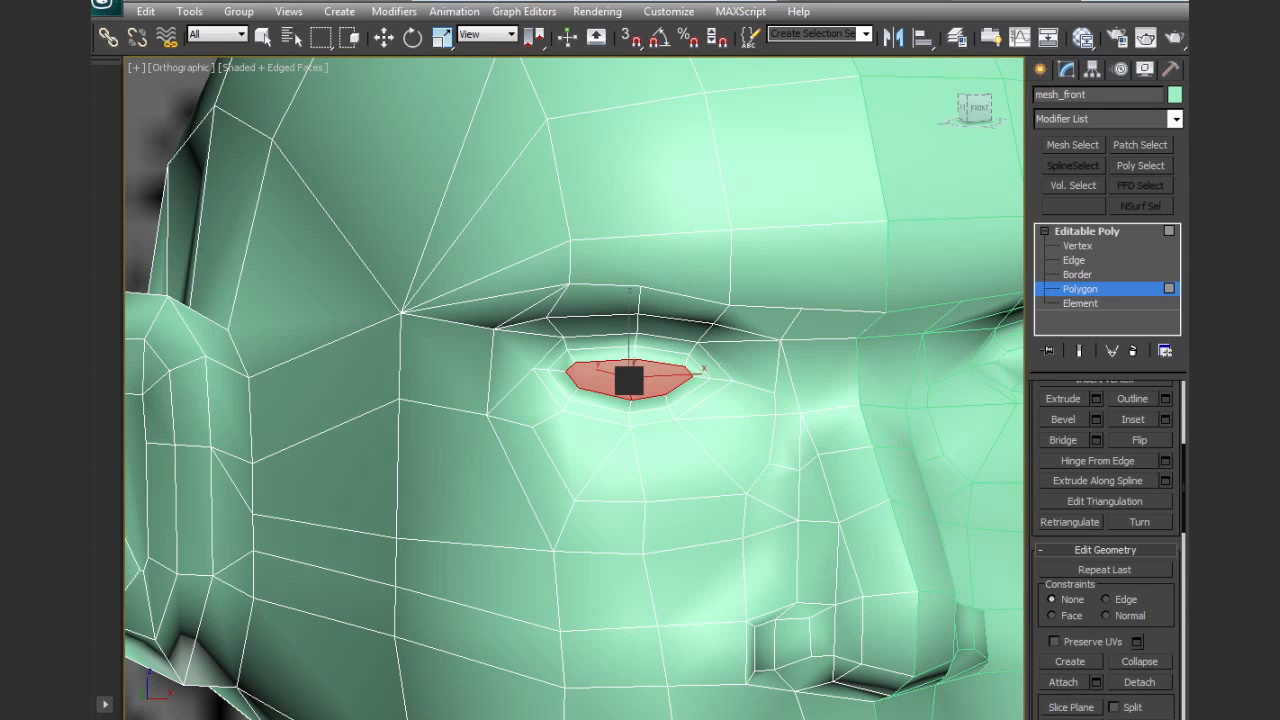
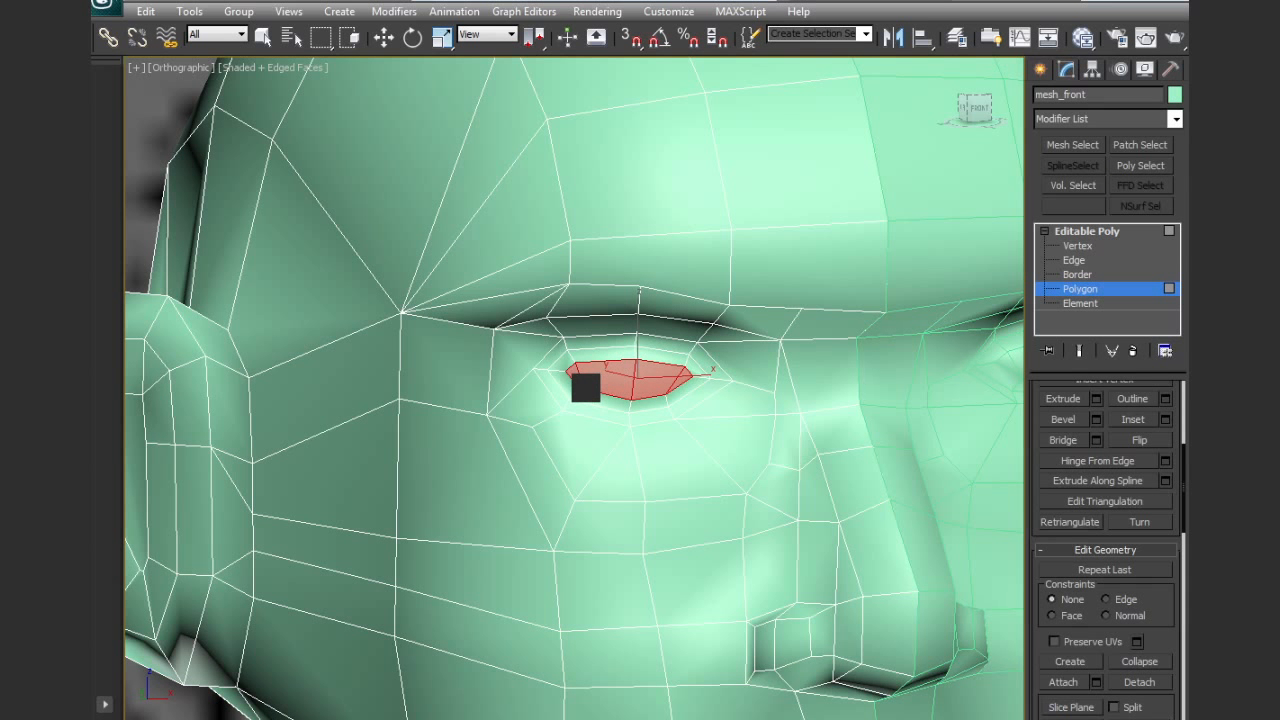
# Move the two vertical edges on the cheek beside the nostril back toward the ear along the Y axis
pyautogui.press('w')
pyautogui.keyDown('alt'); pyautogui.moveTo(641, 395); pyautogui.dragTo(704, 451, button='middle'); pyautogui.keyUp('alt')
pyautogui.click(687, 412)
pyautogui.scroll(-5, 703, 426)
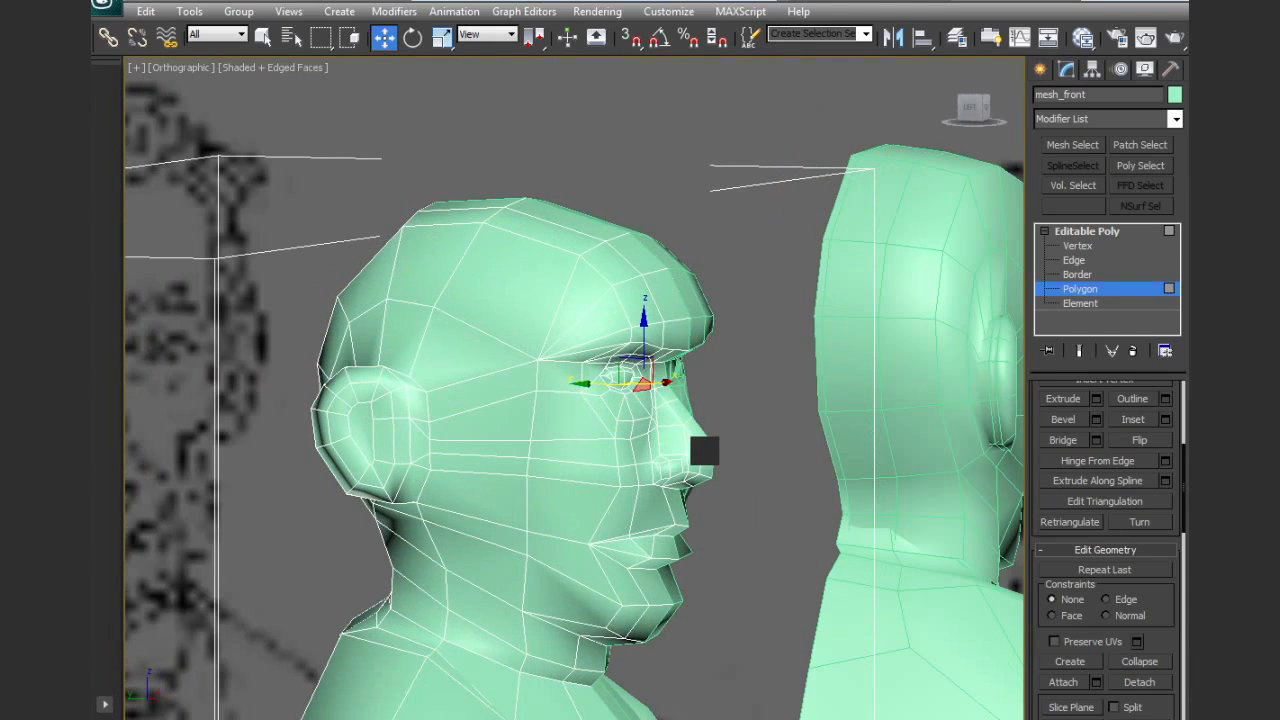
pyautogui.click(1068, 261)
pyautogui.keyDown('alt'); pyautogui.moveTo(694, 406); pyautogui.dragTo(650, 434, button='middle'); pyautogui.keyUp('alt')
pyautogui.scroll(3, 636, 466)
pyautogui.click(643, 485)
pyautogui.keyDown('ctrl'); pyautogui.click(638, 500); pyautogui.keyUp('ctrl')
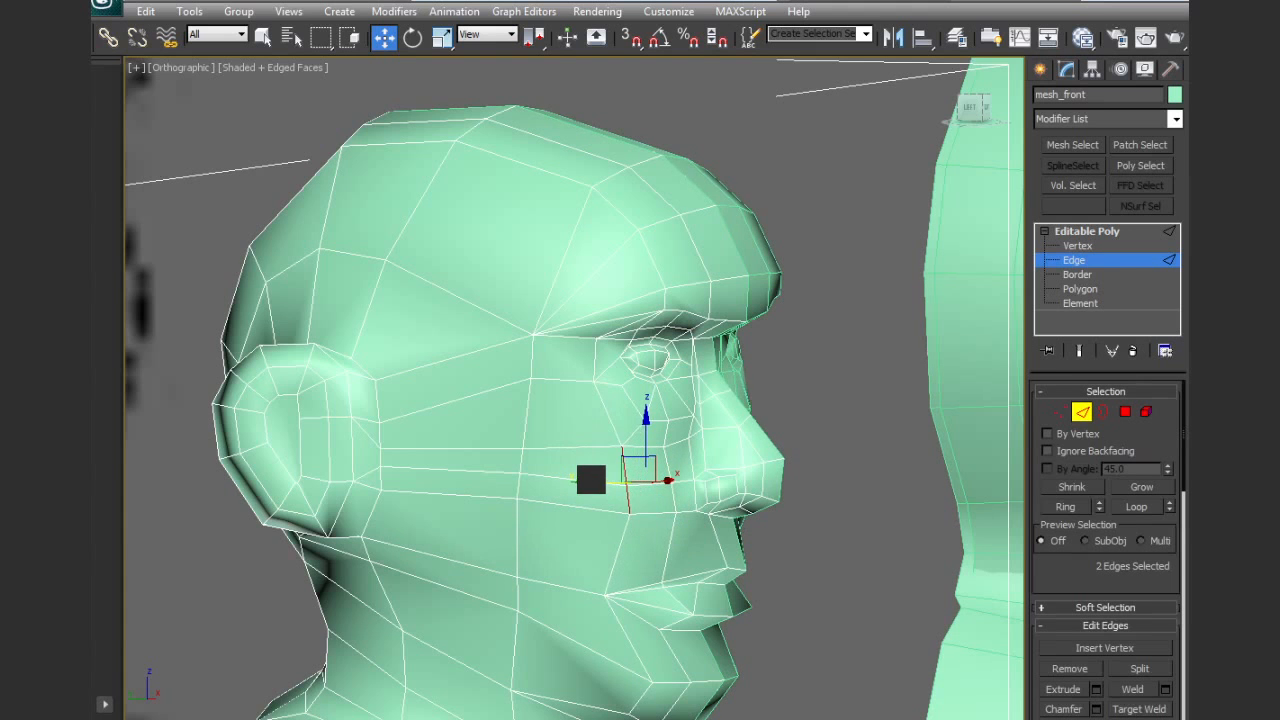
pyautogui.keyDown('alt'); pyautogui.moveTo(580, 477); pyautogui.dragTo(636, 500, button='middle'); pyautogui.keyUp('alt')
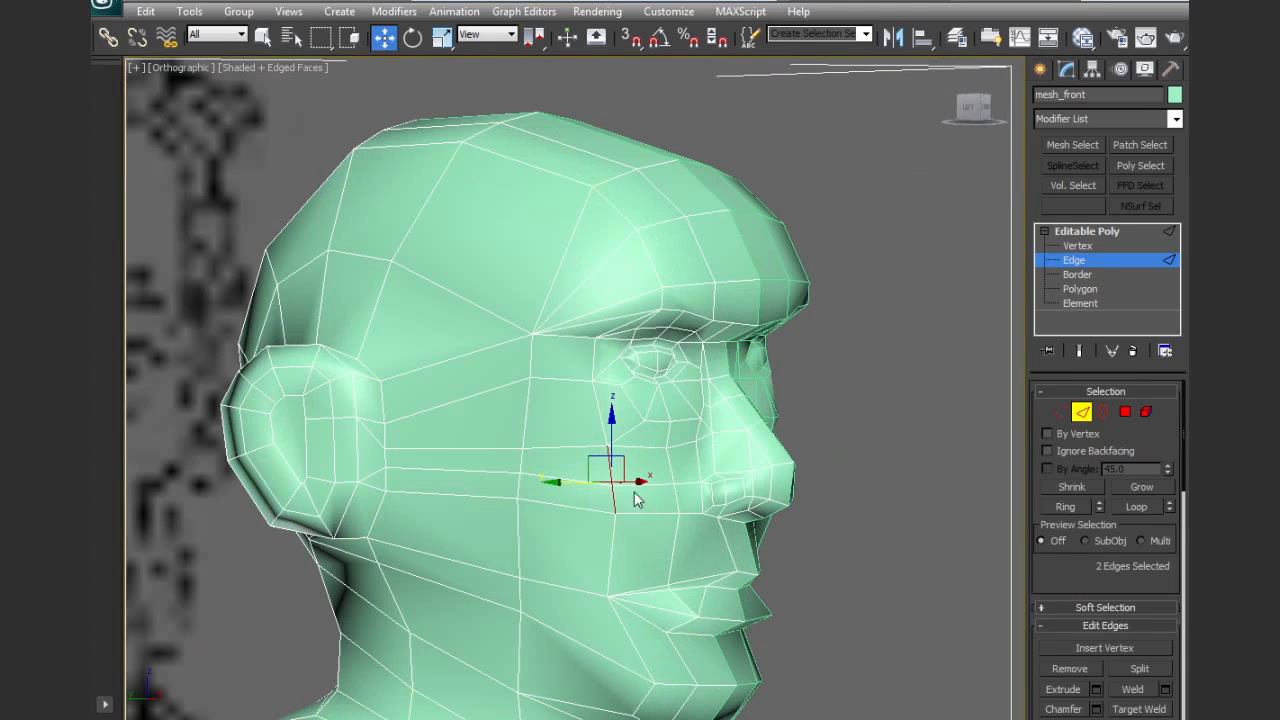
# Reposition the edges below the eye and down the side of the cheek one by one to even out their spacing
pyautogui.click(634, 412)
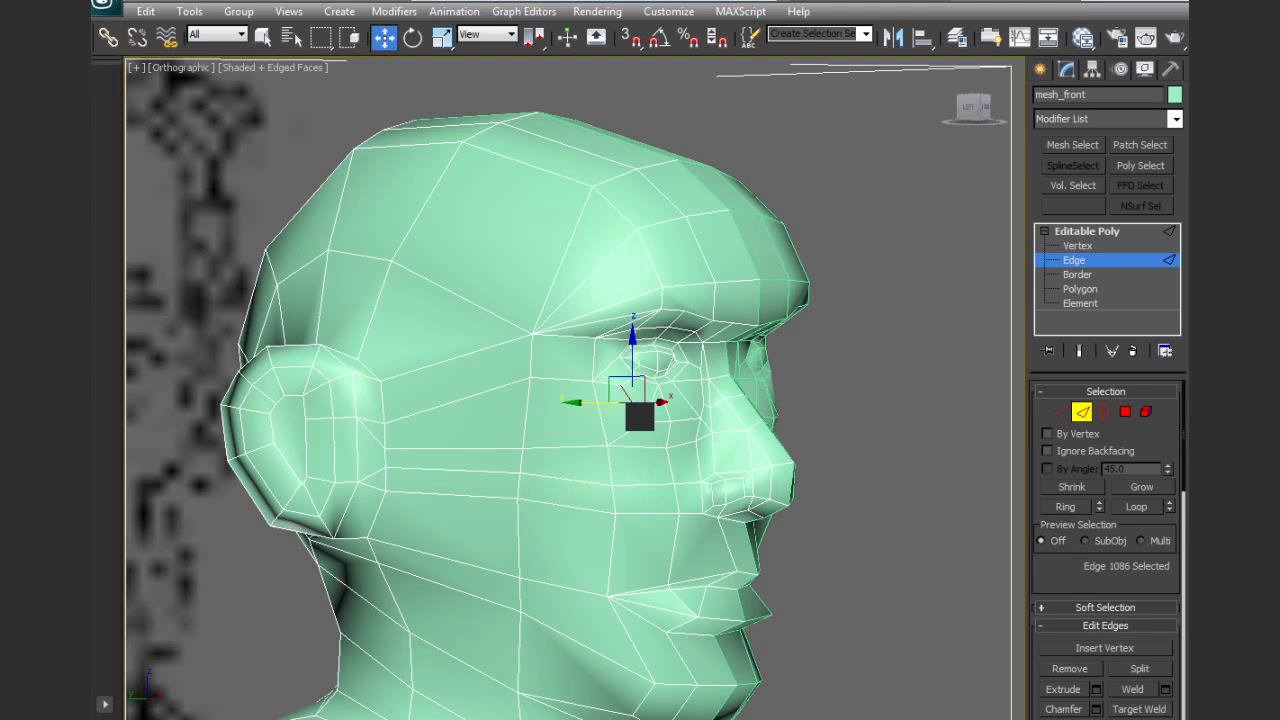
pyautogui.click(594, 424)
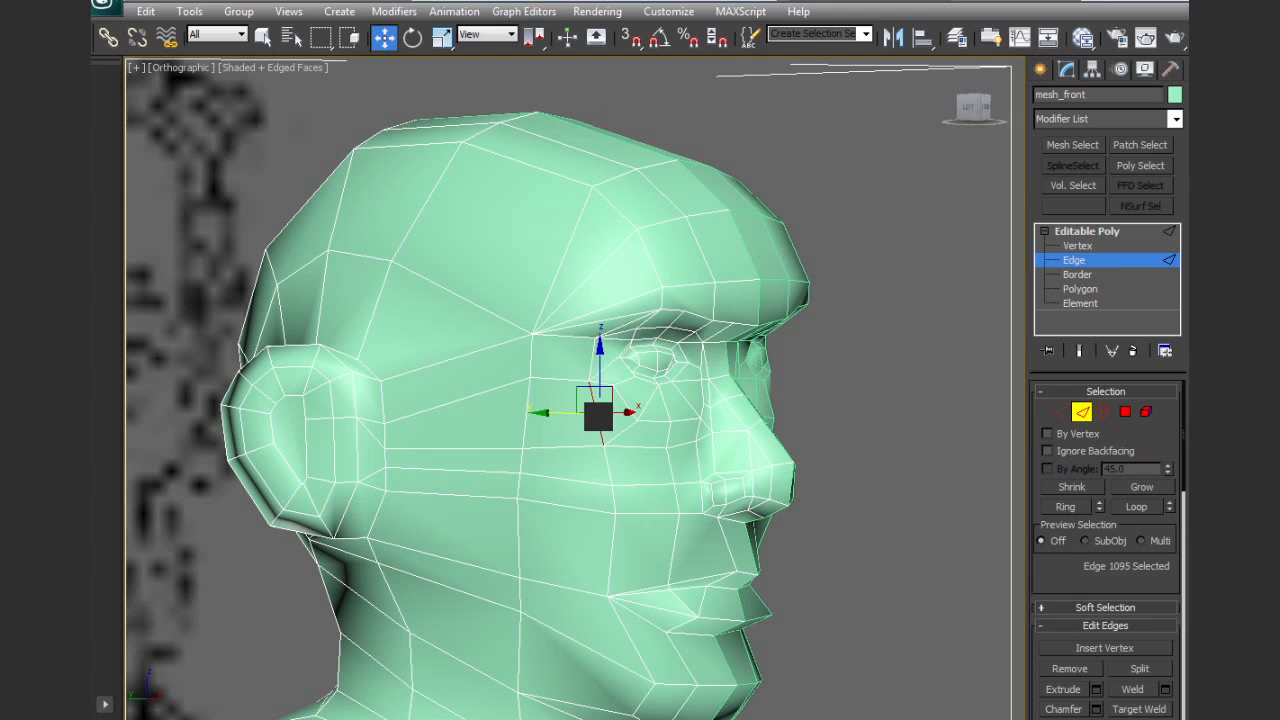
pyautogui.click(520, 418)
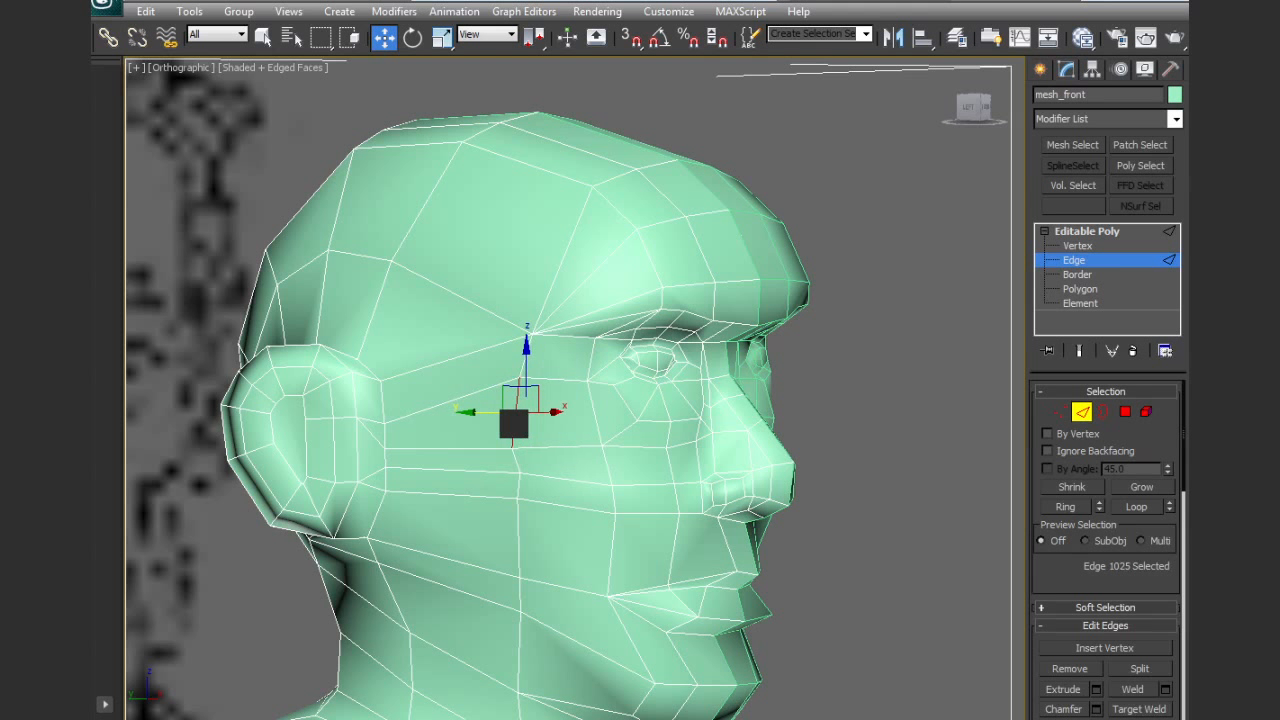
pyautogui.click(519, 487)
pyautogui.click(508, 596)
# Move the jaw edge below the mouth corner toward the chin along the Y axis
pyautogui.keyDown('alt'); pyautogui.moveTo(560, 577); pyautogui.dragTo(516, 485, button='middle'); pyautogui.keyUp('alt')
pyautogui.keyDown('alt'); pyautogui.moveTo(610, 595); pyautogui.dragTo(588, 627, button='middle'); pyautogui.keyUp('alt')
pyautogui.click(566, 648)
pyautogui.click(576, 637)
pyautogui.moveTo(625, 636); pyautogui.dragTo(638, 629)
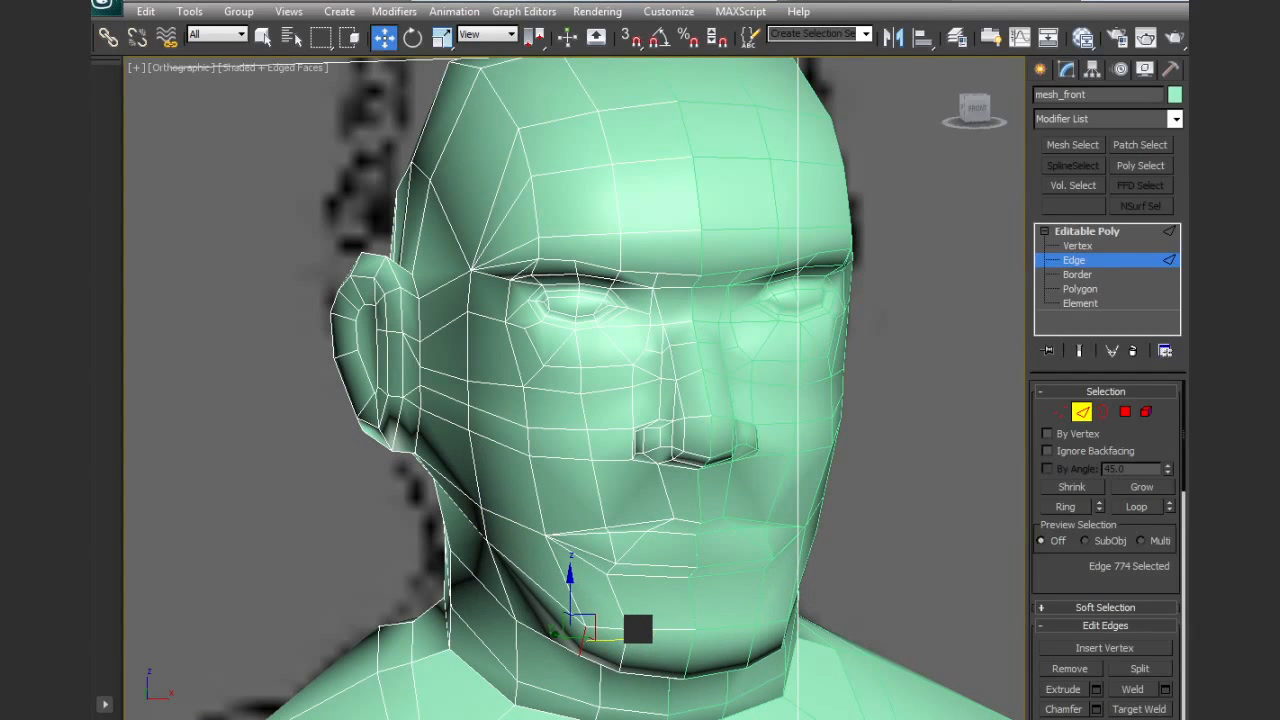
# Switch to vertex editing and shift the mouth-corner vertex slightly toward the centre of the face
pyautogui.click(1061, 411)
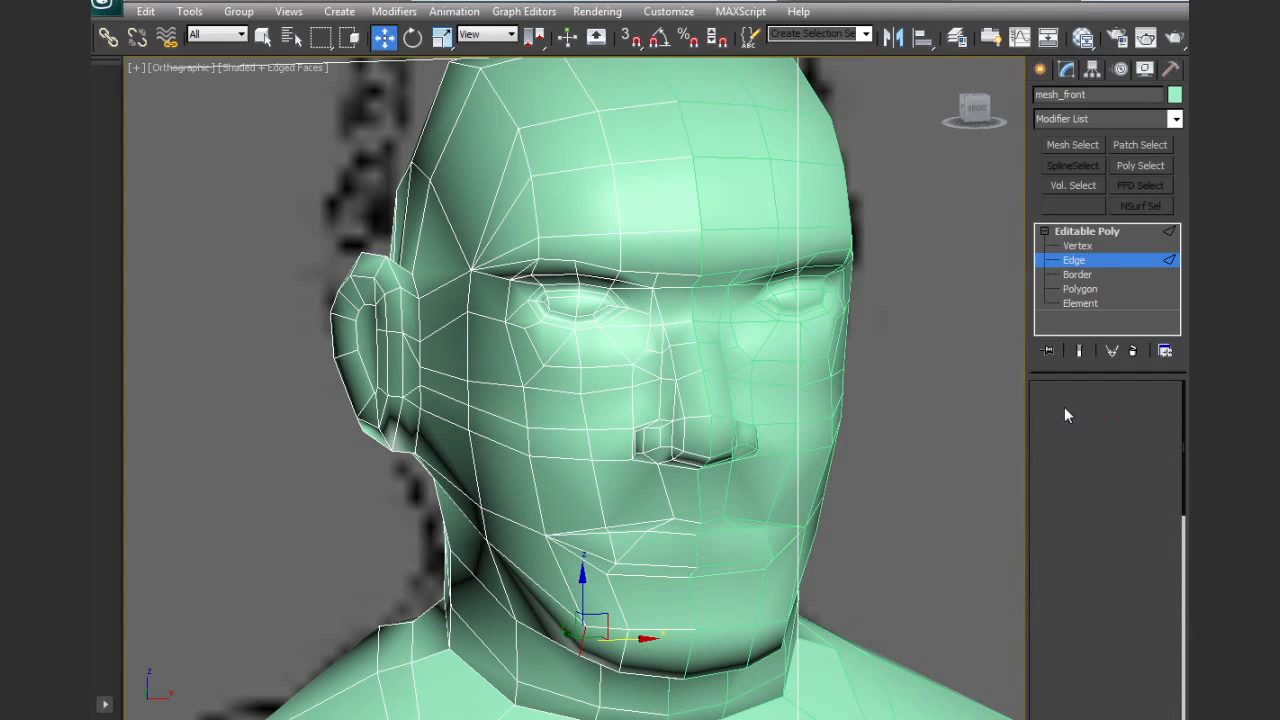
pyautogui.click(548, 536)
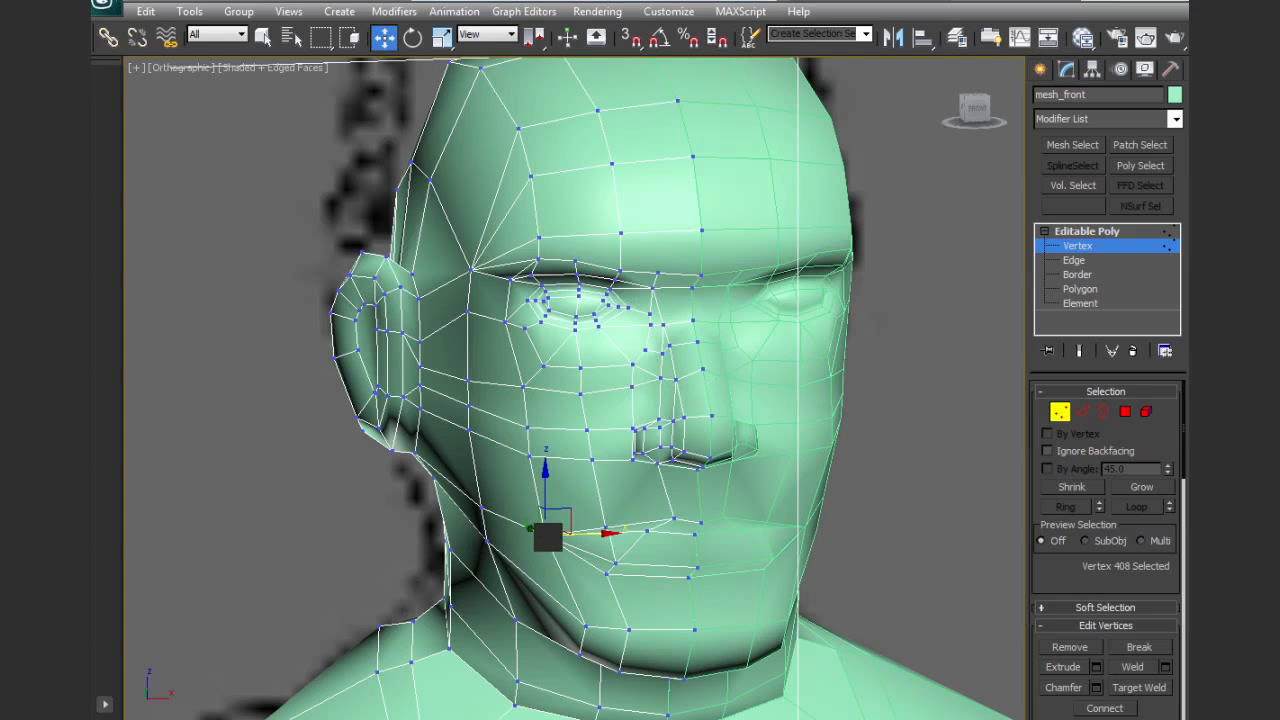
pyautogui.moveTo(581, 537); pyautogui.dragTo(593, 532)
pyautogui.keyDown('alt'); pyautogui.moveTo(620, 548); pyautogui.dragTo(629, 485, button='middle'); pyautogui.keyUp('alt')
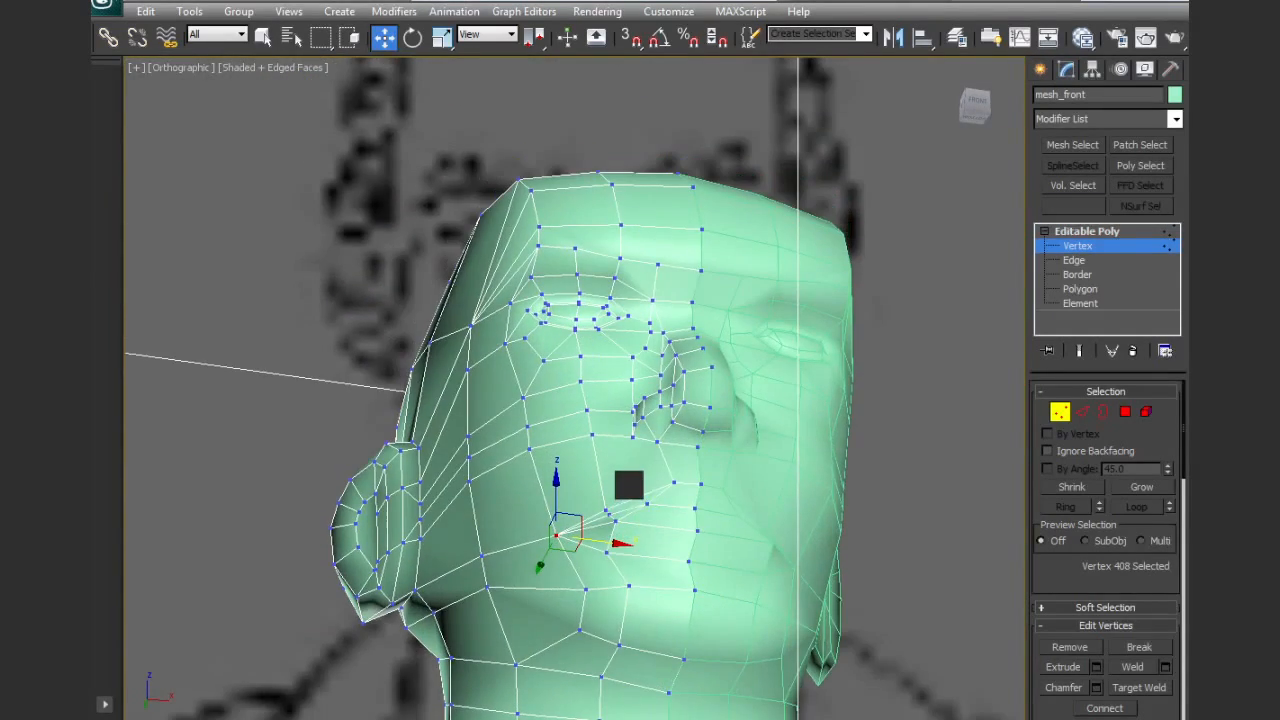
# Reposition the upper-lip vertices between the mouth corner and the centre line to round the lip
pyautogui.click(609, 511)
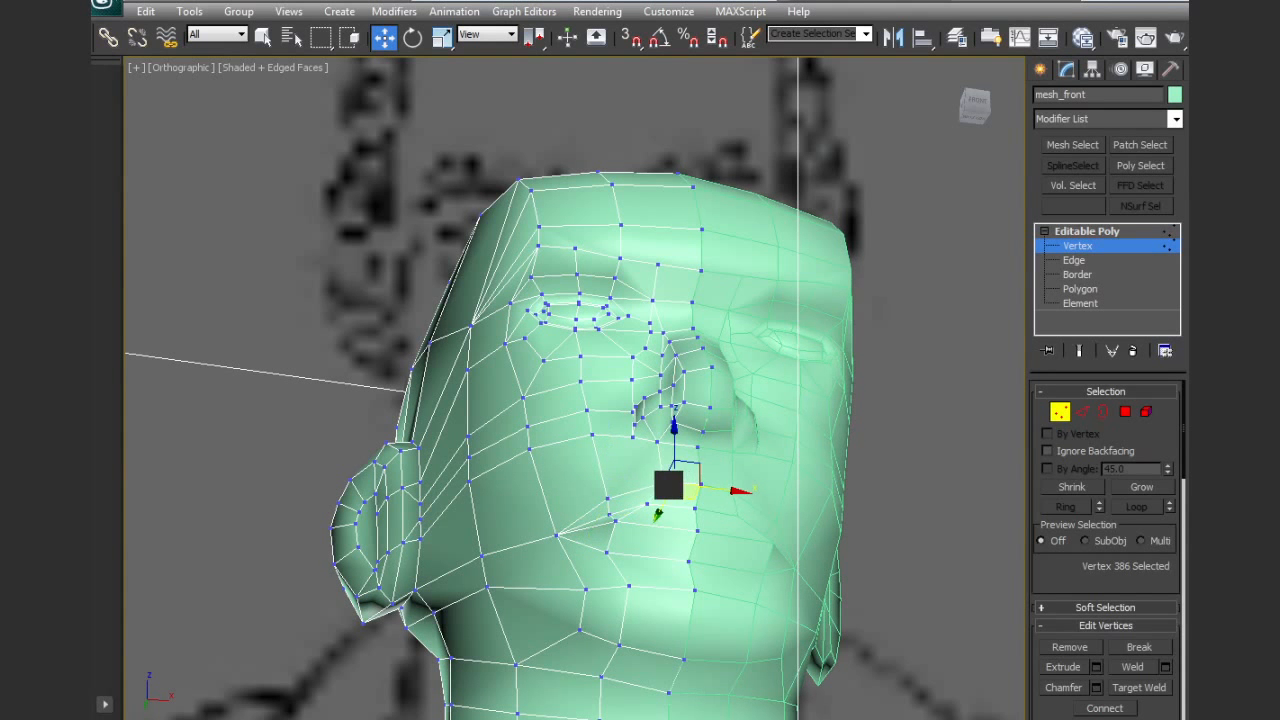
pyautogui.keyDown('alt'); pyautogui.moveTo(657, 484); pyautogui.dragTo(749, 582, button='middle'); pyautogui.keyUp('alt')
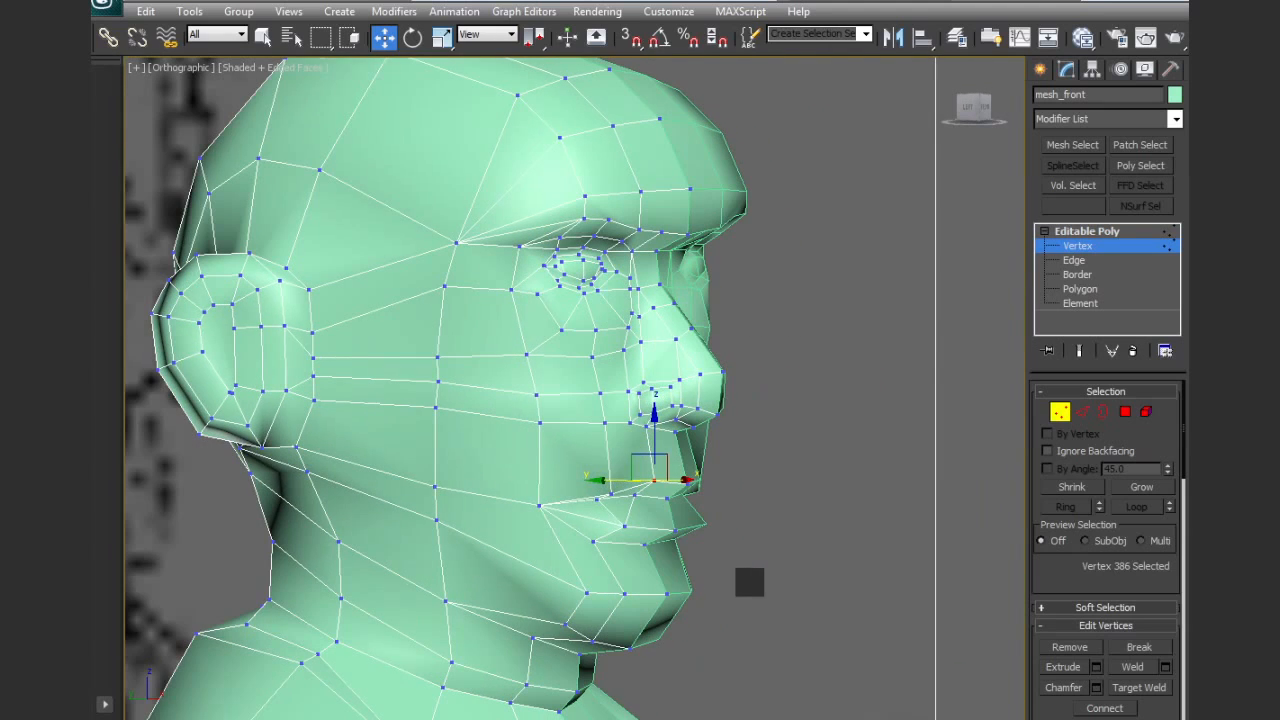
pyautogui.click(610, 492)
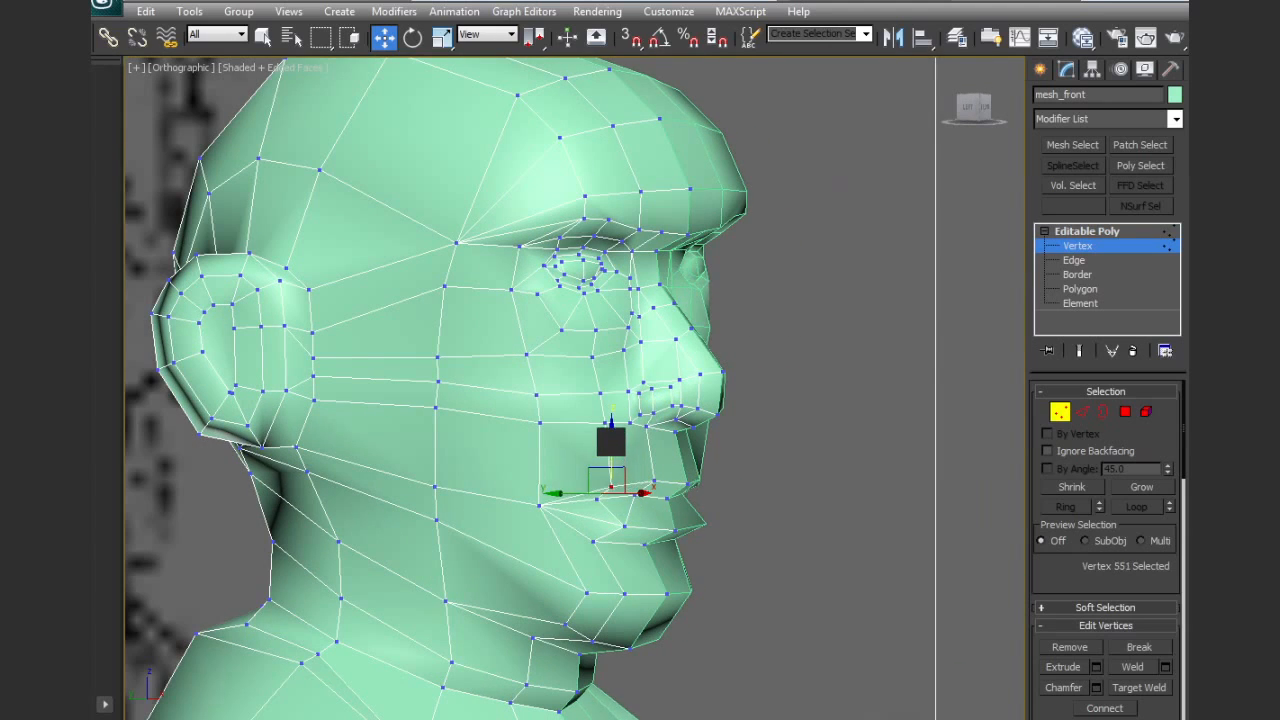
pyautogui.keyDown('alt'); pyautogui.moveTo(586, 466); pyautogui.dragTo(670, 513, button='middle'); pyautogui.keyUp('alt')
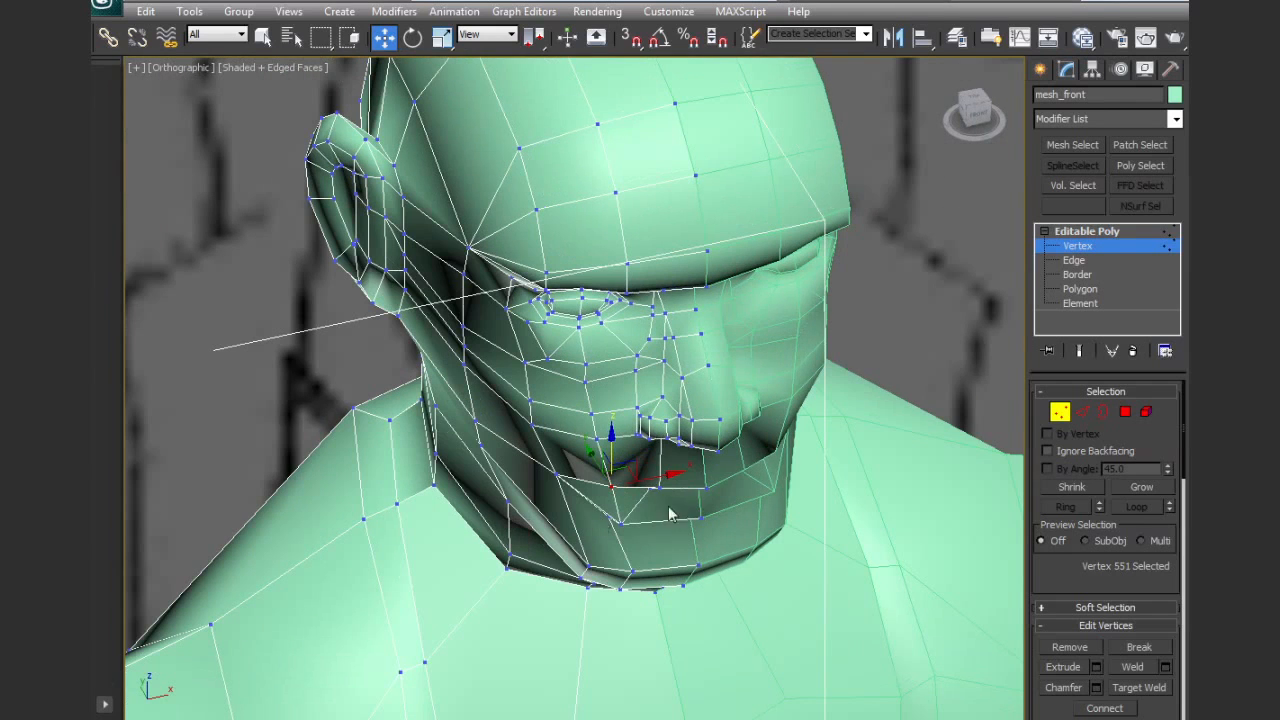
pyautogui.click(655, 490)
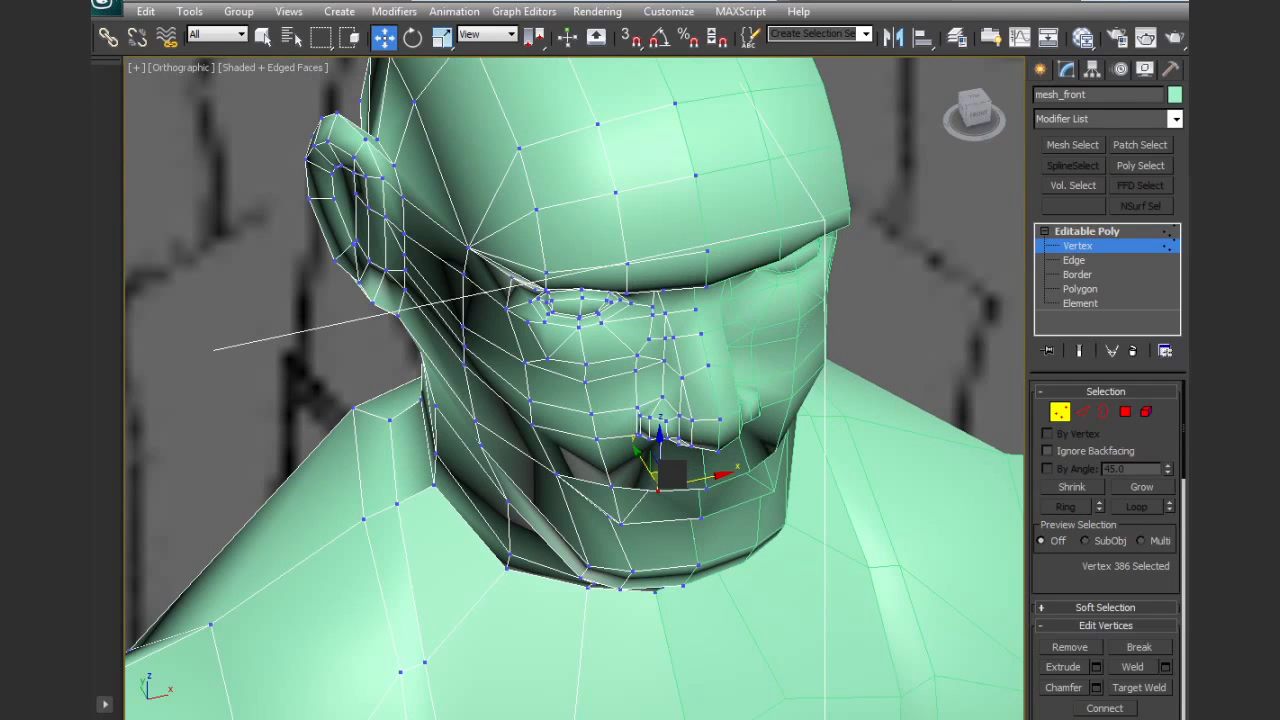
pyautogui.moveTo(621, 524); pyautogui.dragTo(612, 543)
pyautogui.moveTo(688, 457); pyautogui.dragTo(705, 440)
# Select all vertices of the half-body mesh and weld them
pyautogui.scroll(-5, 702, 446)
pyautogui.keyDown('alt'); pyautogui.moveTo(685, 474); pyautogui.dragTo(680, 429, button='middle'); pyautogui.keyUp('alt')
pyautogui.scroll(-5, 680, 429)
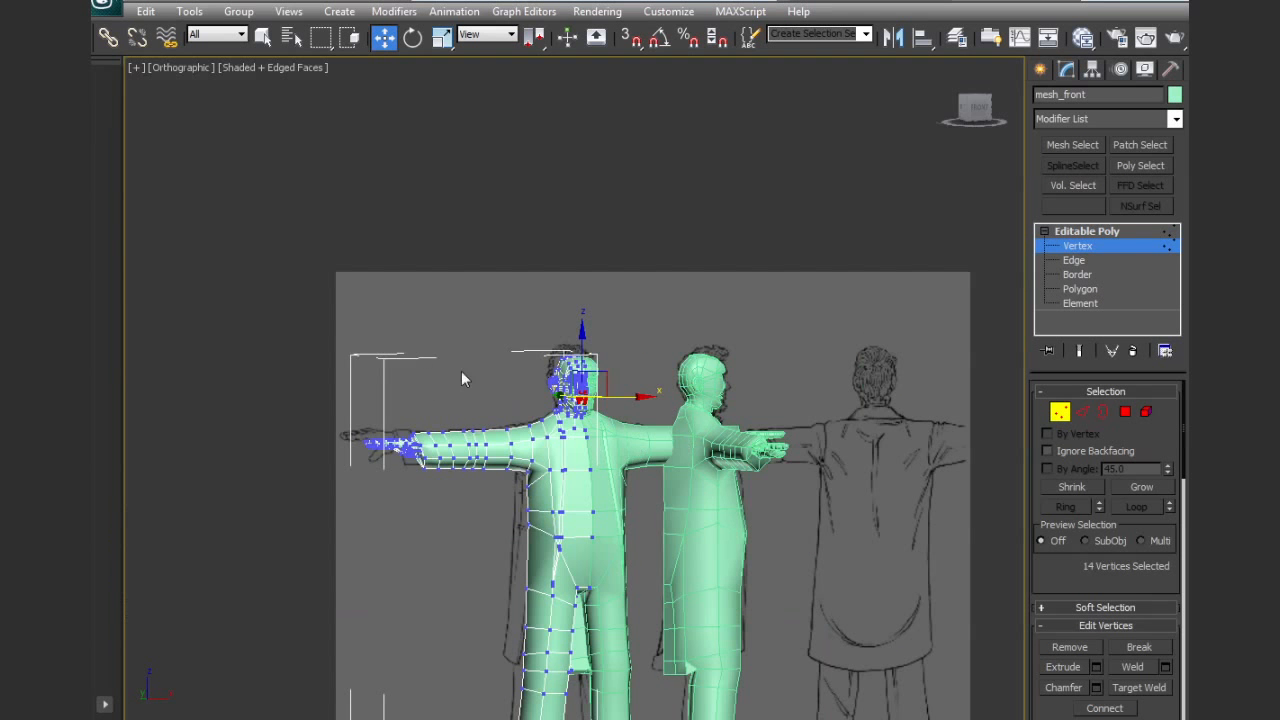
pyautogui.moveTo(301, 318); pyautogui.dragTo(896, 678)
pyautogui.moveTo(896, 678); pyautogui.dragTo(885, 468, button='middle')
pyautogui.moveTo(424, 380); pyautogui.dragTo(757, 655)
pyautogui.click(1140, 668)
# Adjust individual lip vertices near the mouth corner, viewed from above, to round the curve of the mouth
pyautogui.moveTo(742, 434); pyautogui.dragTo(757, 602, button='middle')
pyautogui.scroll(3, 560, 305)
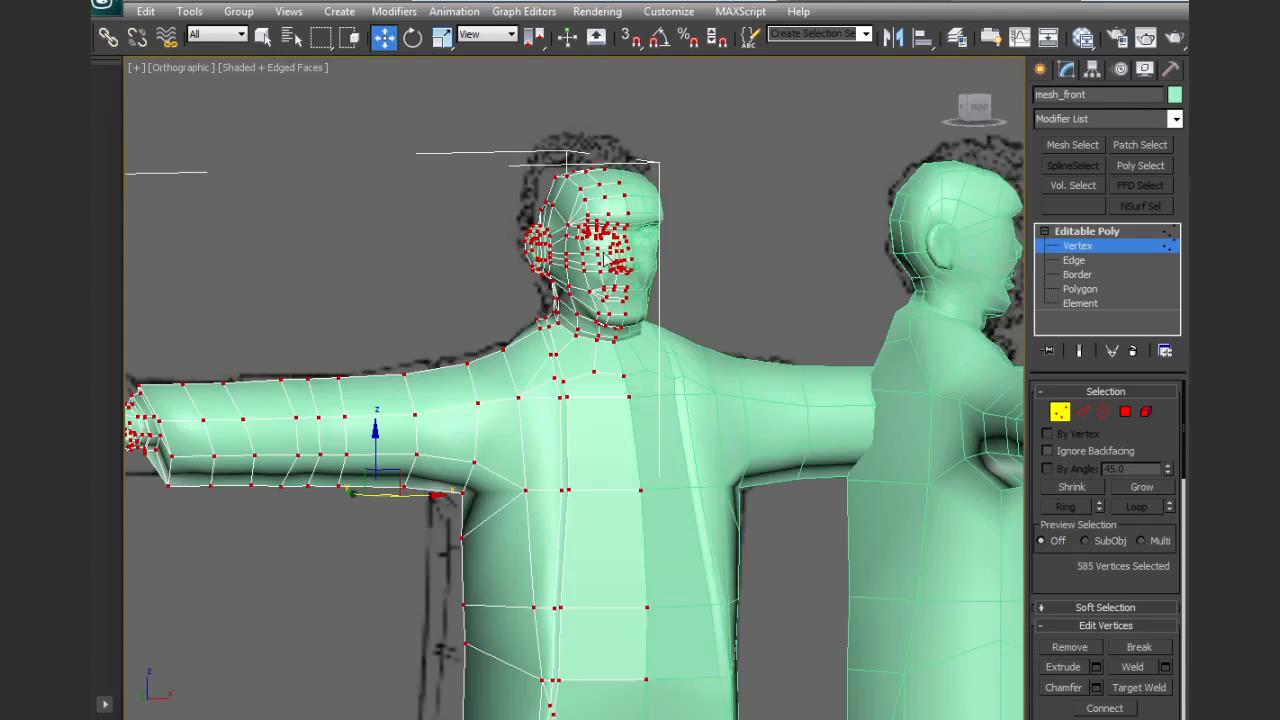
pyautogui.moveTo(612, 262); pyautogui.dragTo(605, 346, button='middle')
pyautogui.scroll(4, 658, 398)
pyautogui.keyDown('alt'); pyautogui.moveTo(659, 404); pyautogui.dragTo(620, 595, button='middle'); pyautogui.keyUp('alt')
pyautogui.click(606, 434)
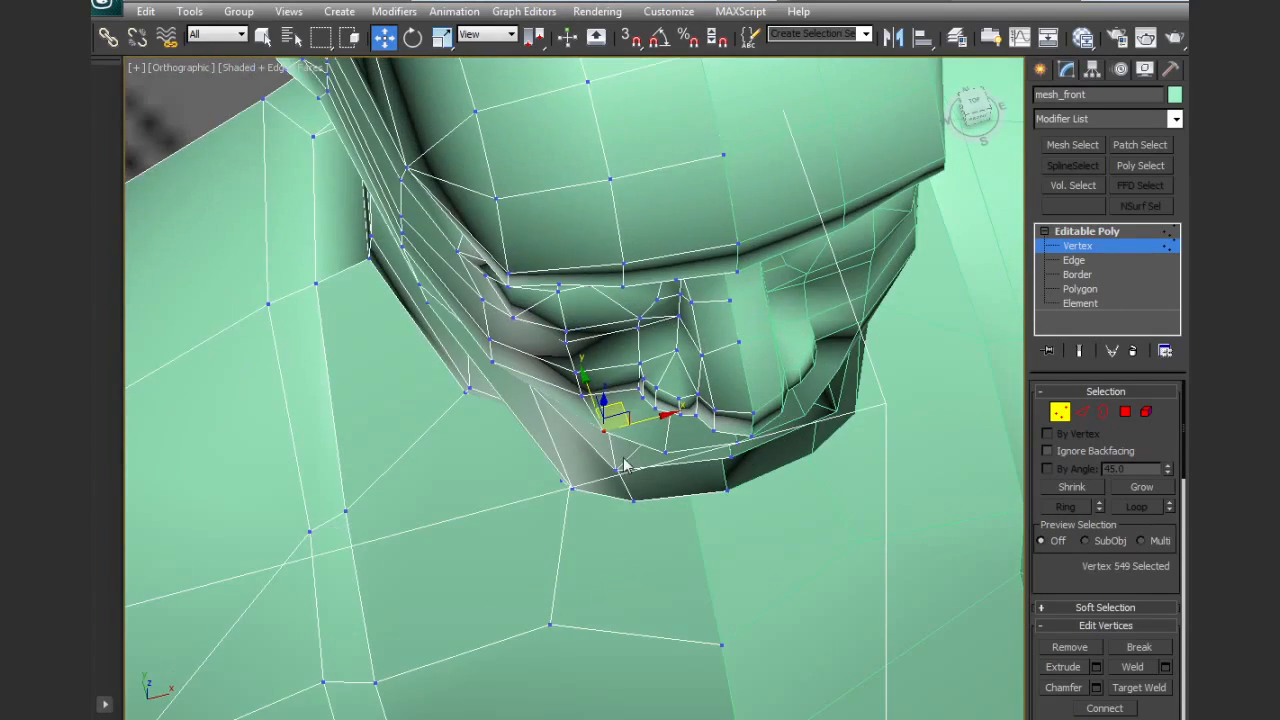
pyautogui.click(616, 447)
pyautogui.keyDown('alt'); pyautogui.moveTo(616, 447); pyautogui.dragTo(669, 366, button='middle'); pyautogui.keyUp('alt')
pyautogui.scroll(-5, 669, 366)
pyautogui.keyDown('alt'); pyautogui.moveTo(560, 372); pyautogui.dragTo(598, 376, button='middle'); pyautogui.keyUp('alt')
pyautogui.keyDown('alt'); pyautogui.moveTo(750, 281); pyautogui.dragTo(663, 363, button='middle'); pyautogui.keyUp('alt')
pyautogui.moveTo(660, 316); pyautogui.dragTo(651, 386, button='middle')
pyautogui.scroll(5, 651, 386)
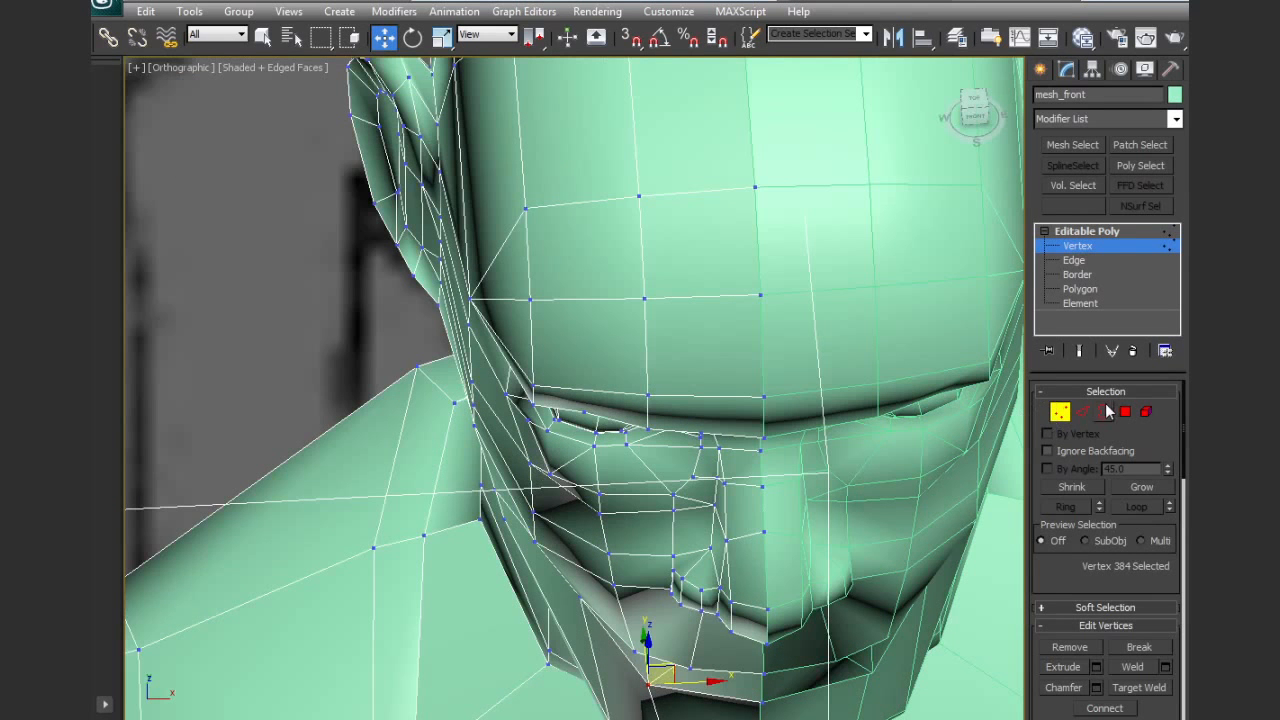
# Move the outer brow edge and the forehead edge above it to round the front of the head, then leave edge editing
pyautogui.click(1083, 411)
pyautogui.click(532, 398)
pyautogui.moveTo(558, 401); pyautogui.dragTo(608, 378)
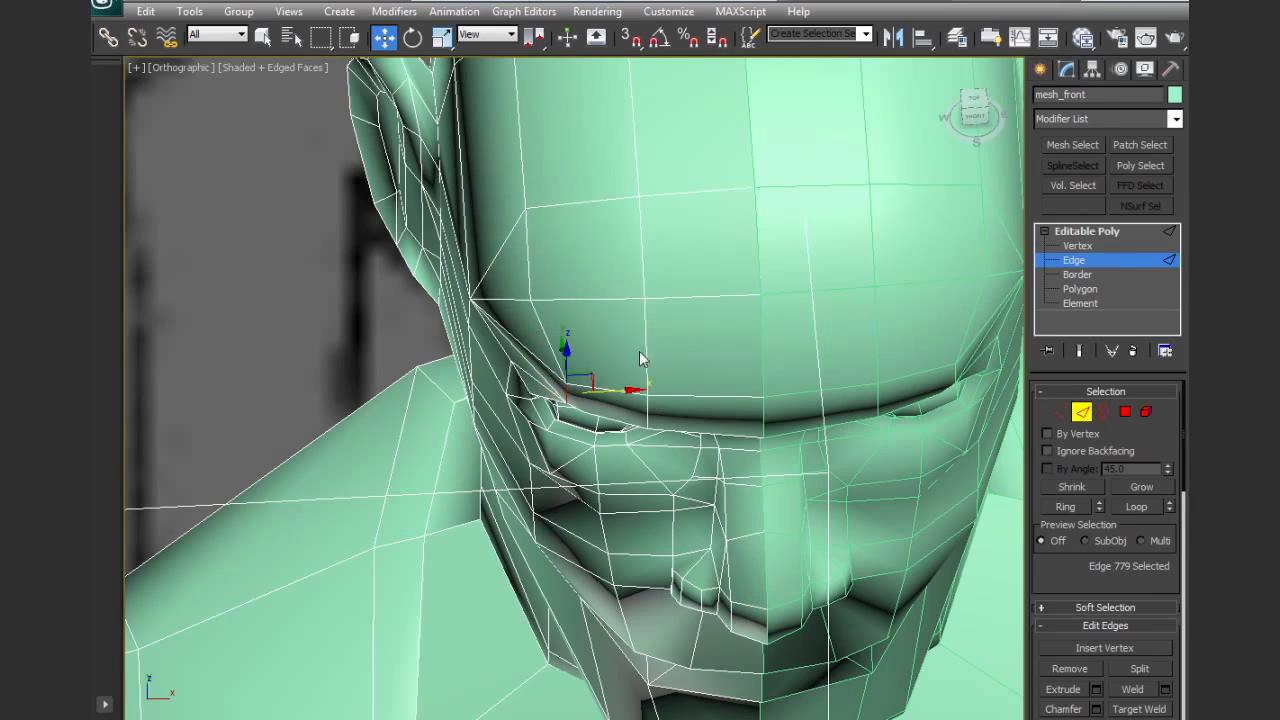
pyautogui.moveTo(641, 358); pyautogui.dragTo(653, 408, button='middle')
pyautogui.click(545, 303)
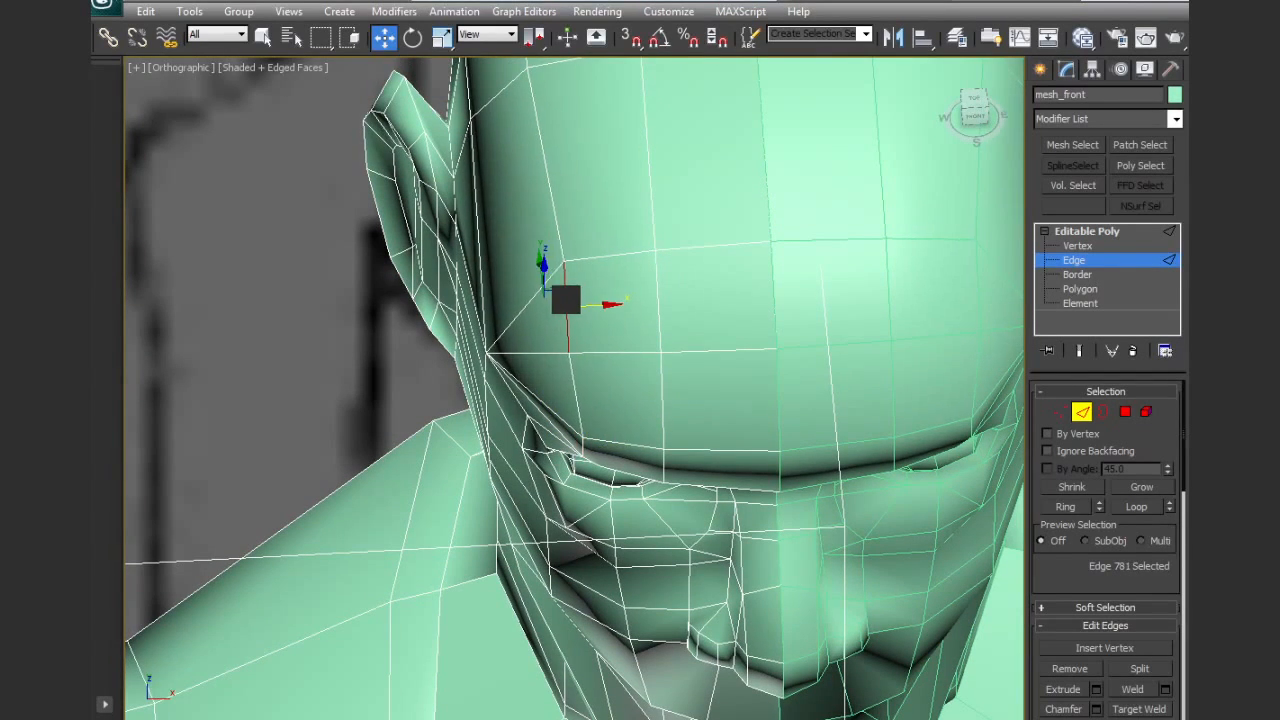
pyautogui.keyDown('alt'); pyautogui.moveTo(634, 303); pyautogui.dragTo(672, 270, button='middle'); pyautogui.keyUp('alt')
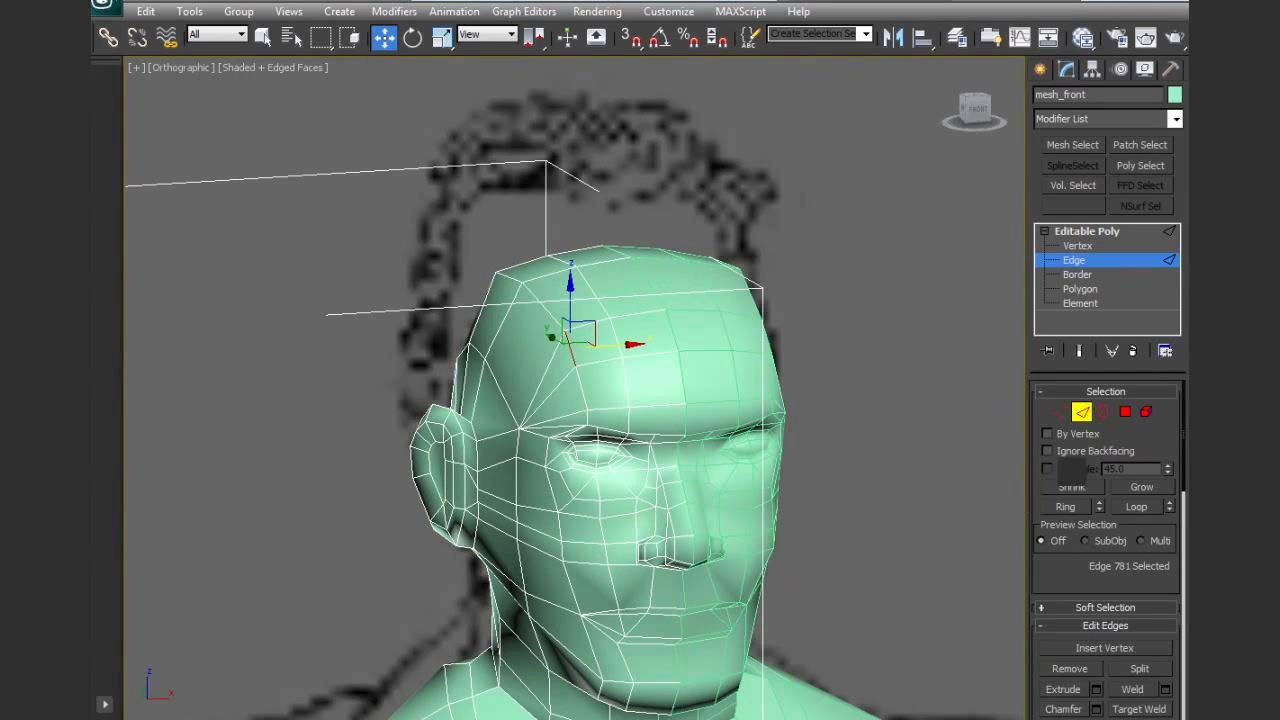
pyautogui.click(1082, 412)
# Raise the top row of head vertices toward the reference hairline in the front wireframe view
pyautogui.press('f')
pyautogui.press('z')
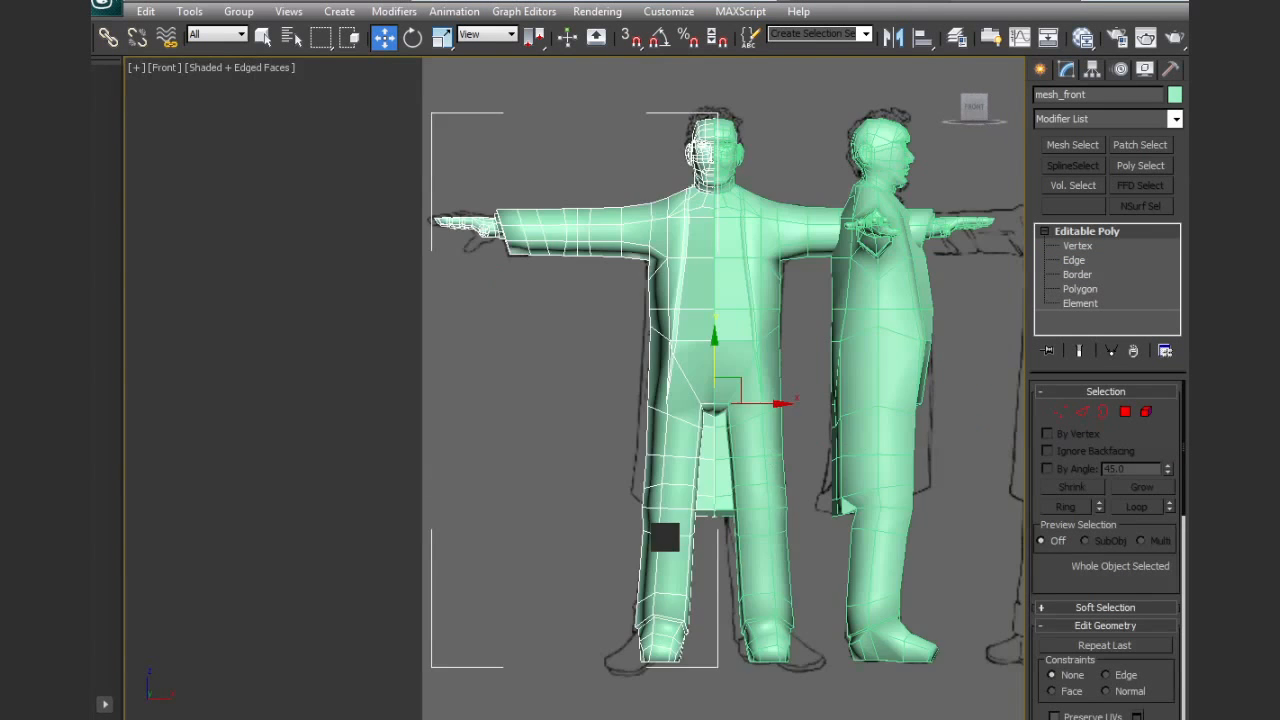
pyautogui.scroll(4, 709, 140)
pyautogui.moveTo(709, 140); pyautogui.dragTo(661, 330, button='middle')
pyautogui.scroll(5, 584, 395)
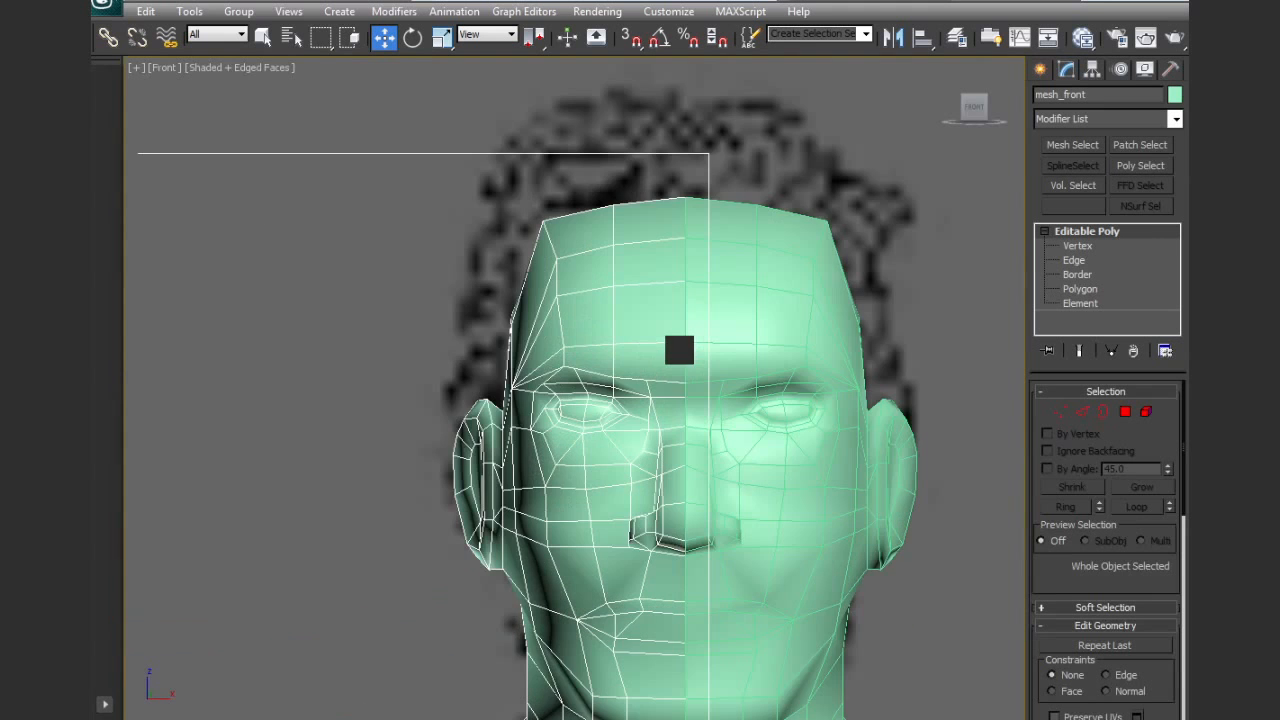
pyautogui.press('F3')
pyautogui.moveTo(670, 364); pyautogui.dragTo(651, 423, button='middle')
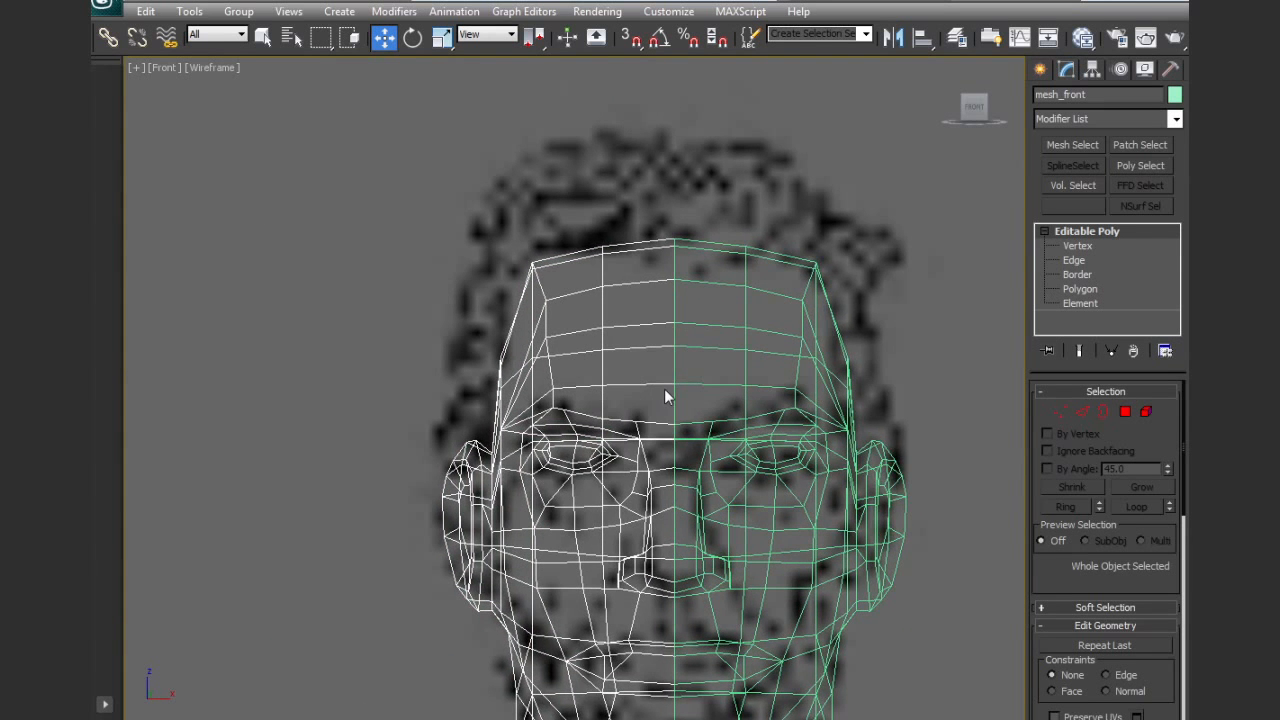
pyautogui.scroll(2, 664, 388)
pyautogui.moveTo(679, 328); pyautogui.dragTo(683, 351, button='middle')
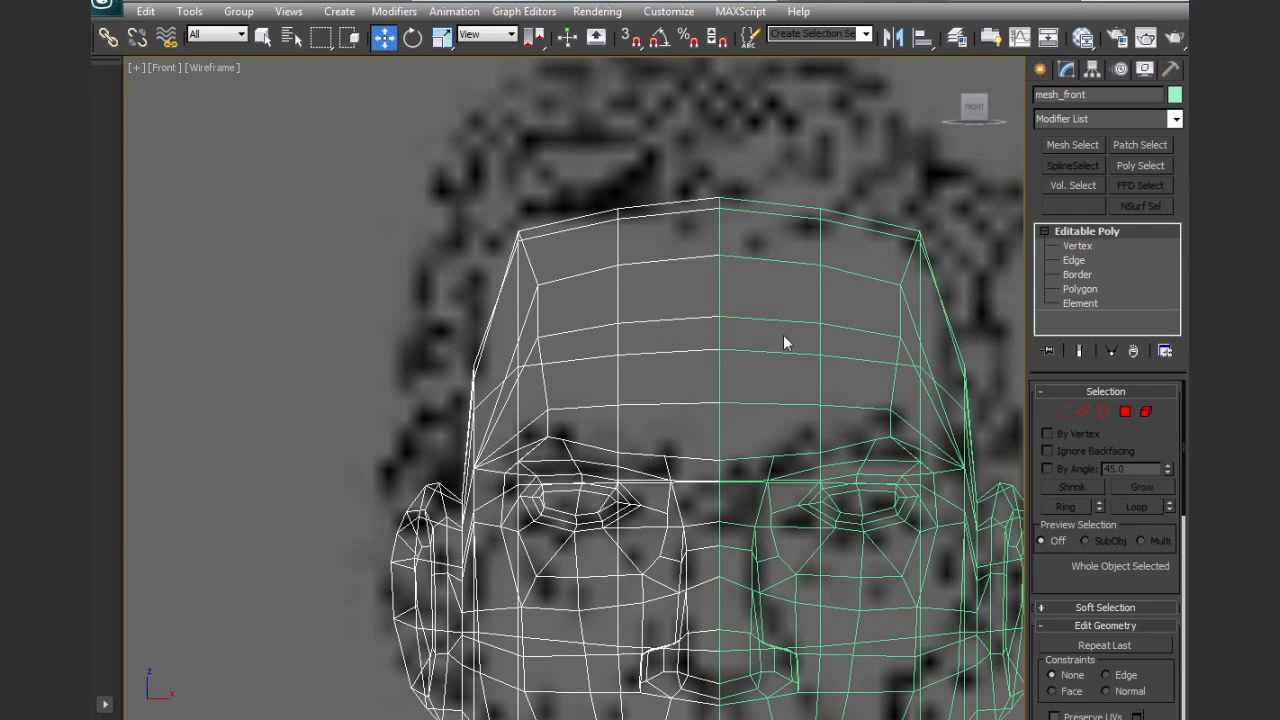
pyautogui.click(1059, 412)
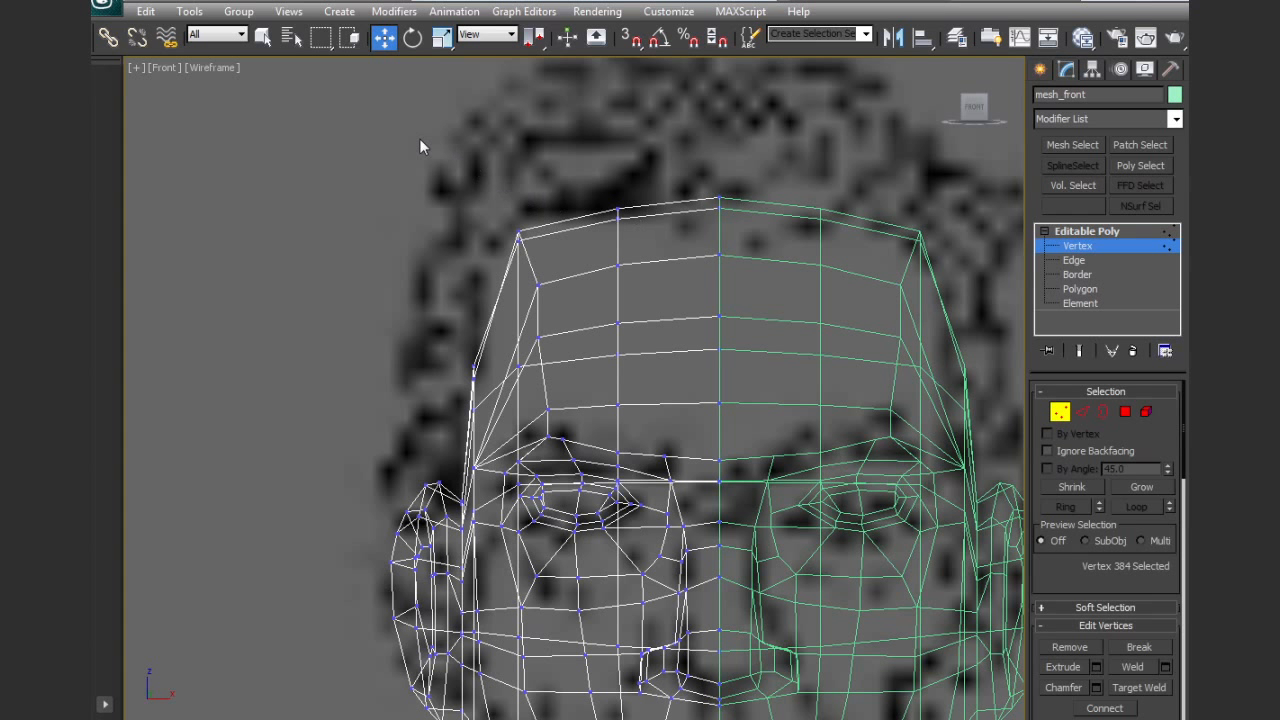
pyautogui.moveTo(774, 246); pyautogui.dragTo(774, 246)
pyautogui.moveTo(601, 195); pyautogui.dragTo(599, 142)
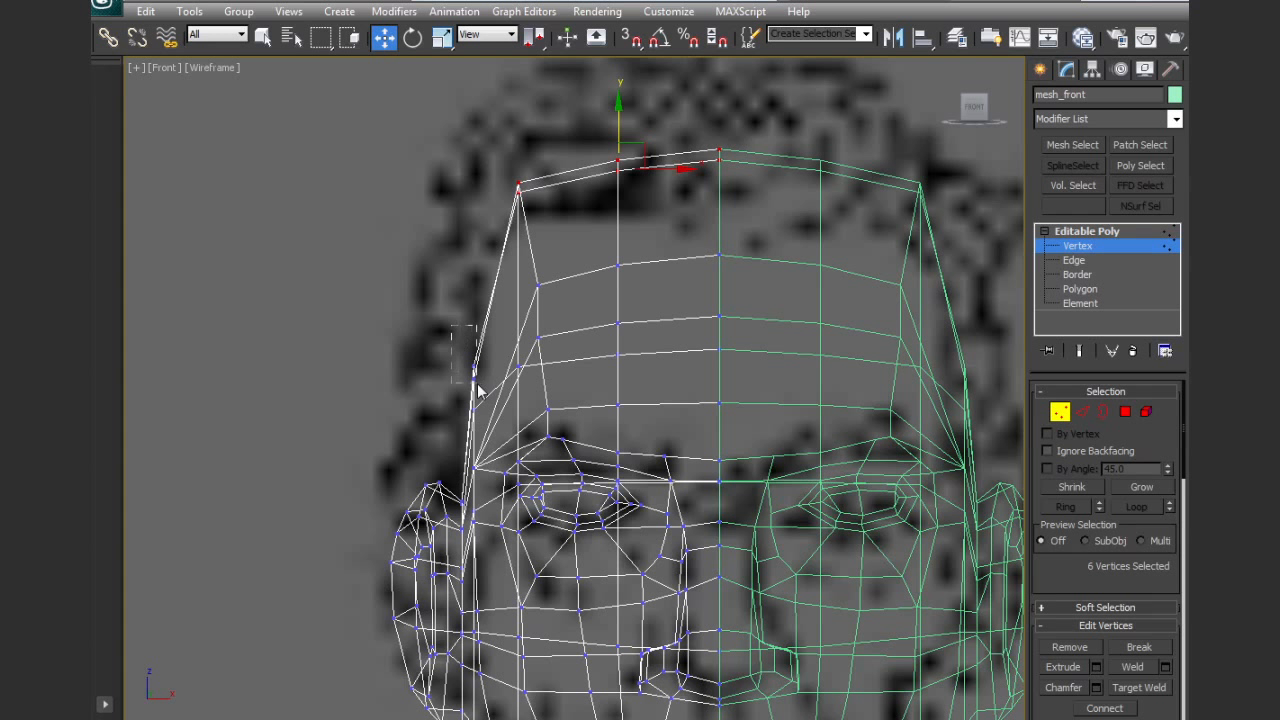
# Move the side-of-head vertices slightly outward and raise the upper forehead row of vertices
pyautogui.moveTo(483, 422); pyautogui.dragTo(513, 384)
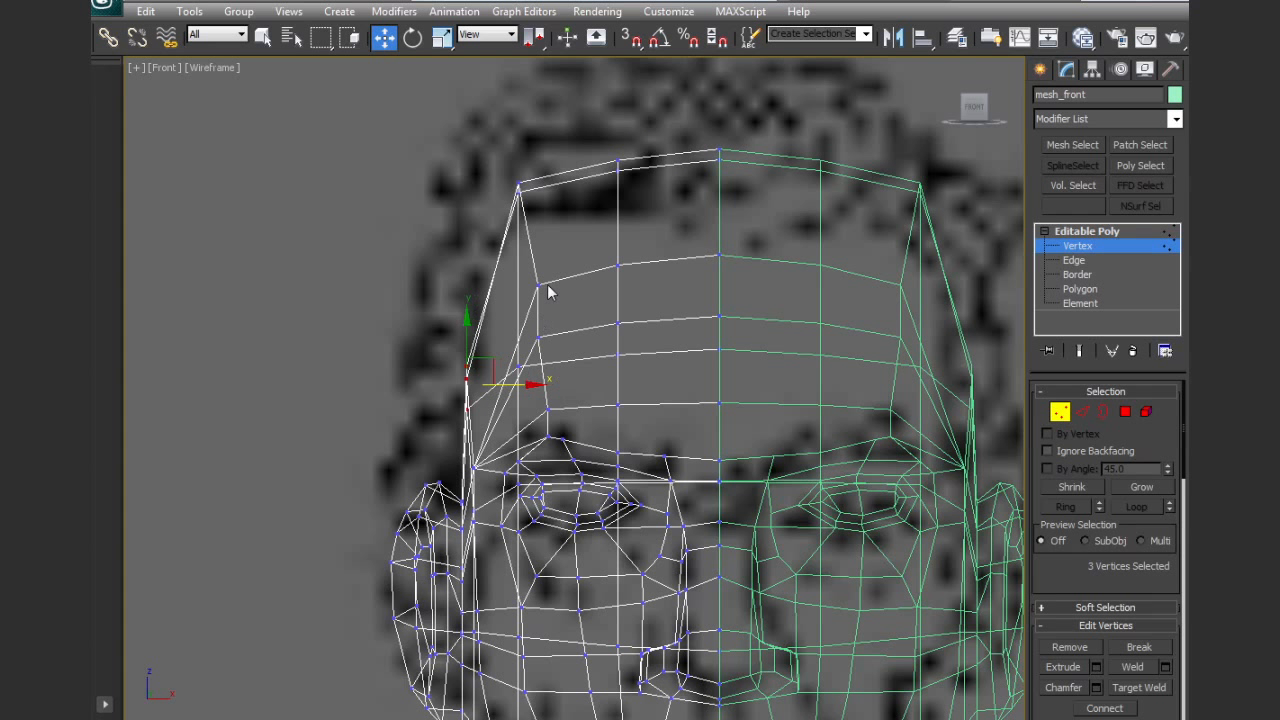
pyautogui.moveTo(751, 313); pyautogui.dragTo(751, 313)
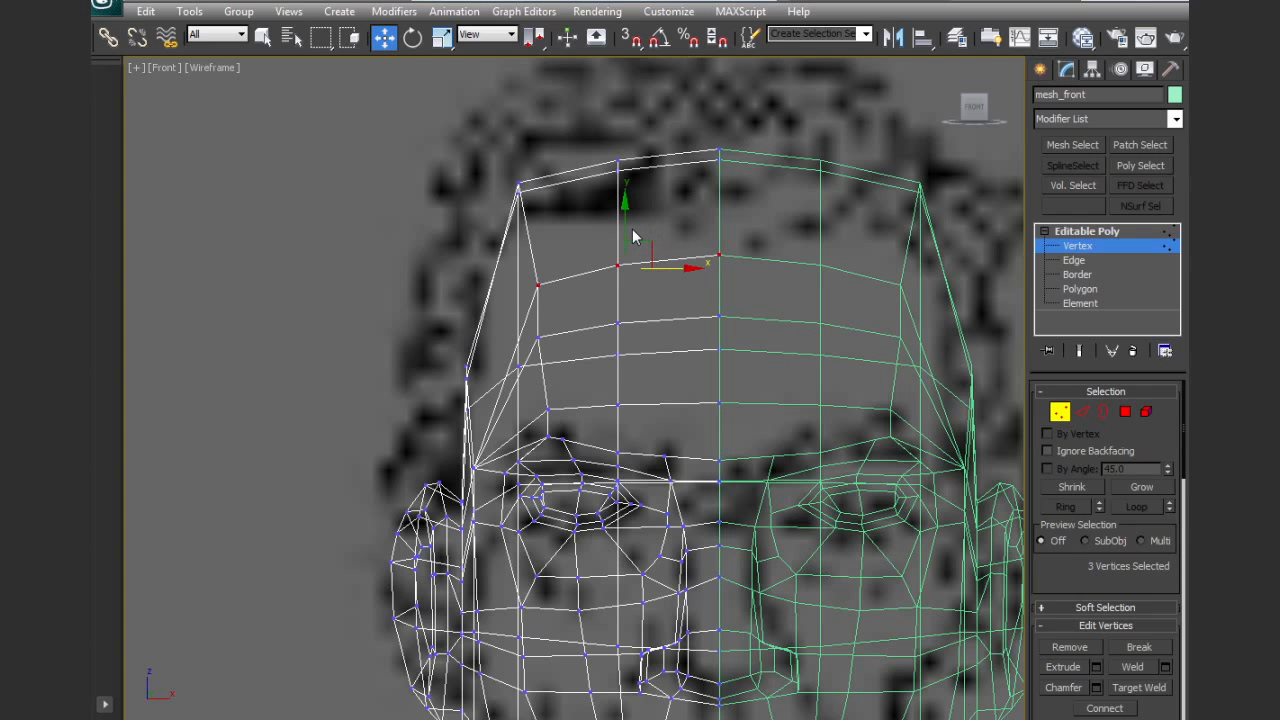
pyautogui.moveTo(633, 237); pyautogui.dragTo(636, 186)
# Raise the middle forehead row of vertices slightly in shaded view and leave vertex editing
pyautogui.press('F3')
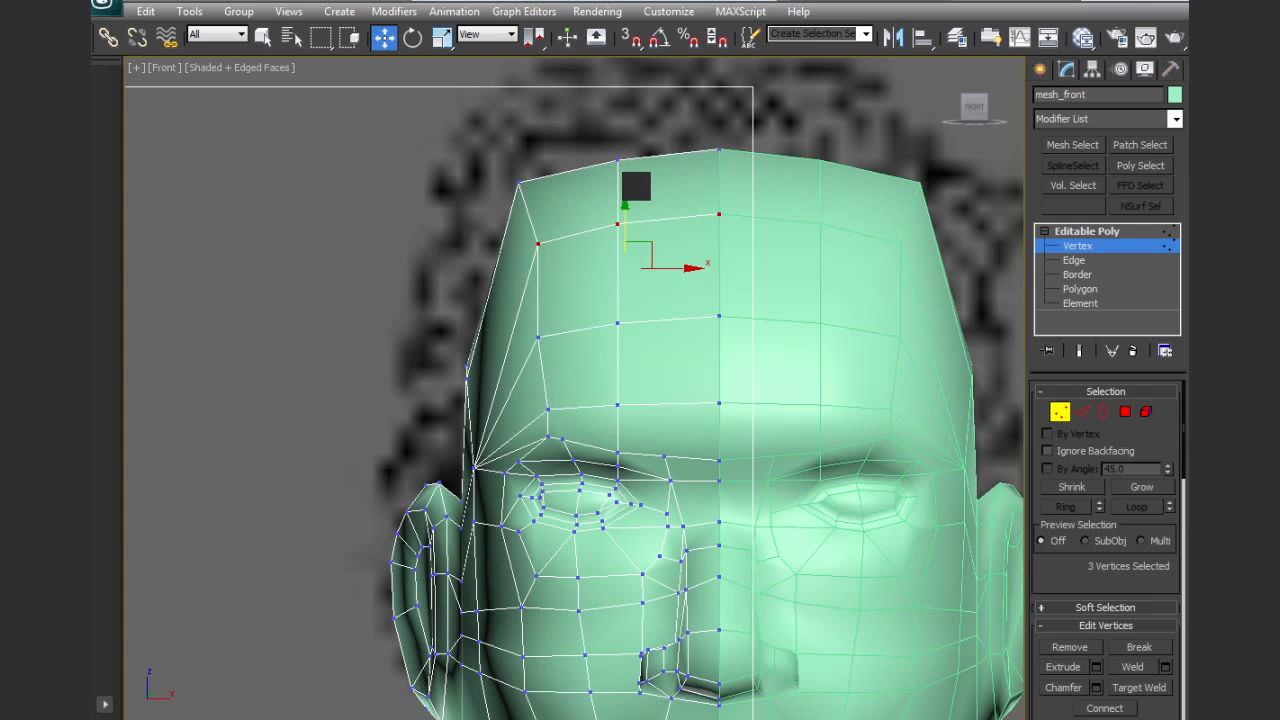
pyautogui.moveTo(703, 352); pyautogui.dragTo(746, 368)
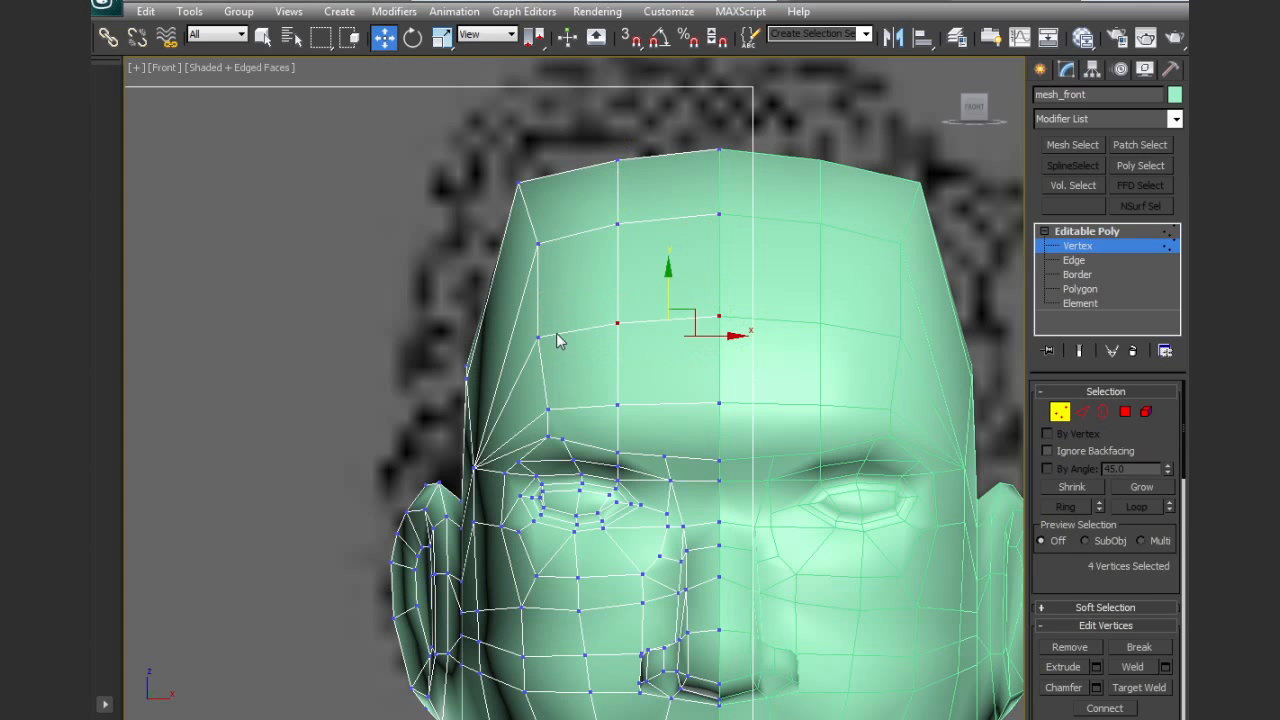
pyautogui.keyDown('ctrl'); pyautogui.moveTo(512, 316); pyautogui.dragTo(577, 377); pyautogui.keyUp('ctrl')
pyautogui.moveTo(645, 294); pyautogui.dragTo(647, 280)
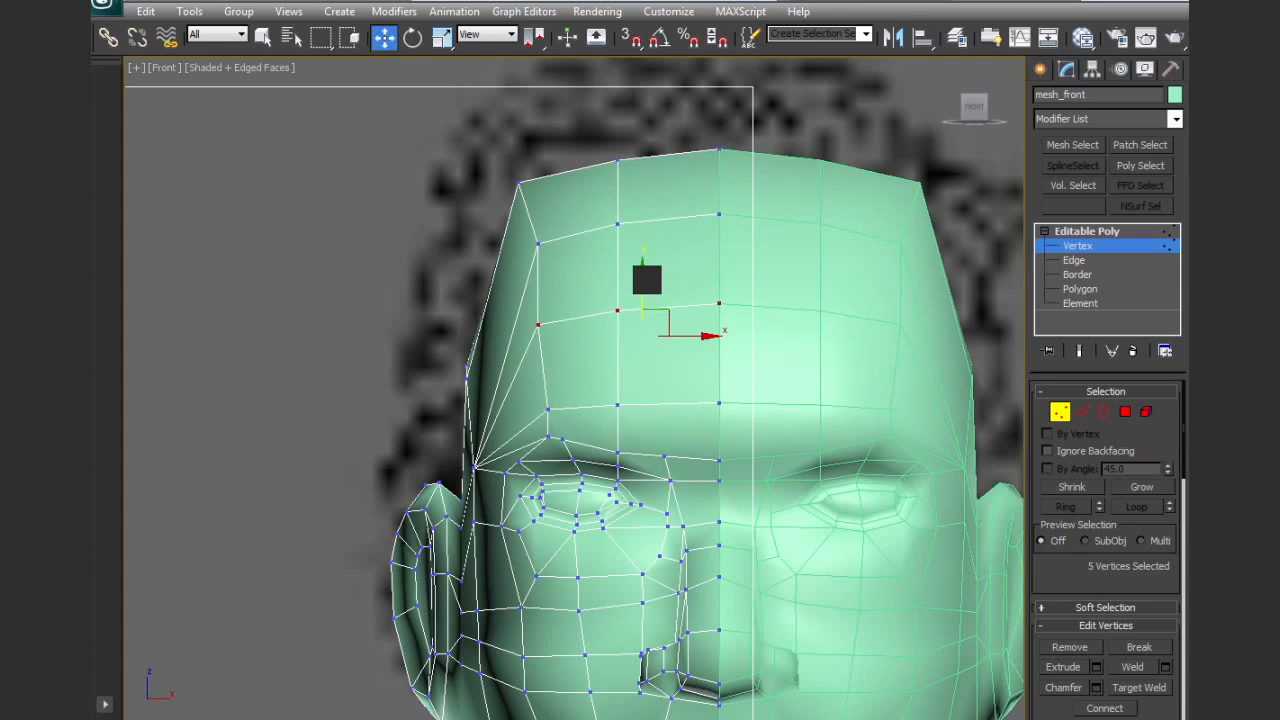
pyautogui.scroll(-3, 648, 286)
pyautogui.keyDown('alt'); pyautogui.moveTo(643, 340); pyautogui.dragTo(719, 352, button='middle'); pyautogui.keyUp('alt')
pyautogui.press('f')
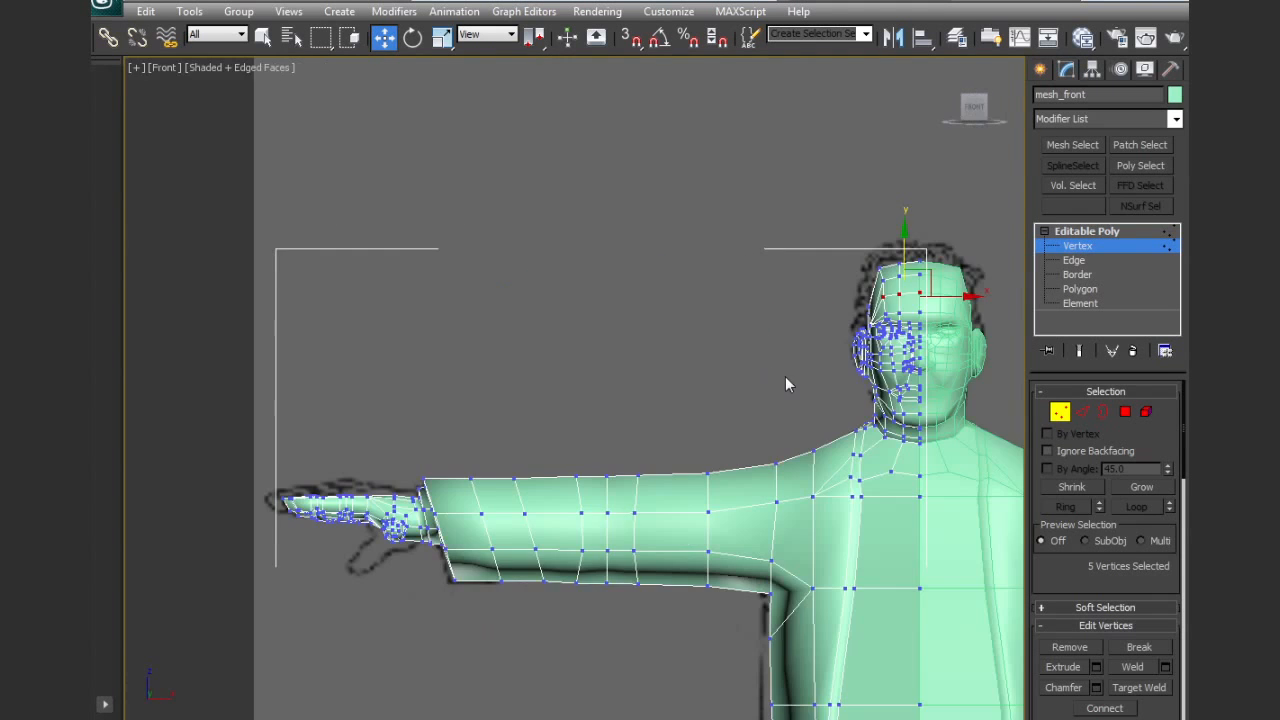
pyautogui.click(1067, 419)
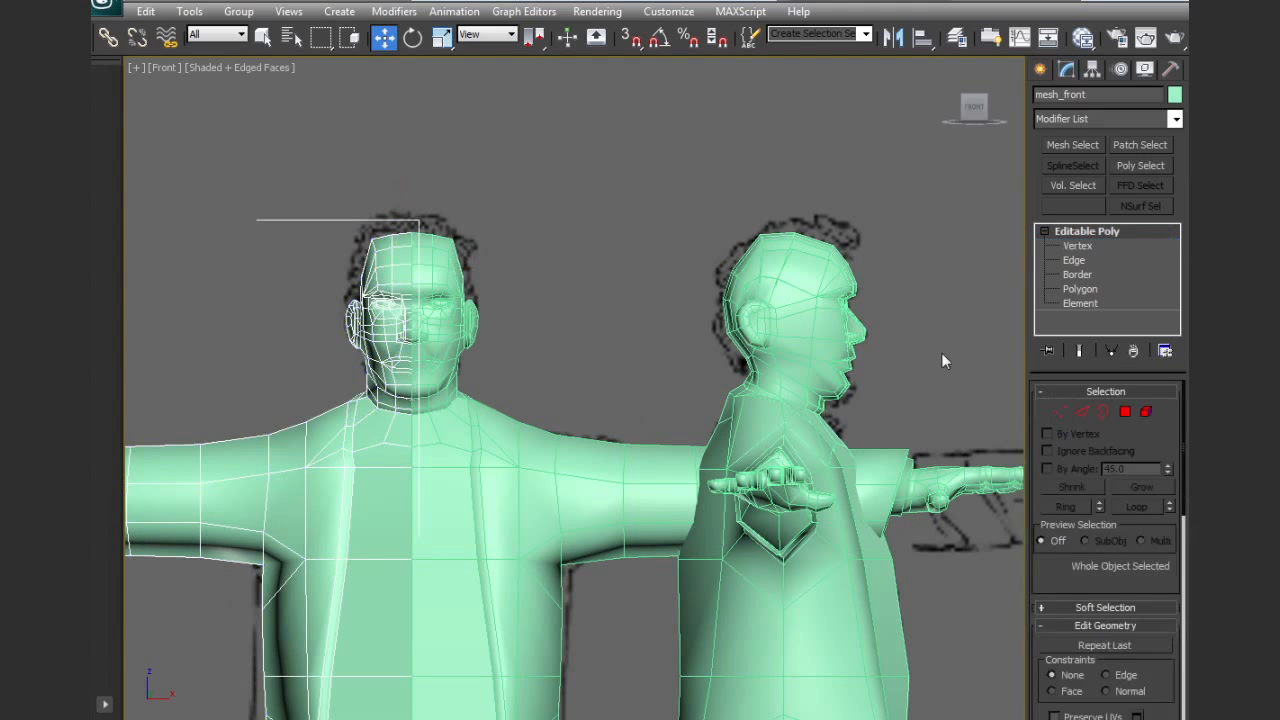
# Delete the old separate head object that overlaps the side-view character's head
pyautogui.moveTo(881, 355); pyautogui.dragTo(747, 469, button='middle')
pyautogui.scroll(5, 745, 467)
pyautogui.click(698, 412)
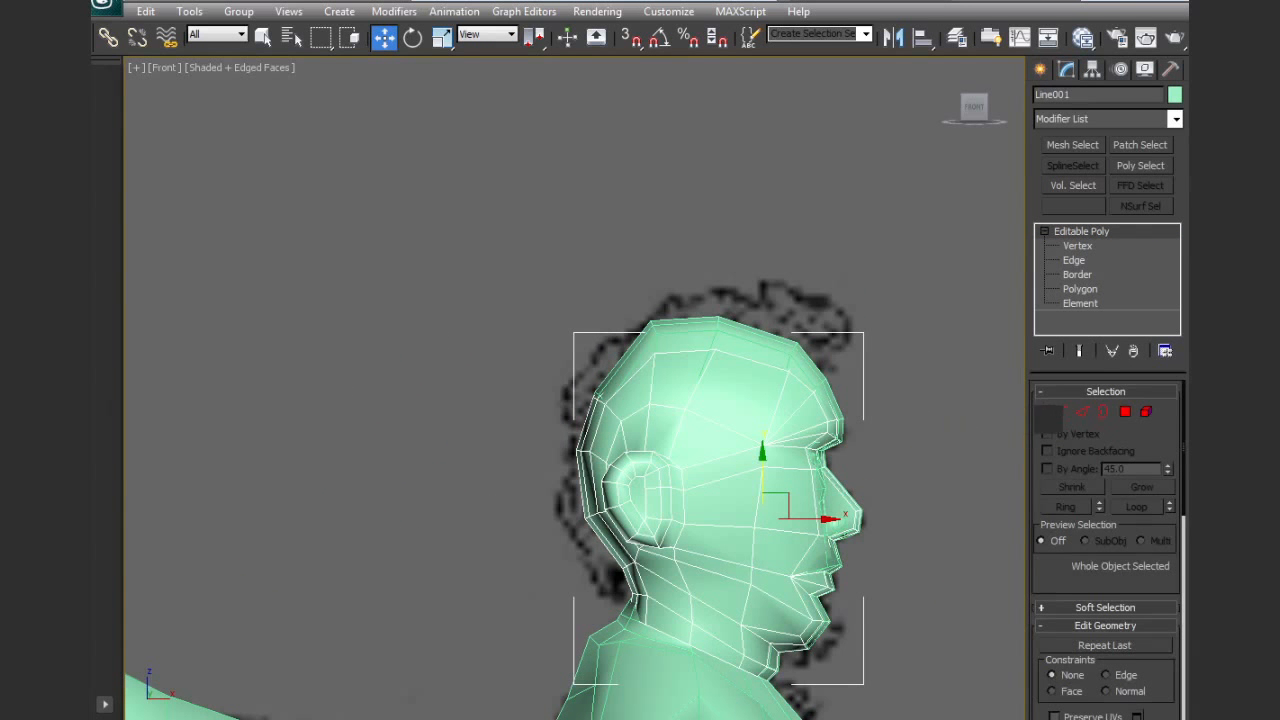
pyautogui.click(1062, 413)
pyautogui.click(1062, 412)
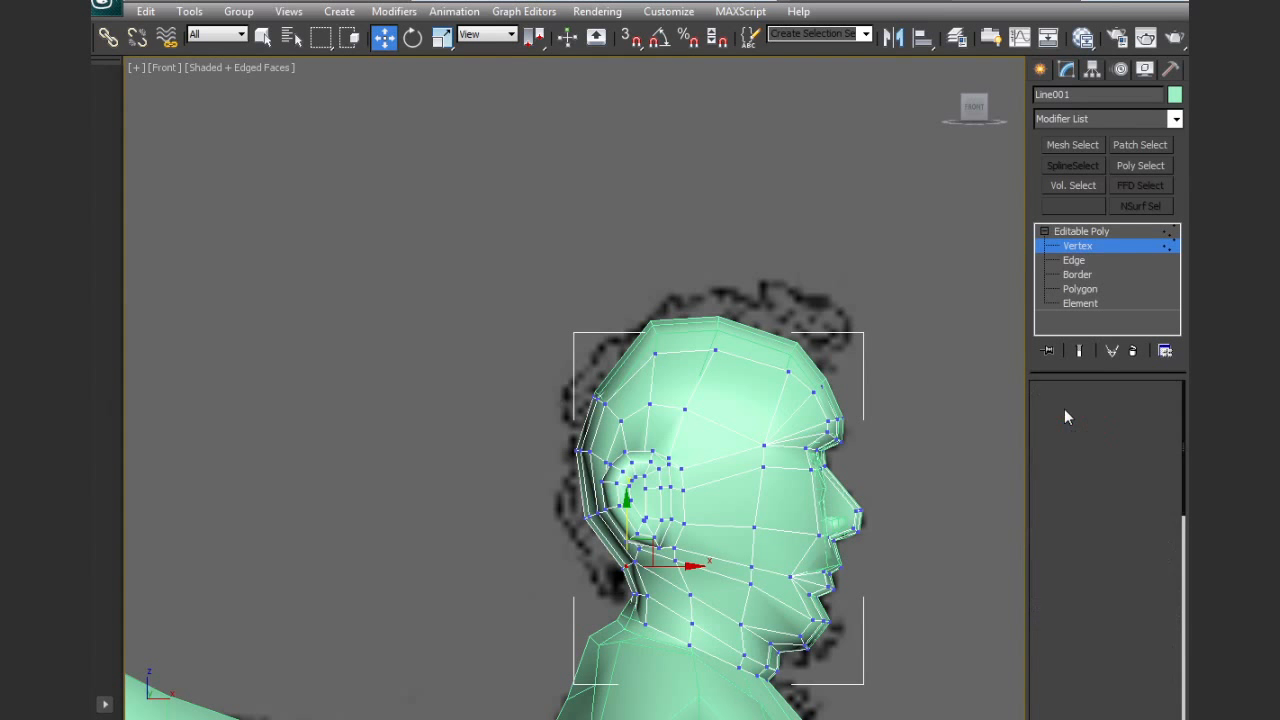
pyautogui.click(720, 326)
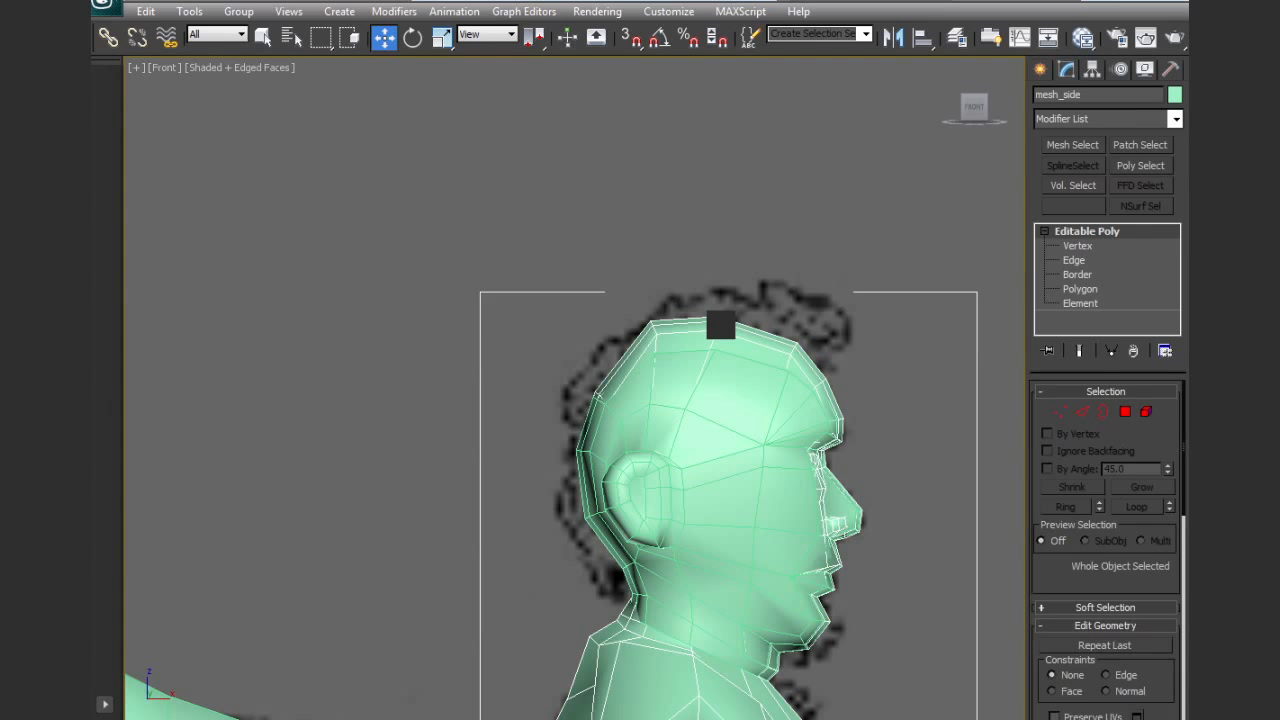
pyautogui.moveTo(873, 498); pyautogui.dragTo(855, 423, button='middle')
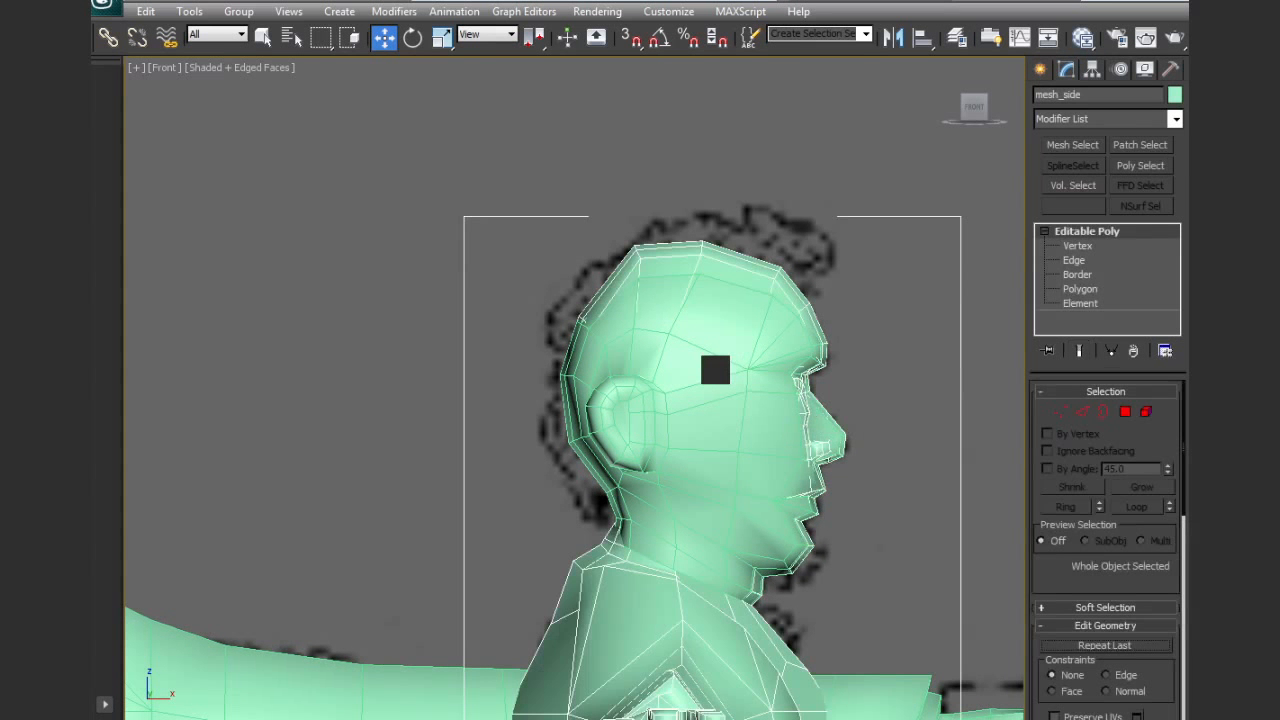
pyautogui.click(849, 428)
pyautogui.press('Delete')
# Move the crown vertices of the side-view mesh slightly toward the face in wireframe display
pyautogui.moveTo(709, 350); pyautogui.dragTo(637, 431, button='middle')
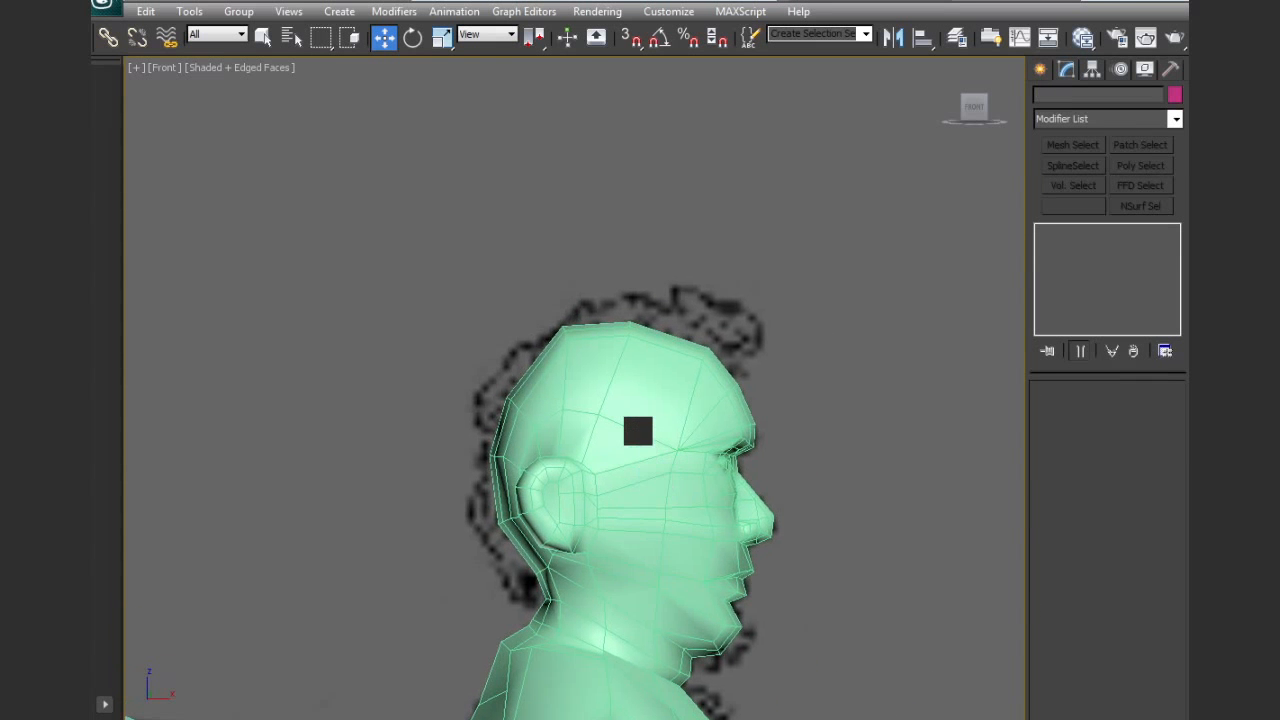
pyautogui.click(638, 431)
pyautogui.click(1060, 411)
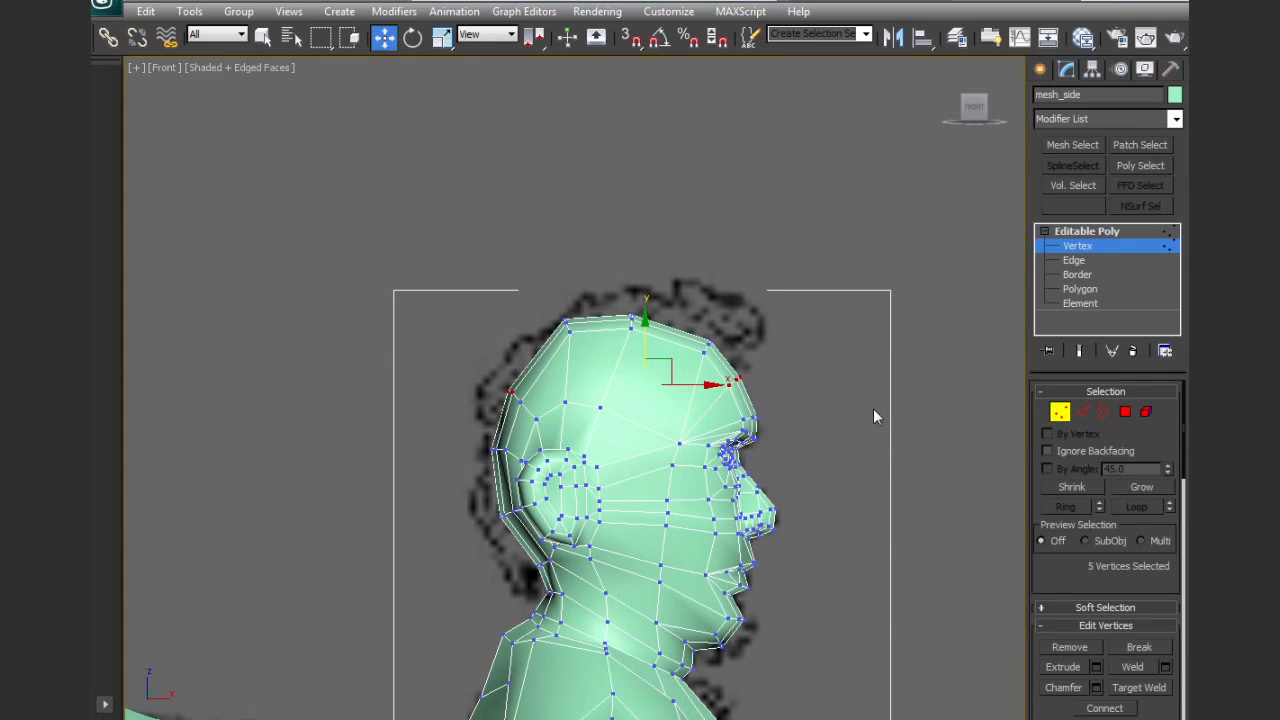
pyautogui.press('F3')
pyautogui.moveTo(842, 413); pyautogui.dragTo(799, 453, button='middle')
pyautogui.scroll(3, 577, 328)
pyautogui.moveTo(612, 409); pyautogui.dragTo(614, 410)
pyautogui.moveTo(586, 344); pyautogui.dragTo(568, 362)
pyautogui.moveTo(655, 315); pyautogui.dragTo(748, 399)
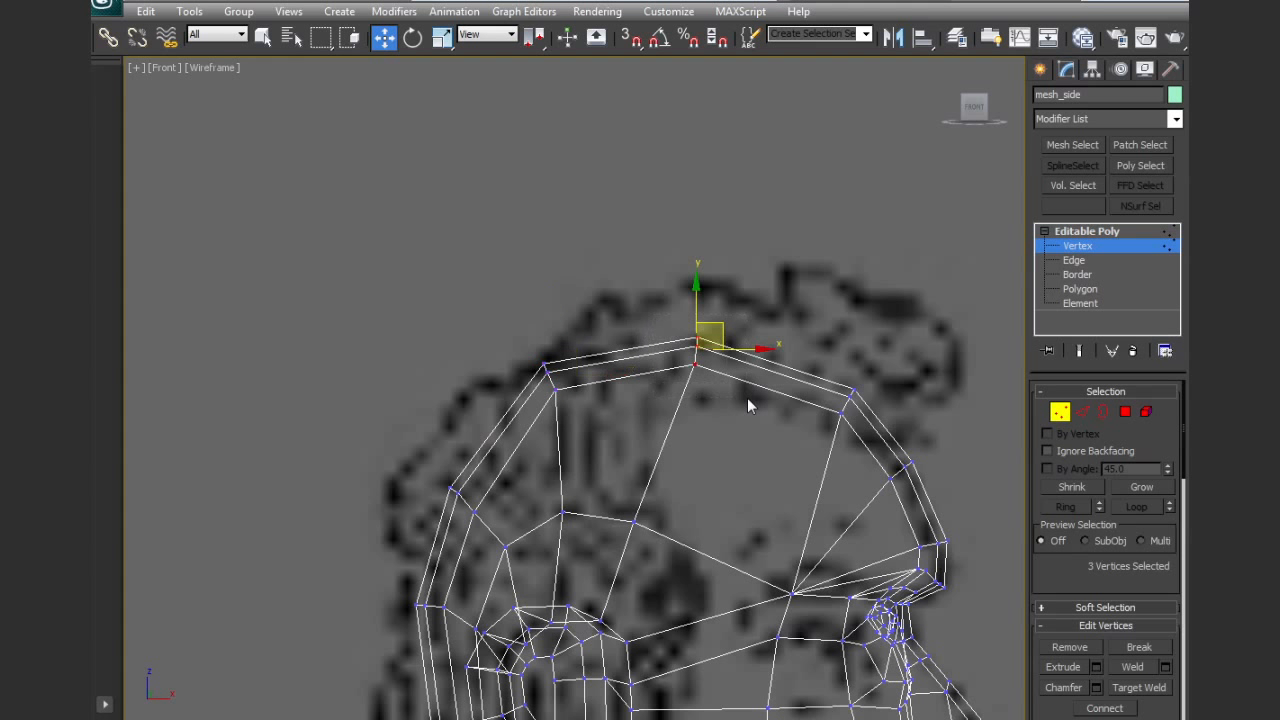
pyautogui.moveTo(721, 329); pyautogui.dragTo(734, 333)
# Cut a hairline edge on the side-view head from the forehead profile back to the temple corner, following the reference
pyautogui.moveTo(1094, 569); pyautogui.dragTo(1086, 350)
pyautogui.click(1139, 608)
pyautogui.moveTo(824, 416); pyautogui.dragTo(835, 389, button='middle')
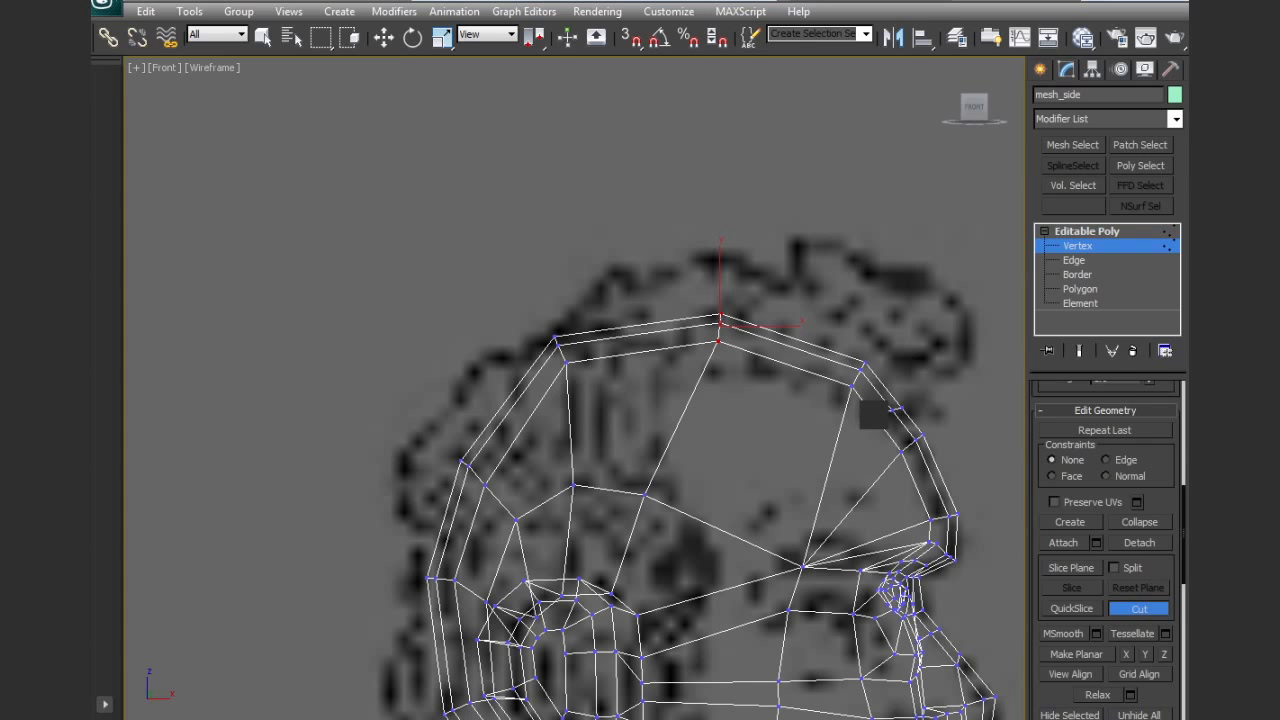
pyautogui.click(797, 389)
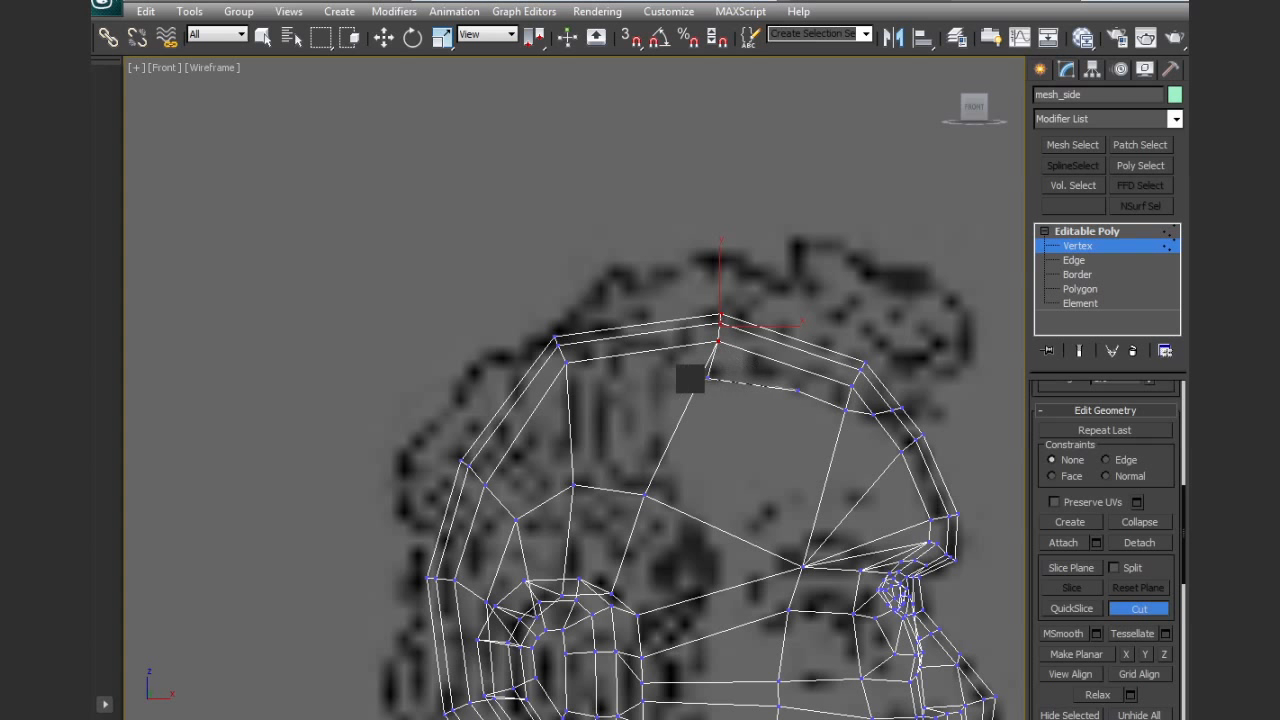
pyautogui.click(701, 376)
pyautogui.click(659, 389)
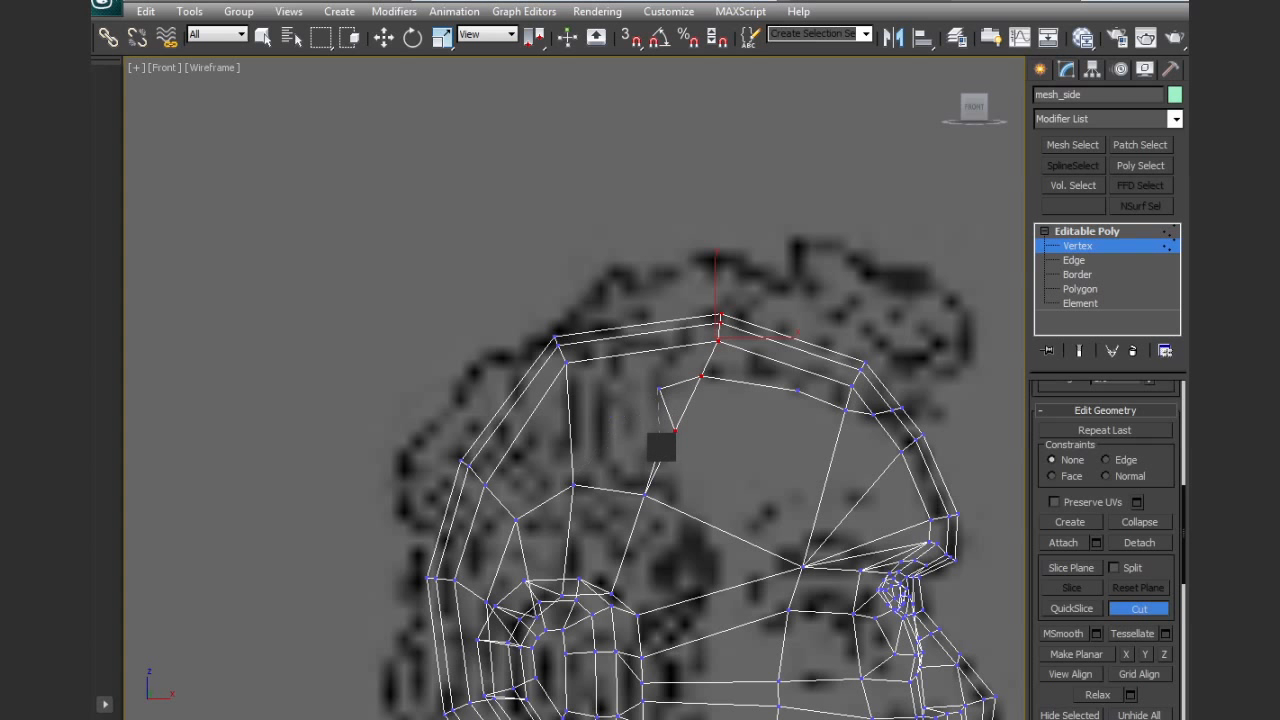
# Continue the cut down from the temple in front of the ear and across the cheek toward the jaw
pyautogui.click(666, 449)
pyautogui.click(692, 515)
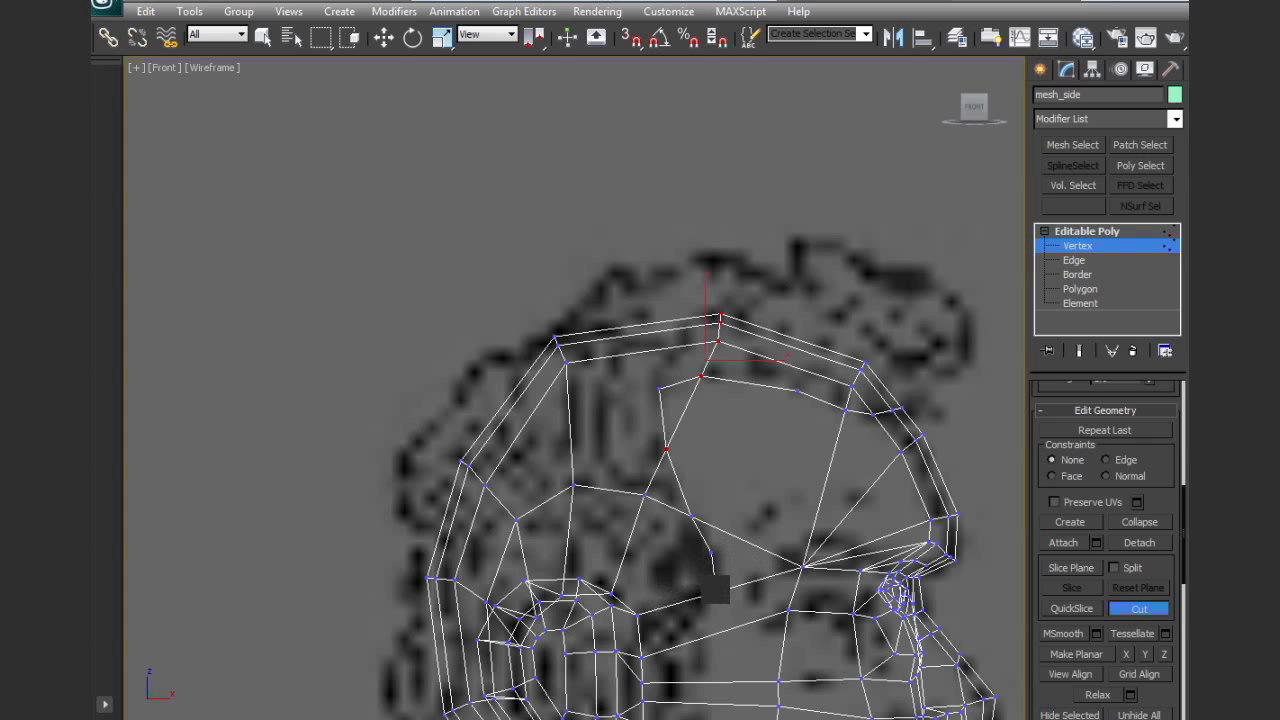
pyautogui.click(715, 594)
pyautogui.moveTo(708, 636); pyautogui.dragTo(738, 436, button='middle')
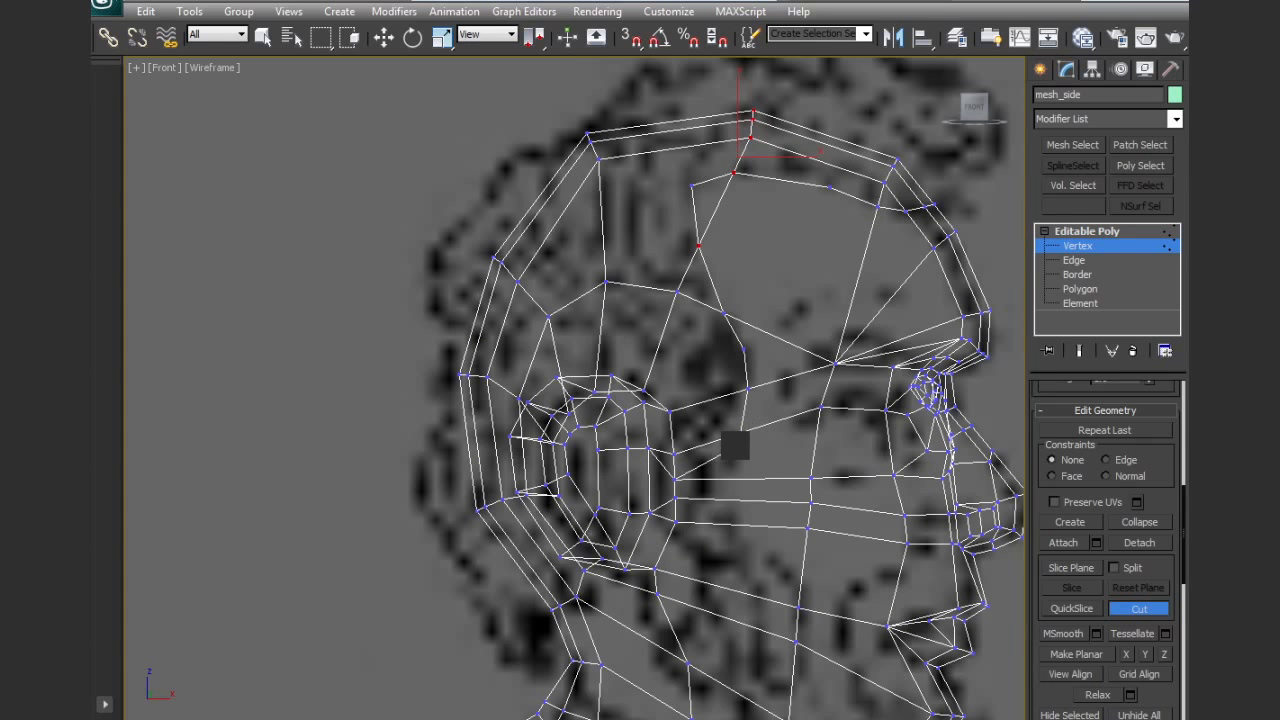
pyautogui.click(725, 478)
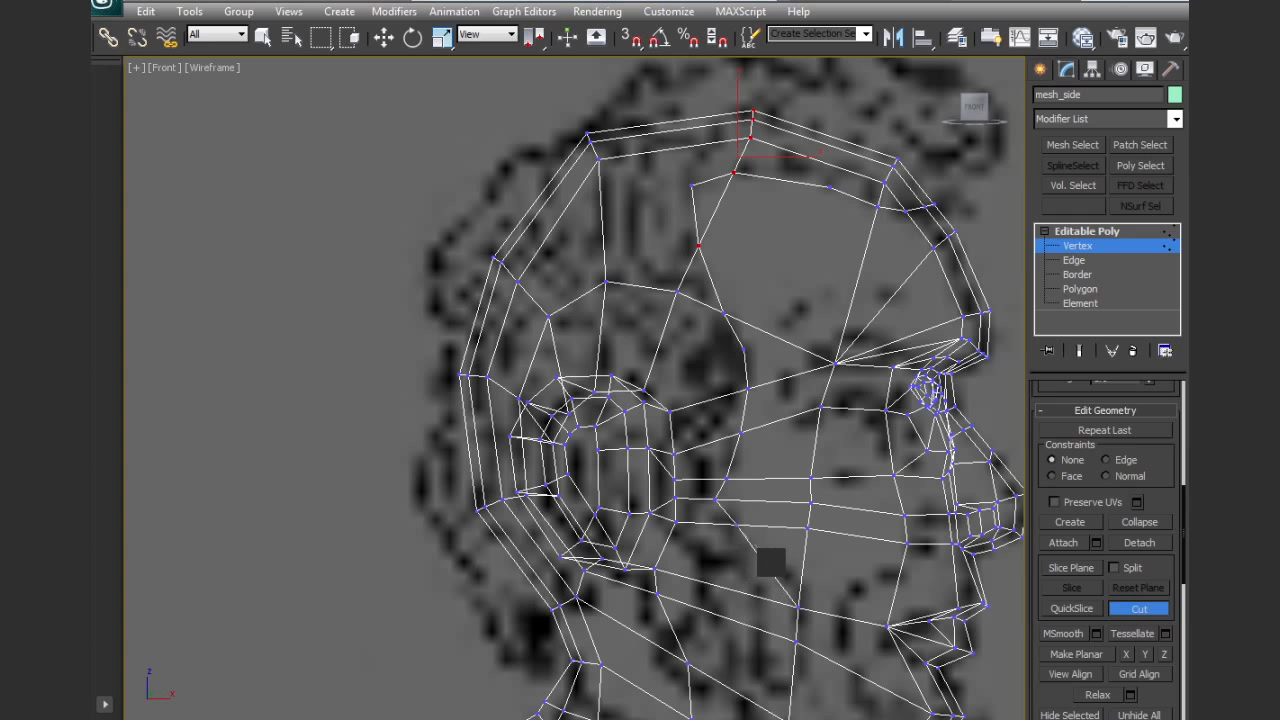
pyautogui.moveTo(800, 608); pyautogui.dragTo(797, 545, button='middle')
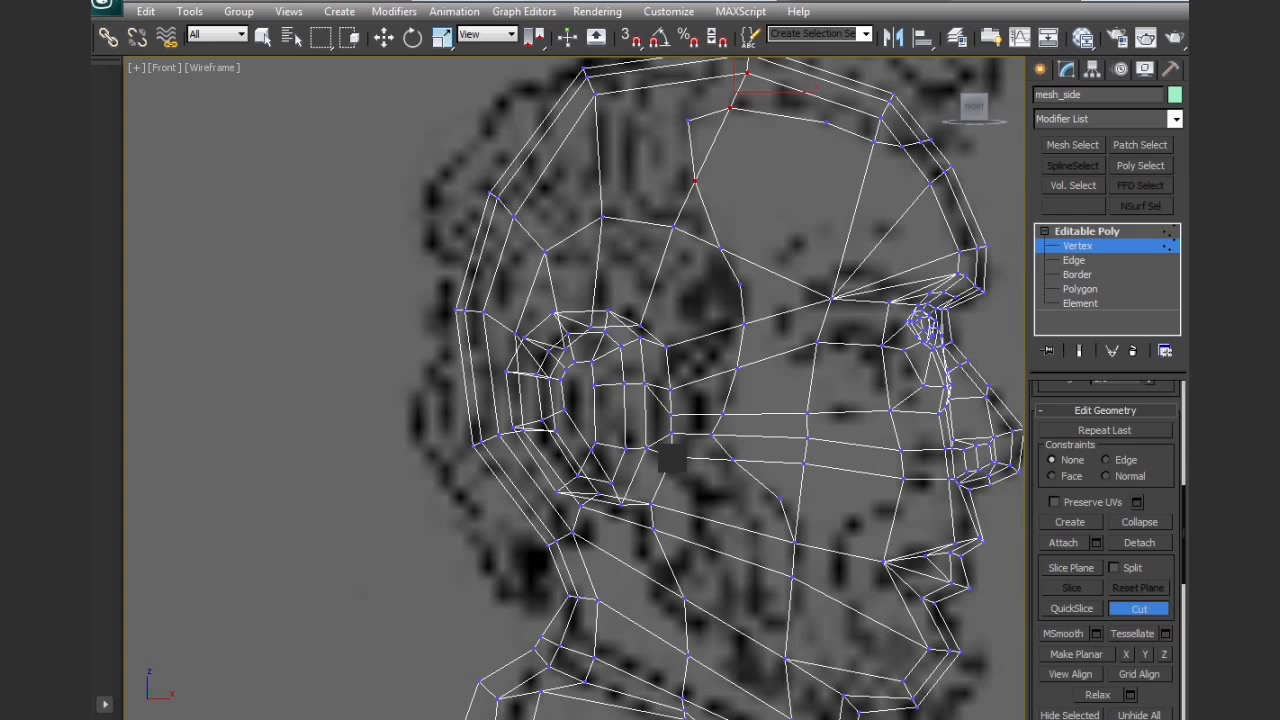
# Cut an edge line from the ear's lower front edge down the jaw and along its underside toward the chin
pyautogui.click(696, 497)
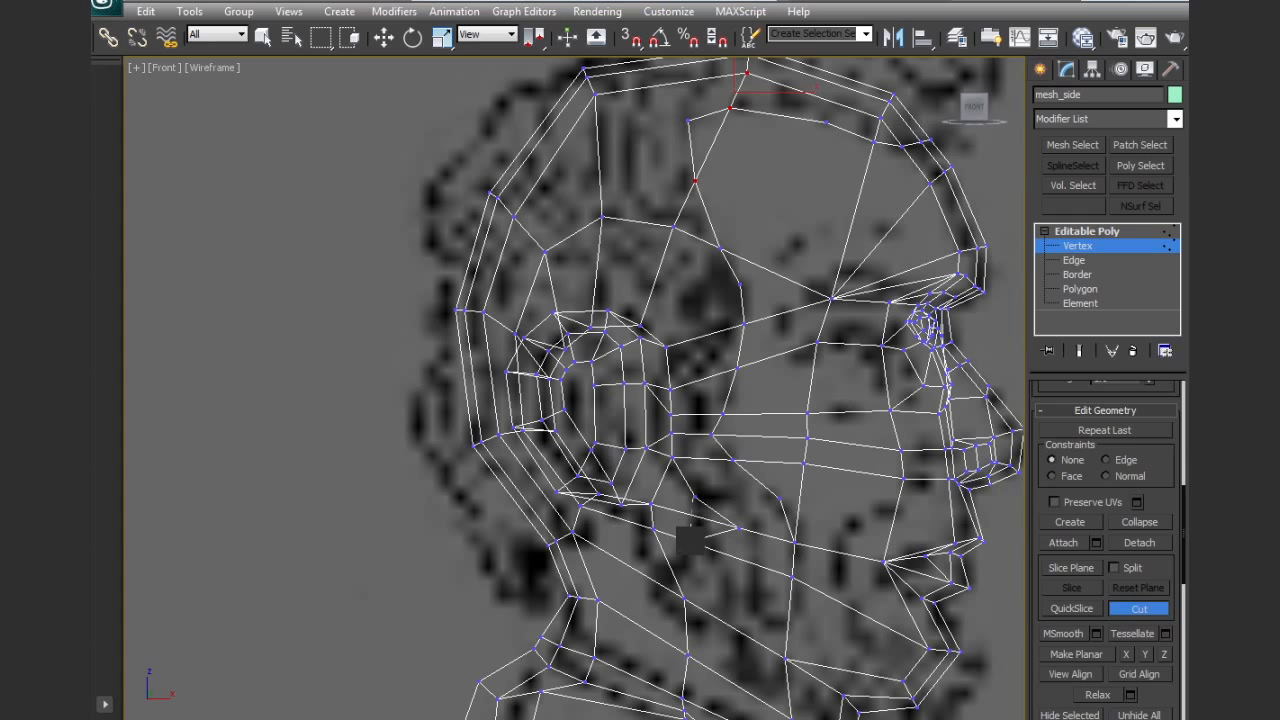
pyautogui.click(692, 535)
pyautogui.click(667, 561)
pyautogui.click(660, 586)
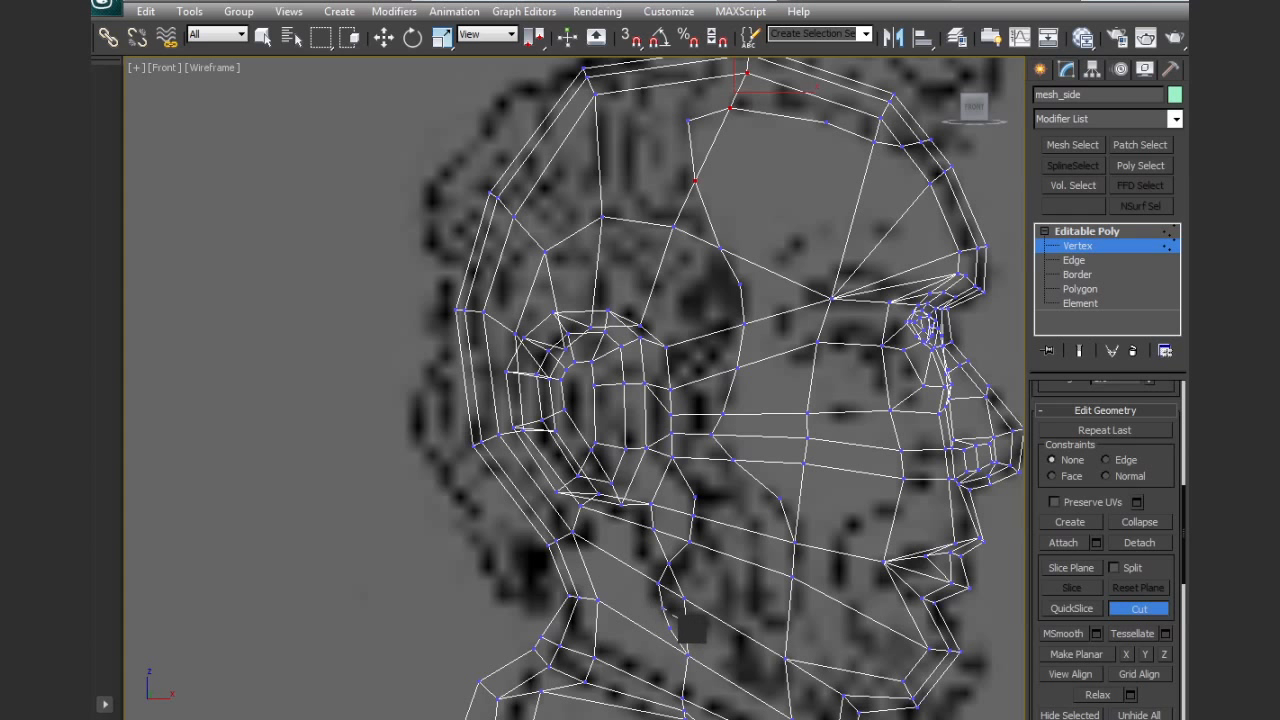
pyautogui.click(686, 629)
pyautogui.click(735, 656)
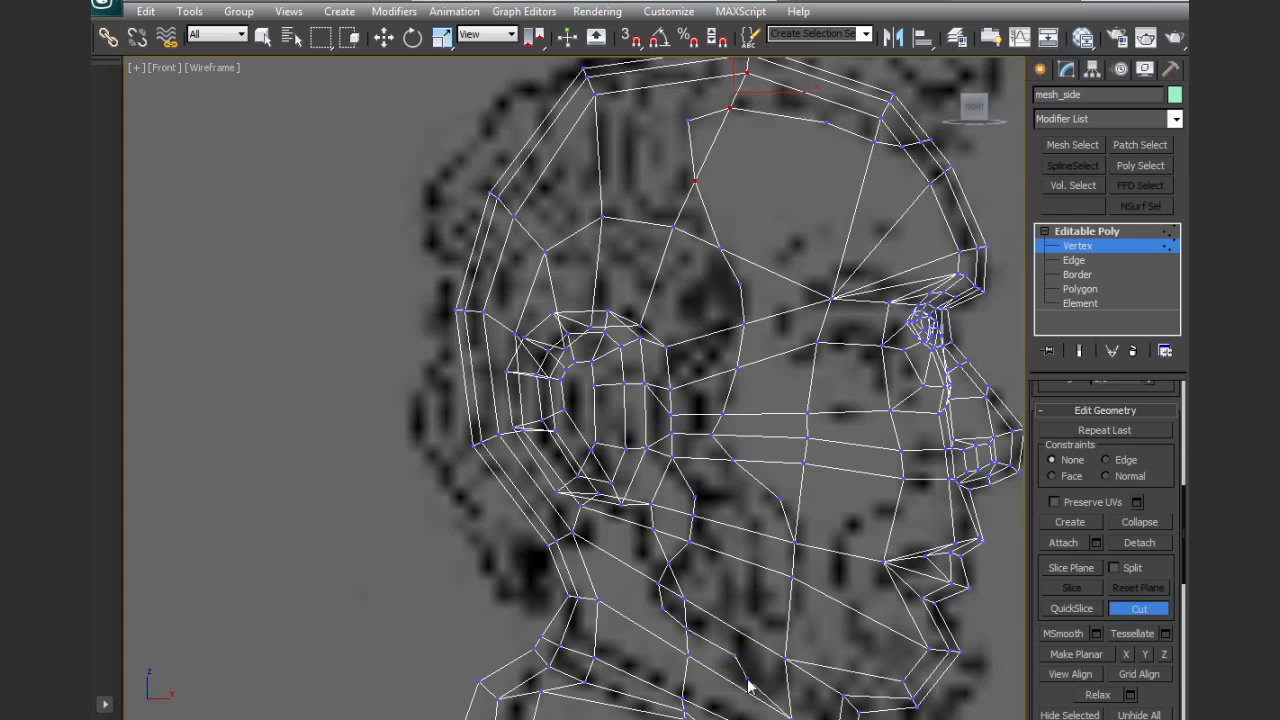
pyautogui.moveTo(790, 700); pyautogui.dragTo(768, 541, button='middle')
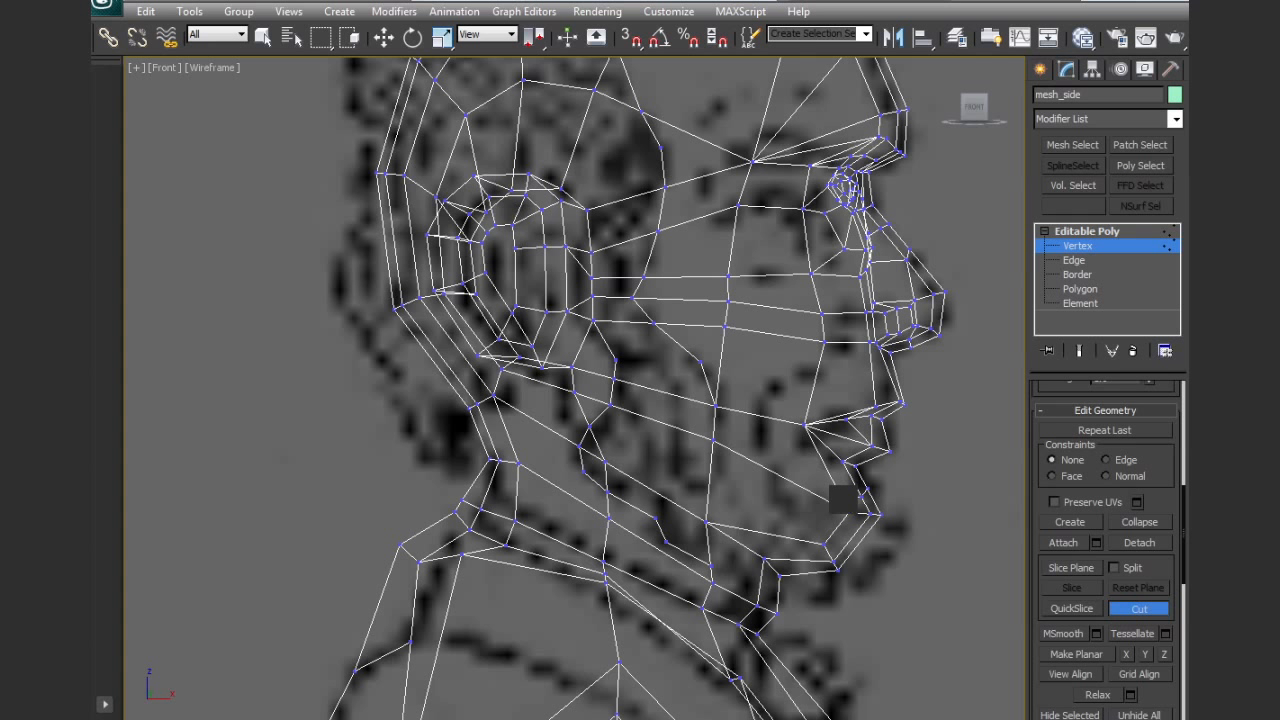
# Cut an edge line under the lower lip and a fold line from the nostril around the mouth corner to meet it
pyautogui.click(826, 499)
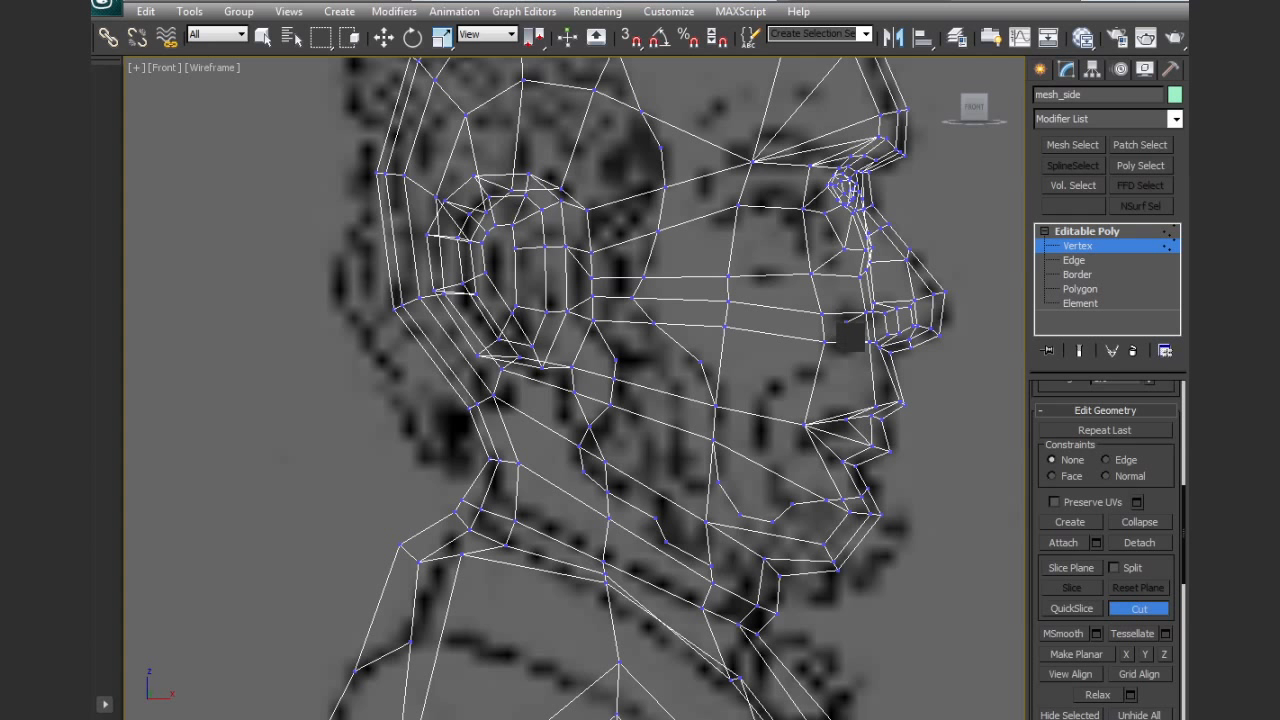
pyautogui.click(715, 405)
pyautogui.click(766, 415)
pyautogui.click(782, 382)
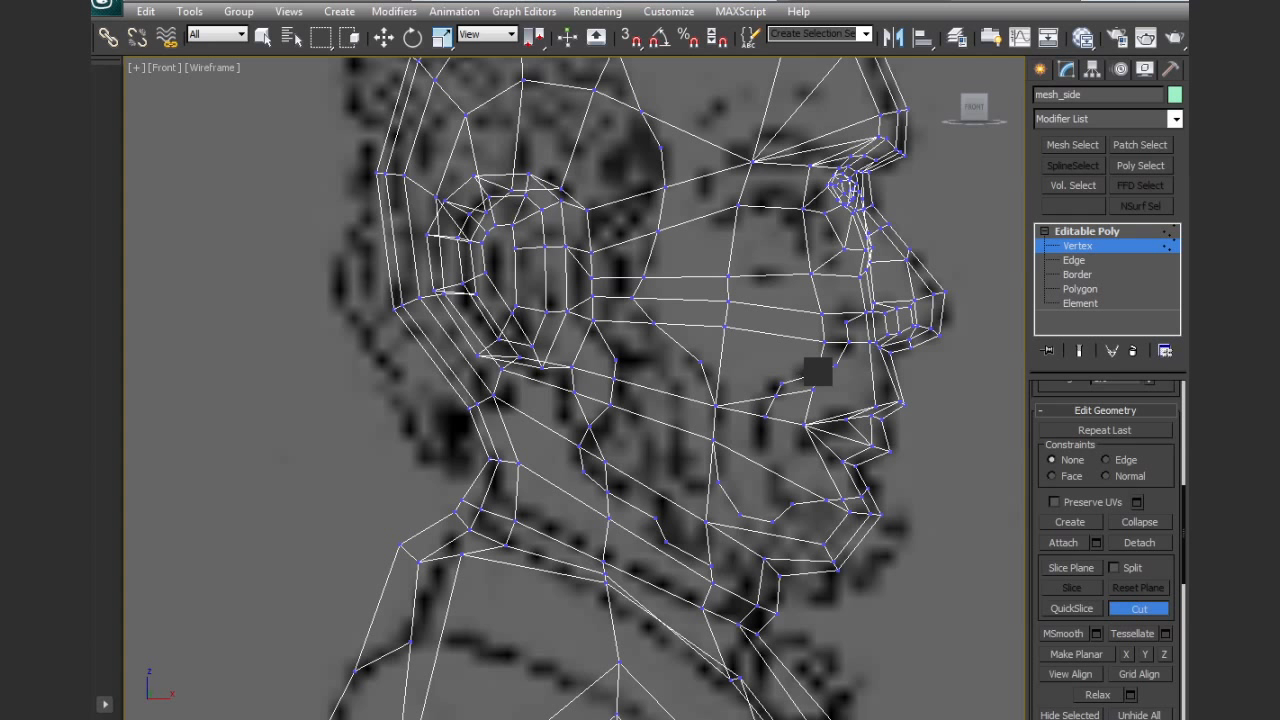
pyautogui.click(818, 372)
pyautogui.rightClick(818, 372)
pyautogui.click(766, 416)
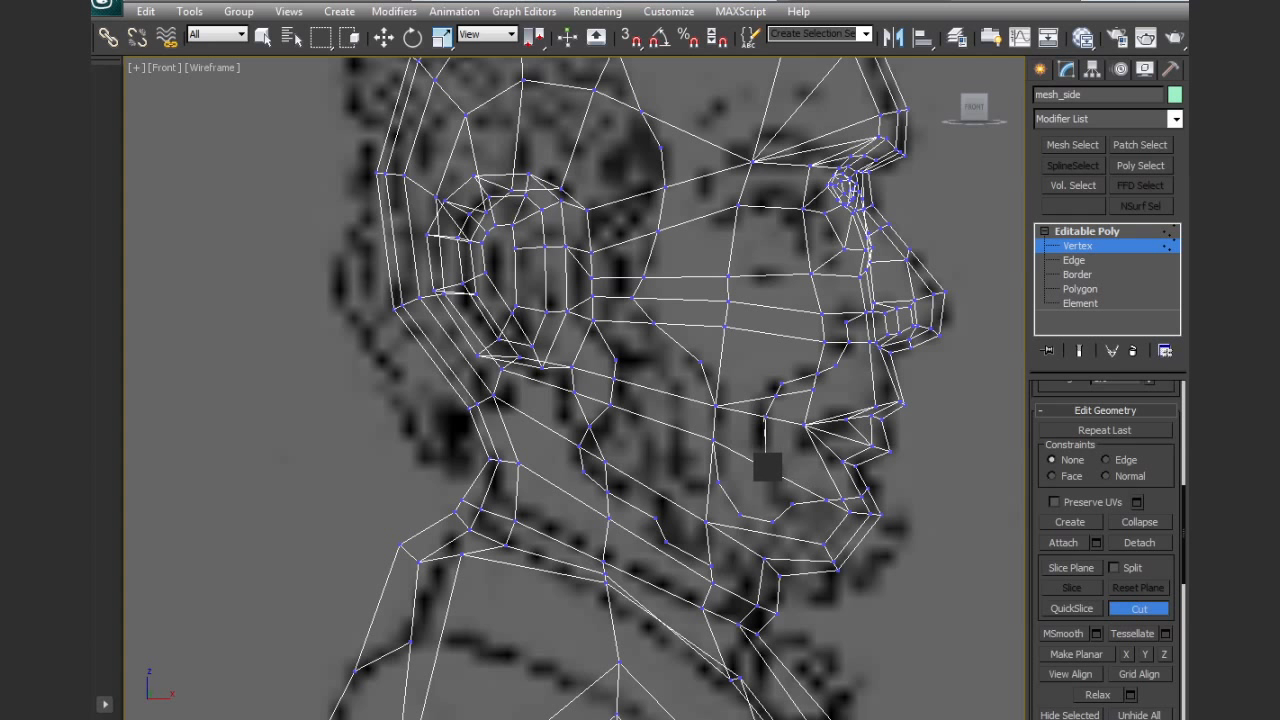
pyautogui.click(766, 468)
pyautogui.click(794, 503)
pyautogui.rightClick(794, 503)
# Cut a second line parallel to the mouth fold on its outer side, from beside the nostril toward the chin
pyautogui.moveTo(851, 403); pyautogui.dragTo(755, 404, button='middle')
pyautogui.scroll(2, 803, 443)
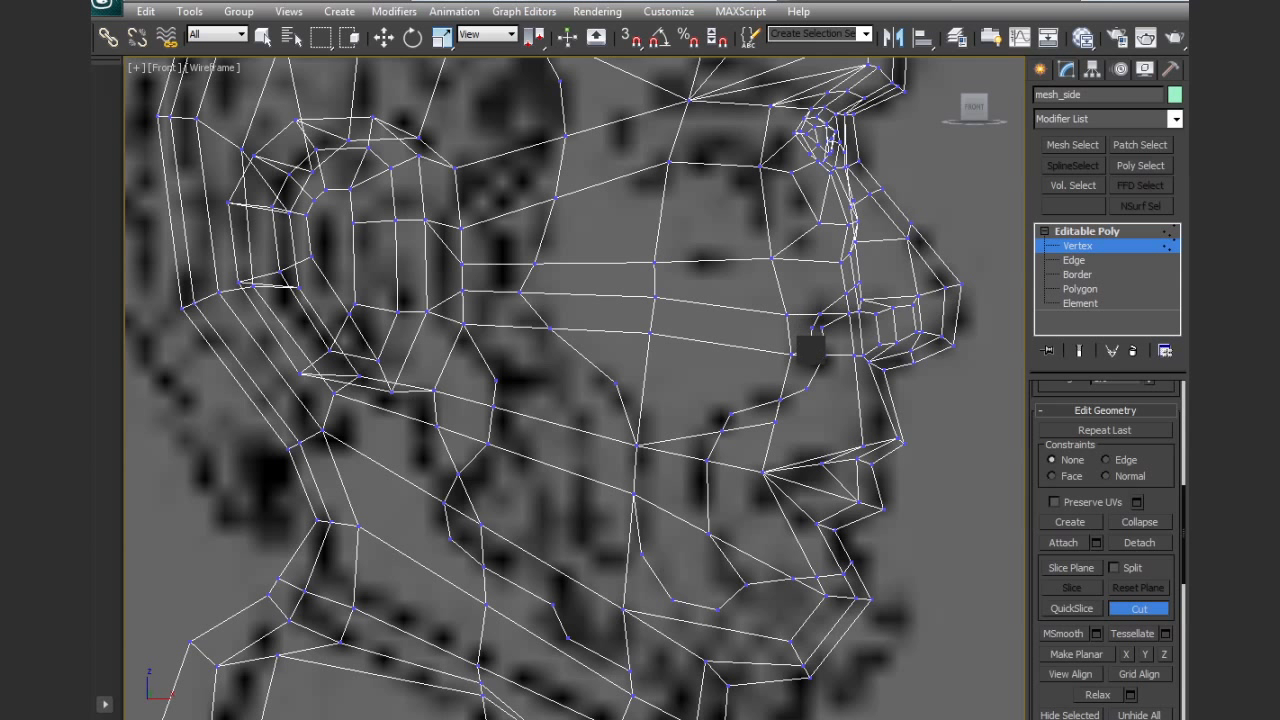
pyautogui.click(799, 378)
pyautogui.click(784, 385)
pyautogui.click(742, 392)
pyautogui.click(707, 411)
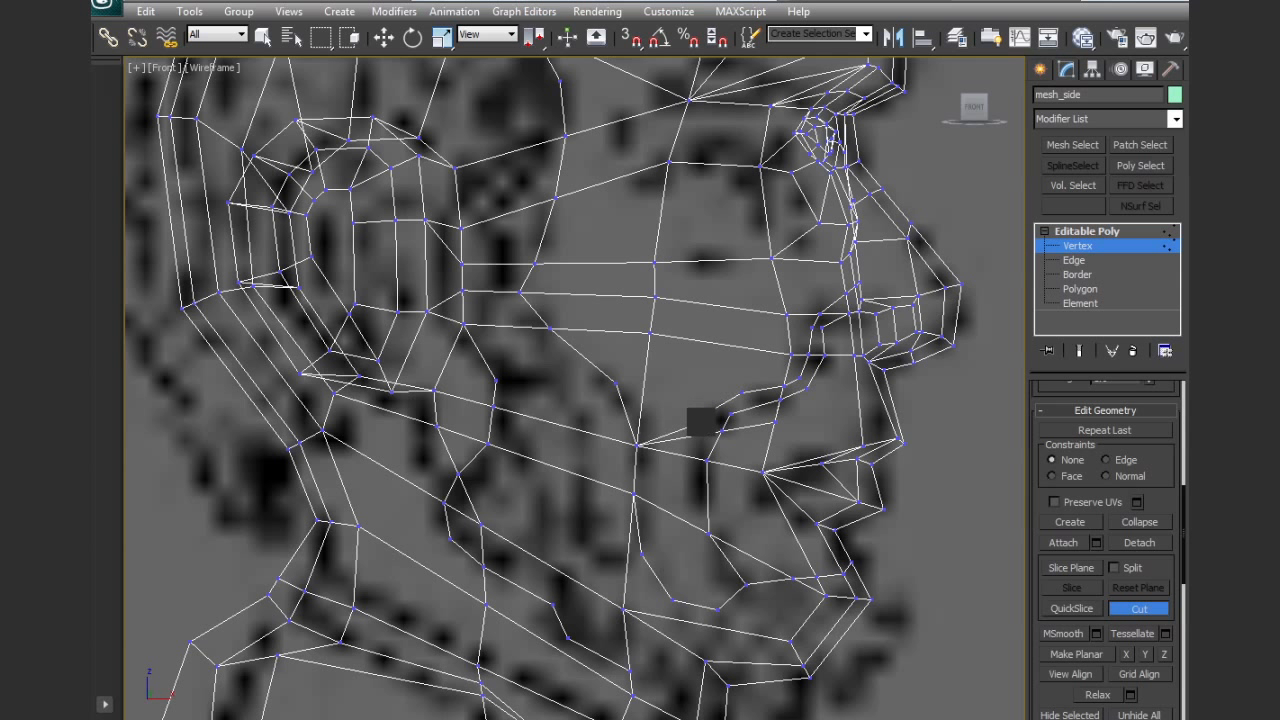
pyautogui.click(685, 518)
pyautogui.click(708, 533)
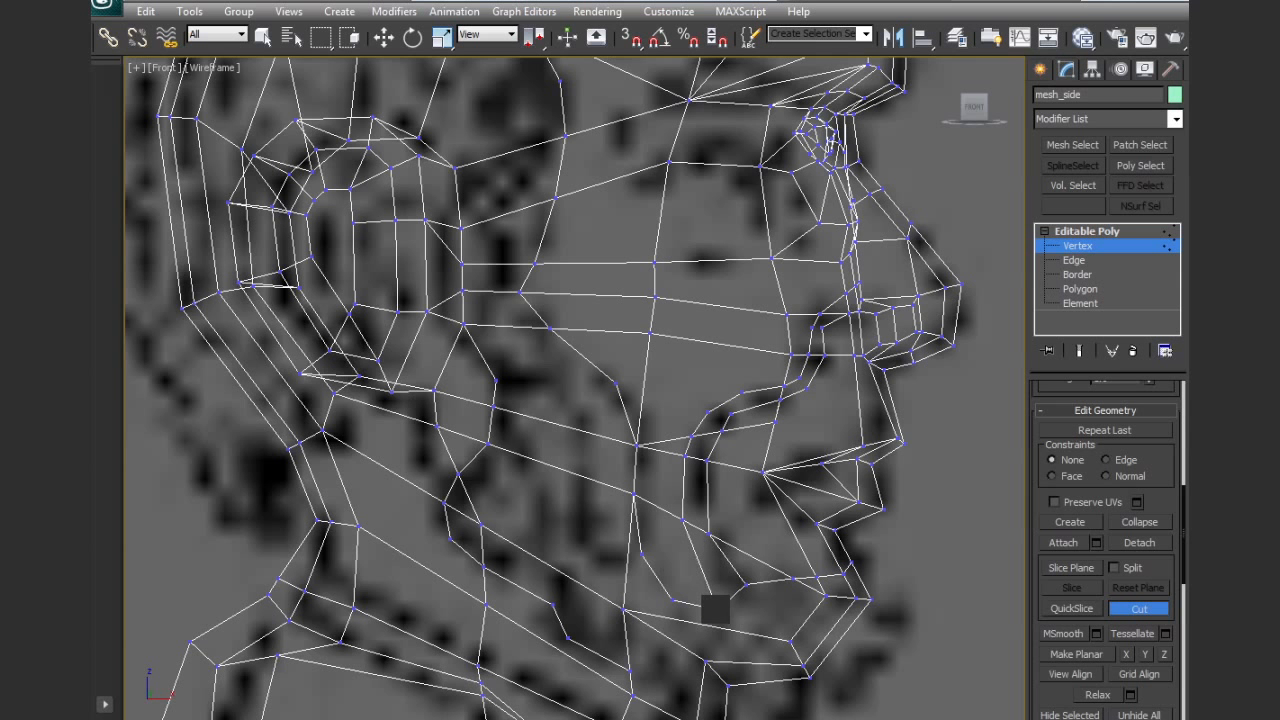
# Cut edges connecting the outer fold line to the cheek vertex and up to the vertex below the eye
pyautogui.scroll(3, 737, 523)
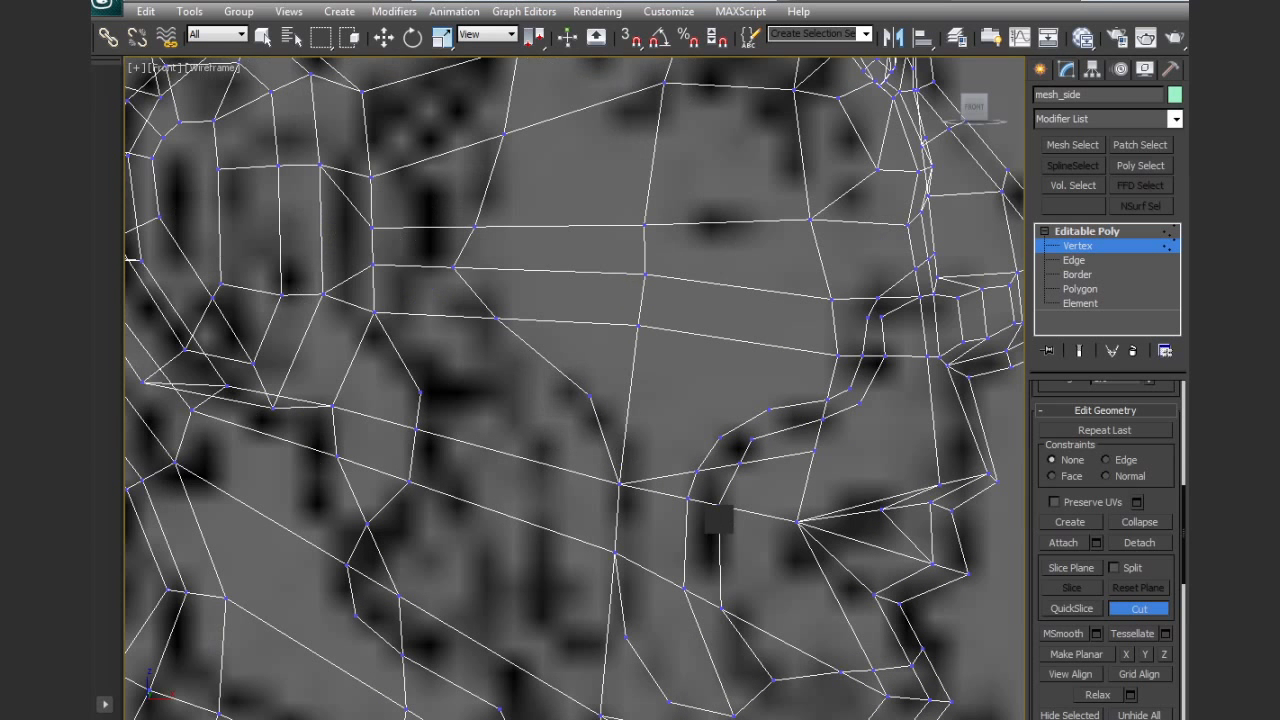
pyautogui.click(640, 326)
pyautogui.click(720, 437)
pyautogui.click(769, 409)
pyautogui.click(758, 345)
pyautogui.click(763, 289)
pyautogui.click(806, 224)
# Cut edges linking the inner fold line to the nostril base and to the upper lip
pyautogui.moveTo(859, 307); pyautogui.dragTo(789, 309, button='middle')
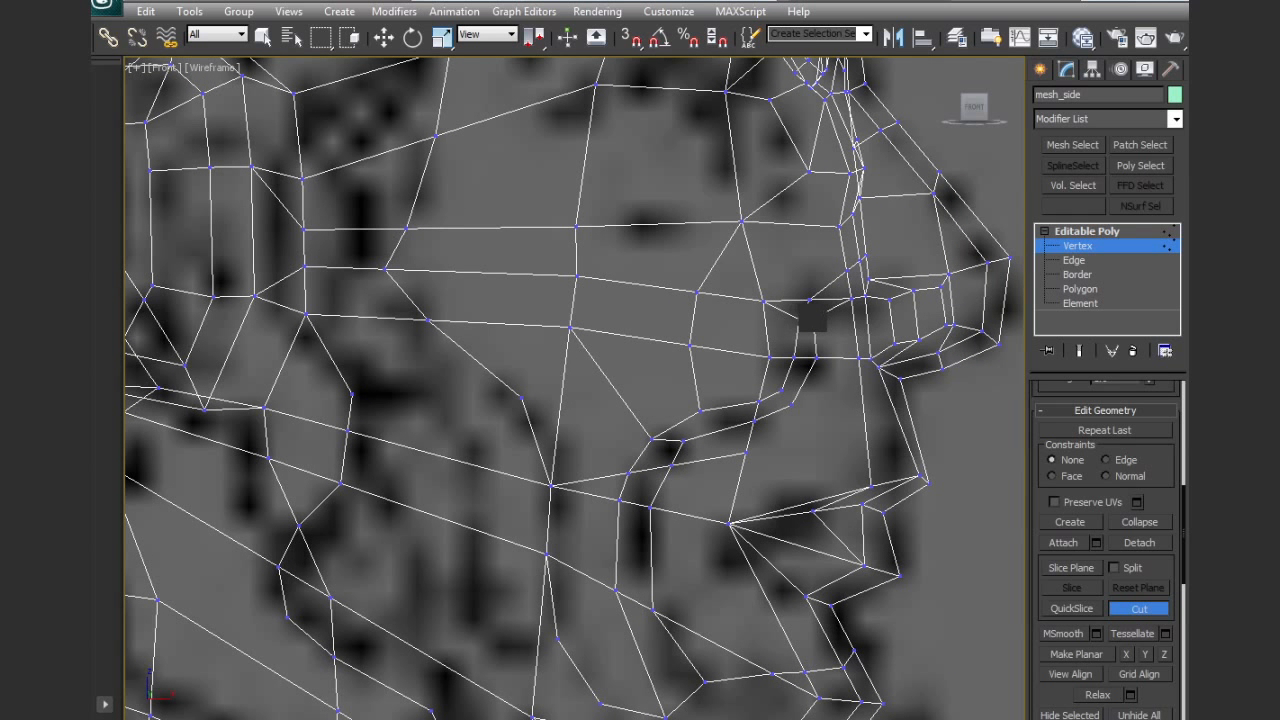
pyautogui.press('w')
pyautogui.moveTo(857, 362); pyautogui.dragTo(832, 390, button='middle')
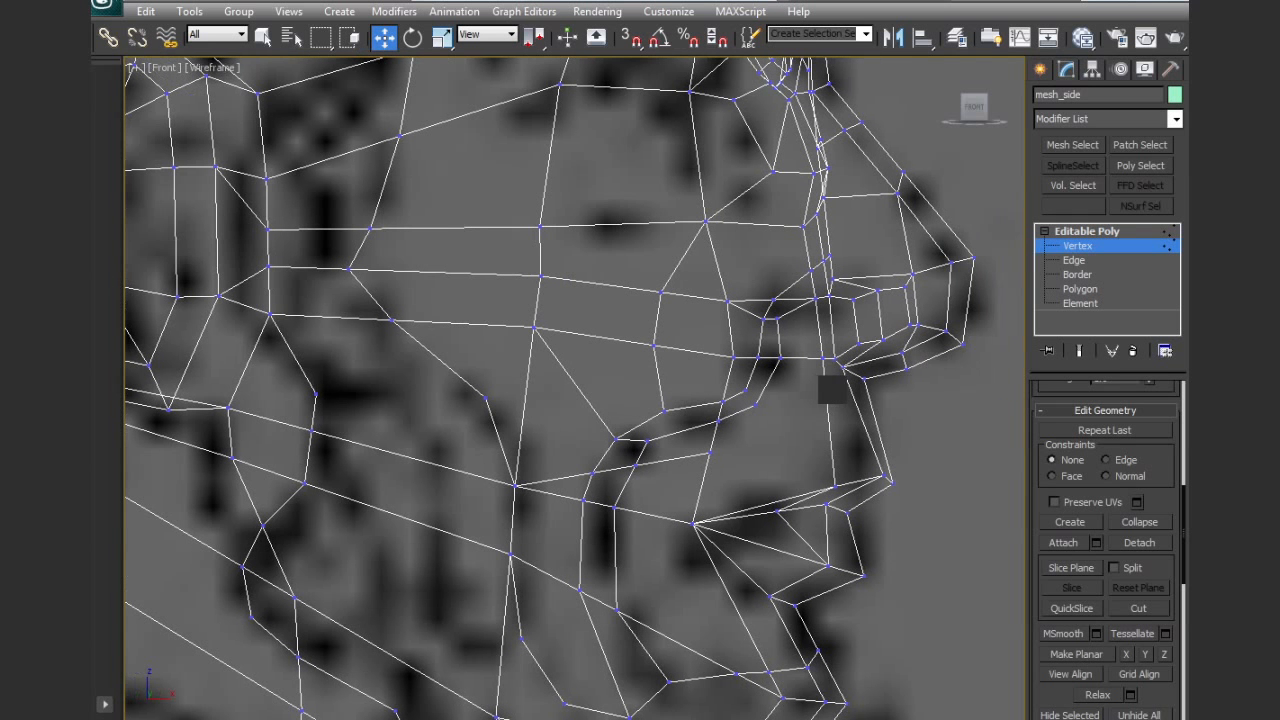
pyautogui.click(1140, 609)
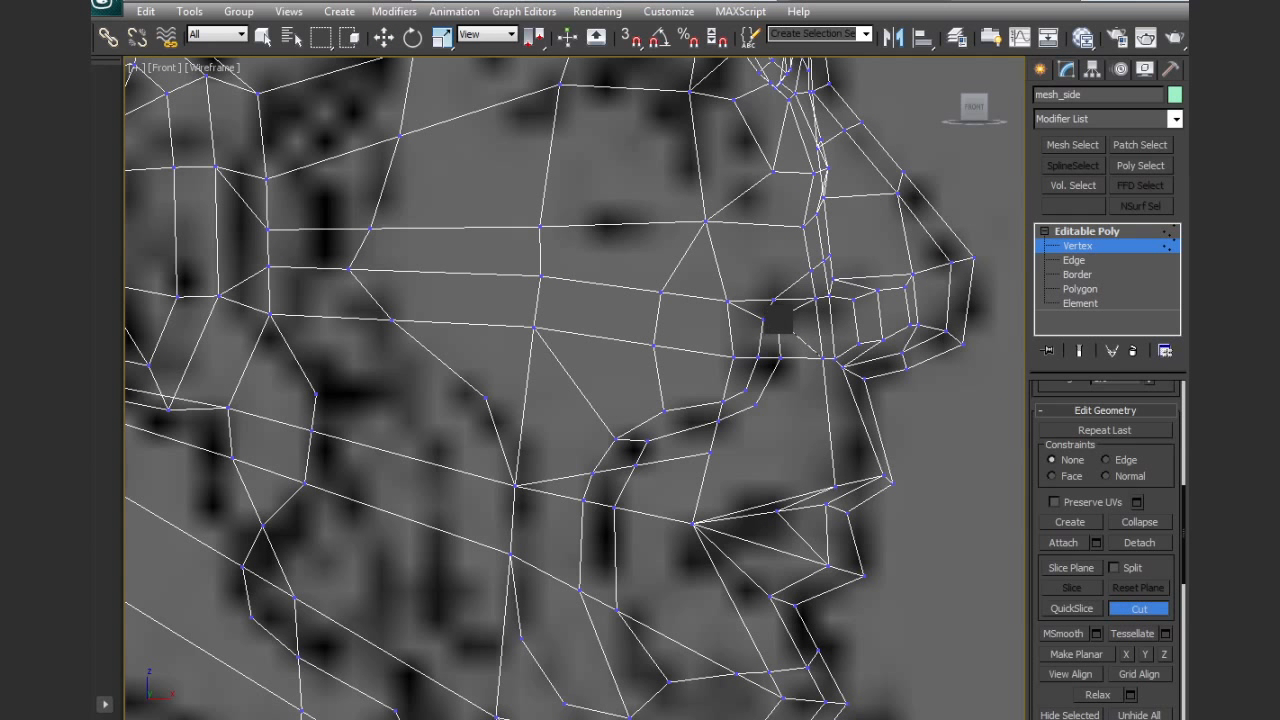
pyautogui.click(833, 484)
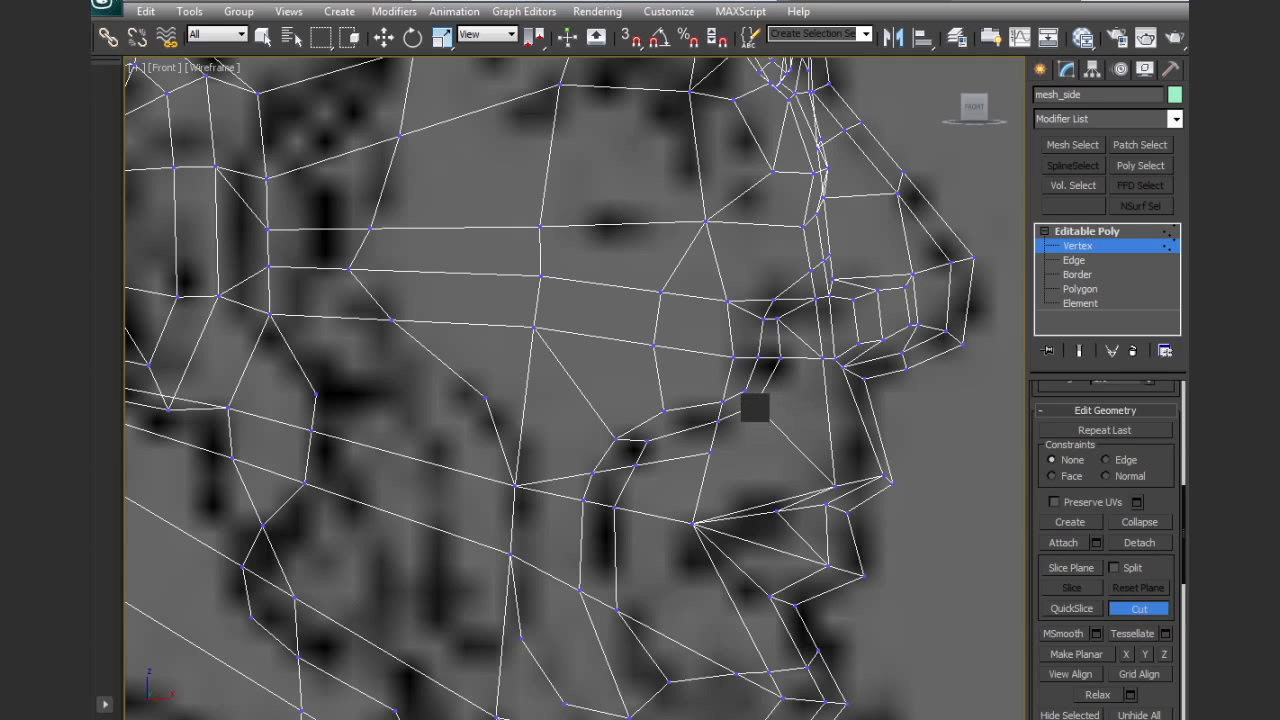
pyautogui.moveTo(797, 449); pyautogui.dragTo(820, 409, button='middle')
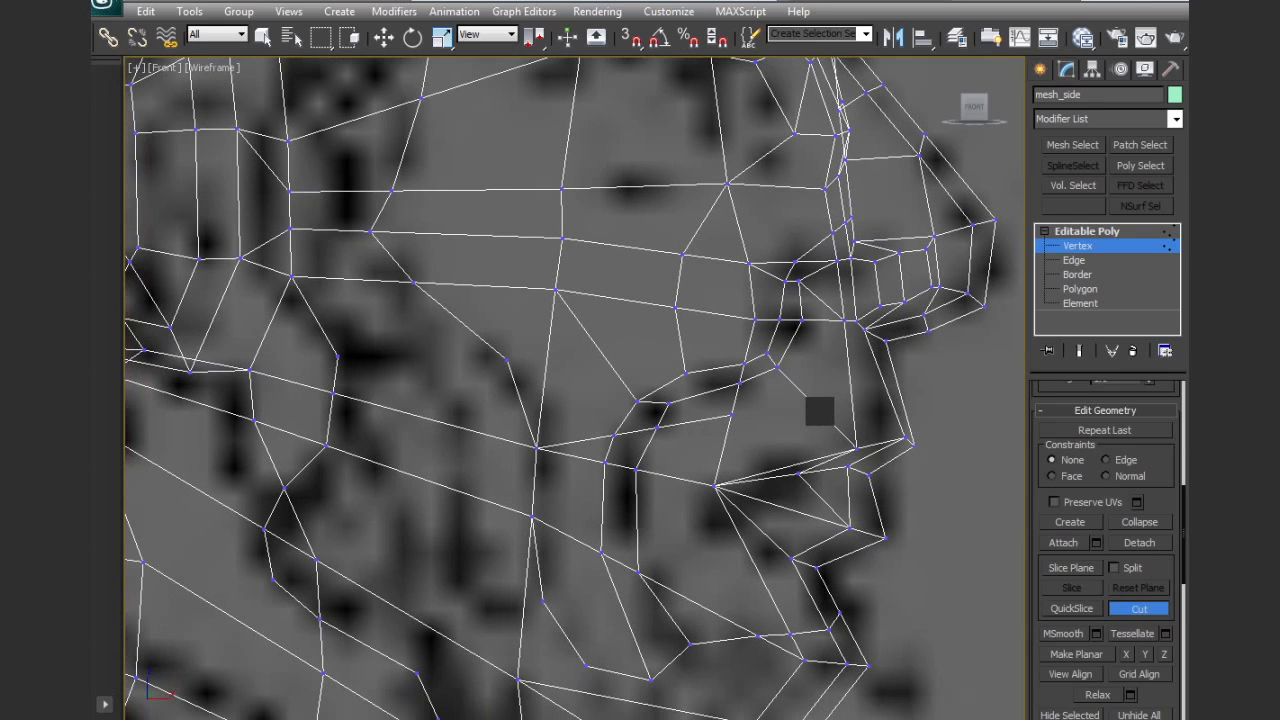
# Leave cutting and remove the redundant edge segments running from the cheek vertex across both fold lines above the mouth corner
pyautogui.rightClick(790, 448)
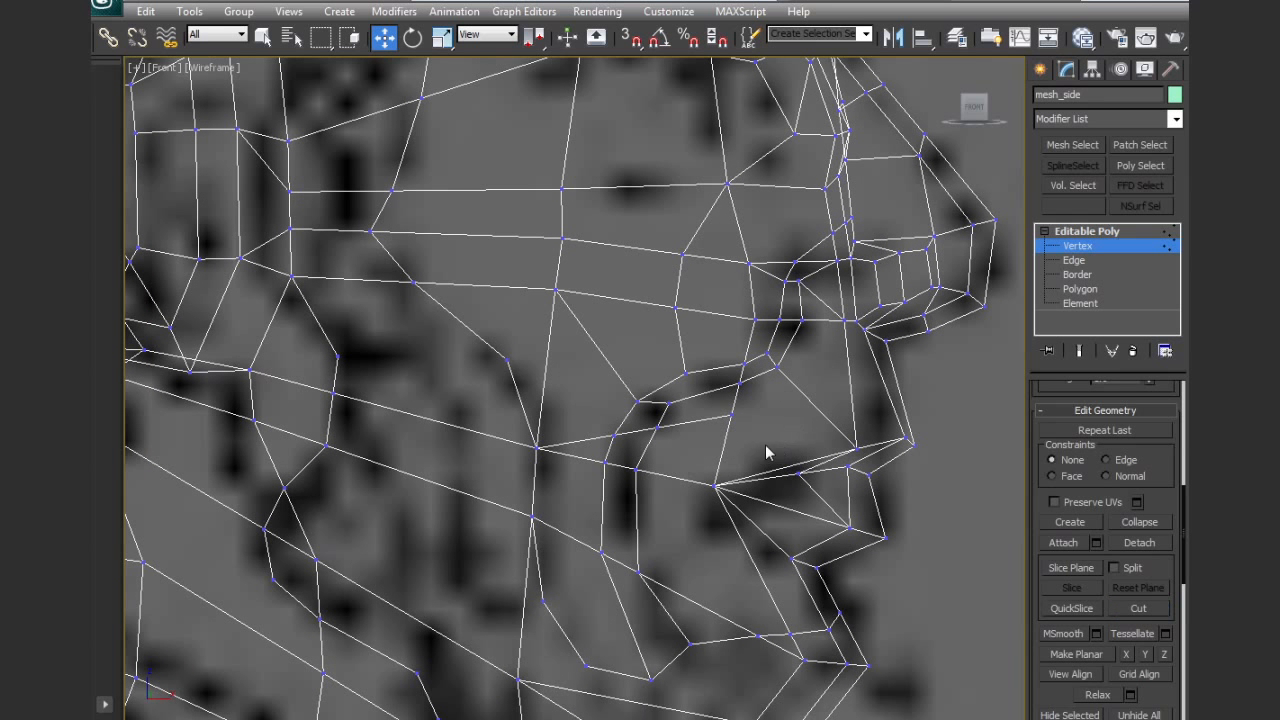
pyautogui.press('2')
pyautogui.click(695, 423)
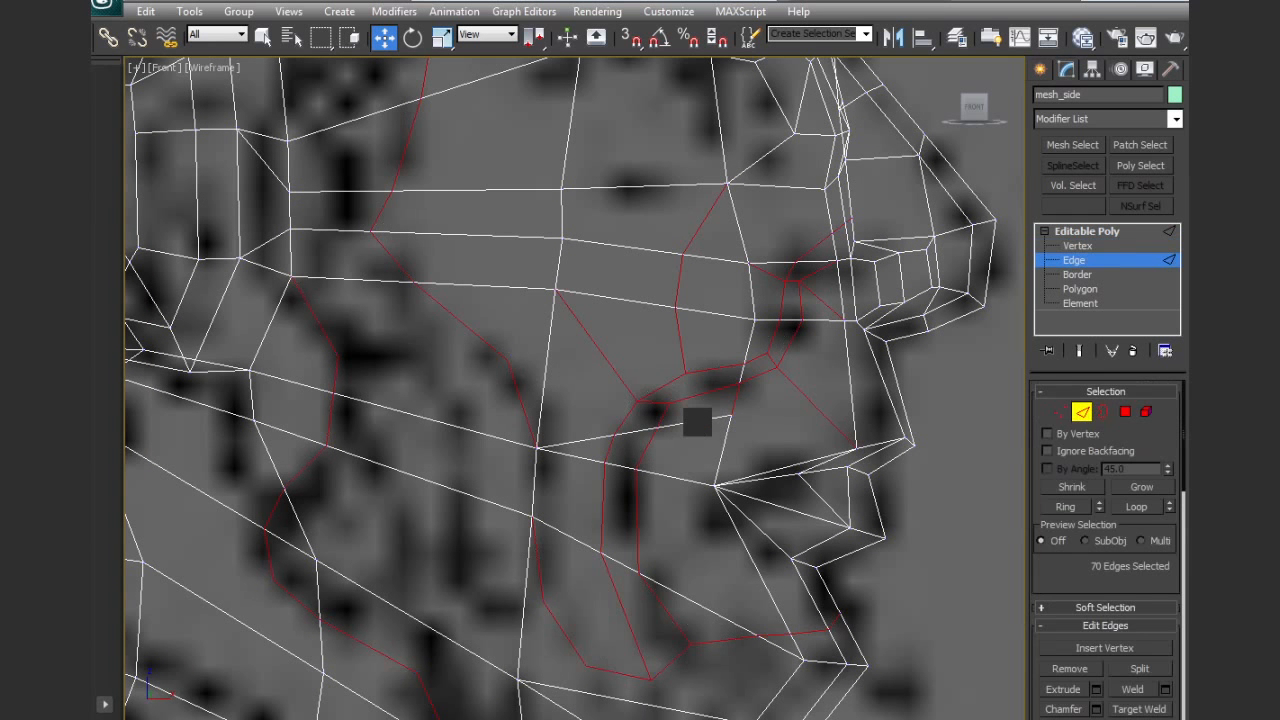
pyautogui.press('BackSpace')
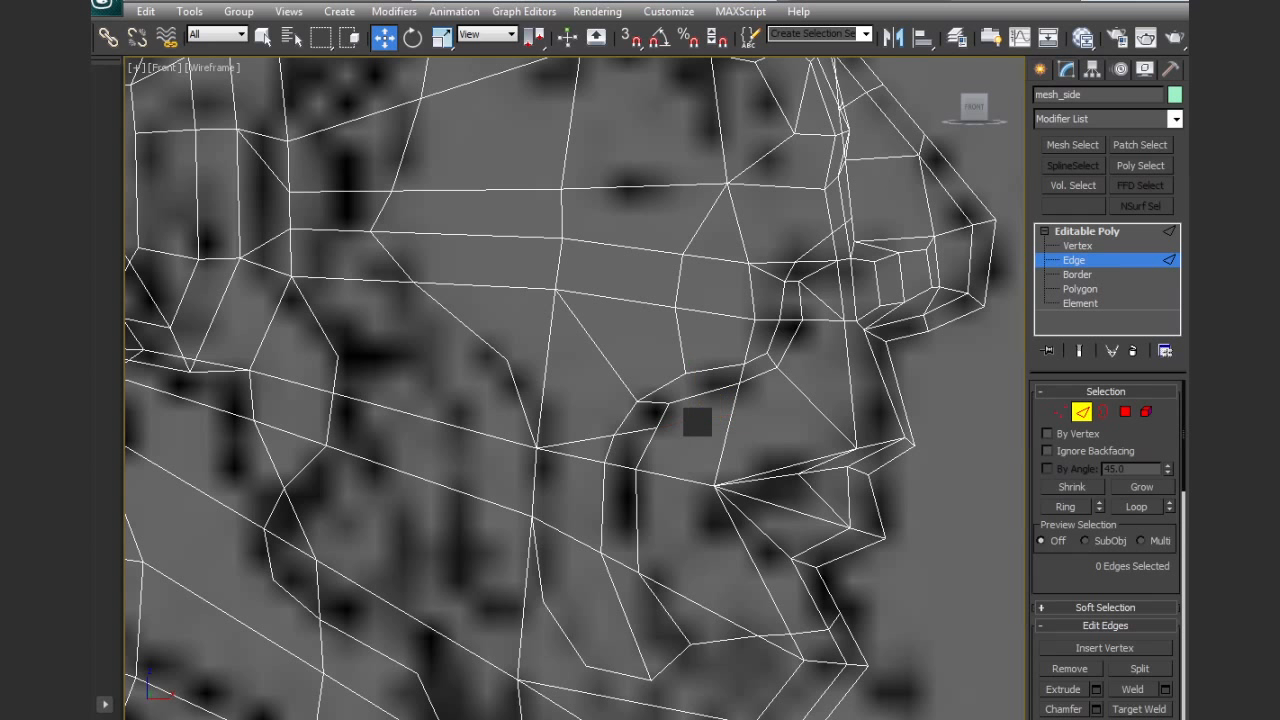
pyautogui.hotkey('ctrl', 'z')
pyautogui.press('BackSpace')
pyautogui.click(620, 433)
pyautogui.keyDown('ctrl'); pyautogui.click(596, 440); pyautogui.keyUp('ctrl')
pyautogui.press('BackSpace')
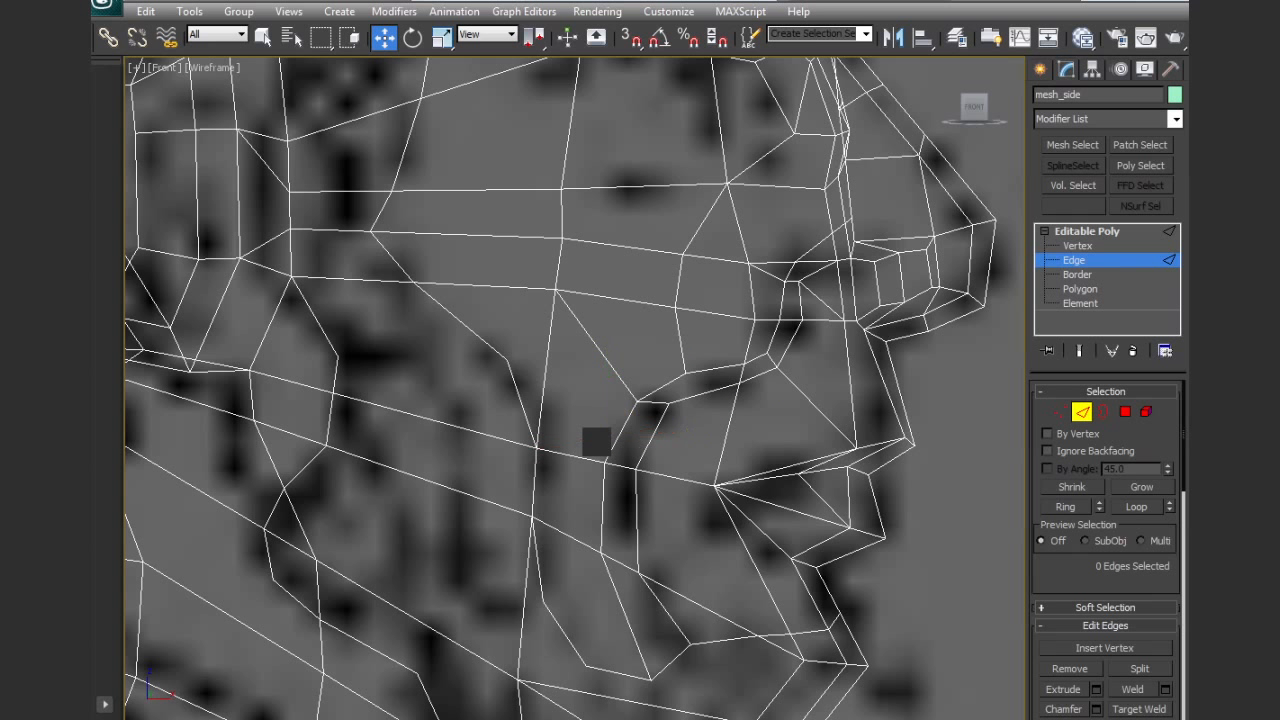
# Shift the inner fold line's five upper vertices, from the cheek to beside the nostril, toward the nose
pyautogui.click(1060, 412)
pyautogui.moveTo(861, 425); pyautogui.dragTo(867, 444, button='middle')
pyautogui.press('F3')
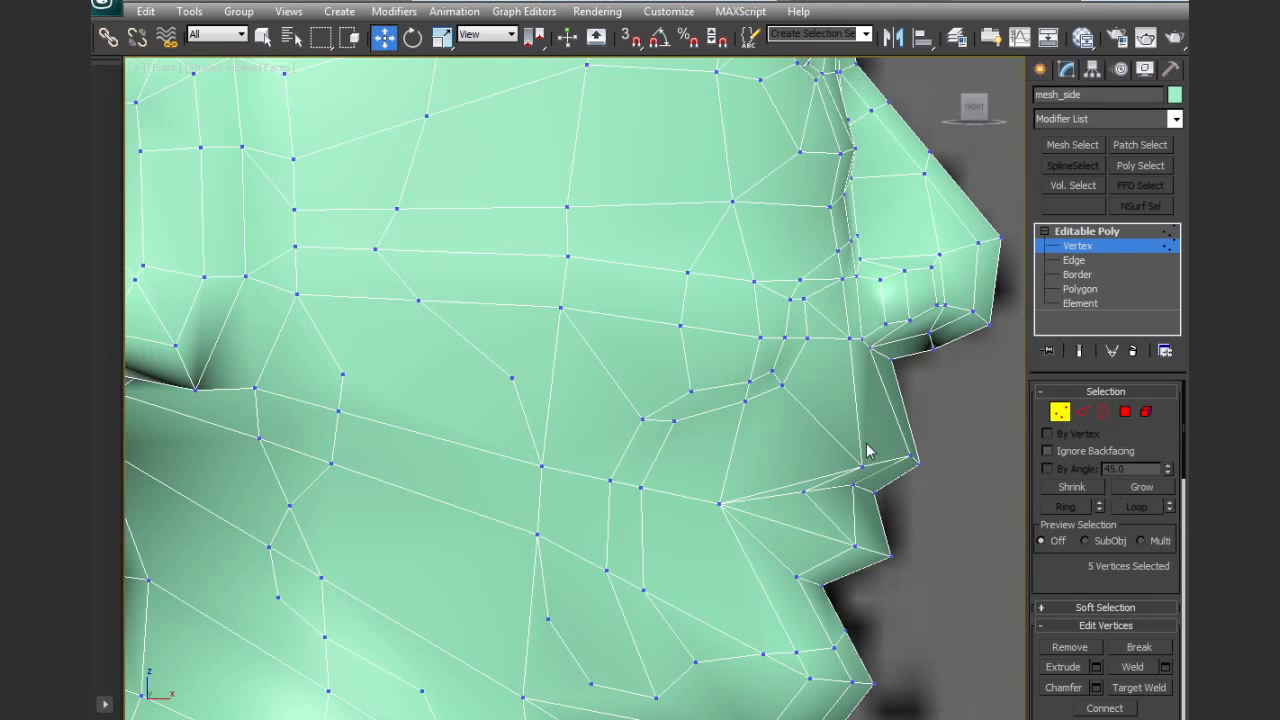
pyautogui.click(674, 421)
pyautogui.keyDown('alt'); pyautogui.moveTo(674, 421); pyautogui.dragTo(726, 418, button='middle'); pyautogui.keyUp('alt')
pyautogui.keyDown('ctrl'); pyautogui.click(723, 404); pyautogui.keyUp('ctrl')
pyautogui.keyDown('ctrl'); pyautogui.click(769, 388); pyautogui.keyUp('ctrl')
pyautogui.keyDown('ctrl'); pyautogui.click(777, 342); pyautogui.keyUp('ctrl')
pyautogui.keyDown('ctrl'); pyautogui.click(773, 301); pyautogui.keyUp('ctrl')
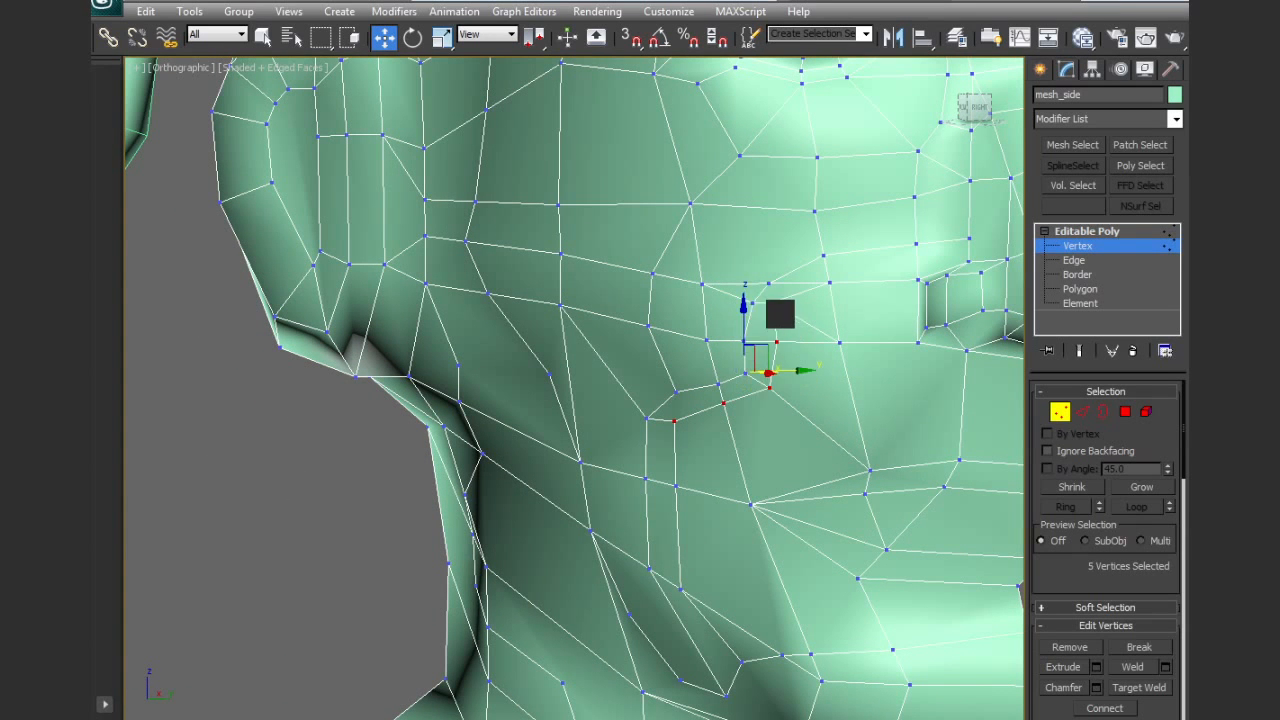
pyautogui.keyDown('ctrl'); pyautogui.click(829, 282); pyautogui.keyUp('ctrl')
pyautogui.moveTo(814, 357); pyautogui.dragTo(830, 357)
# Move the inner fold line's two vertices beside the mouth corner toward the mouth and the matching outer pair slightly away
pyautogui.click(675, 486)
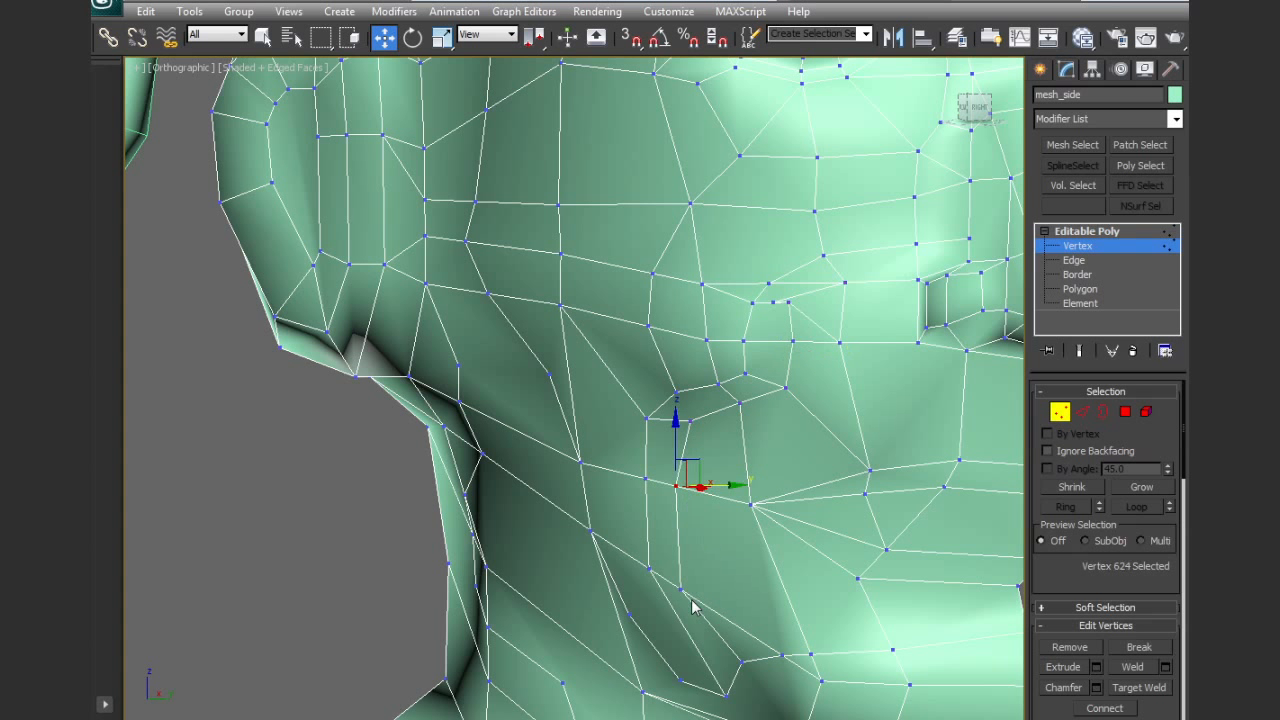
pyautogui.keyDown('ctrl'); pyautogui.click(679, 589); pyautogui.keyUp('ctrl')
pyautogui.moveTo(728, 536); pyautogui.dragTo(739, 536)
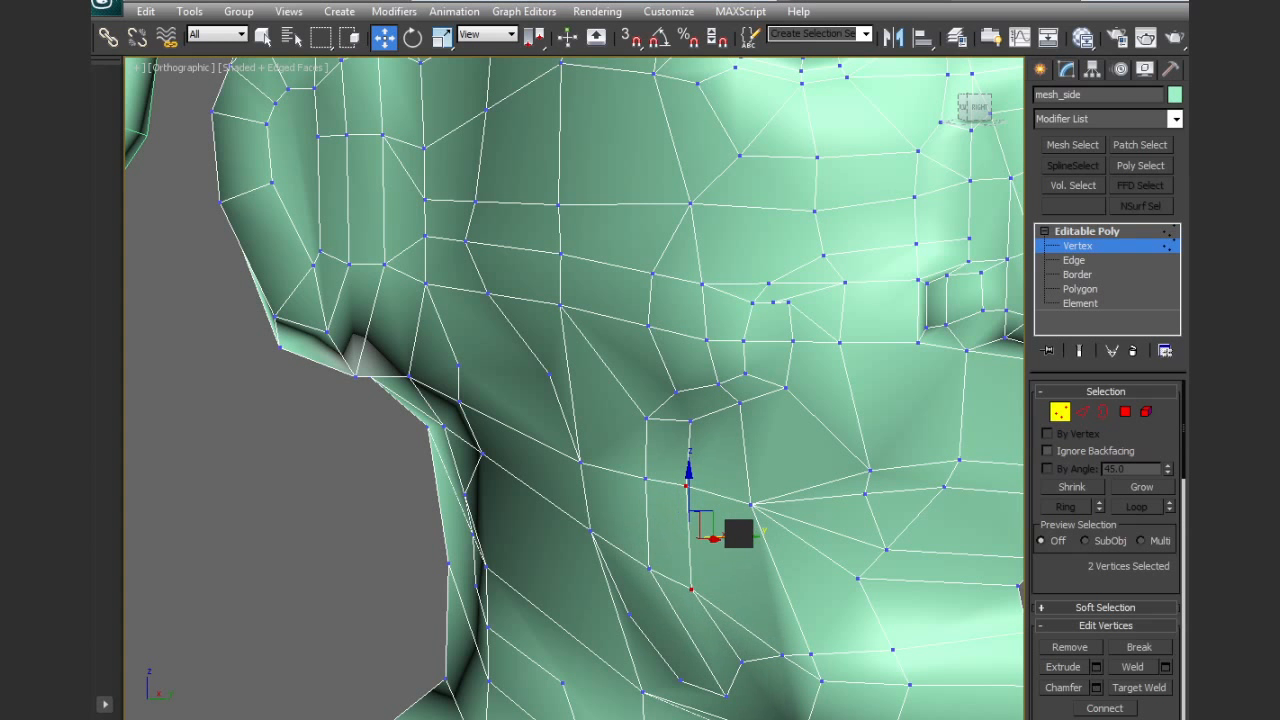
pyautogui.click(648, 569)
pyautogui.keyDown('ctrl'); pyautogui.click(646, 479); pyautogui.keyUp('ctrl')
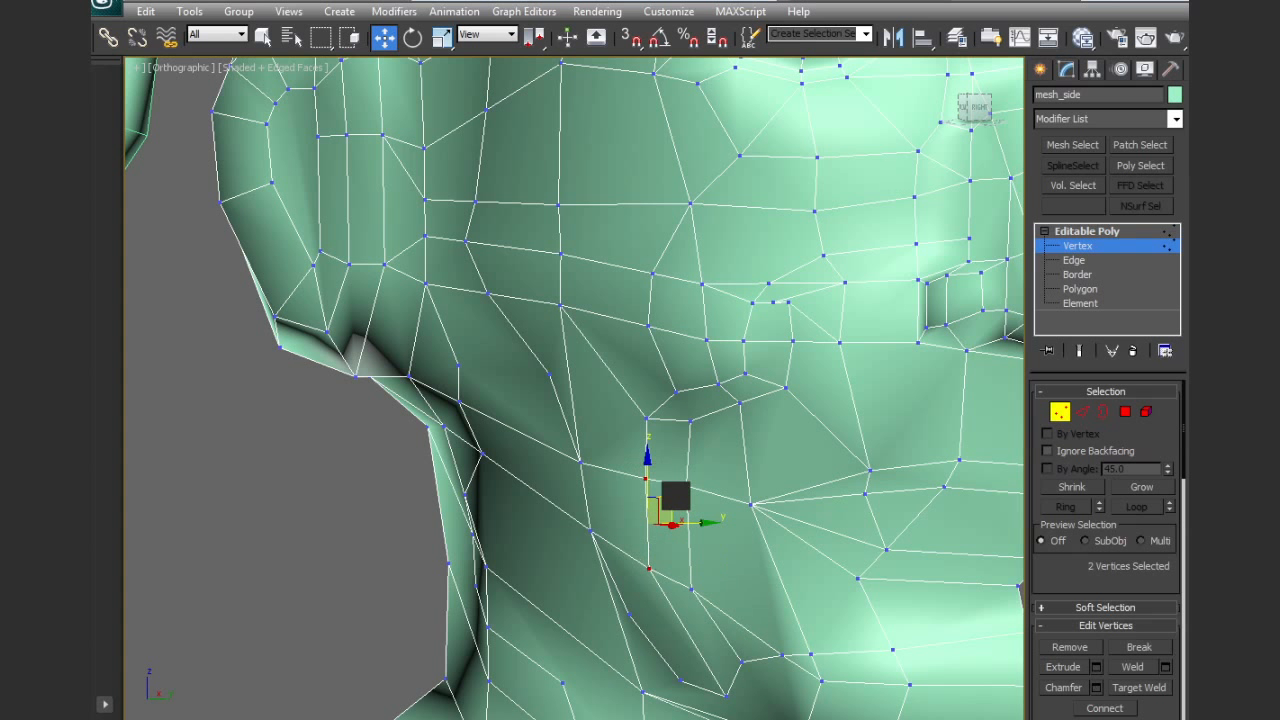
pyautogui.moveTo(691, 522); pyautogui.dragTo(689, 520)
# Shift the outer fold line's upper vertices, from its bend up to beside the nostril, slightly away from the nose
pyautogui.click(675, 390)
pyautogui.keyDown('ctrl'); pyautogui.click(648, 418); pyautogui.keyUp('ctrl')
pyautogui.moveTo(703, 405); pyautogui.dragTo(692, 405)
pyautogui.click(744, 372)
pyautogui.keyDown('ctrl'); pyautogui.click(744, 339); pyautogui.keyUp('ctrl')
pyautogui.keyDown('ctrl'); pyautogui.click(754, 304); pyautogui.keyUp('ctrl')
pyautogui.keyDown('ctrl'); pyautogui.click(768, 285); pyautogui.keyUp('ctrl')
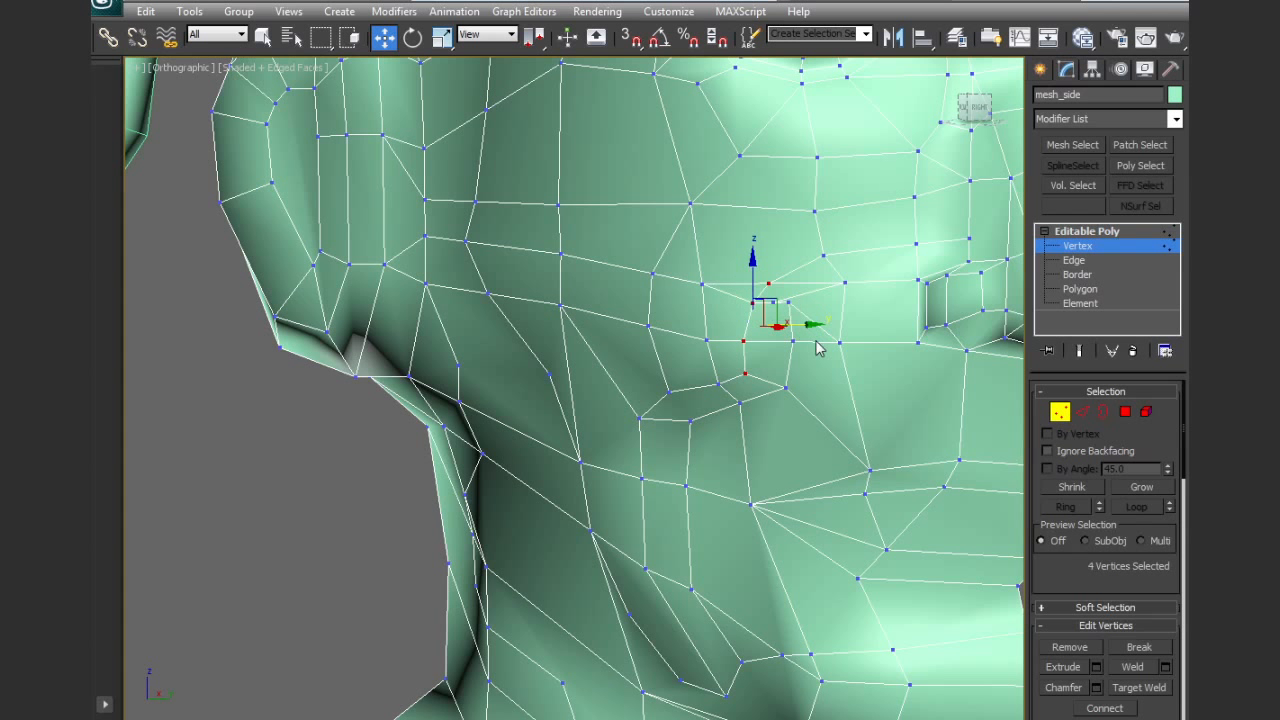
# Collapse the two close vertices at the upper end of the inner fold line into one and shift it toward the nose
pyautogui.click(823, 256)
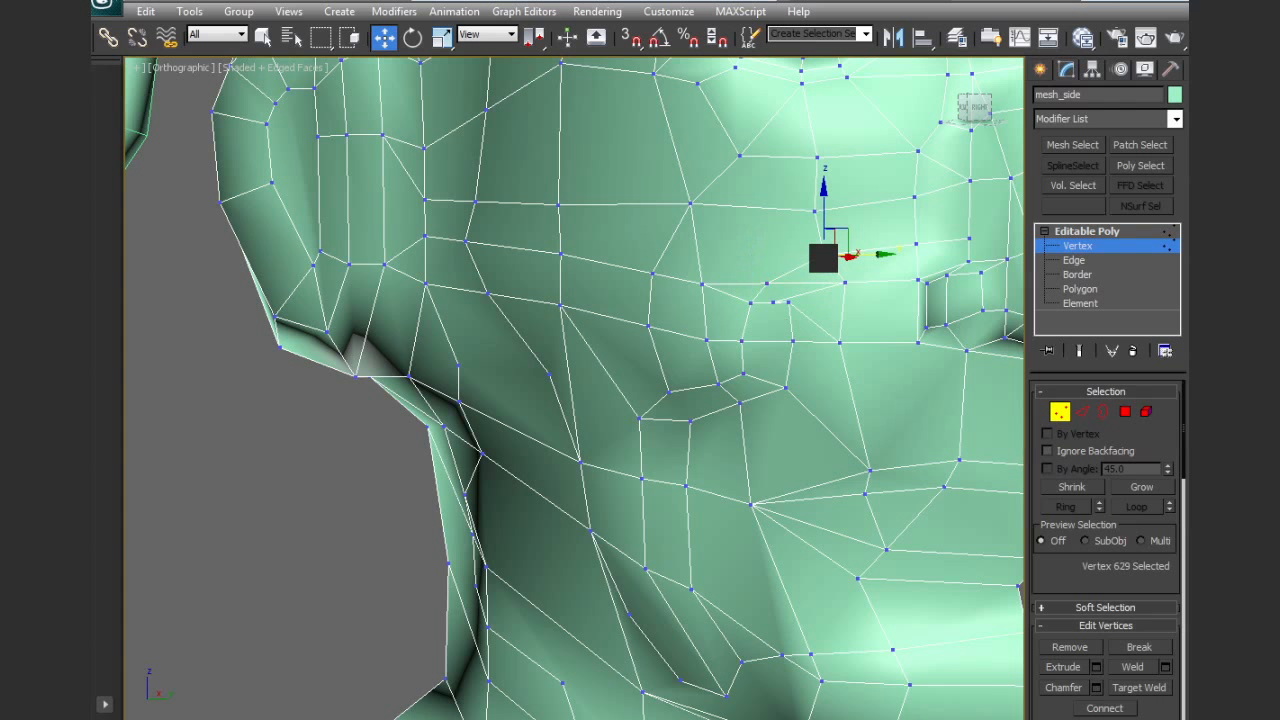
pyautogui.click(775, 300)
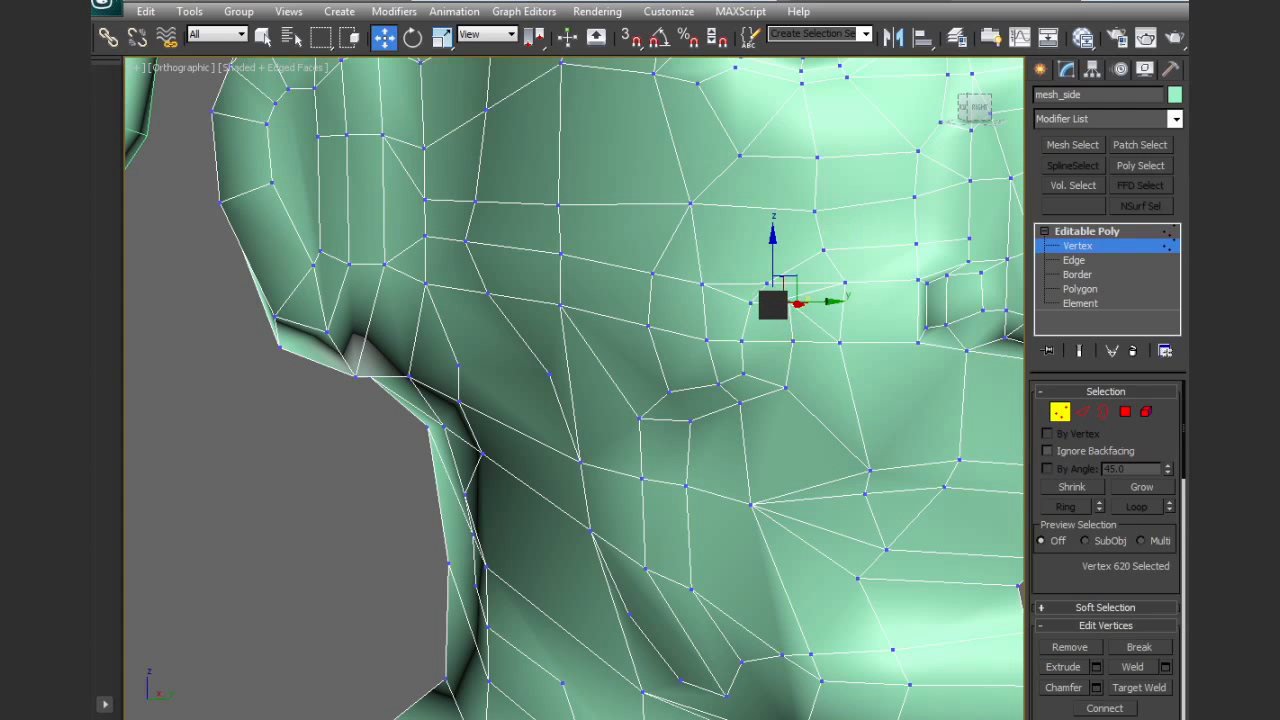
pyautogui.keyDown('ctrl'); pyautogui.click(788, 302); pyautogui.keyUp('ctrl')
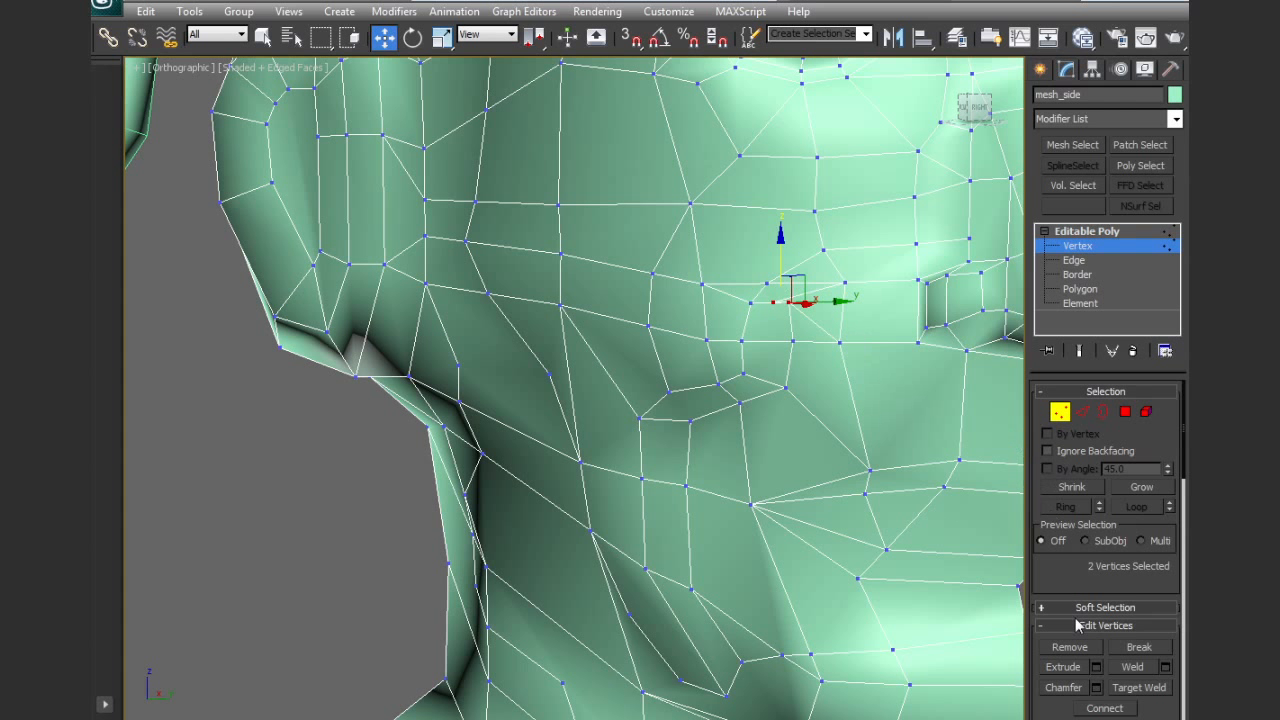
pyautogui.moveTo(1163, 703); pyautogui.dragTo(1160, 600)
pyautogui.click(1140, 719)
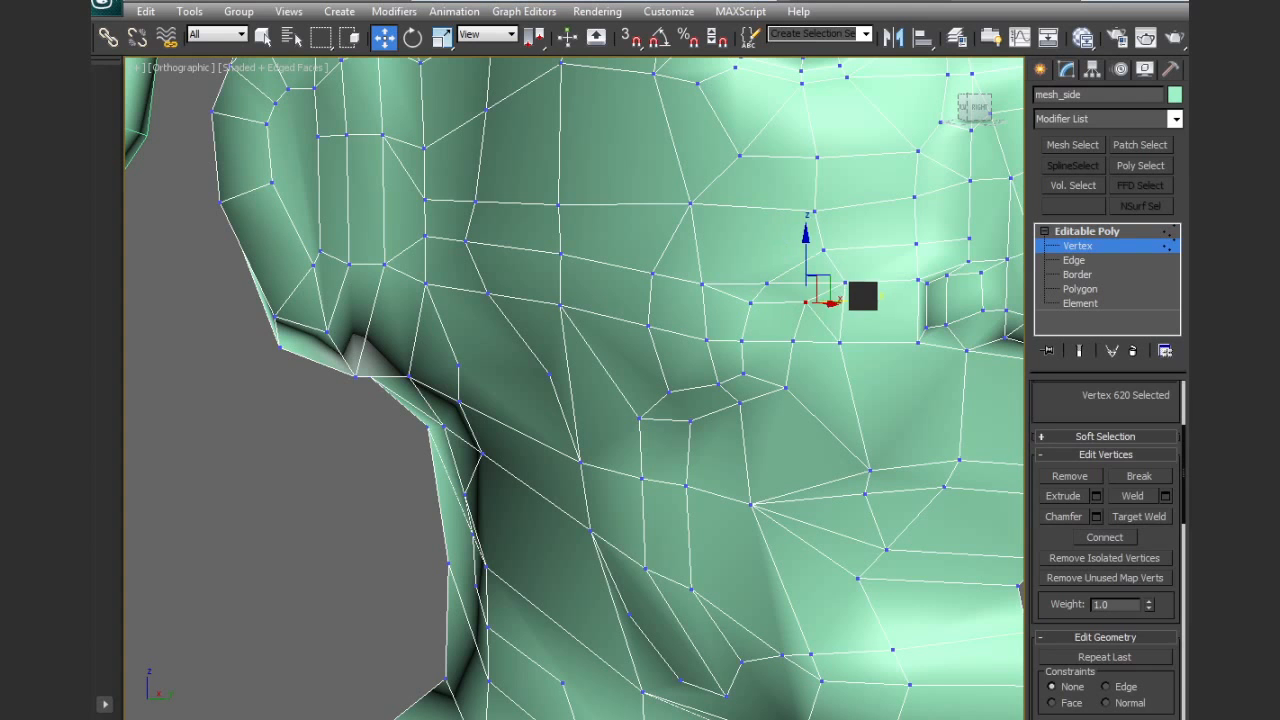
# Inspect the reshaped mouth fold and cheek topology from an angled view and from the front
pyautogui.press('2')
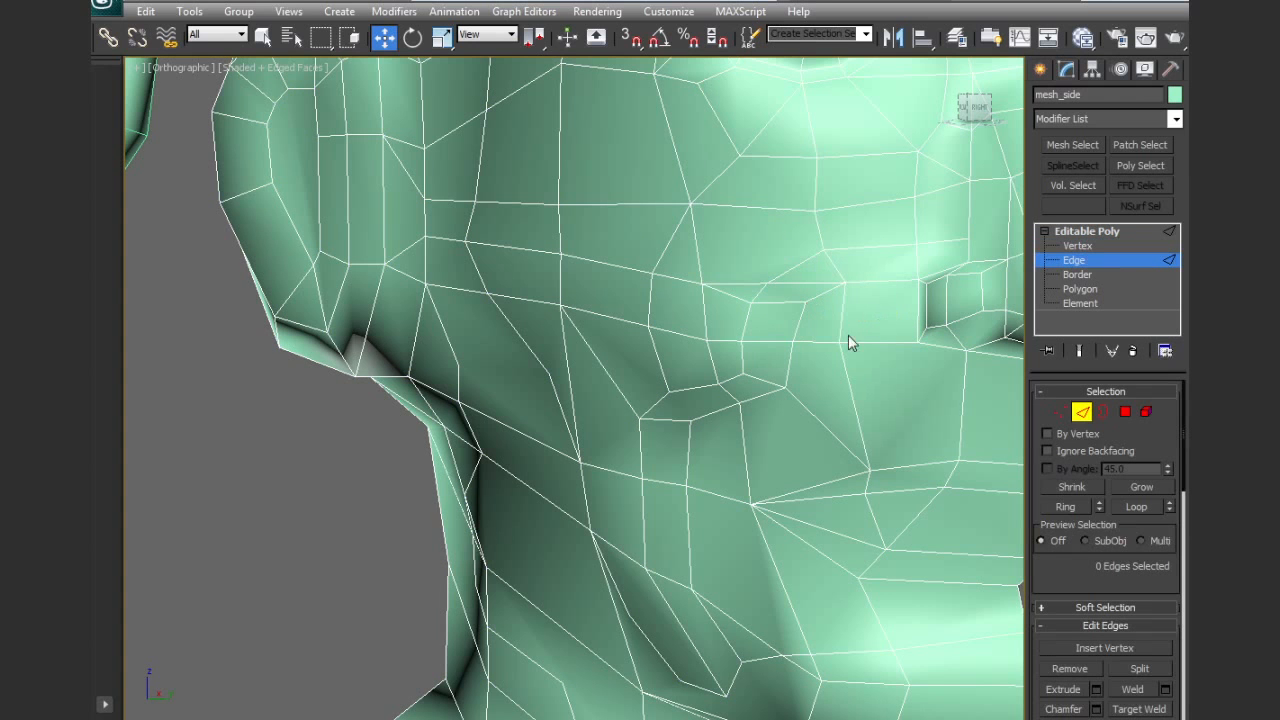
pyautogui.scroll(-8, 848, 343)
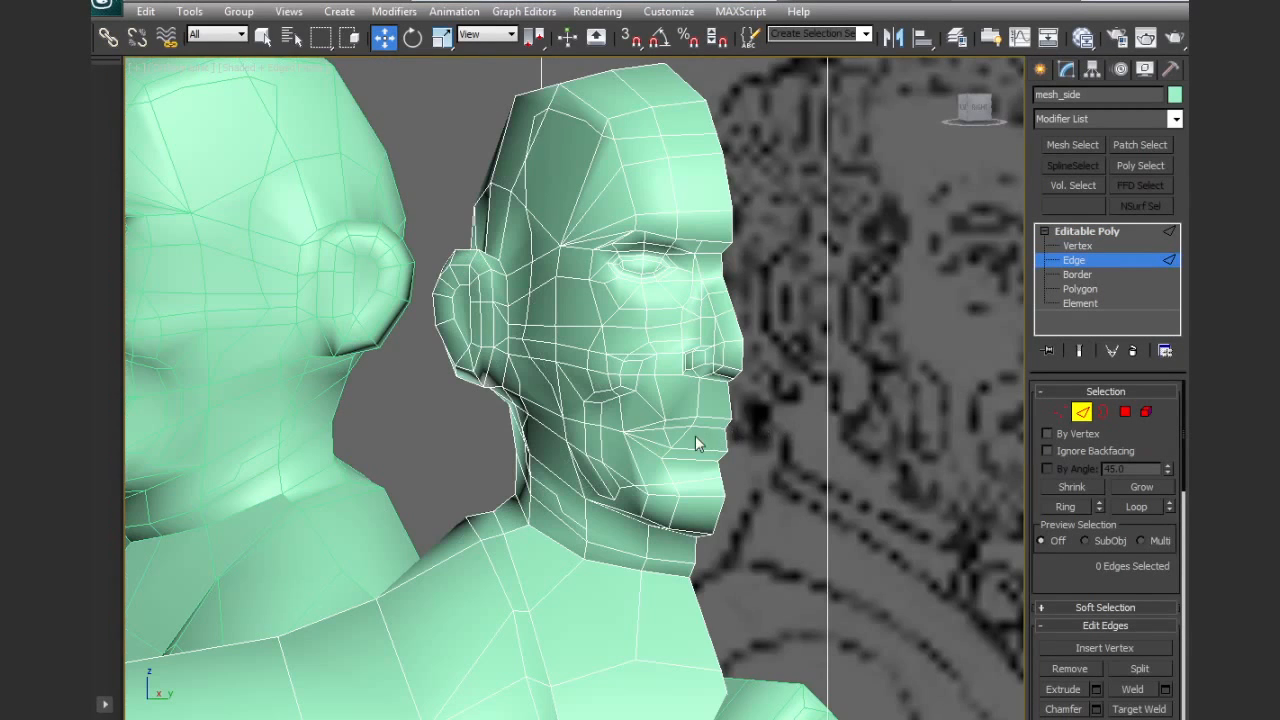
pyautogui.keyDown('alt'); pyautogui.moveTo(695, 445); pyautogui.dragTo(771, 412, button='middle'); pyautogui.keyUp('alt')
pyautogui.scroll(4, 668, 463)
pyautogui.click(671, 471)
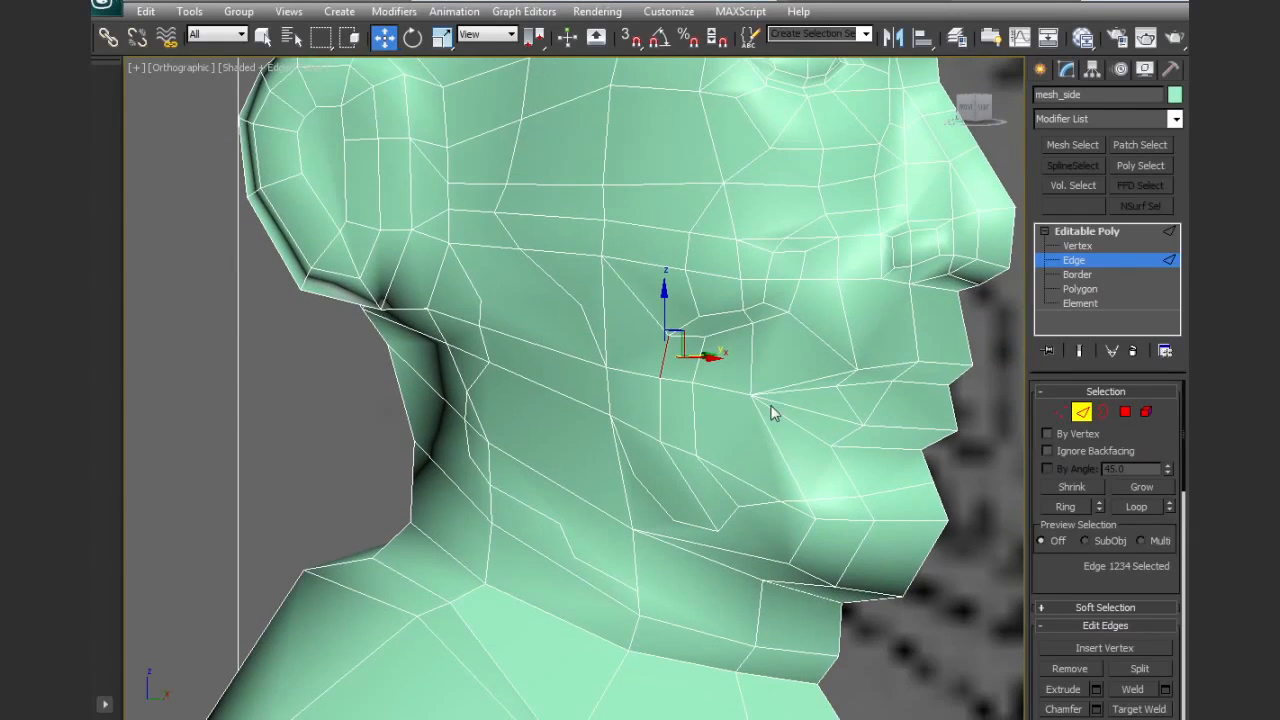
pyautogui.press('f')
pyautogui.press('z')
pyautogui.scroll(-10, 735, 425)
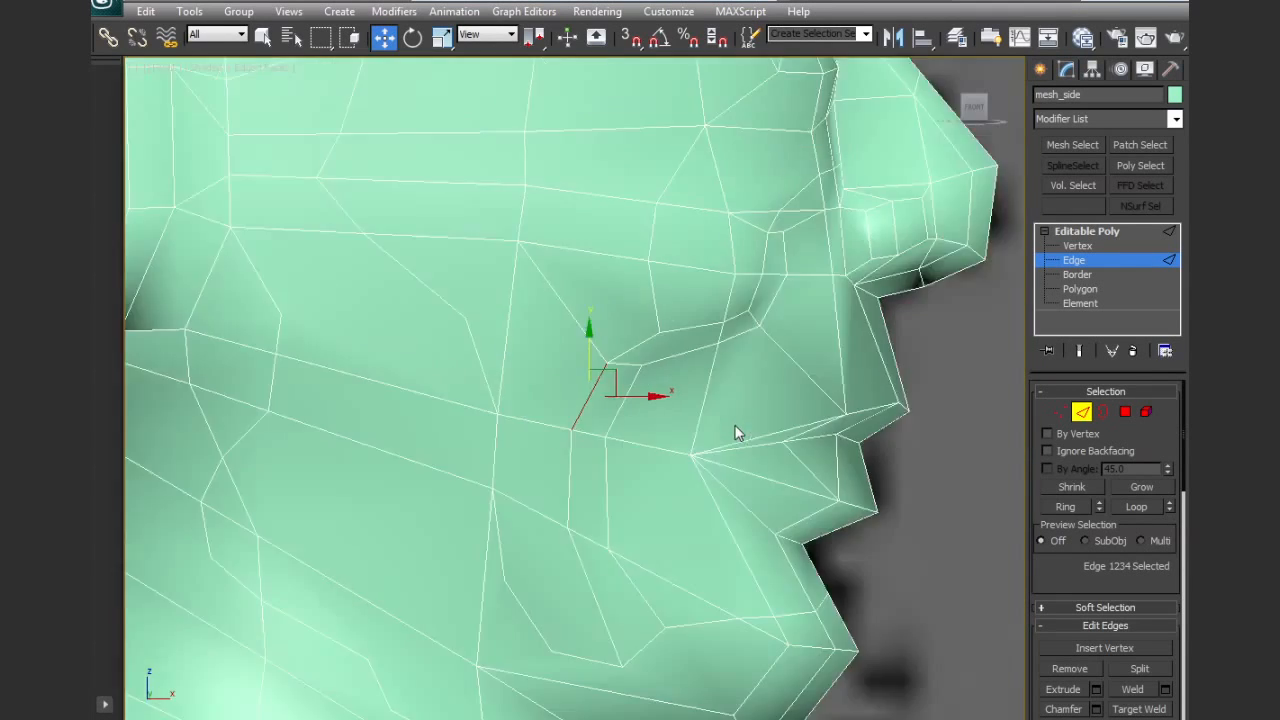
pyautogui.scroll(1, 721, 496)
pyautogui.moveTo(675, 502)
pyautogui.mouseDown(button='middle')
pyautogui.moveTo(755, 486)
pyautogui.moveTo(780, 420)
pyautogui.mouseUp(button='middle')
# Cut short edges linking the jawline vertices to the neck edges, from behind the jaw corner to under the chin
pyautogui.press('F3')
pyautogui.scroll(2, 788, 487)
pyautogui.scroll(-5, 1163, 680)
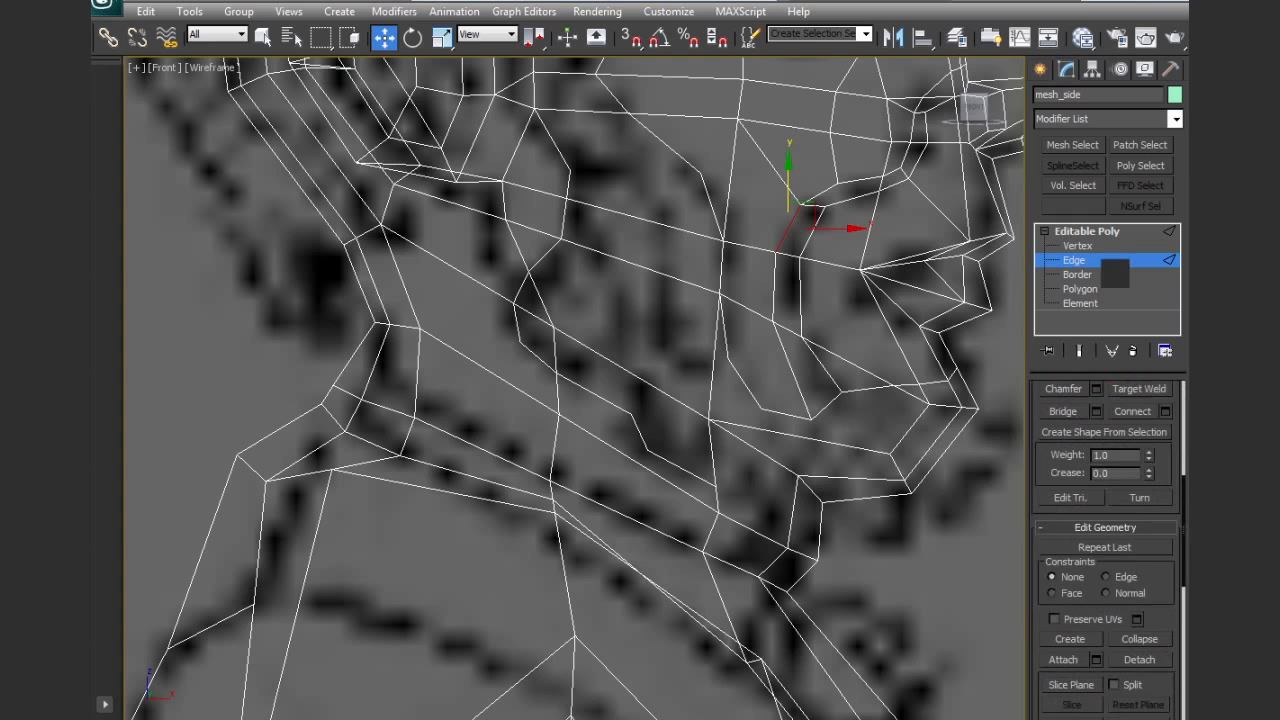
pyautogui.click(1139, 691)
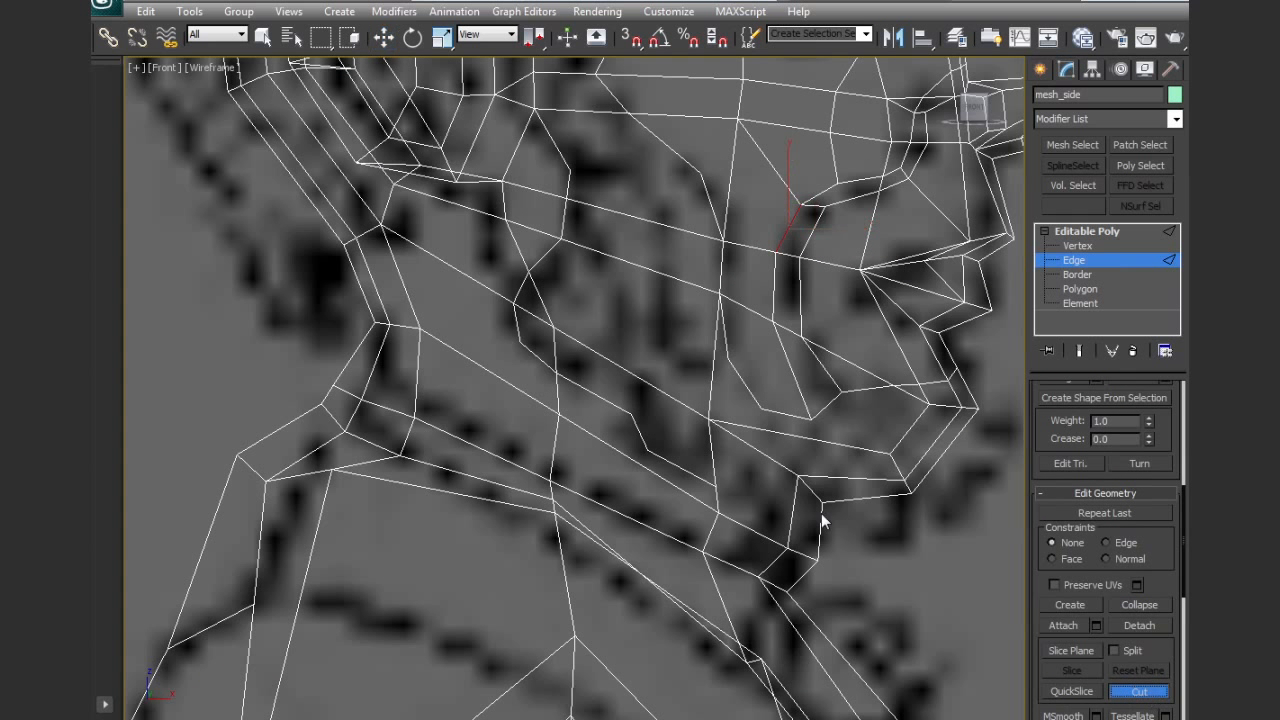
pyautogui.click(421, 328)
pyautogui.click(519, 339)
pyautogui.click(561, 414)
pyautogui.click(629, 414)
pyautogui.click(551, 479)
pyautogui.click(645, 452)
pyautogui.click(752, 529)
pyautogui.moveTo(741, 453); pyautogui.dragTo(693, 507, button='middle')
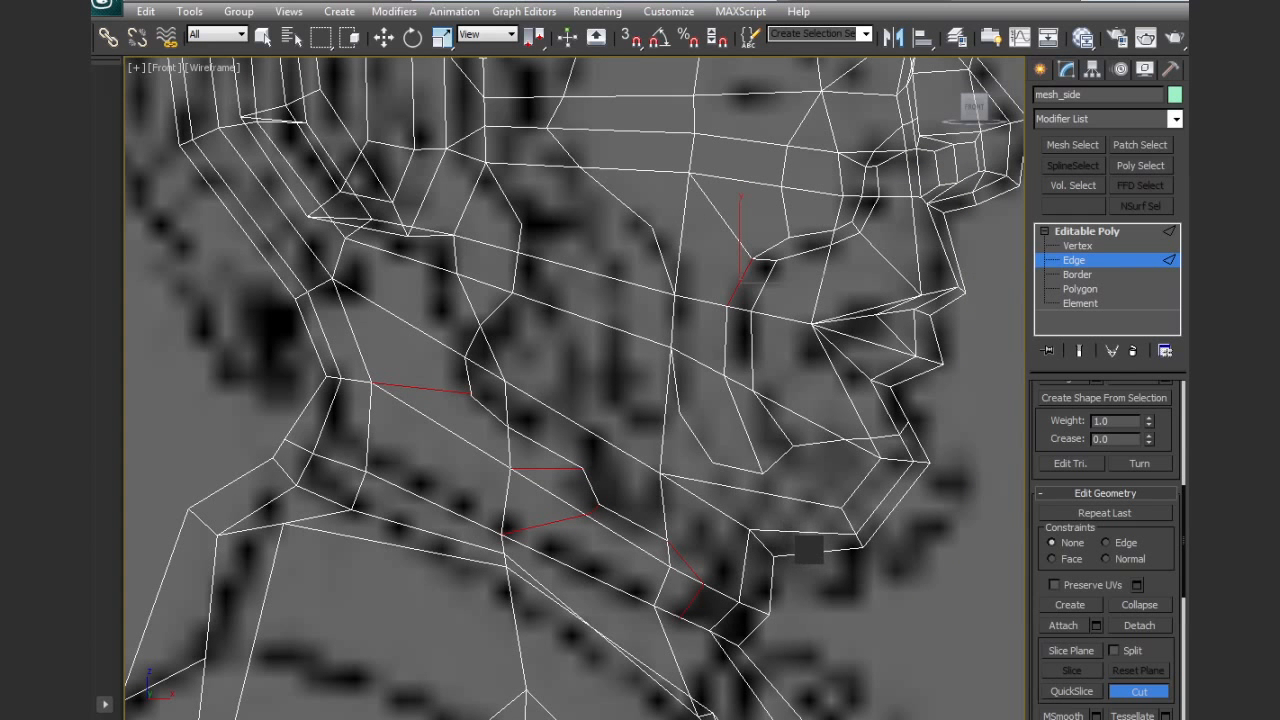
# Cut edges from the fold's lower end to the chin and underside of the jaw, and from the jawline to the cheek line
pyautogui.click(813, 553)
pyautogui.click(763, 473)
pyautogui.click(795, 447)
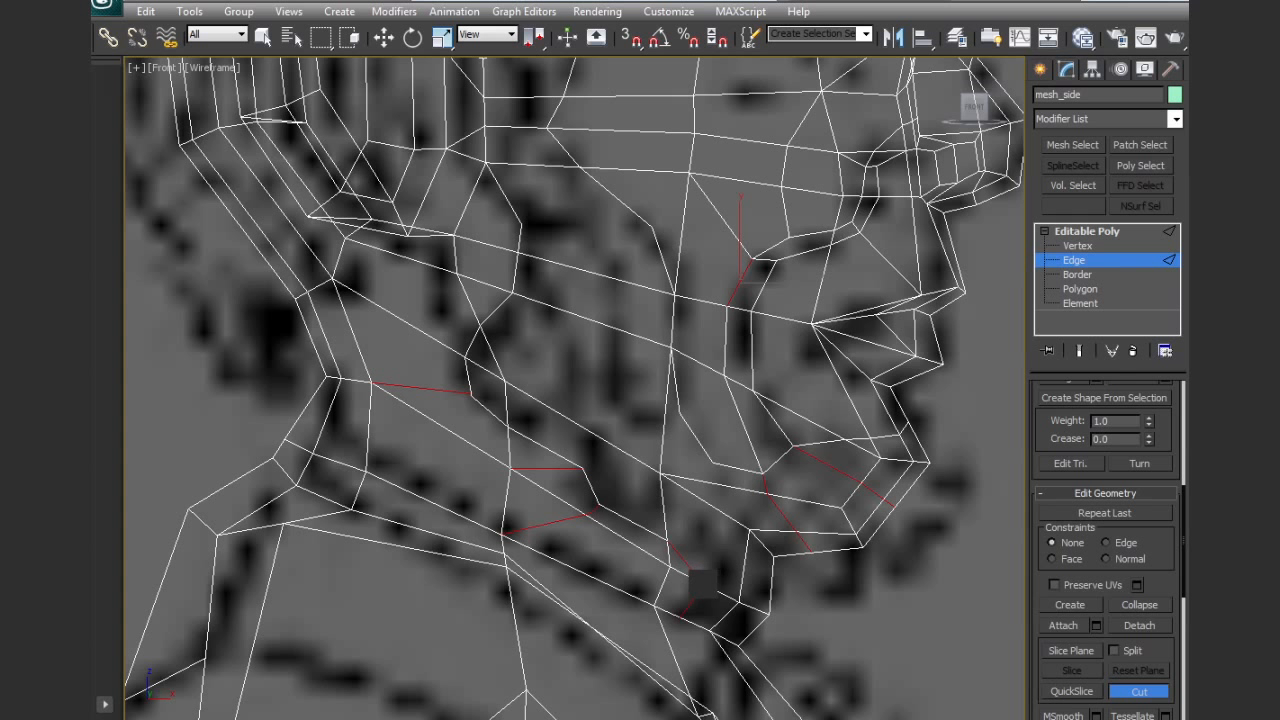
pyautogui.click(703, 584)
pyautogui.click(714, 462)
pyautogui.click(580, 467)
# Cut edges up through the cheek from the jawline to the sideburn line and the cheek vertex below the eye
pyautogui.moveTo(620, 346); pyautogui.dragTo(648, 430, button='middle')
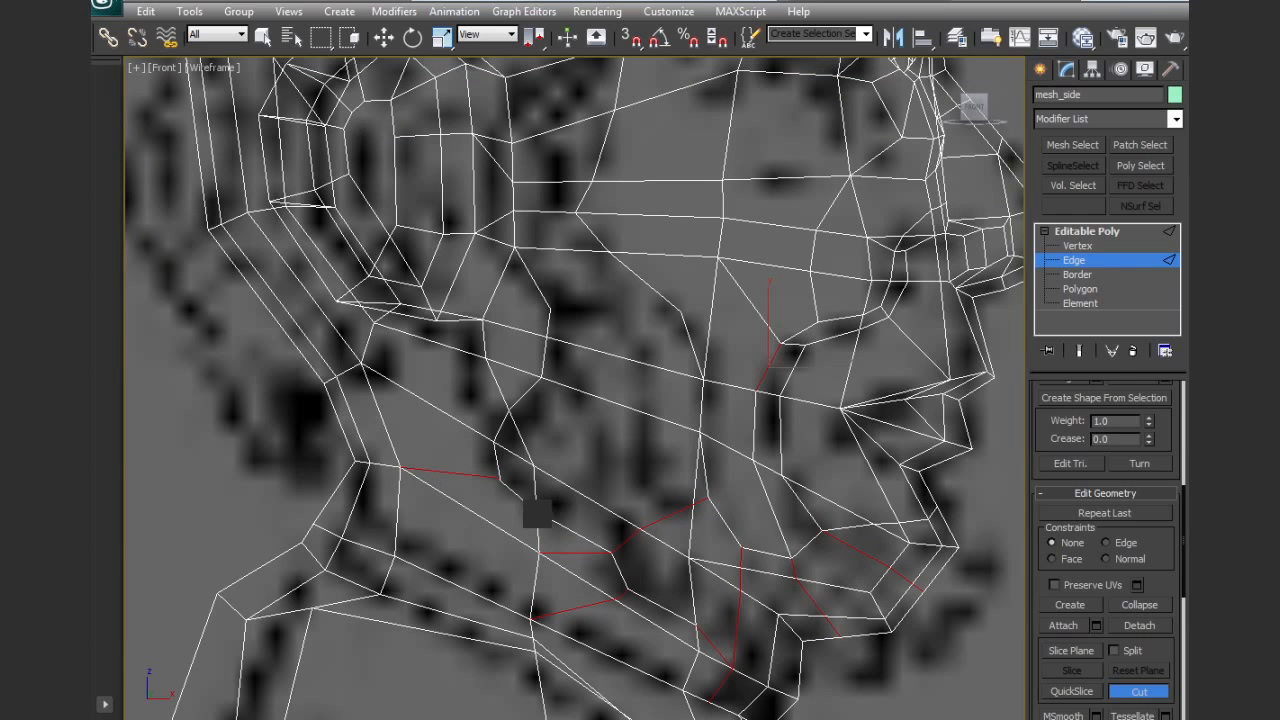
pyautogui.click(576, 488)
pyautogui.click(717, 258)
pyautogui.click(550, 307)
pyautogui.click(606, 251)
pyautogui.click(536, 461)
pyautogui.click(585, 395)
# Collapse the two nearly coincident vertices where the new cheek cuts meet the sideburn line into one
pyautogui.scroll(5, 623, 285)
pyautogui.moveTo(645, 367); pyautogui.dragTo(626, 543, button='middle')
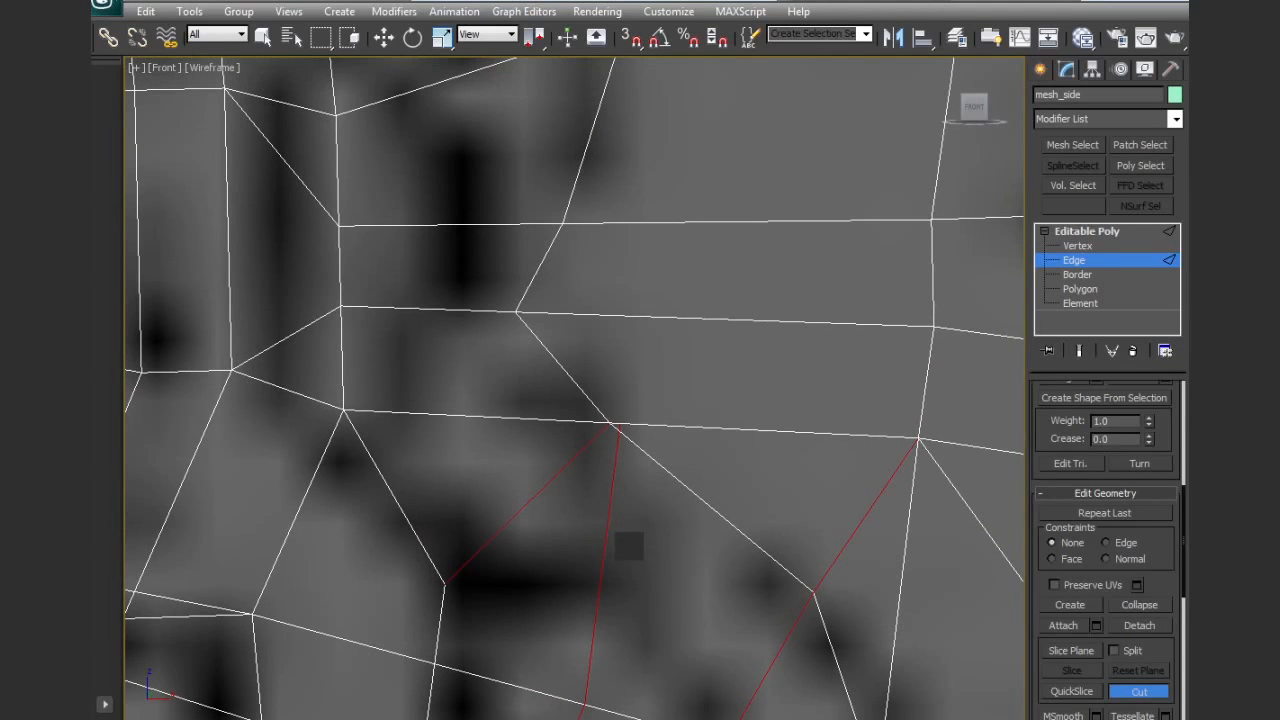
pyautogui.press('1')
pyautogui.press('w')
pyautogui.moveTo(640, 453); pyautogui.dragTo(641, 454)
pyautogui.scroll(-5, 1140, 690)
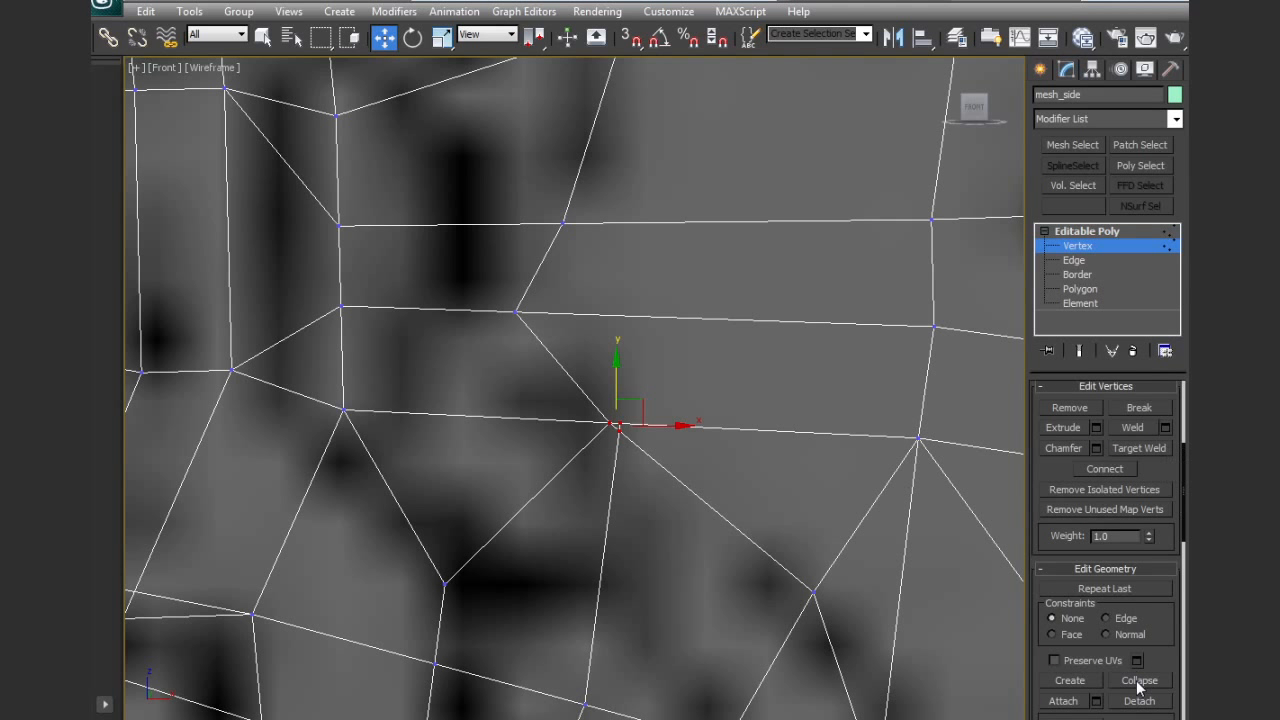
pyautogui.moveTo(590, 443); pyautogui.dragTo(625, 435, button='middle')
pyautogui.scroll(-2, 615, 420)
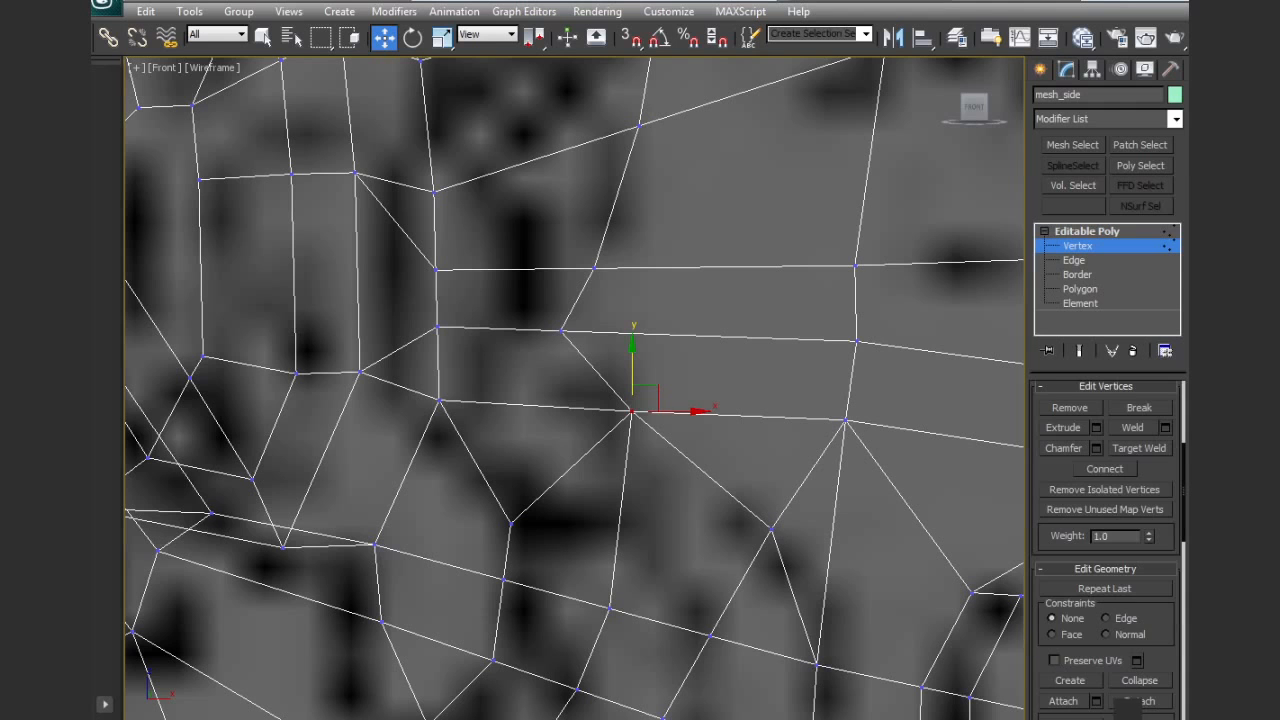
pyautogui.scroll(-5, 1105, 550)
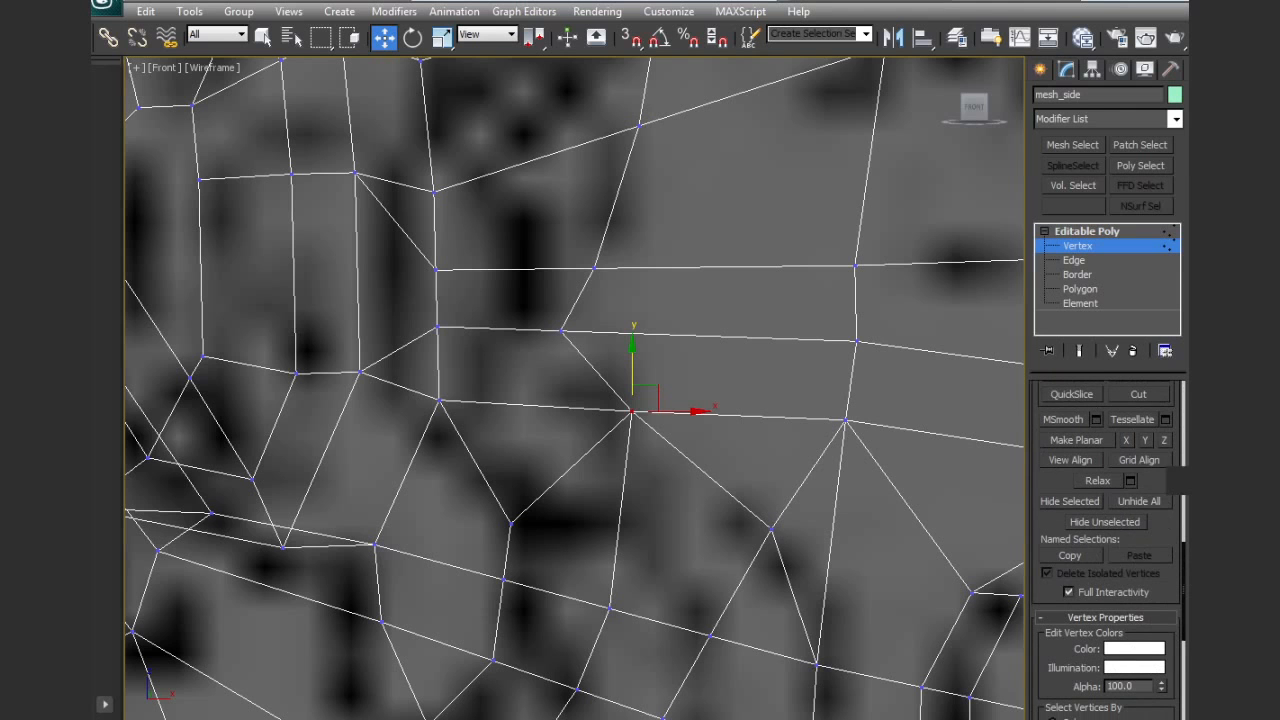
pyautogui.click(1138, 394)
pyautogui.scroll(-4, 629, 366)
pyautogui.moveTo(727, 467); pyautogui.dragTo(694, 414, button='middle')
# Select the beard polygons on the chin, the front of the jaw and under the chin
pyautogui.click(1081, 291)
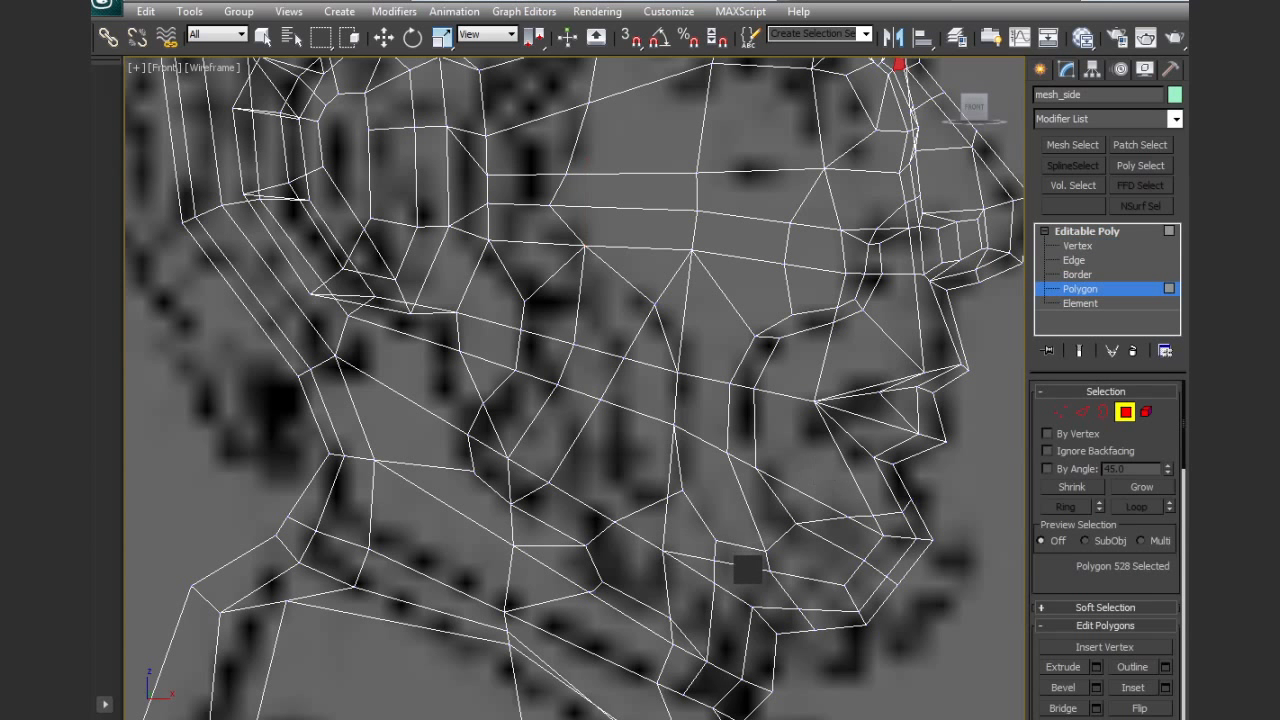
pyautogui.press('q')
pyautogui.moveTo(783, 635); pyautogui.dragTo(779, 590, button='middle')
pyautogui.moveTo(721, 634); pyautogui.dragTo(719, 632)
pyautogui.keyDown('ctrl'); pyautogui.moveTo(852, 612); pyautogui.dragTo(762, 515); pyautogui.keyUp('ctrl')
pyautogui.keyDown('ctrl'); pyautogui.moveTo(927, 588); pyautogui.dragTo(861, 478); pyautogui.keyUp('ctrl')
pyautogui.keyDown('ctrl'); pyautogui.click(690, 552); pyautogui.keyUp('ctrl')
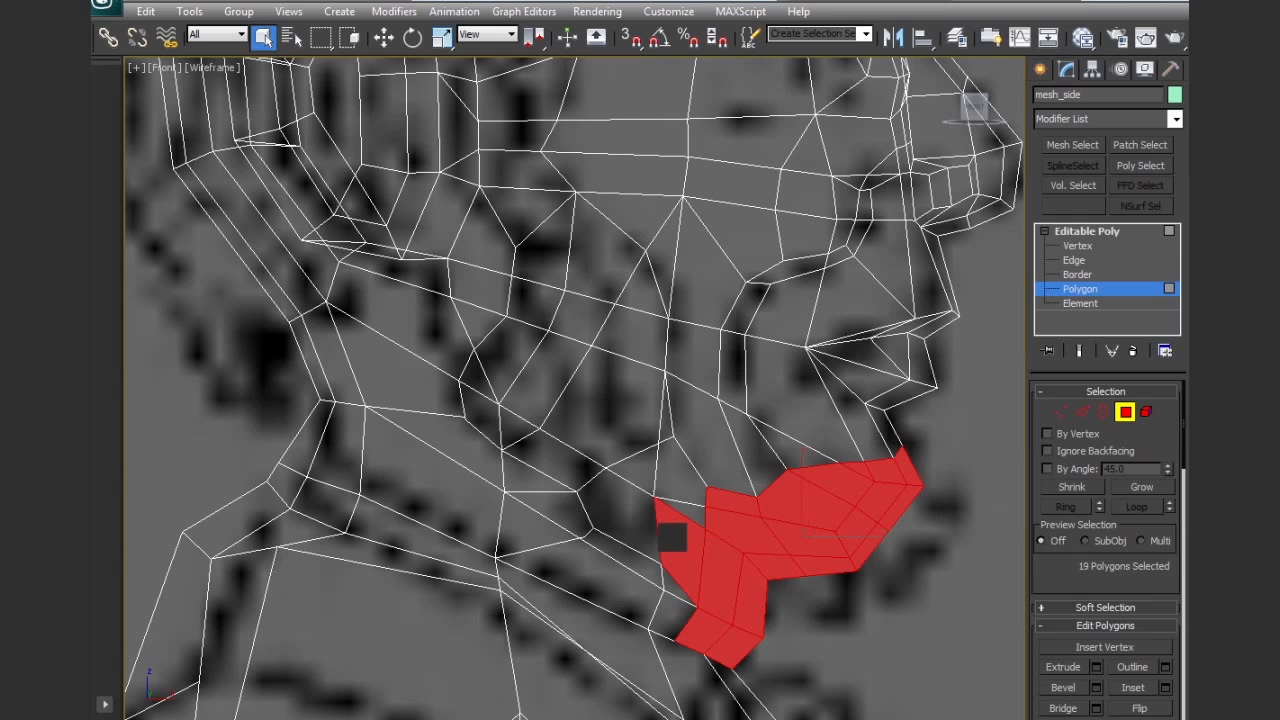
# Add the polygons along the jawline, from the chin back to the jaw corner, to the selection
pyautogui.keyDown('ctrl'); pyautogui.click(630, 514); pyautogui.keyUp('ctrl')
pyautogui.keyDown('ctrl'); pyautogui.click(685, 511); pyautogui.keyUp('ctrl')
pyautogui.keyDown('ctrl'); pyautogui.click(684, 483); pyautogui.keyUp('ctrl')
pyautogui.keyDown('ctrl'); pyautogui.click(571, 462); pyautogui.keyUp('ctrl')
pyautogui.keyDown('ctrl'); pyautogui.click(483, 420); pyautogui.keyUp('ctrl')
pyautogui.keyDown('ctrl'); pyautogui.click(480, 387); pyautogui.keyUp('ctrl')
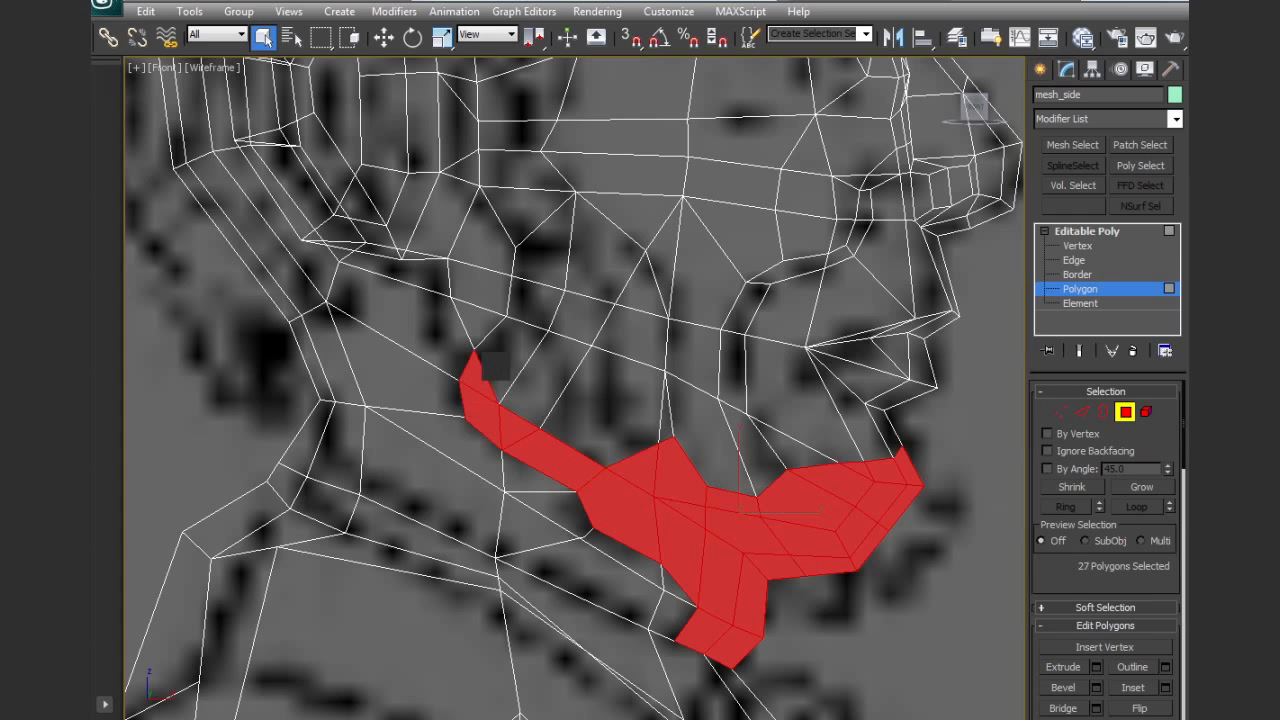
# Add the cheek polygons above the jawline, up to below the ear, to the selection to fill the beard area
pyautogui.keyDown('ctrl'); pyautogui.click(499, 359); pyautogui.keyUp('ctrl')
pyautogui.keyDown('ctrl'); pyautogui.click(517, 199); pyautogui.keyUp('ctrl')
pyautogui.keyDown('ctrl'); pyautogui.click(543, 245); pyautogui.keyUp('ctrl')
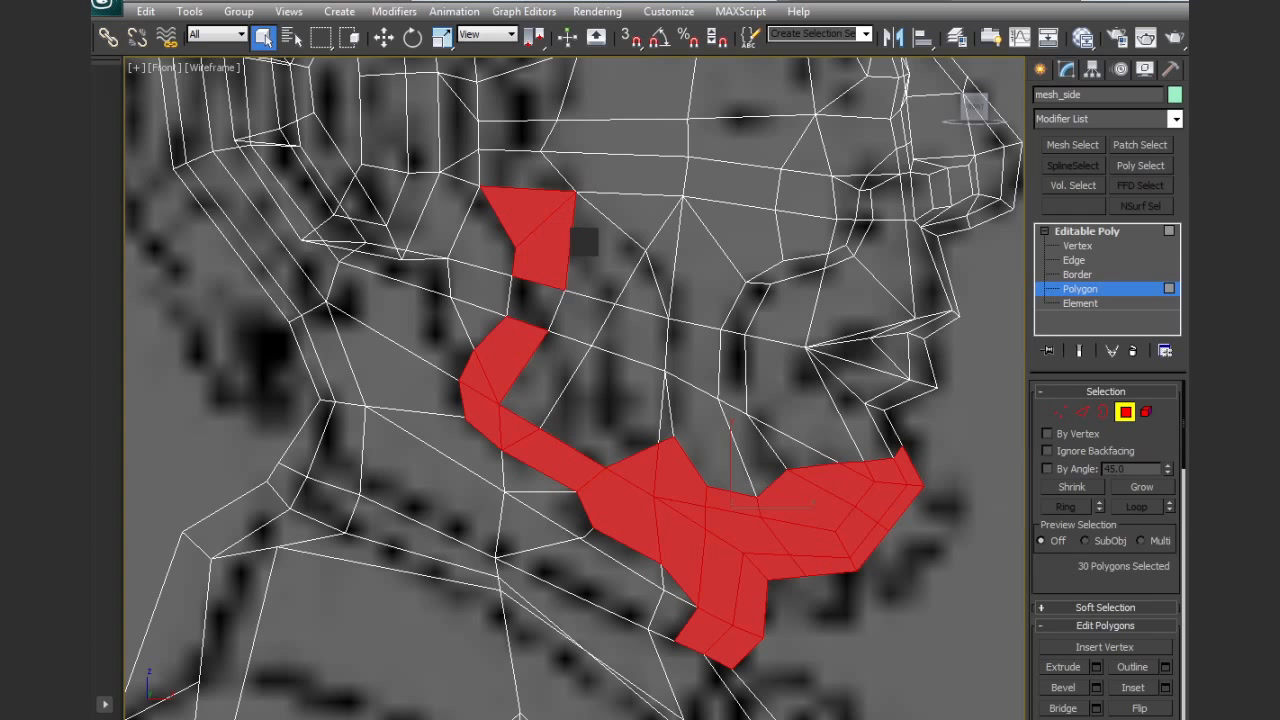
pyautogui.keyDown('ctrl'); pyautogui.click(605, 245); pyautogui.keyUp('ctrl')
pyautogui.keyDown('ctrl'); pyautogui.click(628, 335); pyautogui.keyUp('ctrl')
pyautogui.keyDown('ctrl'); pyautogui.click(640, 285); pyautogui.keyUp('ctrl')
pyautogui.keyDown('ctrl'); pyautogui.click(607, 410); pyautogui.keyUp('ctrl')
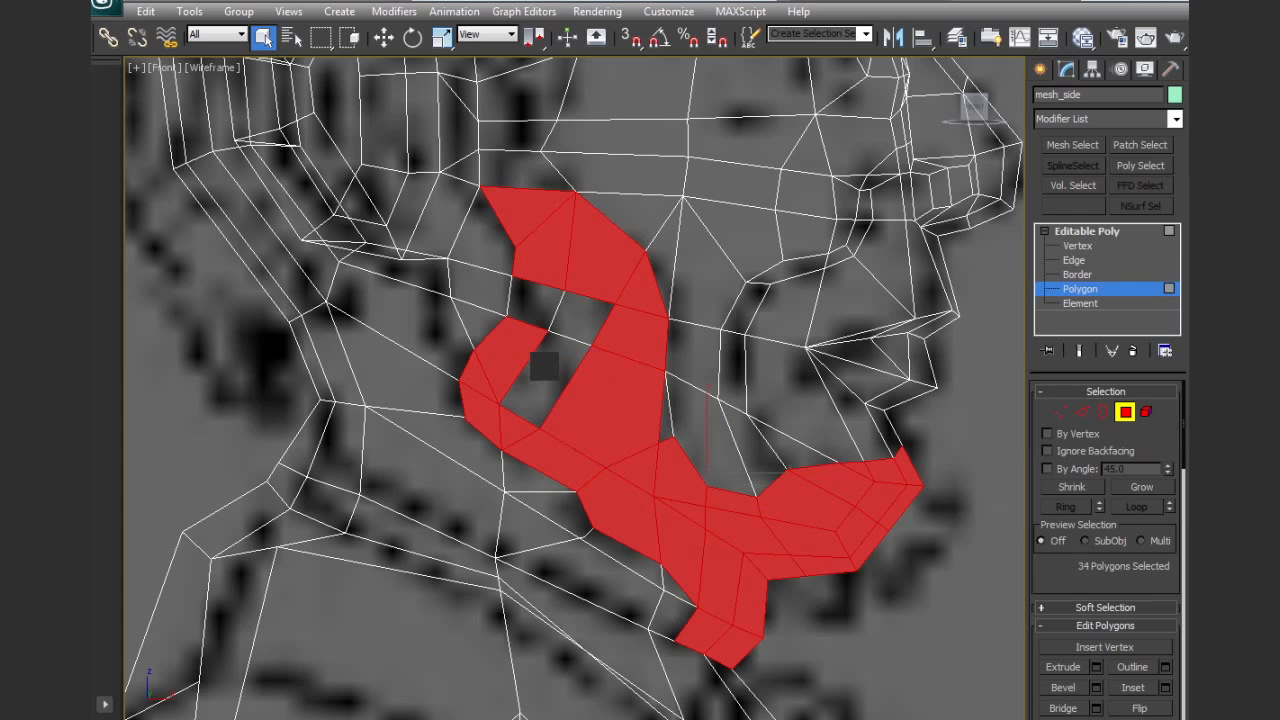
pyautogui.keyDown('ctrl'); pyautogui.click(544, 367); pyautogui.keyUp('ctrl')
pyautogui.keyDown('ctrl'); pyautogui.click(580, 314); pyautogui.keyUp('ctrl')
pyautogui.keyDown('ctrl'); pyautogui.click(549, 306); pyautogui.keyUp('ctrl')
# Add the column of sideburn polygons in front of the ear to the selection
pyautogui.moveTo(675, 365); pyautogui.dragTo(643, 477, button='middle')
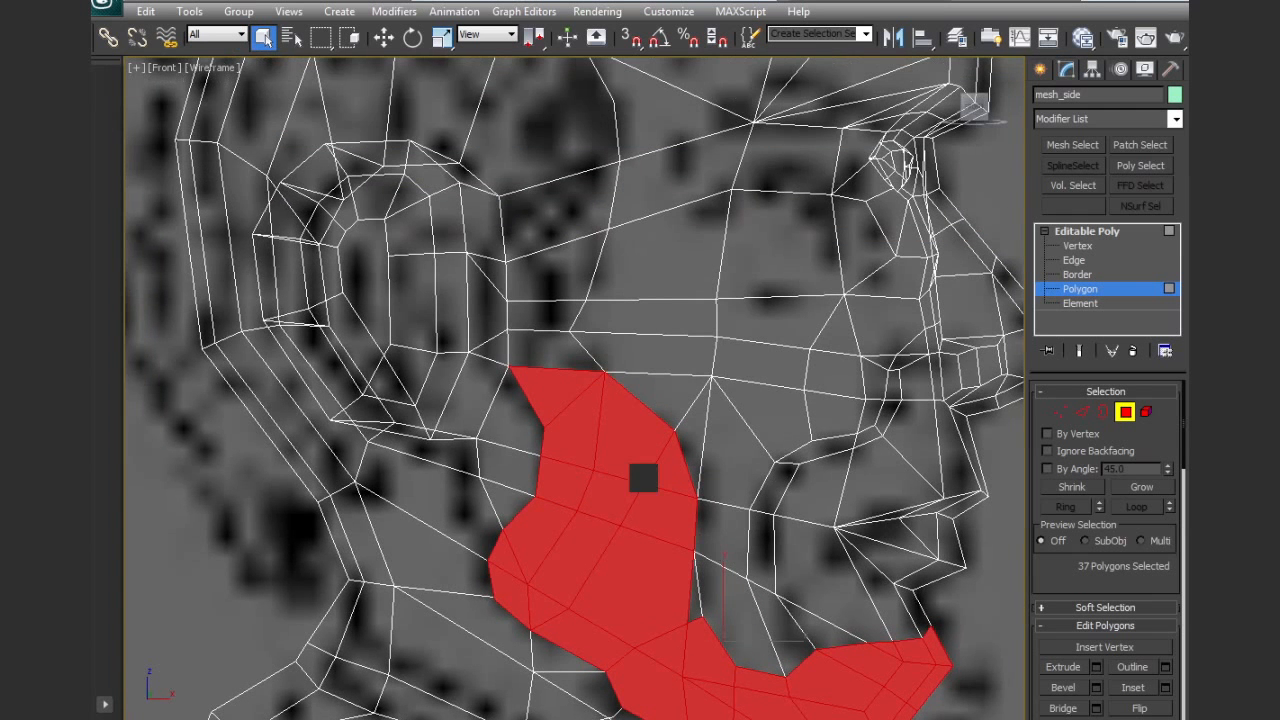
pyautogui.keyDown('ctrl'); pyautogui.click(545, 350); pyautogui.keyUp('ctrl')
pyautogui.keyDown('ctrl'); pyautogui.click(538, 316); pyautogui.keyUp('ctrl')
pyautogui.keyDown('ctrl'); pyautogui.click(550, 250); pyautogui.keyUp('ctrl')
pyautogui.keyDown('ctrl'); pyautogui.click(548, 242); pyautogui.keyUp('ctrl')
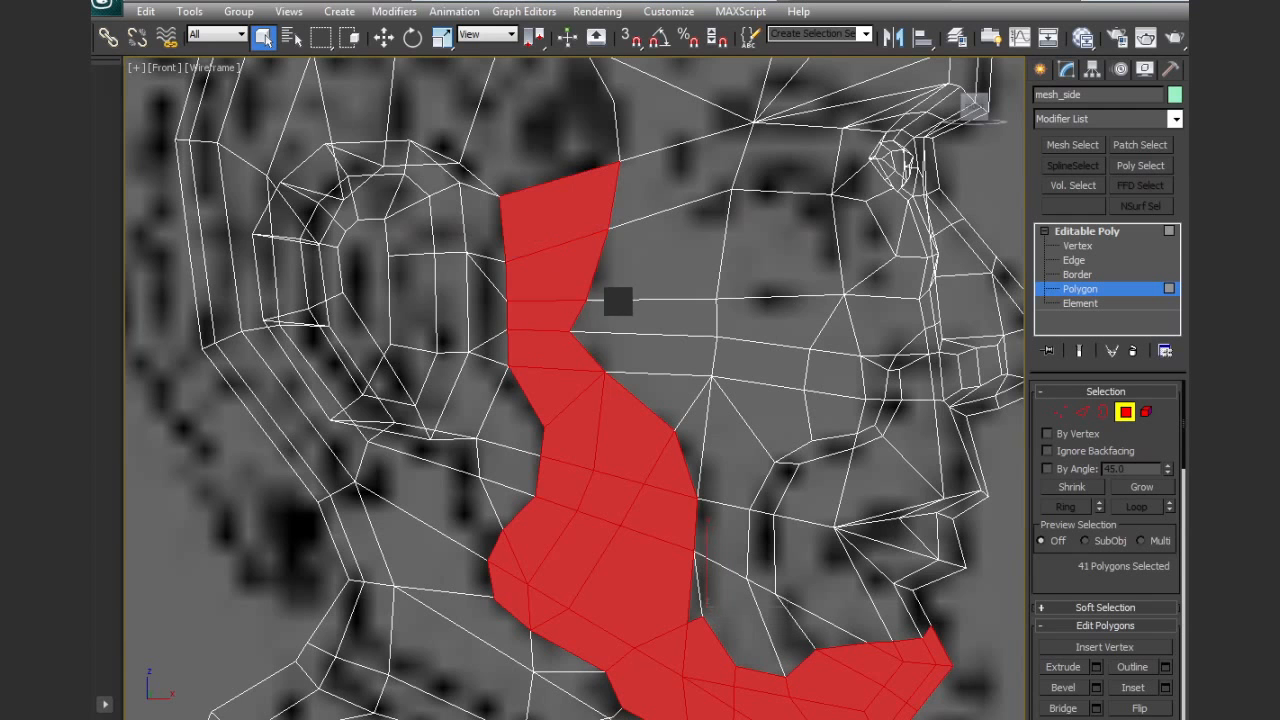
# Add the hair polygons across the top, side and back of the head to the selection
pyautogui.scroll(-3, 616, 295)
pyautogui.moveTo(614, 294); pyautogui.dragTo(611, 399, button='middle')
pyautogui.moveTo(601, 271); pyautogui.dragTo(584, 327, button='middle')
pyautogui.keyDown('ctrl'); pyautogui.moveTo(544, 110); pyautogui.dragTo(664, 217); pyautogui.keyUp('ctrl')
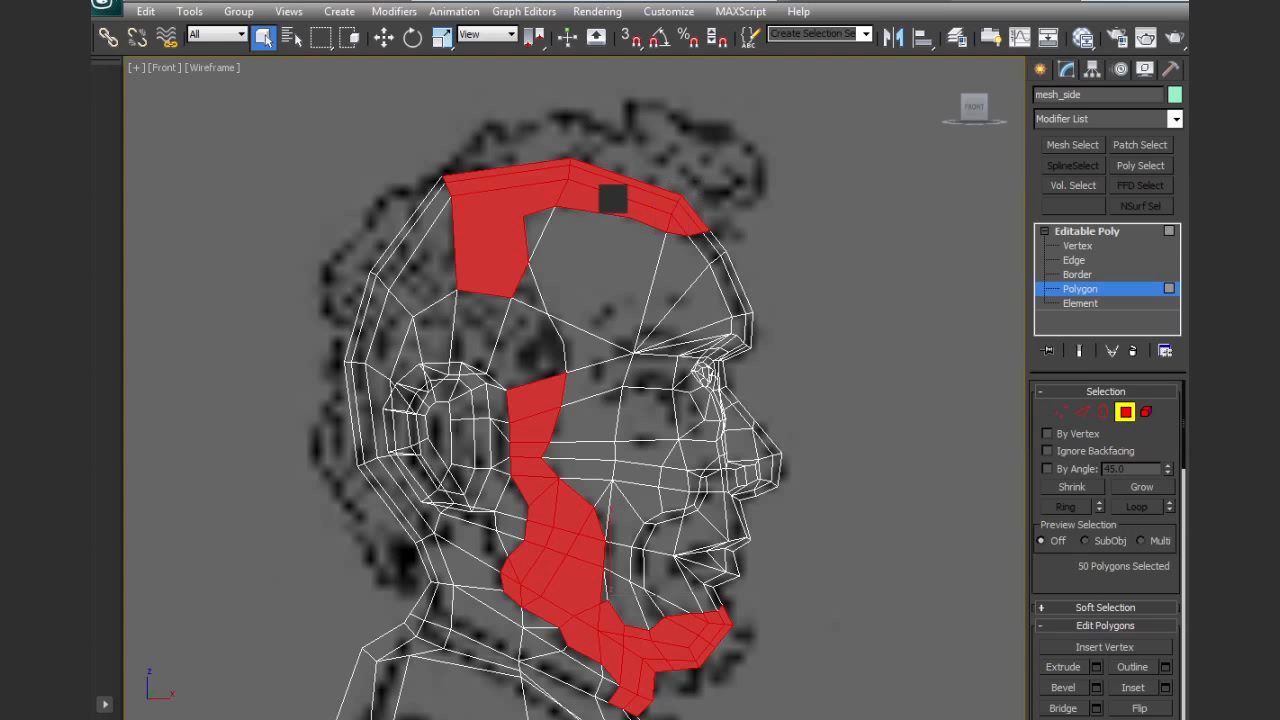
pyautogui.keyDown('ctrl'); pyautogui.moveTo(350, 181); pyautogui.dragTo(465, 311); pyautogui.keyUp('ctrl')
pyautogui.keyDown('ctrl'); pyautogui.click(520, 314); pyautogui.keyUp('ctrl')
pyautogui.keyDown('ctrl'); pyautogui.click(522, 293); pyautogui.keyUp('ctrl')
pyautogui.keyDown('ctrl'); pyautogui.click(411, 354); pyautogui.keyUp('ctrl')
pyautogui.keyDown('ctrl'); pyautogui.moveTo(297, 361); pyautogui.dragTo(382, 492); pyautogui.keyUp('ctrl')
# Add the remaining hair polygons directly behind the ear to the selection
pyautogui.scroll(5, 380, 480)
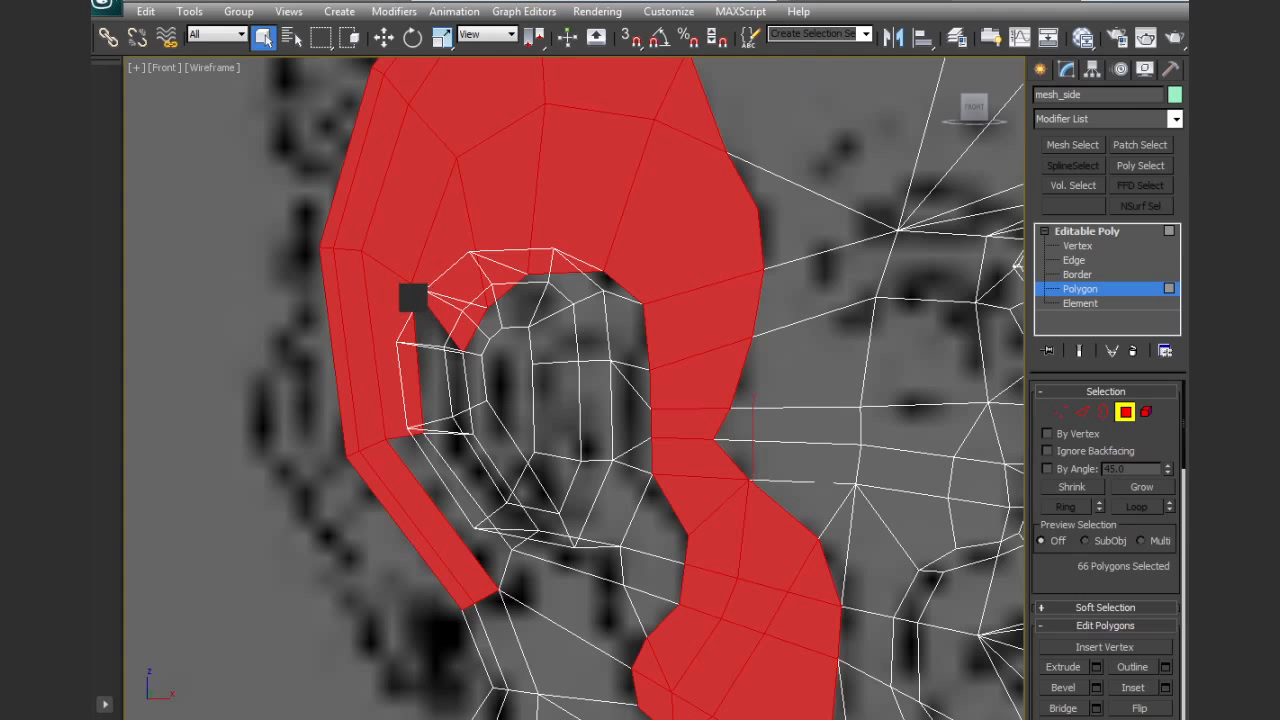
pyautogui.keyDown('ctrl'); pyautogui.click(414, 298); pyautogui.keyUp('ctrl')
pyautogui.keyDown('ctrl'); pyautogui.click(434, 491); pyautogui.keyUp('ctrl')
pyautogui.moveTo(539, 555); pyautogui.dragTo(626, 446, button='middle')
pyautogui.keyDown('ctrl'); pyautogui.click(645, 432); pyautogui.keyUp('ctrl')
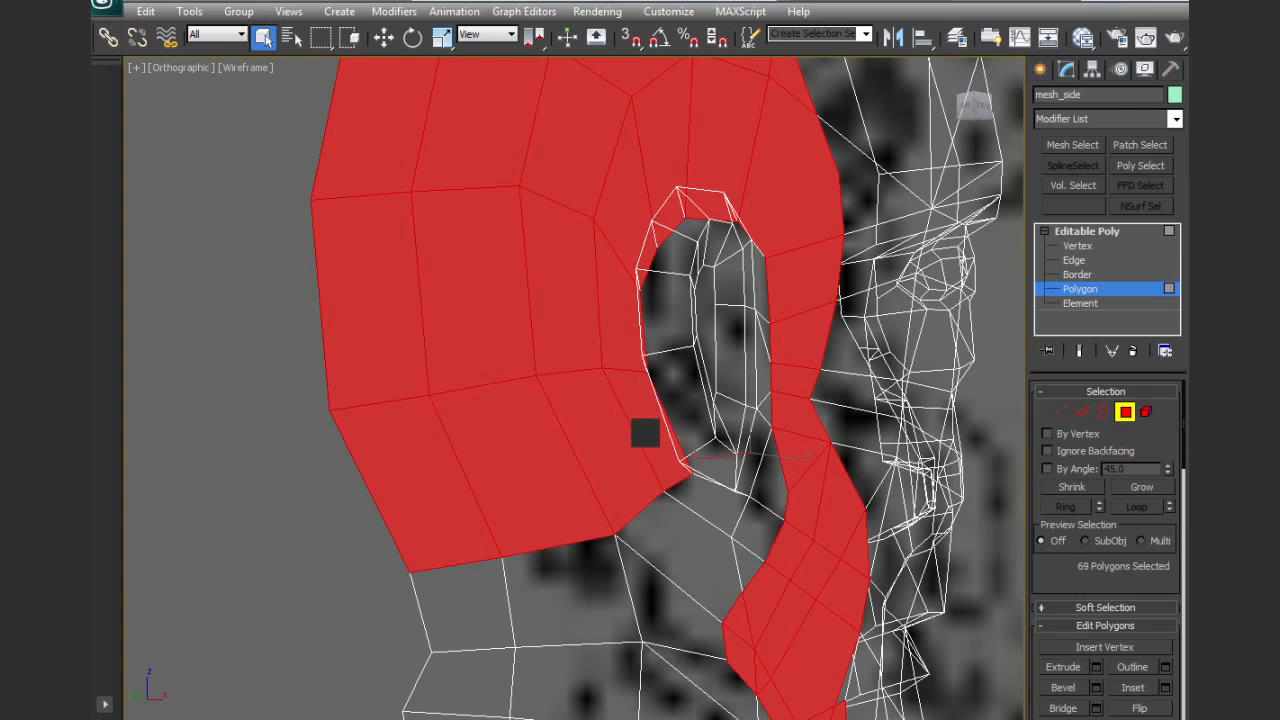
pyautogui.press('f')
pyautogui.moveTo(666, 488); pyautogui.dragTo(668, 404, button='middle')
pyautogui.scroll(-2, 667, 425)
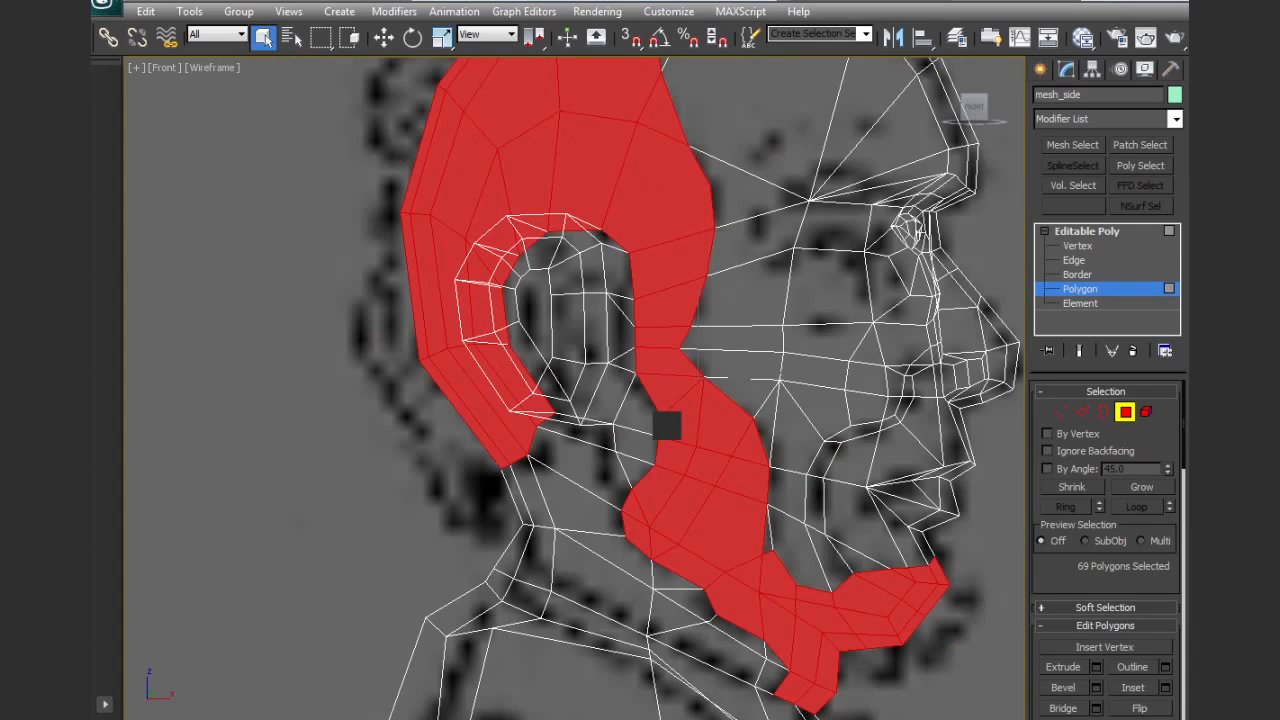
pyautogui.moveTo(779, 465); pyautogui.dragTo(651, 452, button='middle')
pyautogui.scroll(-2, 754, 484)
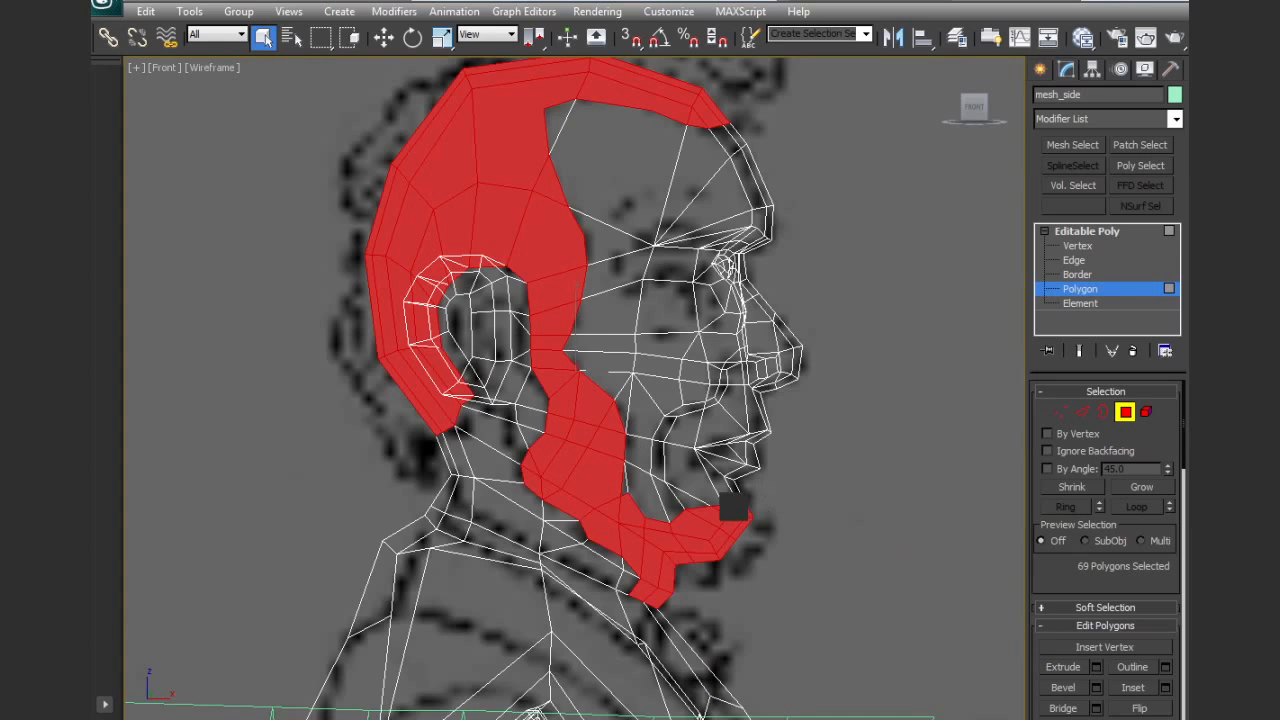
pyautogui.scroll(4, 731, 505)
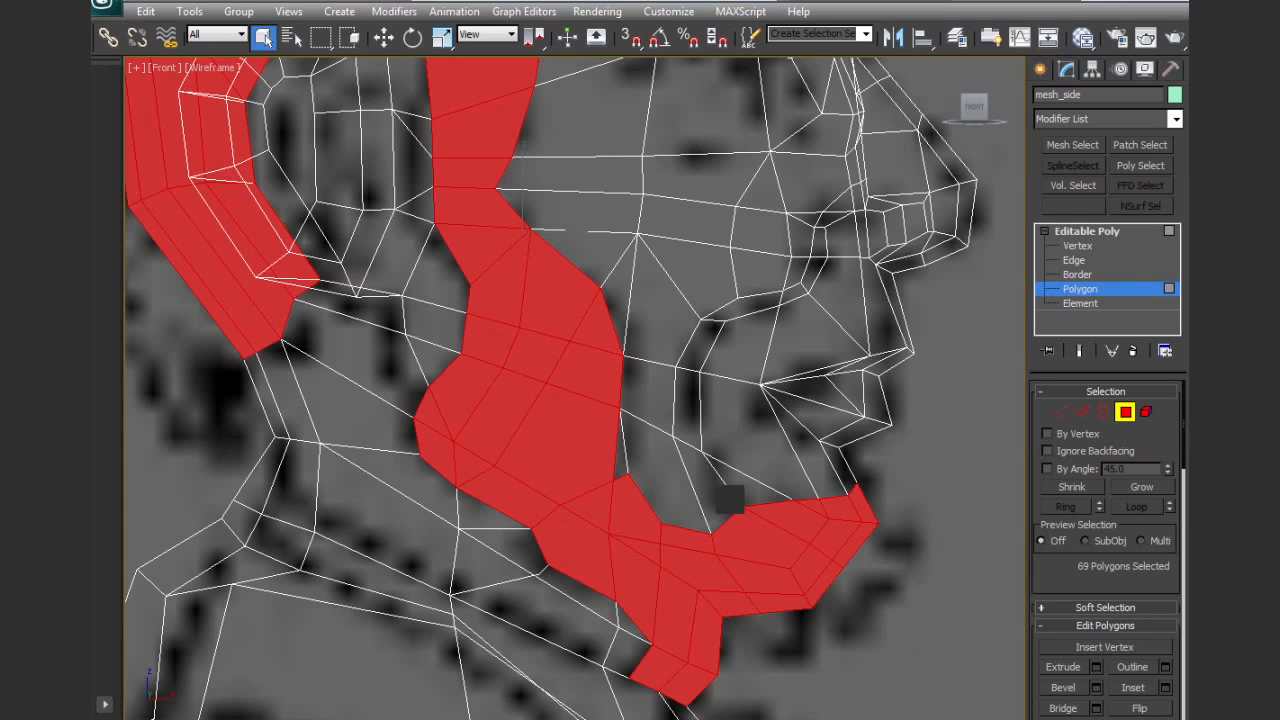
# Add the missing narrow cheek polygon at the front edge of the beard area to the selection
pyautogui.press('F3')
pyautogui.press('F2')
pyautogui.moveTo(707, 515)
pyautogui.mouseDown(button='middle')
pyautogui.moveTo(677, 486)
pyautogui.moveTo(688, 515)
pyautogui.mouseUp(button='middle')
pyautogui.press('F3')
pyautogui.press('F3')
pyautogui.press('F2')
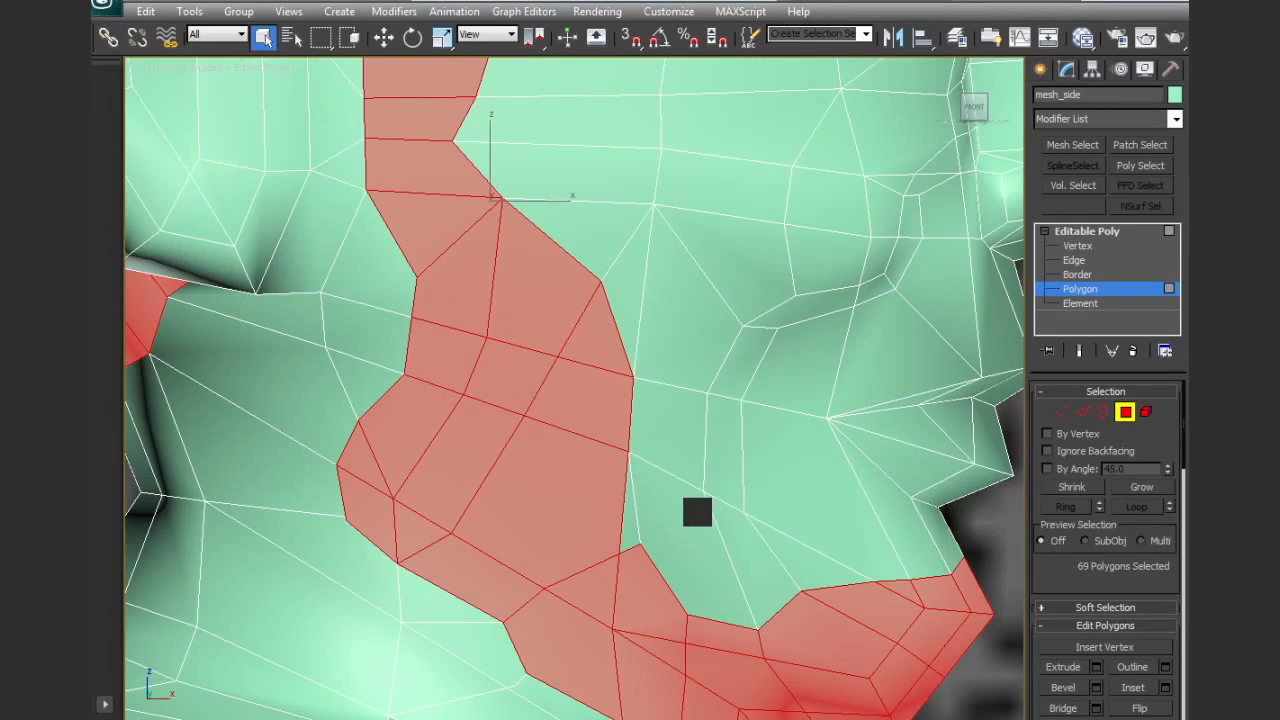
pyautogui.scroll(-3, 697, 511)
pyautogui.keyDown('ctrl'); pyautogui.click(603, 456); pyautogui.keyUp('ctrl')
pyautogui.moveTo(678, 471); pyautogui.dragTo(684, 497, button='middle')
pyautogui.scroll(-3, 717, 488)
pyautogui.moveTo(690, 345); pyautogui.dragTo(690, 387, button='middle')
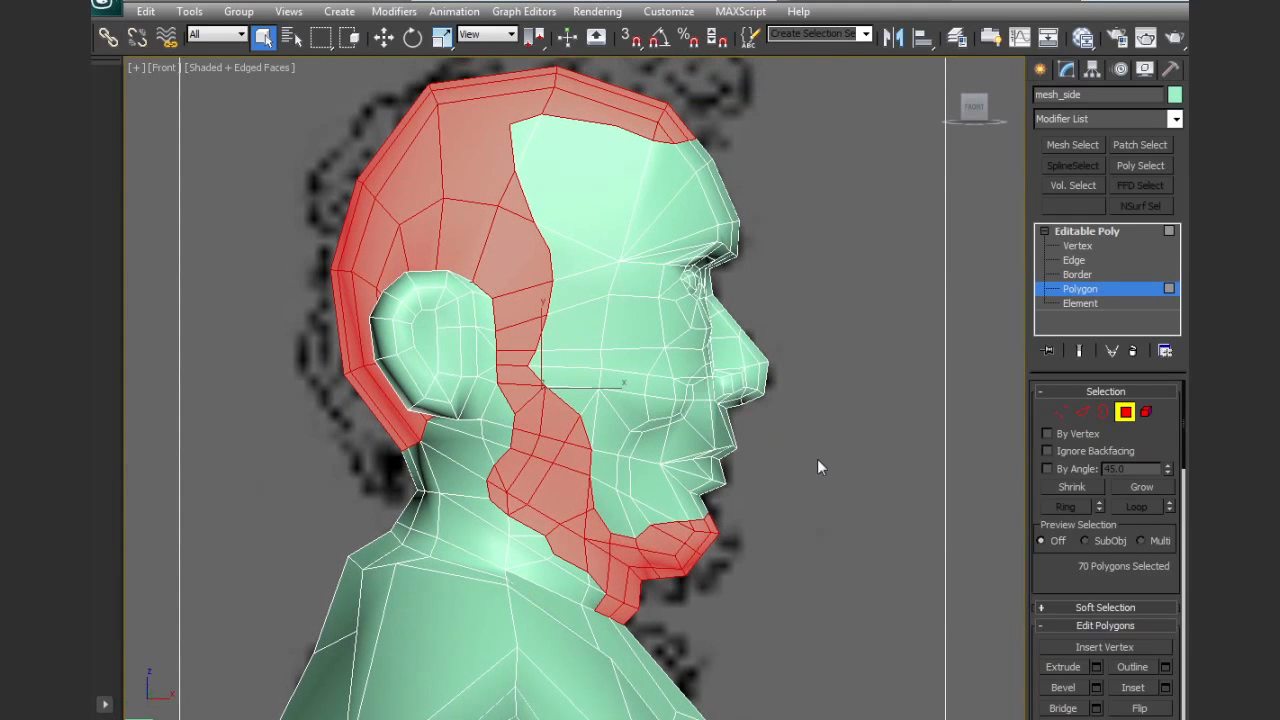
# Preview a Local Normal bevel on the hair and beard polygons with height 0.63 and outline -0.1, and cancel it
pyautogui.click(1096, 687)
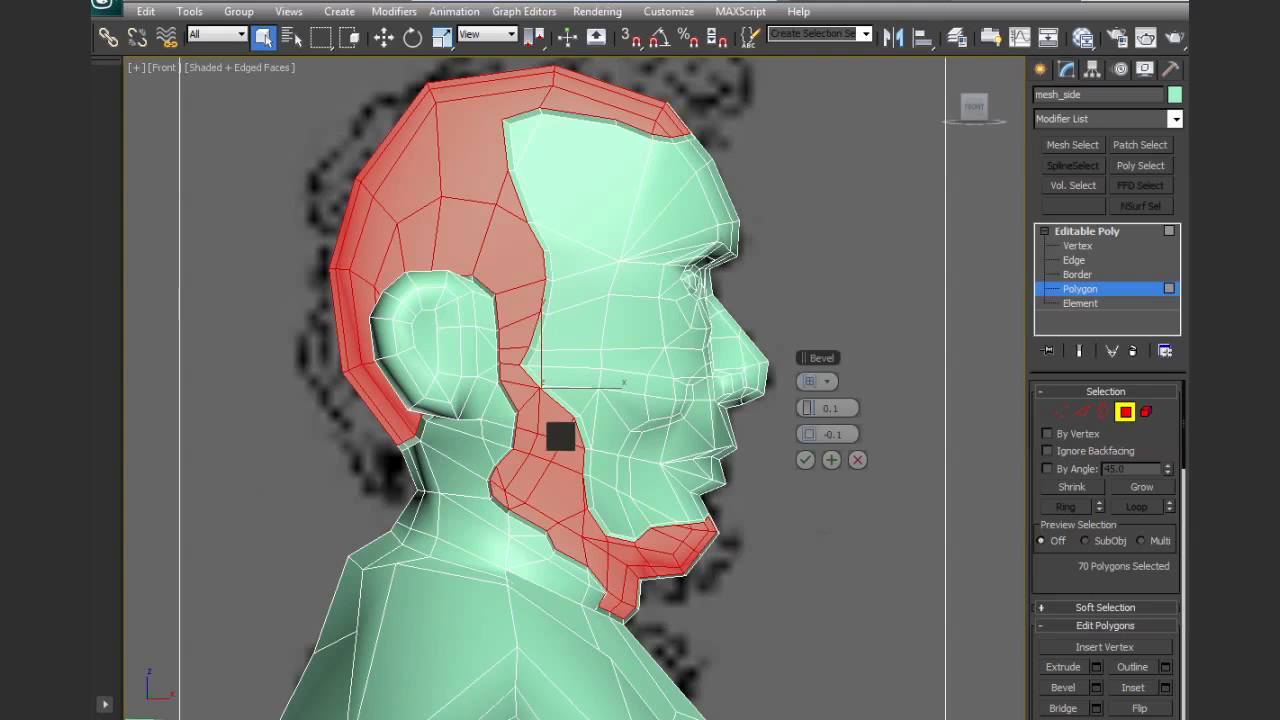
pyautogui.keyDown('alt'); pyautogui.moveTo(606, 354); pyautogui.dragTo(538, 427, button='middle'); pyautogui.keyUp('alt')
pyautogui.click(817, 380)
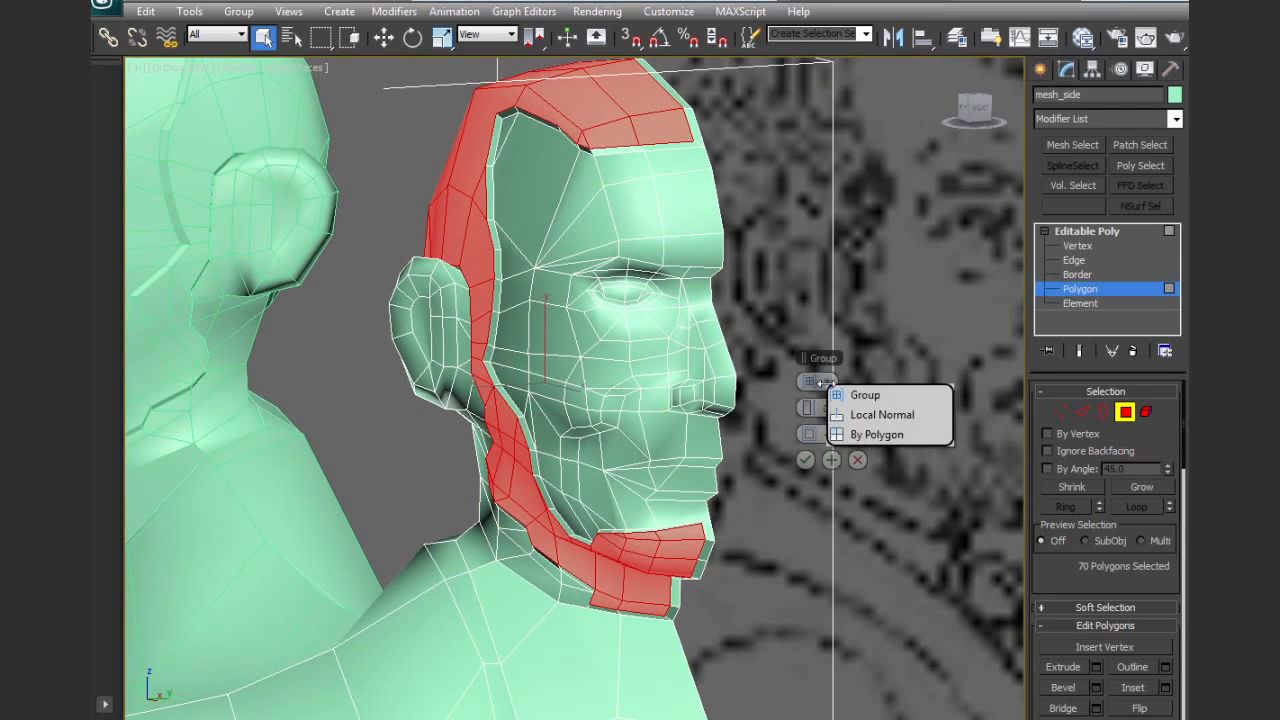
pyautogui.click(866, 417)
pyautogui.keyDown('alt'); pyautogui.moveTo(727, 456); pyautogui.dragTo(760, 438, button='middle'); pyautogui.keyUp('alt')
pyautogui.moveTo(808, 408); pyautogui.dragTo(810, 407)
pyautogui.keyDown('alt'); pyautogui.moveTo(712, 432); pyautogui.dragTo(781, 404, button='middle'); pyautogui.keyUp('alt')
pyautogui.moveTo(612, 290); pyautogui.dragTo(609, 375, button='middle')
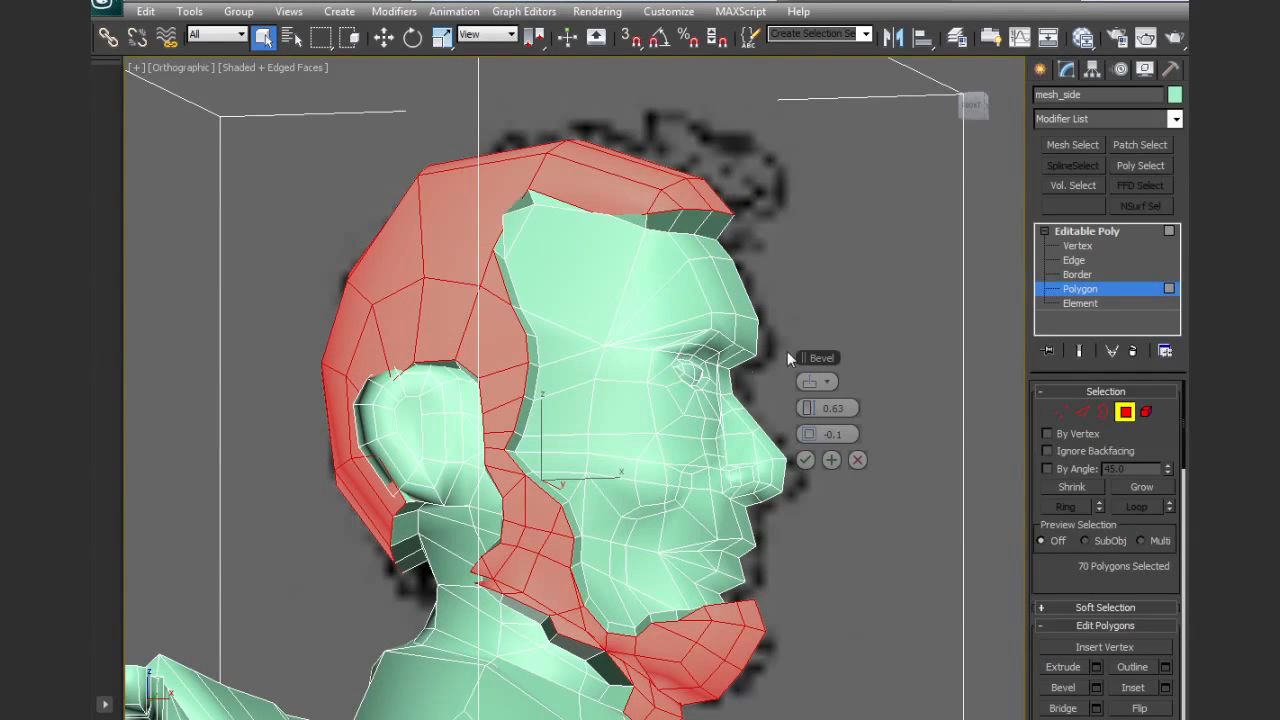
pyautogui.click(856, 460)
# Cut three new edges across the side hair polygons, connecting the upper-side, mid-side and above-ear vertices to the hairline
pyautogui.keyDown('alt'); pyautogui.moveTo(541, 291); pyautogui.dragTo(506, 222, button='middle'); pyautogui.keyUp('alt')
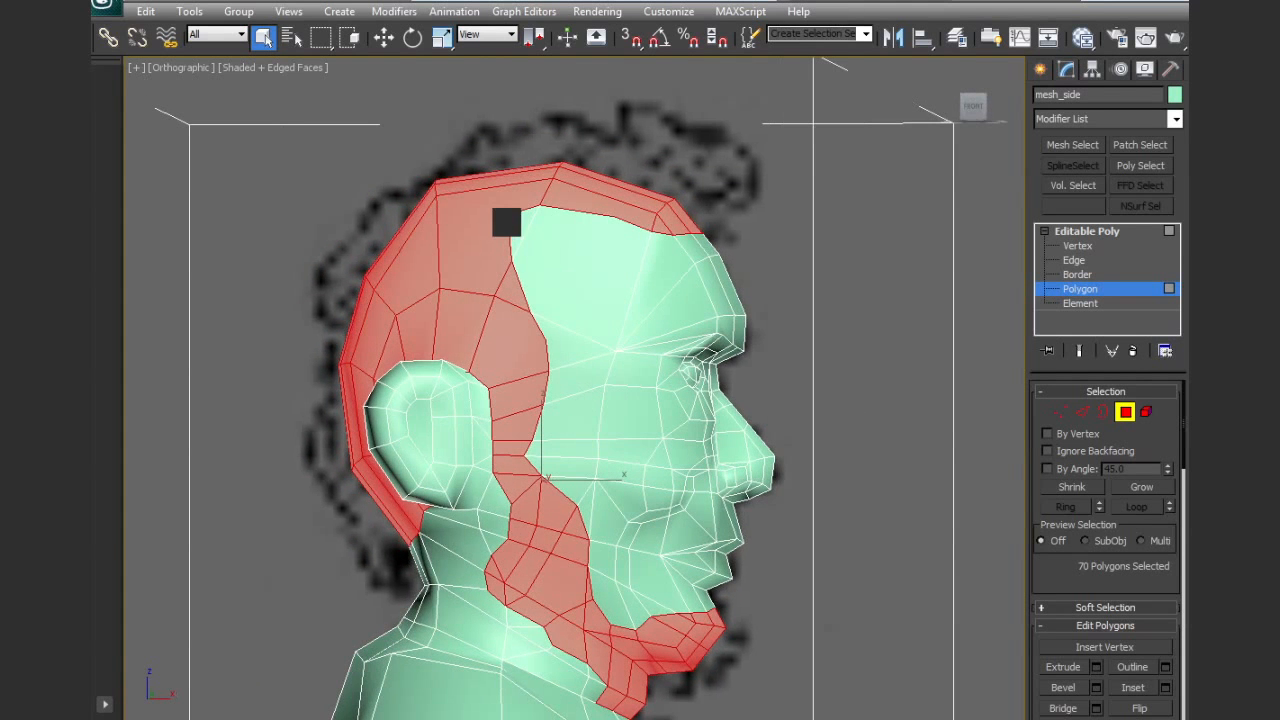
pyautogui.scroll(5, 584, 325)
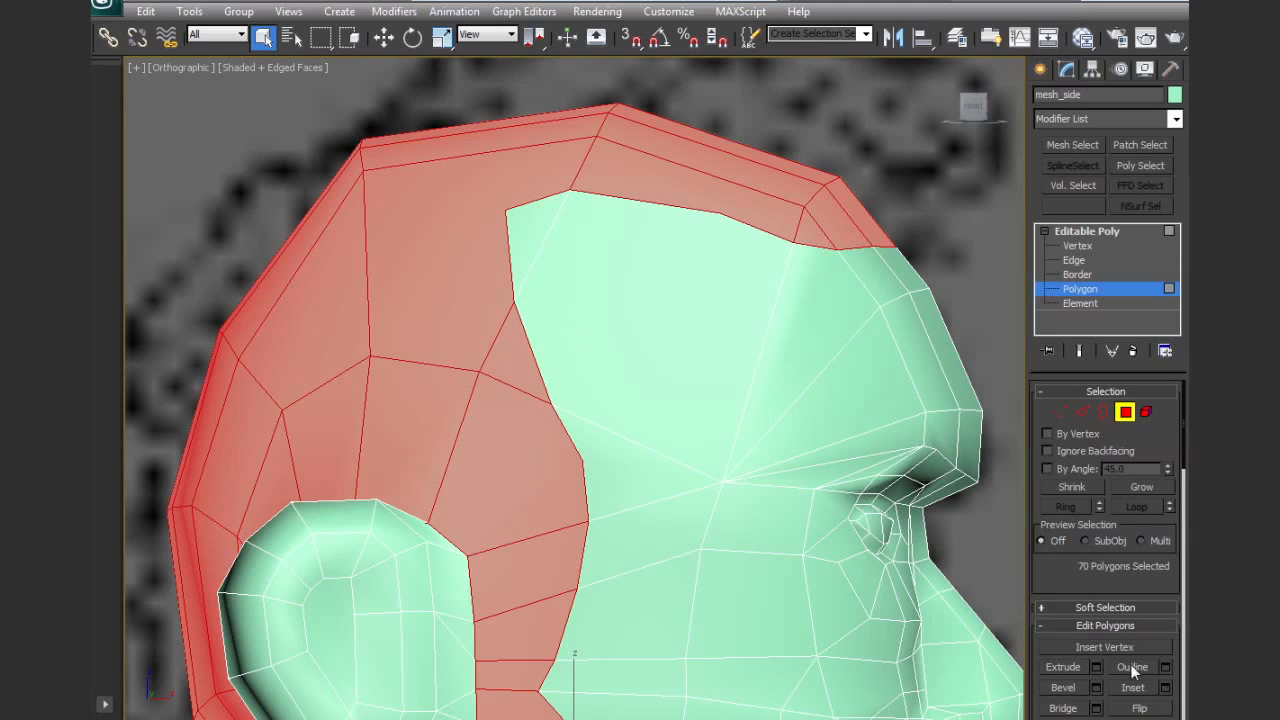
pyautogui.scroll(-5, 1125, 567)
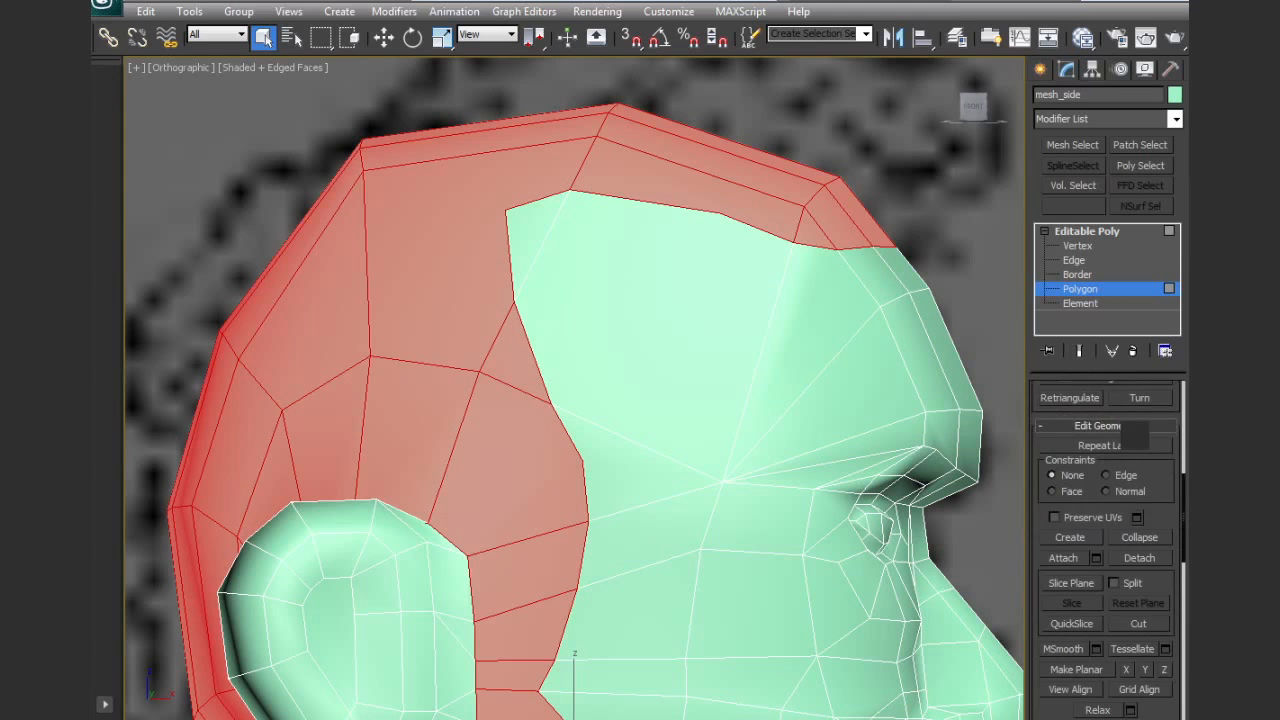
pyautogui.click(1138, 623)
pyautogui.click(362, 172)
pyautogui.rightClick(506, 209)
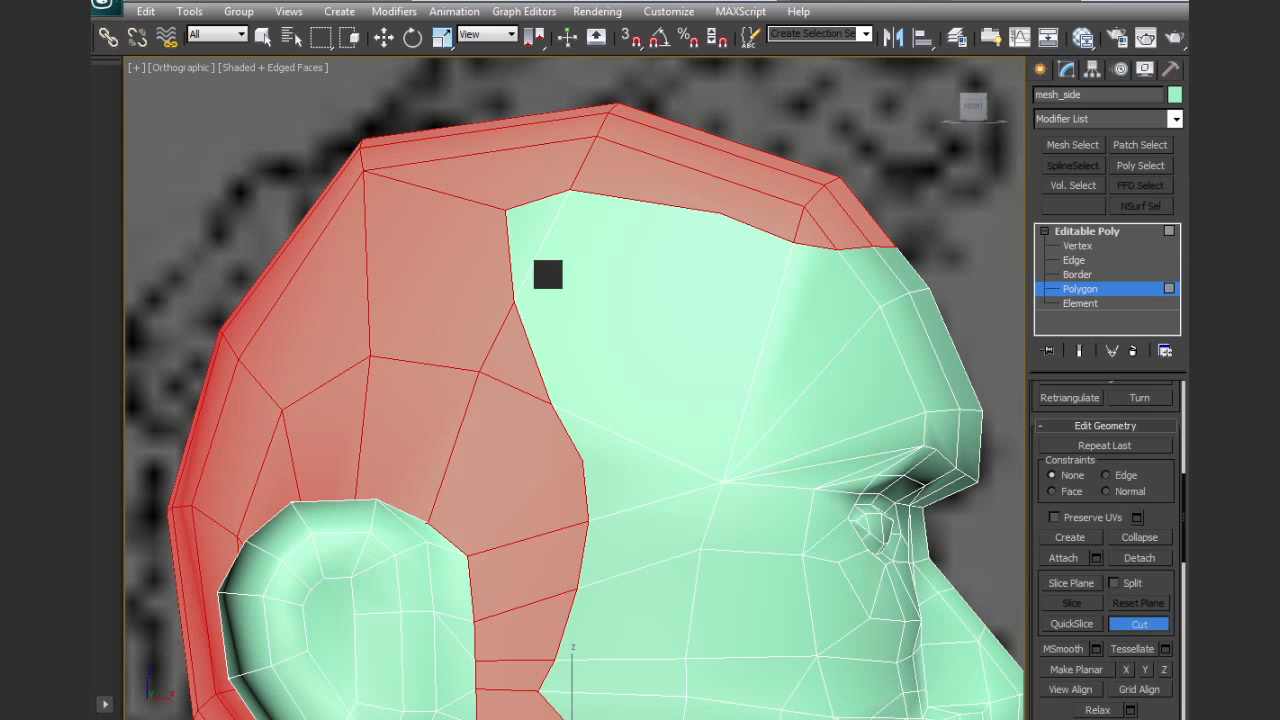
pyautogui.click(370, 355)
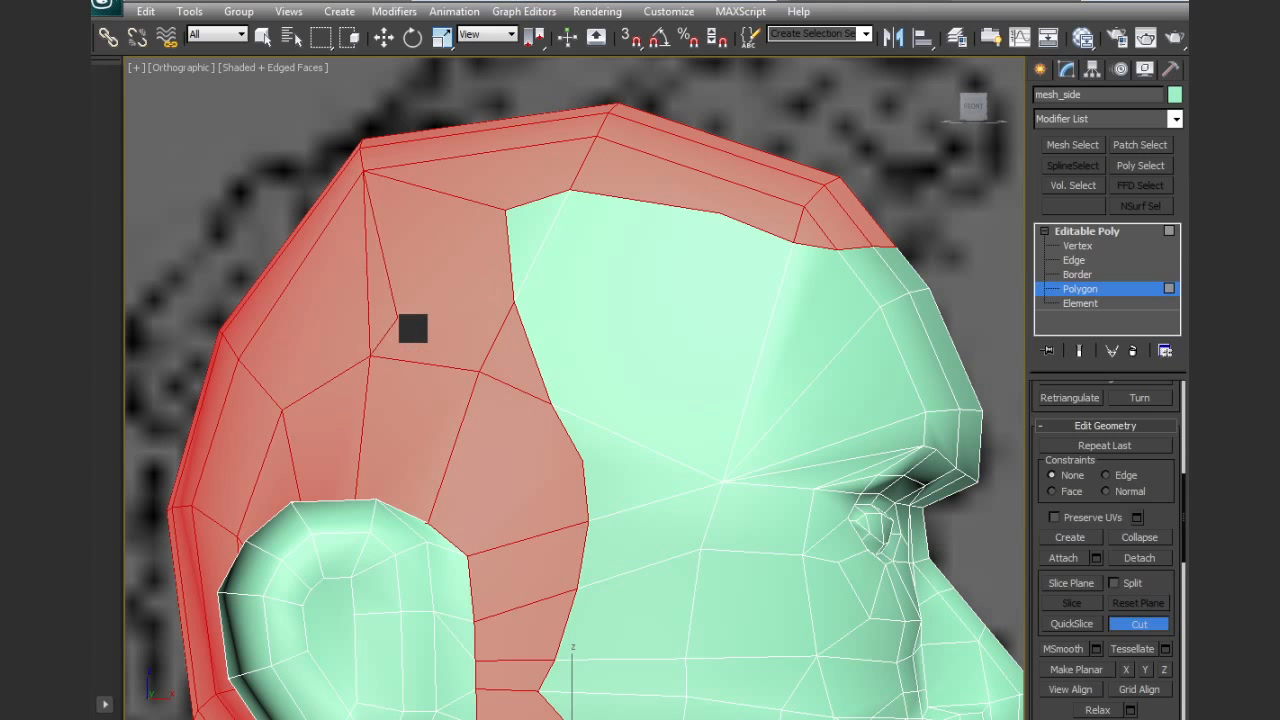
pyautogui.click(514, 301)
pyautogui.rightClick(512, 281)
pyautogui.click(428, 521)
pyautogui.rightClick(612, 446)
# Cut an edge from the upper hairline across the hair strip to the top of the head
pyautogui.moveTo(617, 440); pyautogui.dragTo(533, 548, button='middle')
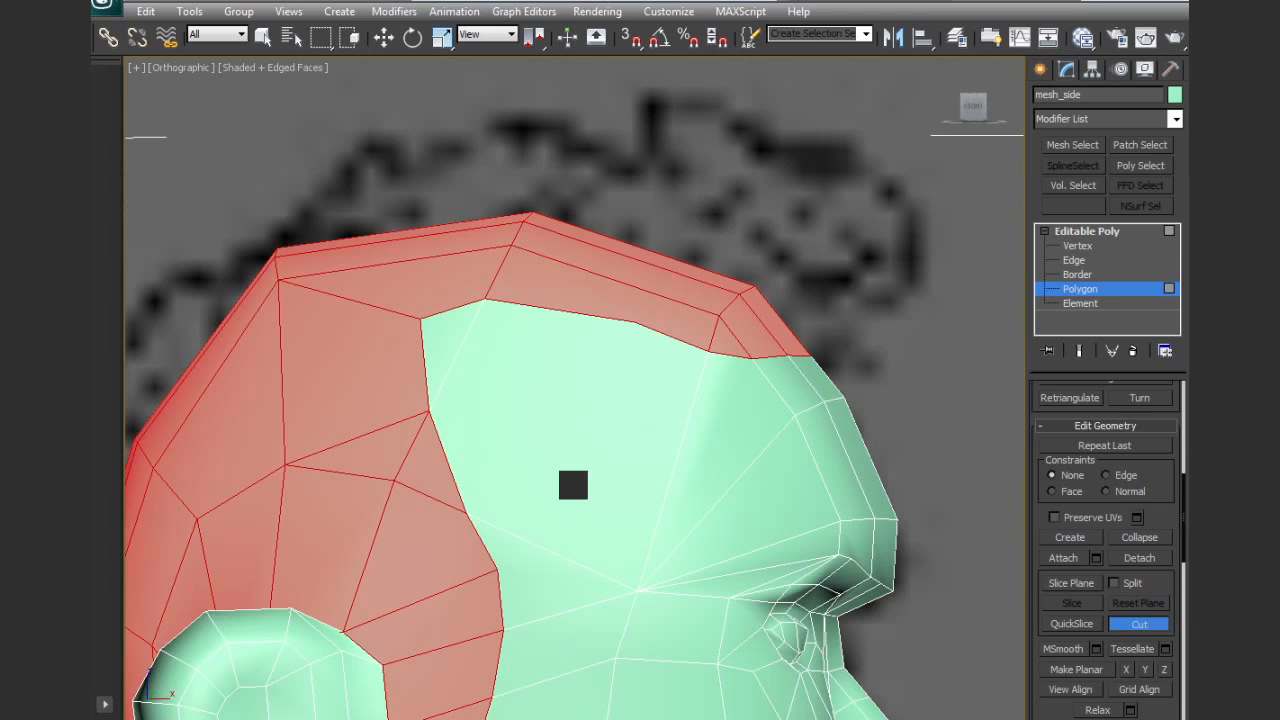
pyautogui.click(633, 321)
pyautogui.scroll(-4, 637, 340)
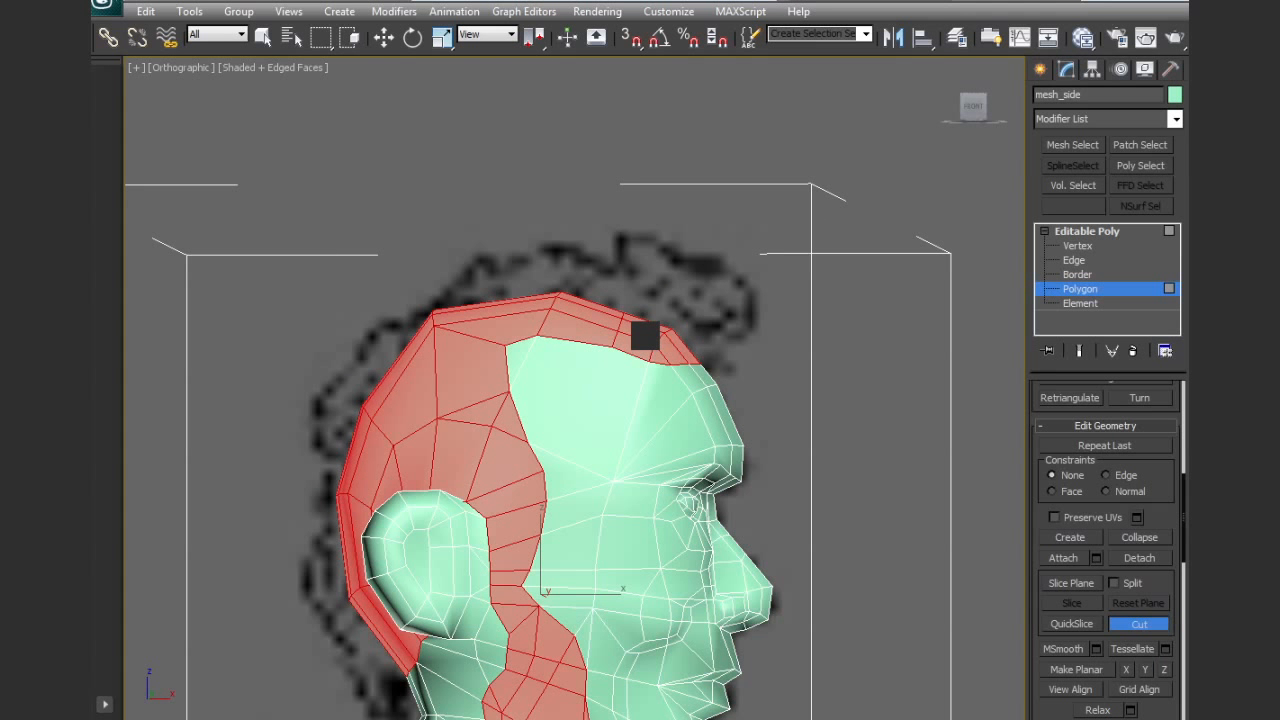
# Move the newly cut vertices on top of the head and the upper forehead vertices outward to round the head profile
pyautogui.press('1')
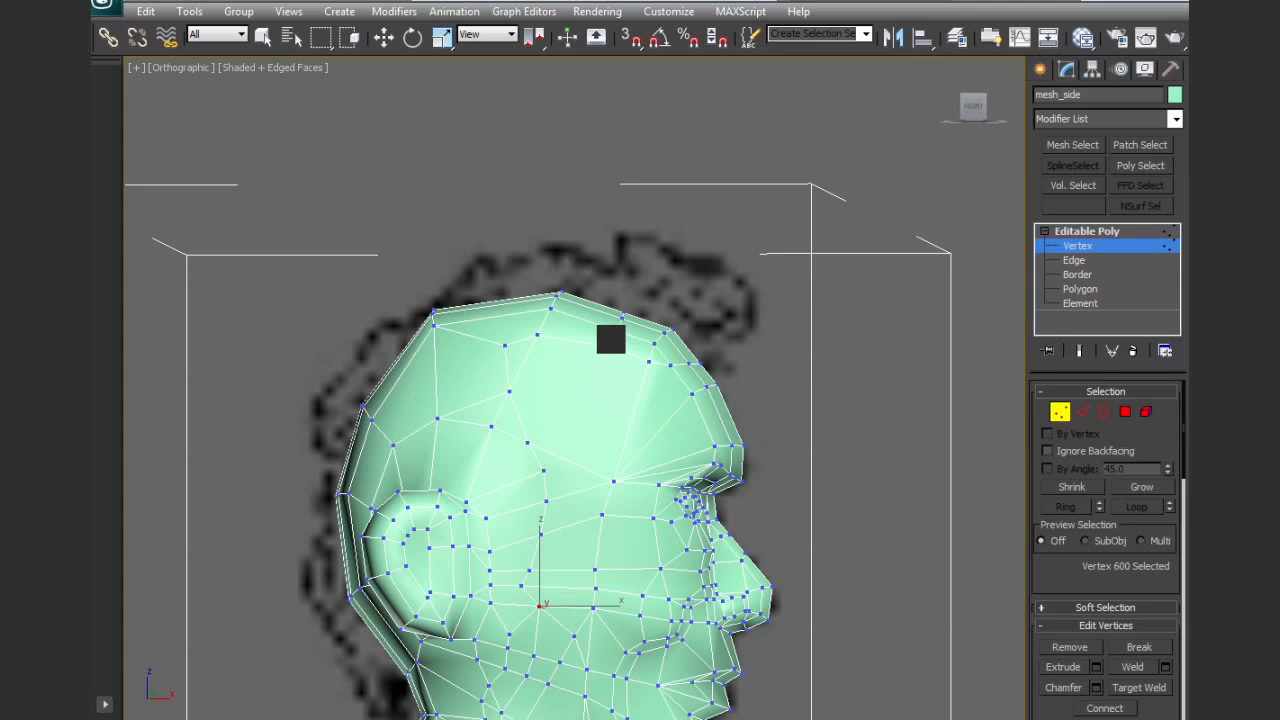
pyautogui.press('w')
pyautogui.moveTo(631, 364); pyautogui.dragTo(630, 363)
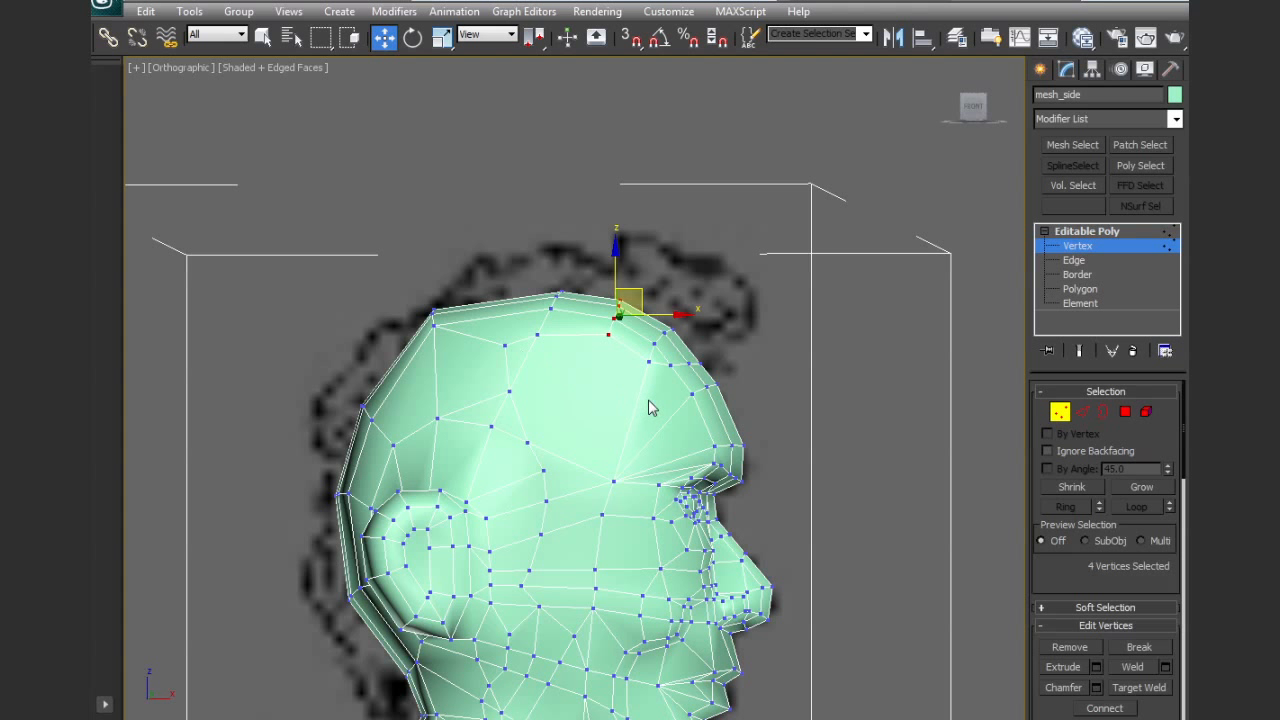
pyautogui.moveTo(697, 360); pyautogui.dragTo(717, 343)
pyautogui.moveTo(737, 391); pyautogui.dragTo(727, 386)
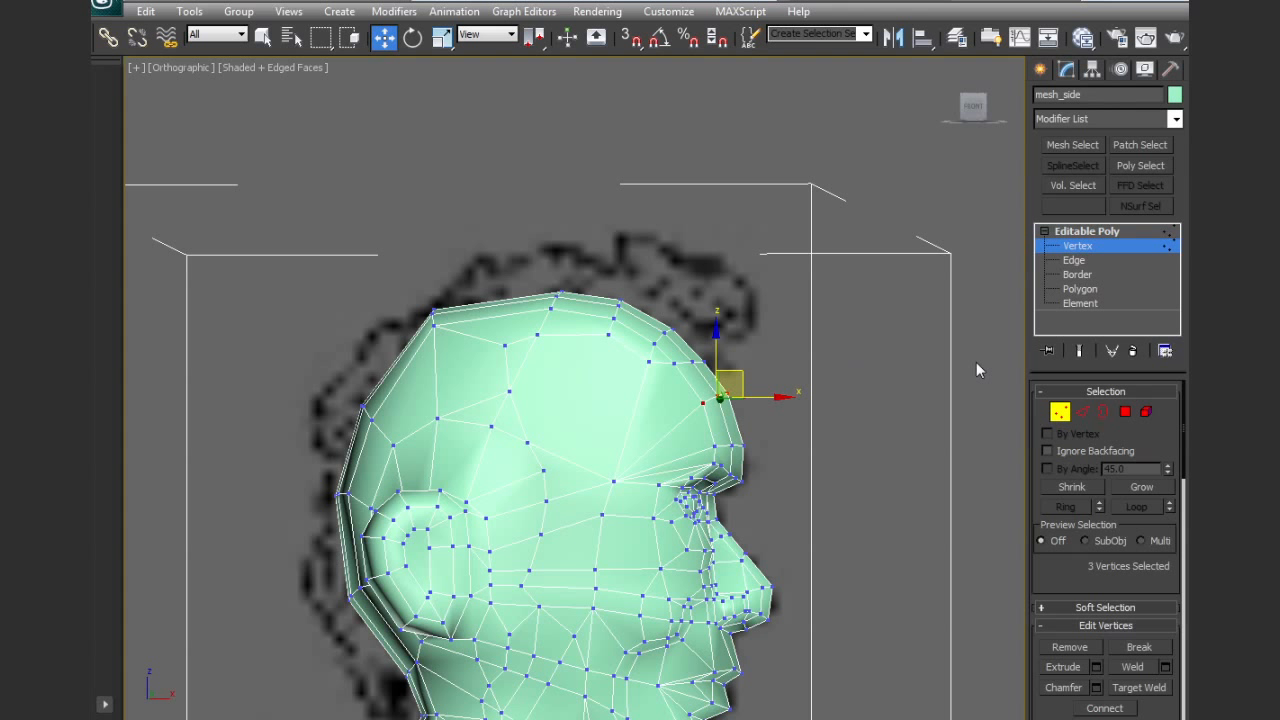
# Bevel the selected hair and beard polygons by Local Normal with height 0.63 and outline -0.1
pyautogui.click(1125, 413)
pyautogui.moveTo(650, 490); pyautogui.dragTo(640, 408, button='middle')
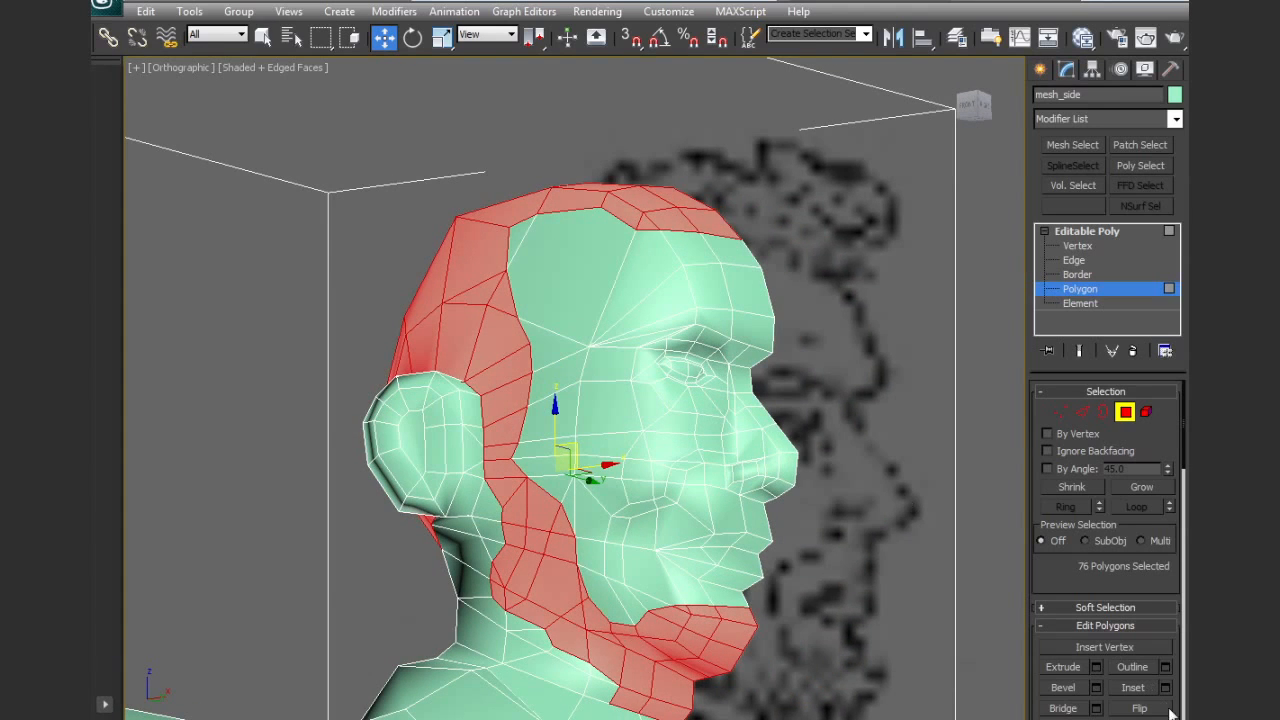
pyautogui.click(1097, 690)
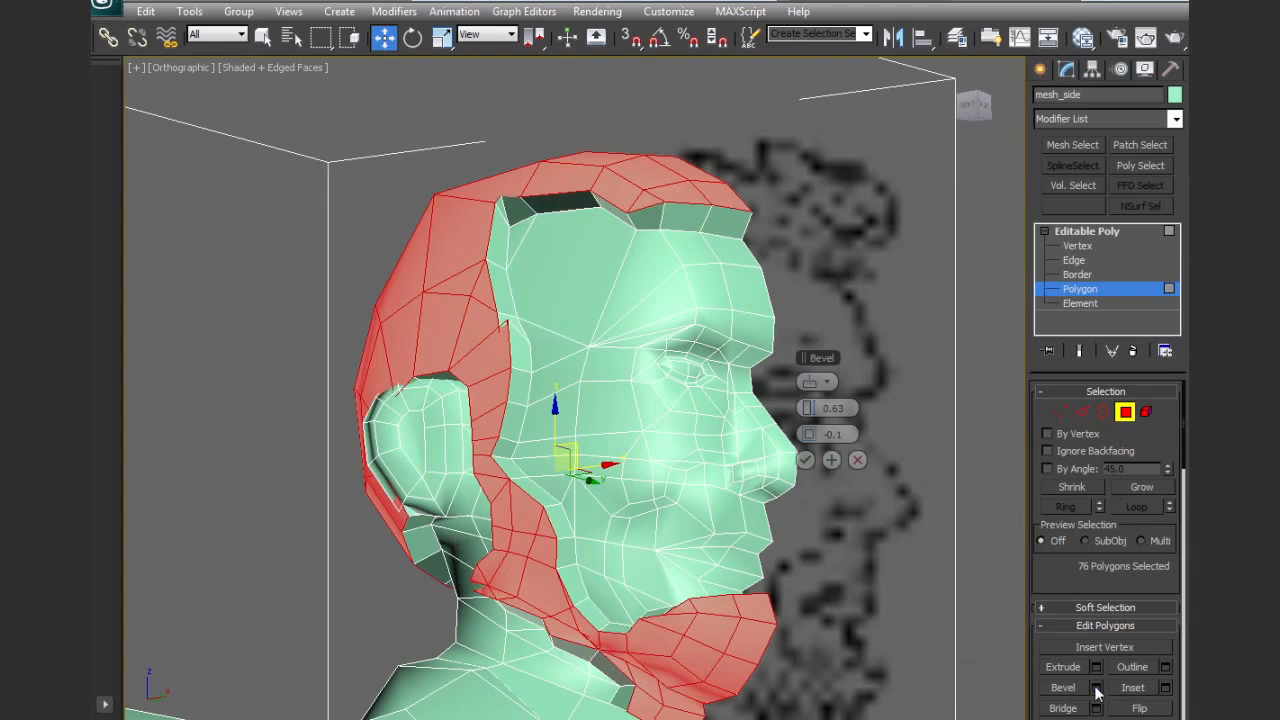
pyautogui.keyDown('alt'); pyautogui.moveTo(814, 539); pyautogui.dragTo(856, 583, button='middle'); pyautogui.keyUp('alt')
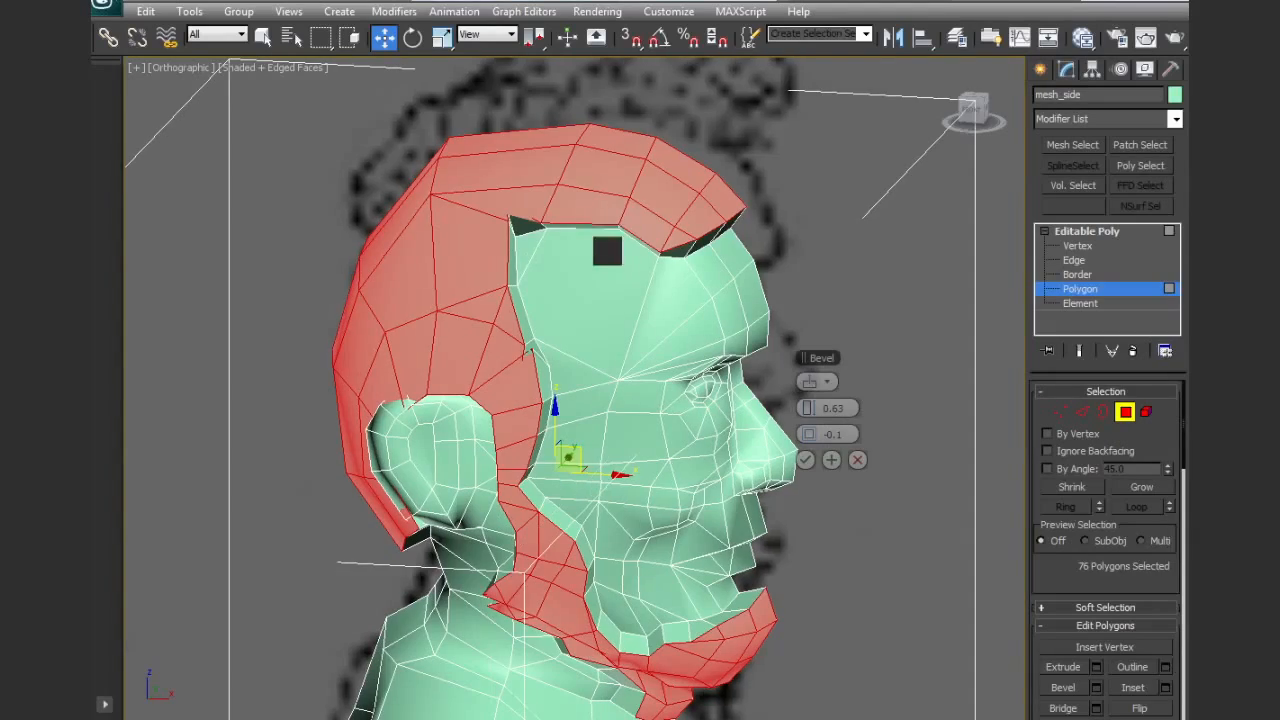
pyautogui.keyDown('alt'); pyautogui.moveTo(542, 348); pyautogui.dragTo(569, 334, button='middle'); pyautogui.keyUp('alt')
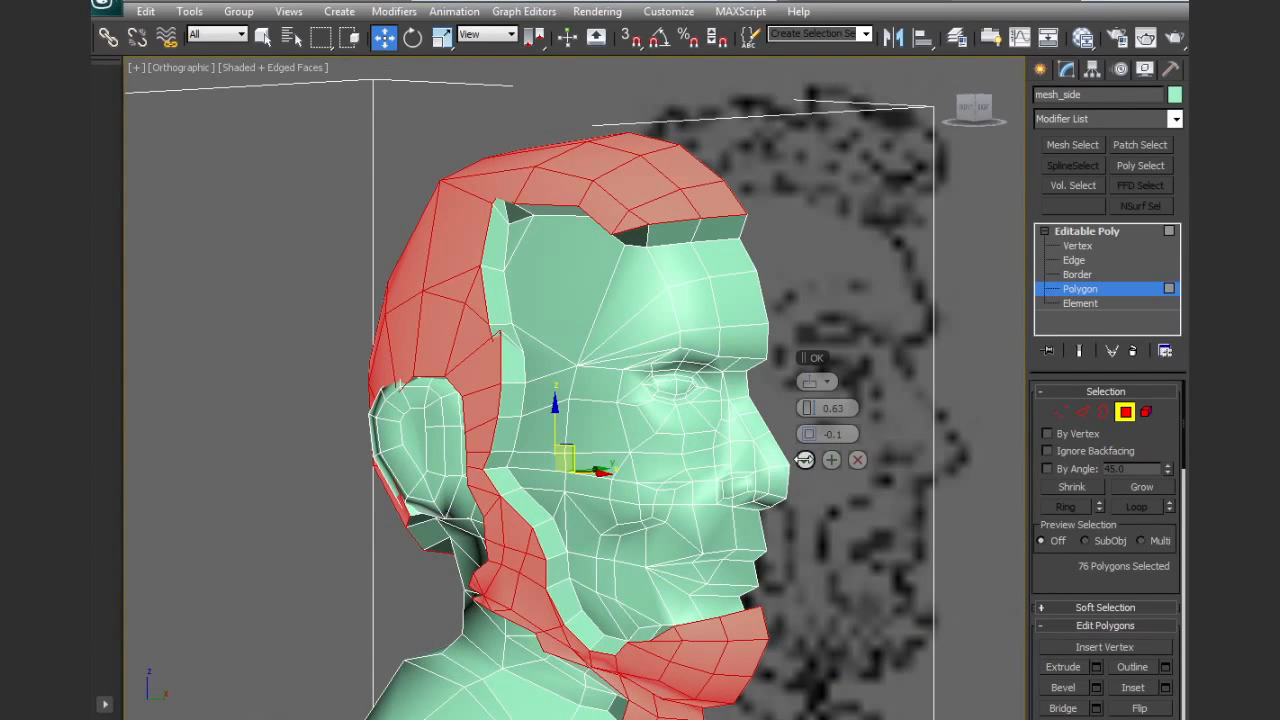
pyautogui.click(805, 459)
# Deselect the beard, upper hair and back-of-head polygons, keeping only the hair patch around the ear selected
pyautogui.moveTo(709, 464); pyautogui.dragTo(688, 438, button='middle')
pyautogui.keyDown('alt'); pyautogui.moveTo(673, 451); pyautogui.dragTo(706, 446, button='middle'); pyautogui.keyUp('alt')
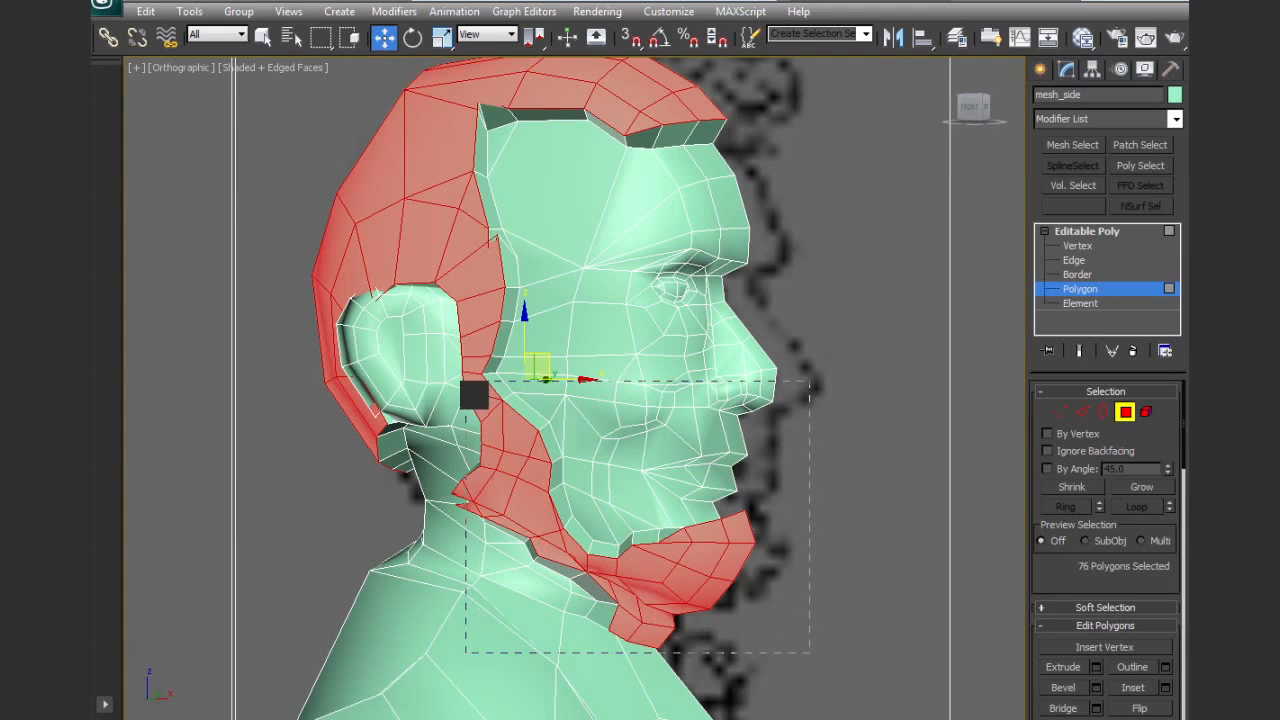
pyautogui.keyDown('alt'); pyautogui.moveTo(462, 388); pyautogui.dragTo(462, 388); pyautogui.keyUp('alt')
pyautogui.keyDown('alt'); pyautogui.moveTo(530, 324); pyautogui.dragTo(580, 389, button='middle'); pyautogui.keyUp('alt')
pyautogui.keyDown('alt'); pyautogui.moveTo(366, 94); pyautogui.dragTo(770, 256); pyautogui.keyUp('alt')
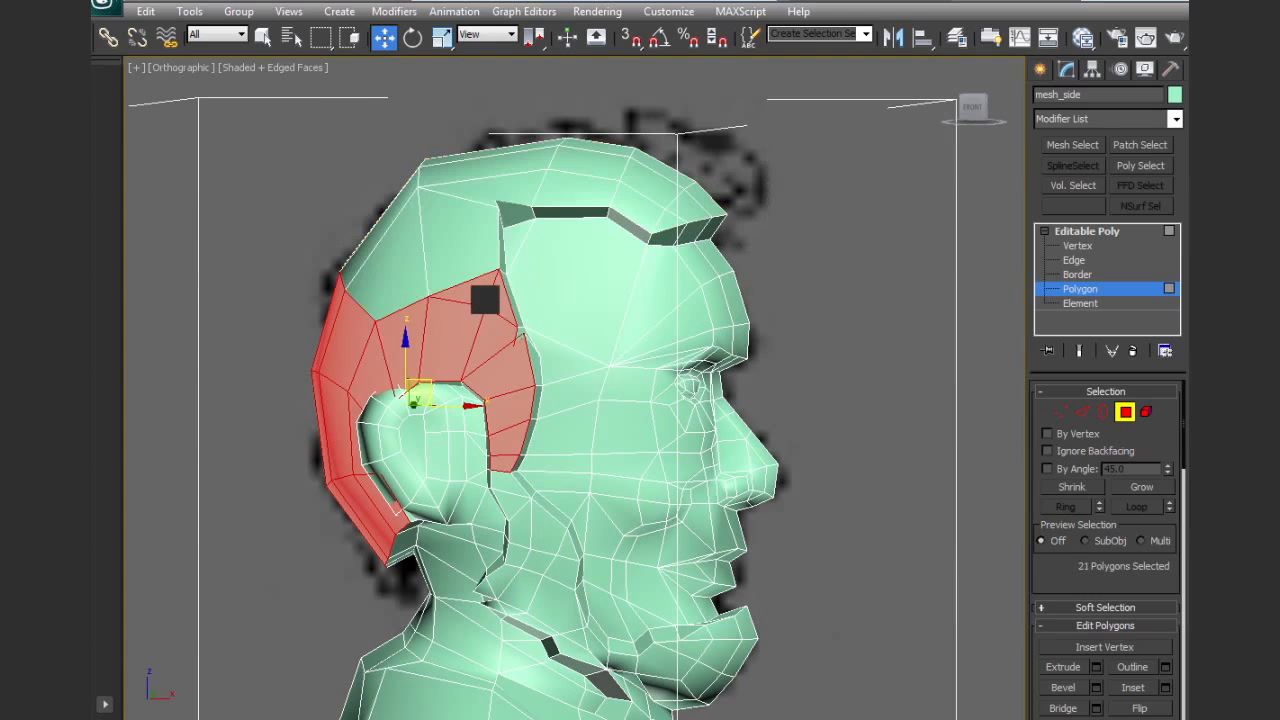
pyautogui.keyDown('alt'); pyautogui.moveTo(486, 294); pyautogui.dragTo(544, 289, button='middle'); pyautogui.keyUp('alt')
pyautogui.moveTo(213, 282); pyautogui.dragTo(263, 486)
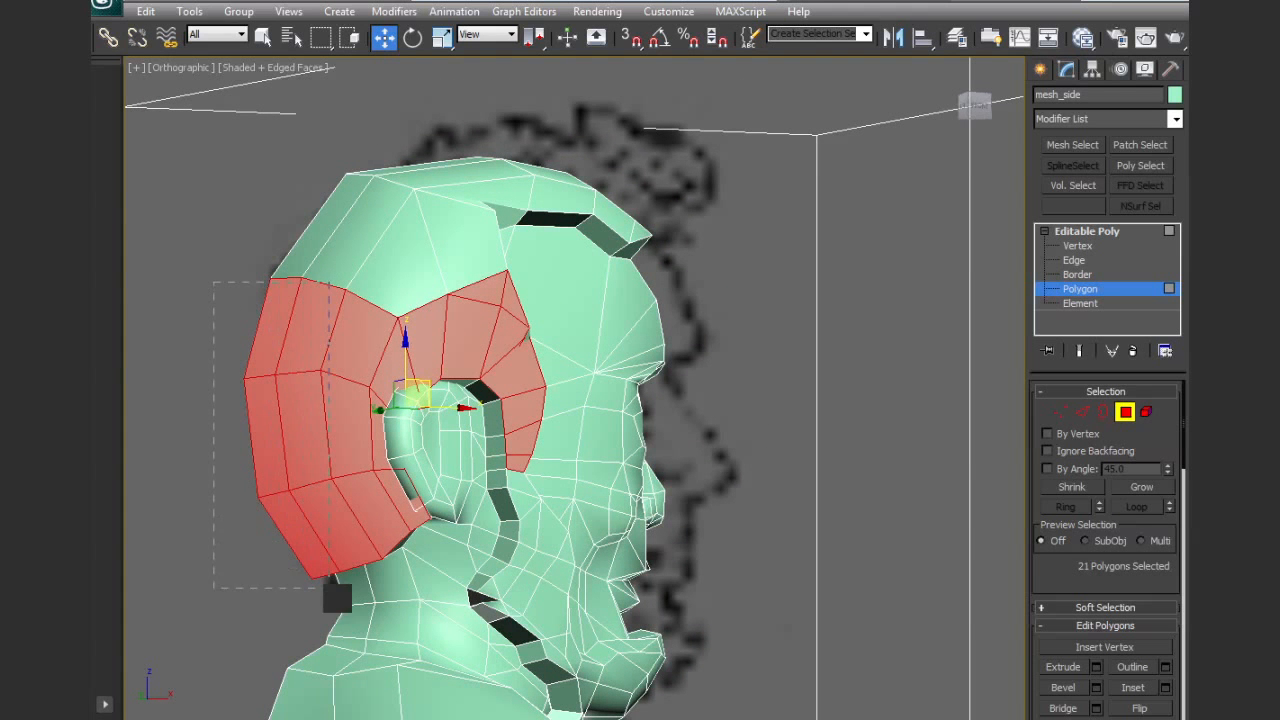
pyautogui.keyDown('alt'); pyautogui.moveTo(342, 599); pyautogui.dragTo(342, 601); pyautogui.keyUp('alt')
pyautogui.keyDown('alt'); pyautogui.moveTo(416, 501); pyautogui.dragTo(281, 507, button='middle'); pyautogui.keyUp('alt')
pyautogui.keyDown('alt'); pyautogui.moveTo(495, 460); pyautogui.dragTo(534, 409, button='middle'); pyautogui.keyUp('alt')
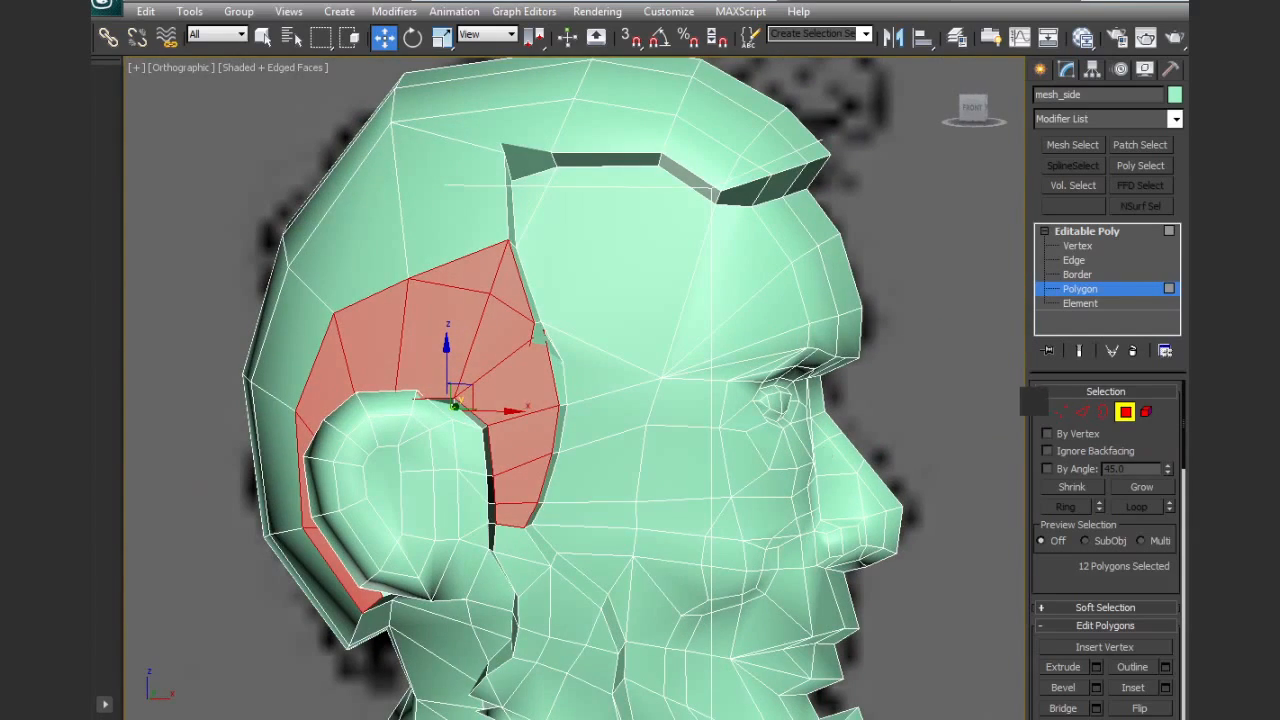
# Collapse the two overlapping vertices at the upper temple corner of the raised hairline into one
pyautogui.moveTo(859, 337); pyautogui.dragTo(839, 425, button='middle')
pyautogui.scroll(3, 746, 349)
pyautogui.moveTo(746, 349); pyautogui.dragTo(821, 451, button='middle')
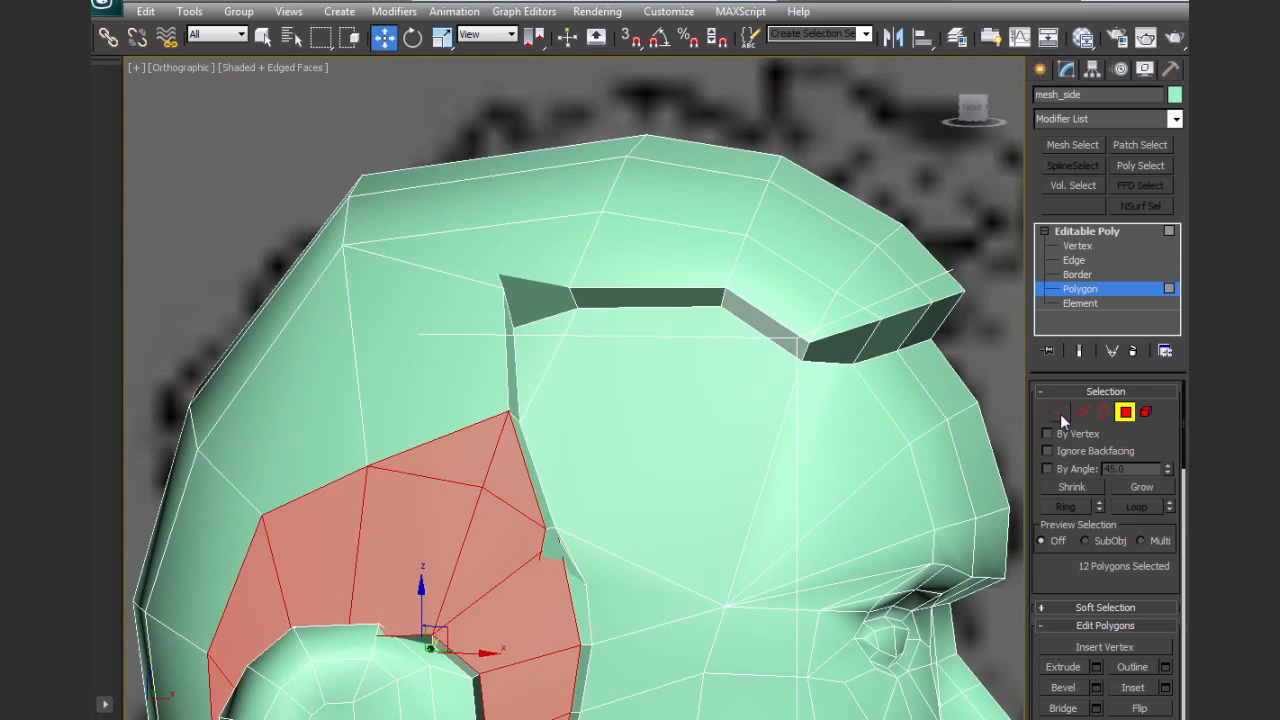
pyautogui.click(1060, 413)
pyautogui.press('F3')
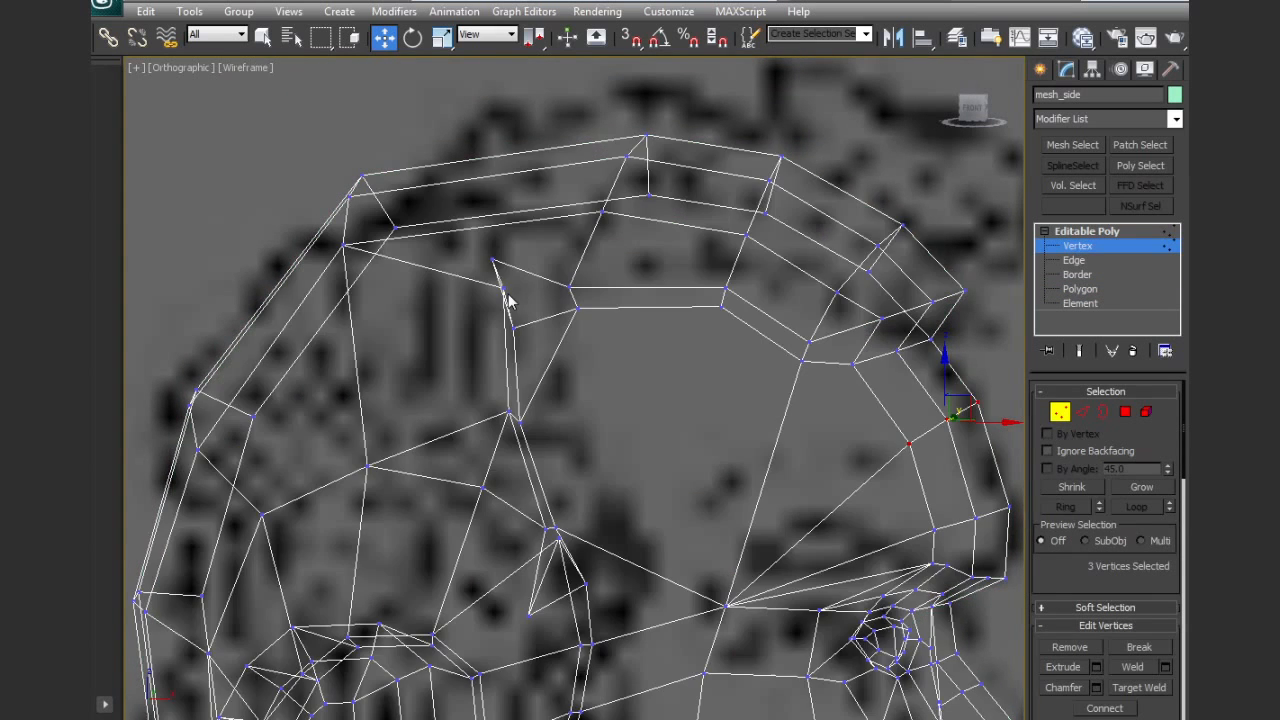
pyautogui.keyDown('ctrl'); pyautogui.click(502, 289); pyautogui.keyUp('ctrl')
pyautogui.scroll(-3, 1096, 597)
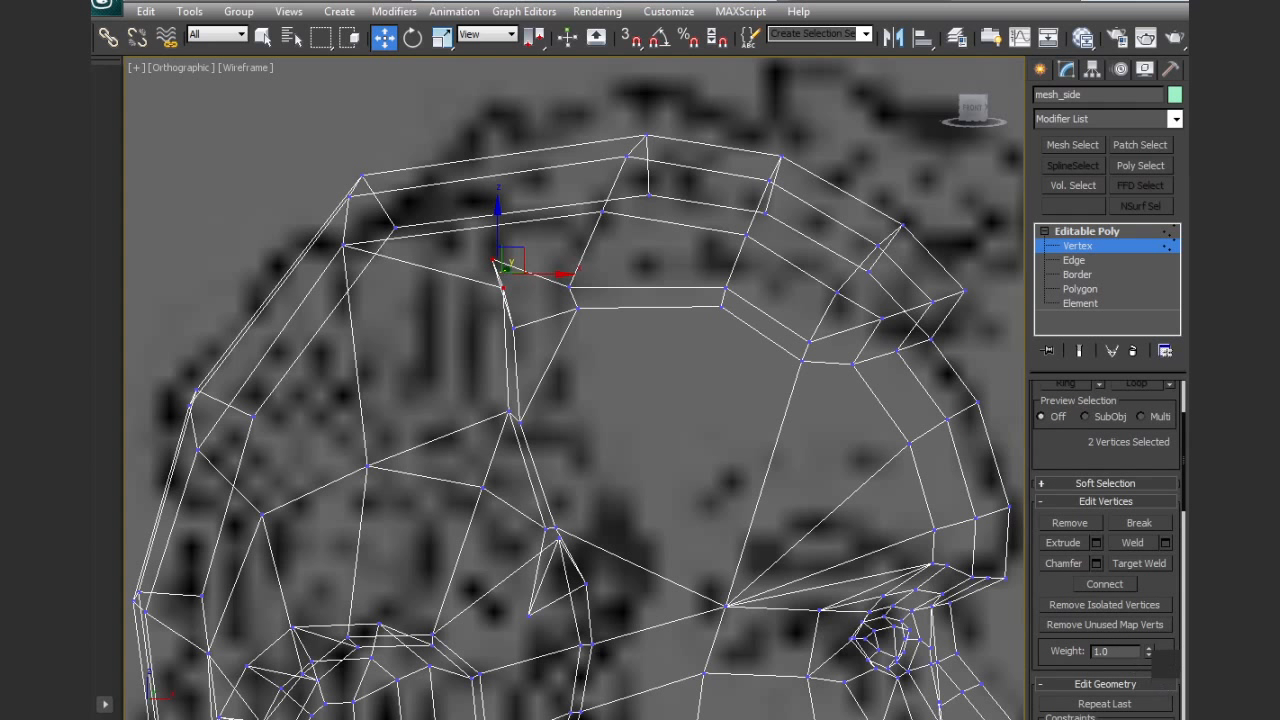
pyautogui.scroll(-3, 1163, 592)
pyautogui.click(1150, 645)
# Collapse the overlapping vertices of the folded hairline polygon at the temple above the sideburn into one
pyautogui.moveTo(691, 385)
pyautogui.mouseDown(button='middle')
pyautogui.moveTo(689, 419)
pyautogui.moveTo(646, 409)
pyautogui.moveTo(647, 263)
pyautogui.mouseUp(button='middle')
pyautogui.press('F3')
pyautogui.scroll(4, 621, 374)
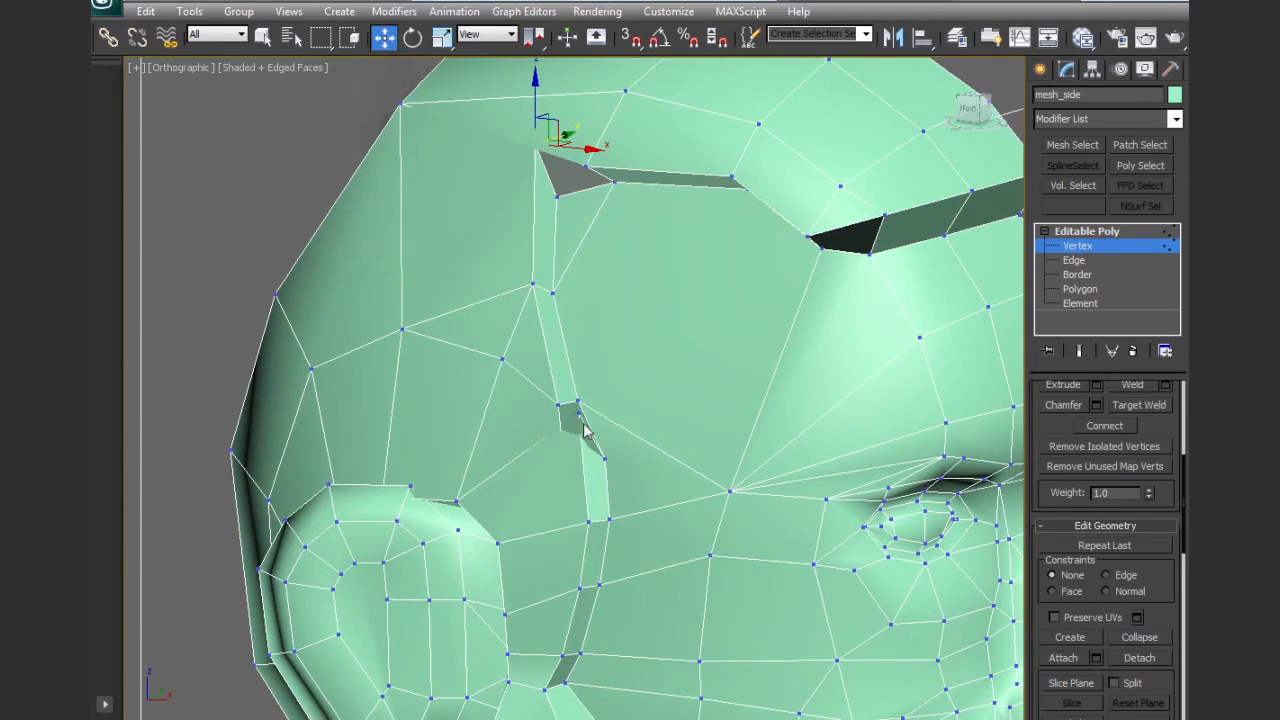
pyautogui.press('F3')
pyautogui.scroll(5, 572, 500)
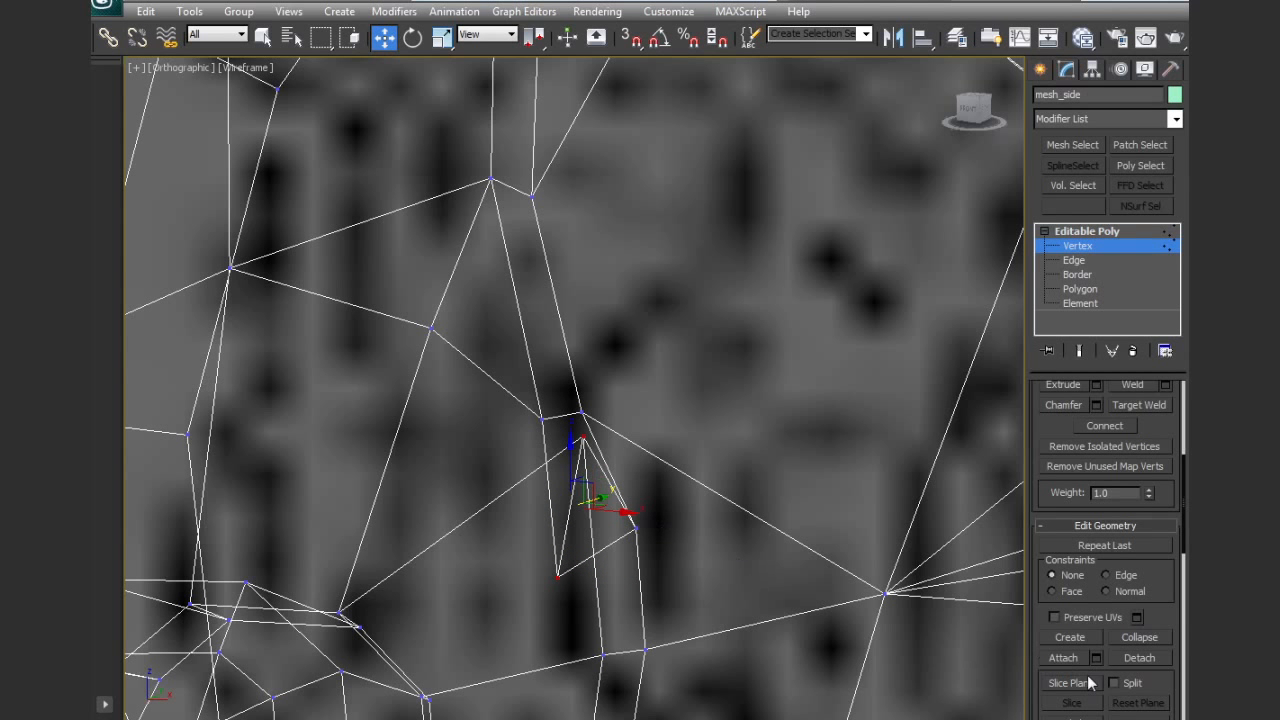
pyautogui.click(1139, 637)
pyautogui.scroll(1, 849, 580)
pyautogui.moveTo(849, 580)
pyautogui.mouseDown(button='middle')
pyautogui.moveTo(849, 504)
pyautogui.moveTo(810, 473)
pyautogui.mouseUp(button='middle')
pyautogui.press('F3')
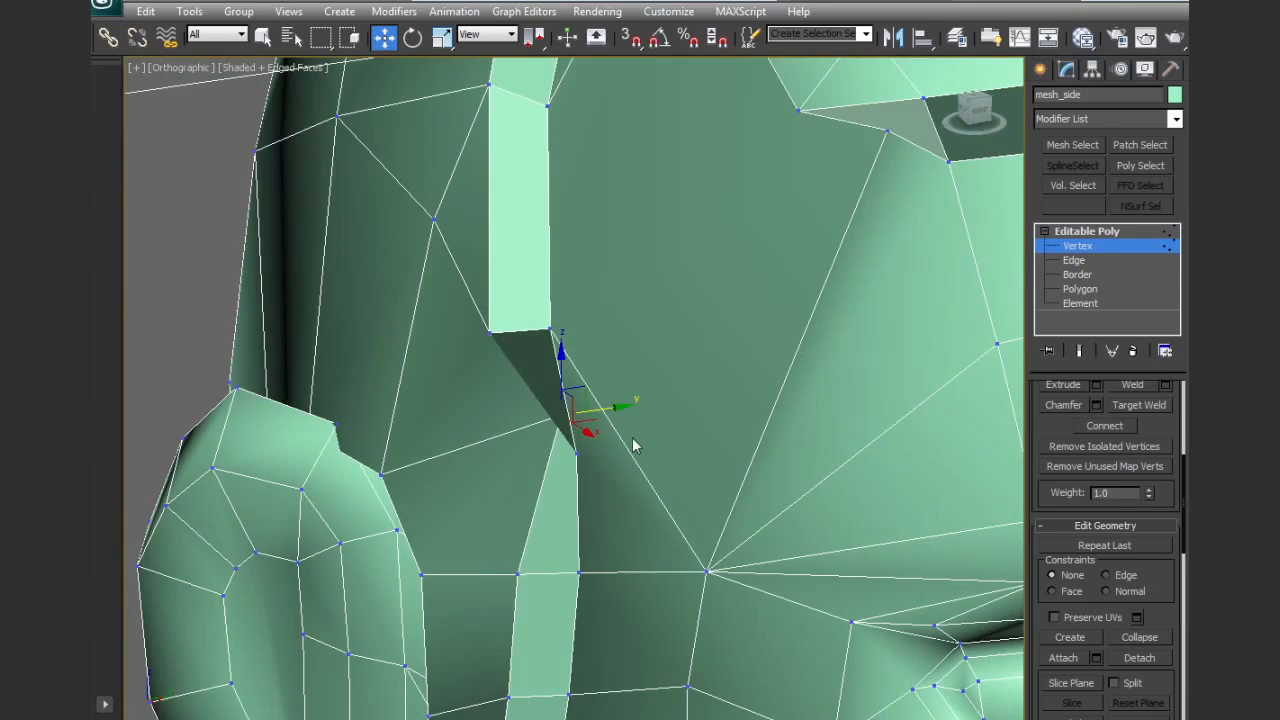
# Collapse the two overlapping vertex pairs at the beard's rear jaw corner below the ear, each into a single vertex
pyautogui.moveTo(608, 415); pyautogui.dragTo(551, 423)
pyautogui.scroll(-6, 555, 400)
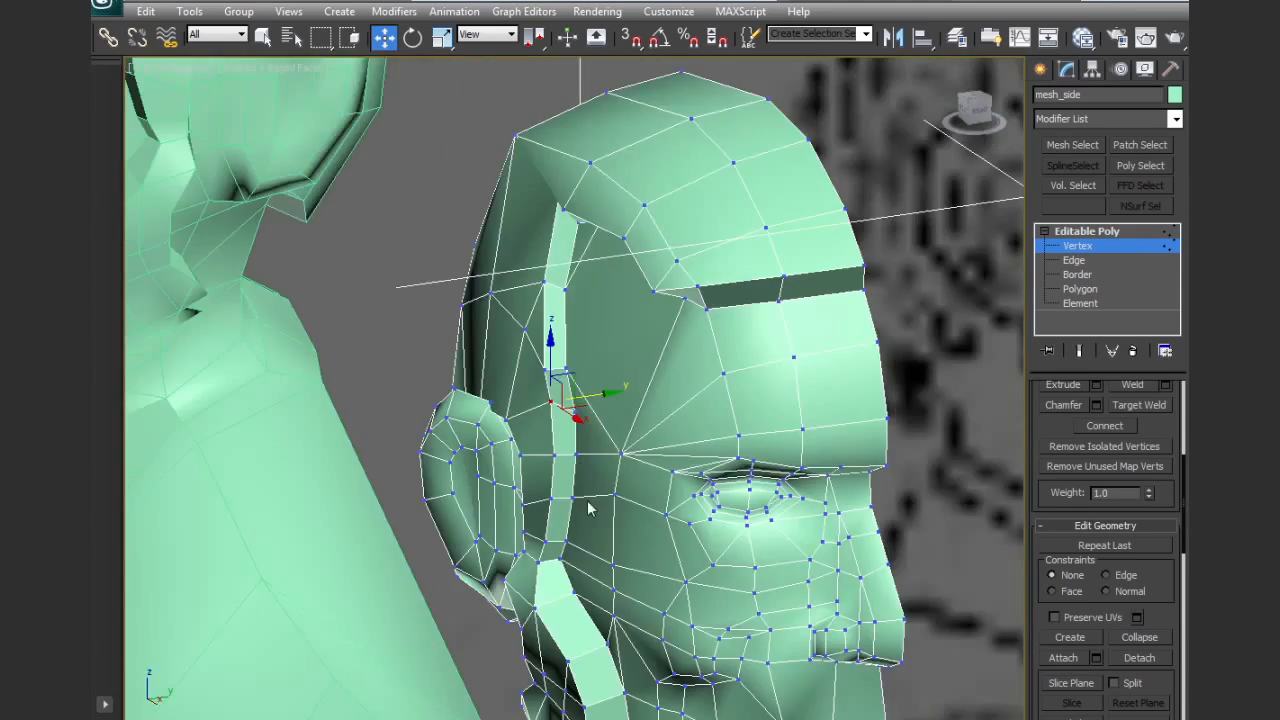
pyautogui.moveTo(560, 301)
pyautogui.keyDown('alt'); pyautogui.mouseDown(button='middle')
pyautogui.moveTo(631, 386)
pyautogui.moveTo(666, 383)
pyautogui.moveTo(664, 394)
pyautogui.mouseUp(button='middle'); pyautogui.keyUp('alt')
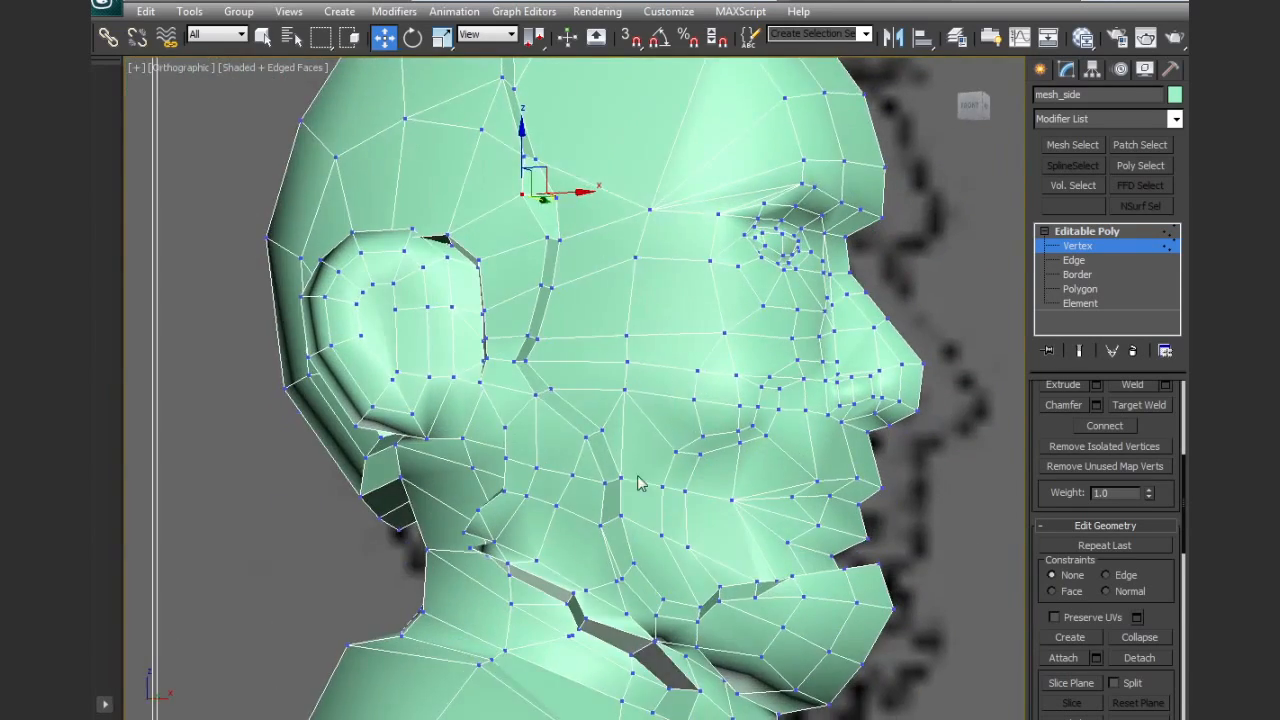
pyautogui.moveTo(640, 484); pyautogui.dragTo(704, 350, button='middle')
pyautogui.scroll(4, 478, 458)
pyautogui.moveTo(495, 412)
pyautogui.keyDown('alt'); pyautogui.mouseDown(button='middle')
pyautogui.moveTo(563, 477)
pyautogui.moveTo(514, 411)
pyautogui.moveTo(659, 467)
pyautogui.mouseUp(button='middle'); pyautogui.keyUp('alt')
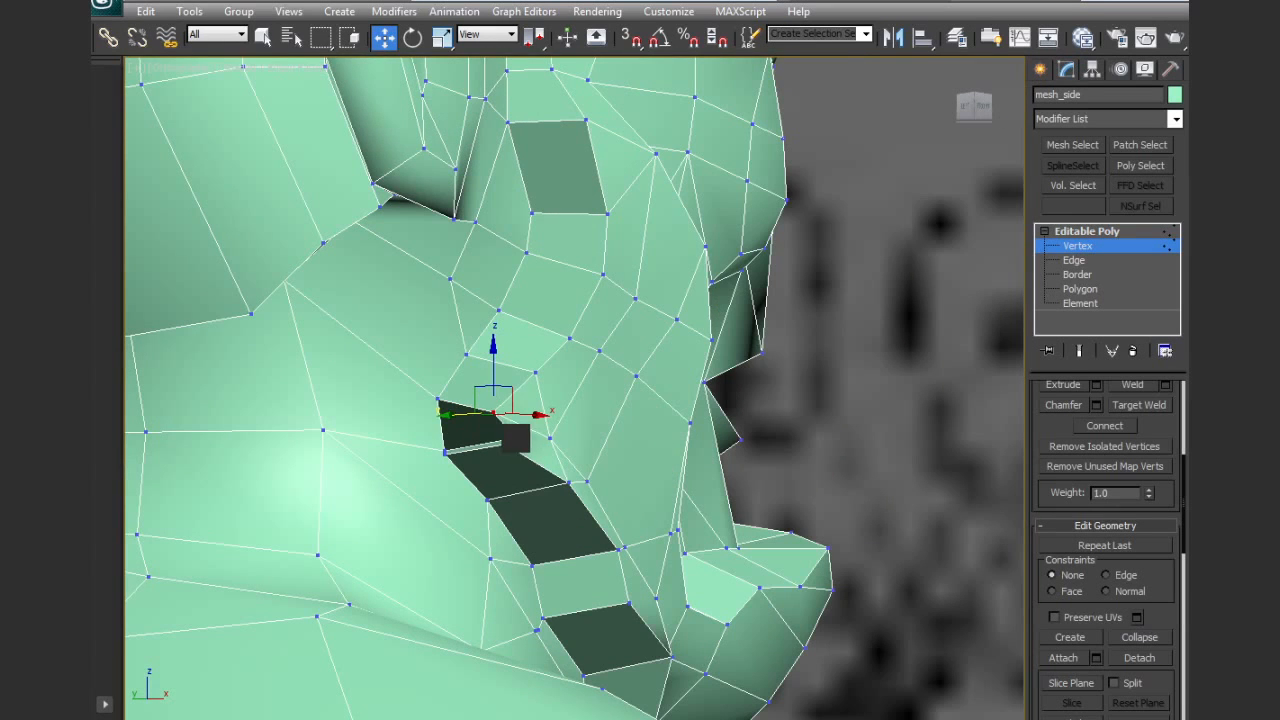
pyautogui.click(509, 439)
pyautogui.keyDown('ctrl'); pyautogui.click(495, 413); pyautogui.keyUp('ctrl')
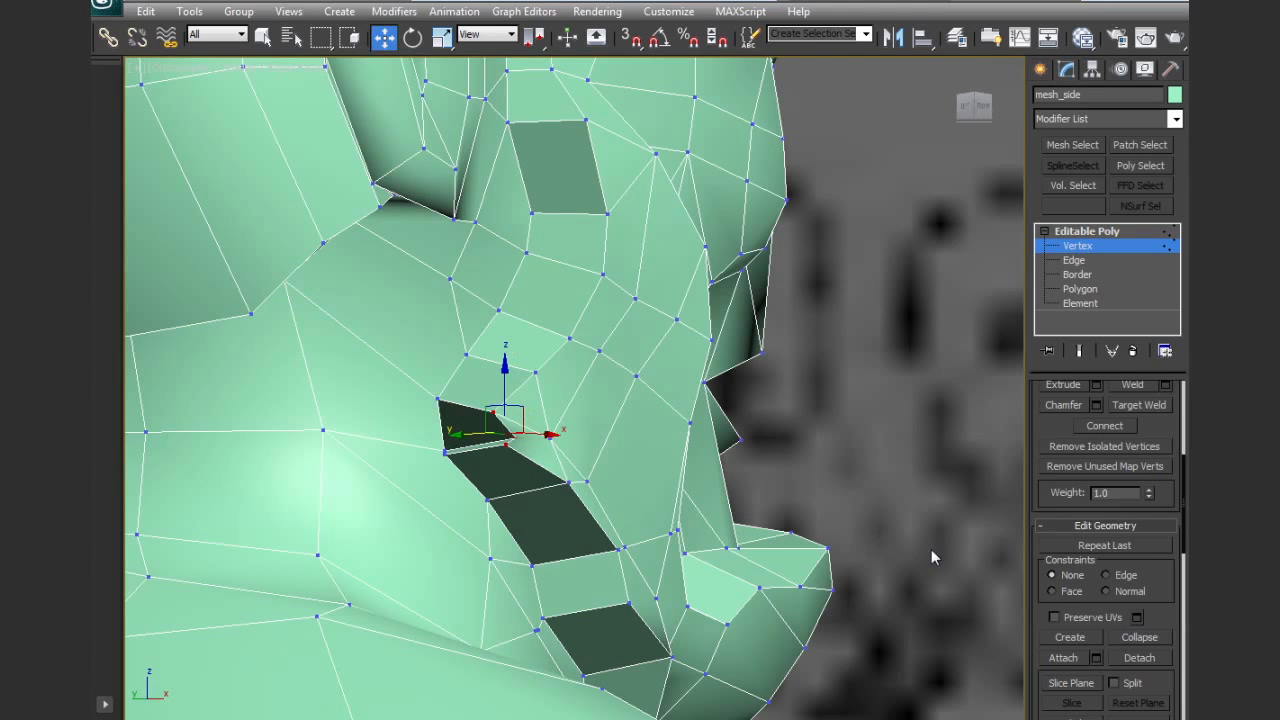
pyautogui.click(1152, 638)
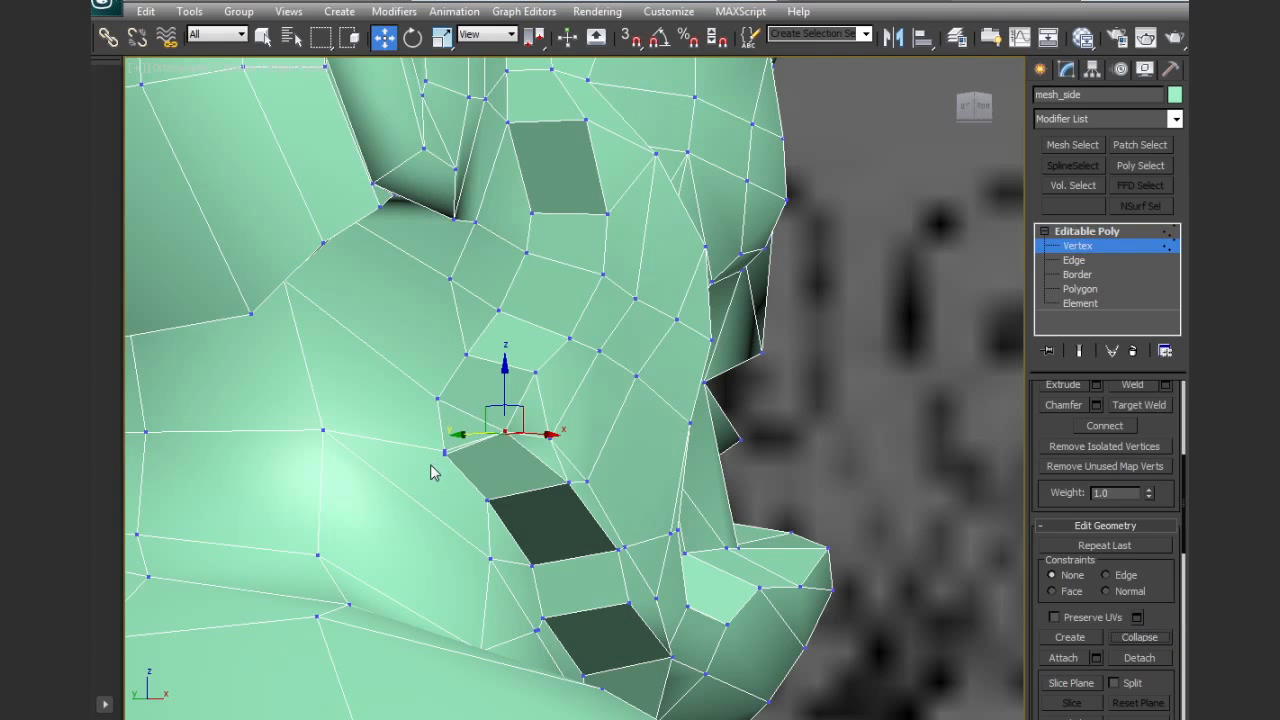
pyautogui.scroll(6, 457, 447)
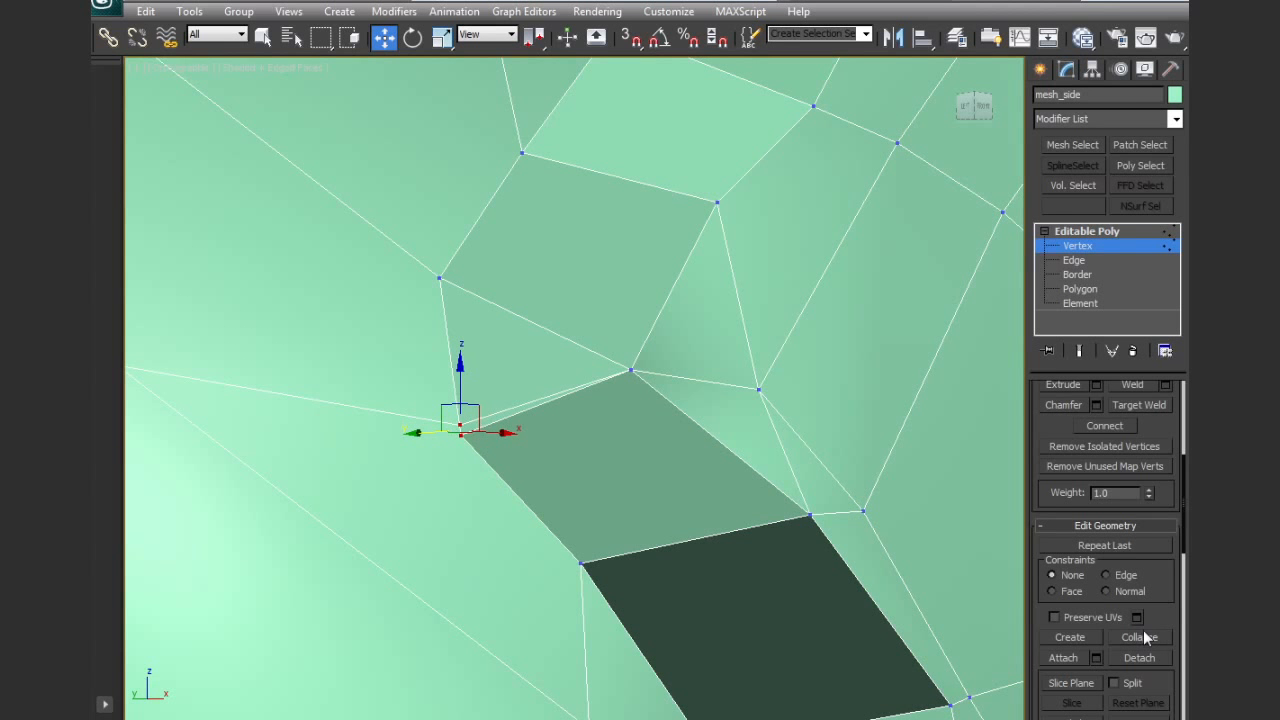
pyautogui.scroll(-5, 814, 406)
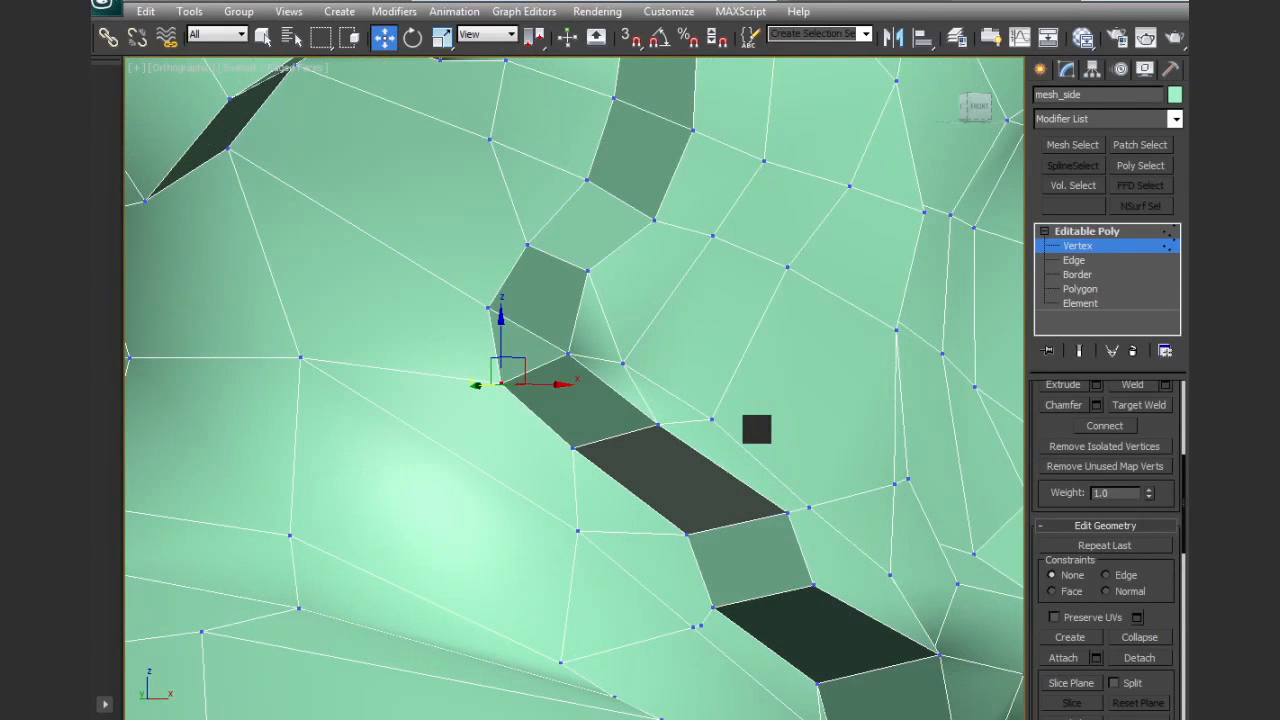
# Move the beard vertex just in front of the rear jaw corner slightly up and forward to even out the polygons
pyautogui.moveTo(524, 362); pyautogui.dragTo(699, 307)
pyautogui.click(708, 420)
pyautogui.moveTo(734, 394); pyautogui.dragTo(763, 362)
pyautogui.moveTo(778, 433); pyautogui.dragTo(724, 452, button='middle')
pyautogui.moveTo(778, 499); pyautogui.dragTo(764, 474, button='middle')
pyautogui.press('l')
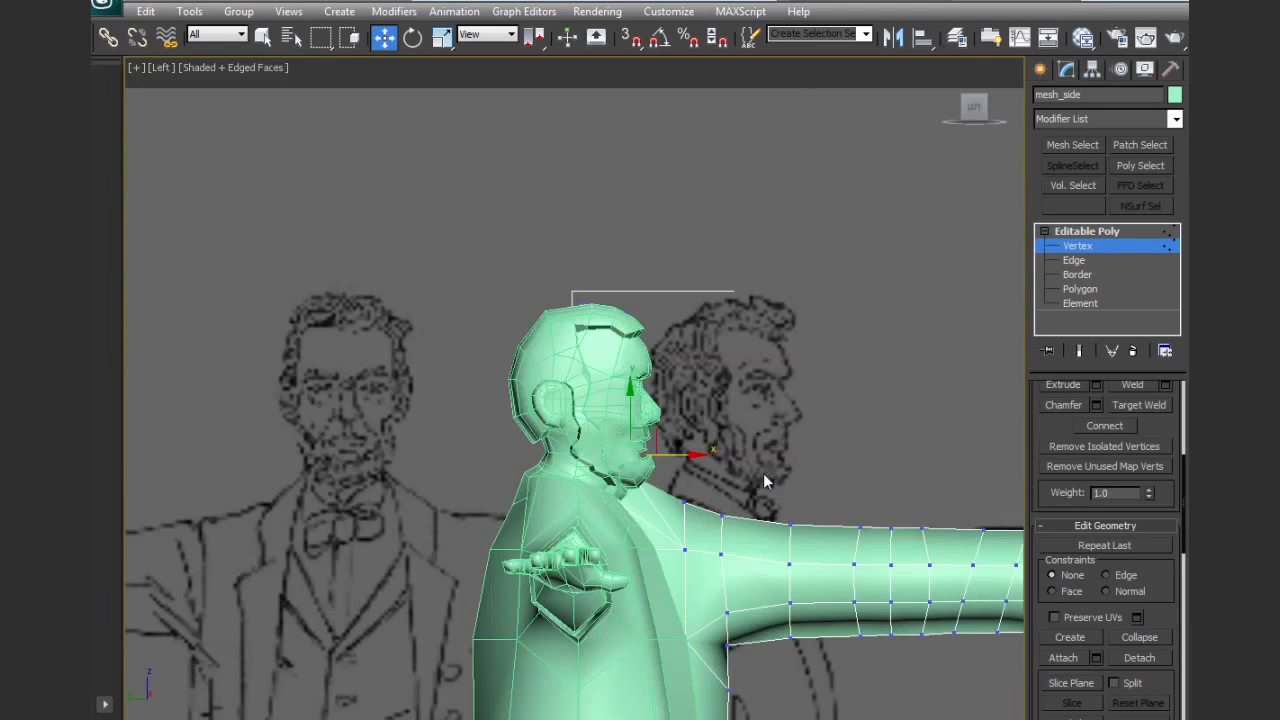
pyautogui.press('z')
pyautogui.press('f')
pyautogui.press('z')
pyautogui.moveTo(671, 452); pyautogui.dragTo(650, 432, button='middle')
pyautogui.scroll(6, 653, 484)
pyautogui.scroll(3, 636, 468)
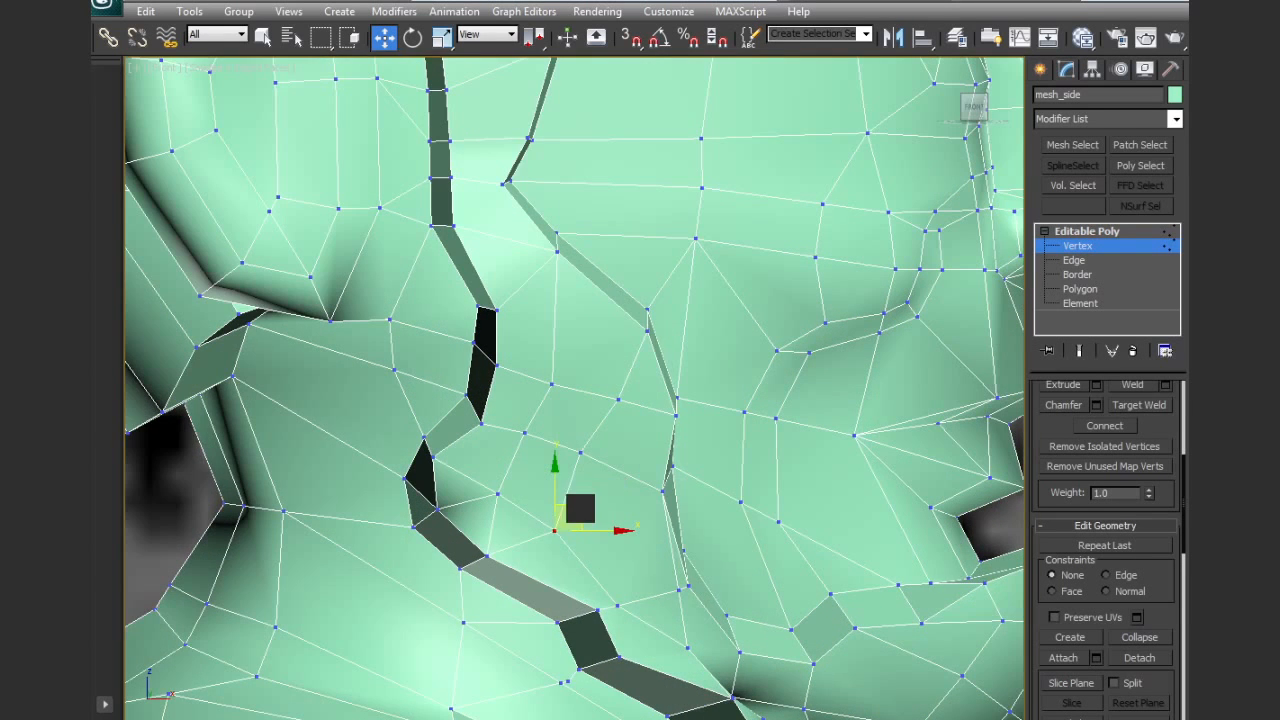
pyautogui.moveTo(580, 509); pyautogui.dragTo(501, 357, button='middle')
# Reposition the vertices on the beard's underside between the chin and throat, checking them in wireframe
pyautogui.moveTo(576, 547); pyautogui.dragTo(687, 644)
pyautogui.click(577, 543)
pyautogui.moveTo(719, 594); pyautogui.dragTo(764, 475, button='middle')
pyautogui.press('F3')
pyautogui.moveTo(745, 548); pyautogui.dragTo(733, 568, button='middle')
pyautogui.moveTo(744, 581); pyautogui.dragTo(731, 549)
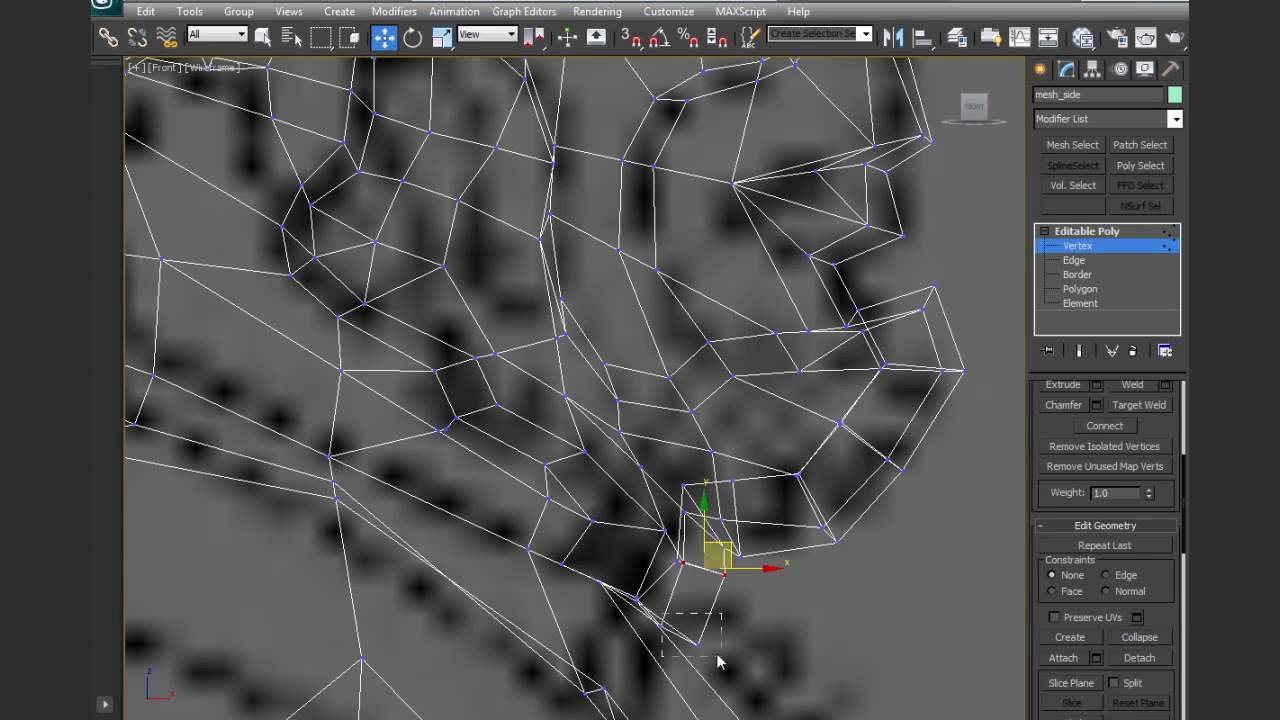
pyautogui.moveTo(719, 660); pyautogui.dragTo(720, 661)
pyautogui.press('F3')
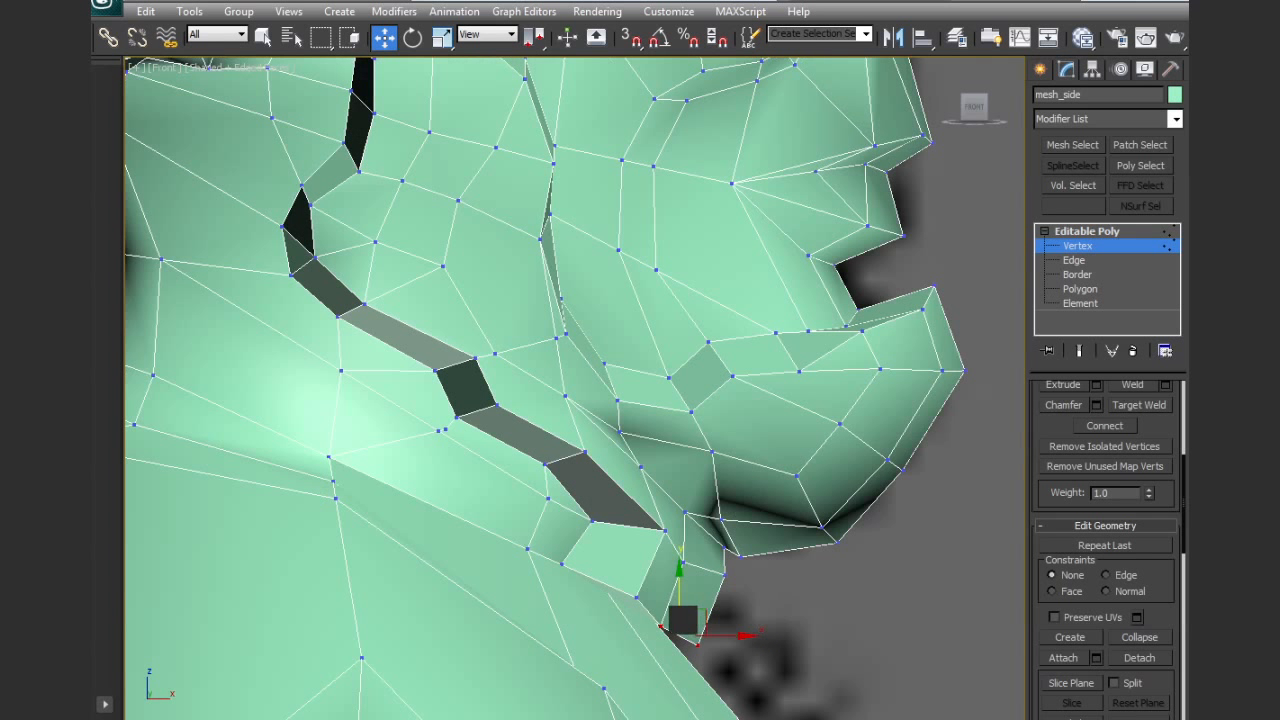
# Shift the beard's lower-edge vertices beneath the chin back toward the throat
pyautogui.keyDown('ctrl'); pyautogui.click(637, 598); pyautogui.keyUp('ctrl')
pyautogui.moveTo(675, 595); pyautogui.dragTo(621, 520)
pyautogui.moveTo(683, 562); pyautogui.dragTo(648, 543)
pyautogui.moveTo(724, 576); pyautogui.dragTo(683, 563)
pyautogui.click(724, 548)
# Nudge two vertices along the beard's lower border backward and collapse the overlapping neck vertices below the jaw into one
pyautogui.moveTo(678, 443); pyautogui.dragTo(818, 565, button='middle')
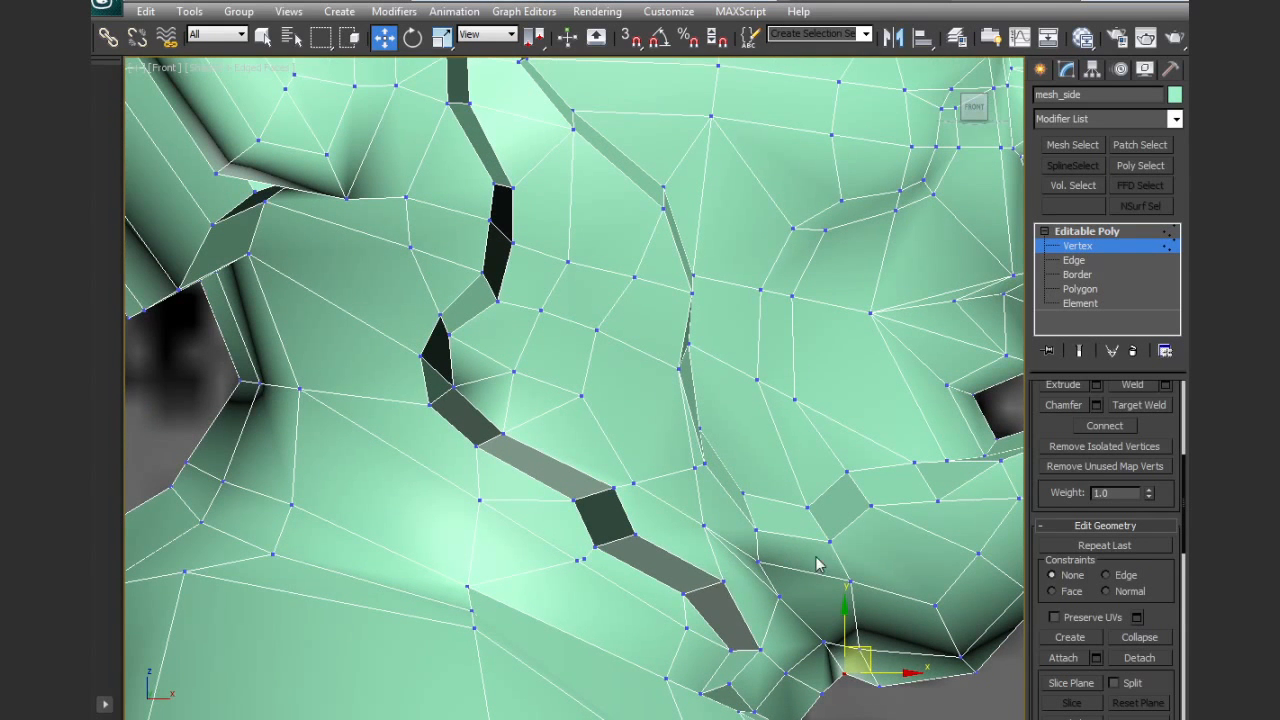
pyautogui.click(707, 580)
pyautogui.click(628, 535)
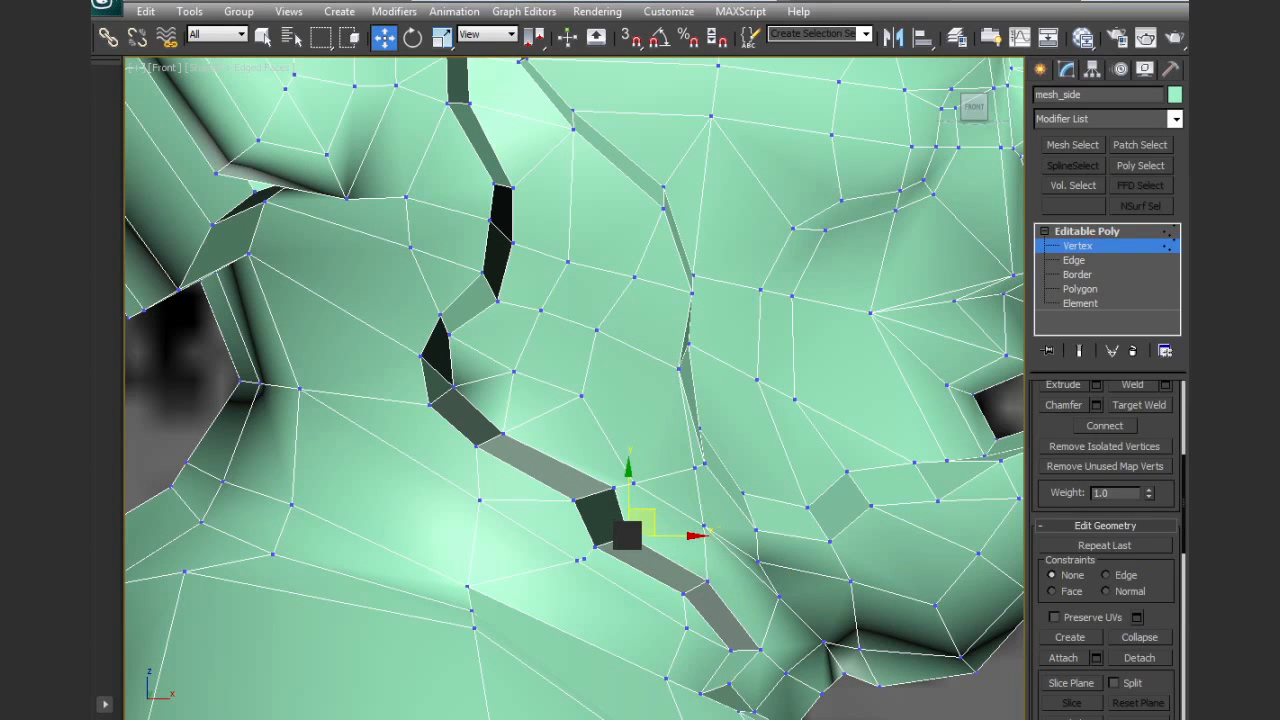
pyautogui.click(581, 558)
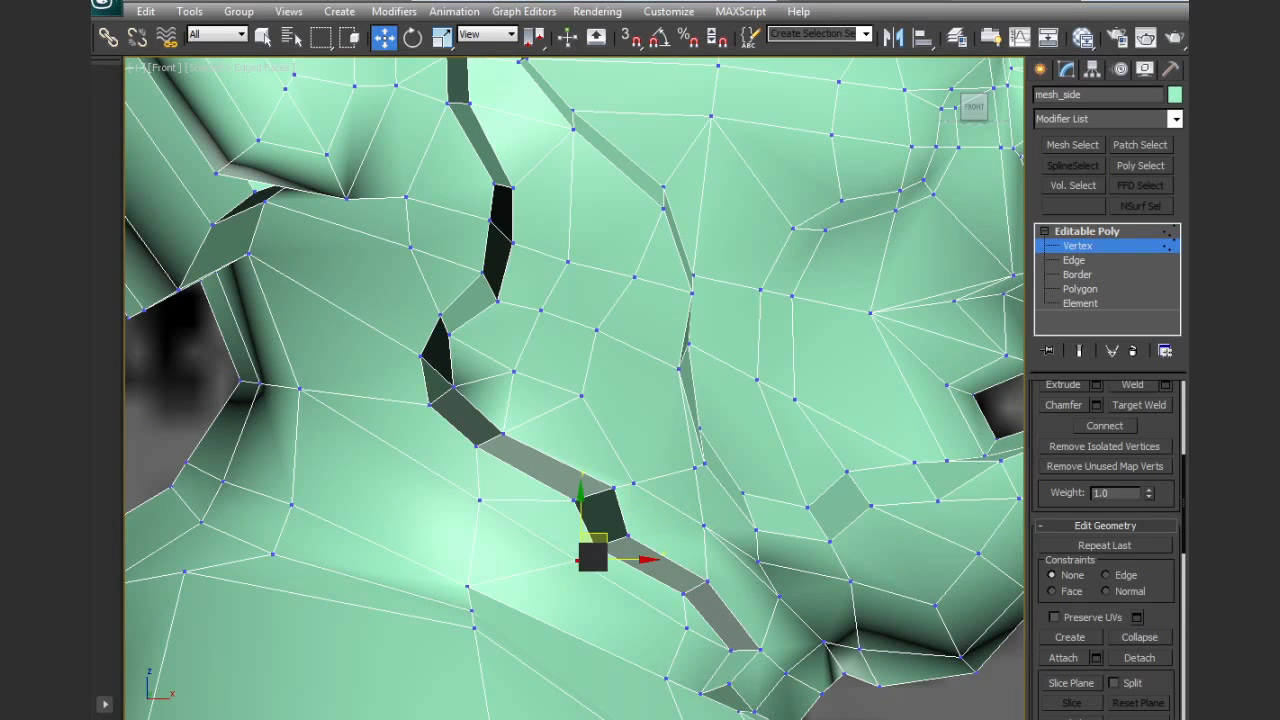
pyautogui.click(1149, 636)
pyautogui.moveTo(521, 394); pyautogui.dragTo(620, 541, button='middle')
pyautogui.scroll(-2, 670, 443)
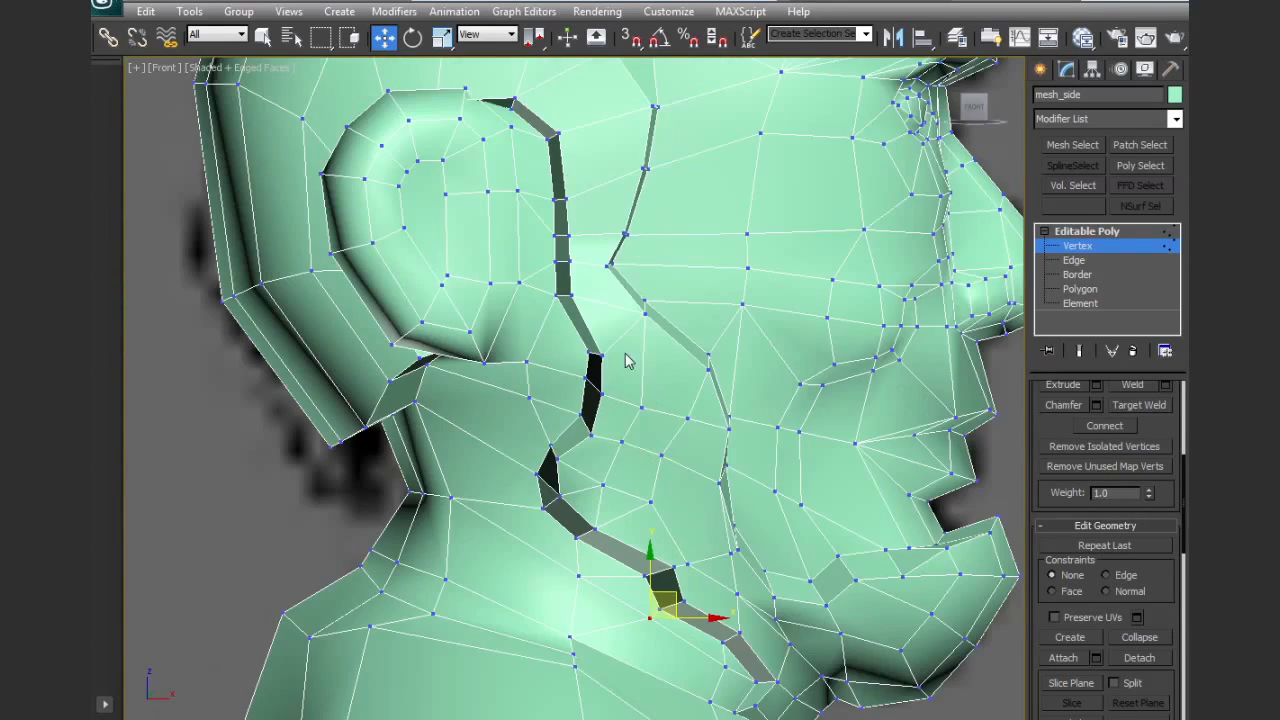
pyautogui.scroll(-5, 628, 362)
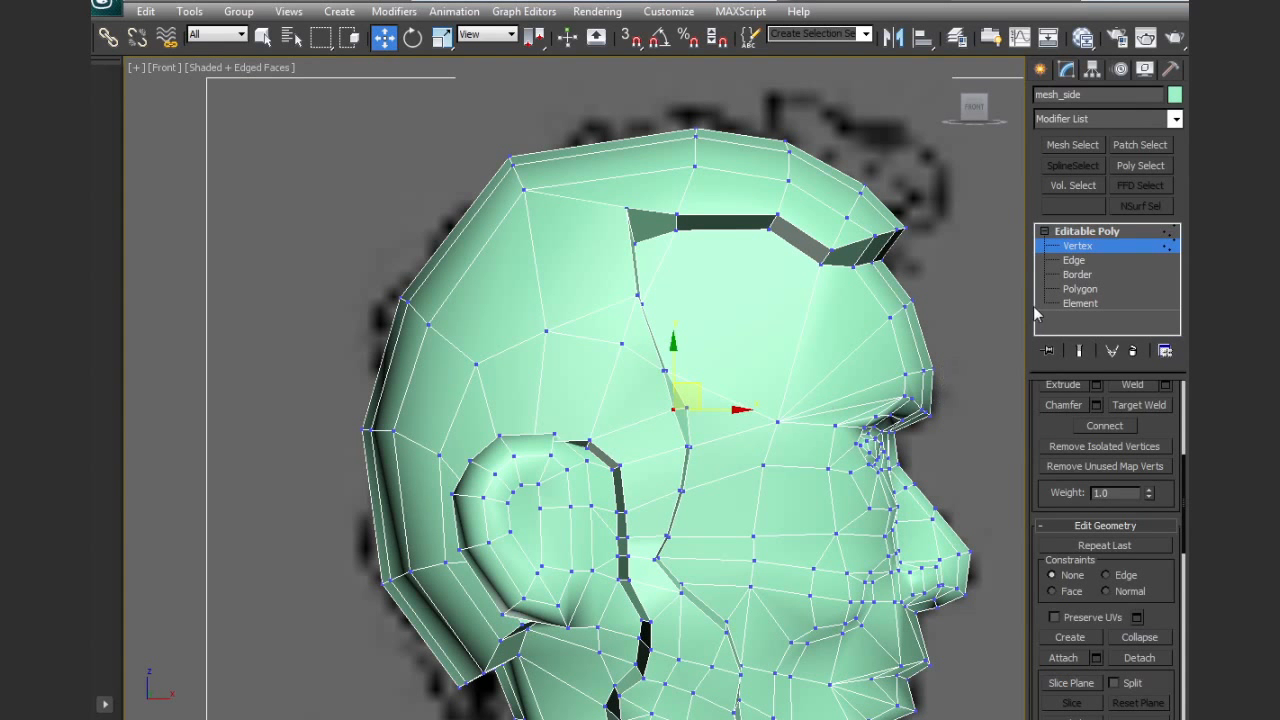
# Add the top, side and back hair polygons to the selected ear patch and grow the selection by one ring
pyautogui.click(1080, 289)
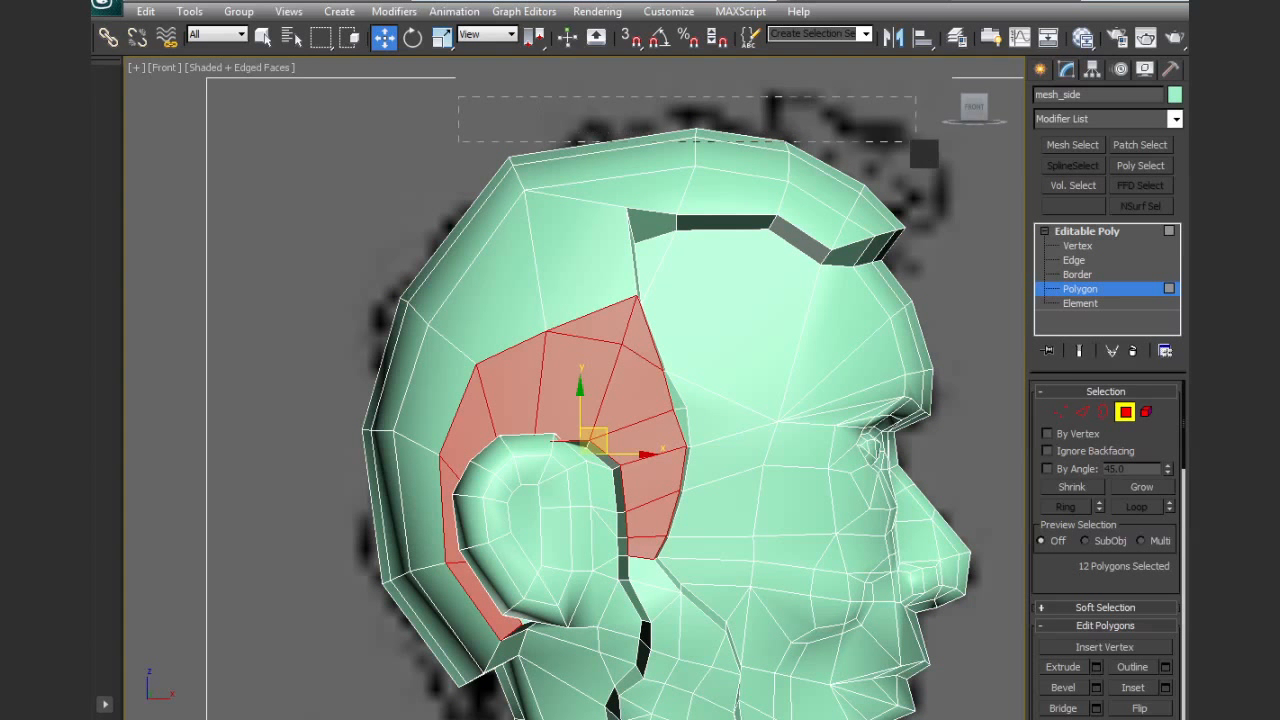
pyautogui.keyDown('ctrl'); pyautogui.moveTo(914, 142); pyautogui.dragTo(915, 143); pyautogui.keyUp('ctrl')
pyautogui.keyDown('ctrl'); pyautogui.moveTo(838, 226); pyautogui.dragTo(836, 228); pyautogui.keyUp('ctrl')
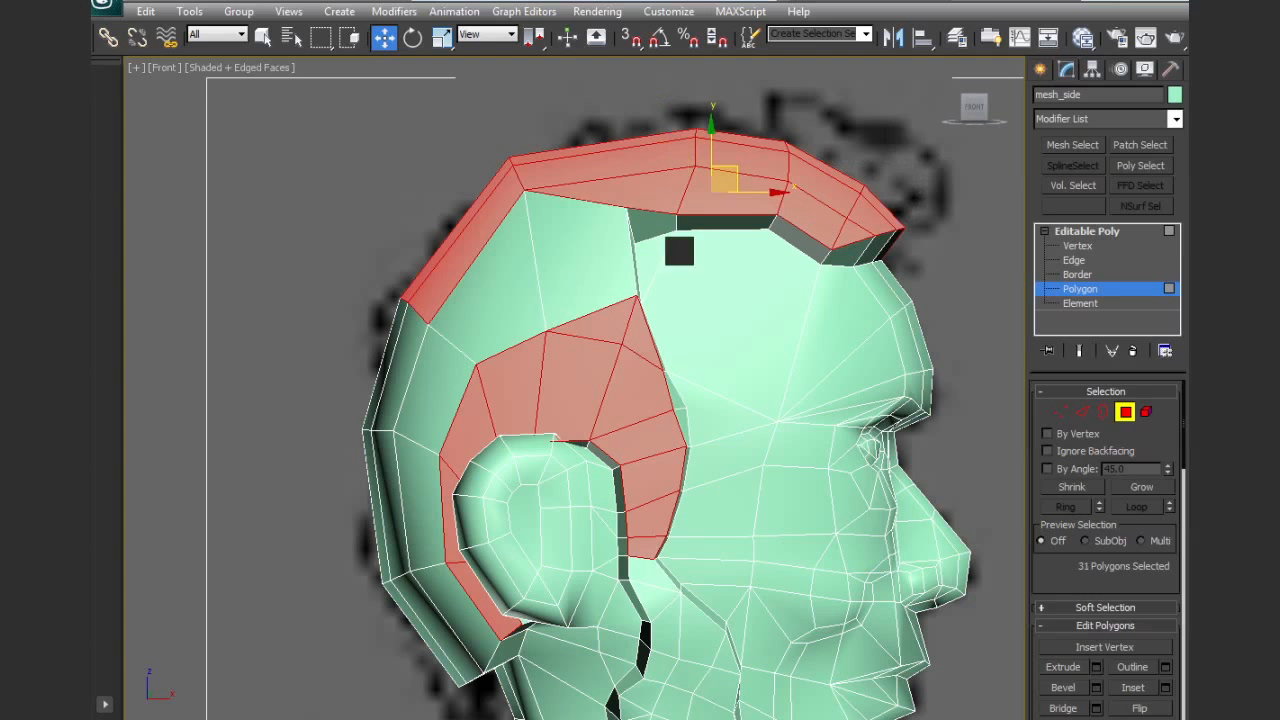
pyautogui.keyDown('ctrl'); pyautogui.moveTo(443, 121); pyautogui.dragTo(558, 265); pyautogui.keyUp('ctrl')
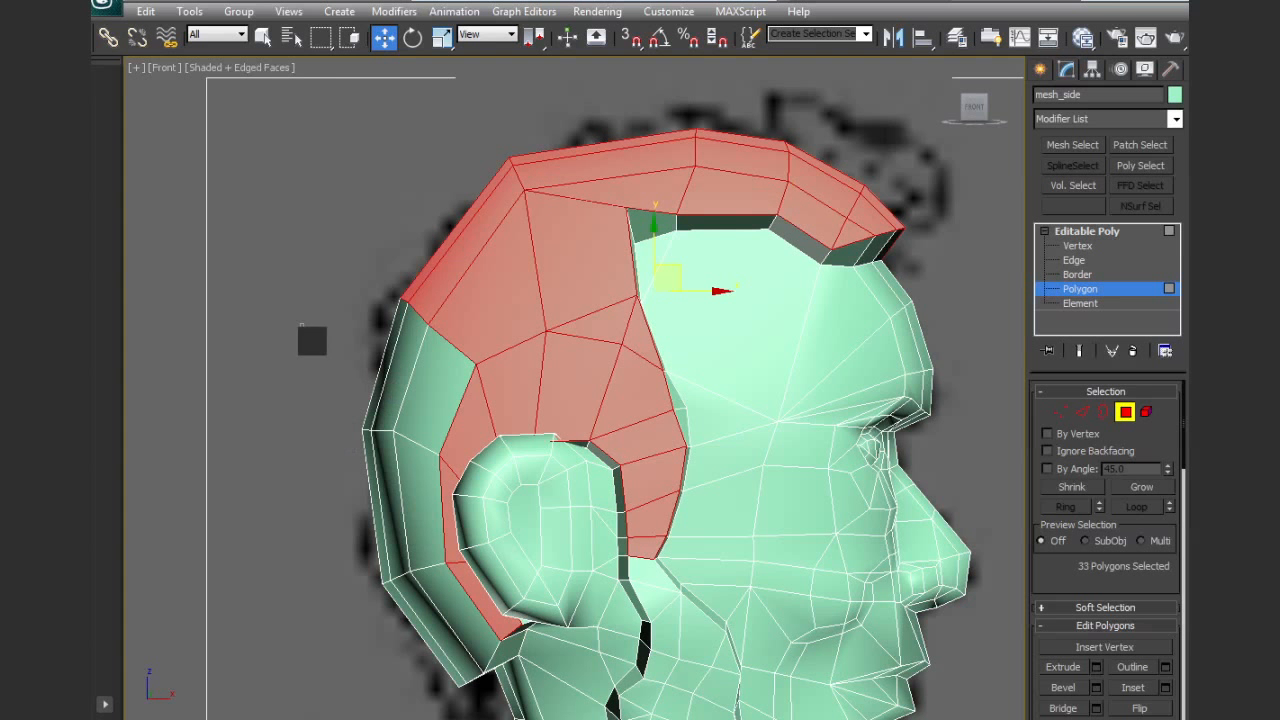
pyautogui.keyDown('ctrl'); pyautogui.moveTo(450, 632); pyautogui.dragTo(450, 632); pyautogui.keyUp('ctrl')
pyautogui.keyDown('alt'); pyautogui.moveTo(566, 531); pyautogui.dragTo(445, 311, button='middle'); pyautogui.keyUp('alt')
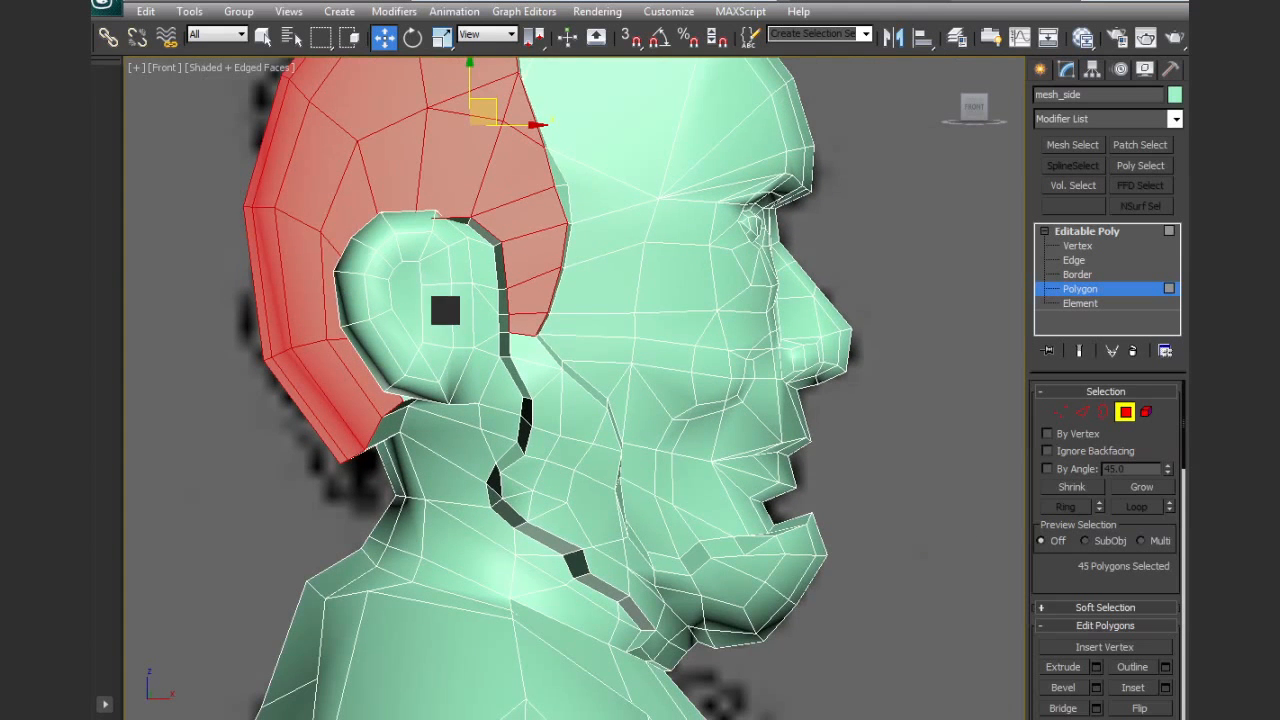
pyautogui.scroll(4, 797, 516)
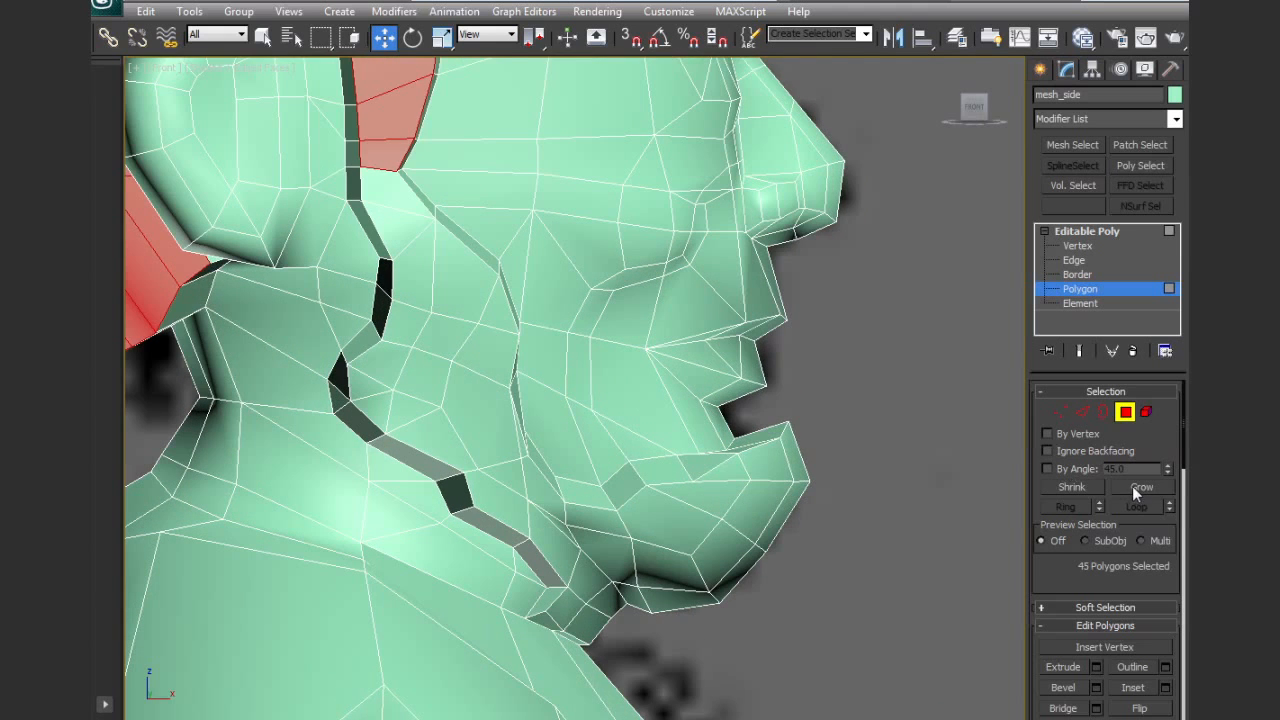
pyautogui.click(1132, 486)
# Assign the selected hair polygons to smoothing group 2 only, taking them out of group 1
pyautogui.moveTo(588, 341); pyautogui.dragTo(789, 420, button='middle')
pyautogui.keyDown('alt'); pyautogui.moveTo(368, 534); pyautogui.dragTo(442, 473); pyautogui.keyUp('alt')
pyautogui.moveTo(553, 368); pyautogui.dragTo(583, 598, button='middle')
pyautogui.scroll(-2, 707, 342)
pyautogui.keyDown('alt'); pyautogui.moveTo(727, 309); pyautogui.dragTo(642, 359, button='middle'); pyautogui.keyUp('alt')
pyautogui.keyDown('alt'); pyautogui.moveTo(867, 252); pyautogui.dragTo(850, 234); pyautogui.keyUp('alt')
pyautogui.keyDown('alt'); pyautogui.moveTo(829, 261); pyautogui.dragTo(903, 245, button='middle'); pyautogui.keyUp('alt')
pyautogui.moveTo(1078, 583); pyautogui.dragTo(1063, 119)
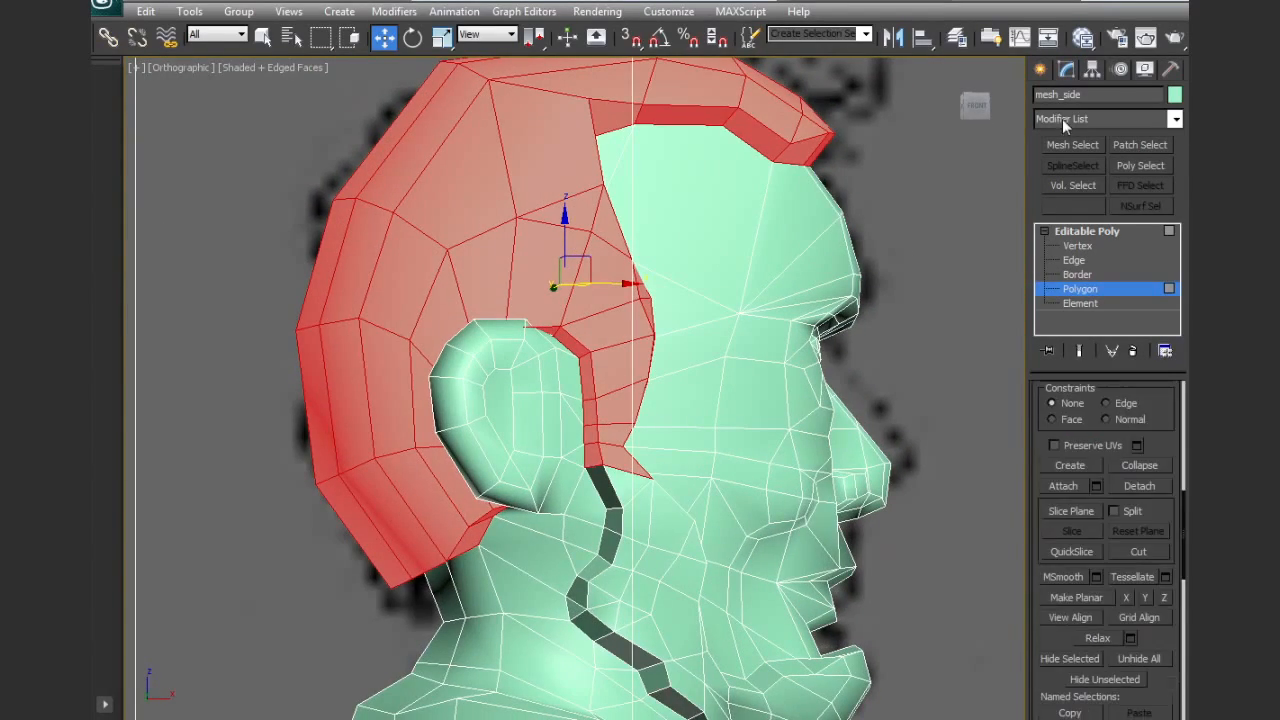
pyautogui.moveTo(1133, 682); pyautogui.dragTo(1133, 359)
pyautogui.click(1050, 596)
pyautogui.click(1051, 596)
pyautogui.click(1062, 592)
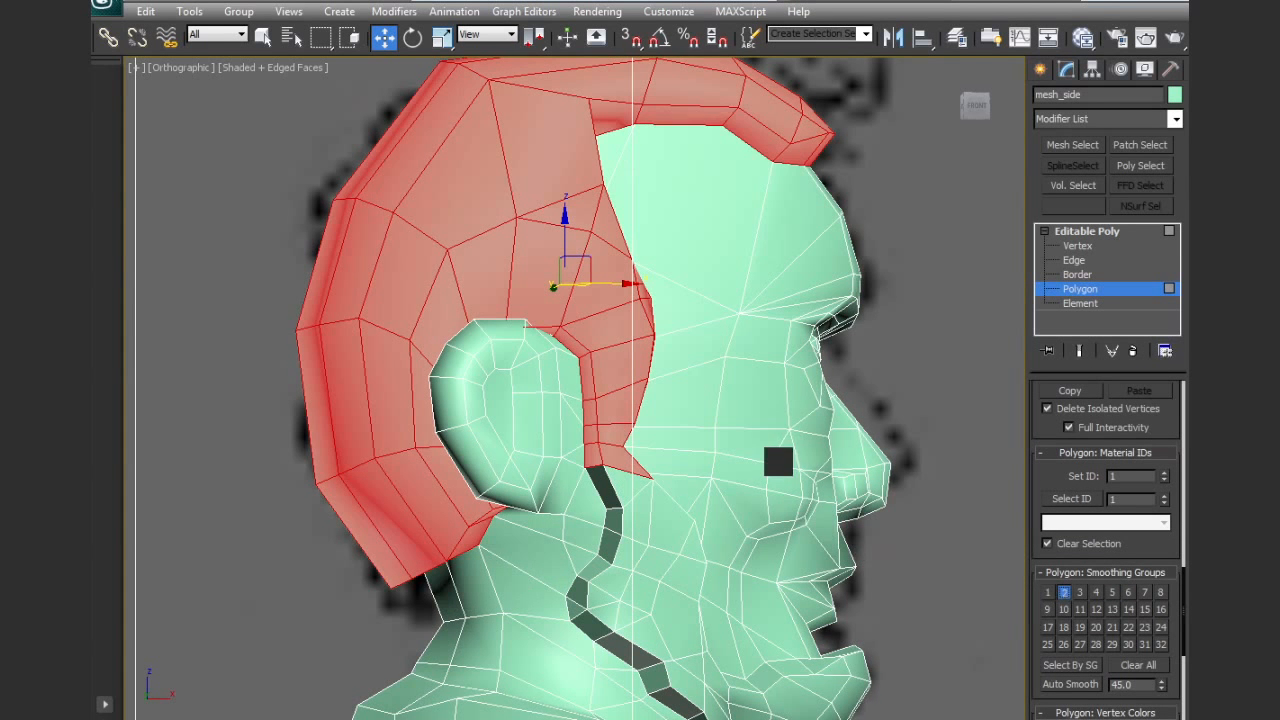
# Select the beard polygons from the sideburn down to the rear jaw corner
pyautogui.moveTo(778, 461); pyautogui.dragTo(777, 534, button='middle')
pyautogui.scroll(3, 777, 534)
pyautogui.click(582, 310)
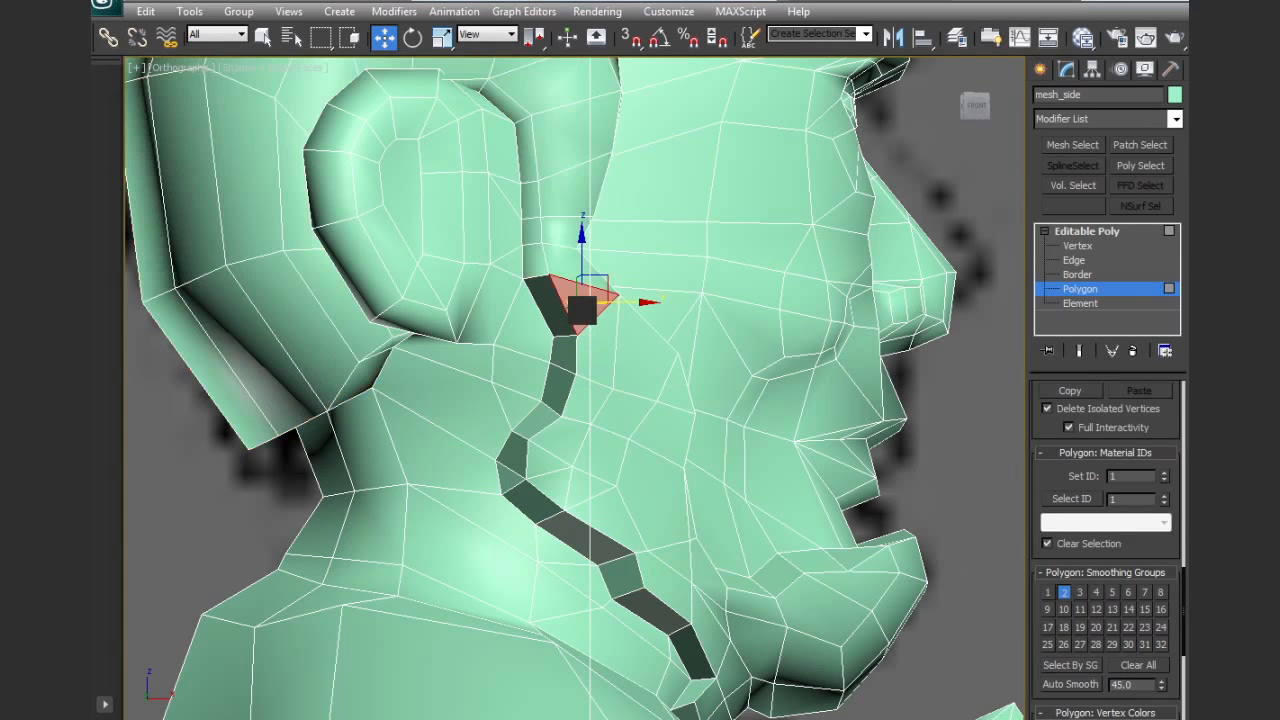
pyautogui.keyDown('ctrl'); pyautogui.click(594, 337); pyautogui.keyUp('ctrl')
pyautogui.keyDown('ctrl'); pyautogui.click(663, 380); pyautogui.keyUp('ctrl')
pyautogui.keyDown('ctrl'); pyautogui.click(663, 411); pyautogui.keyUp('ctrl')
pyautogui.keyDown('ctrl'); pyautogui.click(625, 425); pyautogui.keyUp('ctrl')
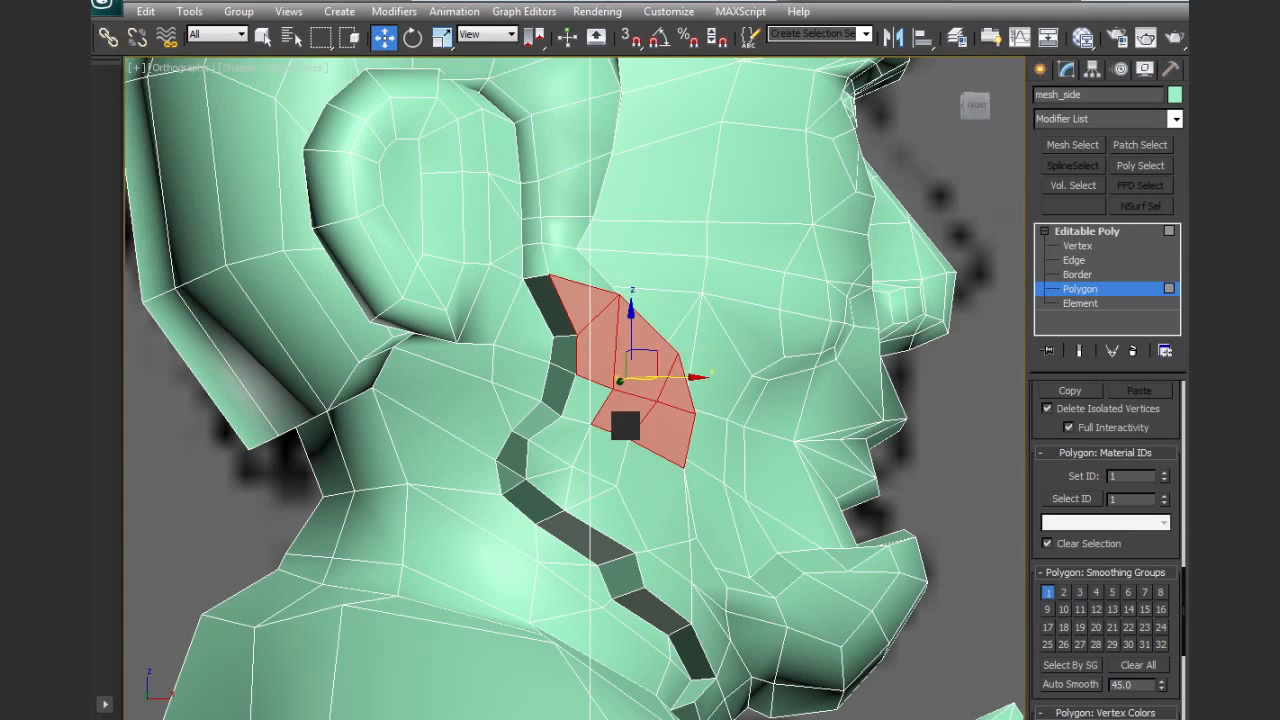
pyautogui.keyDown('ctrl'); pyautogui.click(586, 475); pyautogui.keyUp('ctrl')
pyautogui.keyDown('ctrl'); pyautogui.click(548, 480); pyautogui.keyUp('ctrl')
pyautogui.keyDown('ctrl'); pyautogui.click(545, 462); pyautogui.keyUp('ctrl')
pyautogui.keyDown('ctrl'); pyautogui.click(576, 408); pyautogui.keyUp('ctrl')
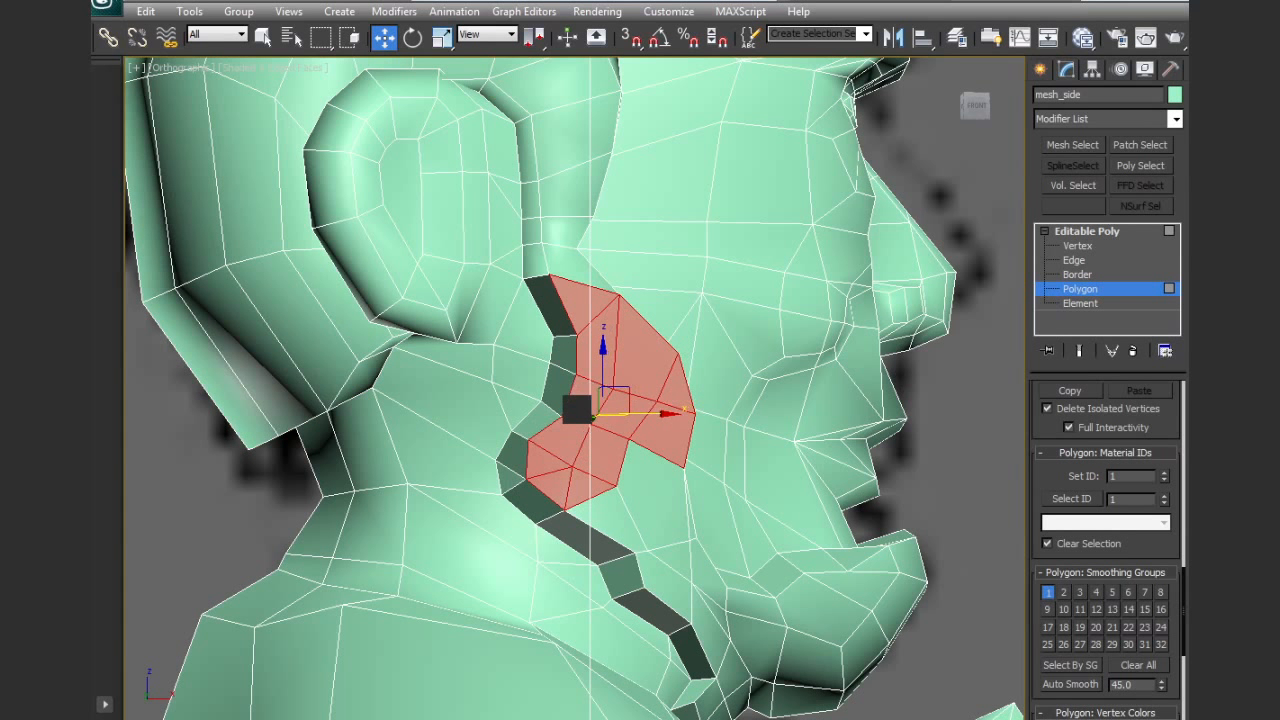
# Add the beard polygons along the lower jaw and across the chin up to the lower lip to the selection
pyautogui.keyDown('ctrl'); pyautogui.click(629, 511); pyautogui.keyUp('ctrl')
pyautogui.keyDown('ctrl'); pyautogui.click(658, 497); pyautogui.keyUp('ctrl')
pyautogui.keyDown('ctrl'); pyautogui.click(676, 571); pyautogui.keyUp('ctrl')
pyautogui.keyDown('ctrl'); pyautogui.click(674, 564); pyautogui.keyUp('ctrl')
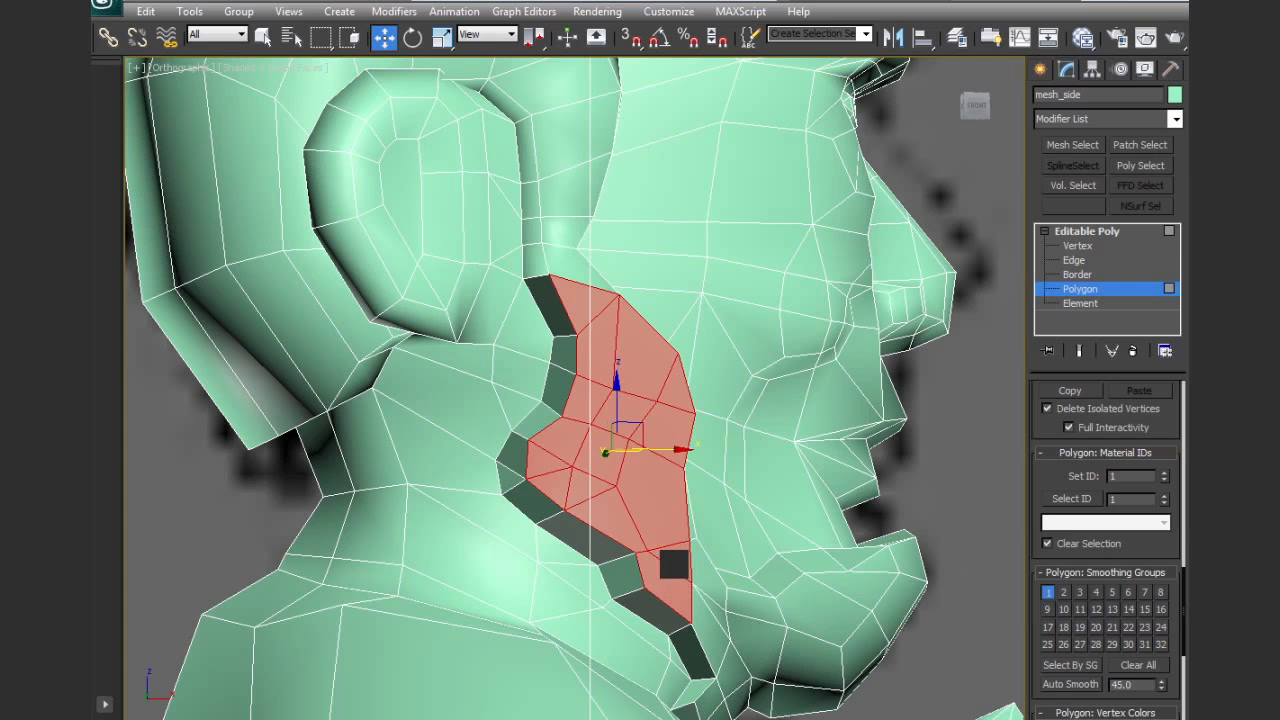
pyautogui.keyDown('ctrl'); pyautogui.click(717, 635); pyautogui.keyUp('ctrl')
pyautogui.keyDown('ctrl'); pyautogui.click(719, 610); pyautogui.keyUp('ctrl')
pyautogui.keyDown('ctrl'); pyautogui.click(728, 597); pyautogui.keyUp('ctrl')
pyautogui.keyDown('ctrl'); pyautogui.click(763, 612); pyautogui.keyUp('ctrl')
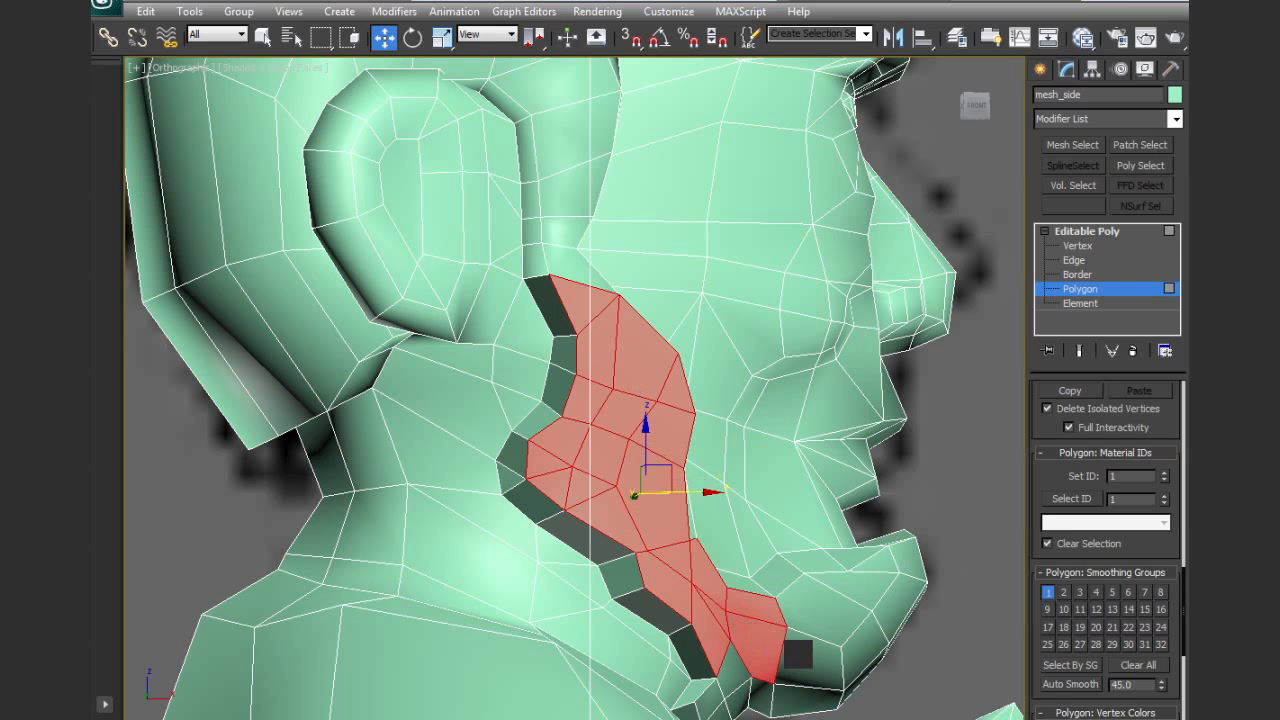
pyautogui.keyDown('ctrl'); pyautogui.click(790, 672); pyautogui.keyUp('ctrl')
pyautogui.keyDown('ctrl'); pyautogui.click(831, 611); pyautogui.keyUp('ctrl')
pyautogui.keyDown('ctrl'); pyautogui.click(862, 592); pyautogui.keyUp('ctrl')
pyautogui.keyDown('ctrl'); pyautogui.click(880, 563); pyautogui.keyUp('ctrl')
pyautogui.keyDown('ctrl'); pyautogui.click(891, 594); pyautogui.keyUp('ctrl')
pyautogui.keyDown('ctrl'); pyautogui.click(837, 640); pyautogui.keyUp('ctrl')
# Add the beard polygons under the chin and grow the selection by one ring to include the raised edges
pyautogui.keyDown('alt'); pyautogui.moveTo(837, 640); pyautogui.dragTo(709, 561, button='middle'); pyautogui.keyUp('alt')
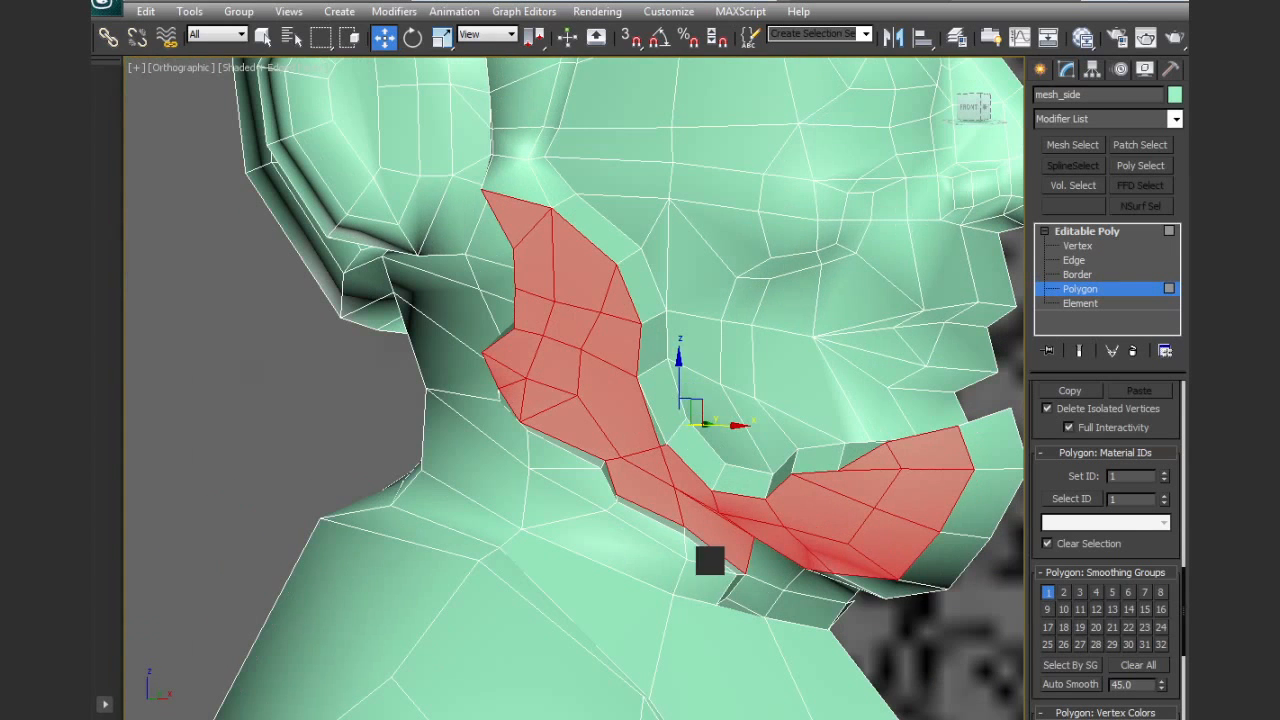
pyautogui.keyDown('ctrl'); pyautogui.click(812, 607); pyautogui.keyUp('ctrl')
pyautogui.keyDown('ctrl'); pyautogui.click(810, 584); pyautogui.keyUp('ctrl')
pyautogui.keyDown('ctrl'); pyautogui.click(770, 574); pyautogui.keyUp('ctrl')
pyautogui.keyDown('ctrl'); pyautogui.click(766, 593); pyautogui.keyUp('ctrl')
pyautogui.scroll(10, 1105, 550)
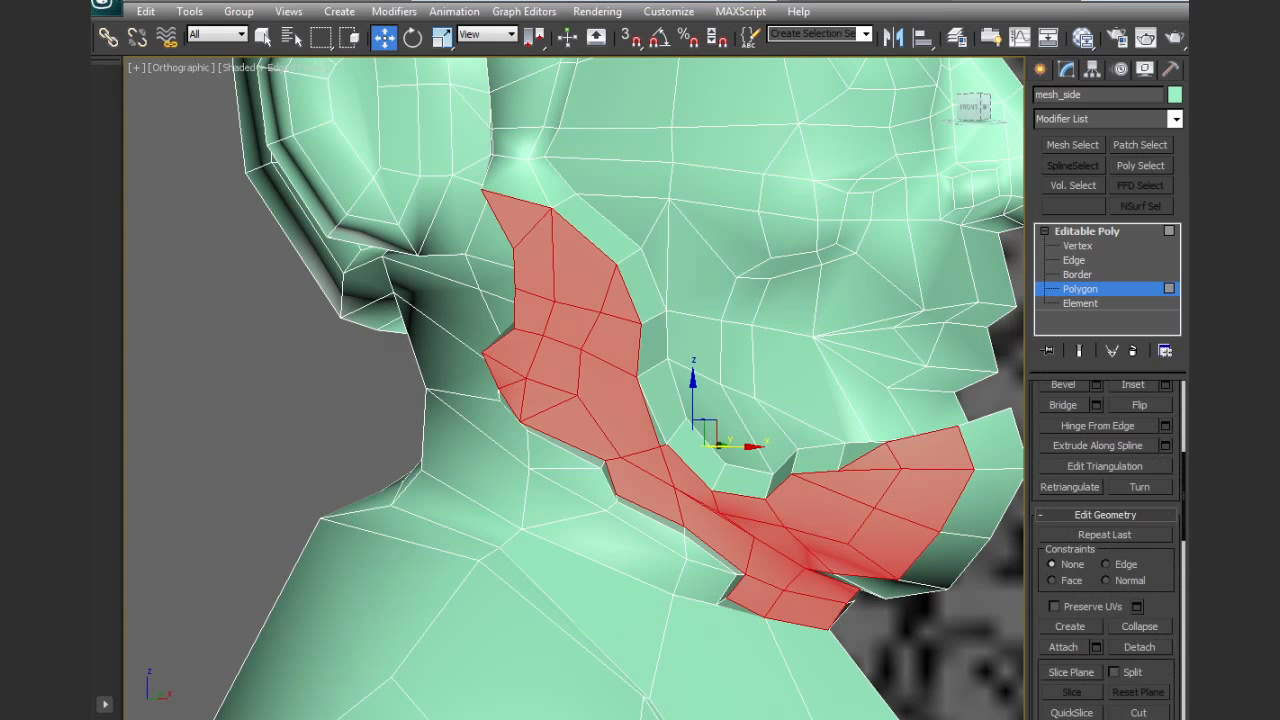
pyautogui.scroll(5, 1187, 631)
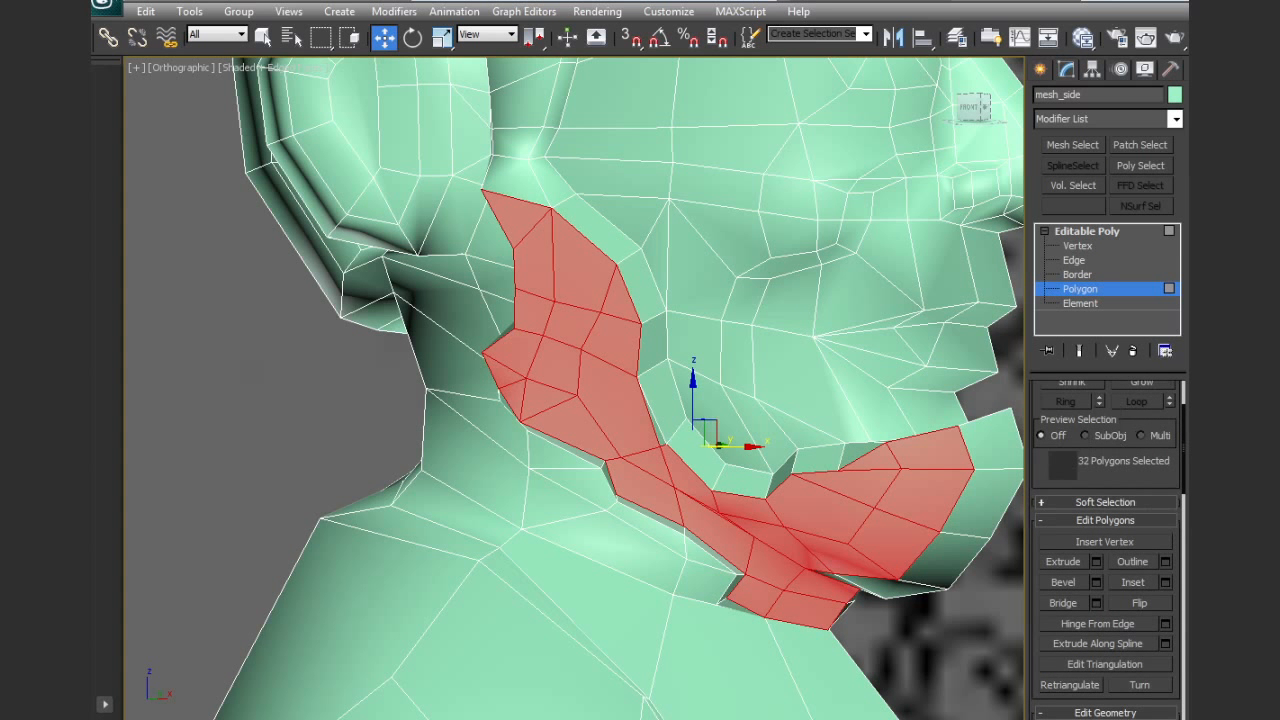
pyautogui.scroll(3, 1128, 467)
pyautogui.click(1143, 445)
pyautogui.keyDown('alt'); pyautogui.moveTo(1011, 455); pyautogui.dragTo(1043, 520, button='middle'); pyautogui.keyUp('alt')
# Clear the selected beard polygons' smoothing groups, assign them to group 2, and deselect them
pyautogui.scroll(-10, 1105, 530)
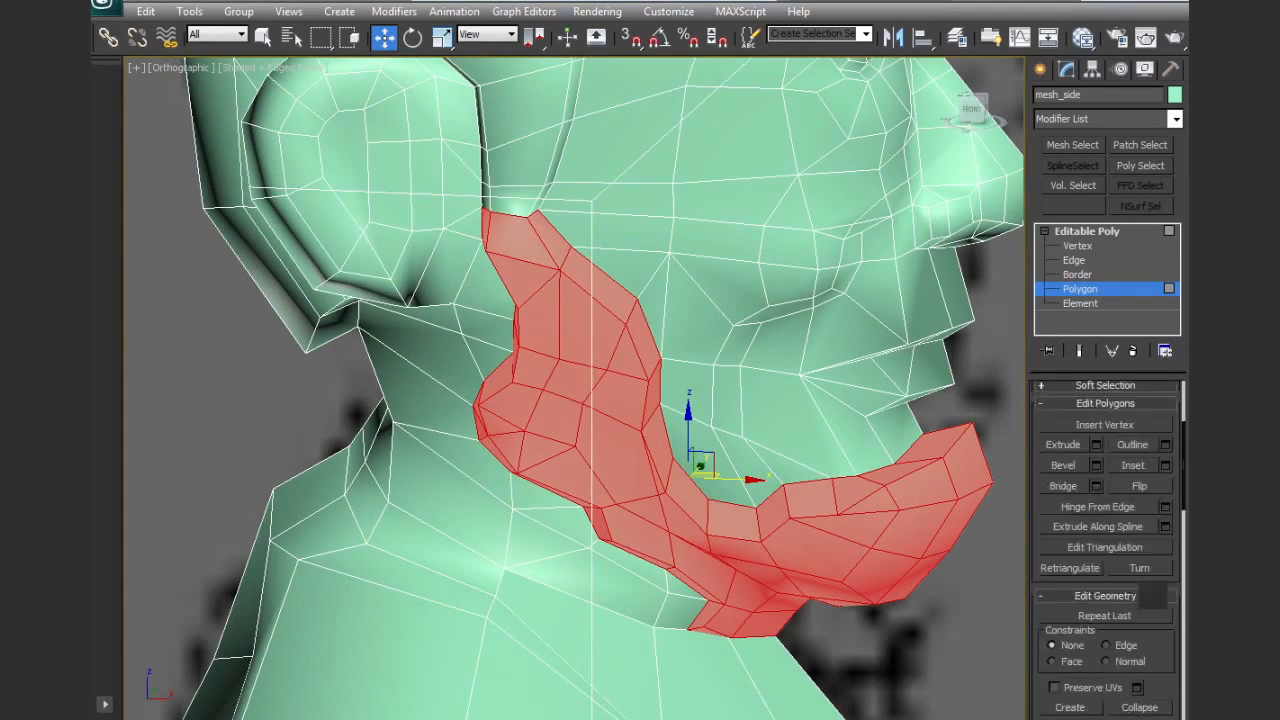
pyautogui.scroll(-3, 1105, 550)
pyautogui.click(1136, 708)
pyautogui.click(1064, 635)
pyautogui.click(882, 606)
# Inspect the shading of the hair and beard with the edge display turned off
pyautogui.moveTo(833, 554); pyautogui.dragTo(840, 590, button='middle')
pyautogui.press('F4')
pyautogui.scroll(-8, 771, 537)
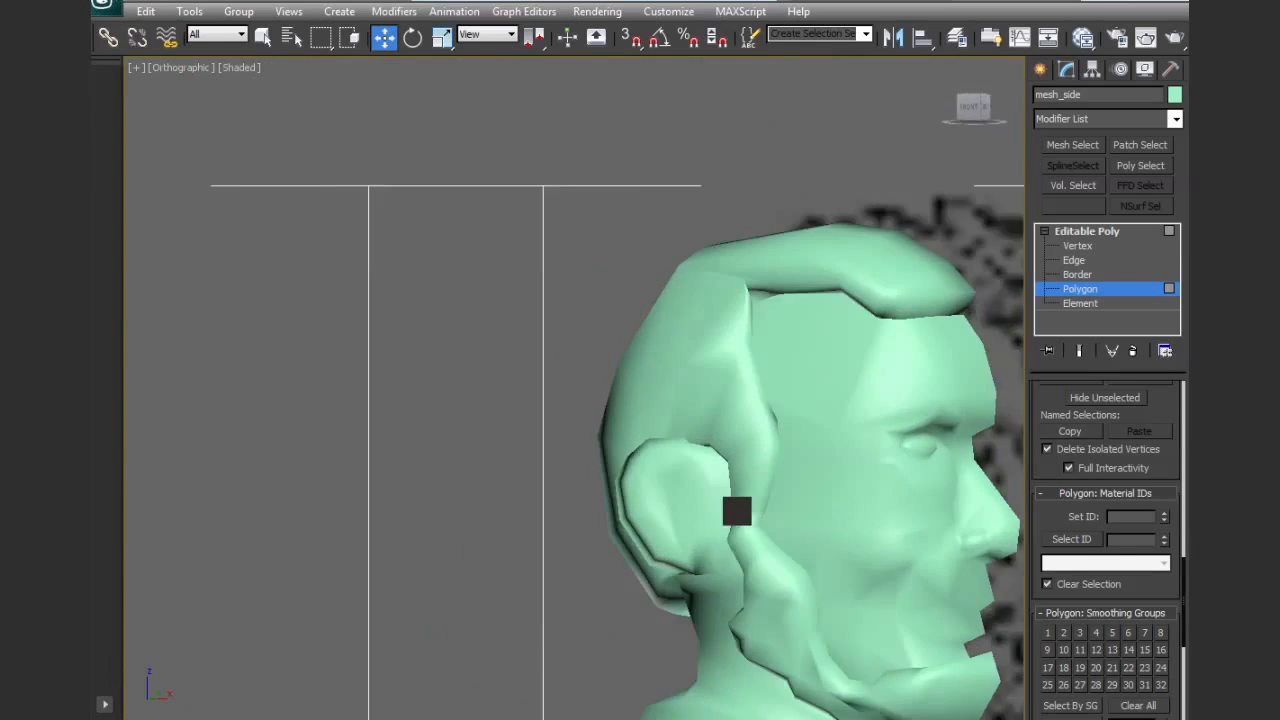
pyautogui.keyDown('alt'); pyautogui.moveTo(737, 511); pyautogui.dragTo(735, 518, button='middle'); pyautogui.keyUp('alt')
pyautogui.click(757, 462)
pyautogui.moveTo(829, 465); pyautogui.dragTo(617, 457, button='middle')
pyautogui.press('F4')
# Select and delete the strip of bevel polygons that closes the hair along the head's centre seam
pyautogui.scroll(3, 617, 457)
pyautogui.moveTo(607, 262); pyautogui.dragTo(614, 466, button='middle')
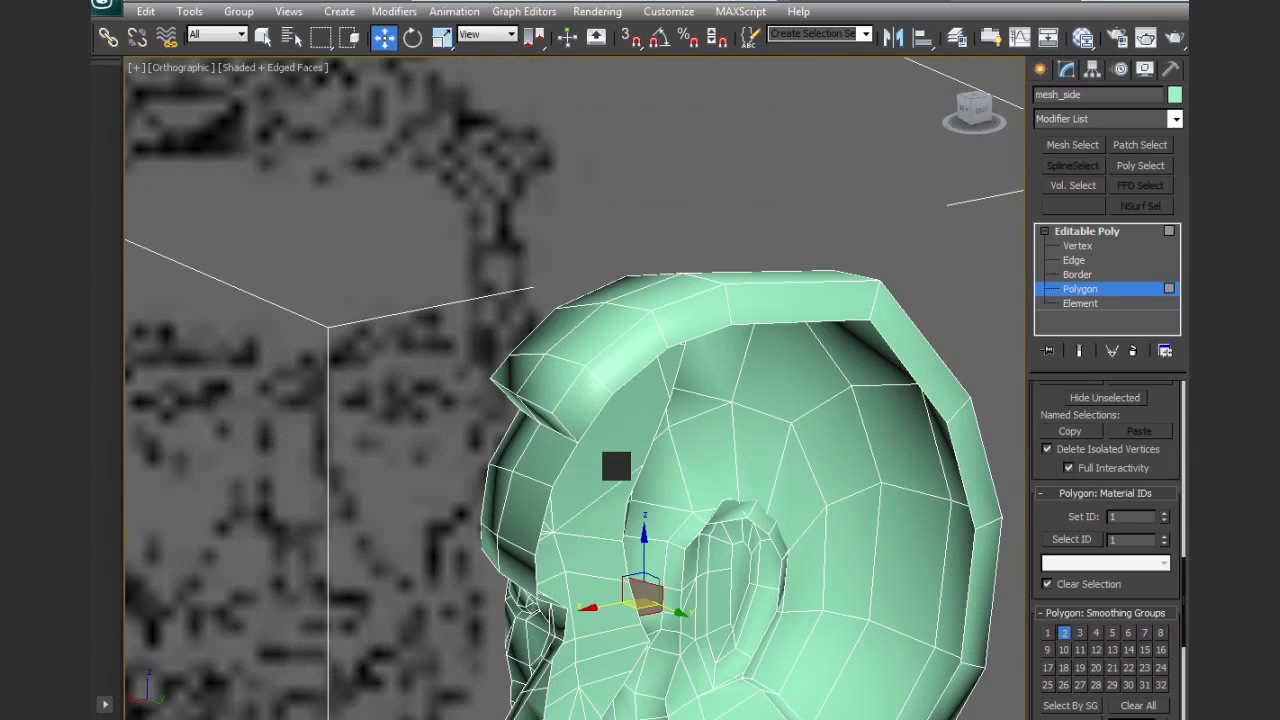
pyautogui.click(583, 414)
pyautogui.keyDown('ctrl'); pyautogui.click(620, 365); pyautogui.keyUp('ctrl')
pyautogui.keyDown('ctrl'); pyautogui.click(690, 316); pyautogui.keyUp('ctrl')
pyautogui.keyDown('ctrl'); pyautogui.click(800, 302); pyautogui.keyUp('ctrl')
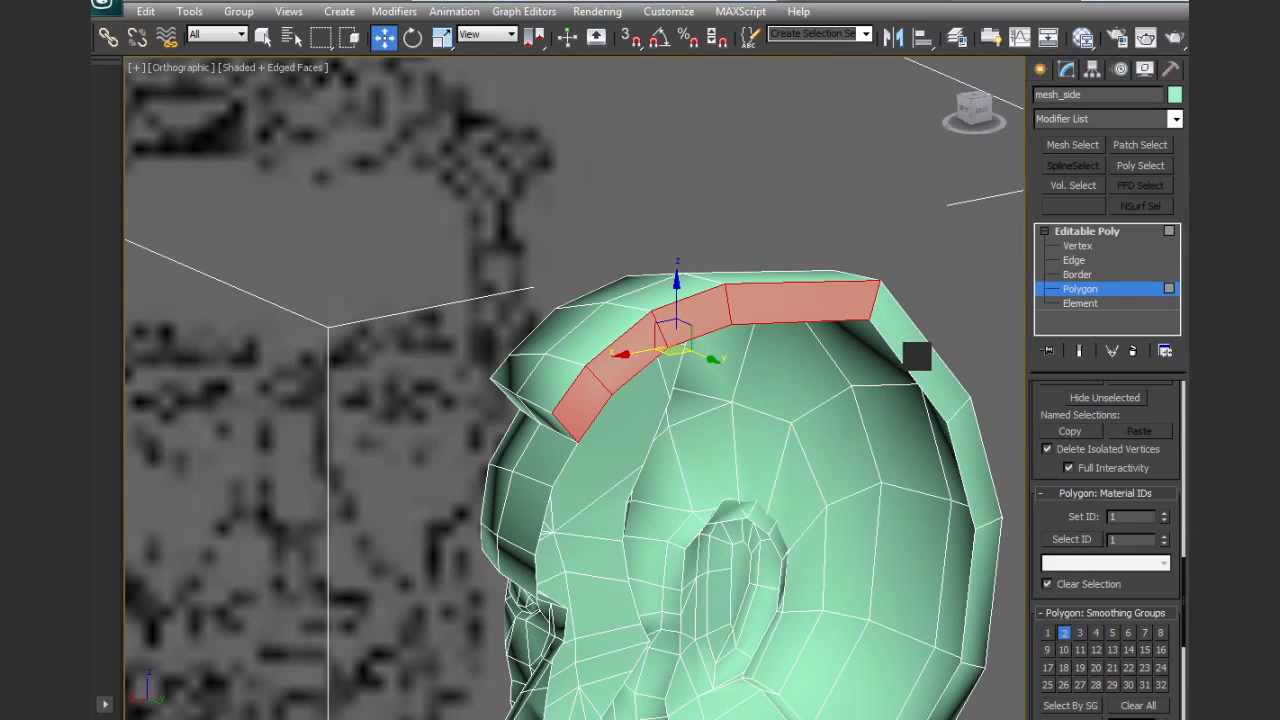
pyautogui.keyDown('shift'); pyautogui.click(908, 351); pyautogui.keyUp('shift')
pyautogui.keyDown('alt'); pyautogui.moveTo(879, 465); pyautogui.dragTo(957, 630, button='middle'); pyautogui.keyUp('alt')
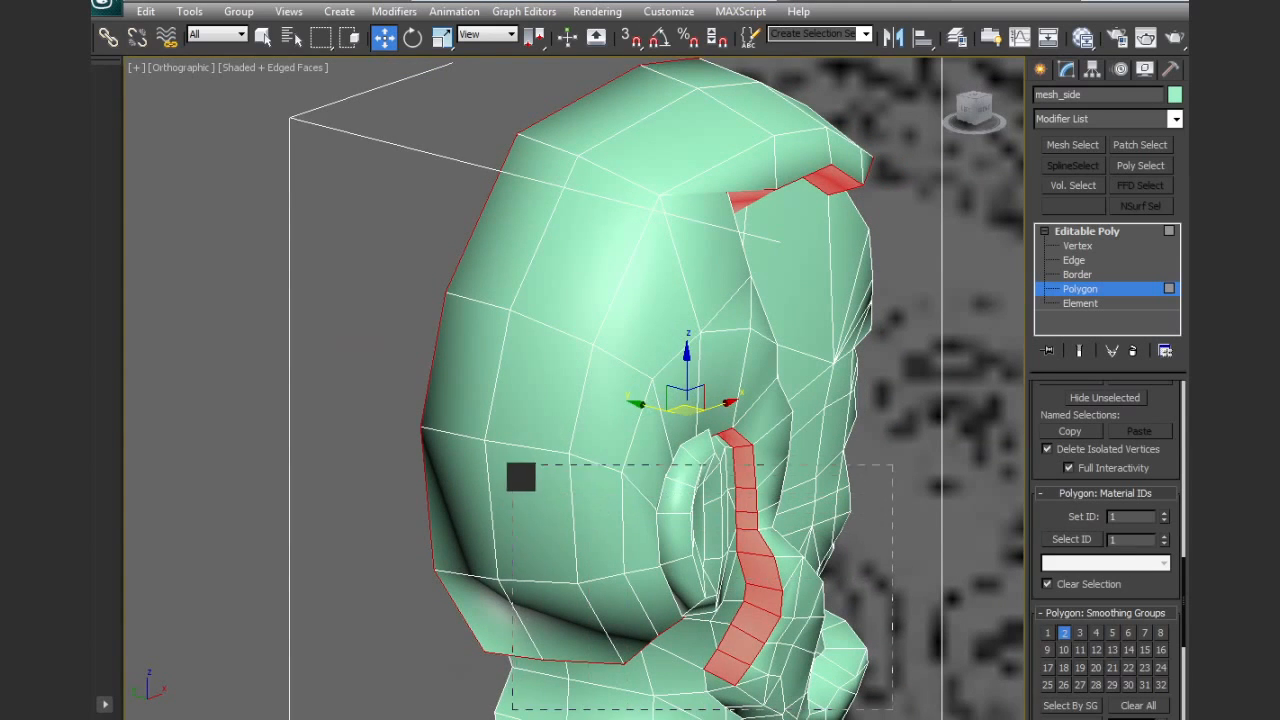
pyautogui.keyDown('alt'); pyautogui.moveTo(520, 477); pyautogui.dragTo(522, 475); pyautogui.keyUp('alt')
pyautogui.keyDown('alt'); pyautogui.moveTo(805, 350); pyautogui.dragTo(636, 415, button='middle'); pyautogui.keyUp('alt')
pyautogui.keyDown('alt'); pyautogui.moveTo(891, 234); pyautogui.dragTo(679, 334, button='middle'); pyautogui.keyUp('alt')
pyautogui.hotkey('ctrl', 'd')
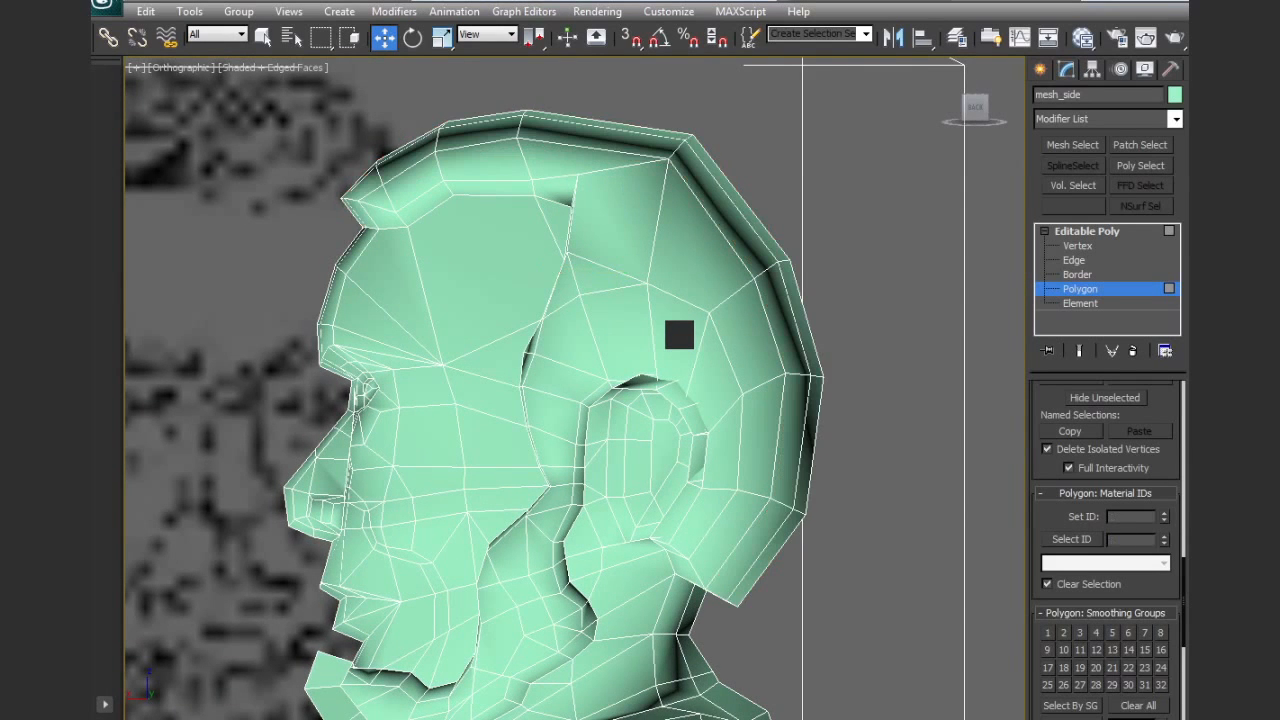
# Select and delete the strip of bevel polygons along the centre seam of the beard, from chin to throat
pyautogui.keyDown('alt'); pyautogui.moveTo(688, 511); pyautogui.dragTo(780, 155, button='middle'); pyautogui.keyUp('alt')
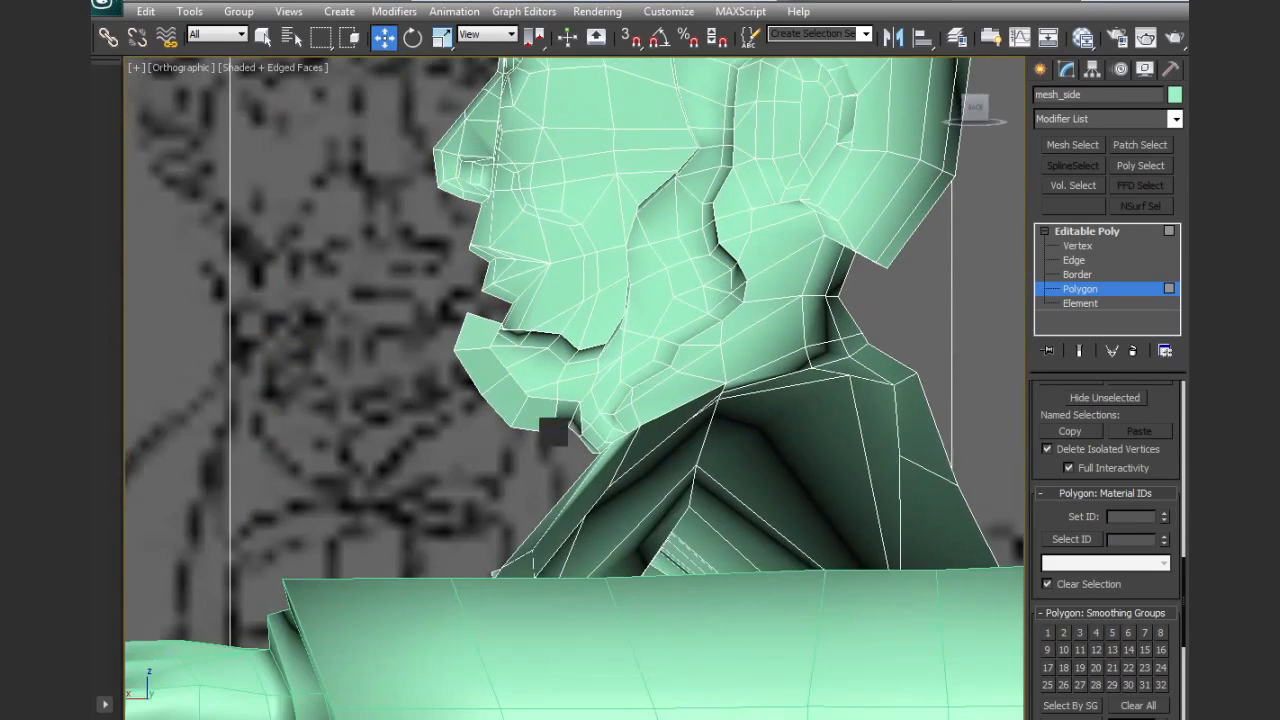
pyautogui.scroll(5, 574, 300)
pyautogui.keyDown('alt'); pyautogui.moveTo(335, 325); pyautogui.dragTo(322, 355, button='middle'); pyautogui.keyUp('alt')
pyautogui.click(389, 350)
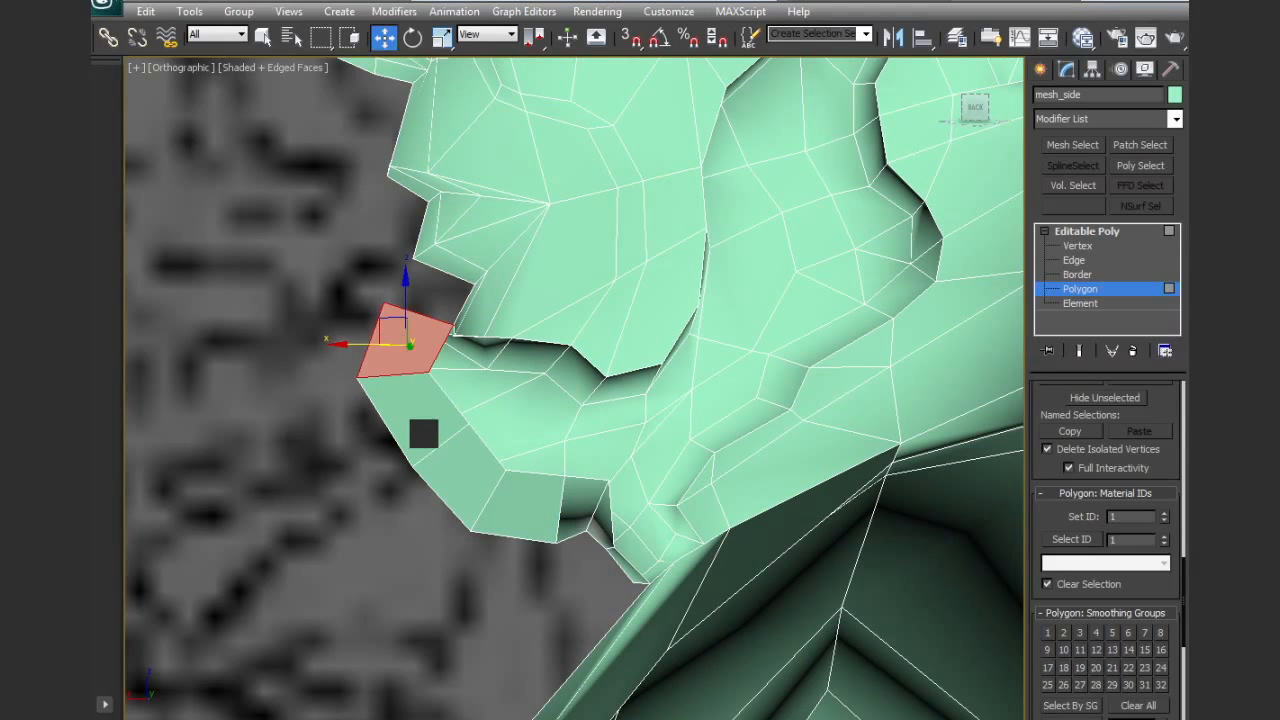
pyautogui.keyDown('ctrl'); pyautogui.click(424, 434); pyautogui.keyUp('ctrl')
pyautogui.keyDown('ctrl'); pyautogui.click(460, 469); pyautogui.keyUp('ctrl')
pyautogui.keyDown('ctrl'); pyautogui.click(514, 514); pyautogui.keyUp('ctrl')
pyautogui.keyDown('ctrl'); pyautogui.click(571, 510); pyautogui.keyUp('ctrl')
pyautogui.keyDown('alt'); pyautogui.moveTo(600, 523); pyautogui.dragTo(677, 491, button='middle'); pyautogui.keyUp('alt')
pyautogui.keyDown('ctrl'); pyautogui.click(568, 580); pyautogui.keyUp('ctrl')
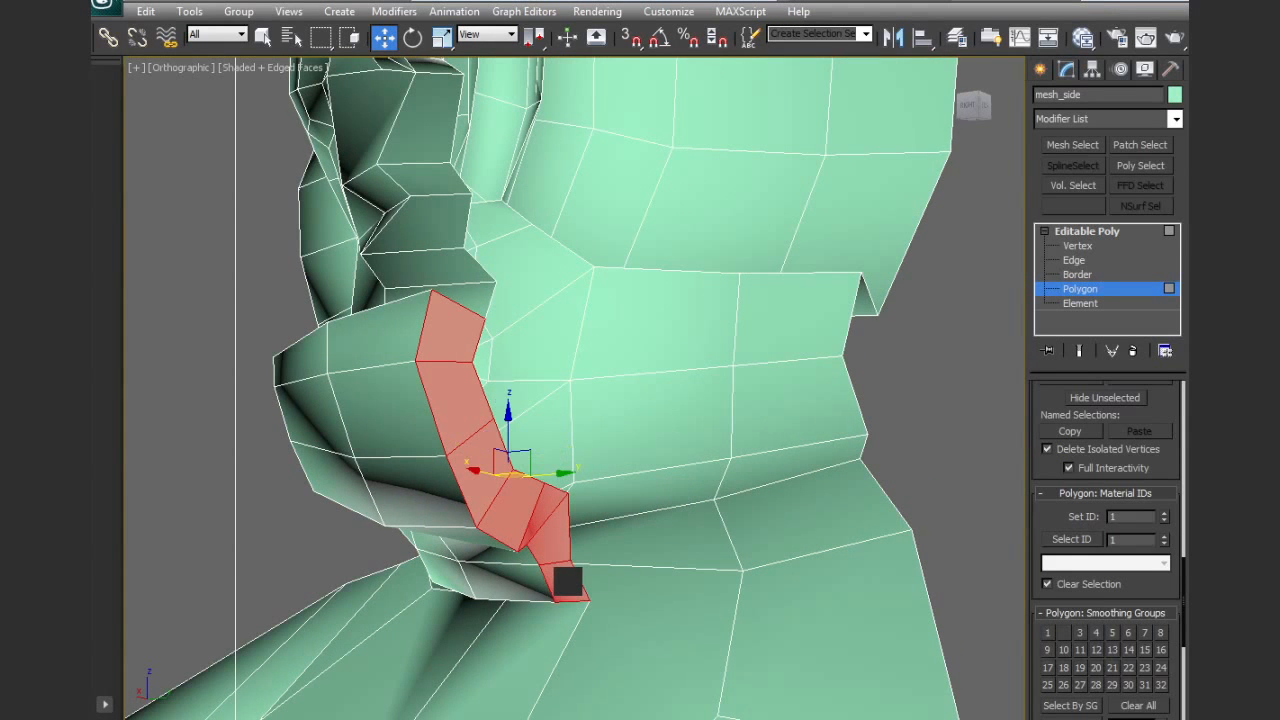
pyautogui.press('Delete')
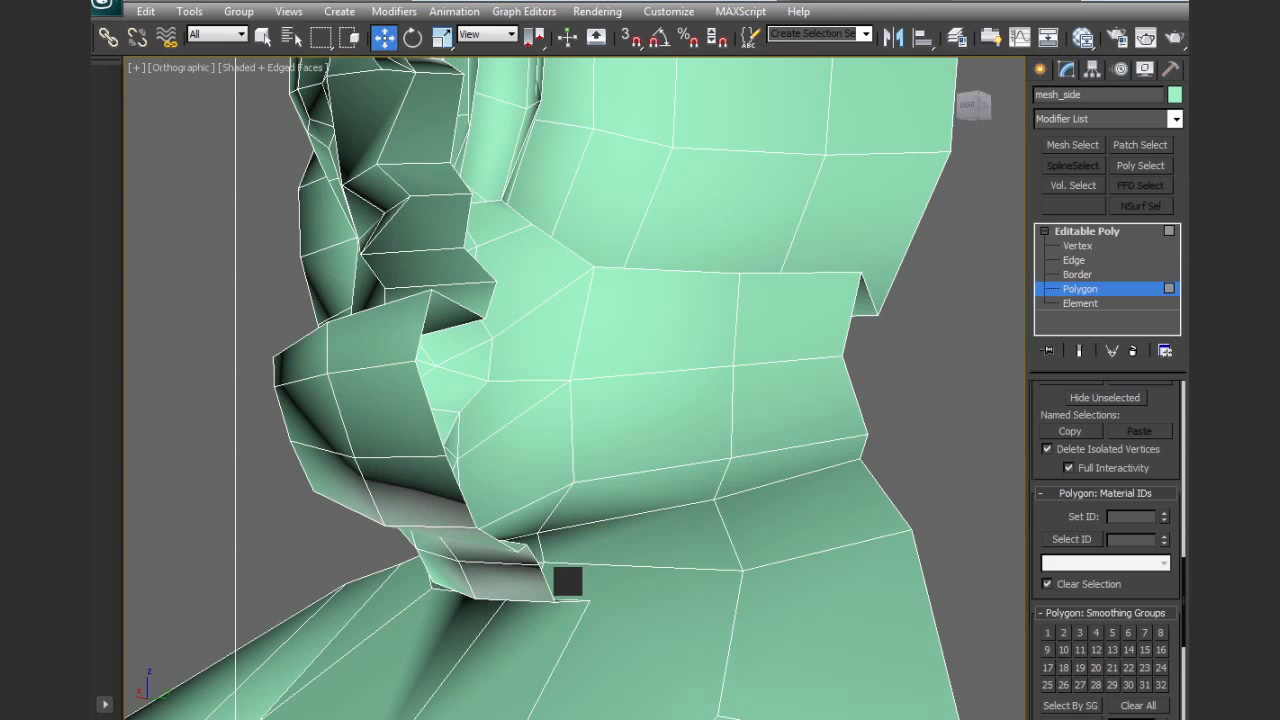
# Return to the front view and frame the full-body models against the reference drawings
pyautogui.press('f')
pyautogui.press('z')
pyautogui.moveTo(494, 488); pyautogui.dragTo(726, 719, button='middle')
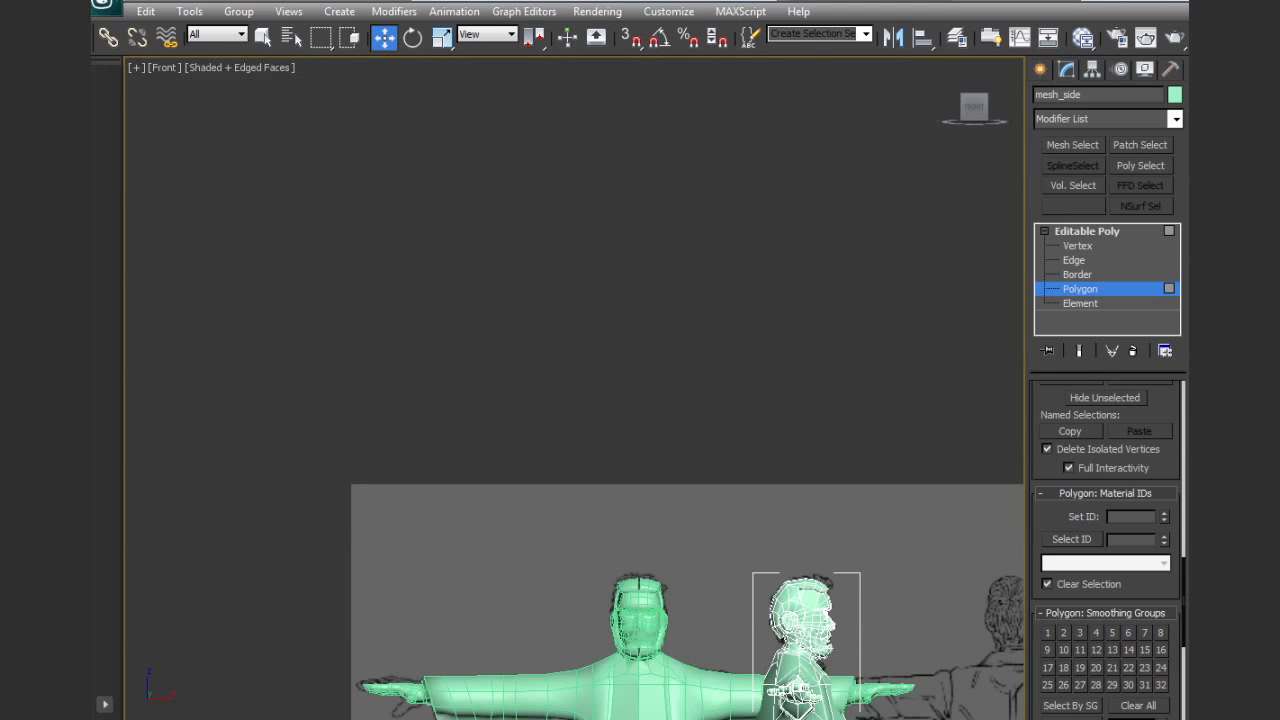
# Switch to the front-view mesh and move the five hair vertices along the open centre seam onto the head's centre line
pyautogui.moveTo(661, 434); pyautogui.dragTo(661, 391, button='middle')
pyautogui.scroll(8, 621, 305)
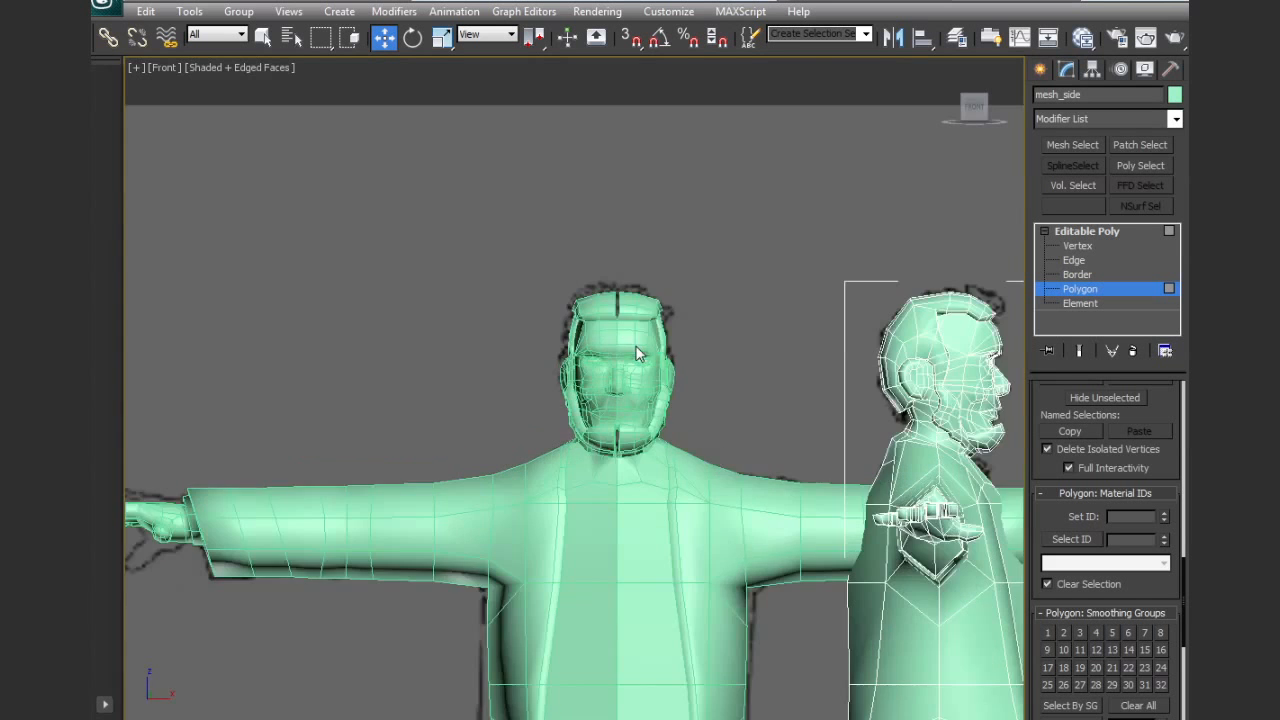
pyautogui.click(1078, 289)
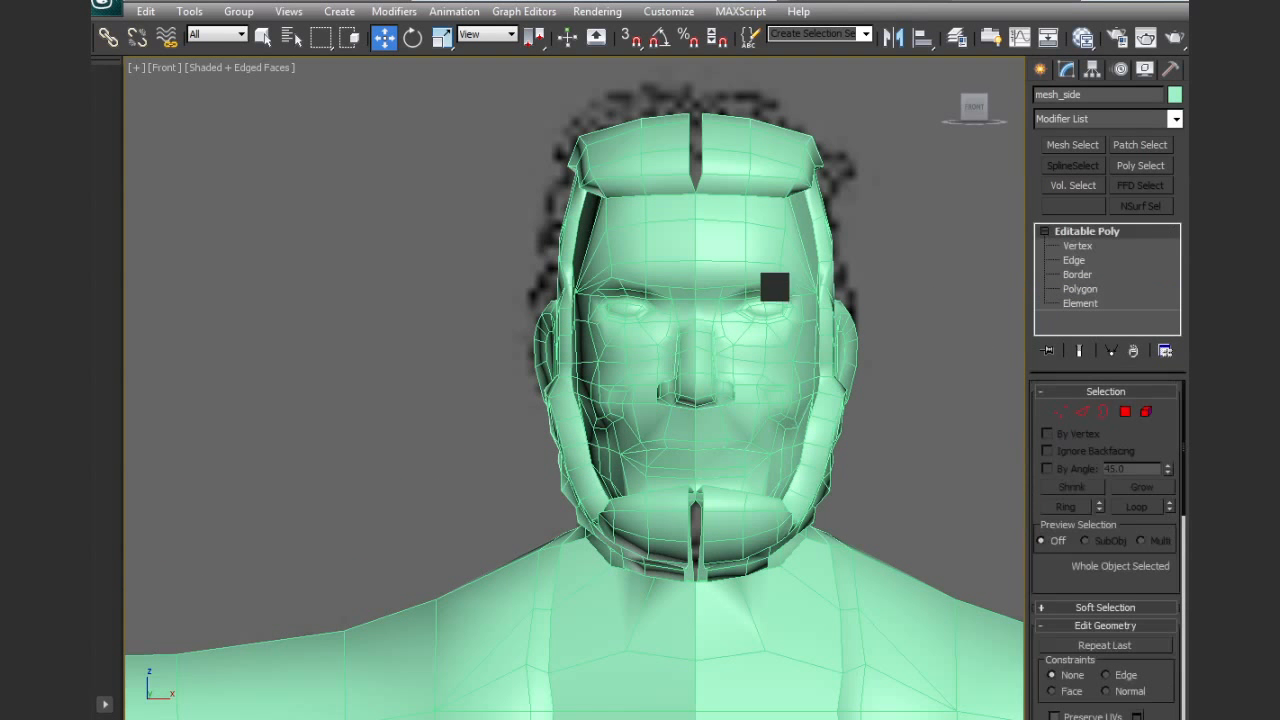
pyautogui.click(670, 283)
pyautogui.moveTo(707, 227); pyautogui.dragTo(607, 332, button='middle')
pyautogui.scroll(3, 607, 332)
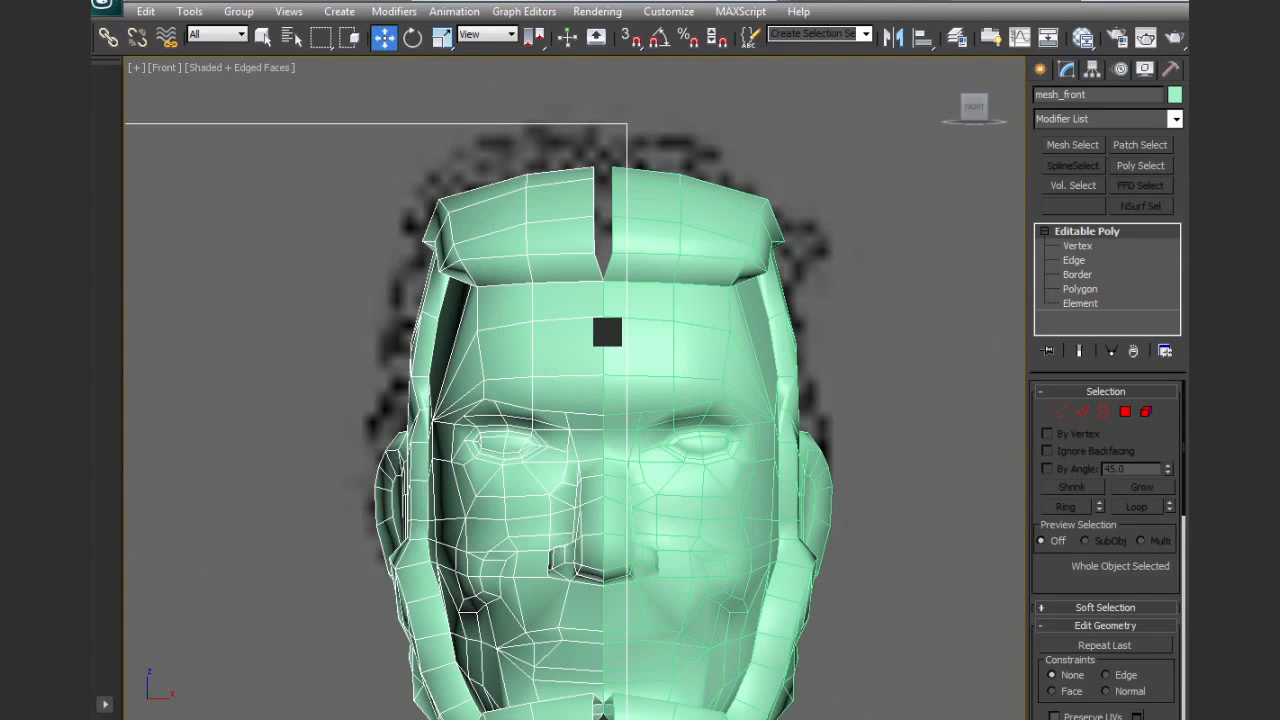
pyautogui.click(1053, 410)
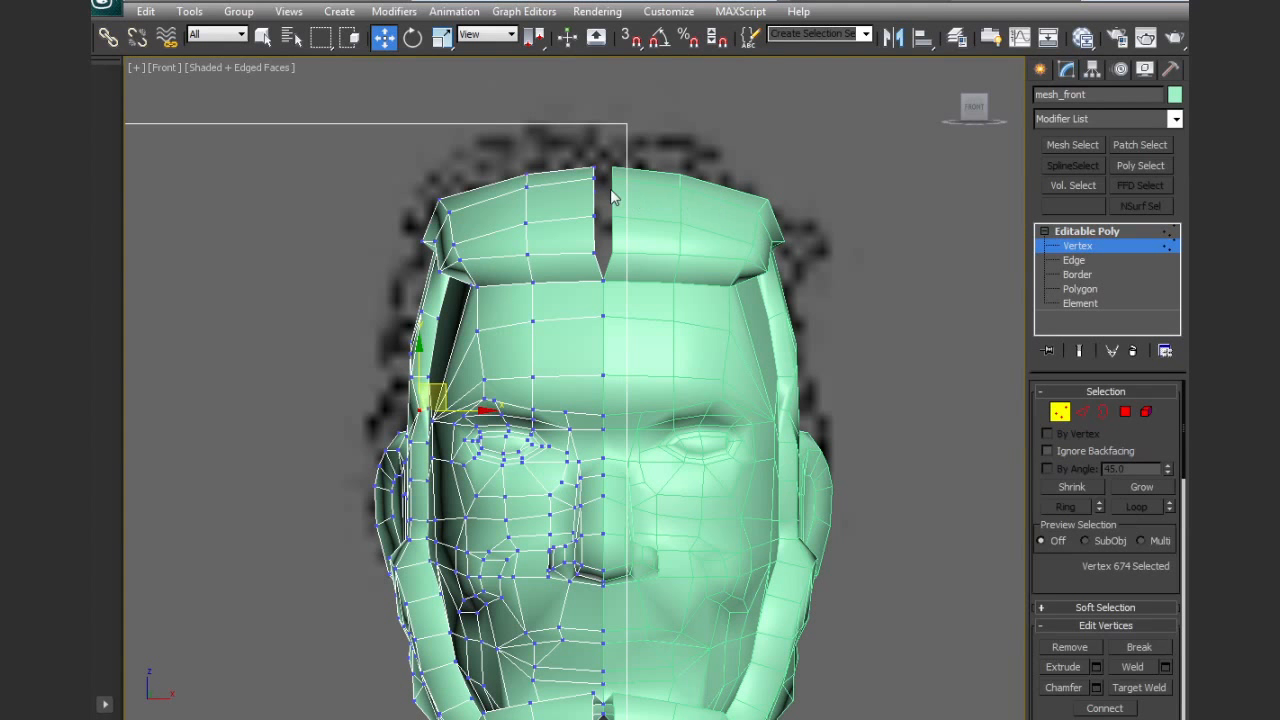
pyautogui.moveTo(623, 262); pyautogui.dragTo(623, 262)
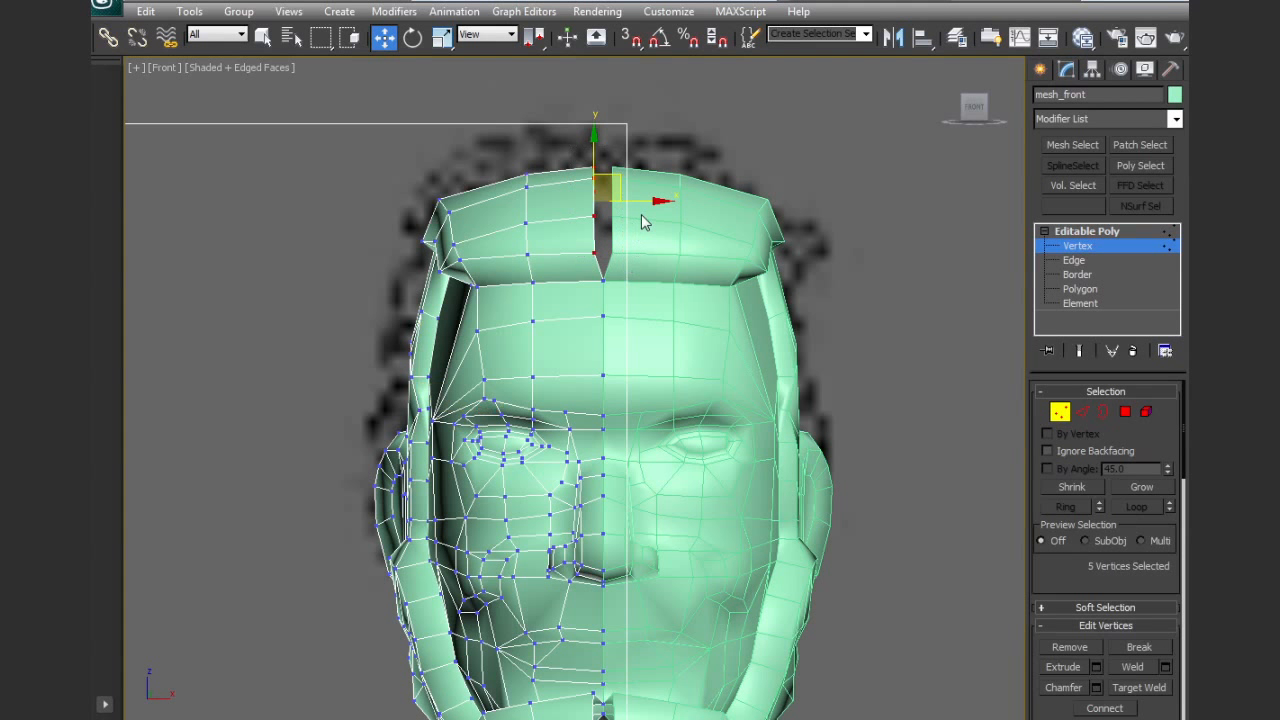
pyautogui.moveTo(648, 202); pyautogui.dragTo(658, 199)
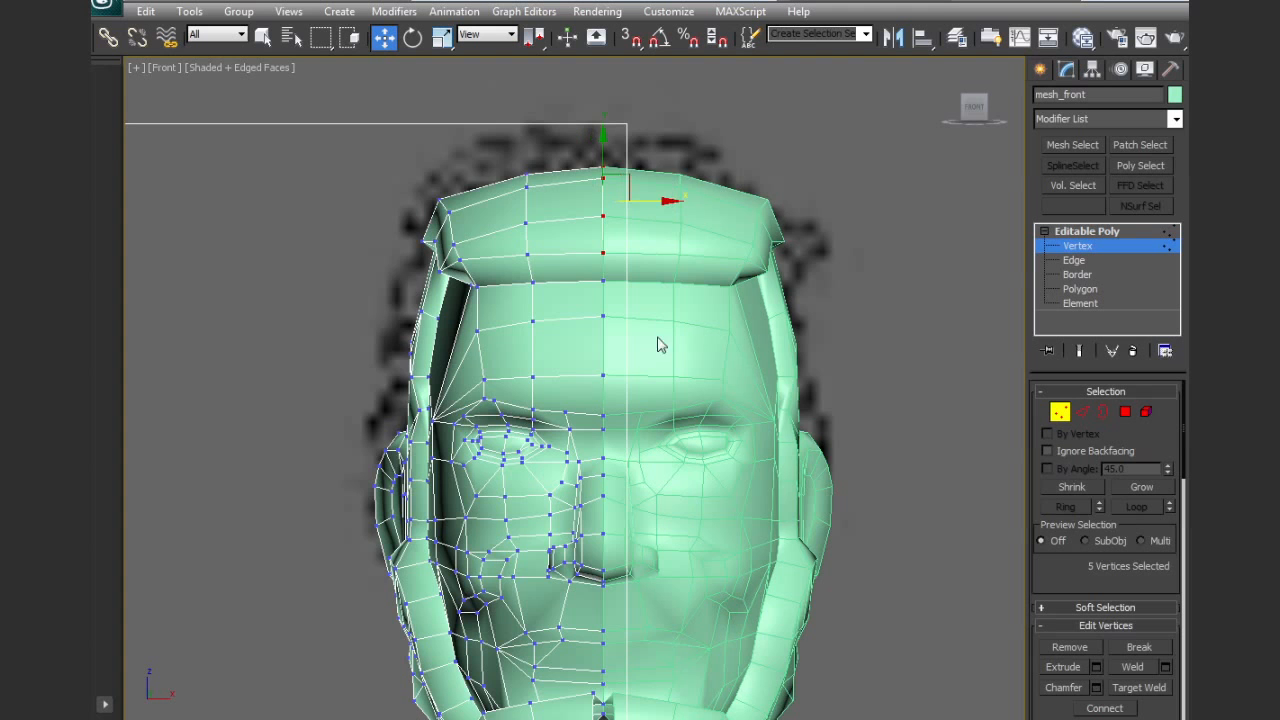
# Select the nine beard vertices along the open seam from chin to throat and align them on the centre line
pyautogui.moveTo(658, 337); pyautogui.dragTo(647, 170, button='middle')
pyautogui.moveTo(619, 606); pyautogui.dragTo(595, 410, button='middle')
pyautogui.scroll(4, 595, 409)
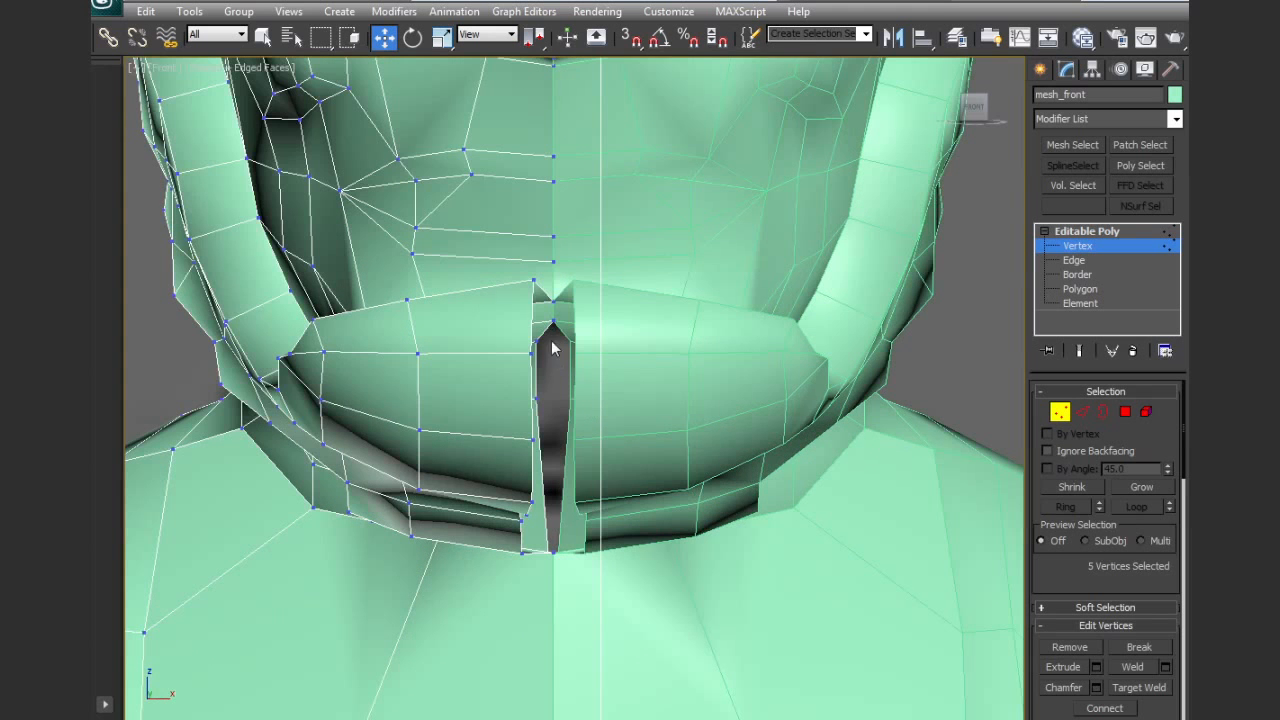
pyautogui.click(534, 280)
pyautogui.keyDown('ctrl'); pyautogui.click(532, 353); pyautogui.keyUp('ctrl')
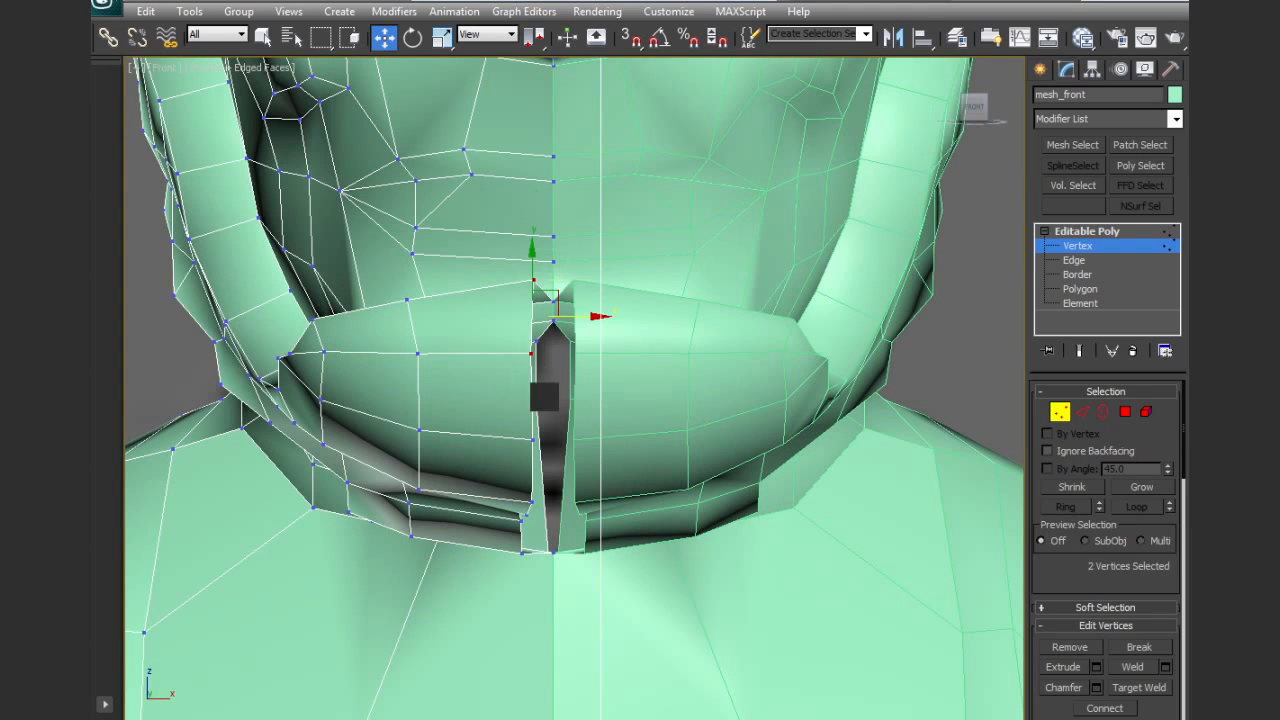
pyautogui.keyDown('ctrl'); pyautogui.click(533, 398); pyautogui.keyUp('ctrl')
pyautogui.keyDown('ctrl'); pyautogui.click(533, 440); pyautogui.keyUp('ctrl')
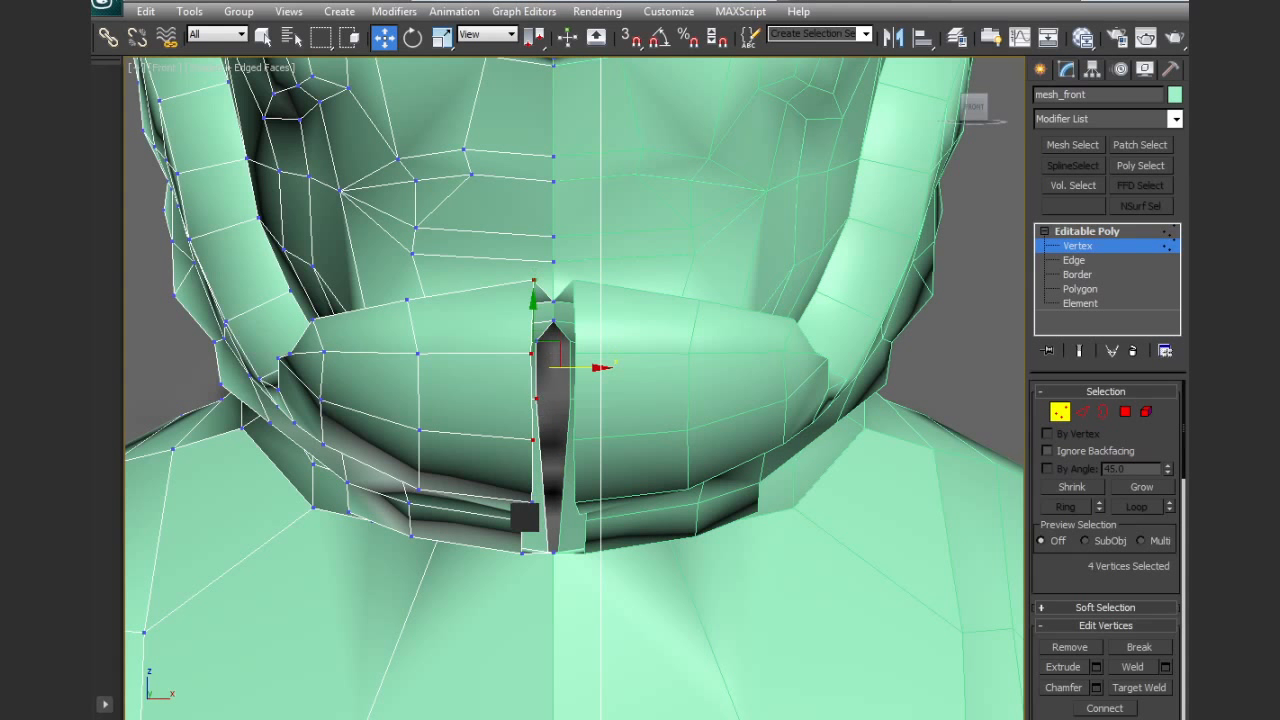
pyautogui.keyDown('ctrl'); pyautogui.moveTo(511, 505); pyautogui.dragTo(543, 578); pyautogui.keyUp('ctrl')
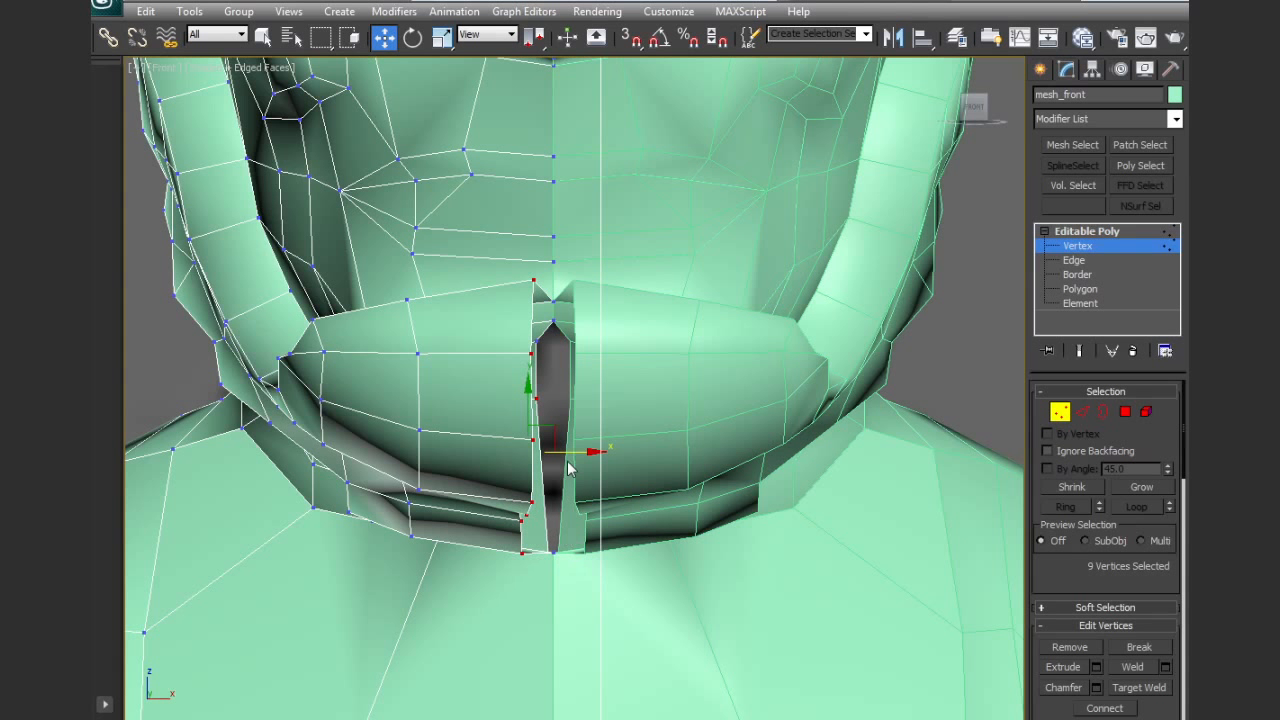
pyautogui.moveTo(568, 452); pyautogui.dragTo(540, 454)
pyautogui.press('r')
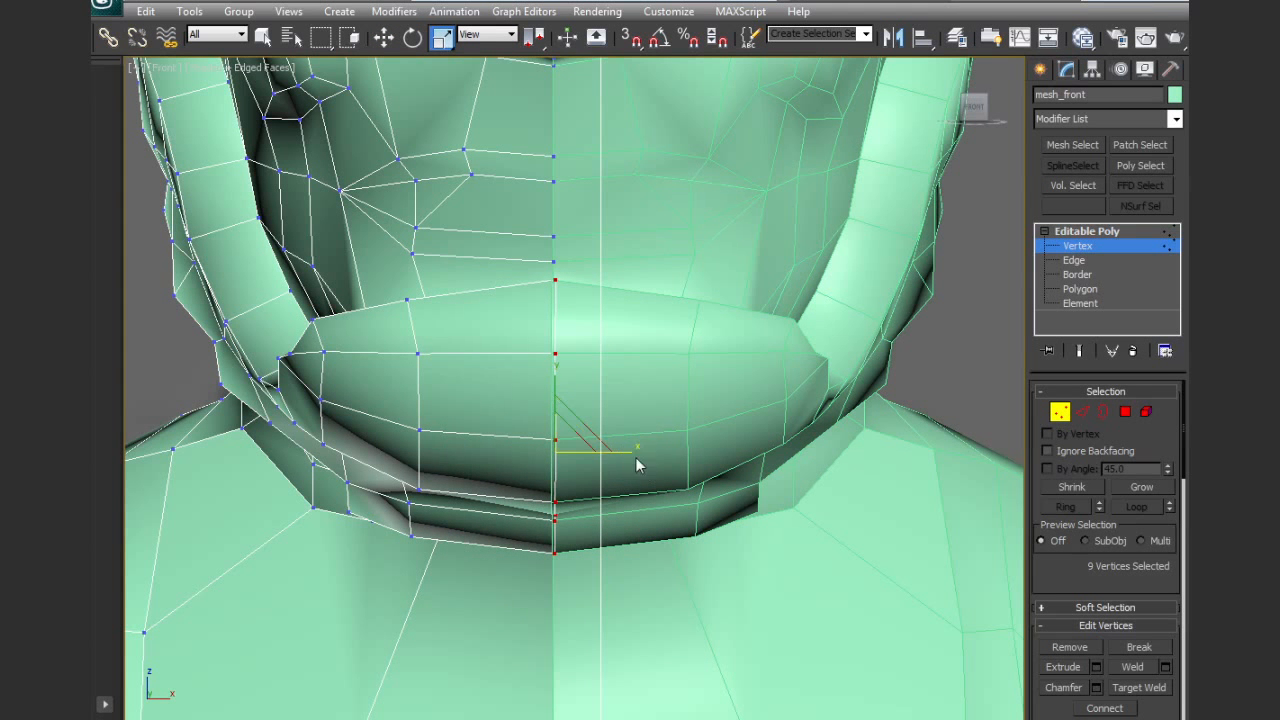
pyautogui.press('w')
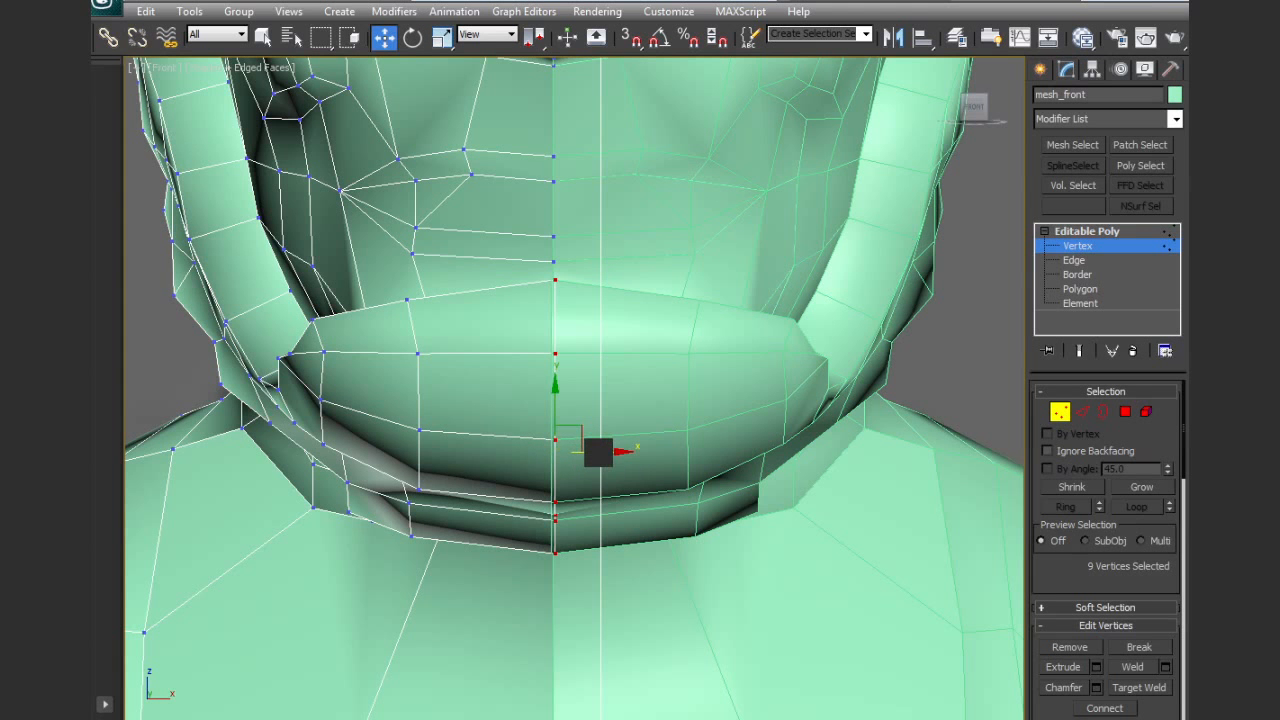
# Select the 14 outer beard polygons running from below the ear along the jaw and move them inward, toward the face
pyautogui.scroll(-5, 597, 449)
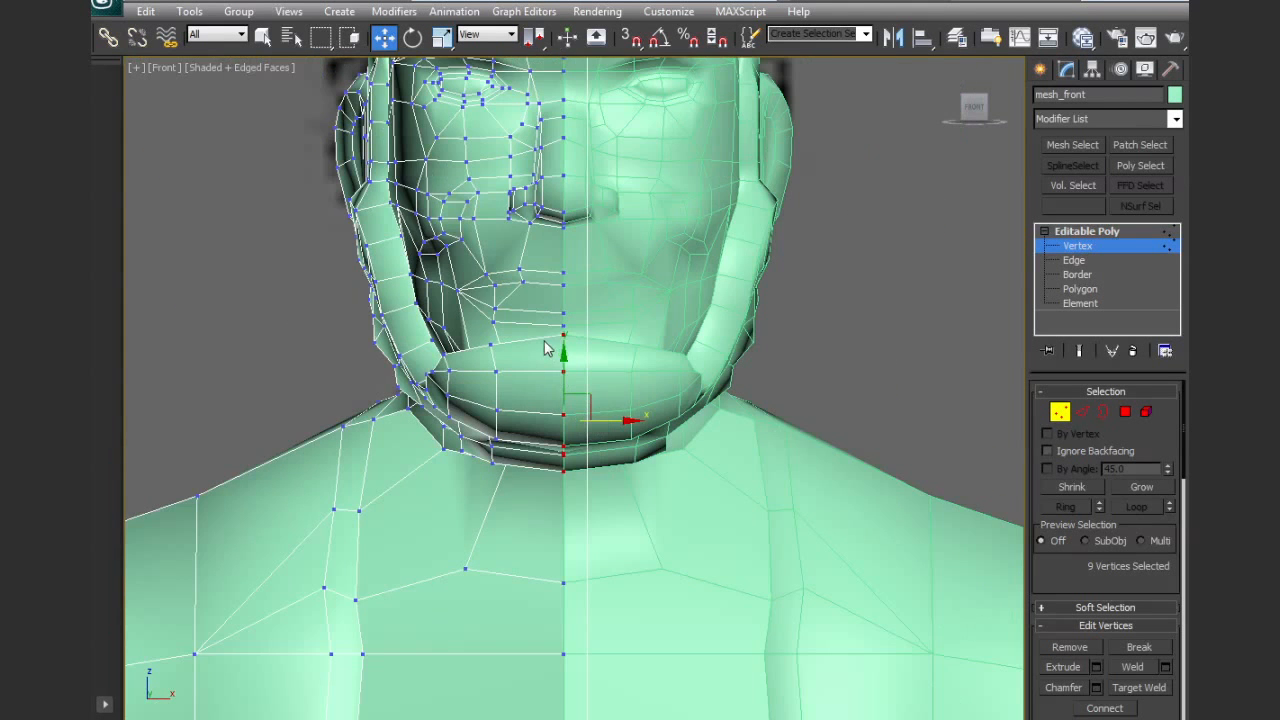
pyautogui.scroll(3, 251, 363)
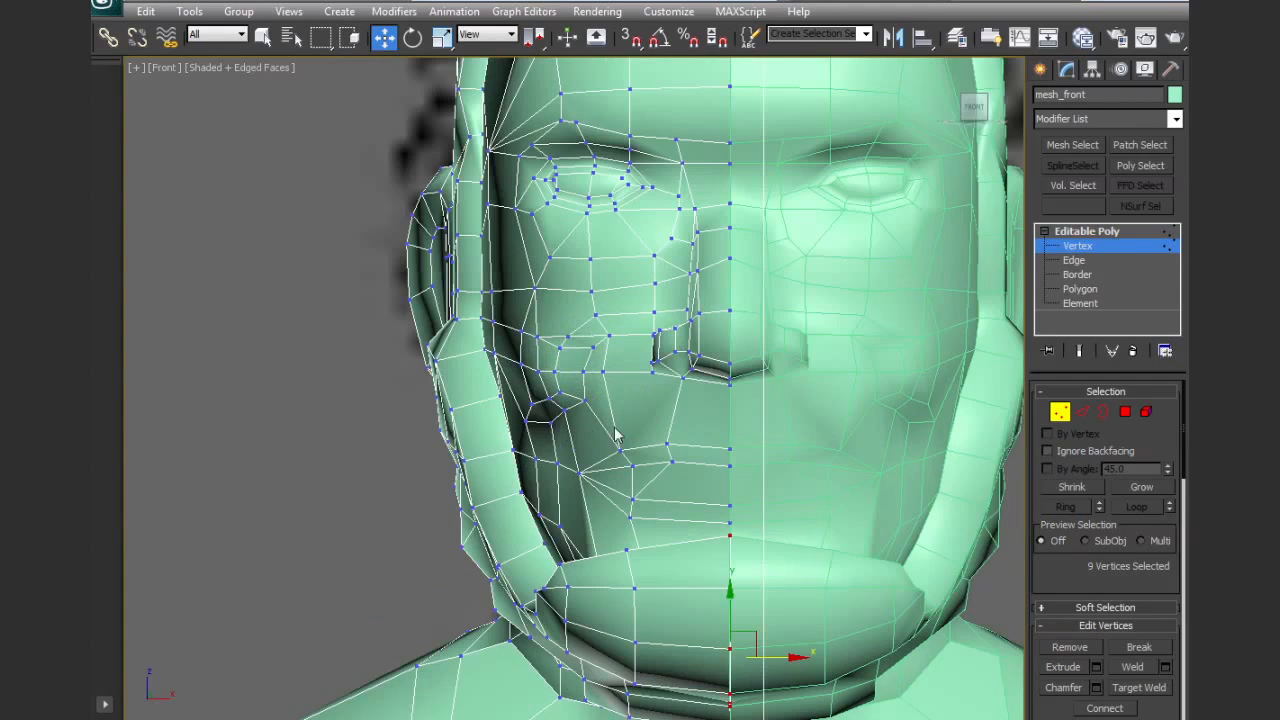
pyautogui.click(1125, 412)
pyautogui.keyDown('alt'); pyautogui.moveTo(671, 400); pyautogui.dragTo(737, 414, button='middle'); pyautogui.keyUp('alt')
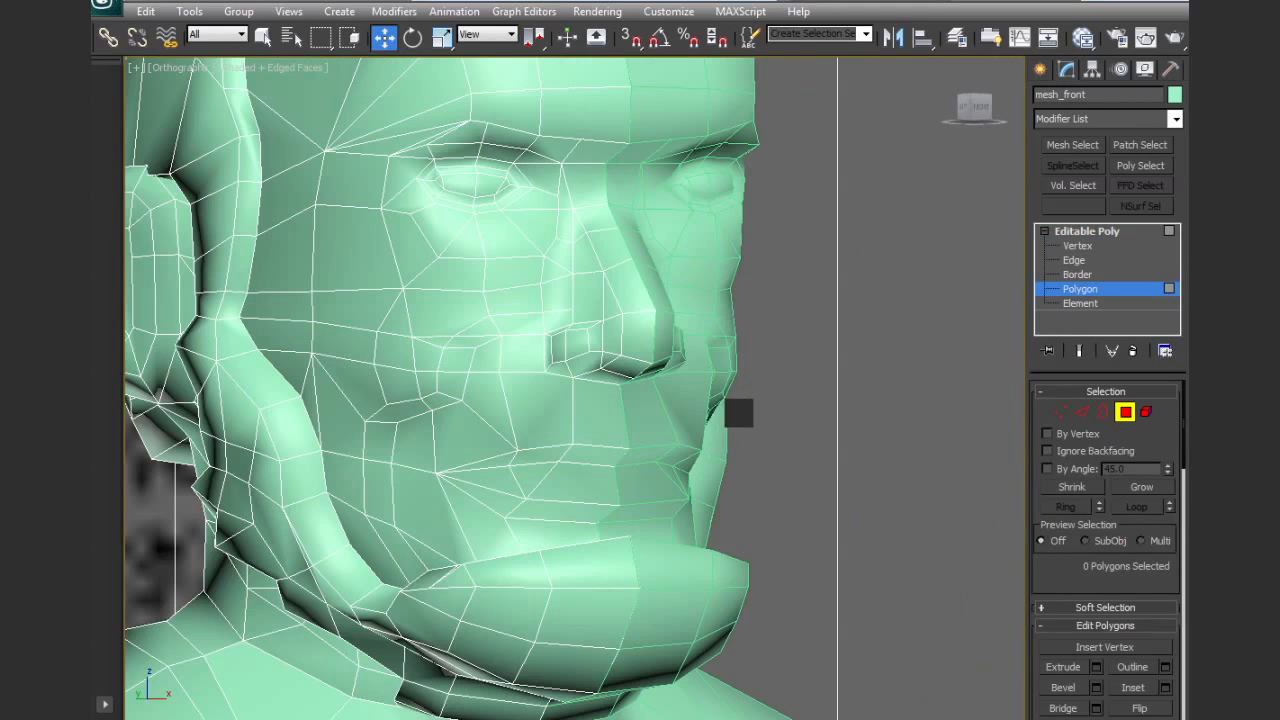
pyautogui.click(205, 398)
pyautogui.keyDown('ctrl'); pyautogui.click(209, 407); pyautogui.keyUp('ctrl')
pyautogui.keyDown('ctrl'); pyautogui.click(231, 406); pyautogui.keyUp('ctrl')
pyautogui.keyDown('ctrl'); pyautogui.click(237, 456); pyautogui.keyUp('ctrl')
pyautogui.keyDown('ctrl'); pyautogui.click(219, 458); pyautogui.keyUp('ctrl')
pyautogui.keyDown('ctrl'); pyautogui.click(210, 480); pyautogui.keyUp('ctrl')
pyautogui.keyDown('ctrl'); pyautogui.click(234, 501); pyautogui.keyUp('ctrl')
pyautogui.keyDown('ctrl'); pyautogui.click(230, 527); pyautogui.keyUp('ctrl')
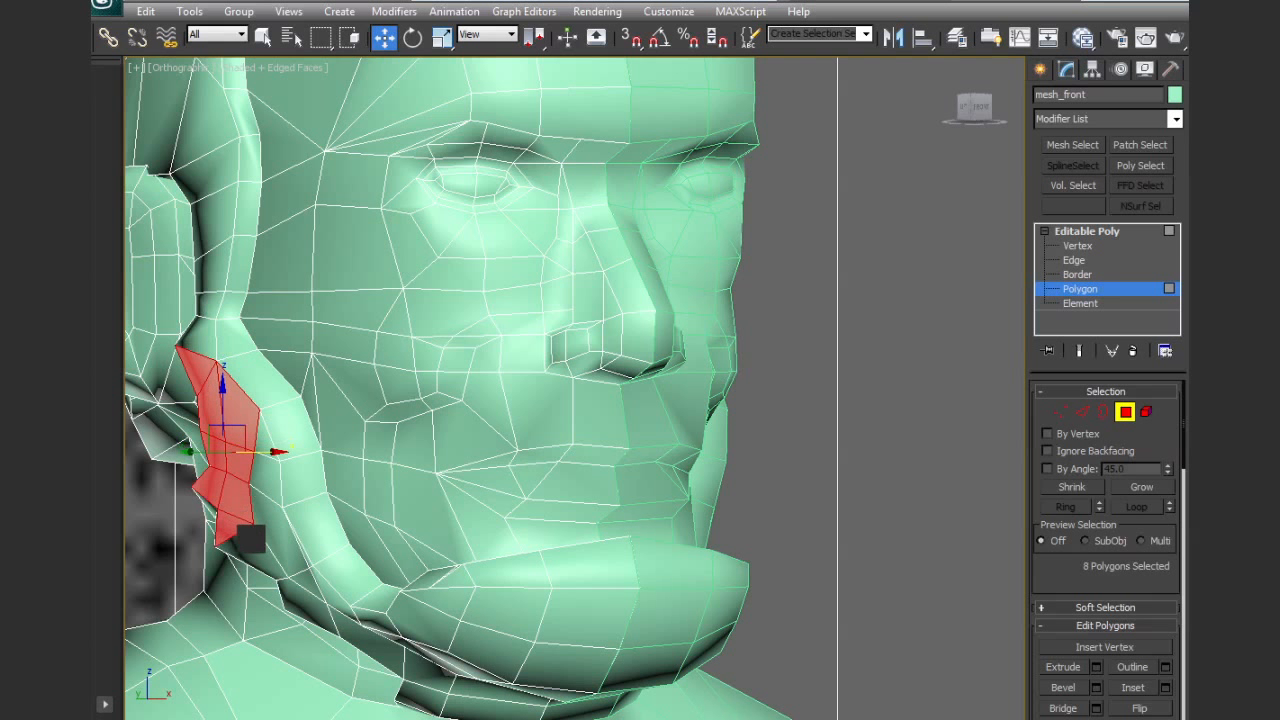
pyautogui.keyDown('ctrl'); pyautogui.click(251, 543); pyautogui.keyUp('ctrl')
pyautogui.keyDown('ctrl'); pyautogui.click(272, 530); pyautogui.keyUp('ctrl')
pyautogui.keyDown('ctrl'); pyautogui.click(271, 480); pyautogui.keyUp('ctrl')
pyautogui.keyDown('ctrl'); pyautogui.click(287, 440); pyautogui.keyUp('ctrl')
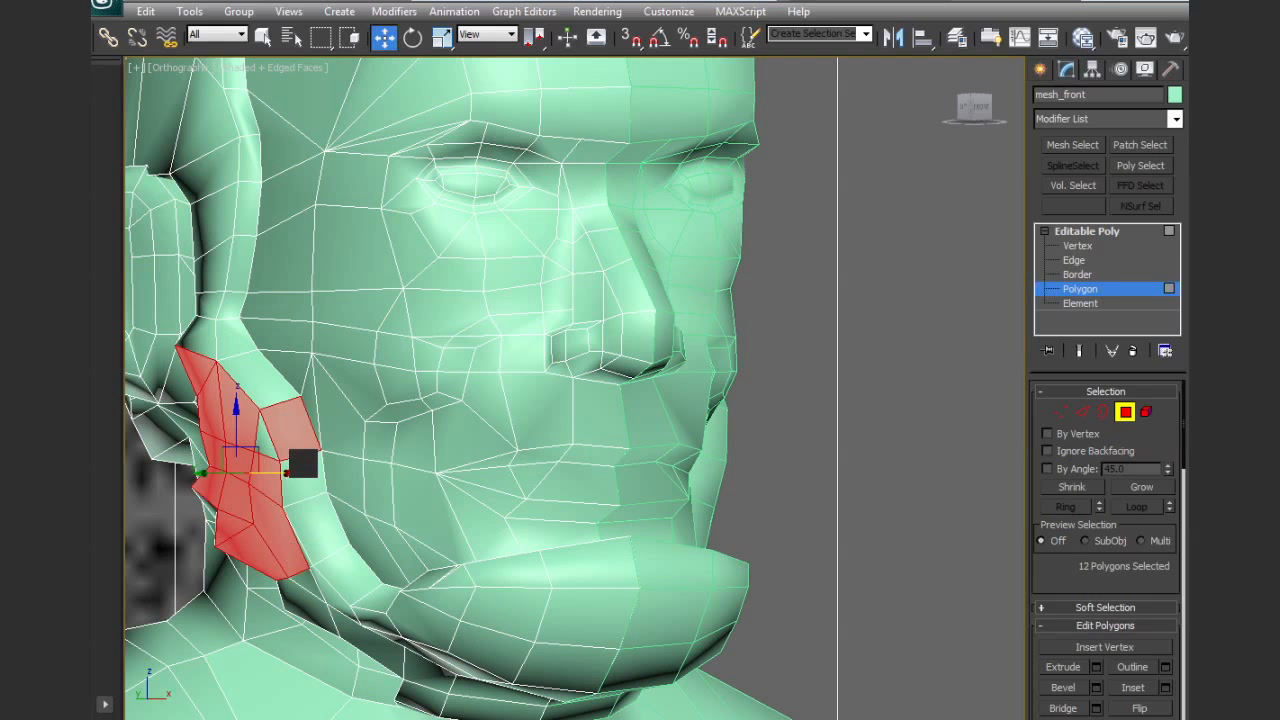
pyautogui.keyDown('ctrl'); pyautogui.click(297, 442); pyautogui.keyUp('ctrl')
pyautogui.keyDown('ctrl'); pyautogui.click(272, 446); pyautogui.keyUp('ctrl')
pyautogui.keyDown('ctrl'); pyautogui.click(298, 583); pyautogui.keyUp('ctrl')
pyautogui.keyDown('ctrl'); pyautogui.click(306, 609); pyautogui.keyUp('ctrl')
pyautogui.press('f')
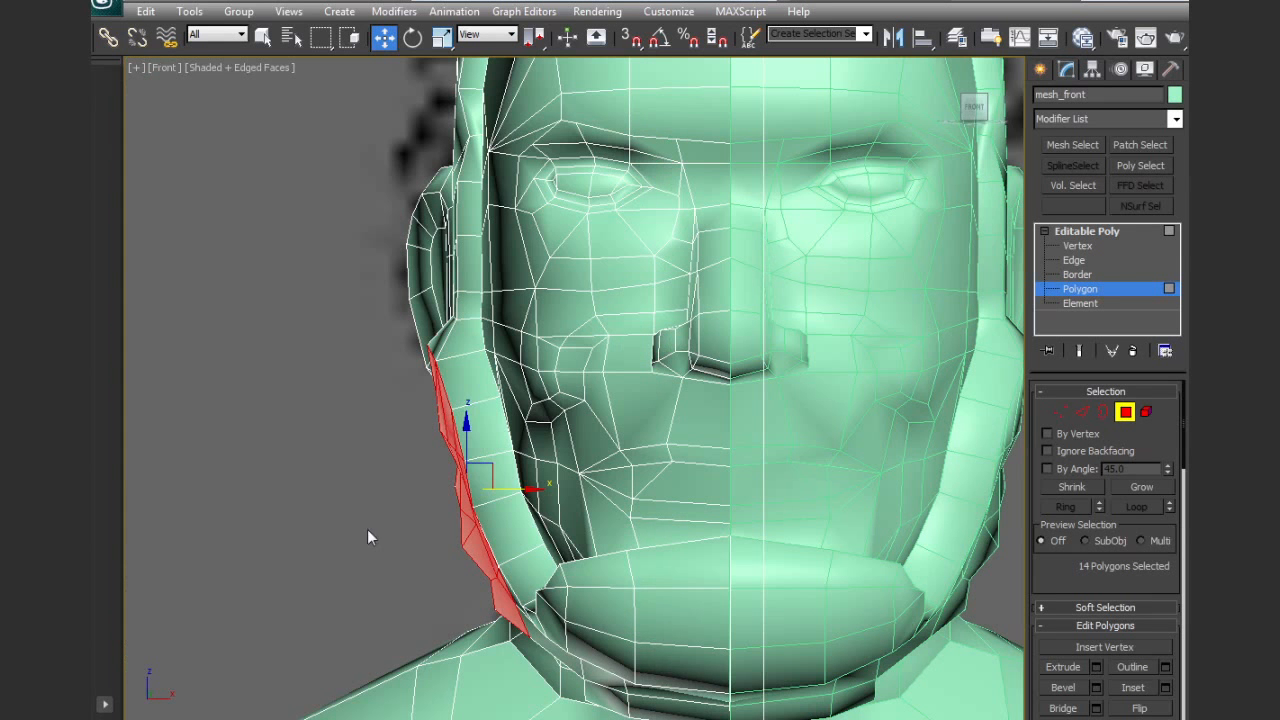
pyautogui.moveTo(519, 492); pyautogui.dragTo(554, 481)
# Reposition individual polygons at the beard's jaw corner to smooth its outline between cheek and neck
pyautogui.click(558, 577)
pyautogui.keyDown('ctrl'); pyautogui.click(557, 597); pyautogui.keyUp('ctrl')
pyautogui.keyDown('ctrl'); pyautogui.click(548, 611); pyautogui.keyUp('ctrl')
pyautogui.moveTo(601, 607); pyautogui.dragTo(621, 606)
pyautogui.keyDown('alt'); pyautogui.moveTo(517, 597); pyautogui.dragTo(545, 592, button='middle'); pyautogui.keyUp('alt')
pyautogui.click(500, 608)
pyautogui.click(508, 597)
pyautogui.click(516, 597)
pyautogui.keyDown('alt'); pyautogui.moveTo(572, 606); pyautogui.dragTo(555, 609, button='middle'); pyautogui.keyUp('alt')
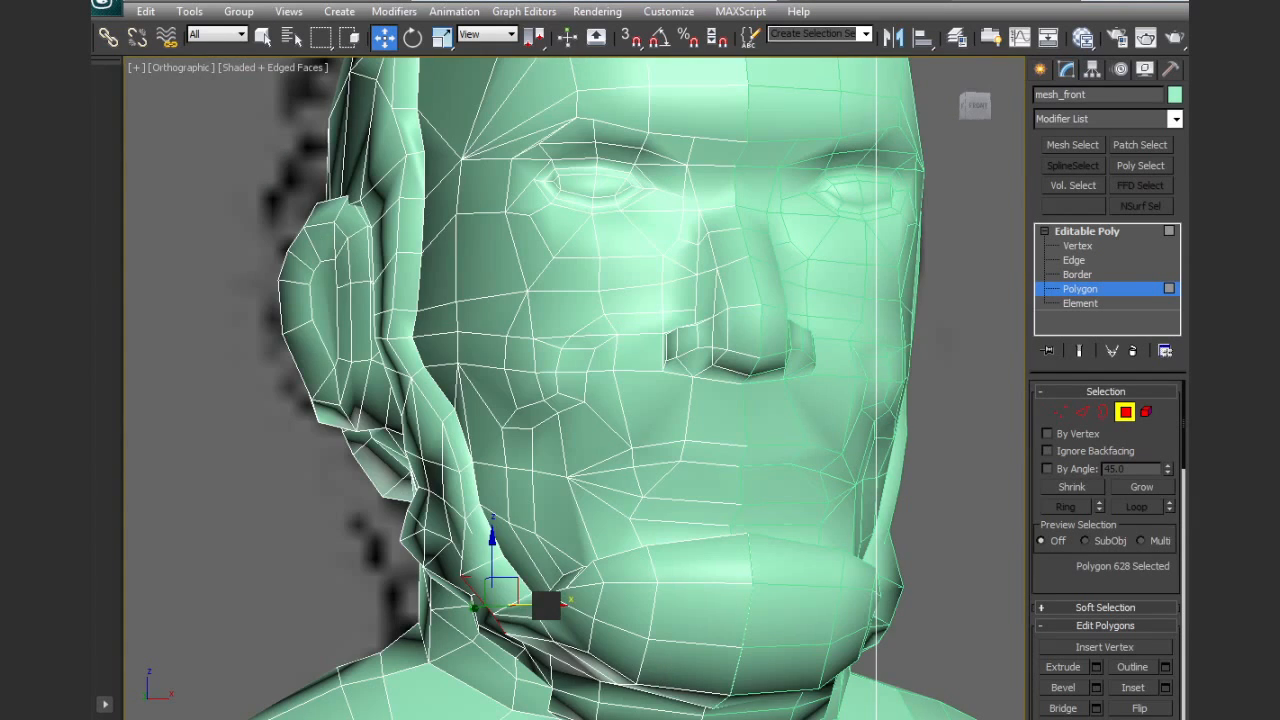
pyautogui.press('f')
pyautogui.moveTo(573, 594); pyautogui.dragTo(595, 587)
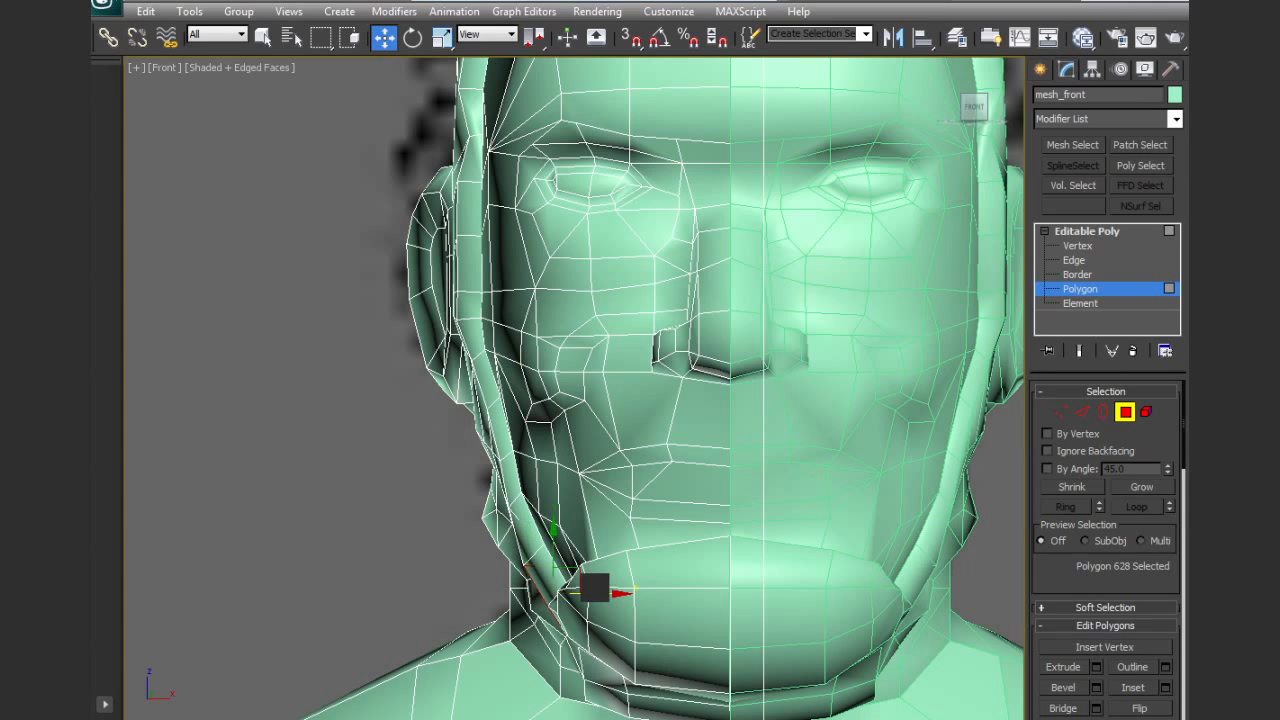
pyautogui.click(500, 524)
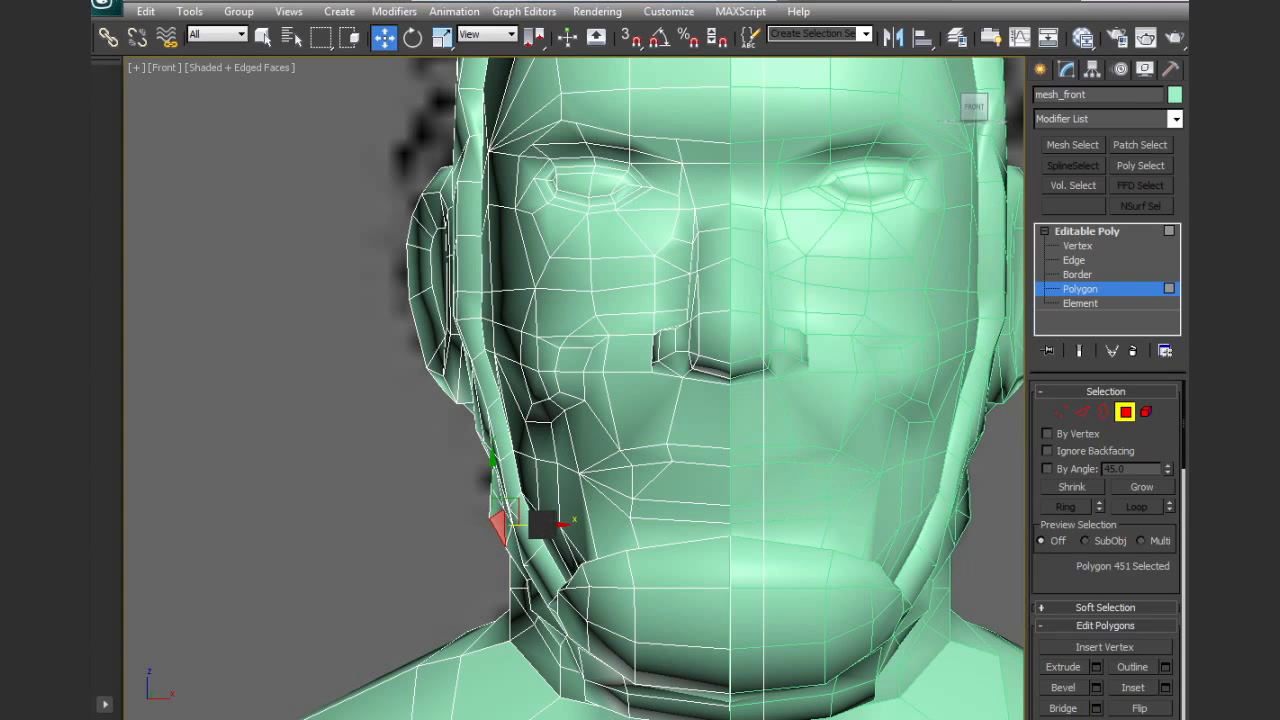
# Select the hidden inner vertex at the hair's temple corner and move it to tidy the hairline edge
pyautogui.scroll(-3, 583, 509)
pyautogui.keyDown('alt'); pyautogui.moveTo(663, 456); pyautogui.dragTo(643, 497, button='middle'); pyautogui.keyUp('alt')
pyautogui.scroll(3, 573, 424)
pyautogui.click(1064, 414)
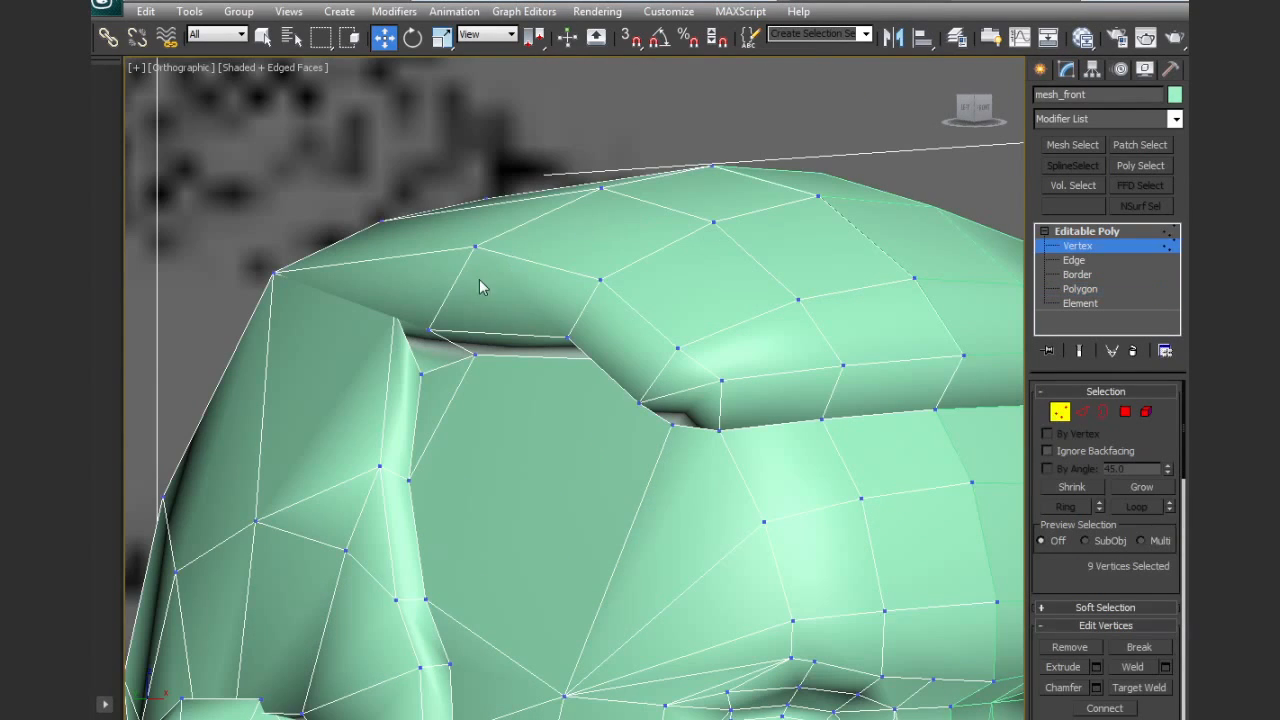
pyautogui.press('F3')
pyautogui.click(393, 310)
pyautogui.press('F3')
pyautogui.keyDown('alt'); pyautogui.moveTo(423, 357); pyautogui.dragTo(415, 305, button='middle'); pyautogui.keyUp('alt')
pyautogui.moveTo(411, 295); pyautogui.dragTo(372, 353)
pyautogui.scroll(-5, 444, 453)
pyautogui.keyDown('alt'); pyautogui.moveTo(444, 460); pyautogui.dragTo(461, 462, button='middle'); pyautogui.keyUp('alt')
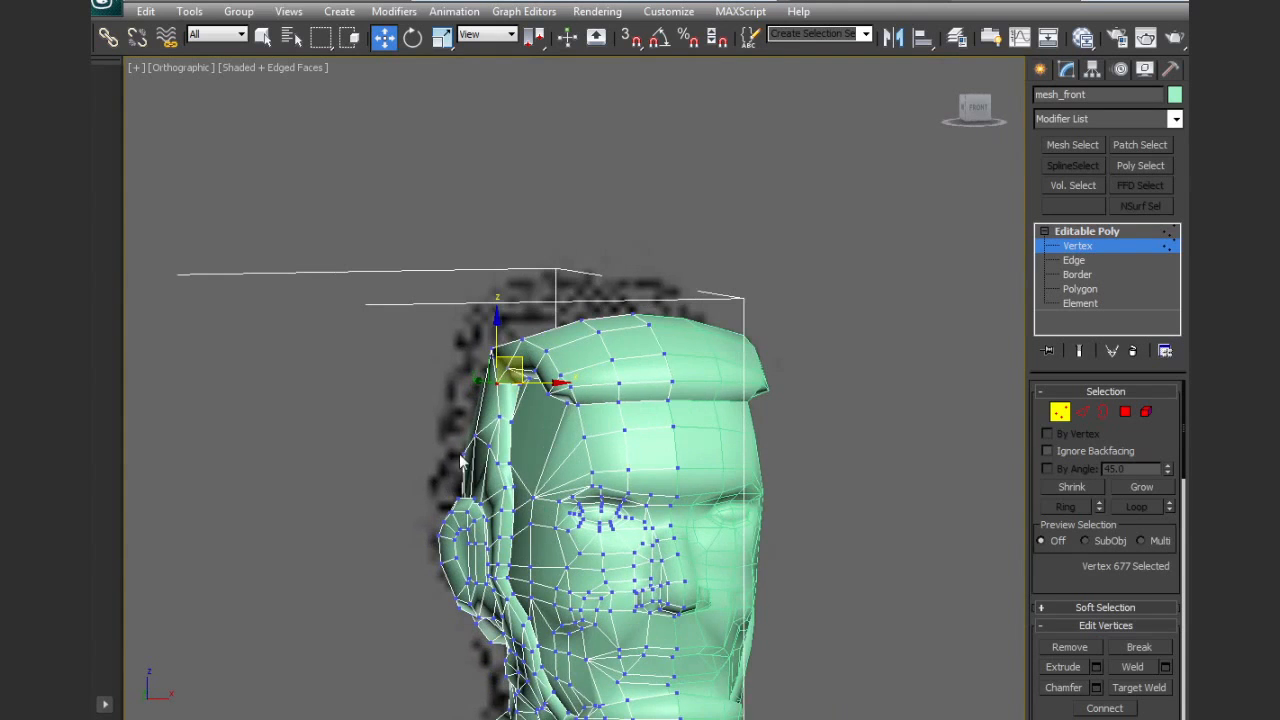
# Examine the reshaped hair and beard around the head, and the overall body, from several angles
pyautogui.click(1058, 417)
pyautogui.moveTo(792, 444); pyautogui.dragTo(735, 274, button='middle')
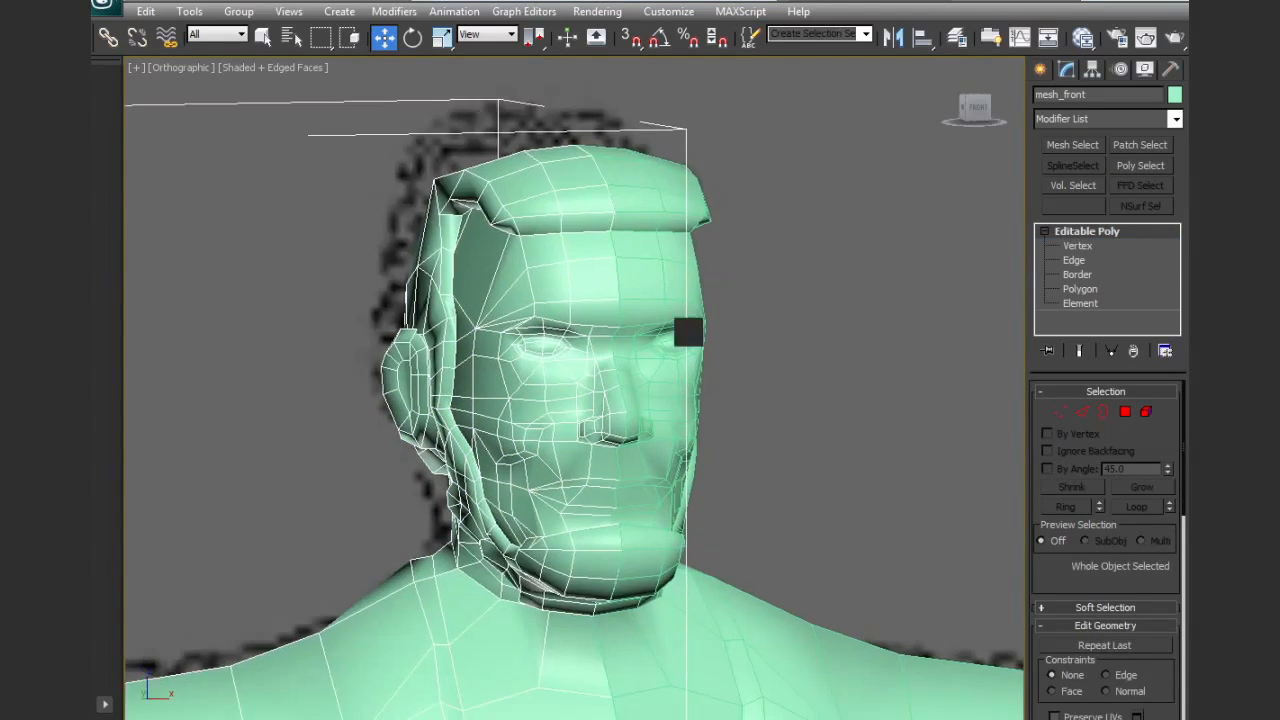
pyautogui.scroll(-4, 688, 334)
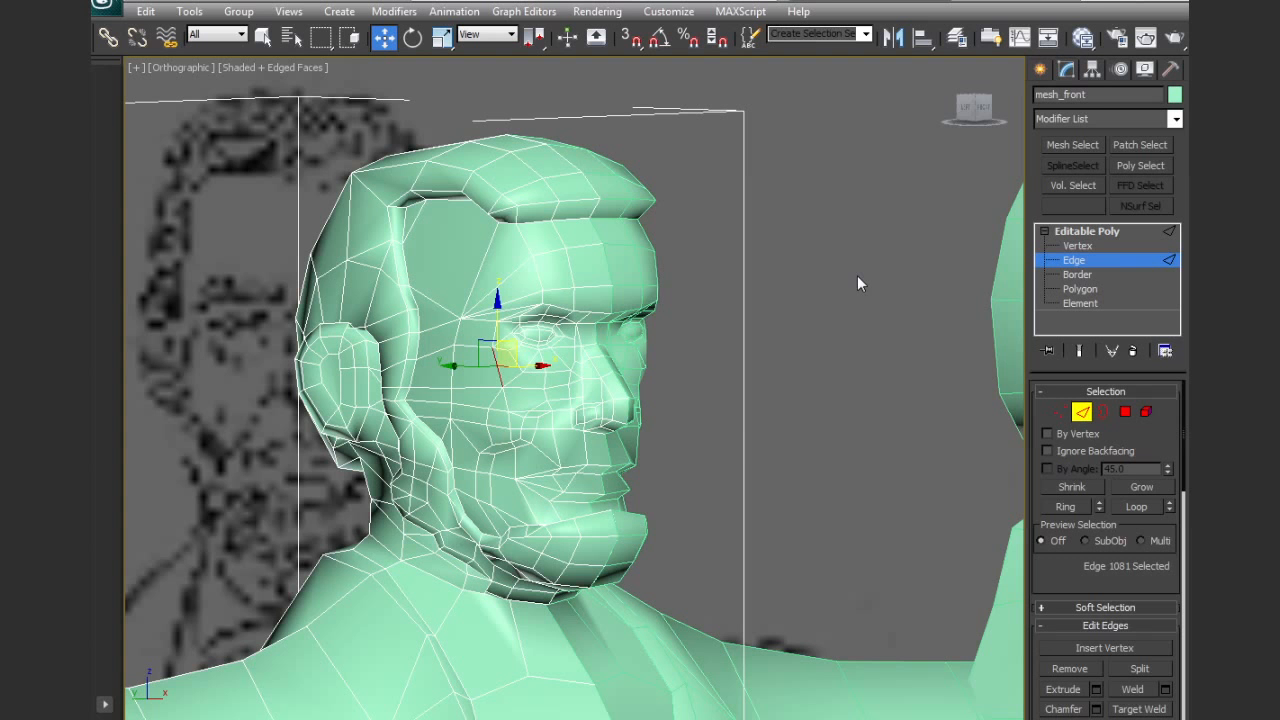
pyautogui.moveTo(736, 453); pyautogui.dragTo(753, 359, button='middle')
pyautogui.scroll(4, 546, 243)
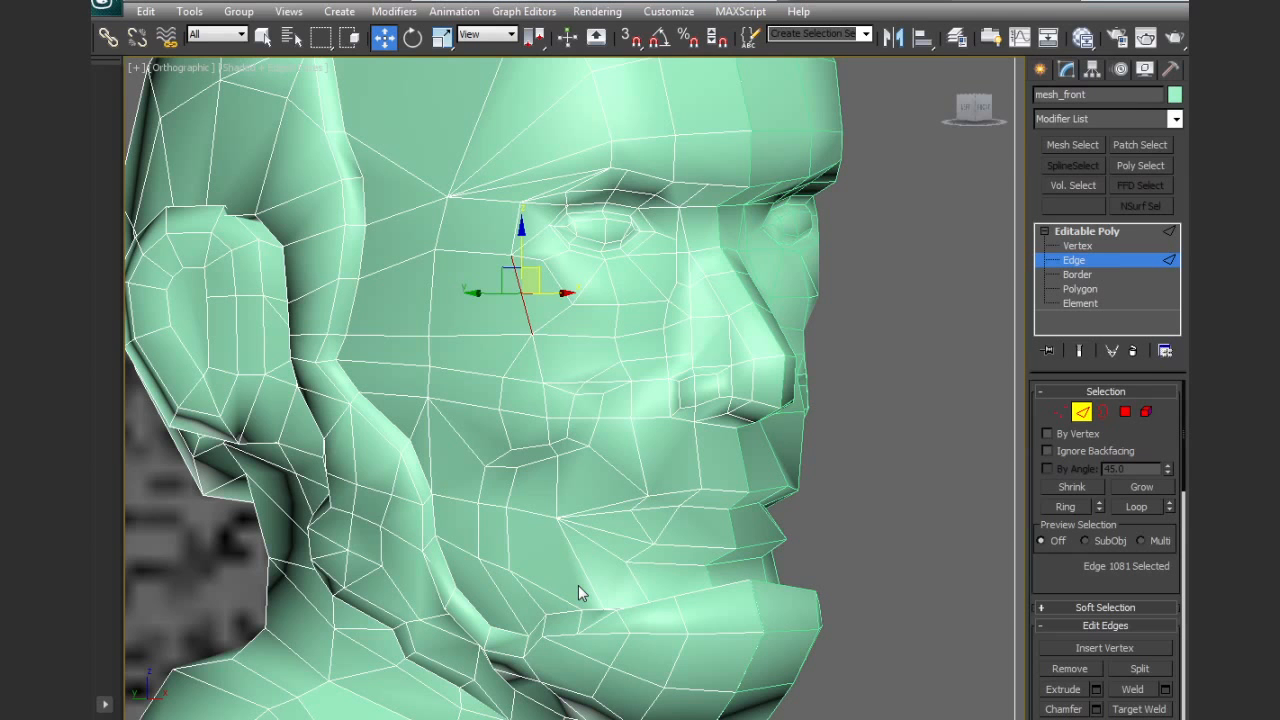
pyautogui.moveTo(578, 585); pyautogui.dragTo(681, 424, button='middle')
pyautogui.scroll(-5, 681, 424)
pyautogui.moveTo(651, 520); pyautogui.dragTo(700, 460, button='middle')
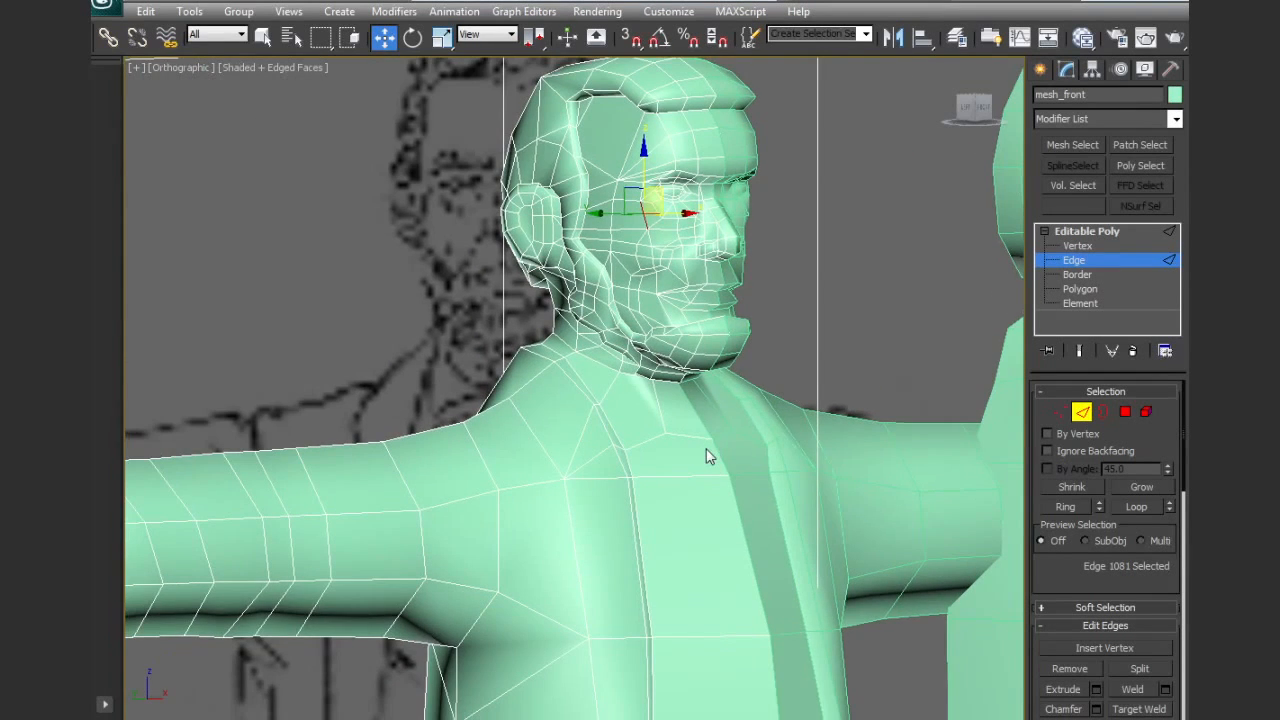
pyautogui.scroll(-4, 706, 456)
pyautogui.scroll(2, 693, 495)
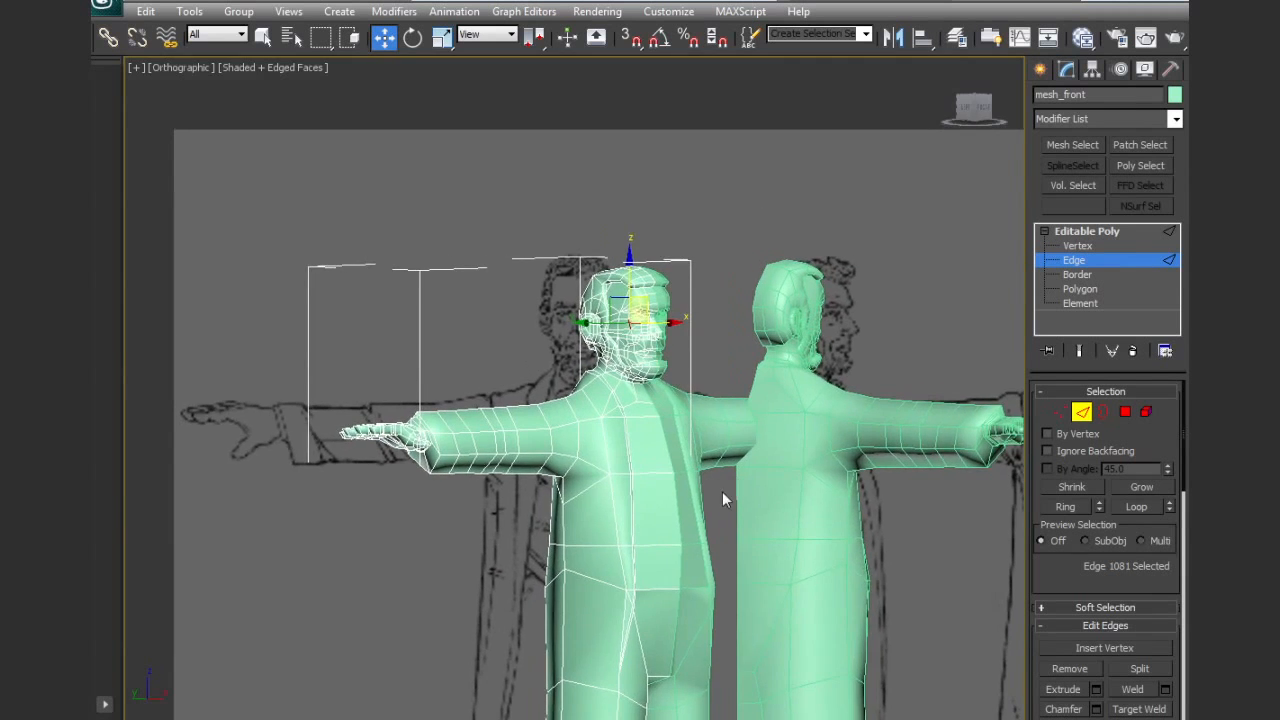
pyautogui.scroll(2, 668, 476)
pyautogui.press('f')
pyautogui.press('z')
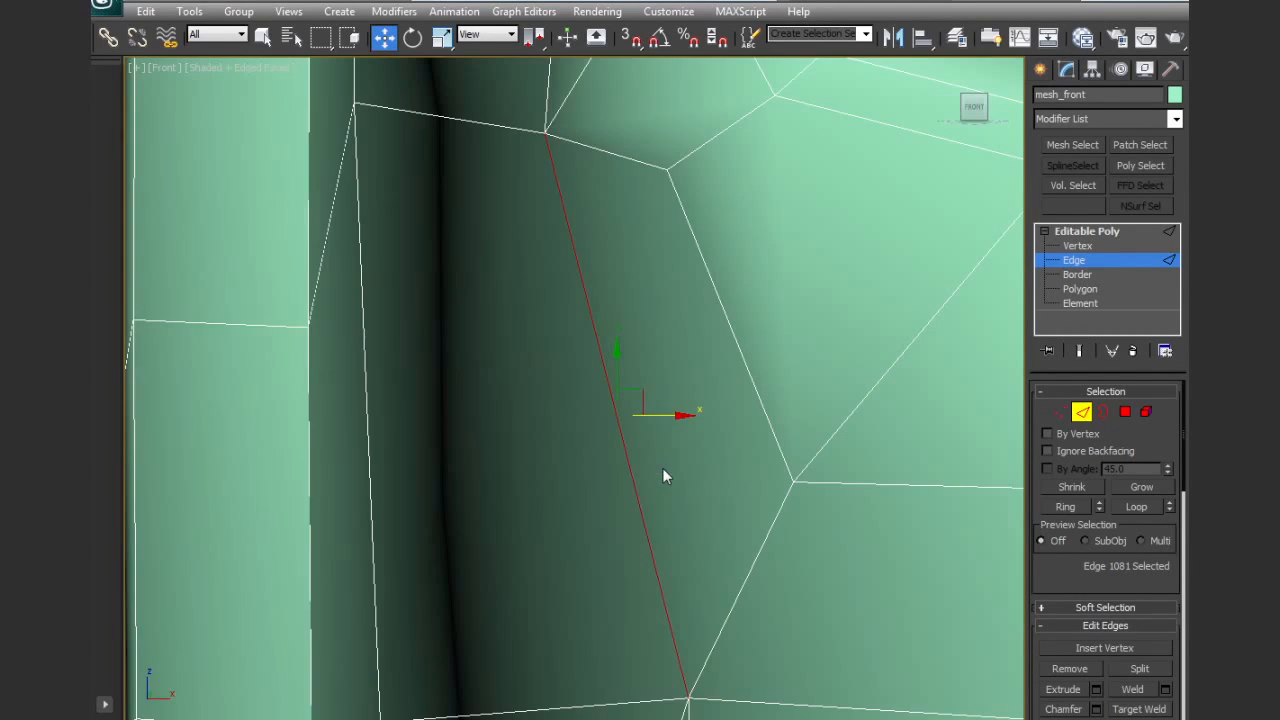
# In a front wireframe view, select the edge loop where the sleeve meets the shoulder and chamfer it into four parallel loops
pyautogui.scroll(-2, 667, 480)
pyautogui.moveTo(685, 468); pyautogui.dragTo(745, 448, button='middle')
pyautogui.scroll(-8, 750, 446)
pyautogui.moveTo(566, 592); pyautogui.dragTo(770, 392, button='middle')
pyautogui.press('F3')
pyautogui.moveTo(601, 536)
pyautogui.mouseDown(button='middle')
pyautogui.moveTo(689, 491)
pyautogui.moveTo(645, 480)
pyautogui.moveTo(623, 387)
pyautogui.moveTo(638, 458)
pyautogui.mouseUp(button='middle')
pyautogui.scroll(2, 640, 460)
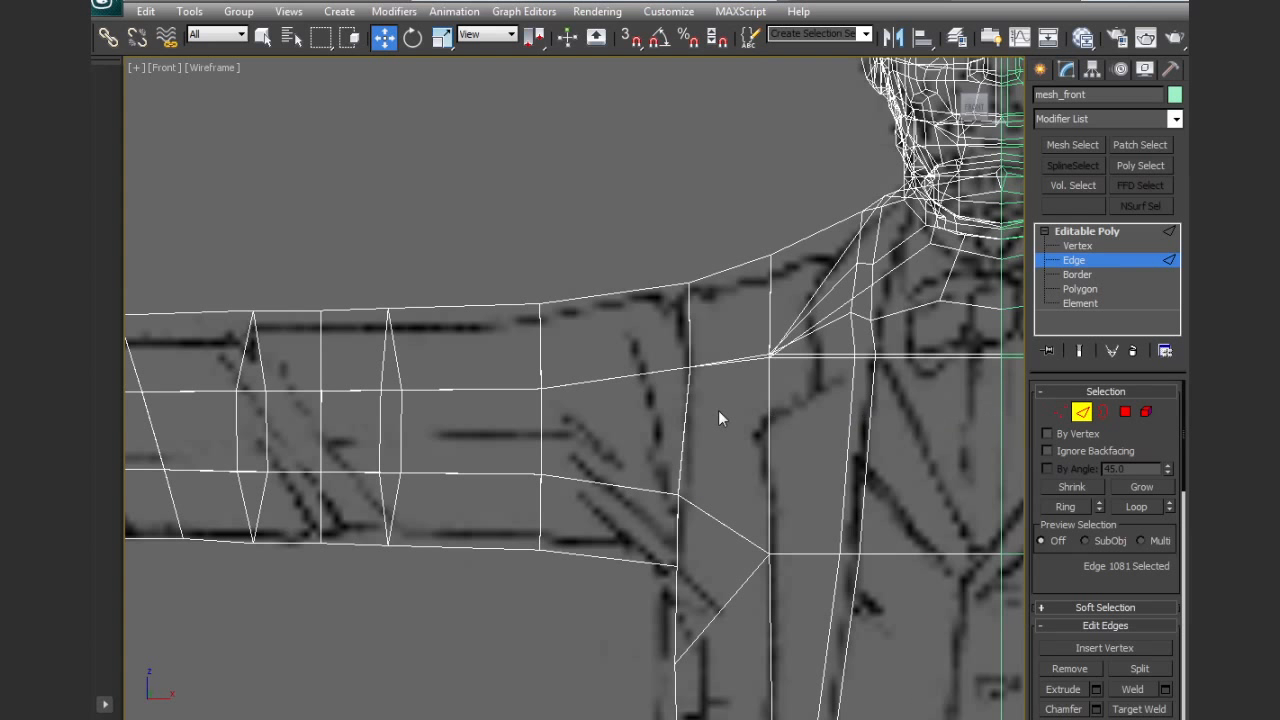
pyautogui.click(686, 412)
pyautogui.click(1140, 507)
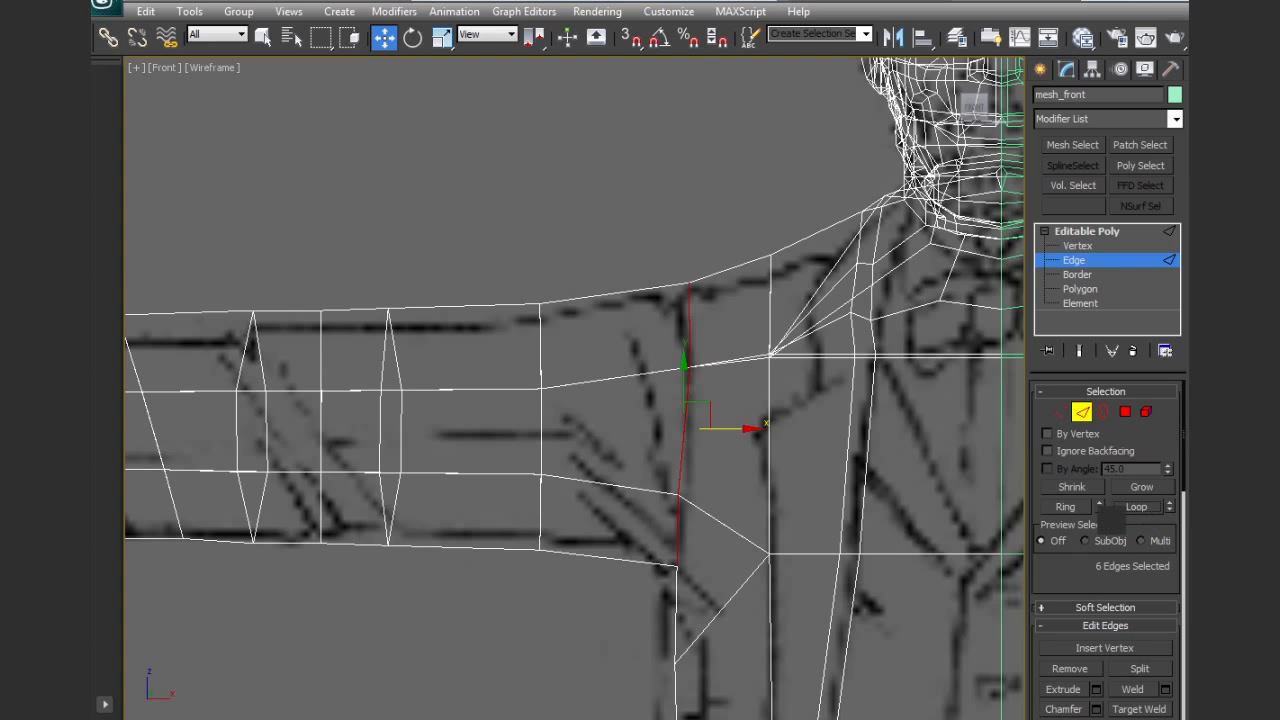
pyautogui.click(1064, 709)
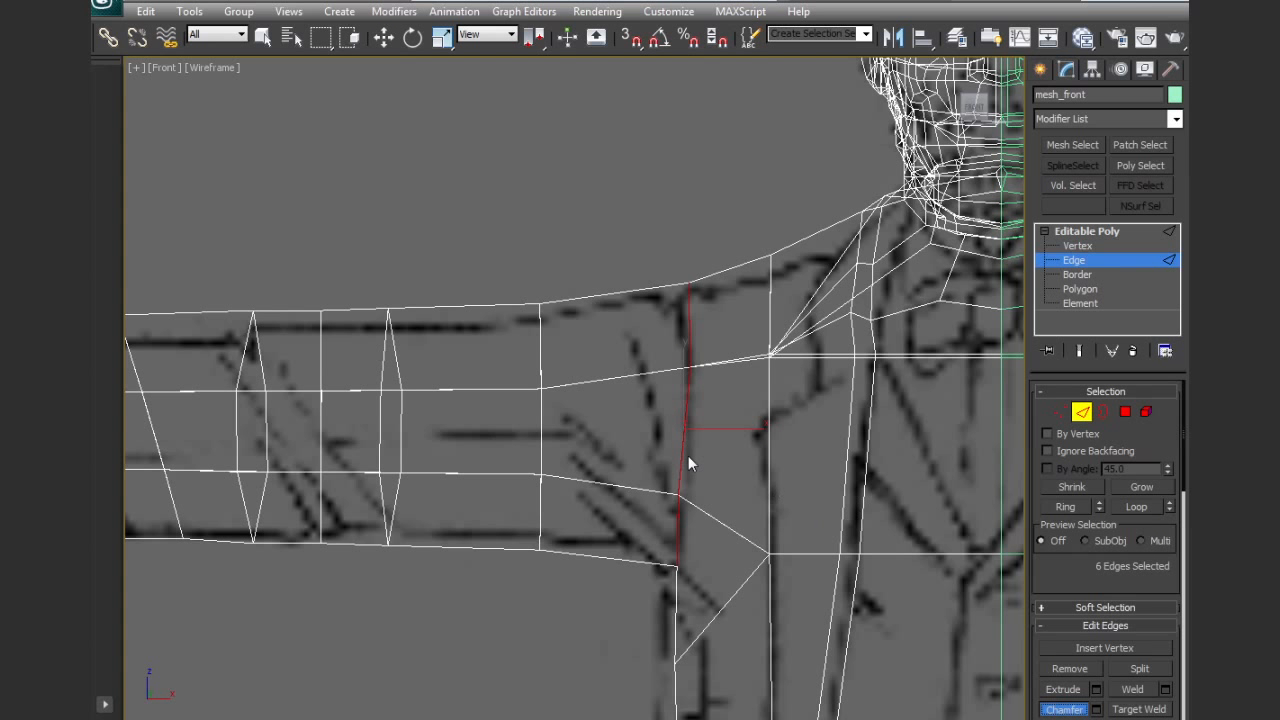
pyautogui.moveTo(680, 451); pyautogui.dragTo(699, 445)
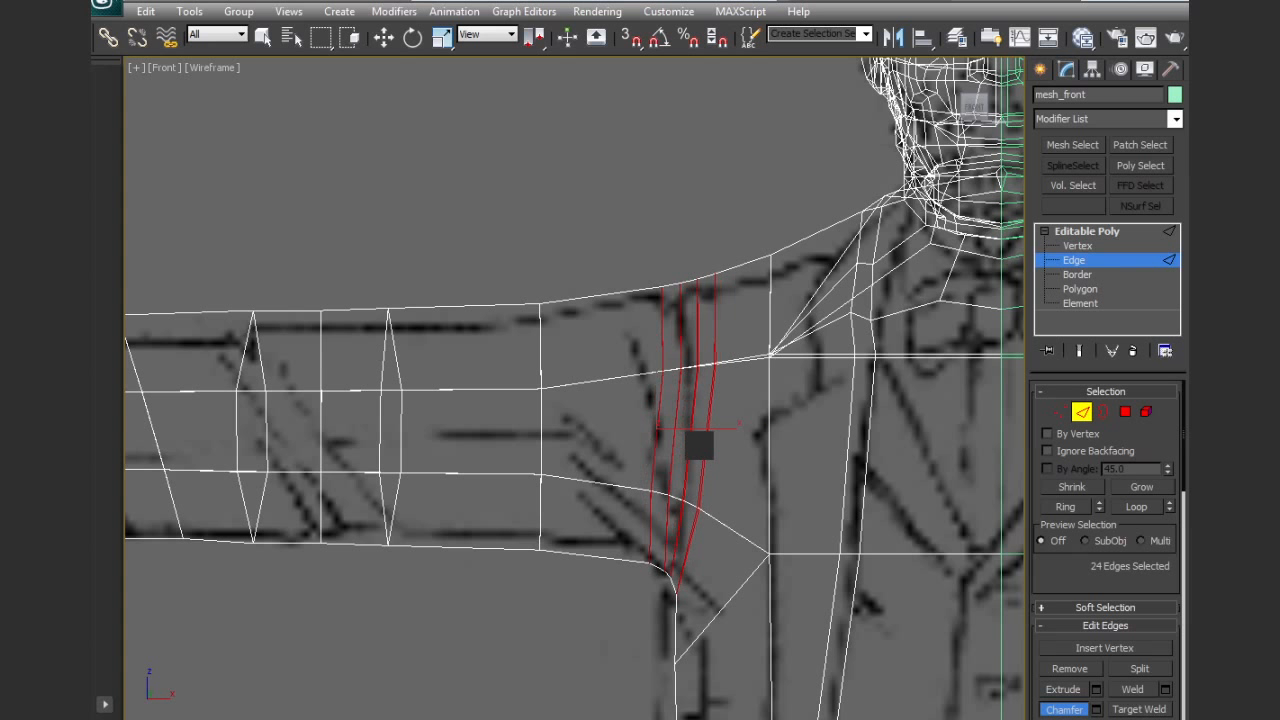
# Select the vertices of the outermost shoulder edge loop and move them outward along the sleeve, widening the gap to its neighbour
pyautogui.click(1057, 412)
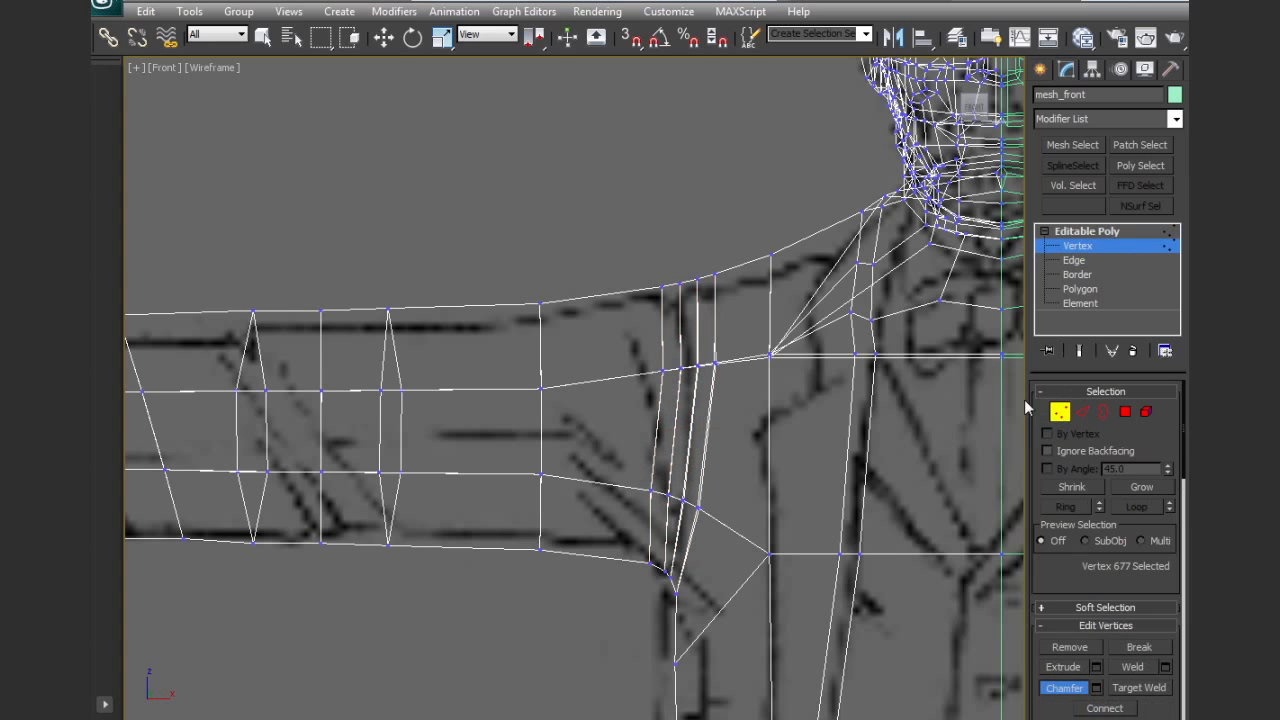
pyautogui.moveTo(667, 385); pyautogui.dragTo(667, 385)
pyautogui.keyDown('ctrl'); pyautogui.moveTo(621, 465); pyautogui.dragTo(661, 590); pyautogui.keyUp('ctrl')
pyautogui.press('w')
pyautogui.moveTo(704, 430); pyautogui.dragTo(690, 397)
pyautogui.press('e')
pyautogui.press('w')
# Select the vertices of the second shoulder loop and shift them outward toward the first loop
pyautogui.keyDown('ctrl'); pyautogui.moveTo(649, 469); pyautogui.dragTo(674, 510); pyautogui.keyUp('ctrl')
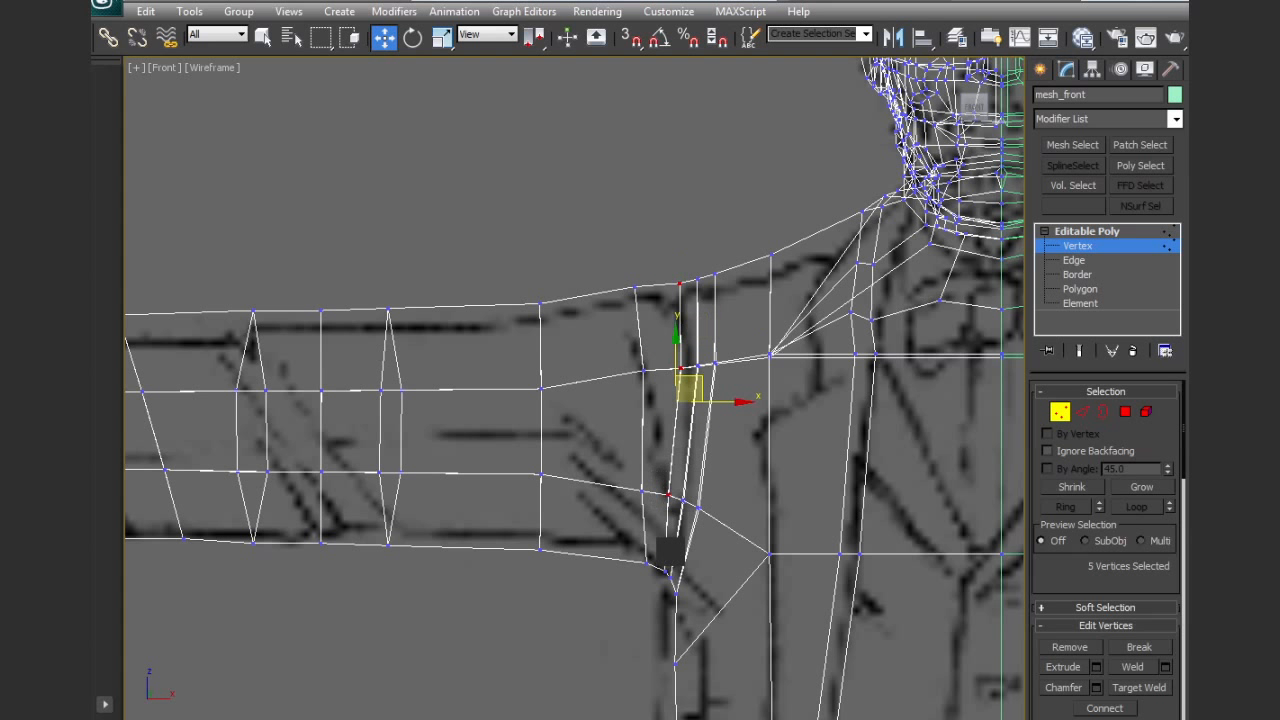
pyautogui.keyDown('ctrl'); pyautogui.moveTo(672, 593); pyautogui.dragTo(673, 594); pyautogui.keyUp('ctrl')
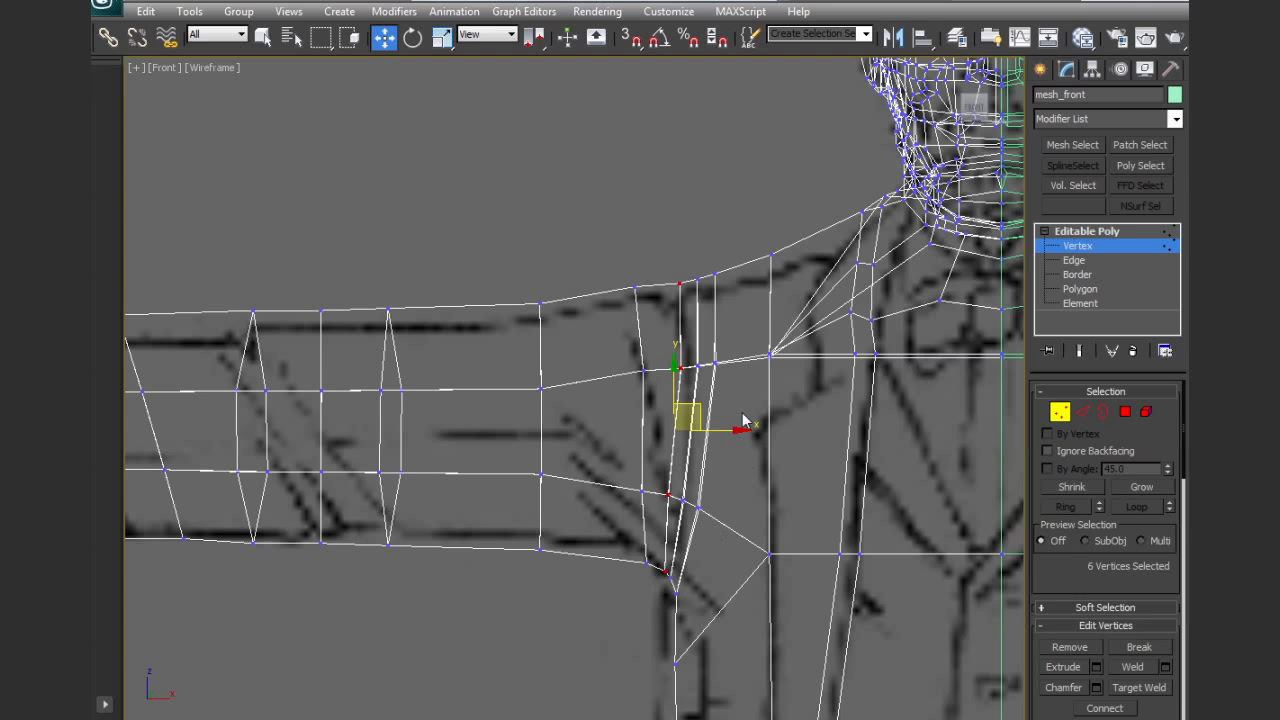
pyautogui.moveTo(701, 410)
pyautogui.mouseDown()
pyautogui.moveTo(718, 401)
pyautogui.moveTo(684, 405)
pyautogui.mouseUp()
pyautogui.press('e')
pyautogui.press('w')
# Form a crease atop the shoulder seam by lowering the second loop's top vertex and adjusting the upper vertices of the neighbouring loops
pyautogui.click(660, 279)
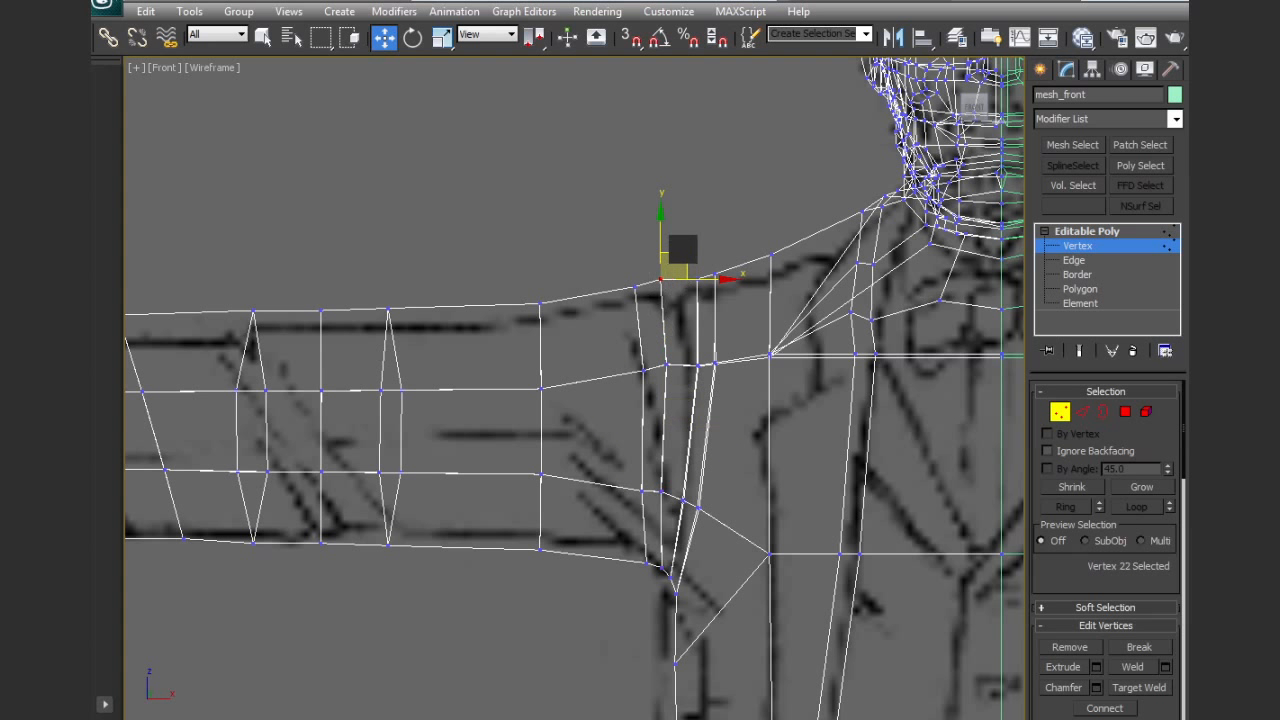
pyautogui.moveTo(660, 279); pyautogui.dragTo(664, 303)
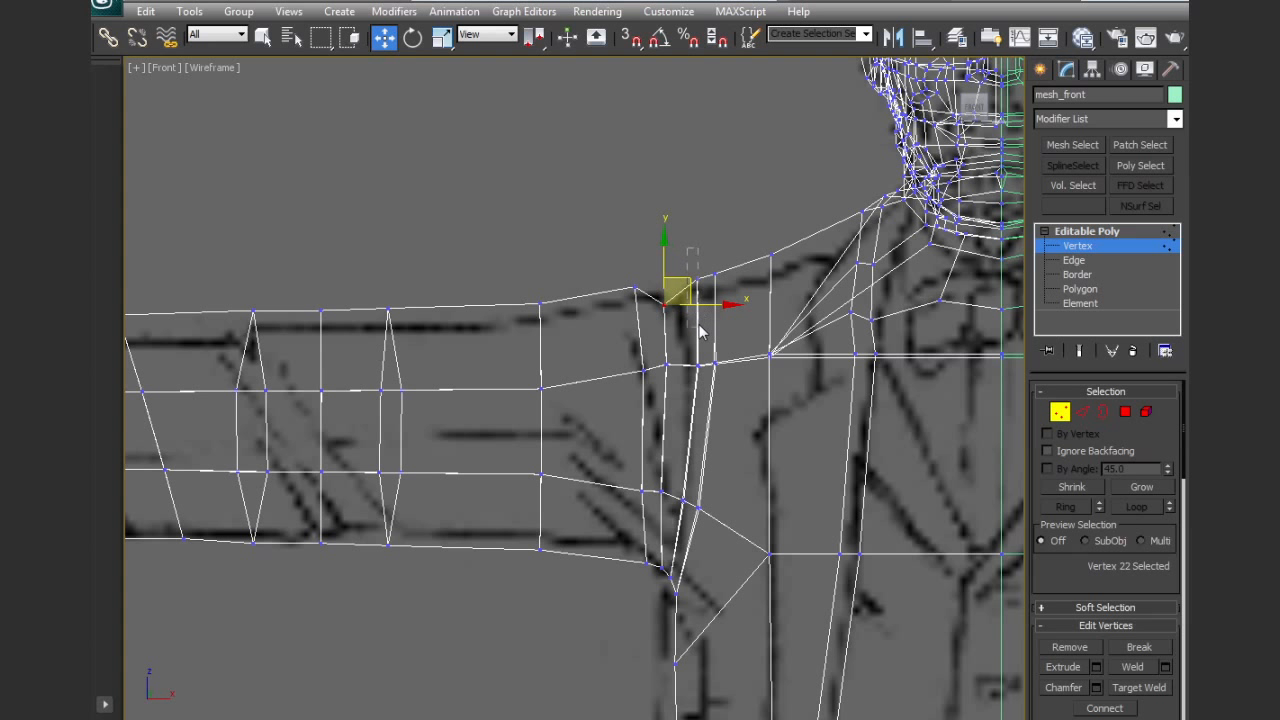
pyautogui.moveTo(701, 383); pyautogui.dragTo(703, 386)
pyautogui.moveTo(720, 313); pyautogui.dragTo(704, 302)
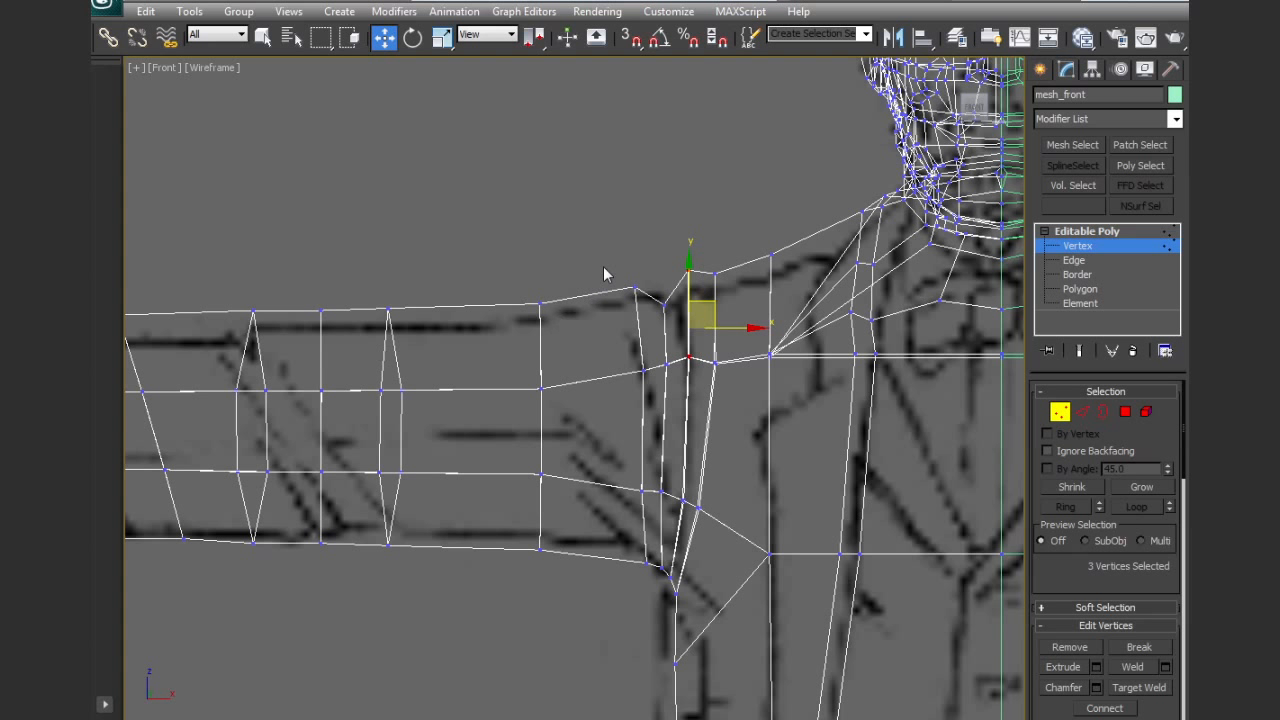
pyautogui.moveTo(643, 329); pyautogui.dragTo(645, 330)
pyautogui.moveTo(658, 274); pyautogui.dragTo(786, 297)
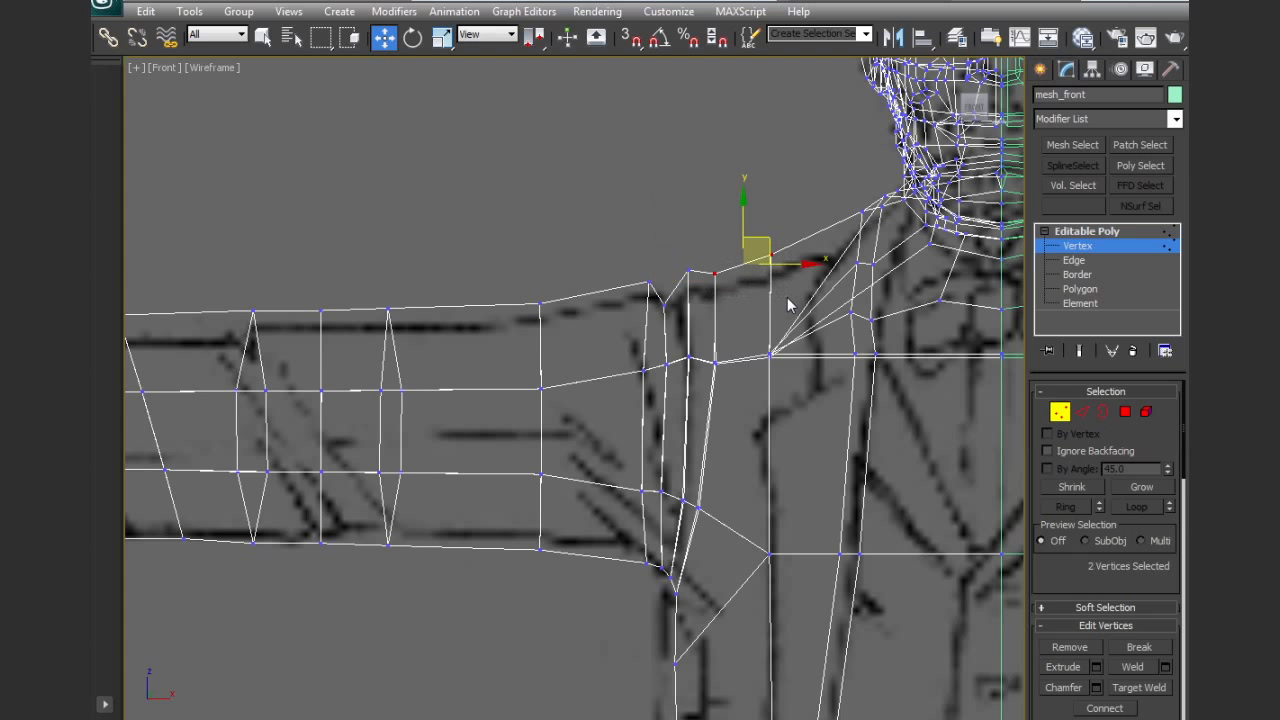
pyautogui.moveTo(741, 207); pyautogui.dragTo(746, 218)
pyautogui.moveTo(720, 337); pyautogui.dragTo(726, 277, button='middle')
# Raise the sleeve's underside vertices beside the armpit to follow the reference outline
pyautogui.moveTo(658, 493); pyautogui.dragTo(665, 466)
pyautogui.moveTo(555, 479); pyautogui.dragTo(545, 438)
pyautogui.moveTo(578, 337); pyautogui.dragTo(578, 391, button='middle')
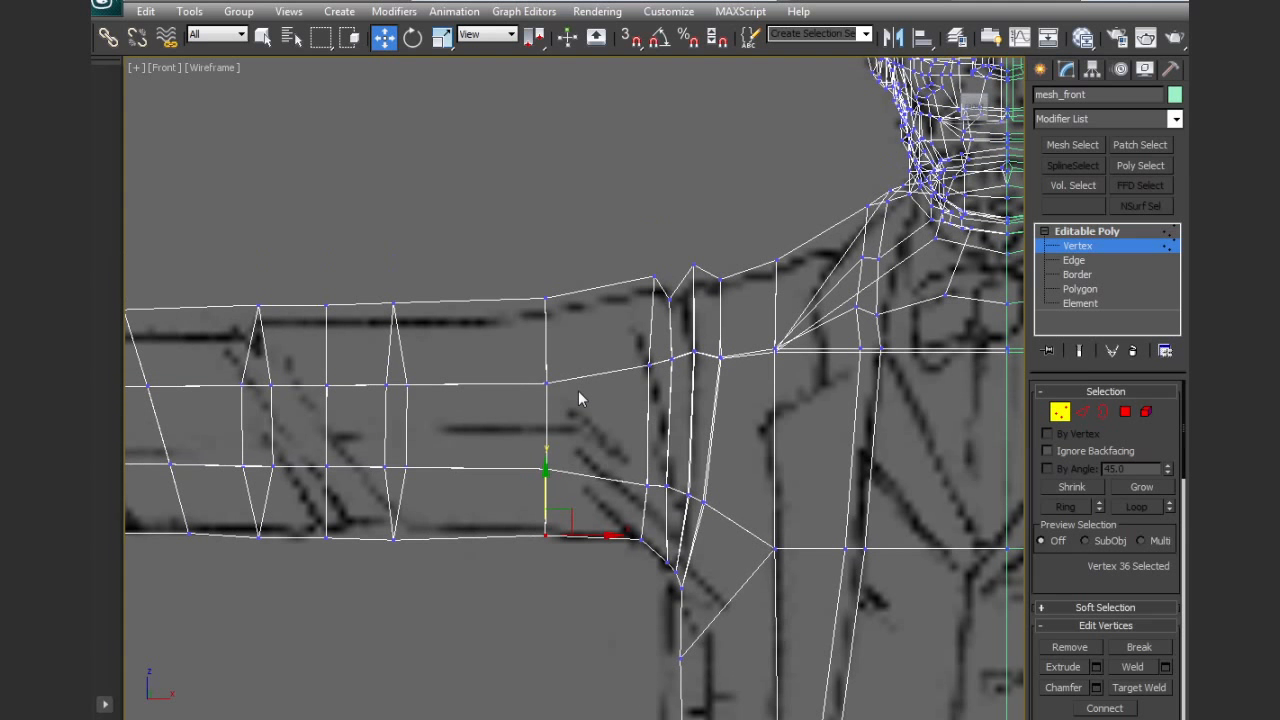
# Raise the upper lengthwise row of vertices along the sleeve, from the upper arm to the cuff, closer to its top edge
pyautogui.moveTo(505, 370); pyautogui.dragTo(568, 392)
pyautogui.moveTo(543, 337); pyautogui.dragTo(547, 306)
pyautogui.moveTo(462, 343); pyautogui.dragTo(712, 360, button='middle')
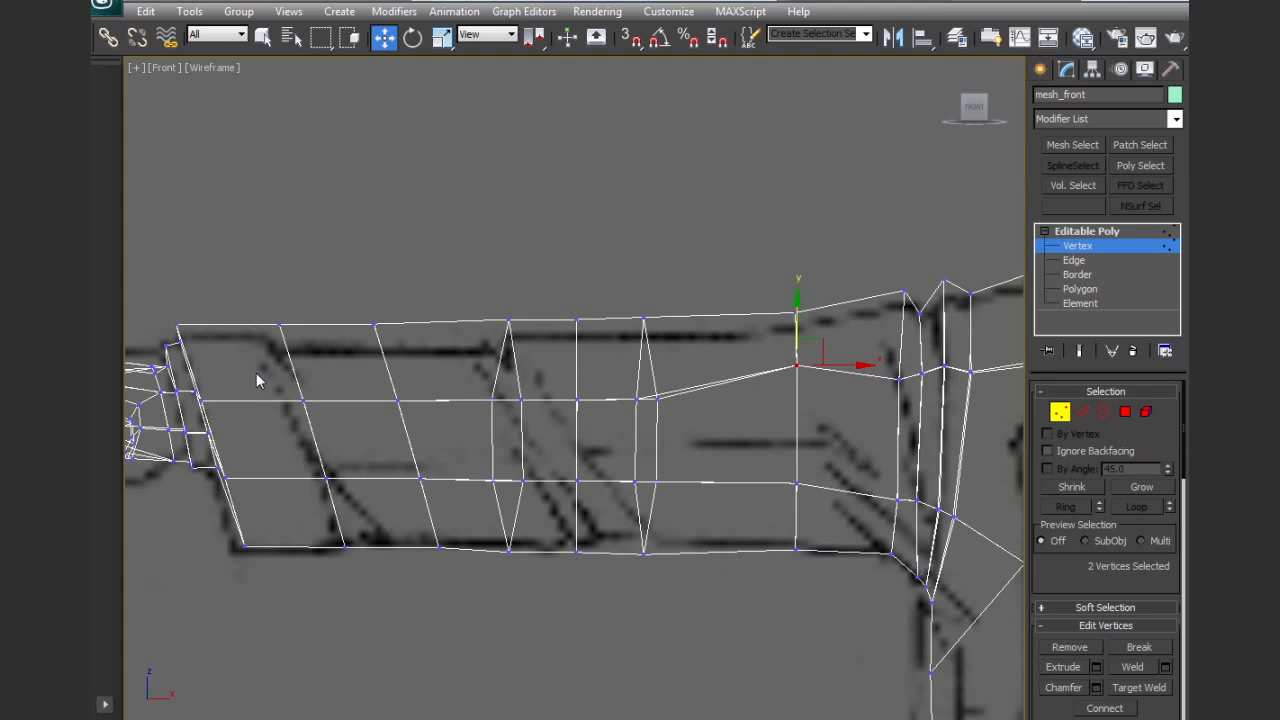
pyautogui.moveTo(632, 456); pyautogui.dragTo(697, 445)
pyautogui.moveTo(486, 357); pyautogui.dragTo(490, 328)
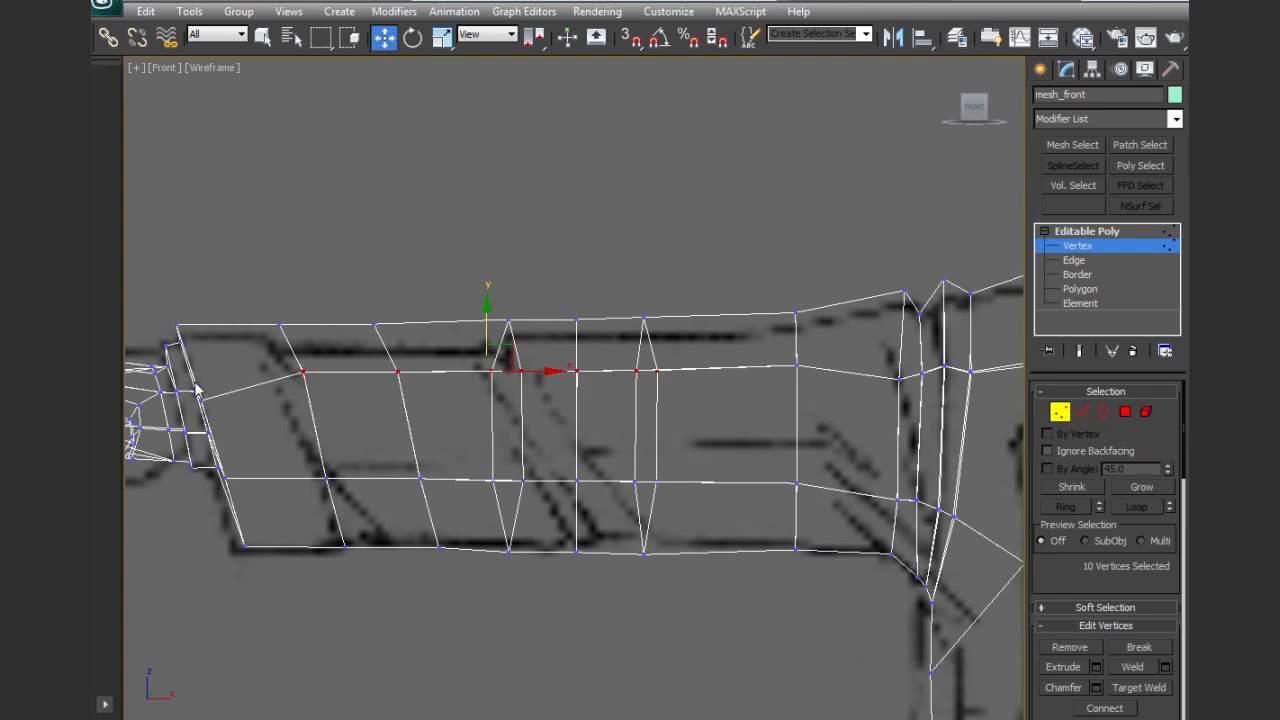
pyautogui.moveTo(238, 428); pyautogui.dragTo(206, 357)
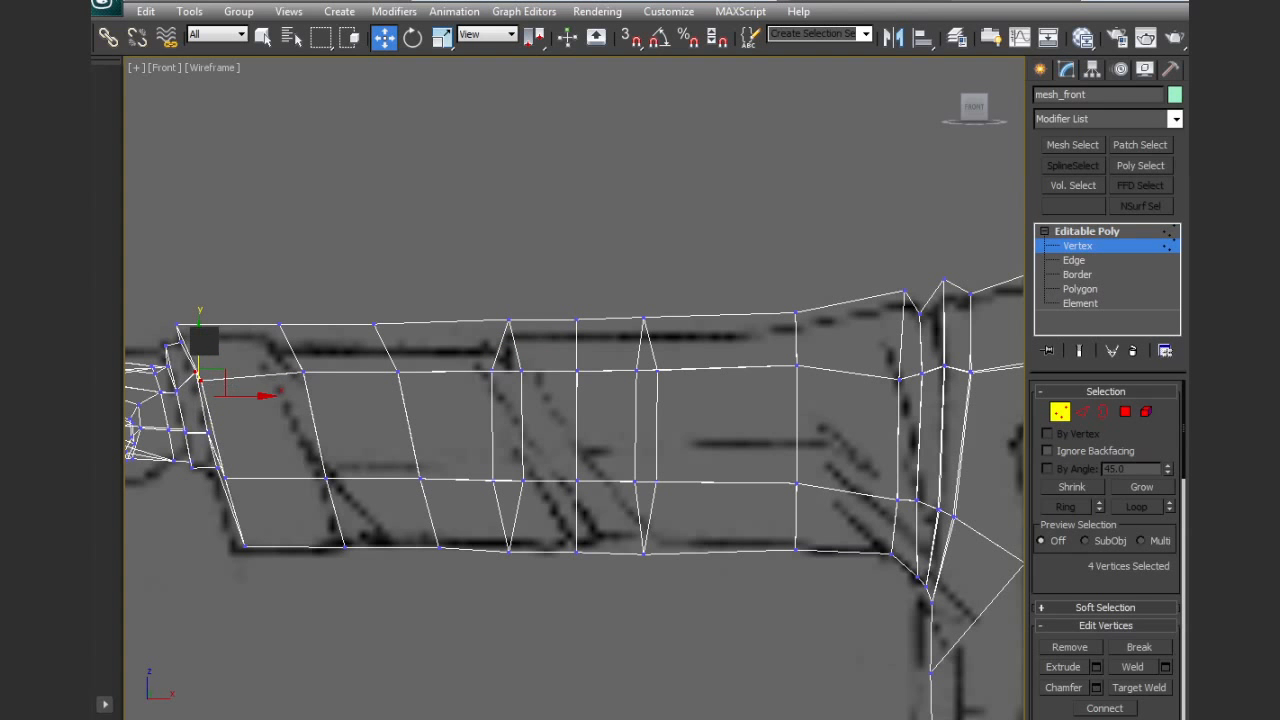
pyautogui.moveTo(708, 411)
pyautogui.keyDown('alt'); pyautogui.mouseDown(button='middle')
pyautogui.moveTo(776, 427)
pyautogui.moveTo(721, 441)
pyautogui.moveTo(753, 468)
pyautogui.moveTo(828, 474)
pyautogui.mouseUp(button='middle'); pyautogui.keyUp('alt')
# In a shaded front view, raise the upper-row vertices beside the shoulder and lower the peaks flanking the seam crease to soften it
pyautogui.press('F3')
pyautogui.press('f')
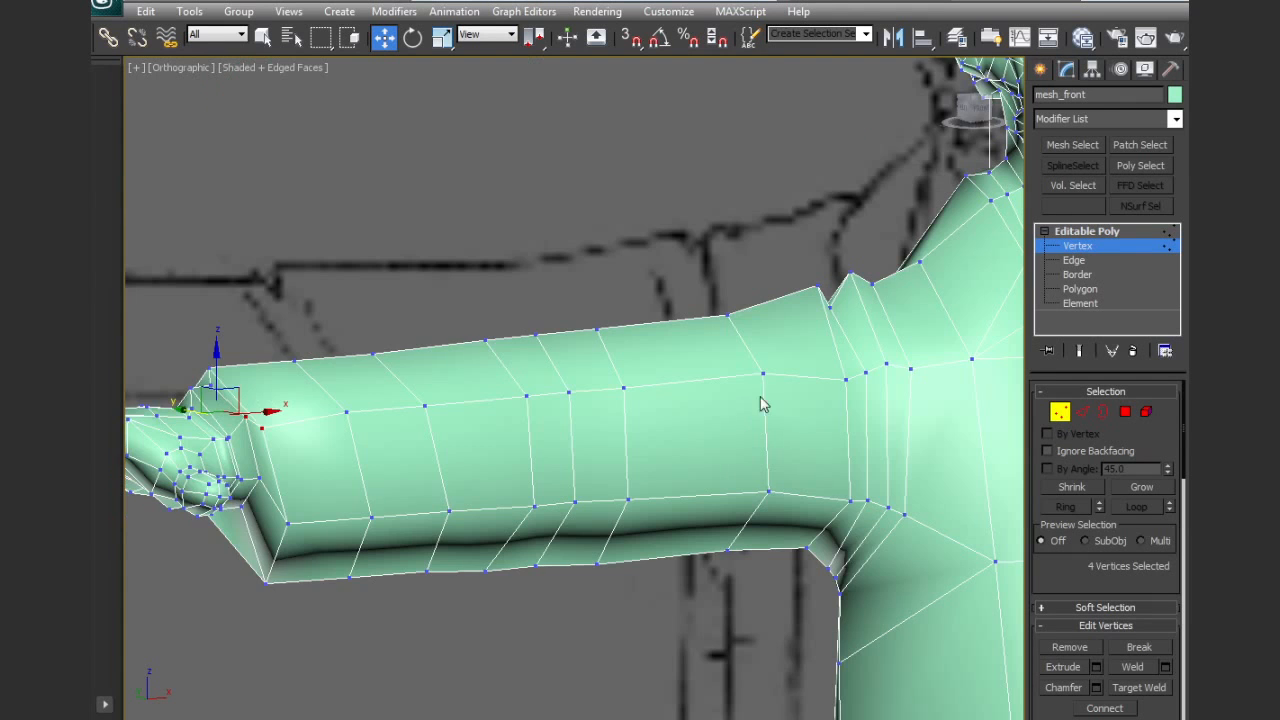
pyautogui.scroll(2, 586, 374)
pyautogui.scroll(5, 588, 380)
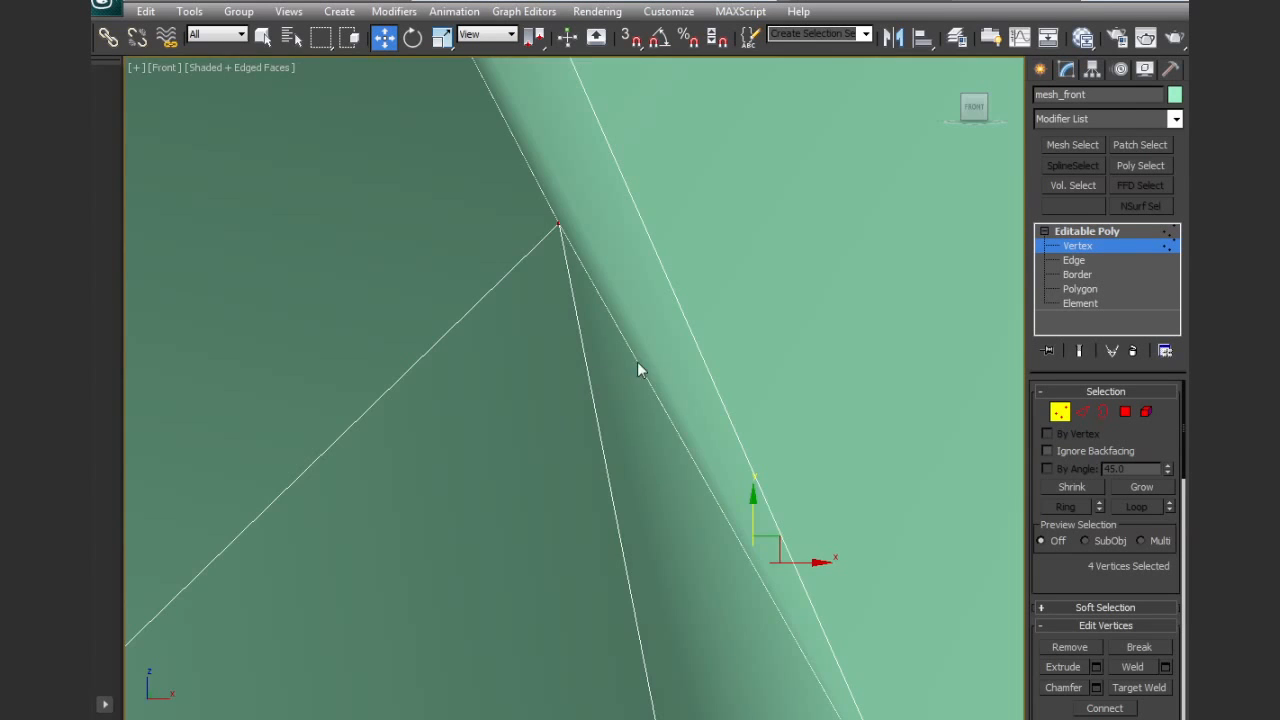
pyautogui.scroll(-8, 640, 370)
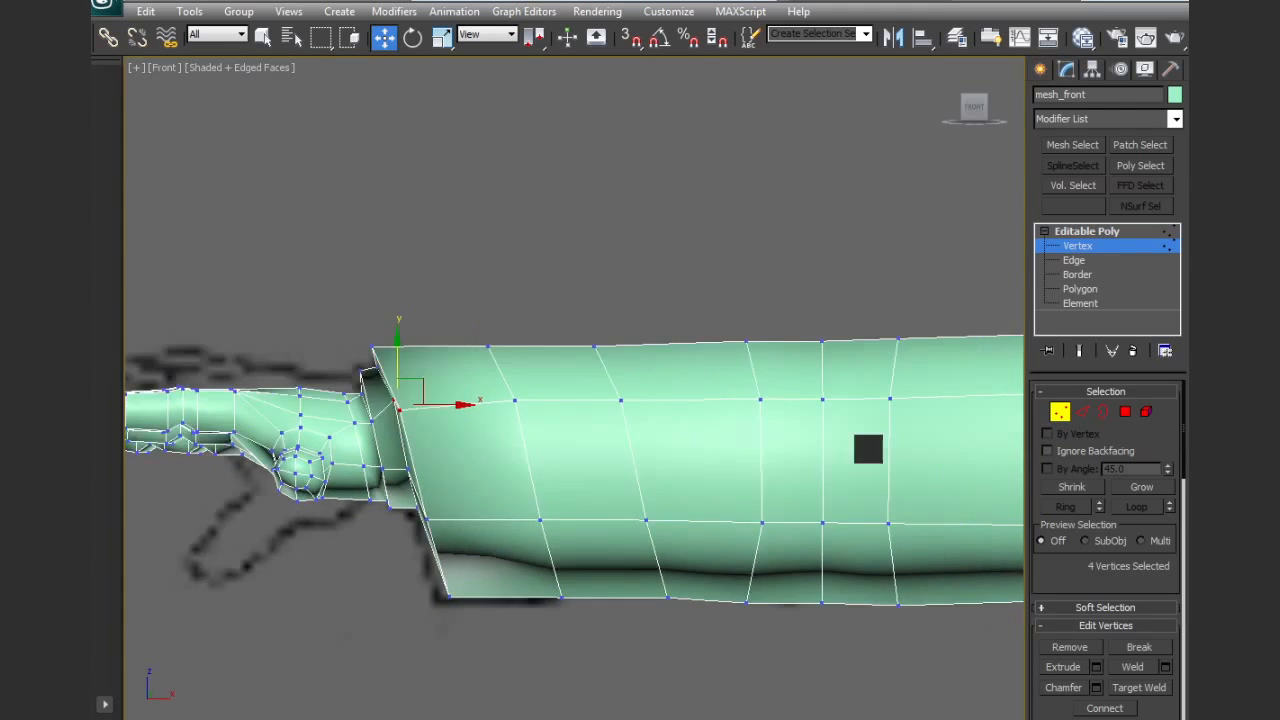
pyautogui.moveTo(868, 449); pyautogui.dragTo(88, 388, button='middle')
pyautogui.moveTo(268, 377); pyautogui.dragTo(376, 463, button='middle')
pyautogui.moveTo(567, 451); pyautogui.dragTo(598, 484)
pyautogui.moveTo(549, 395); pyautogui.dragTo(538, 358)
pyautogui.click(390, 410)
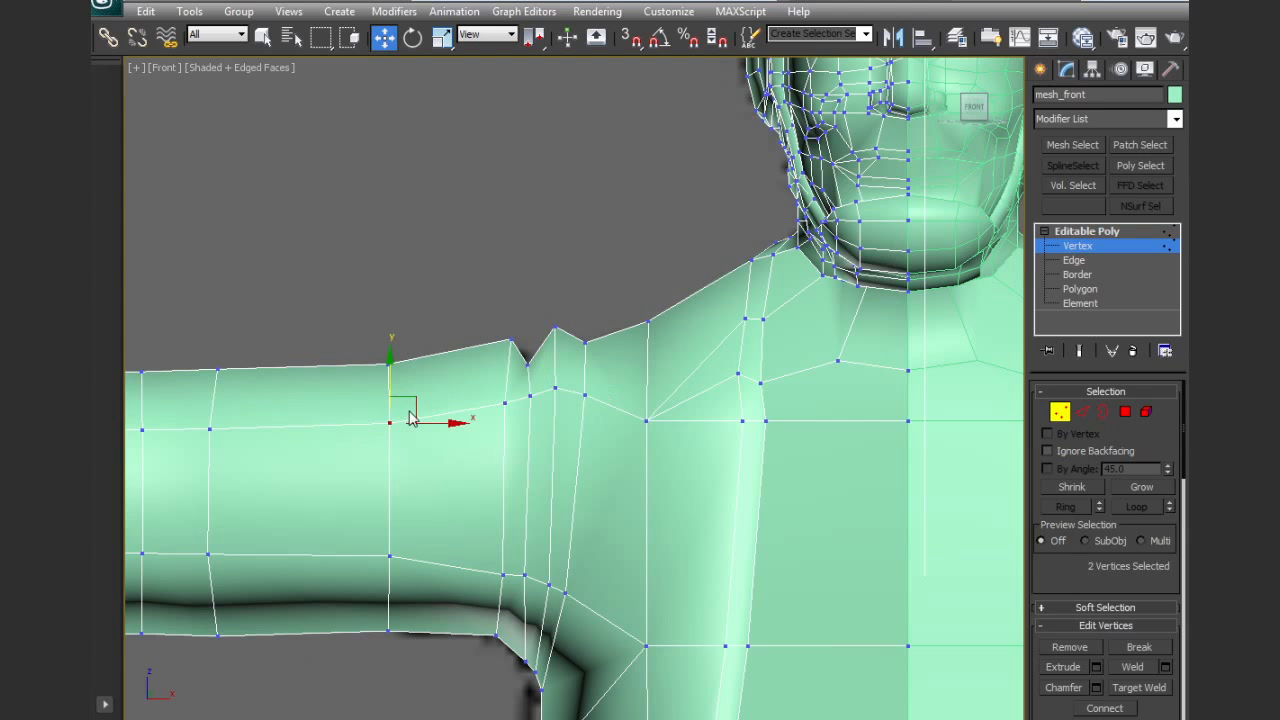
pyautogui.moveTo(557, 345); pyautogui.dragTo(558, 343)
pyautogui.moveTo(517, 335)
pyautogui.mouseDown()
pyautogui.moveTo(527, 347)
pyautogui.moveTo(523, 328)
pyautogui.mouseUp()
pyautogui.moveTo(540, 434); pyautogui.dragTo(641, 379, button='middle')
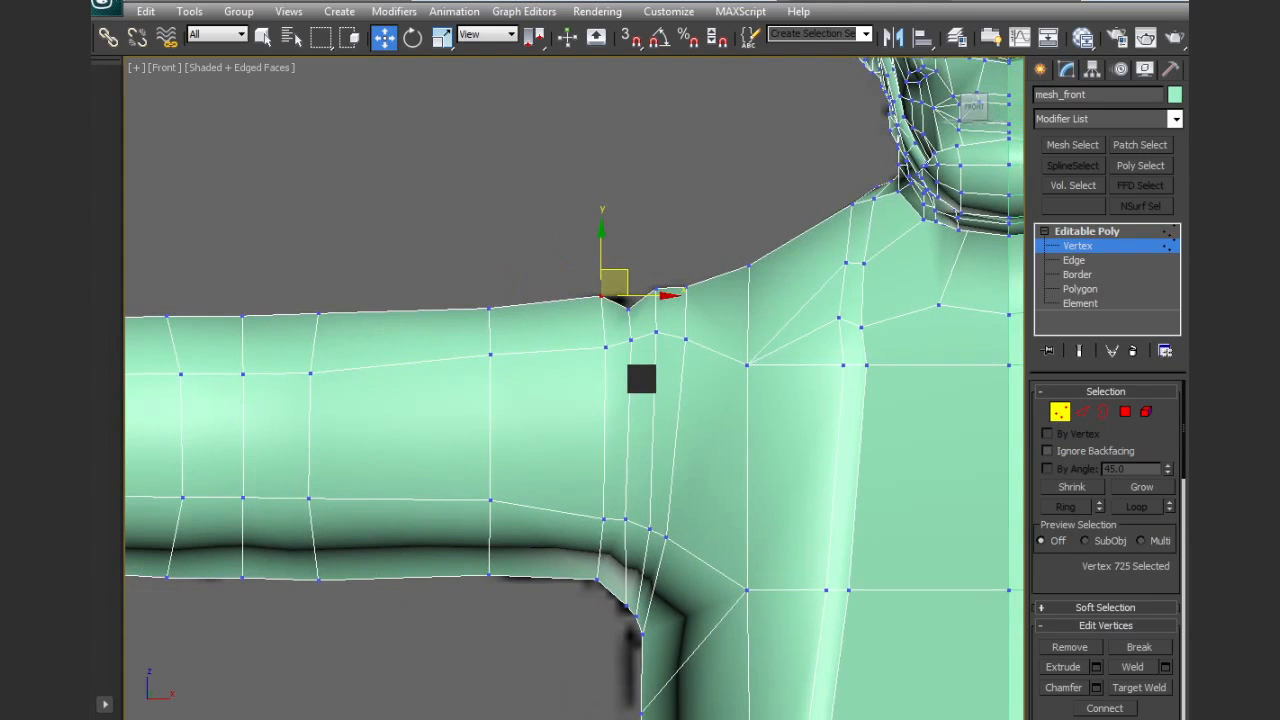
# Select the lower lengthwise row of sleeve vertices in wireframe and lower it toward the sleeve's underside
pyautogui.press('F3')
pyautogui.moveTo(476, 459); pyautogui.dragTo(686, 465, button='middle')
pyautogui.scroll(-3, 640, 460)
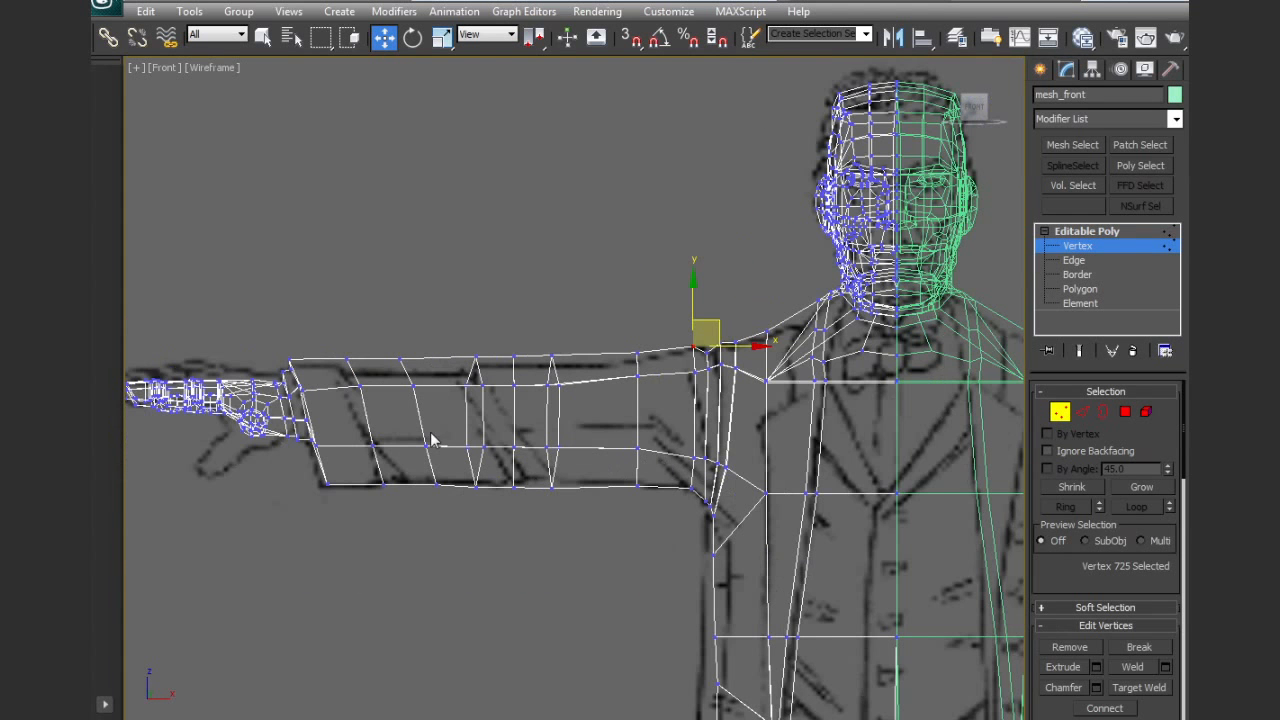
pyautogui.moveTo(345, 444); pyautogui.dragTo(651, 470)
pyautogui.moveTo(463, 403); pyautogui.dragTo(466, 426)
pyautogui.press('F3')
pyautogui.keyDown('alt'); pyautogui.moveTo(510, 497); pyautogui.dragTo(666, 468, button='middle'); pyautogui.keyUp('alt')
pyautogui.press('f')
pyautogui.scroll(4, 565, 487)
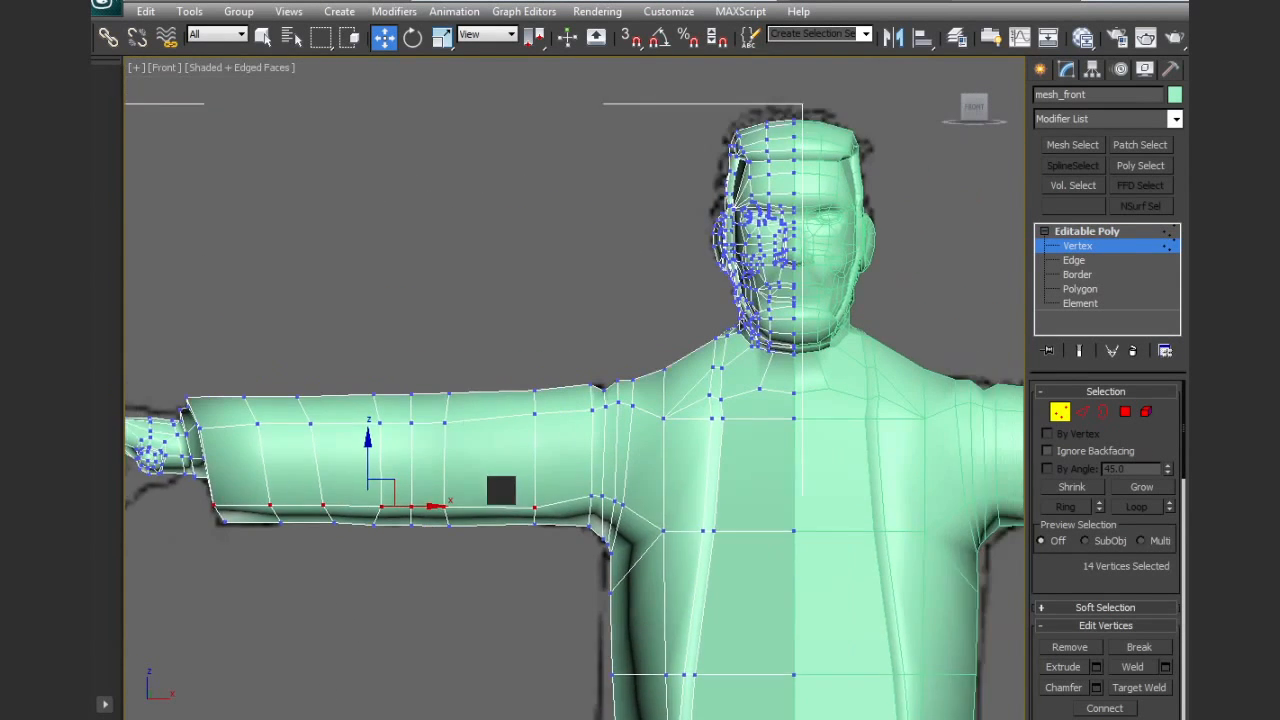
# Lower the matching vertices of the four shoulder loops above the armpit to line up with the lowered sleeve row
pyautogui.moveTo(617, 547); pyautogui.dragTo(627, 538)
pyautogui.press('F3')
pyautogui.moveTo(624, 522); pyautogui.dragTo(606, 440, button='middle')
pyautogui.scroll(3, 594, 440)
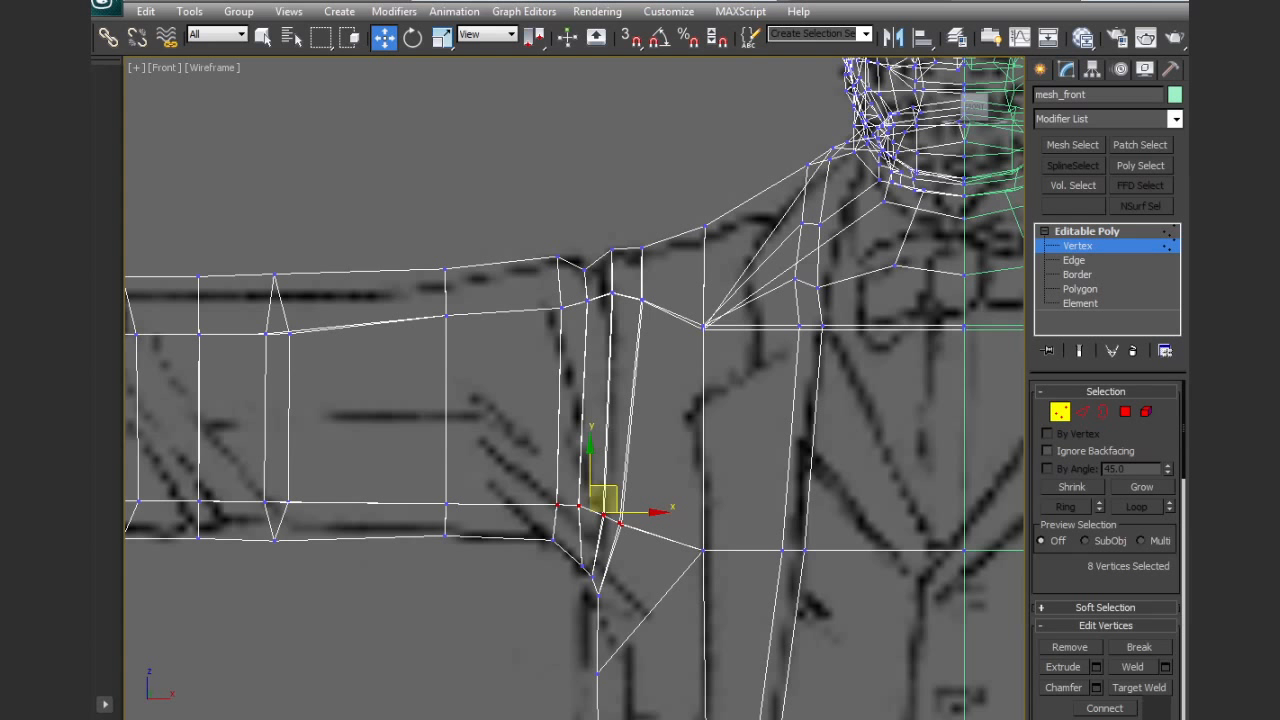
# Cut a diagonal fold edge from the outermost shoulder loop's lower vertex across the upper arm to the sleeve's upper vertex row
pyautogui.scroll(-3, 1165, 585)
pyautogui.scroll(-4, 1187, 518)
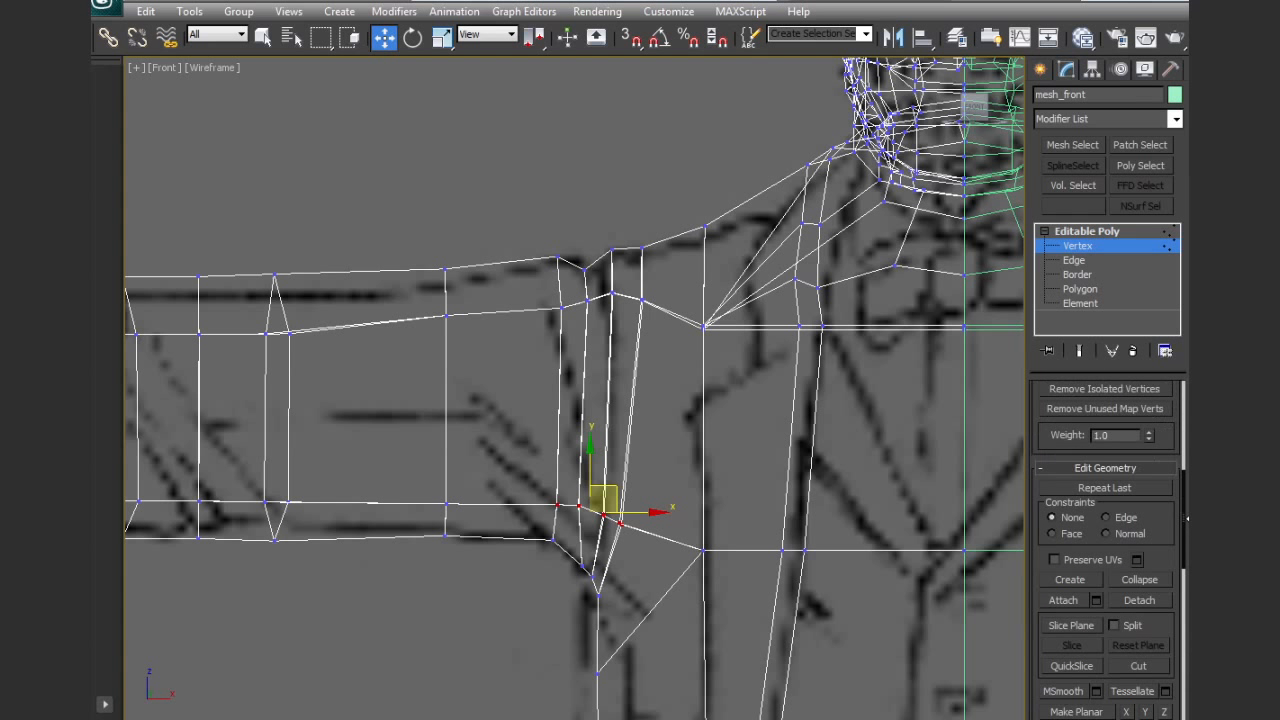
pyautogui.click(1139, 666)
pyautogui.click(557, 504)
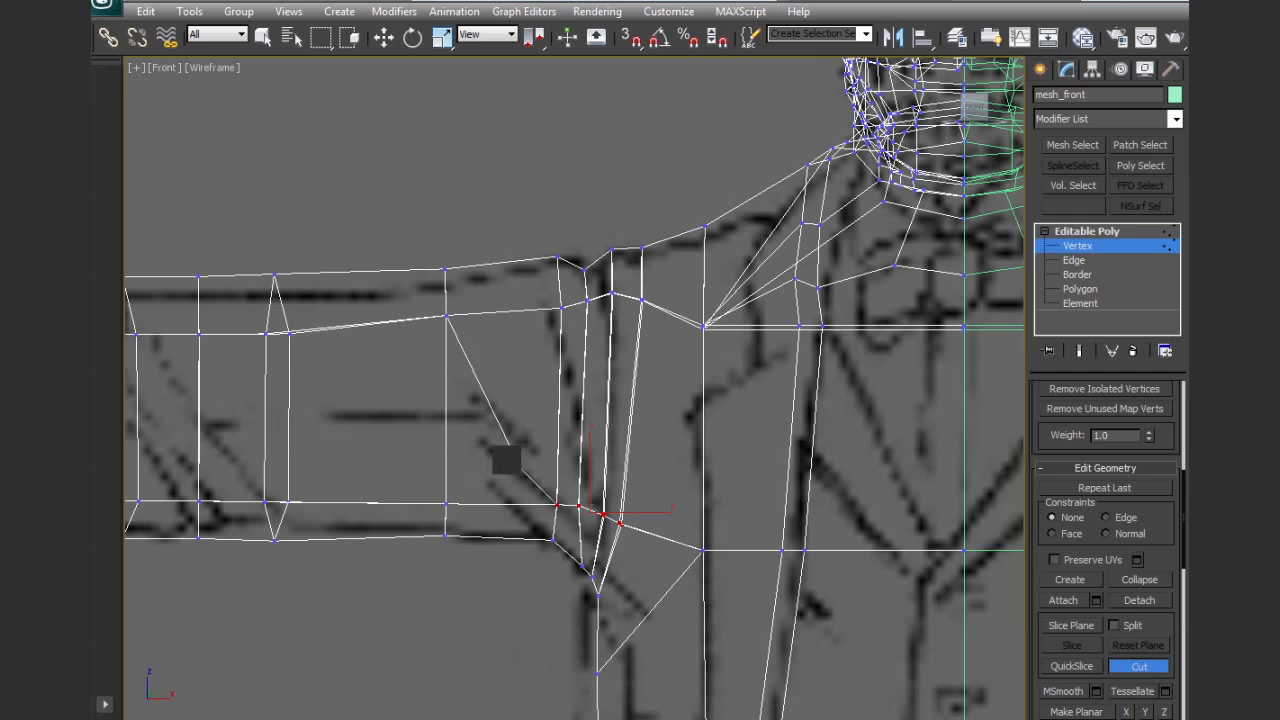
pyautogui.click(445, 412)
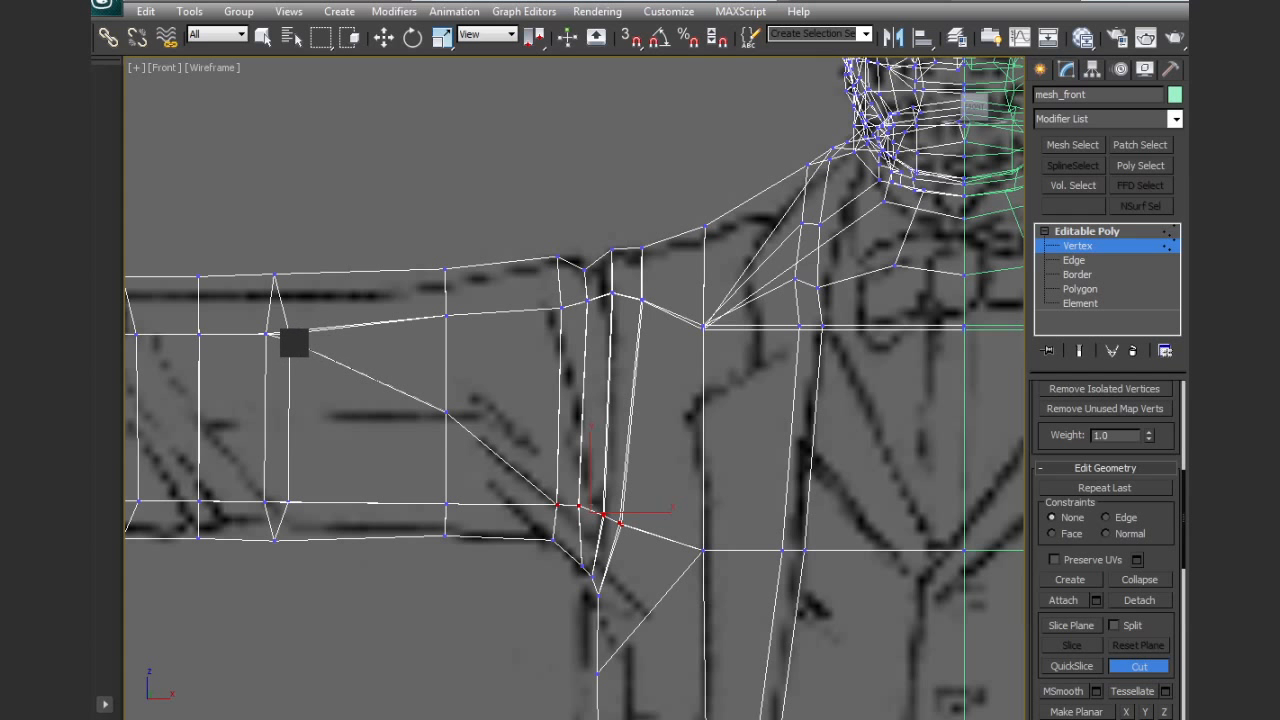
pyautogui.press('F3')
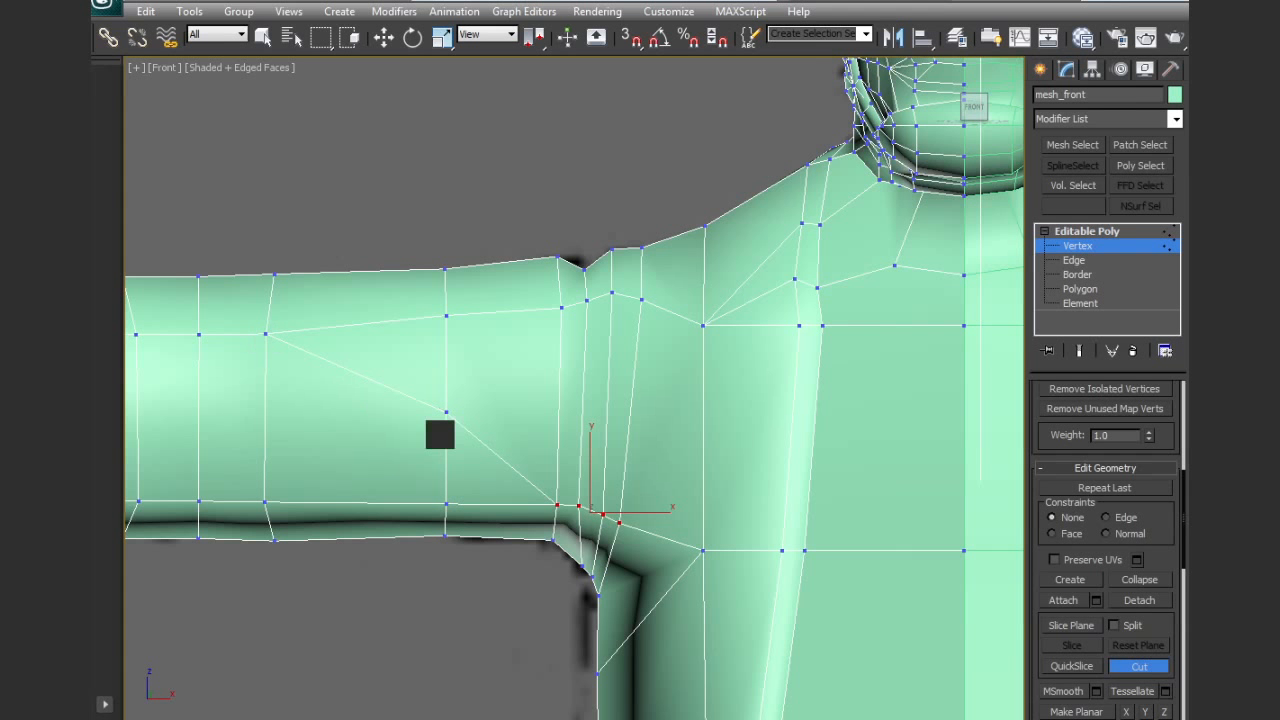
pyautogui.press('F3')
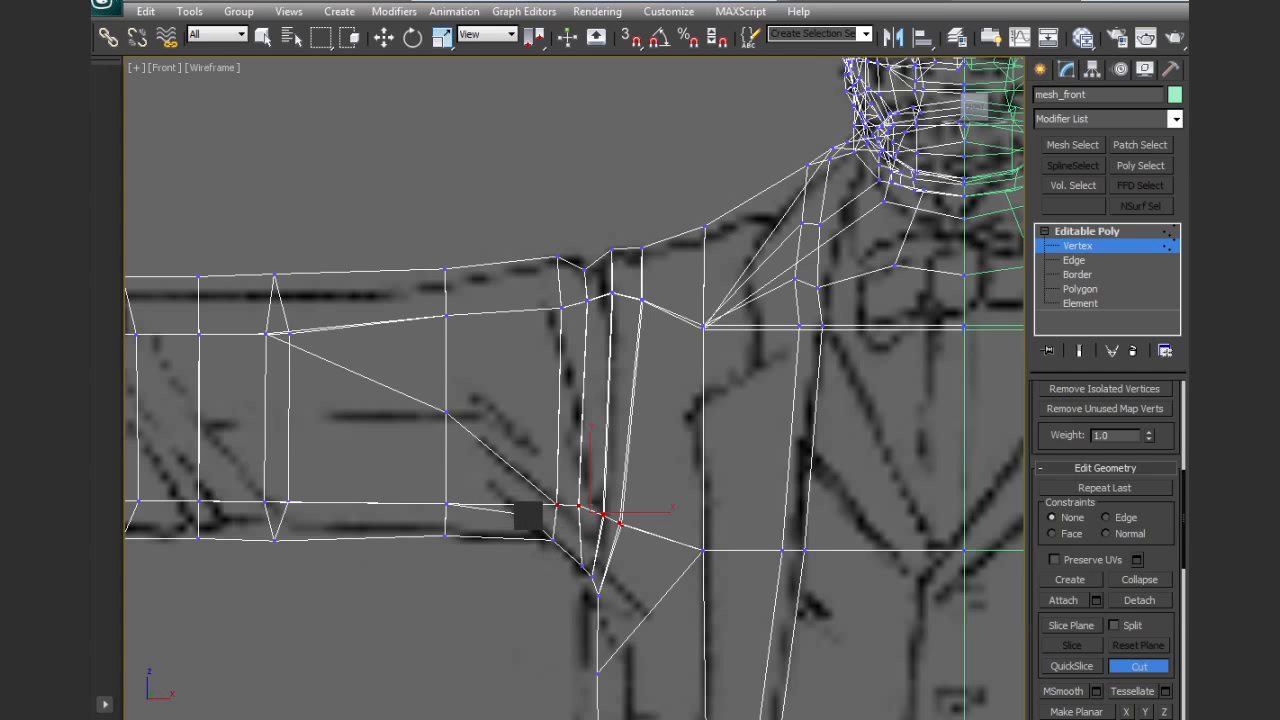
# Cut a second diagonal fold below the first, from the armpit corner across the upper arm to the same upper-row vertex
pyautogui.press('F3')
pyautogui.click(509, 504)
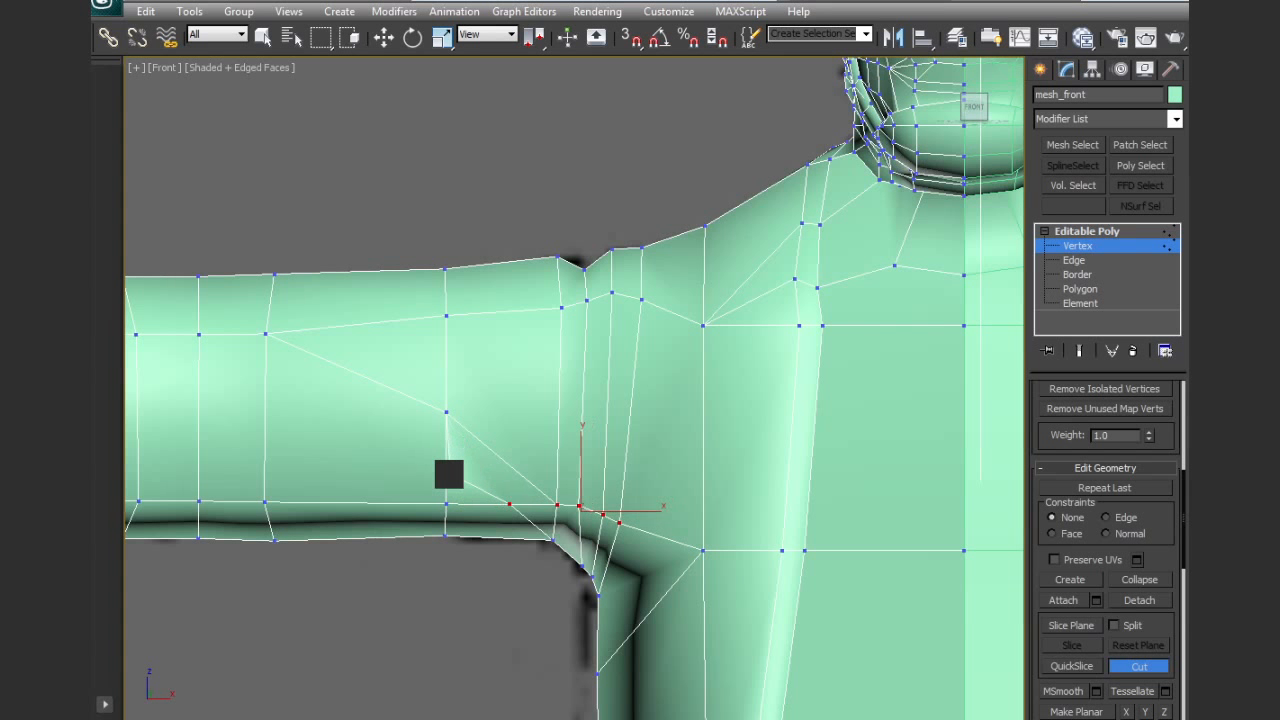
pyautogui.press('F3')
pyautogui.click(447, 458)
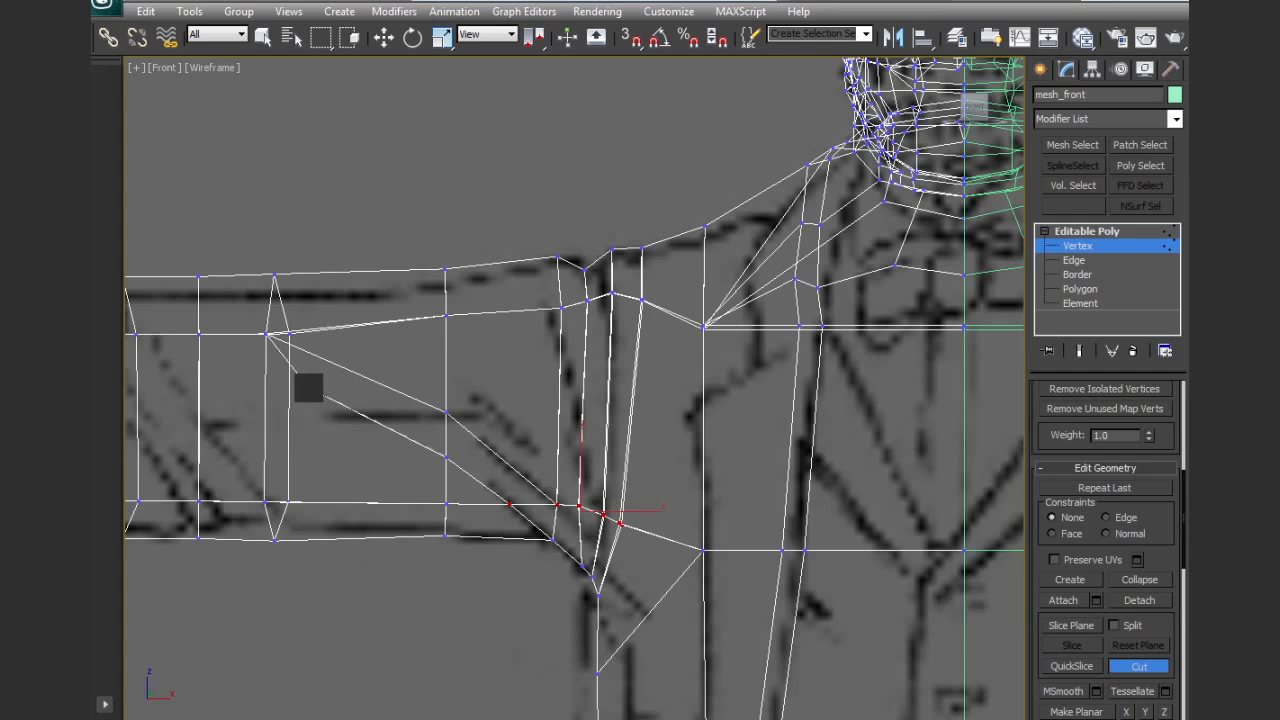
pyautogui.press('F3')
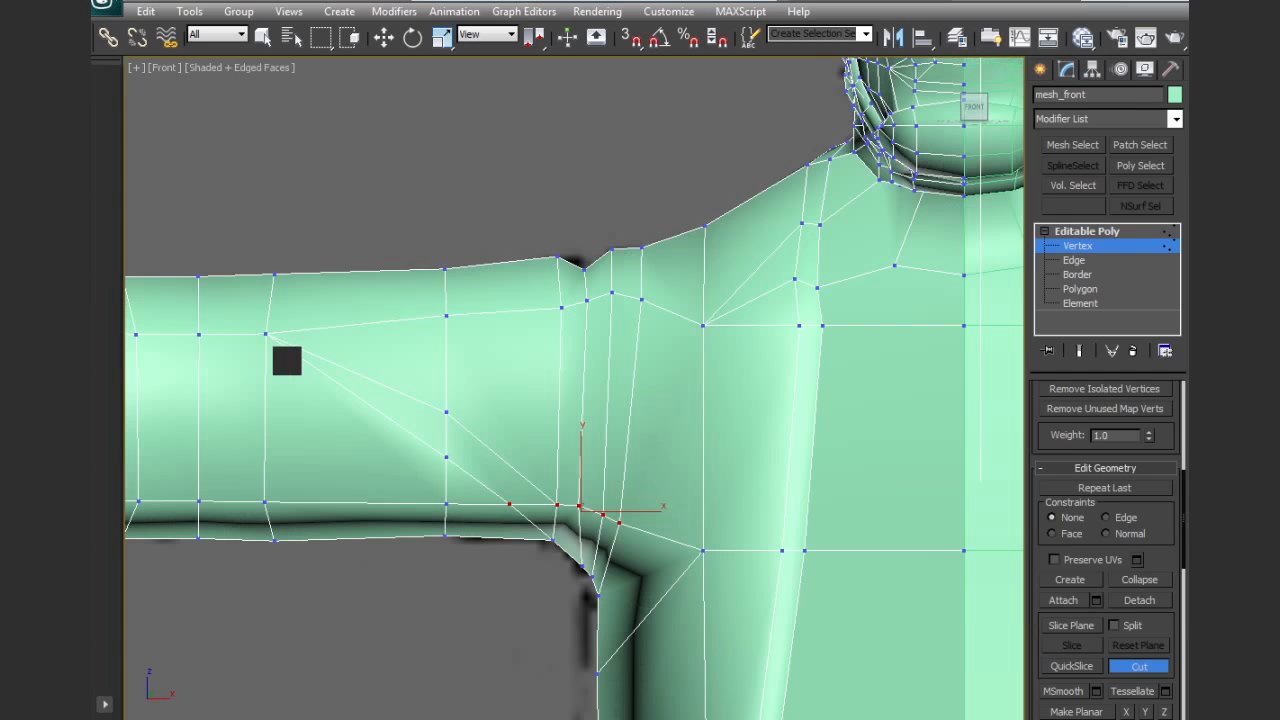
pyautogui.scroll(2, 515, 473)
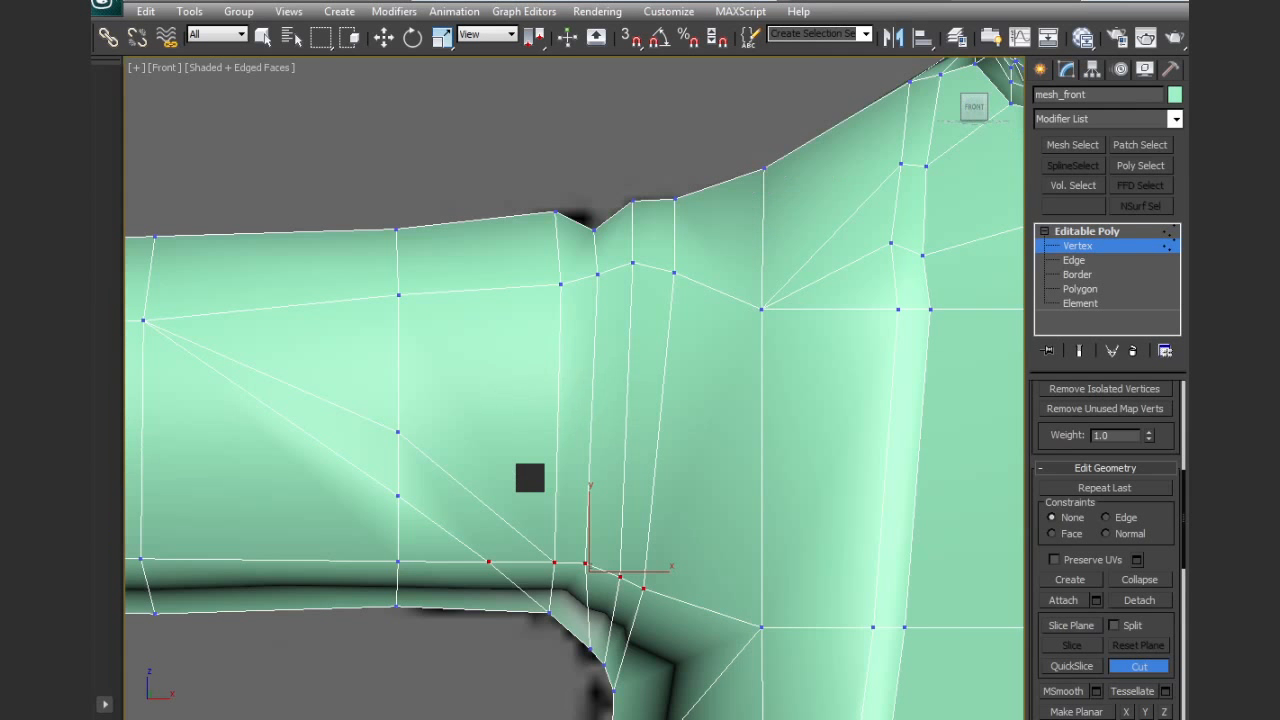
# Cut a third diagonal fold above the others, from the second shoulder loop's lower vertex up to the sleeve's top edge
pyautogui.press('F3')
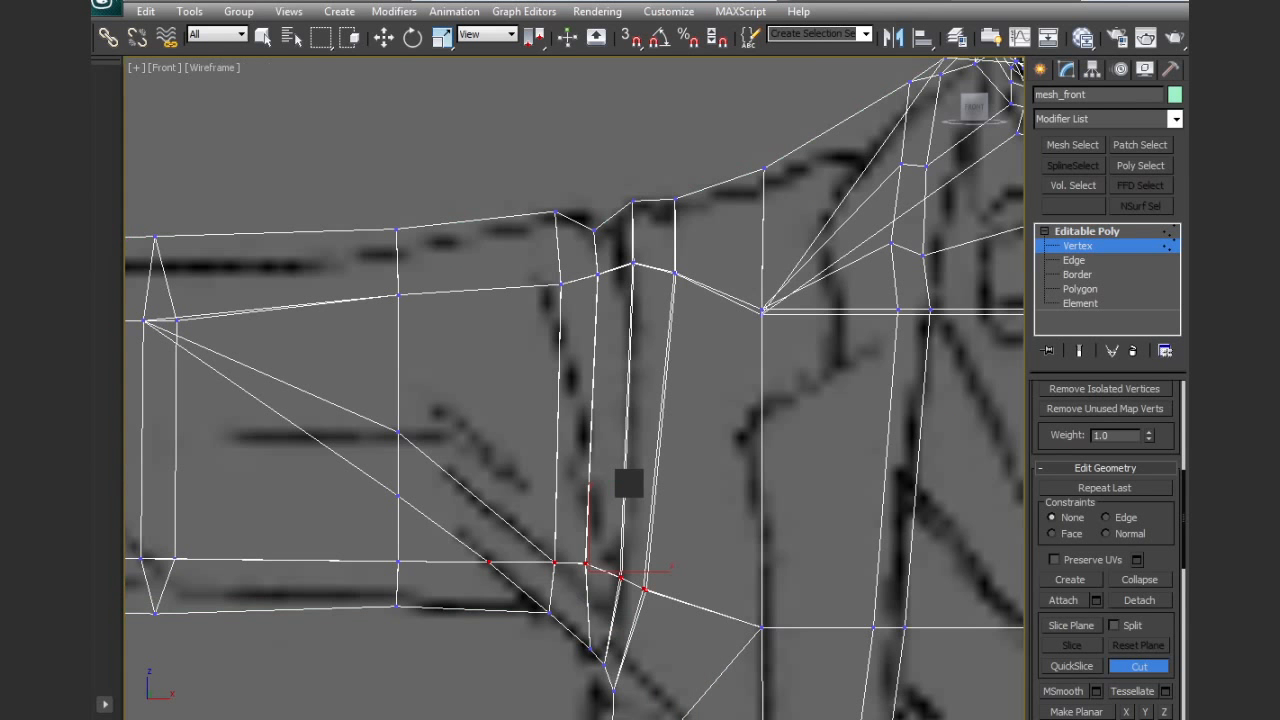
pyautogui.moveTo(617, 514); pyautogui.dragTo(626, 489, button='middle')
pyautogui.click(596, 540)
pyautogui.click(567, 482)
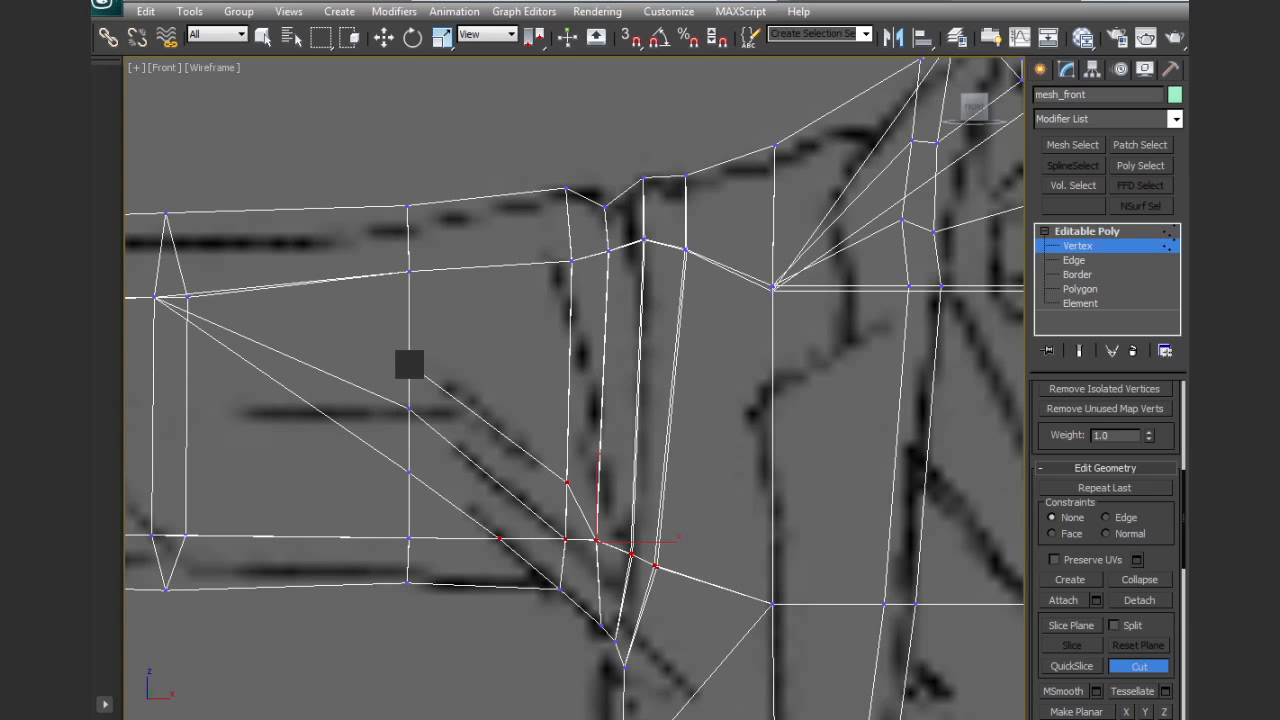
pyautogui.press('F3')
pyautogui.click(409, 364)
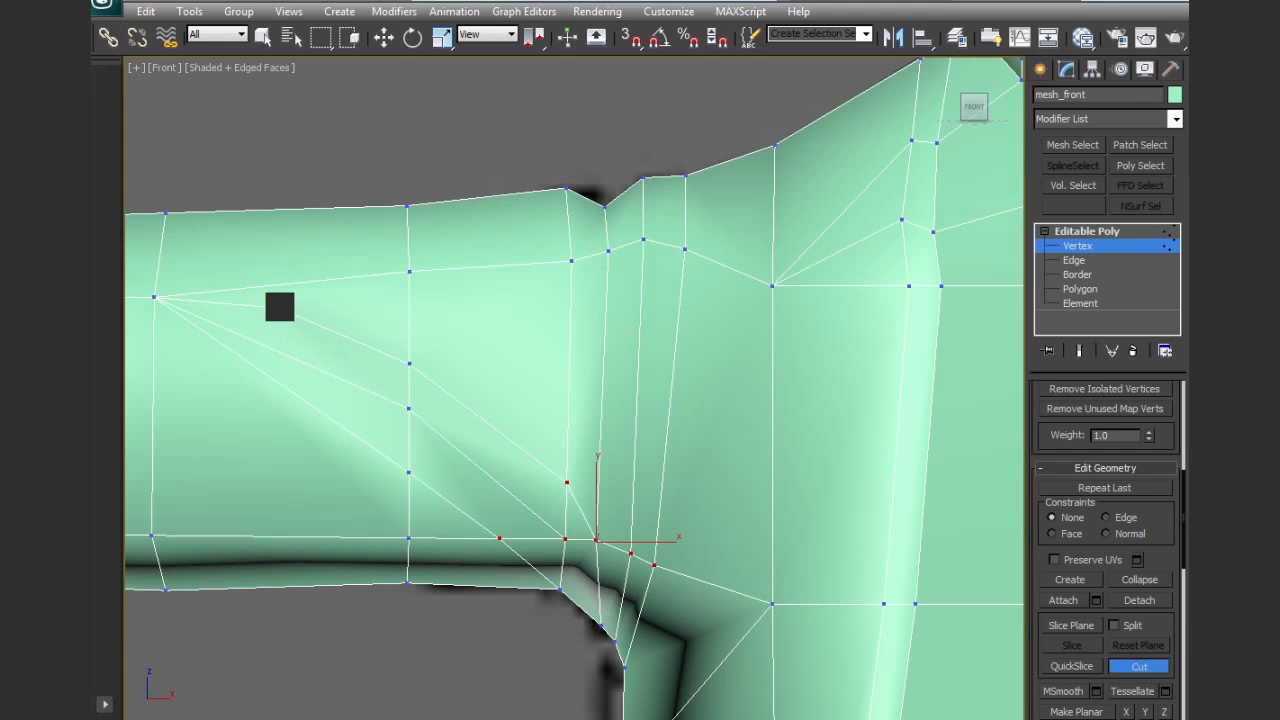
pyautogui.click(263, 286)
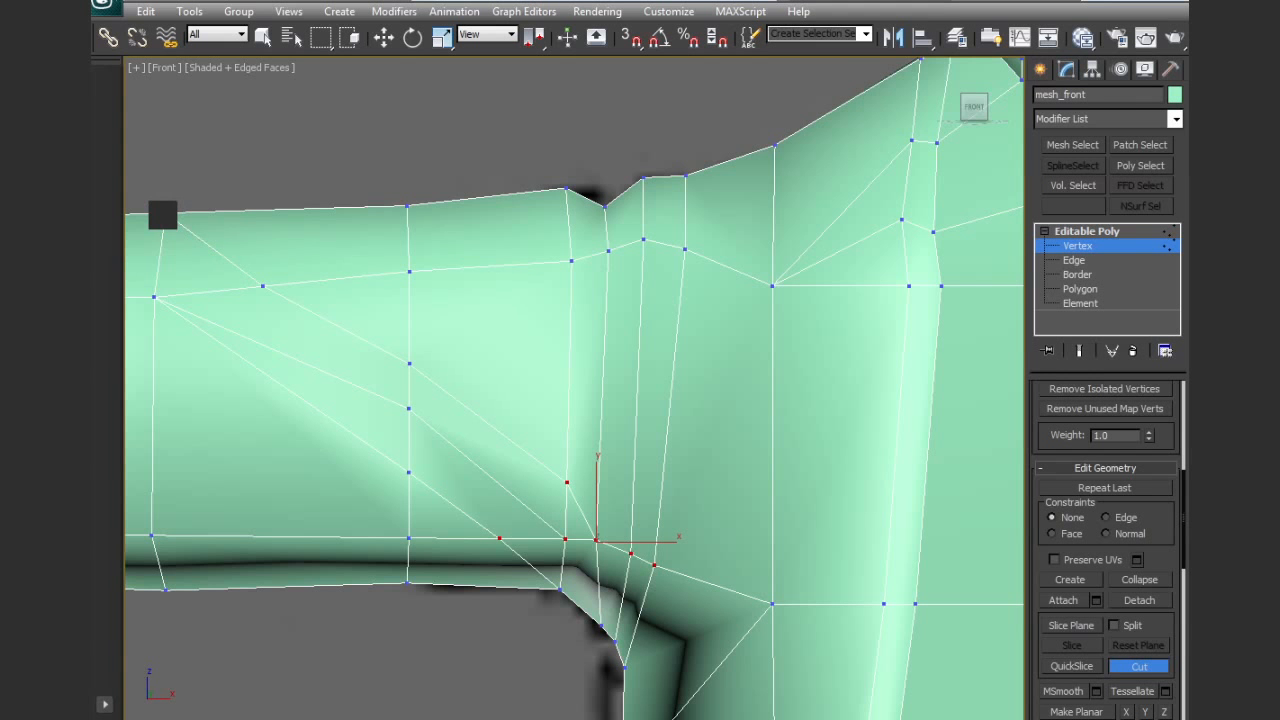
pyautogui.press('F3')
# Select the middle fold's edge segment nearest the armpit and pull it slightly outward from the sleeve surface
pyautogui.click(1073, 260)
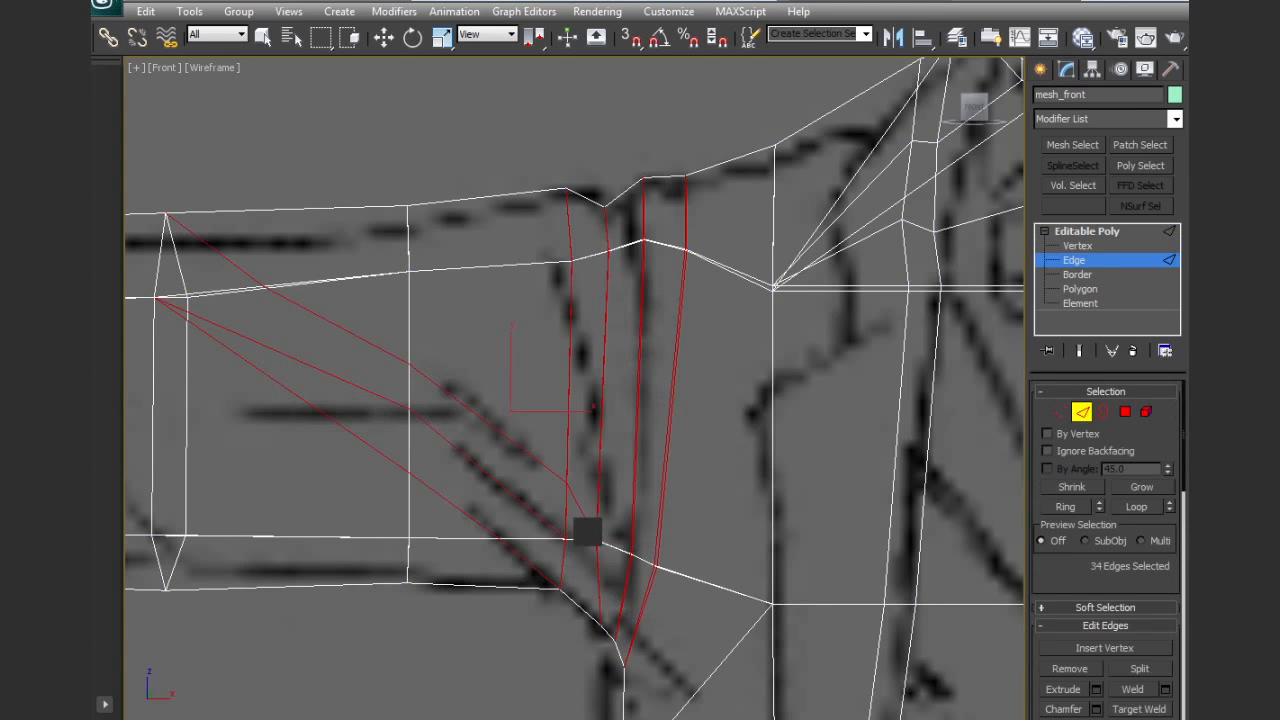
pyautogui.press('w')
pyautogui.click(519, 507)
pyautogui.keyDown('alt'); pyautogui.moveTo(540, 509); pyautogui.dragTo(641, 553, button='middle'); pyautogui.keyUp('alt')
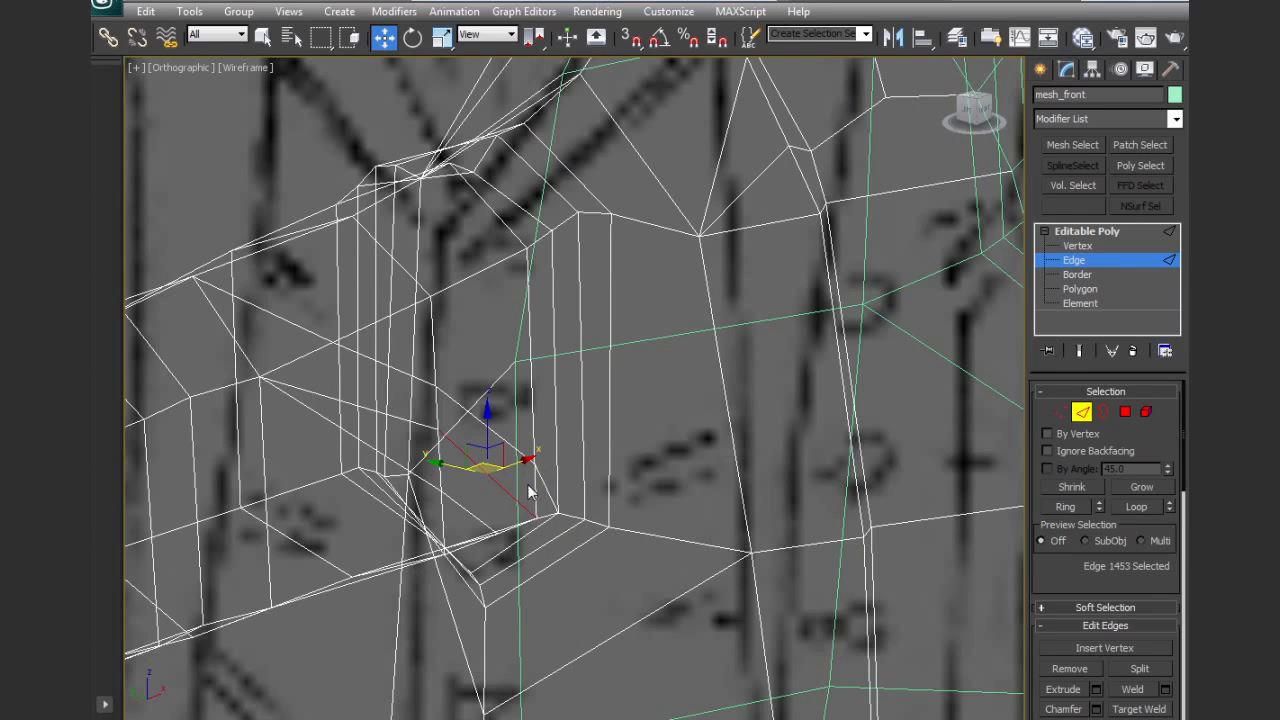
pyautogui.moveTo(449, 468); pyautogui.dragTo(460, 465)
pyautogui.press('F3')
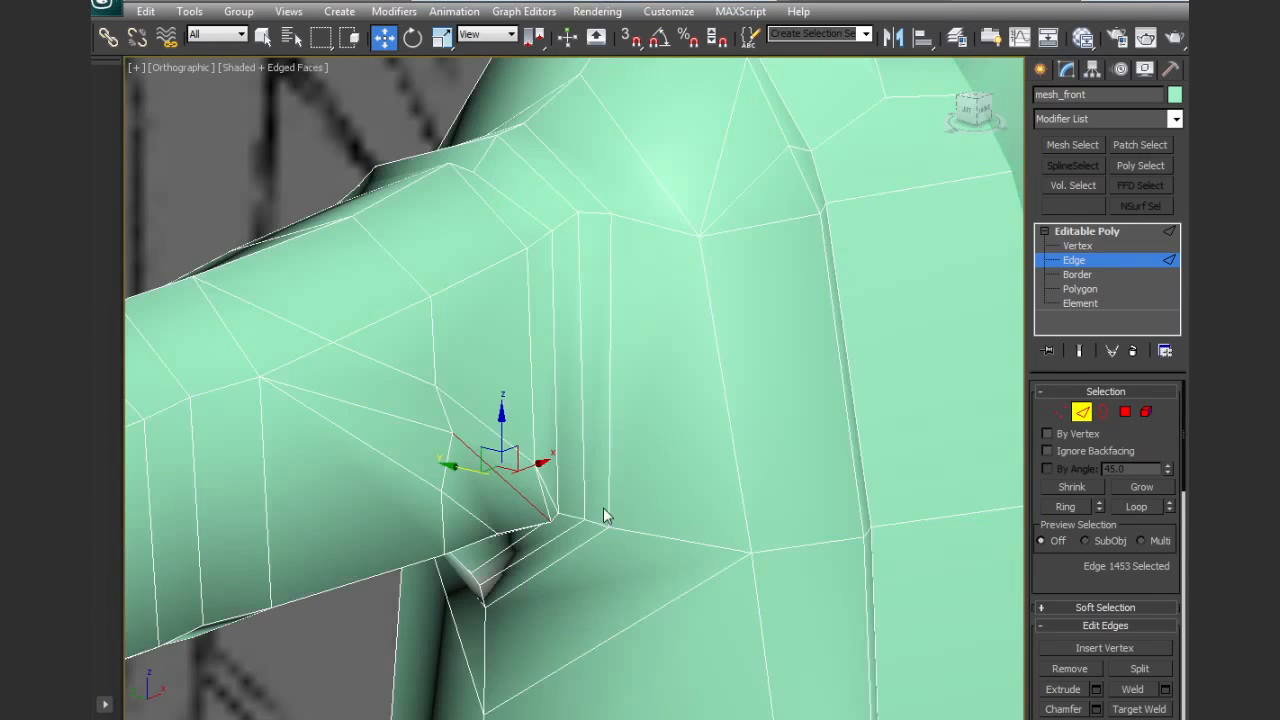
# Cut an edge from the underarm vertex below the armpit up to the middle fold's lower corner
pyautogui.keyDown('alt'); pyautogui.moveTo(640, 548); pyautogui.dragTo(563, 490, button='middle'); pyautogui.keyUp('alt')
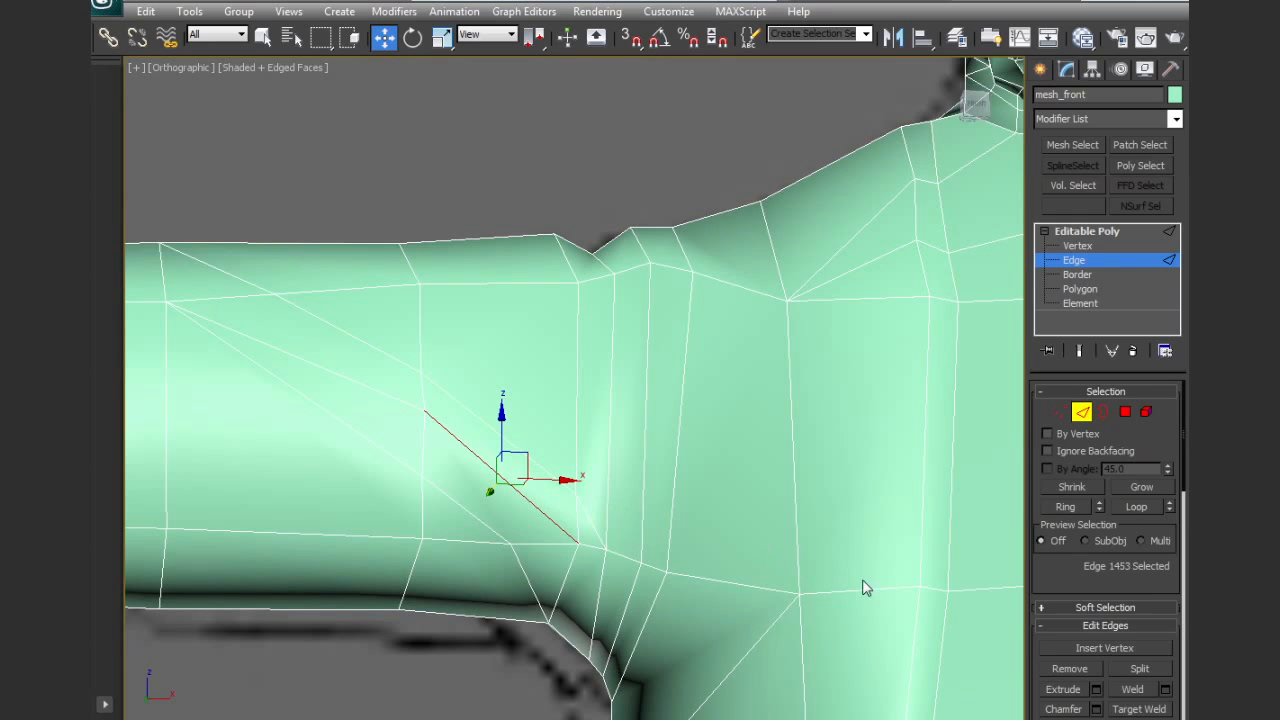
pyautogui.scroll(-3, 1105, 550)
pyautogui.scroll(-3, 1148, 578)
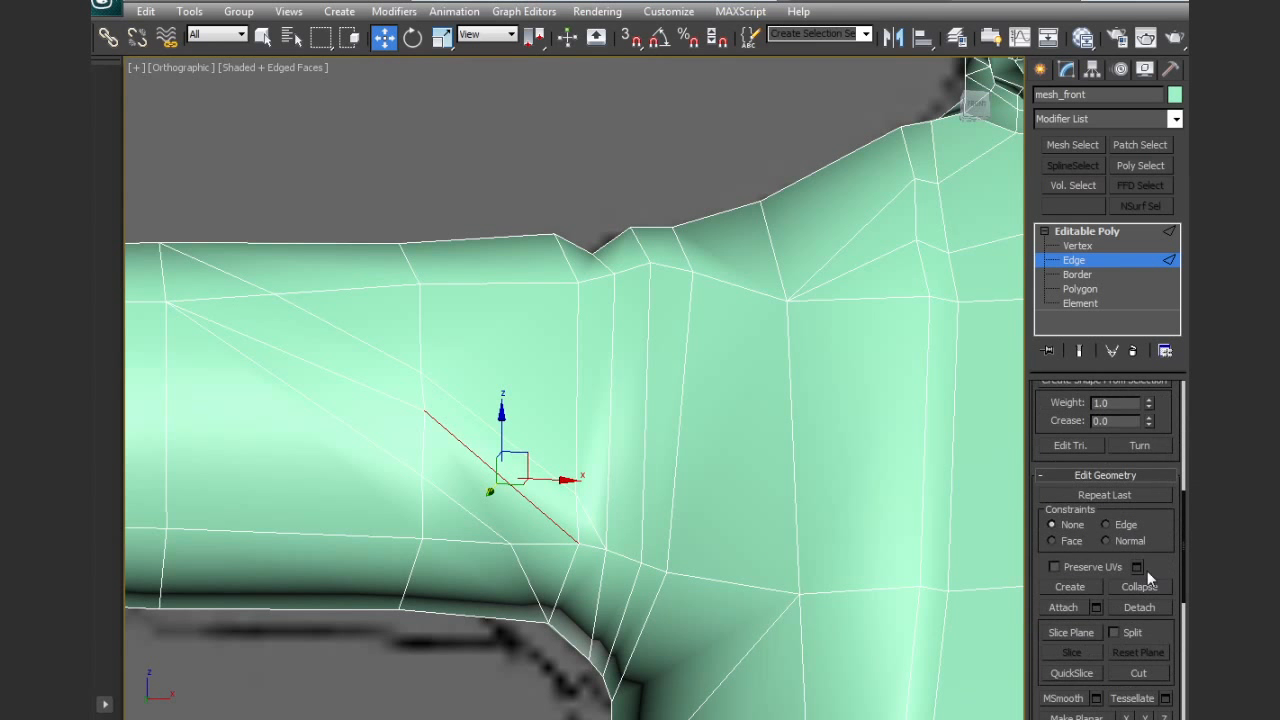
pyautogui.click(1138, 672)
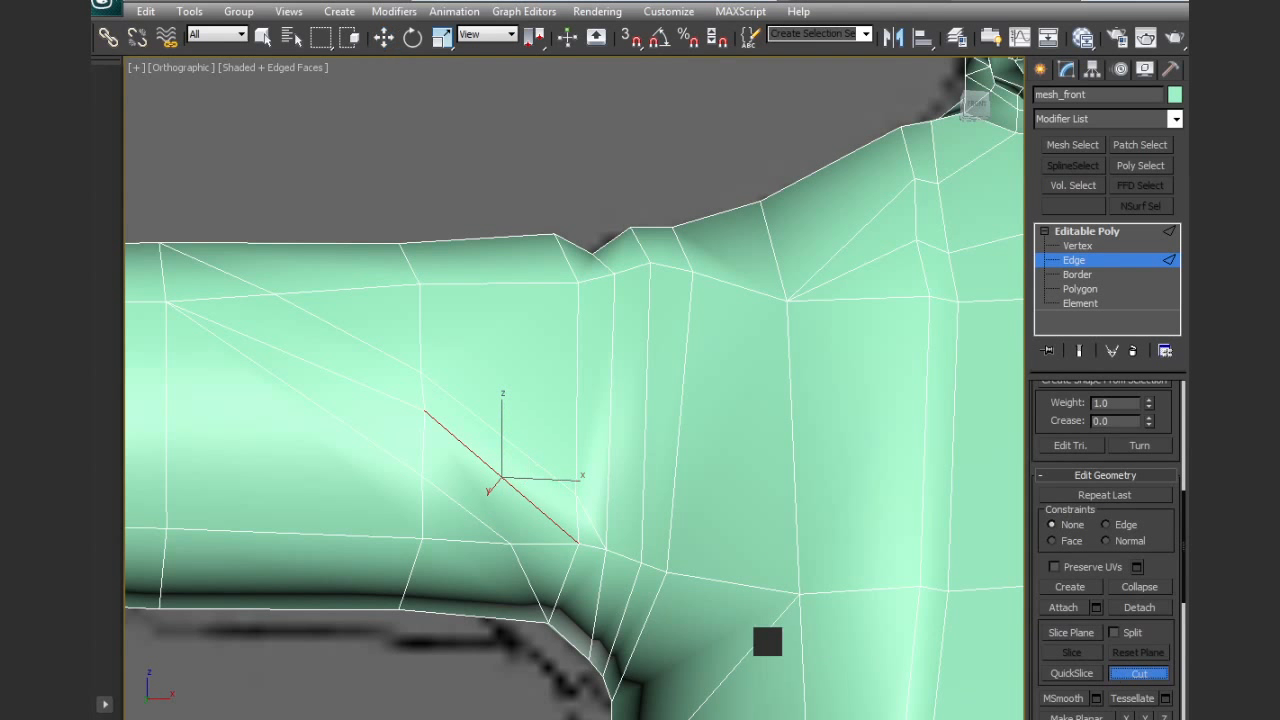
pyautogui.click(588, 655)
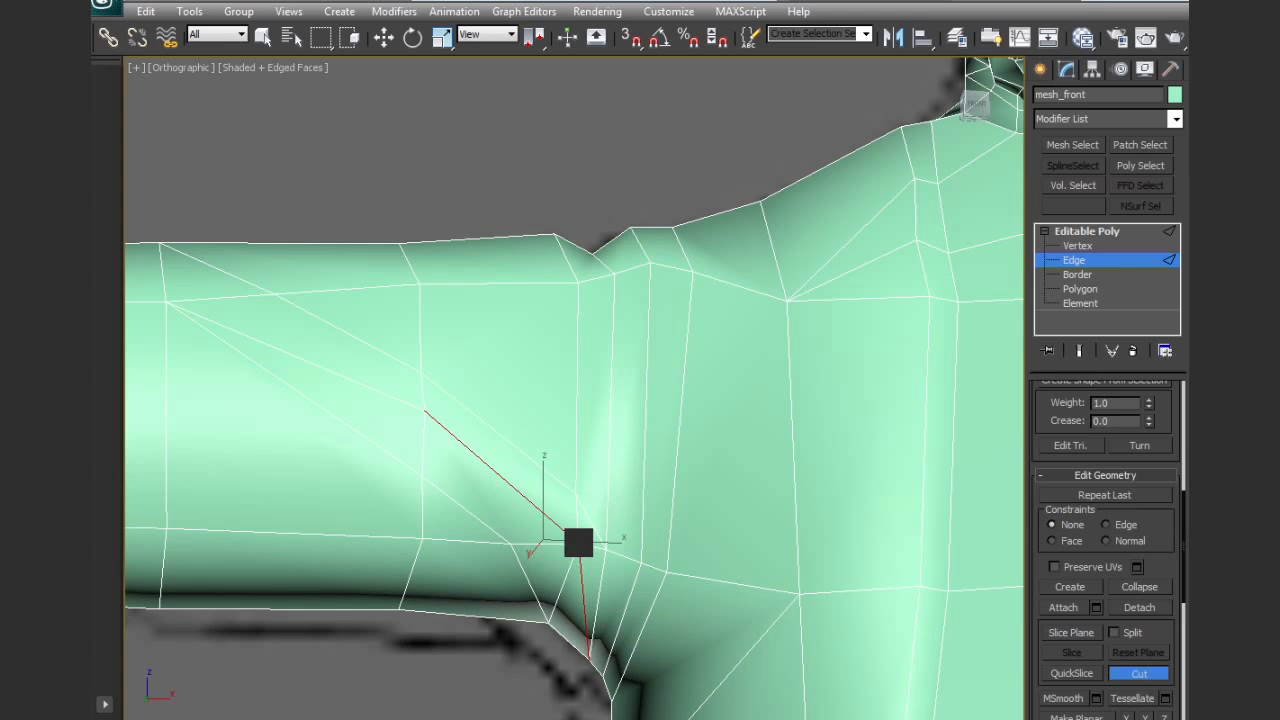
# Examine the sleeve folds and shoulder seam in plain shading from several angles, with nothing selected
pyautogui.press('F4')
pyautogui.moveTo(594, 540)
pyautogui.keyDown('alt'); pyautogui.mouseDown(button='middle')
pyautogui.moveTo(680, 569)
pyautogui.moveTo(665, 570)
pyautogui.mouseUp(button='middle'); pyautogui.keyUp('alt')
pyautogui.scroll(-5, 665, 570)
pyautogui.press('w')
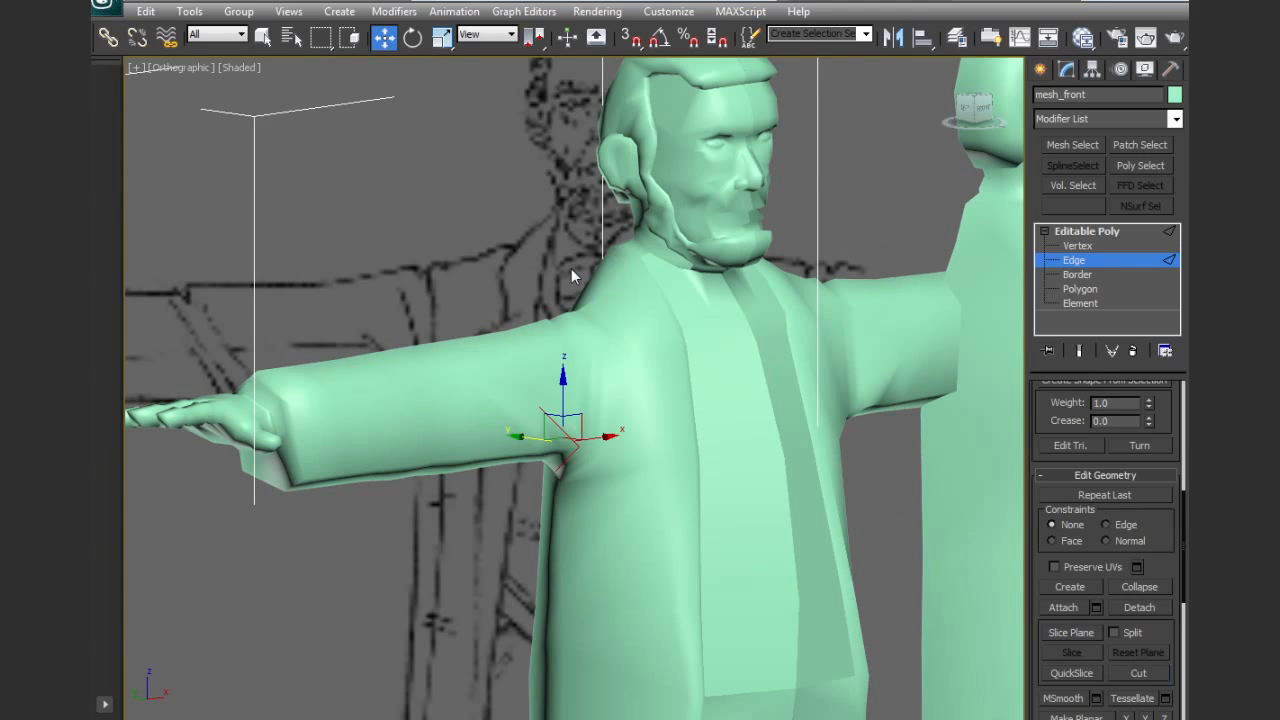
pyautogui.click(493, 259)
pyautogui.scroll(4, 621, 418)
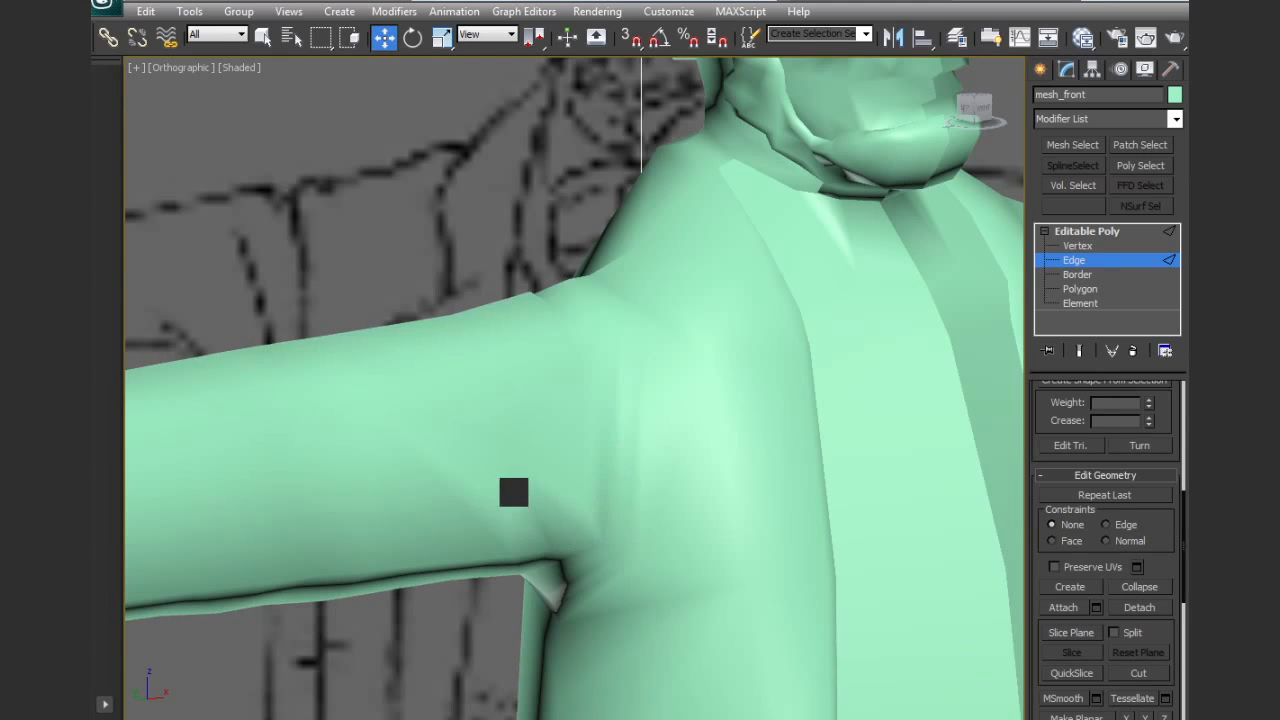
pyautogui.keyDown('alt'); pyautogui.moveTo(709, 593); pyautogui.dragTo(674, 583, button='middle'); pyautogui.keyUp('alt')
pyautogui.scroll(-4, 666, 516)
pyautogui.moveTo(666, 516)
pyautogui.keyDown('alt'); pyautogui.mouseDown(button='middle')
pyautogui.moveTo(681, 533)
pyautogui.moveTo(514, 443)
pyautogui.moveTo(617, 466)
pyautogui.mouseUp(button='middle'); pyautogui.keyUp('alt')
pyautogui.press('F4')
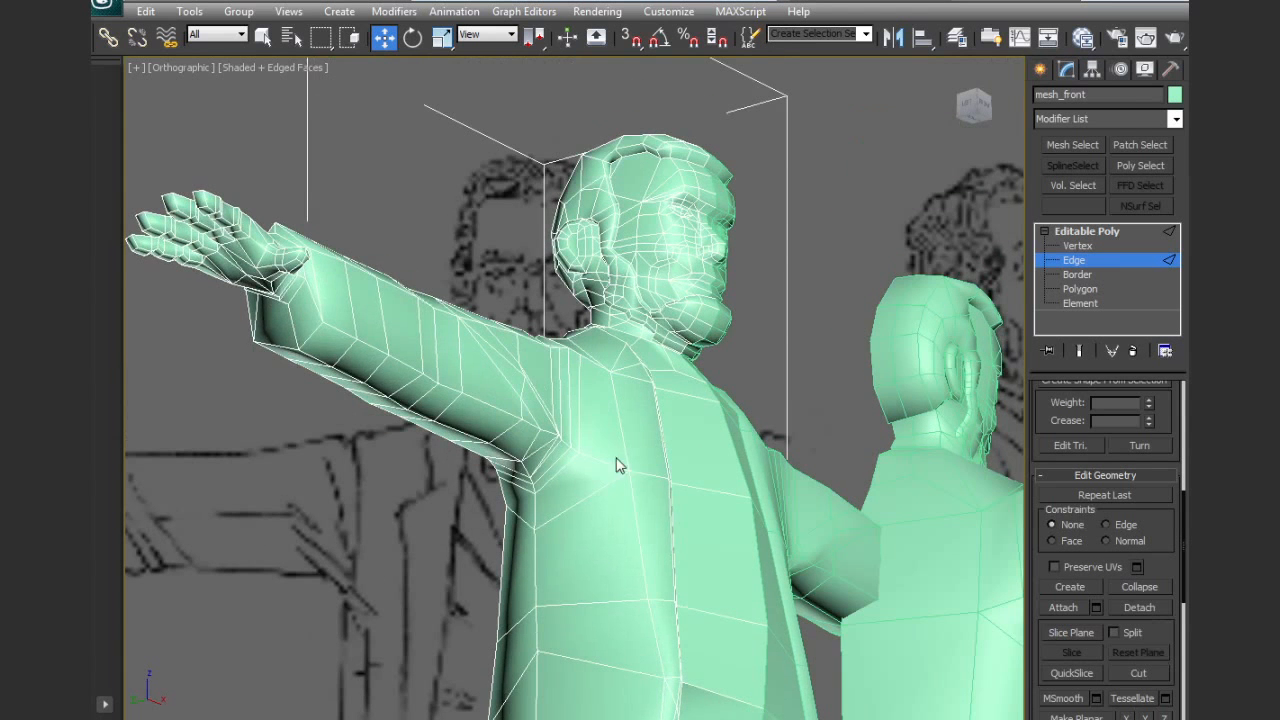
# Select the full ring of edges running along the front underside of the sleeve
pyautogui.click(505, 447)
pyautogui.scroll(5, 1092, 597)
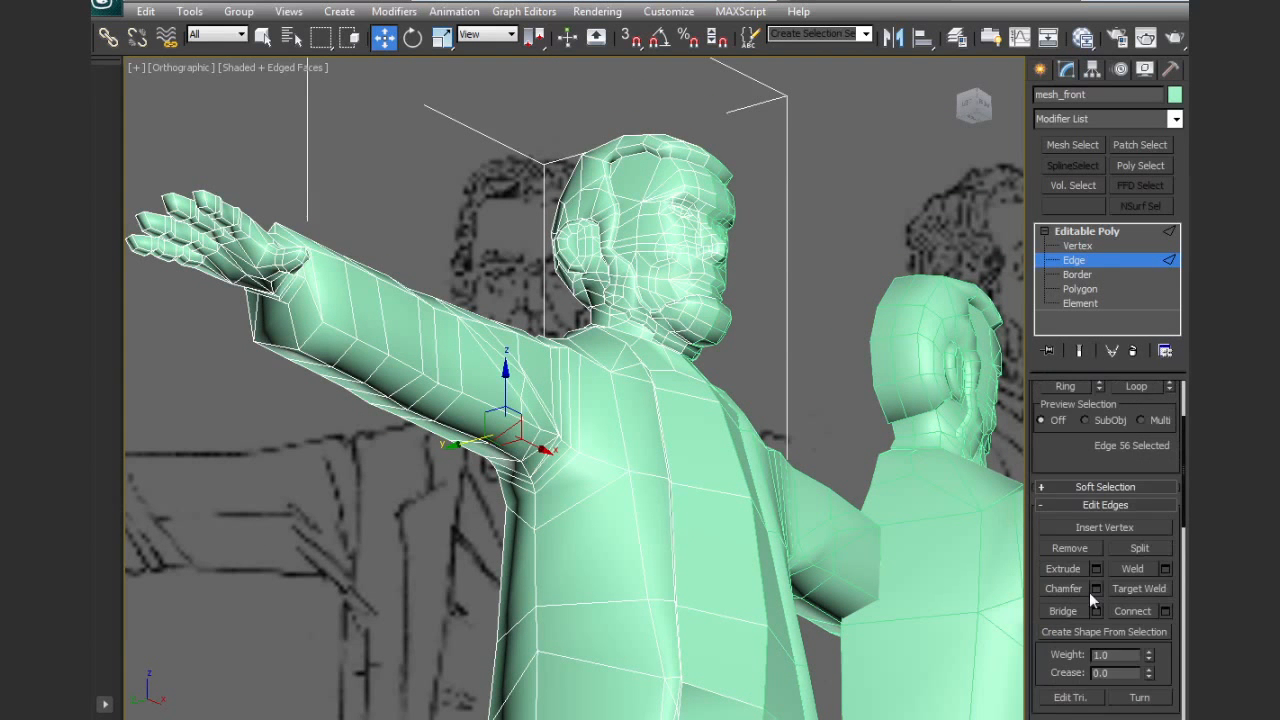
pyautogui.scroll(2, 1105, 550)
pyautogui.click(1065, 476)
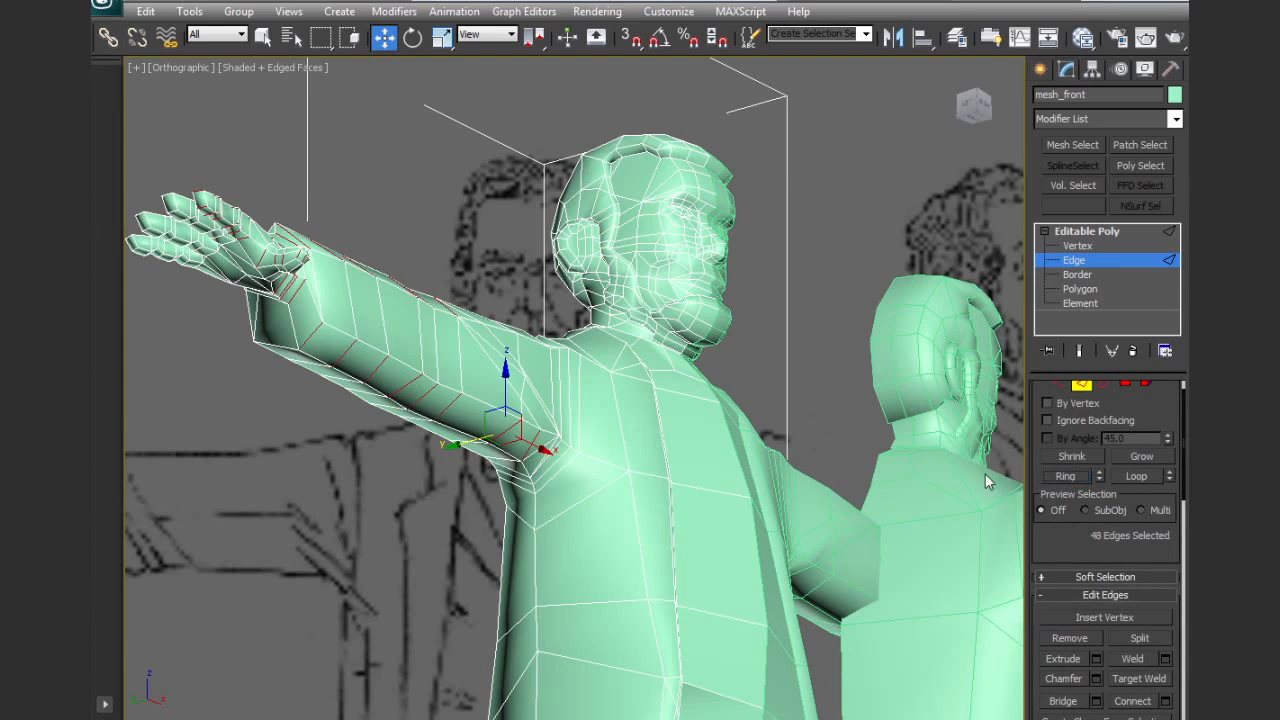
pyautogui.keyDown('alt'); pyautogui.moveTo(663, 471); pyautogui.dragTo(617, 421, button='middle'); pyautogui.keyUp('alt')
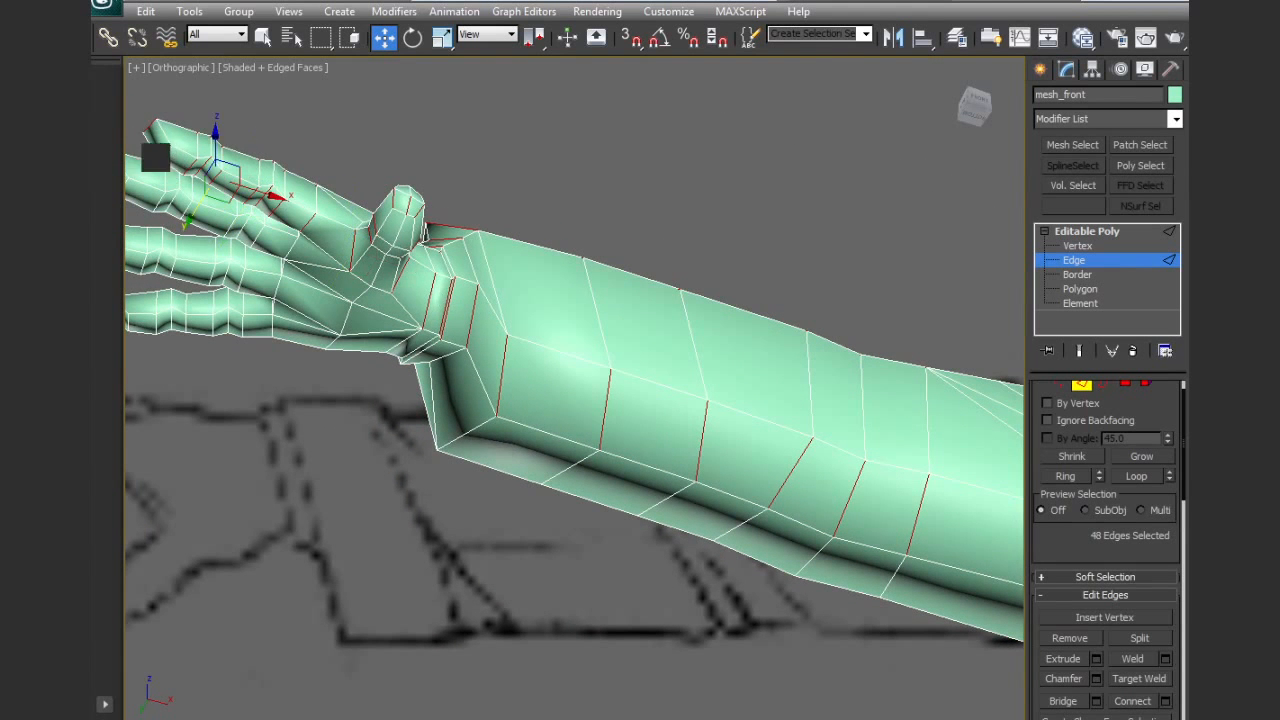
# Remove the hand and wrist edges from the ring selection, keeping only the edges along the sleeve's underside
pyautogui.moveTo(133, 108); pyautogui.dragTo(497, 365)
pyautogui.scroll(-5, 541, 346)
pyautogui.keyDown('alt'); pyautogui.moveTo(541, 346); pyautogui.dragTo(669, 440, button='middle'); pyautogui.keyUp('alt')
pyautogui.keyDown('alt'); pyautogui.moveTo(701, 397); pyautogui.dragTo(622, 398, button='middle'); pyautogui.keyUp('alt')
pyautogui.keyDown('alt'); pyautogui.moveTo(435, 292); pyautogui.dragTo(866, 378); pyautogui.keyUp('alt')
pyautogui.keyDown('alt'); pyautogui.moveTo(200, 306); pyautogui.dragTo(867, 394); pyautogui.keyUp('alt')
pyautogui.moveTo(790, 402); pyautogui.dragTo(752, 377, button='middle')
pyautogui.scroll(5, 760, 388)
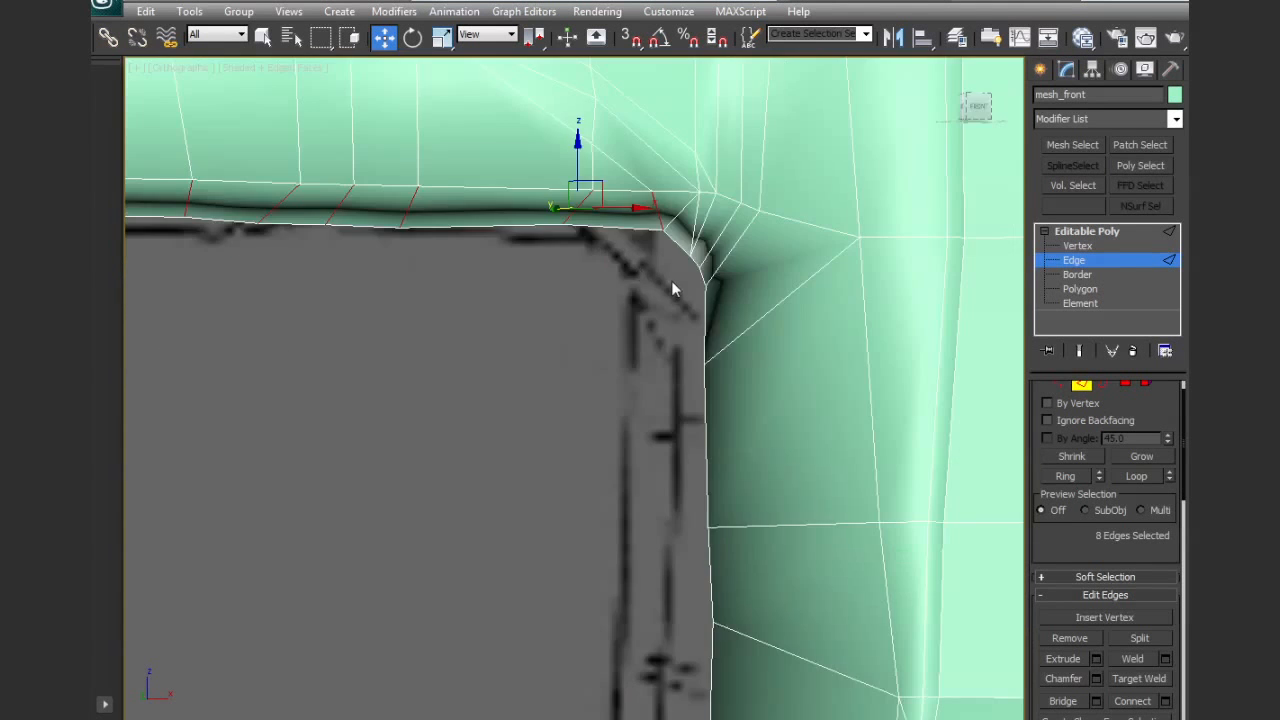
# Add the short edges crossing the armpit between the sleeve and the torso to the selection
pyautogui.keyDown('alt'); pyautogui.moveTo(671, 280); pyautogui.dragTo(731, 260, button='middle'); pyautogui.keyUp('alt')
pyautogui.keyDown('ctrl'); pyautogui.click(580, 301); pyautogui.keyUp('ctrl')
pyautogui.keyDown('ctrl'); pyautogui.click(591, 313); pyautogui.keyUp('ctrl')
pyautogui.keyDown('ctrl'); pyautogui.click(594, 320); pyautogui.keyUp('ctrl')
pyautogui.keyDown('ctrl'); pyautogui.click(606, 330); pyautogui.keyUp('ctrl')
pyautogui.keyDown('ctrl'); pyautogui.click(621, 346); pyautogui.keyUp('ctrl')
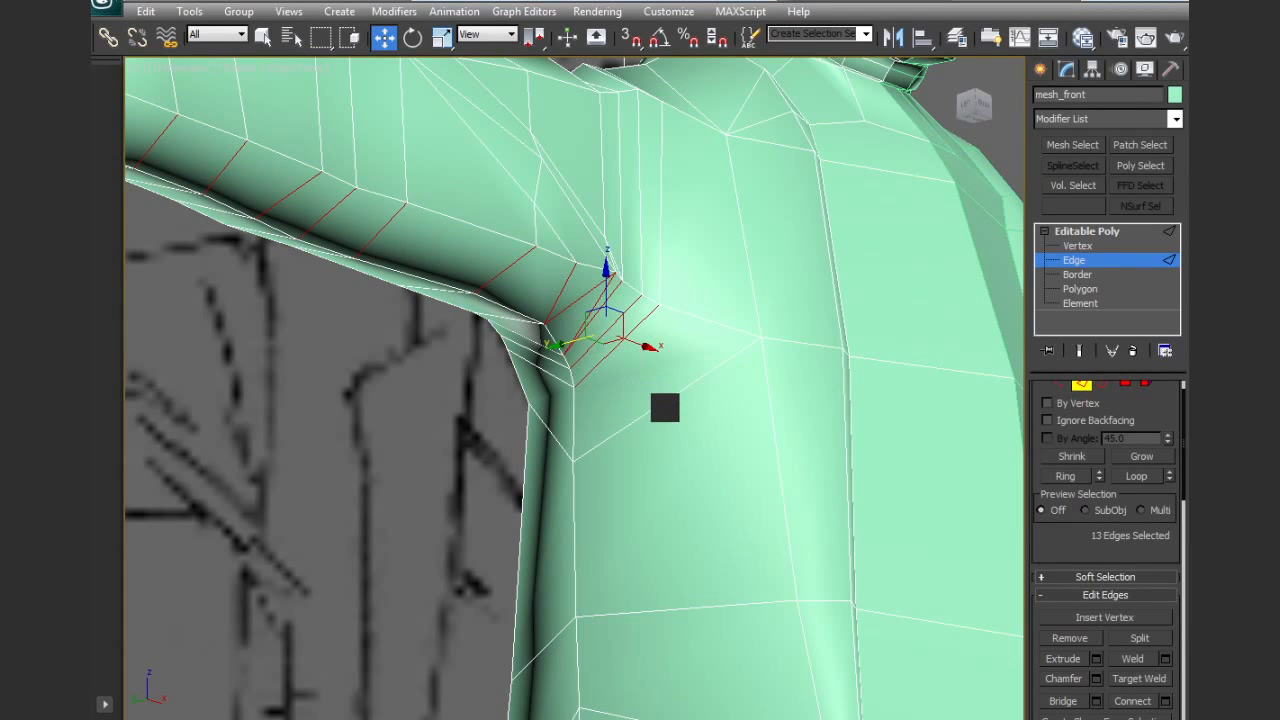
# Add the diagonal edge below the armpit and the vertical edges across the jacket front and chest to the selection
pyautogui.keyDown('ctrl'); pyautogui.click(663, 405); pyautogui.keyUp('ctrl')
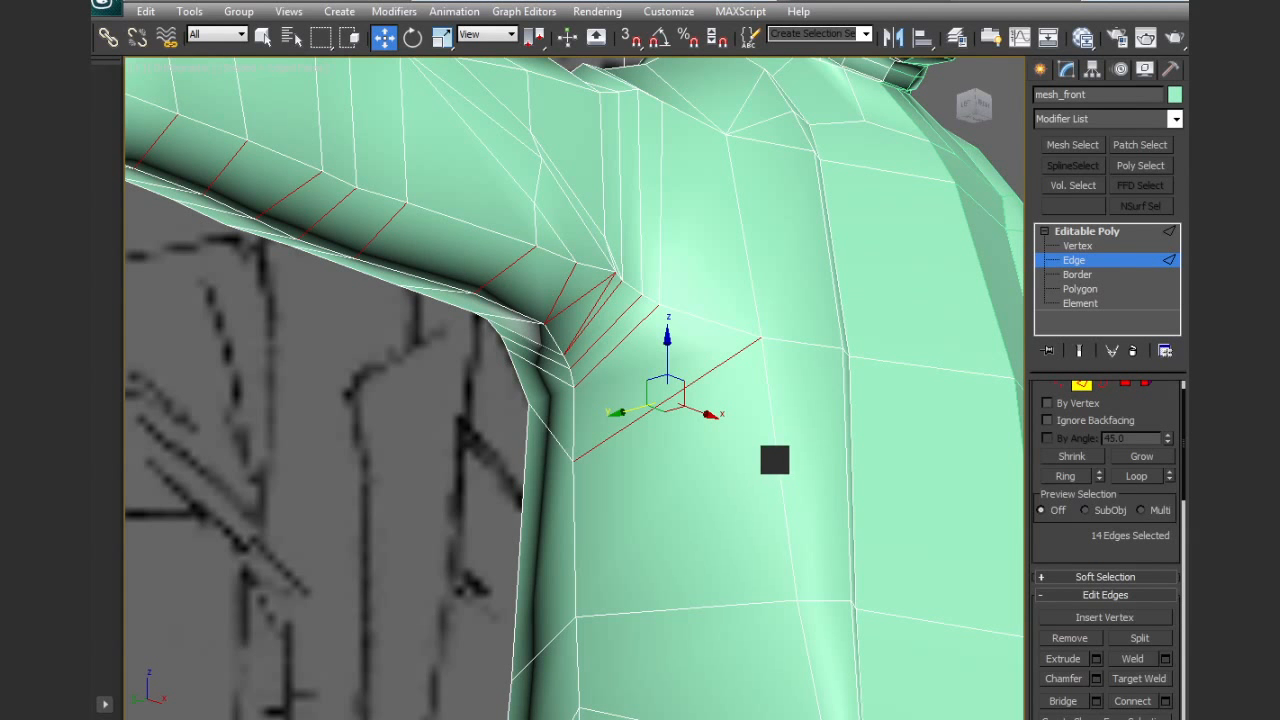
pyautogui.keyDown('ctrl'); pyautogui.click(776, 460); pyautogui.keyUp('ctrl')
pyautogui.keyDown('ctrl'); pyautogui.click(849, 479); pyautogui.keyUp('ctrl')
pyautogui.keyDown('ctrl'); pyautogui.click(855, 478); pyautogui.keyUp('ctrl')
pyautogui.moveTo(925, 489); pyautogui.dragTo(778, 442, button='middle')
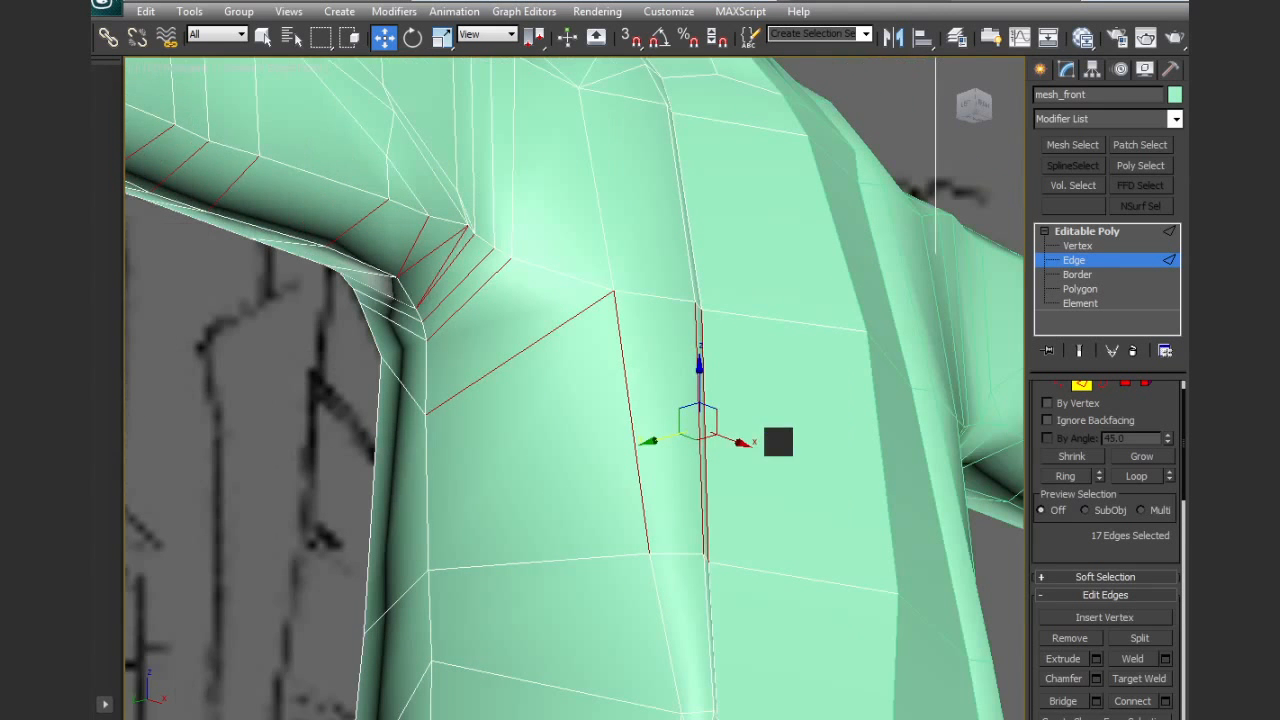
pyautogui.keyDown('ctrl'); pyautogui.click(859, 453); pyautogui.keyUp('ctrl')
pyautogui.scroll(-3, 819, 478)
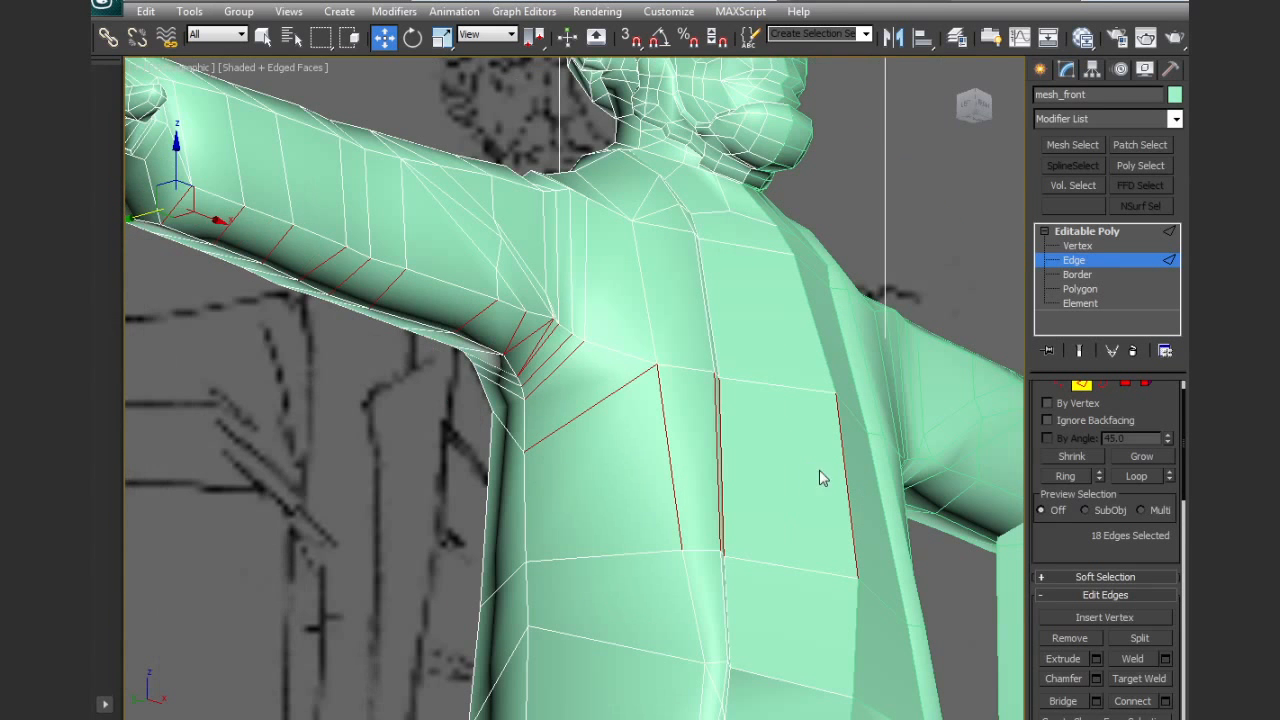
# Connect the selected edges with 1 segment, pinch 0 and slide 0
pyautogui.scroll(-2, 1091, 549)
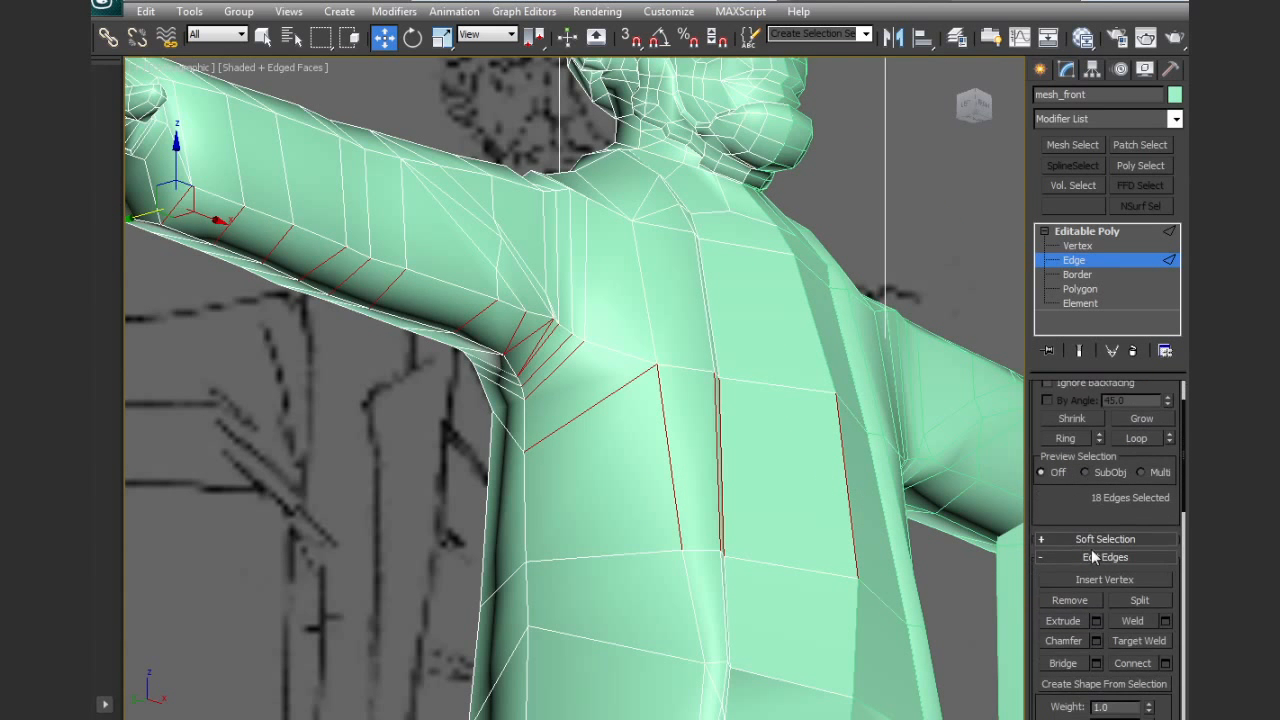
pyautogui.click(1164, 664)
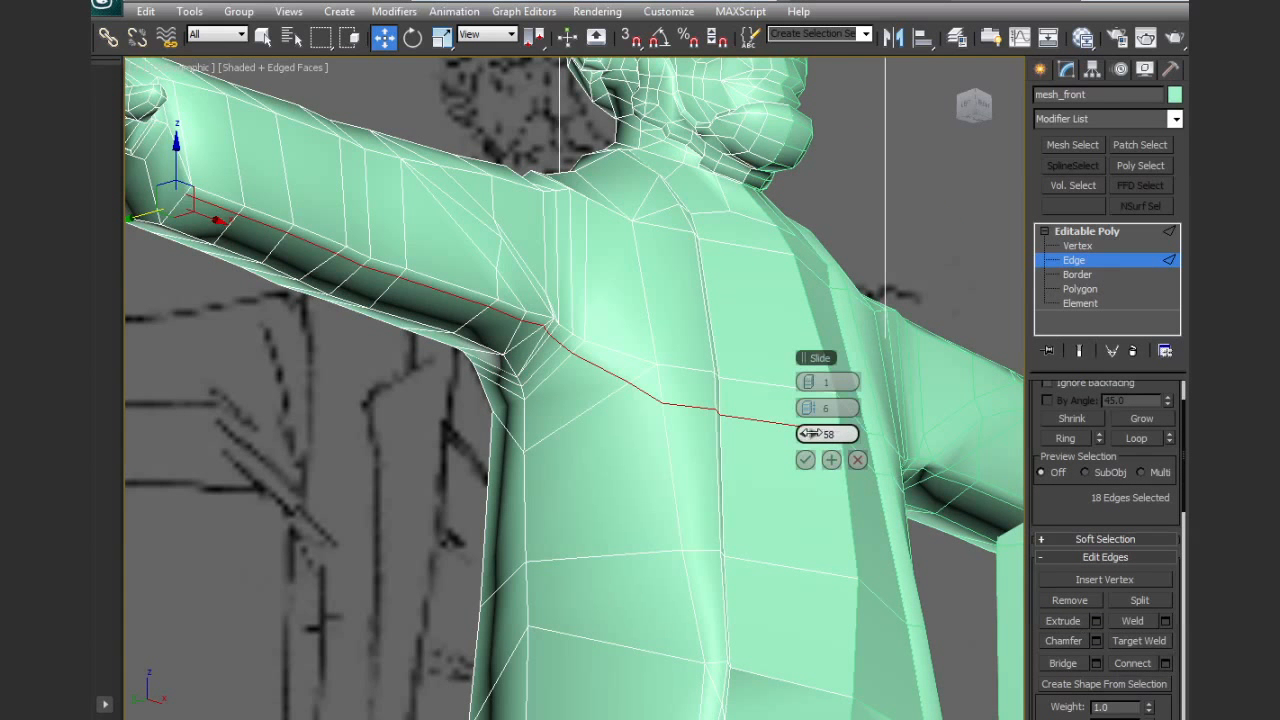
pyautogui.rightClick(810, 433)
pyautogui.keyDown('alt'); pyautogui.moveTo(674, 421); pyautogui.dragTo(688, 462, button='middle'); pyautogui.keyUp('alt')
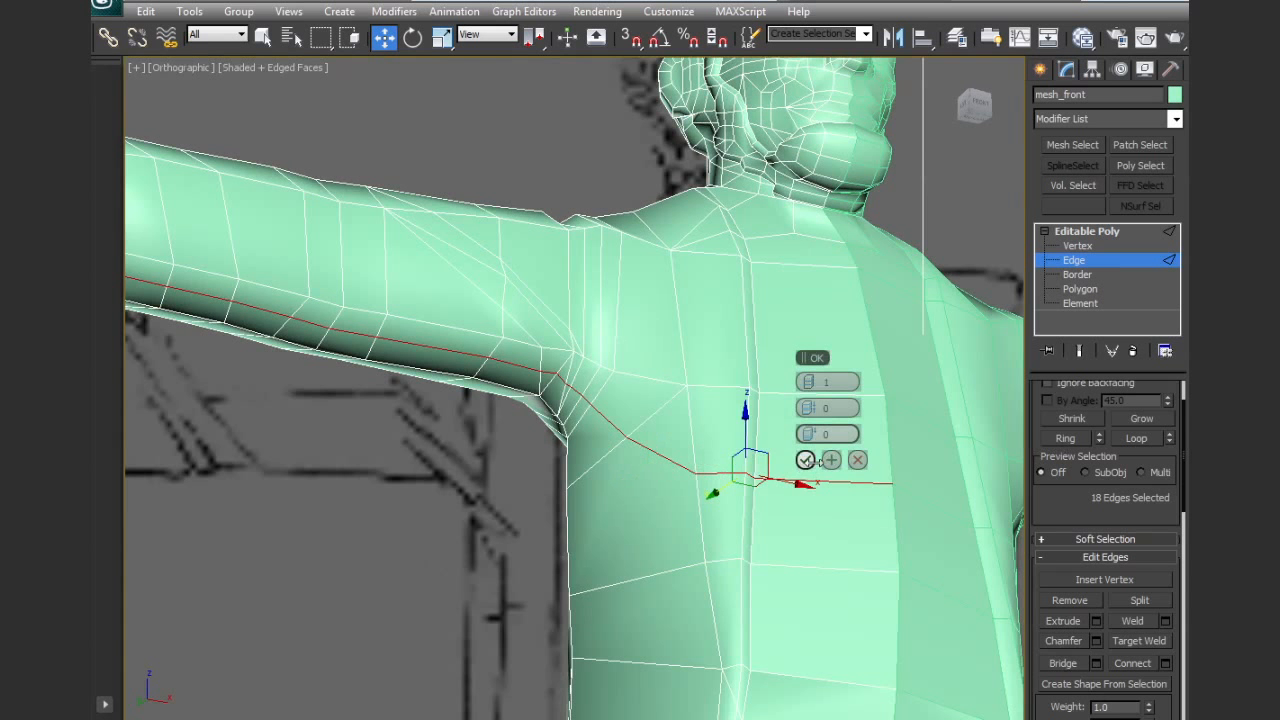
pyautogui.click(805, 459)
pyautogui.keyDown('alt'); pyautogui.moveTo(626, 345); pyautogui.dragTo(942, 573); pyautogui.keyUp('alt')
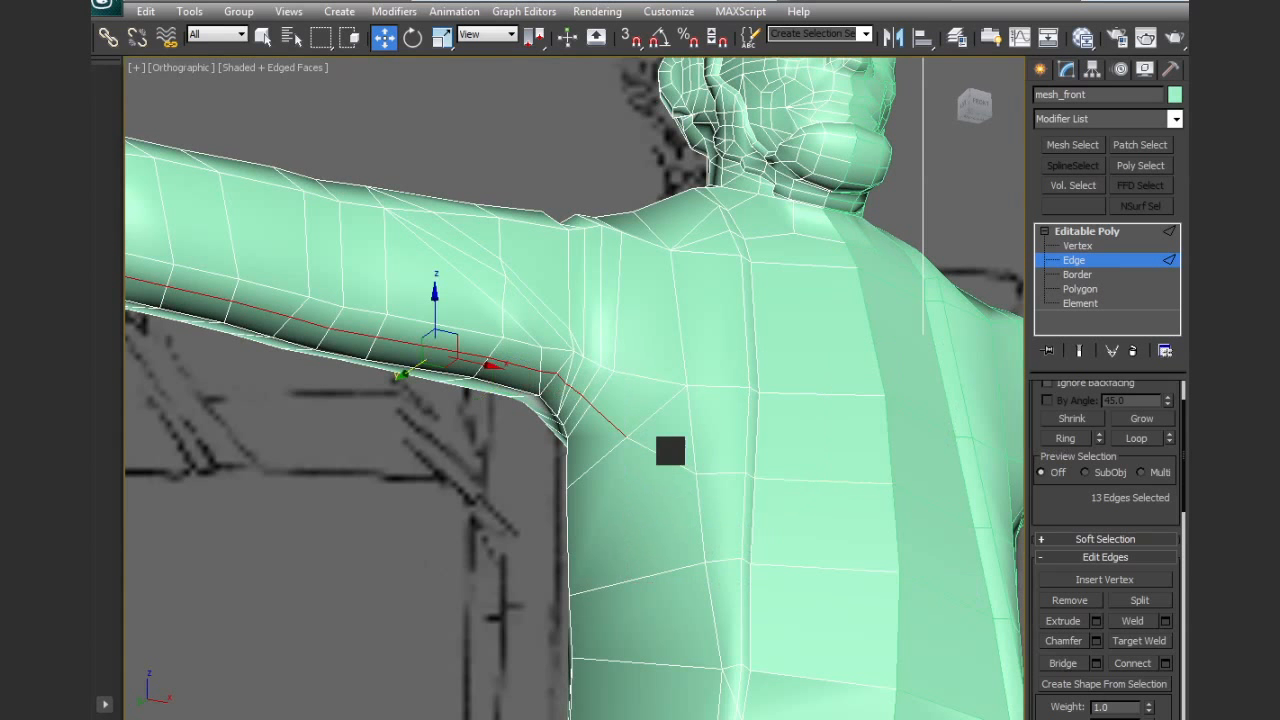
pyautogui.keyDown('alt'); pyautogui.moveTo(613, 392); pyautogui.dragTo(632, 440); pyautogui.keyUp('alt')
pyautogui.keyDown('alt'); pyautogui.moveTo(523, 326); pyautogui.dragTo(686, 386, button='middle'); pyautogui.keyUp('alt')
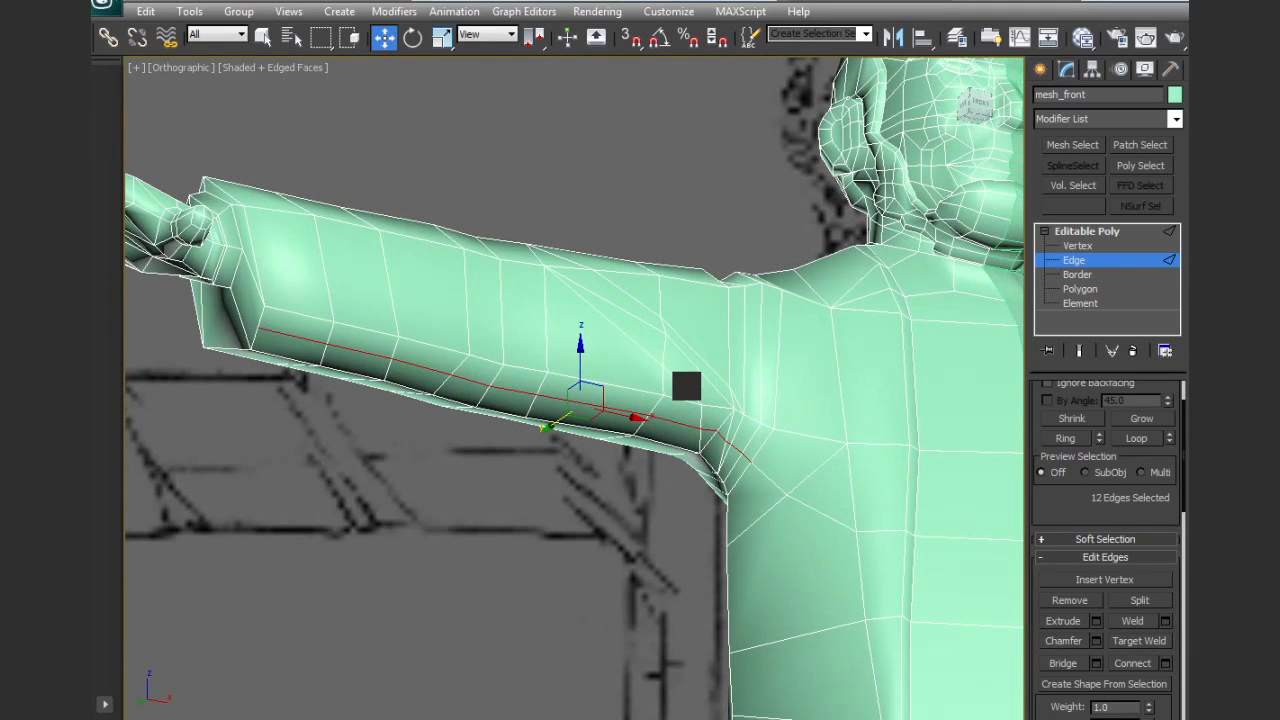
pyautogui.keyDown('alt'); pyautogui.moveTo(582, 352); pyautogui.dragTo(673, 395, button='middle'); pyautogui.keyUp('alt')
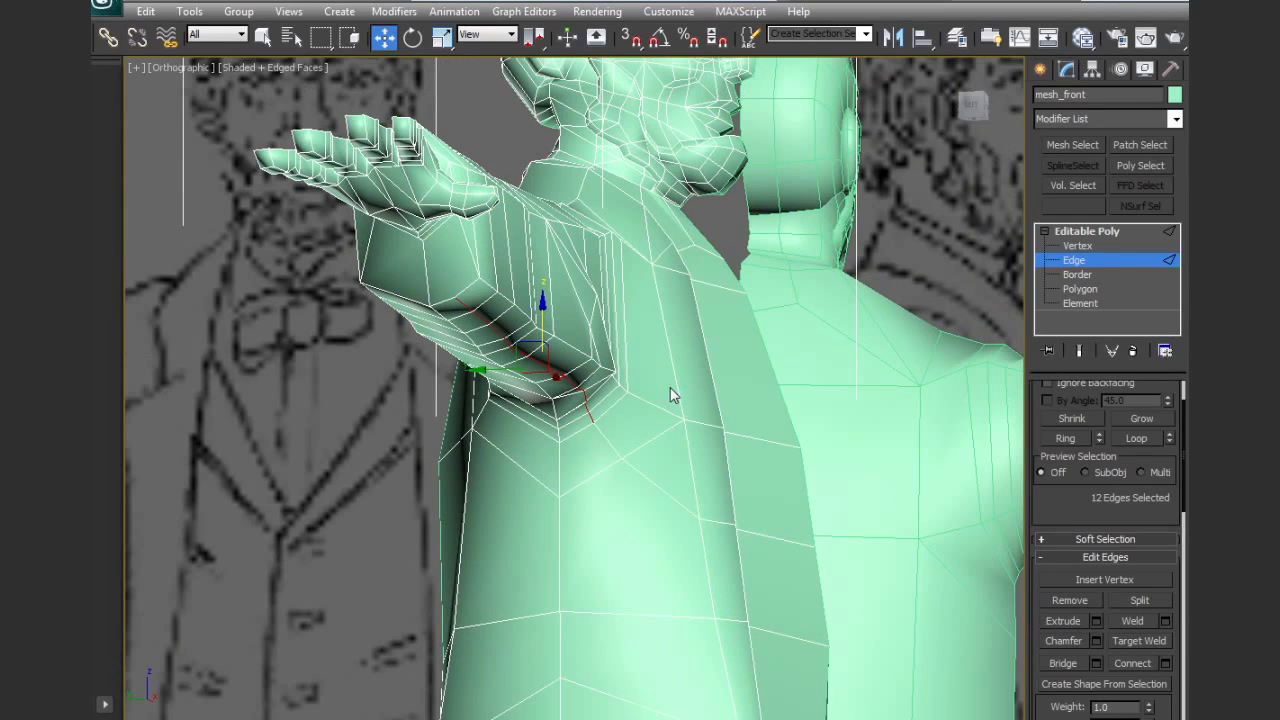
pyautogui.click(722, 530)
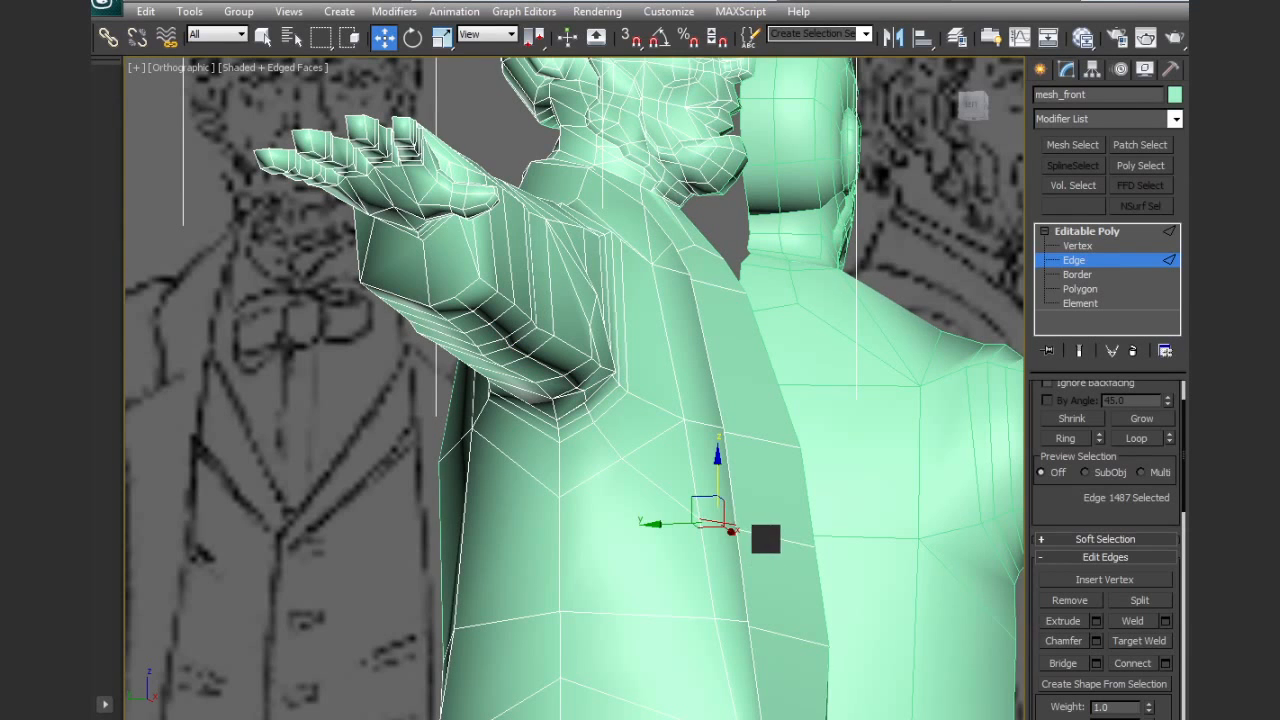
pyautogui.keyDown('ctrl'); pyautogui.click(765, 539); pyautogui.keyUp('ctrl')
pyautogui.keyDown('alt'); pyautogui.moveTo(766, 508); pyautogui.dragTo(686, 491, button='middle'); pyautogui.keyUp('alt')
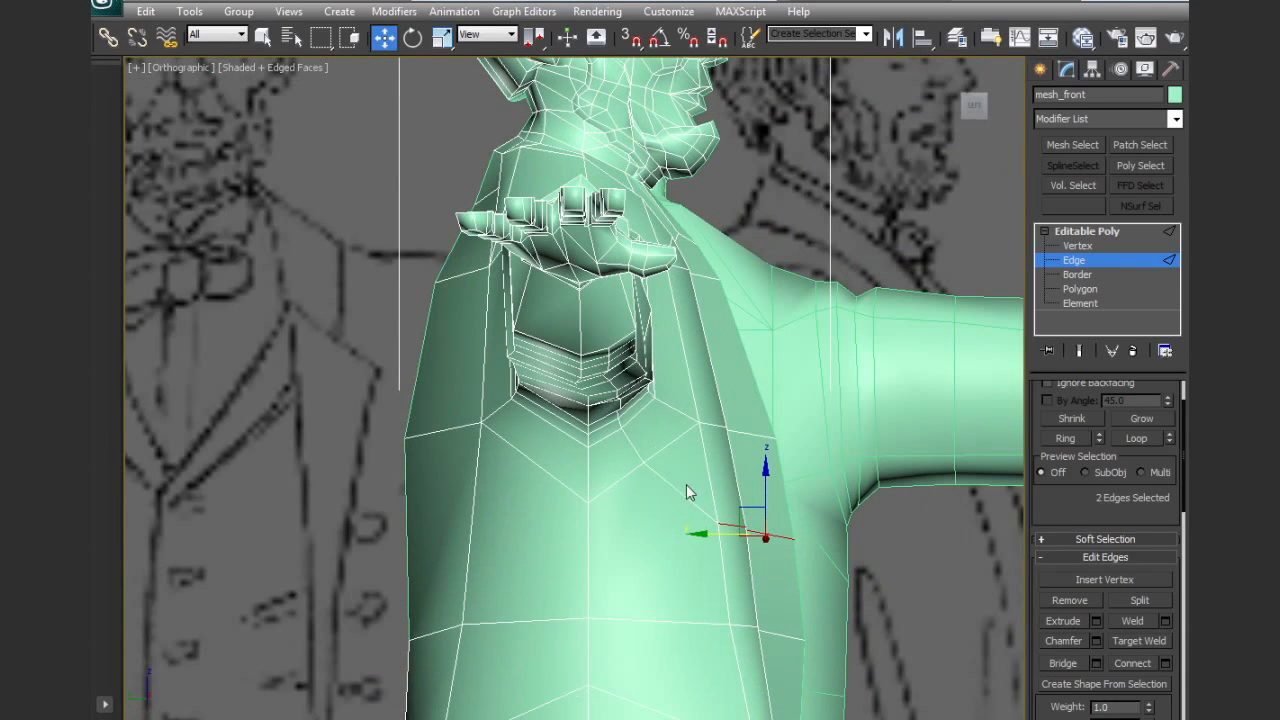
# Shift the new loop's vertices just below the armpit and the next one down the torso slightly toward the jacket front
pyautogui.click(1077, 246)
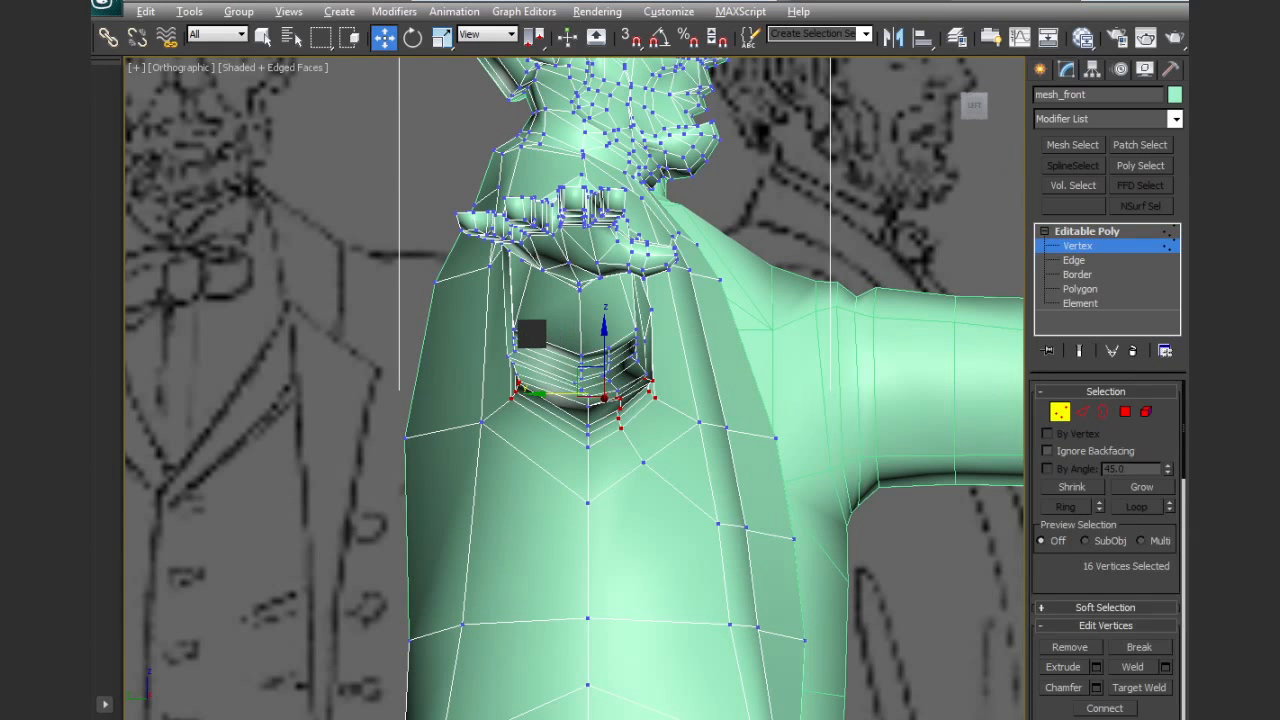
pyautogui.click(620, 414)
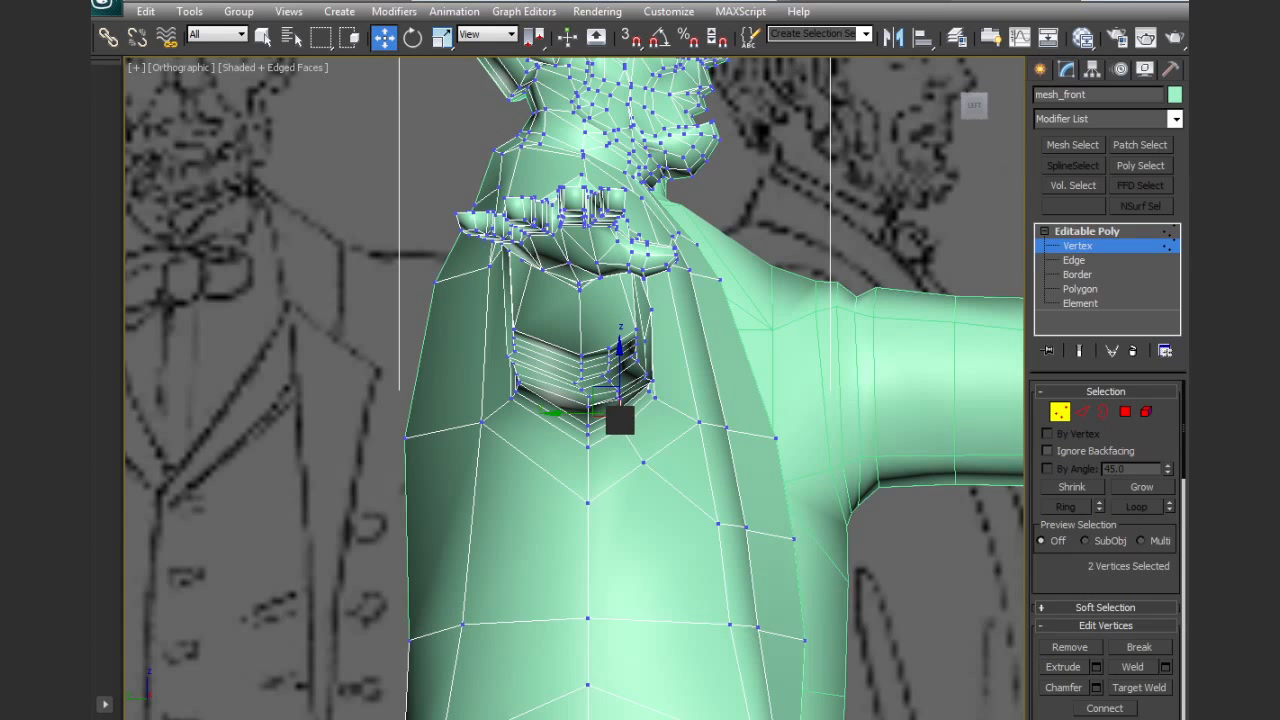
pyautogui.moveTo(607, 395); pyautogui.dragTo(623, 399)
pyautogui.moveTo(645, 463); pyautogui.dragTo(673, 468)
pyautogui.keyDown('alt'); pyautogui.moveTo(694, 463); pyautogui.dragTo(651, 446, button='middle'); pyautogui.keyUp('alt')
pyautogui.moveTo(651, 446); pyautogui.dragTo(805, 450, button='middle')
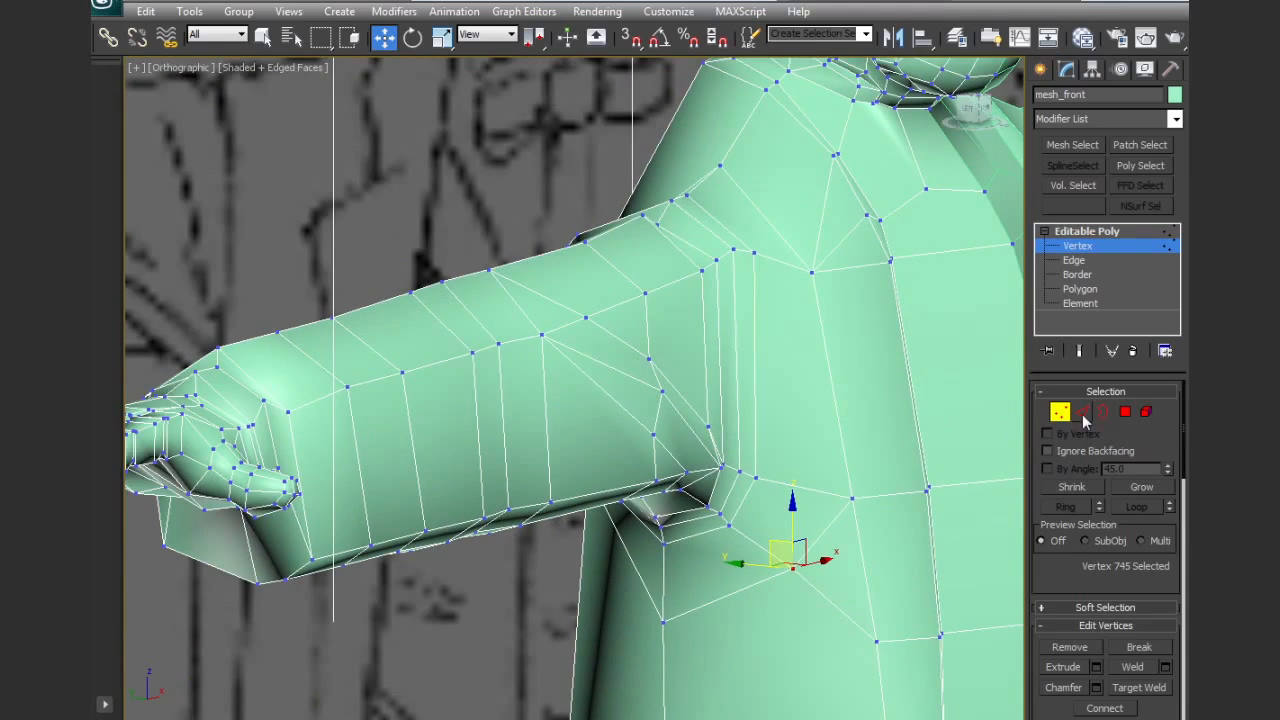
# Select the three vertices at the lower front ends of the shoulder seam loops and nudge them slightly downward
pyautogui.moveTo(687, 490); pyautogui.dragTo(664, 487, button='middle')
pyautogui.keyDown('alt'); pyautogui.moveTo(558, 390); pyautogui.dragTo(934, 334, button='middle'); pyautogui.keyUp('alt')
pyautogui.keyDown('alt'); pyautogui.moveTo(750, 350); pyautogui.dragTo(604, 442, button='middle'); pyautogui.keyUp('alt')
pyautogui.scroll(3, 604, 442)
pyautogui.click(641, 488)
pyautogui.keyDown('ctrl'); pyautogui.click(674, 498); pyautogui.keyUp('ctrl')
pyautogui.keyDown('ctrl'); pyautogui.click(698, 508); pyautogui.keyUp('ctrl')
pyautogui.moveTo(665, 458); pyautogui.dragTo(664, 461)
pyautogui.keyDown('alt'); pyautogui.moveTo(674, 474); pyautogui.dragTo(594, 612, button='middle'); pyautogui.keyUp('alt')
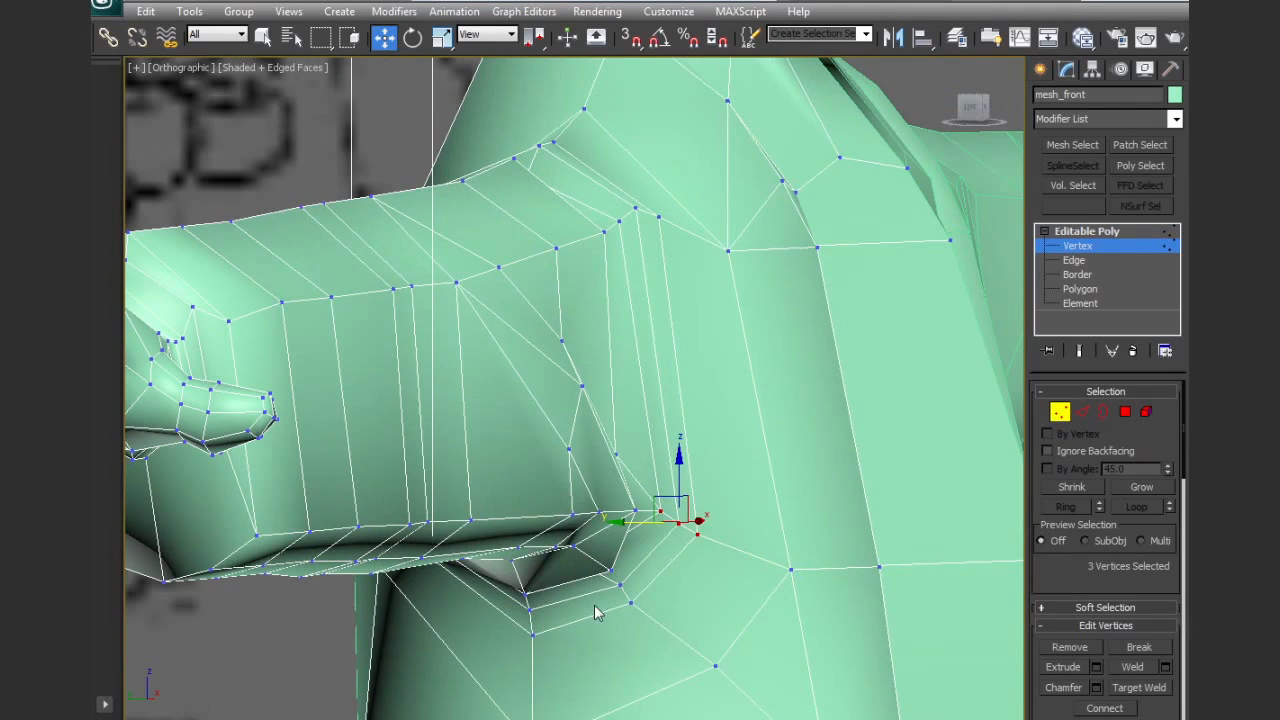
# Select the vertex hidden inside the armpit fold, followed by the front vertex on the lowest armpit loop
pyautogui.press('F3')
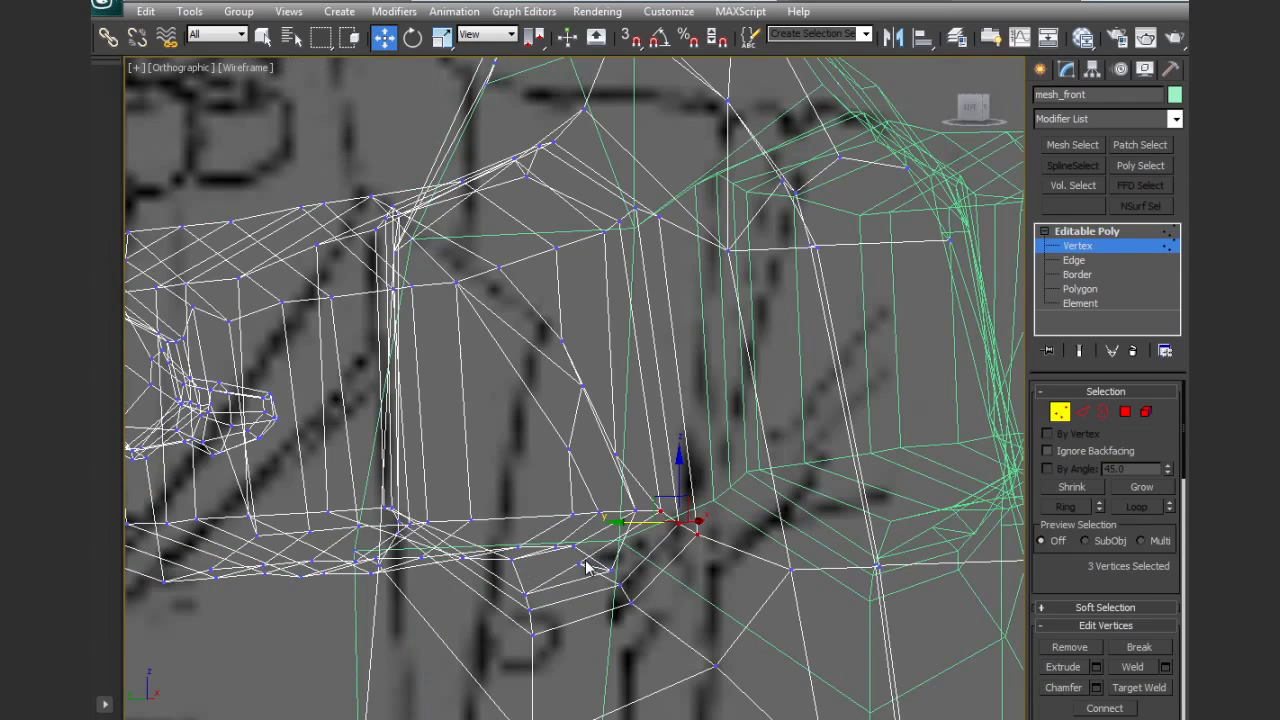
pyautogui.click(578, 556)
pyautogui.press('F3')
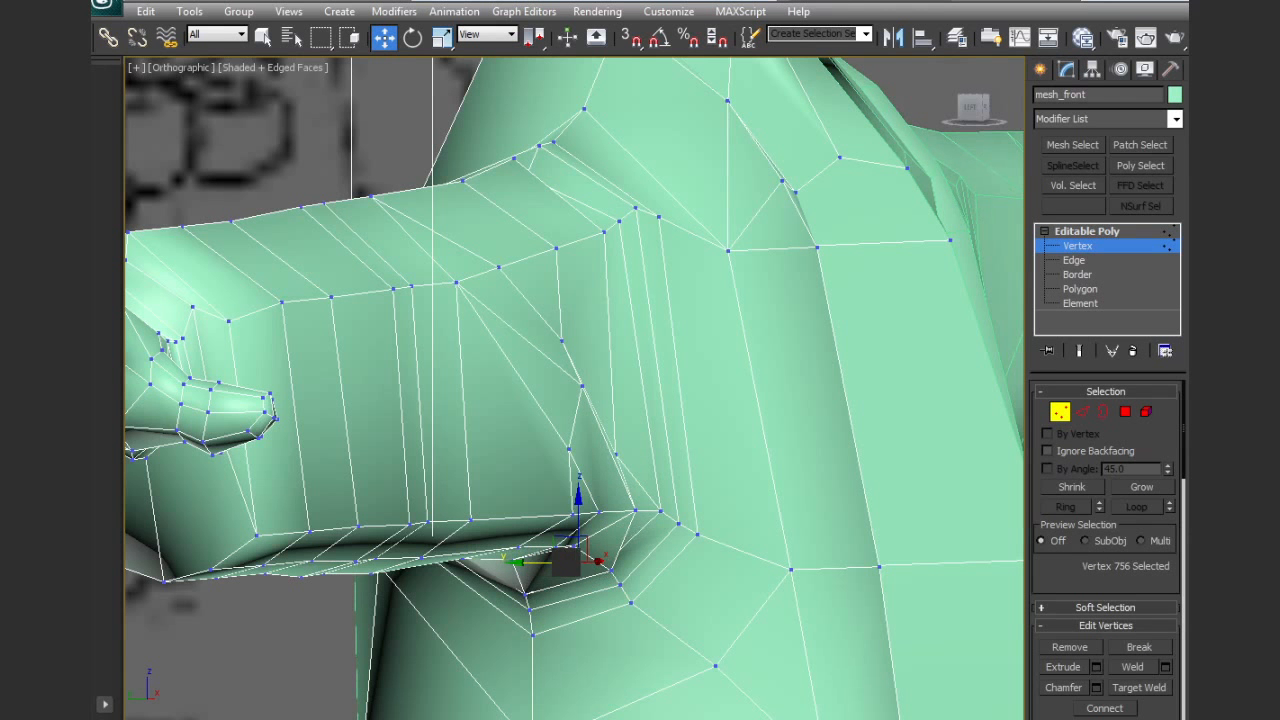
pyautogui.keyDown('ctrl'); pyautogui.click(629, 602); pyautogui.keyUp('ctrl')
# Leave vertex editing and inspect the armpit, sleeve folds and whole figure in plain shading
pyautogui.scroll(-4, 674, 580)
pyautogui.keyDown('alt'); pyautogui.moveTo(674, 580); pyautogui.dragTo(832, 470, button='middle'); pyautogui.keyUp('alt')
pyautogui.click(1063, 412)
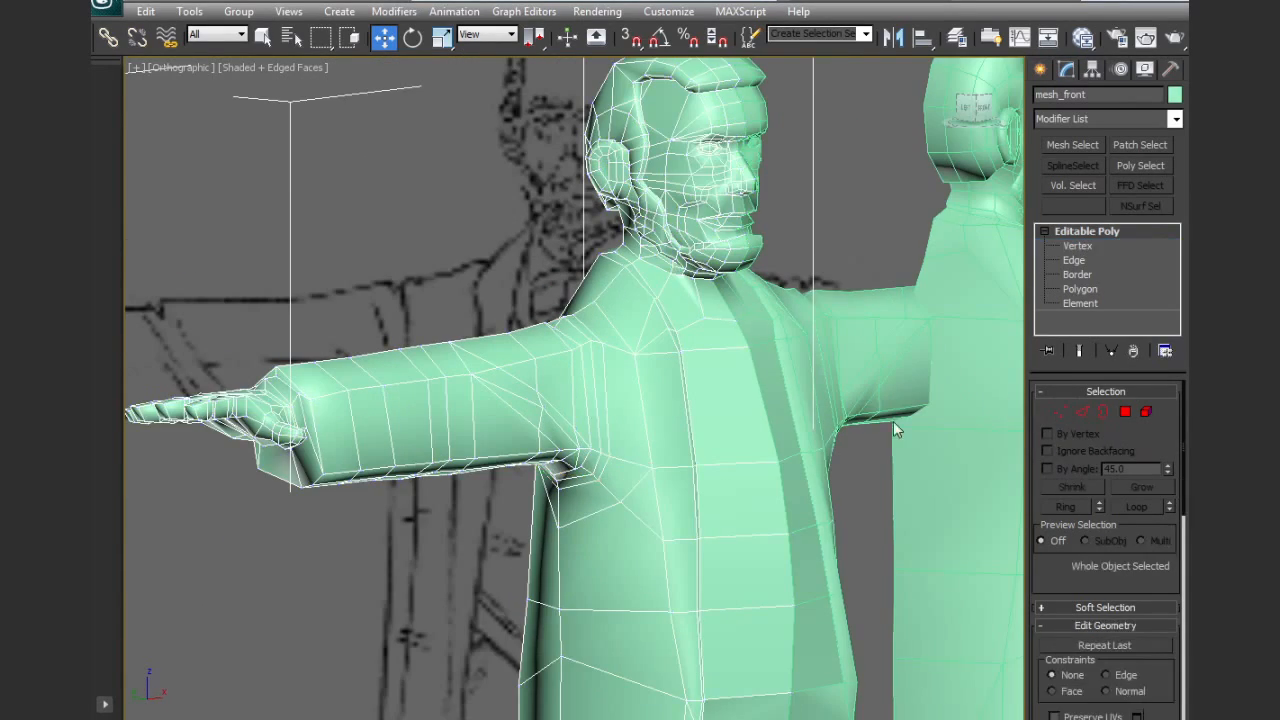
pyautogui.keyDown('alt'); pyautogui.moveTo(862, 425); pyautogui.dragTo(843, 428, button='middle'); pyautogui.keyUp('alt')
pyautogui.press('F4')
pyautogui.moveTo(717, 511)
pyautogui.keyDown('alt'); pyautogui.mouseDown(button='middle')
pyautogui.moveTo(649, 506)
pyautogui.moveTo(674, 511)
pyautogui.moveTo(583, 392)
pyautogui.mouseUp(button='middle'); pyautogui.keyUp('alt')
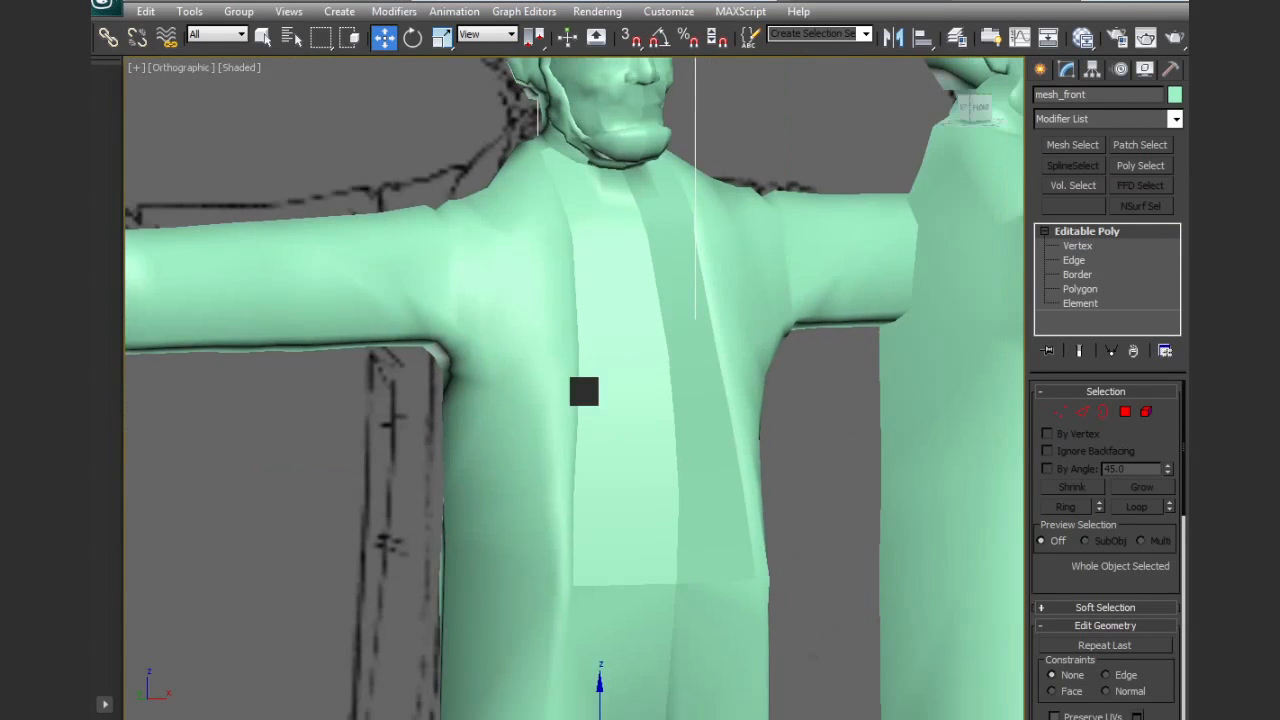
pyautogui.scroll(-5, 584, 394)
pyautogui.moveTo(619, 467); pyautogui.dragTo(660, 509, button='middle')
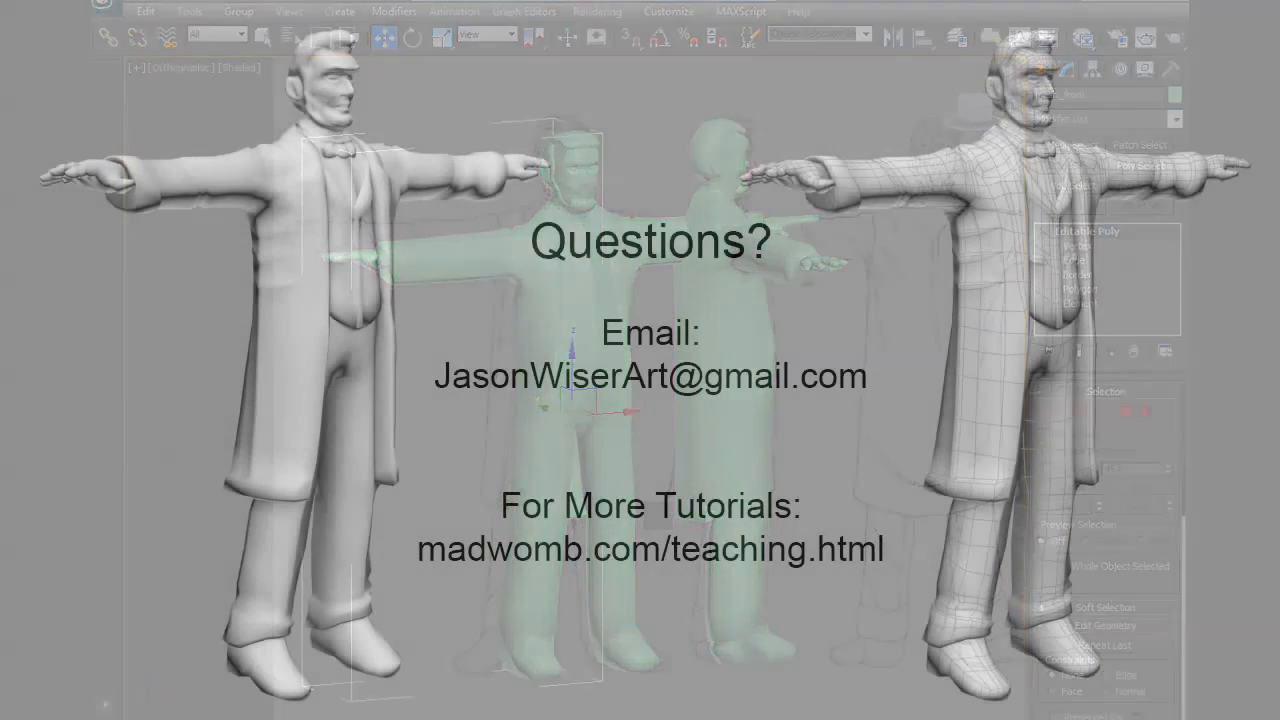